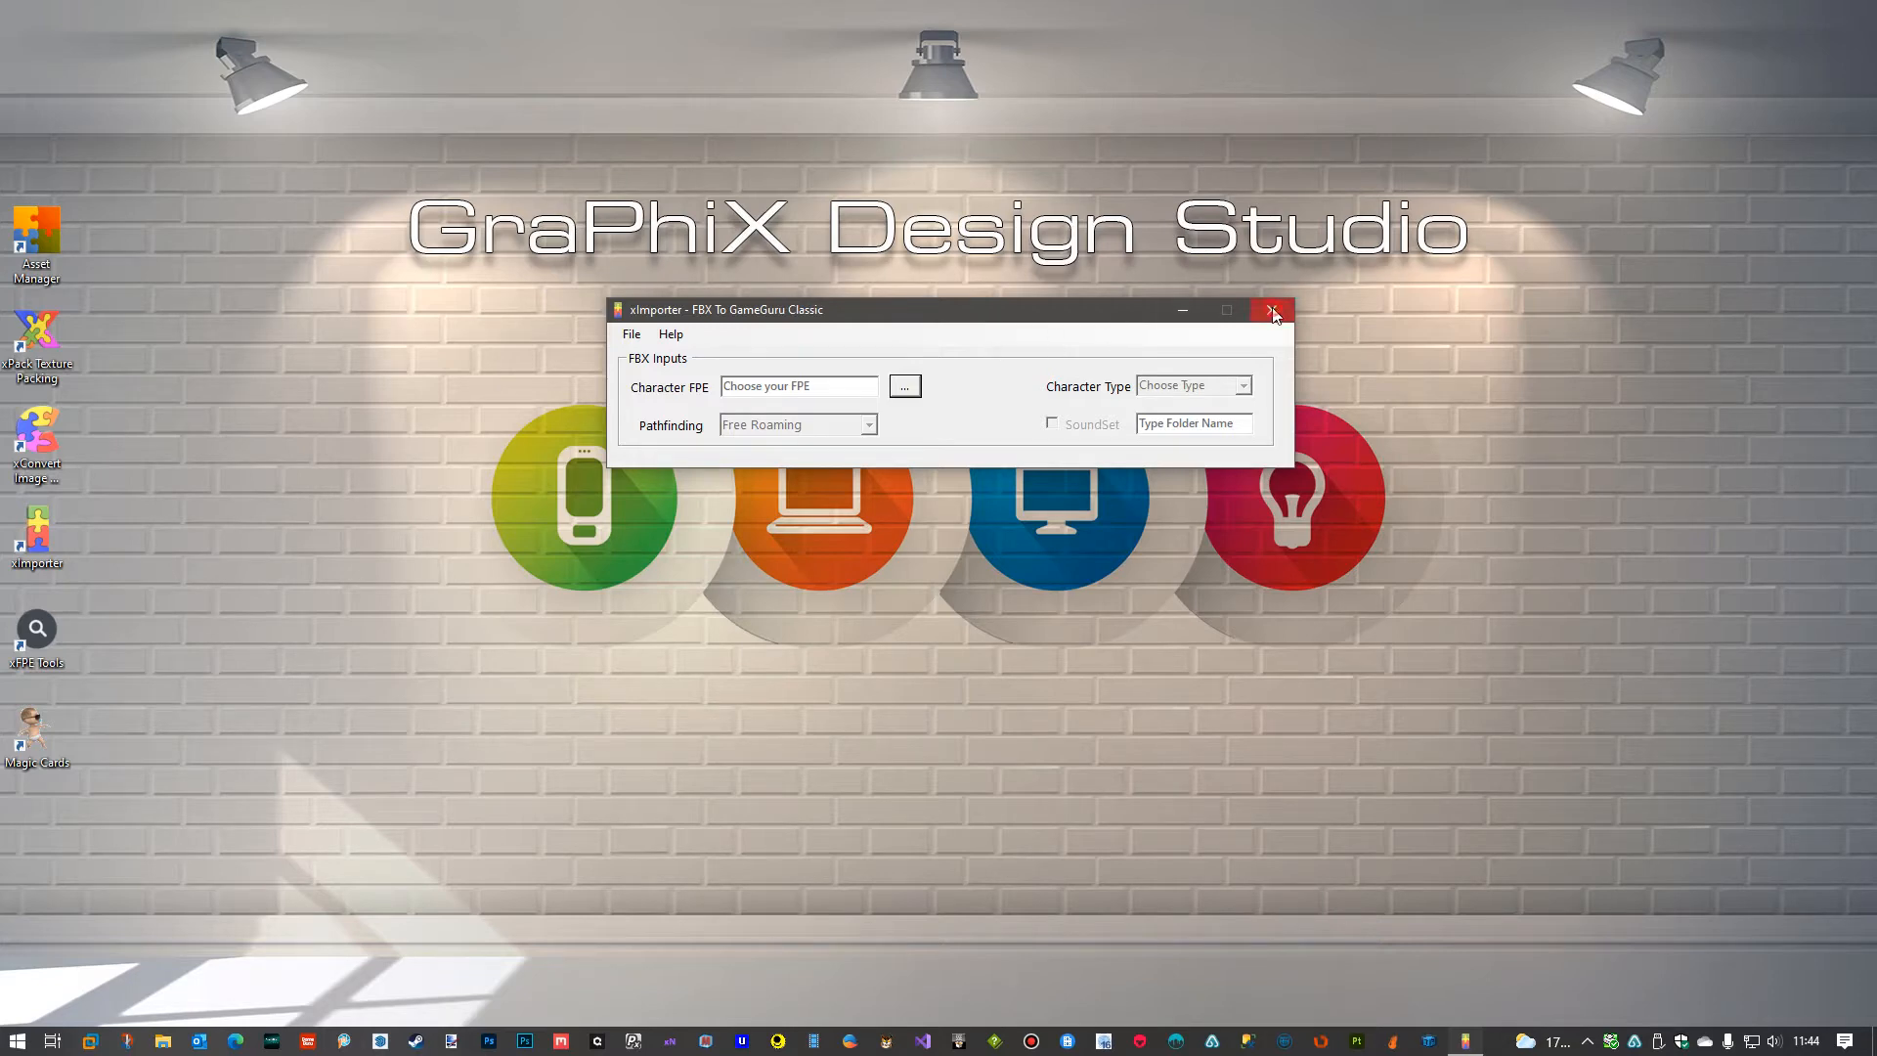
Close xImporter and open the recent GhostFace model in SketchUp.
{"action": "left_click", "coordinate": [1273, 312]}
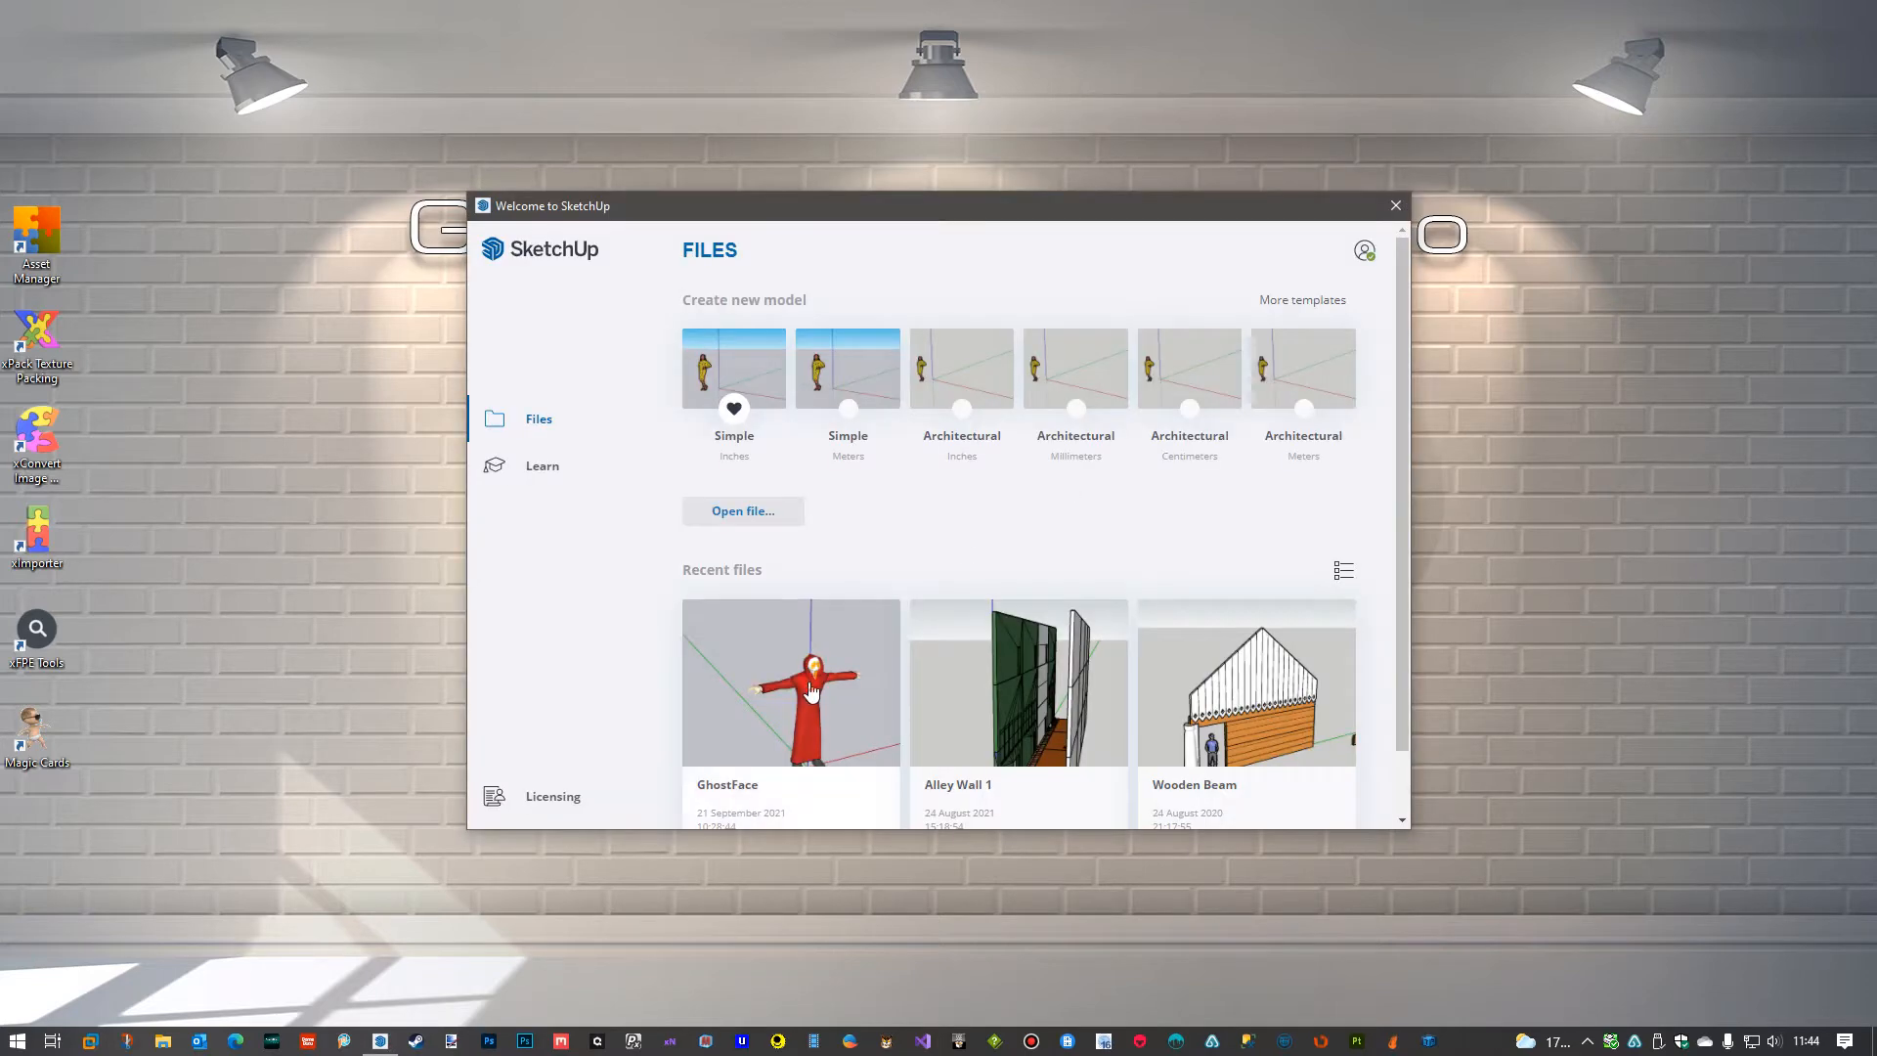
{"action": "left_click", "coordinate": [810, 692]}
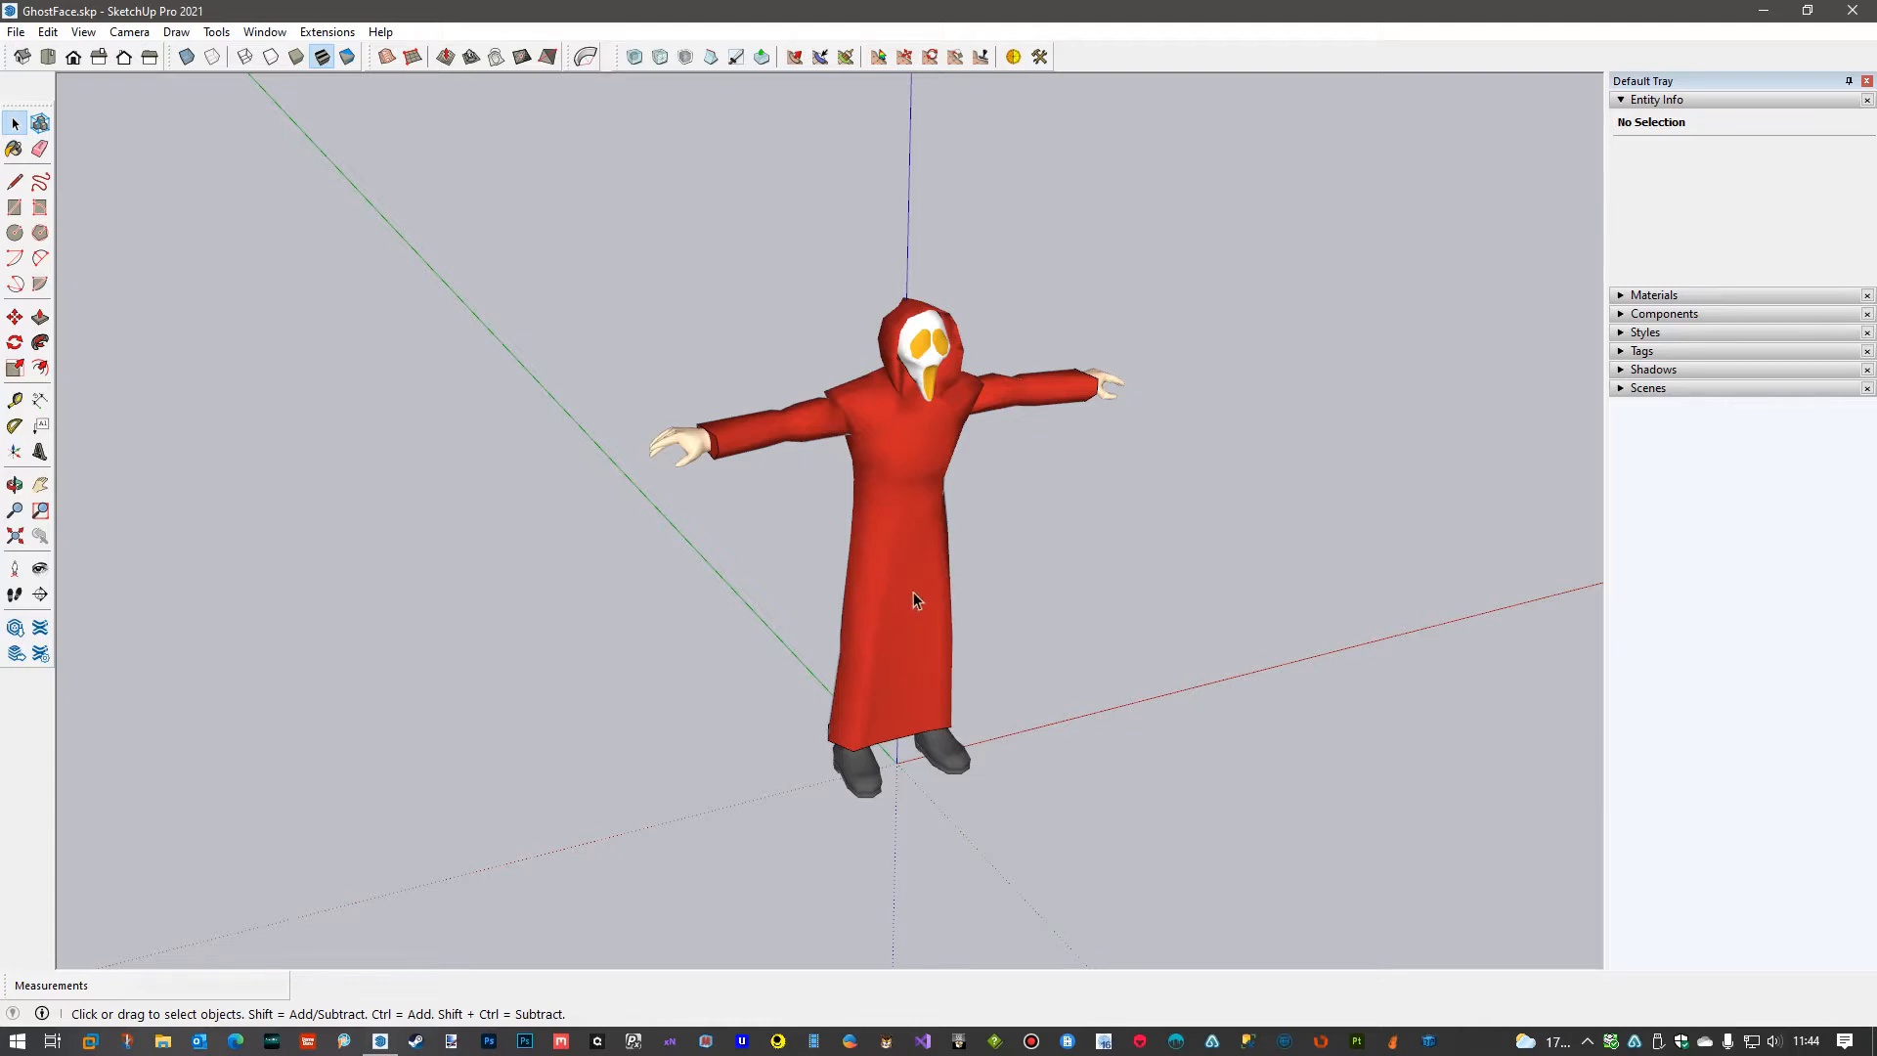
{"action": "middle_click_drag", "start_coordinate": [913, 594], "coordinate": [843, 451]}
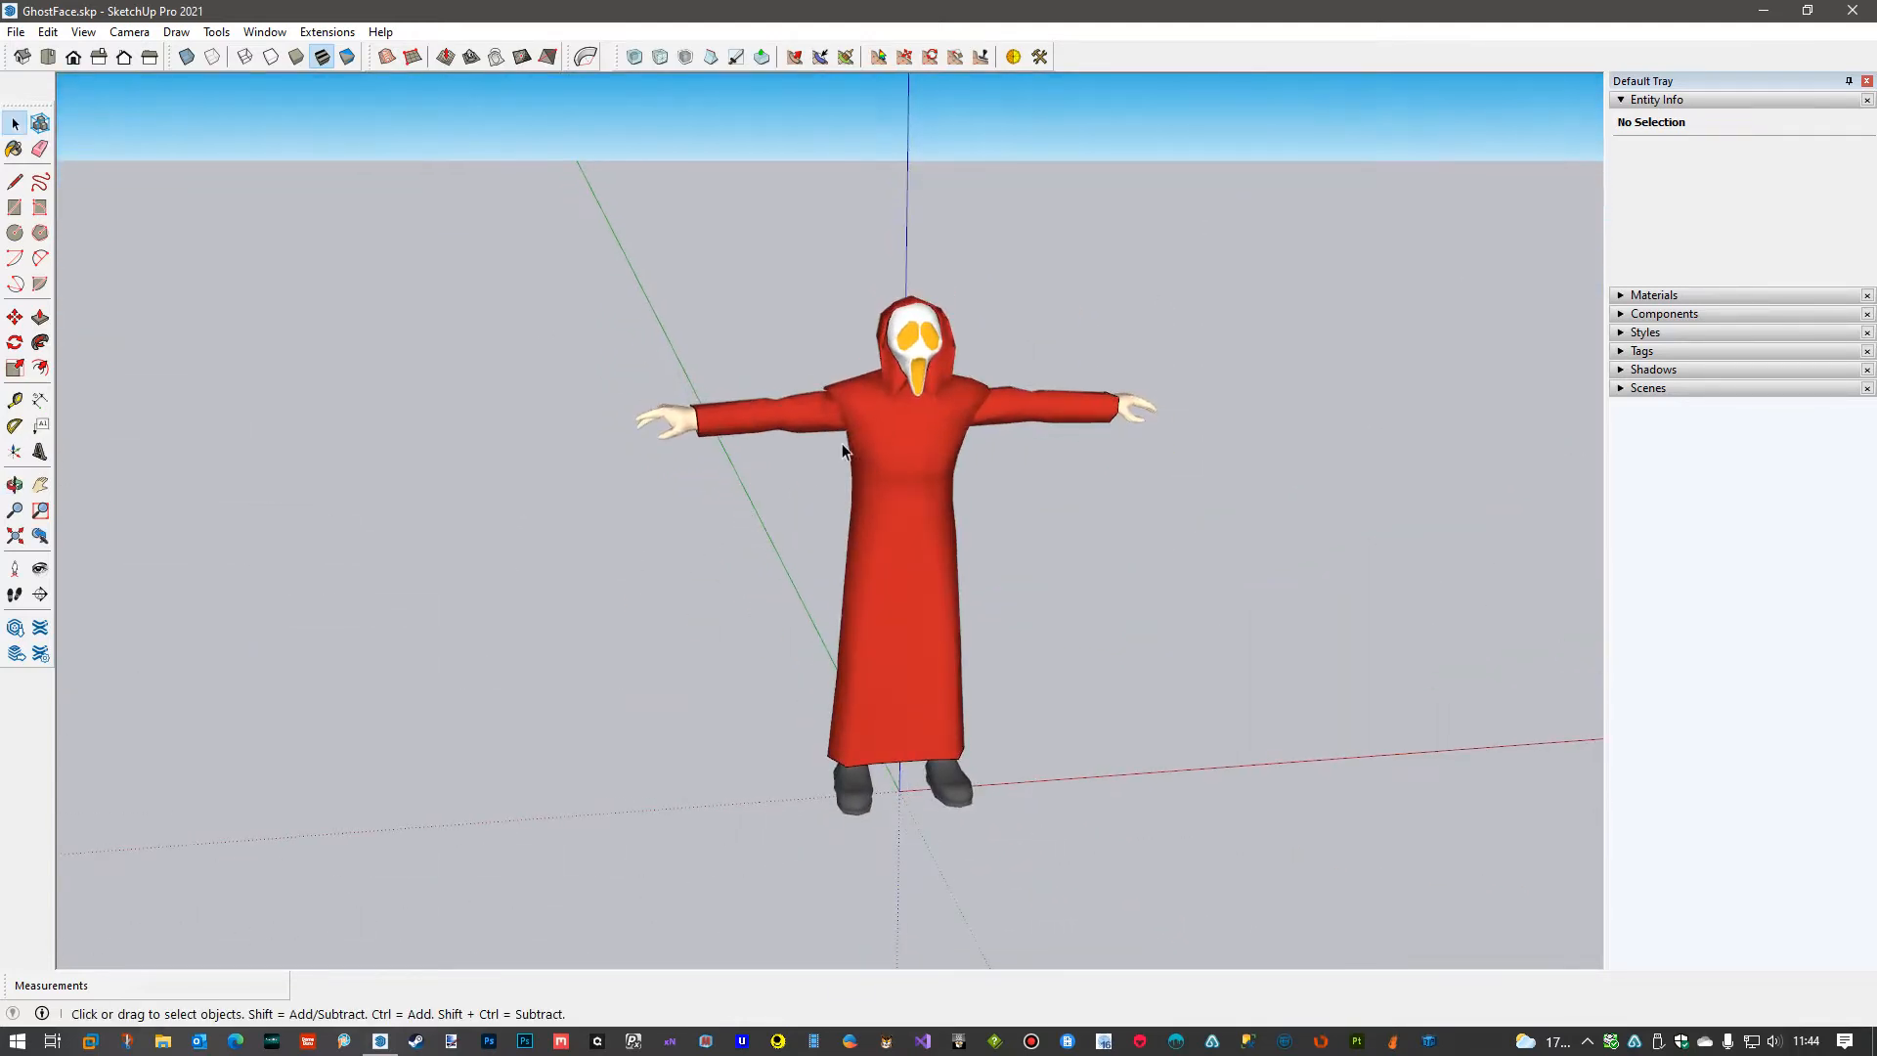
Output the model's statistics to the console to check its polygon count, and close SketchUp.
{"action": "left_click", "coordinate": [322, 35]}
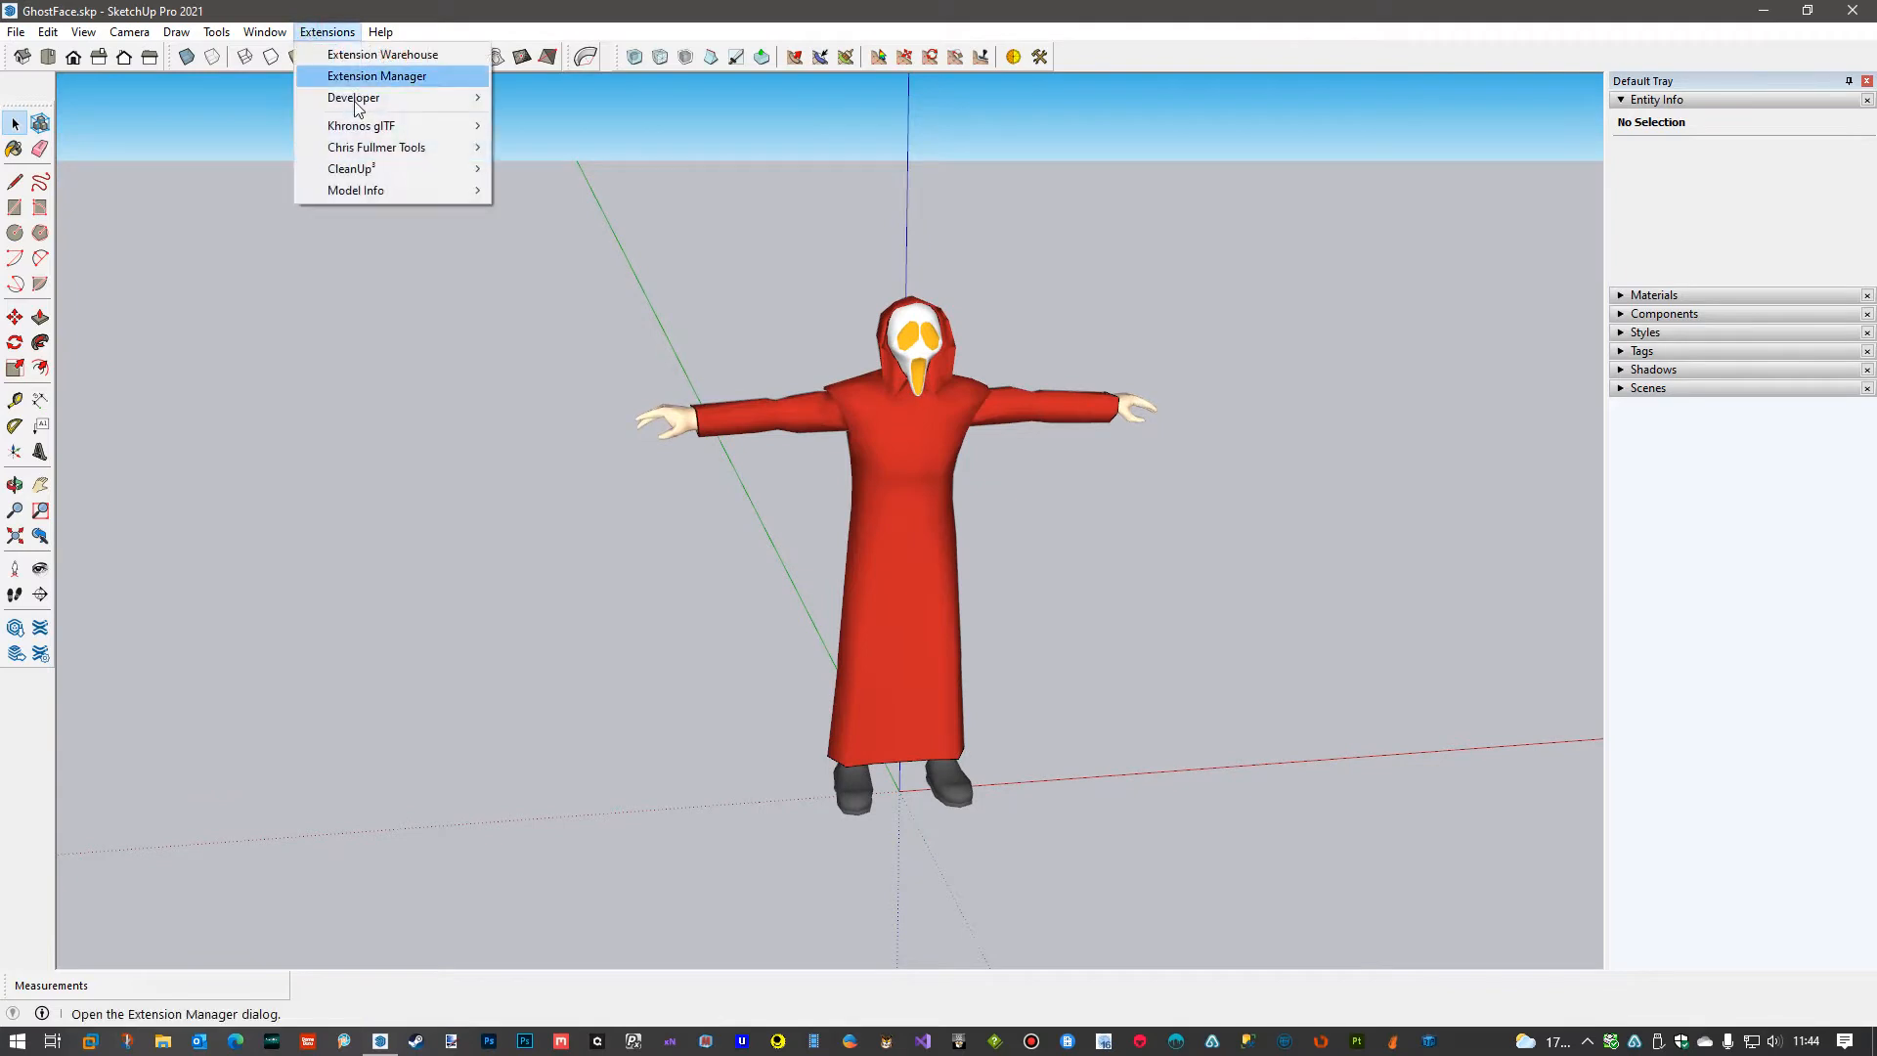
{"action": "mouse_move", "coordinate": [367, 193]}
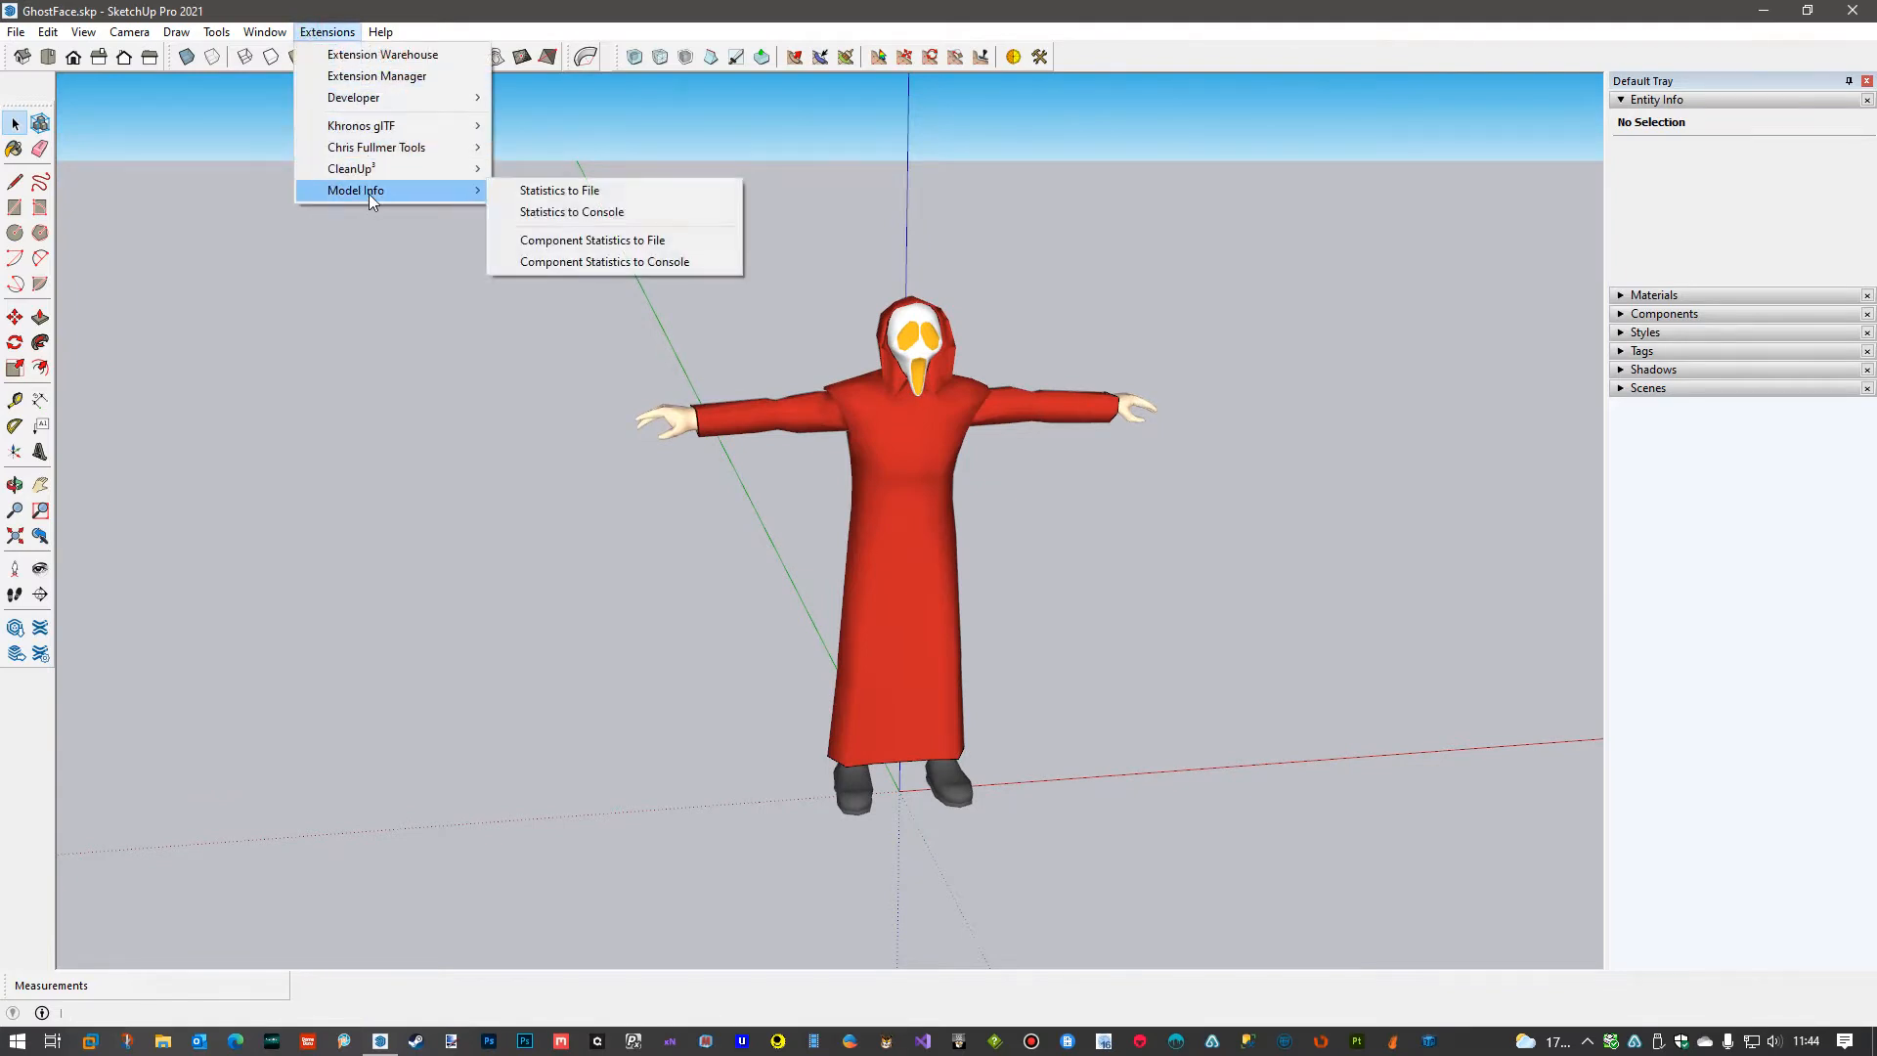
{"action": "left_click", "coordinate": [572, 213]}
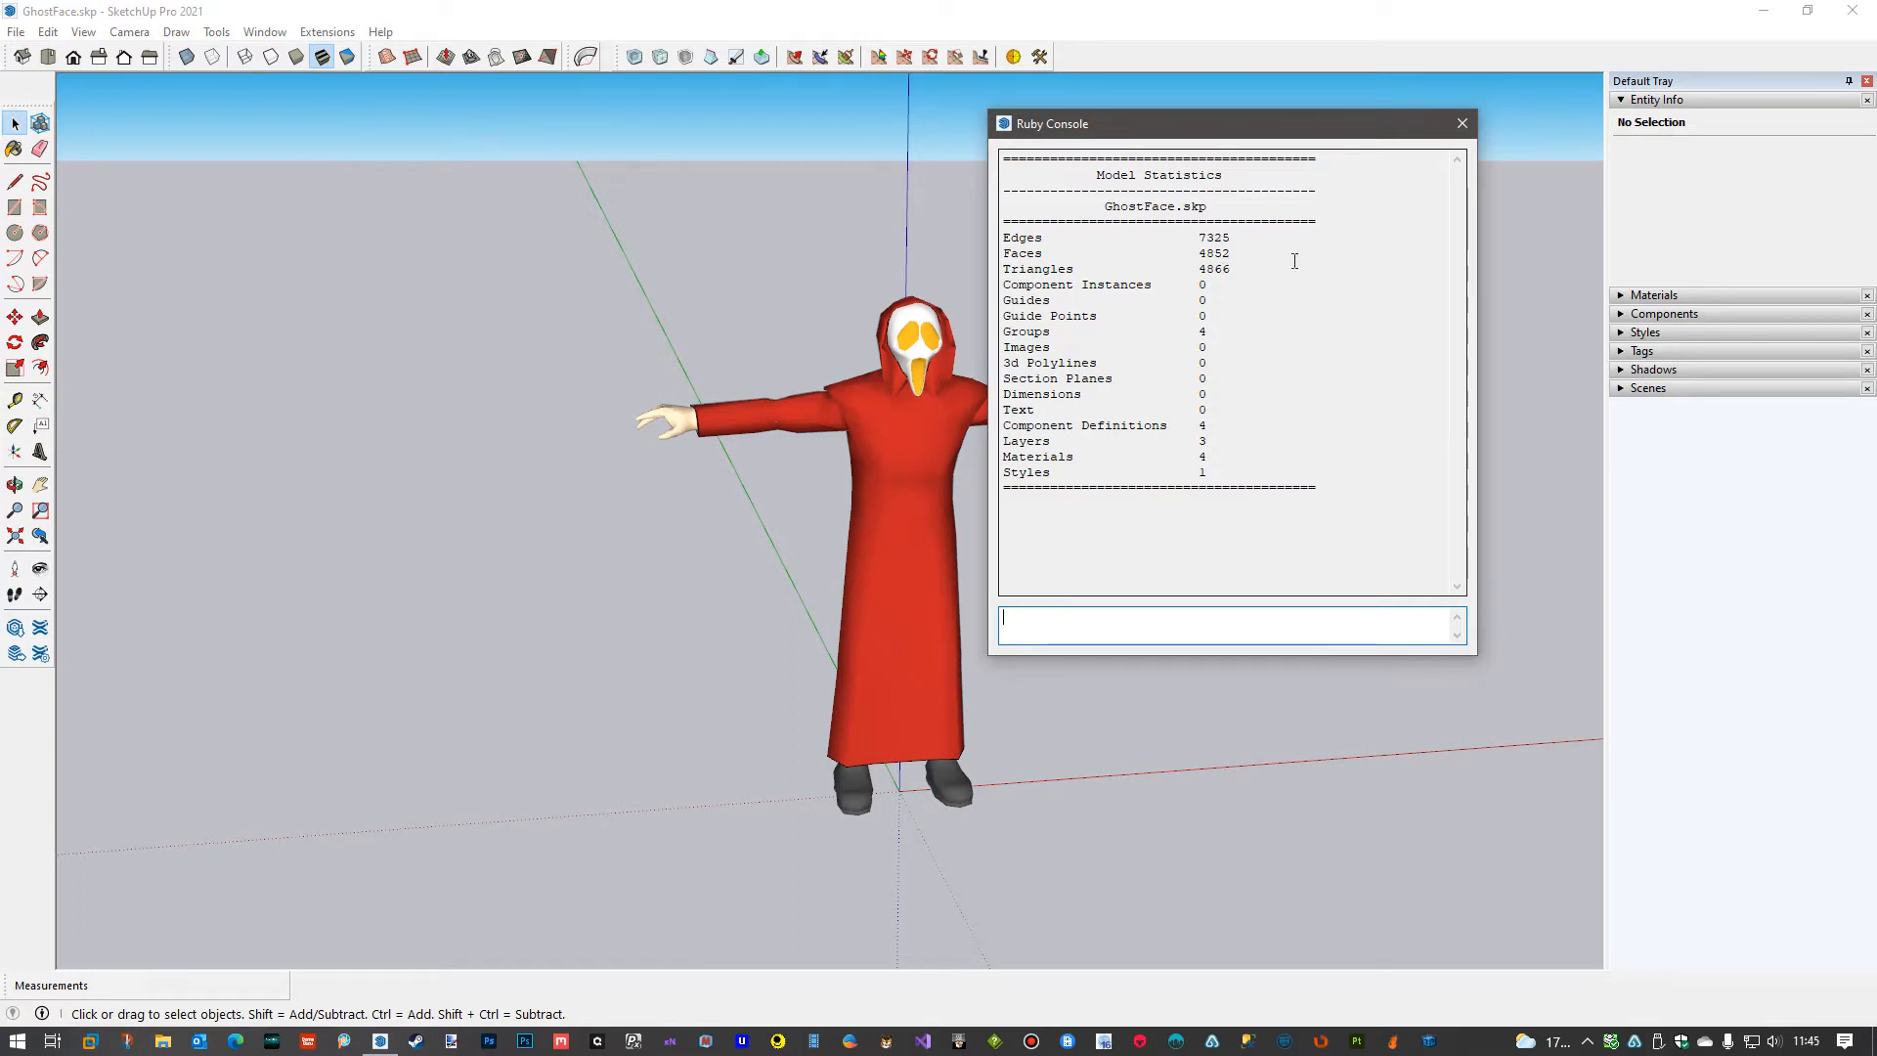
{"action": "left_click", "coordinate": [1463, 123]}
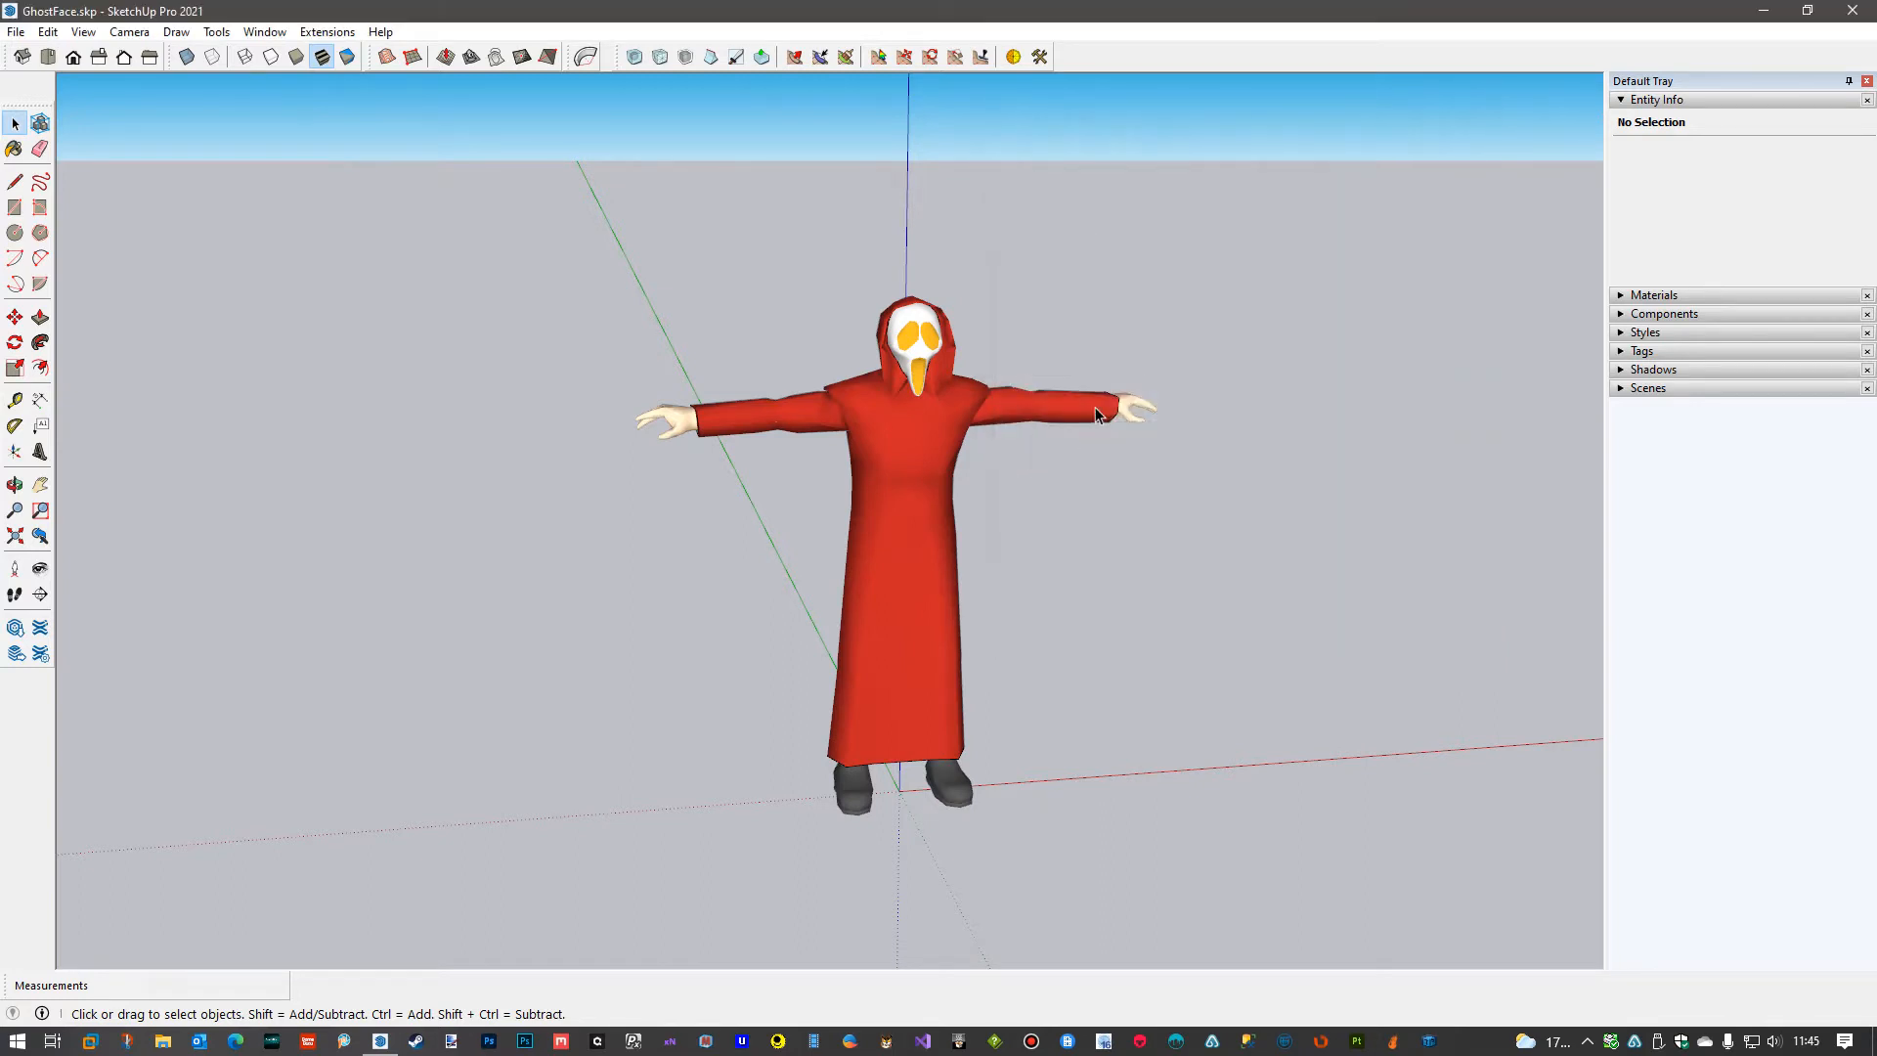
{"action": "left_click", "coordinate": [1850, 17]}
Switch to File Explorer and look through the exported model and texture files in GhostFace's export folder.
{"action": "left_click_drag", "start_coordinate": [1876, 44], "coordinate": [980, 76]}
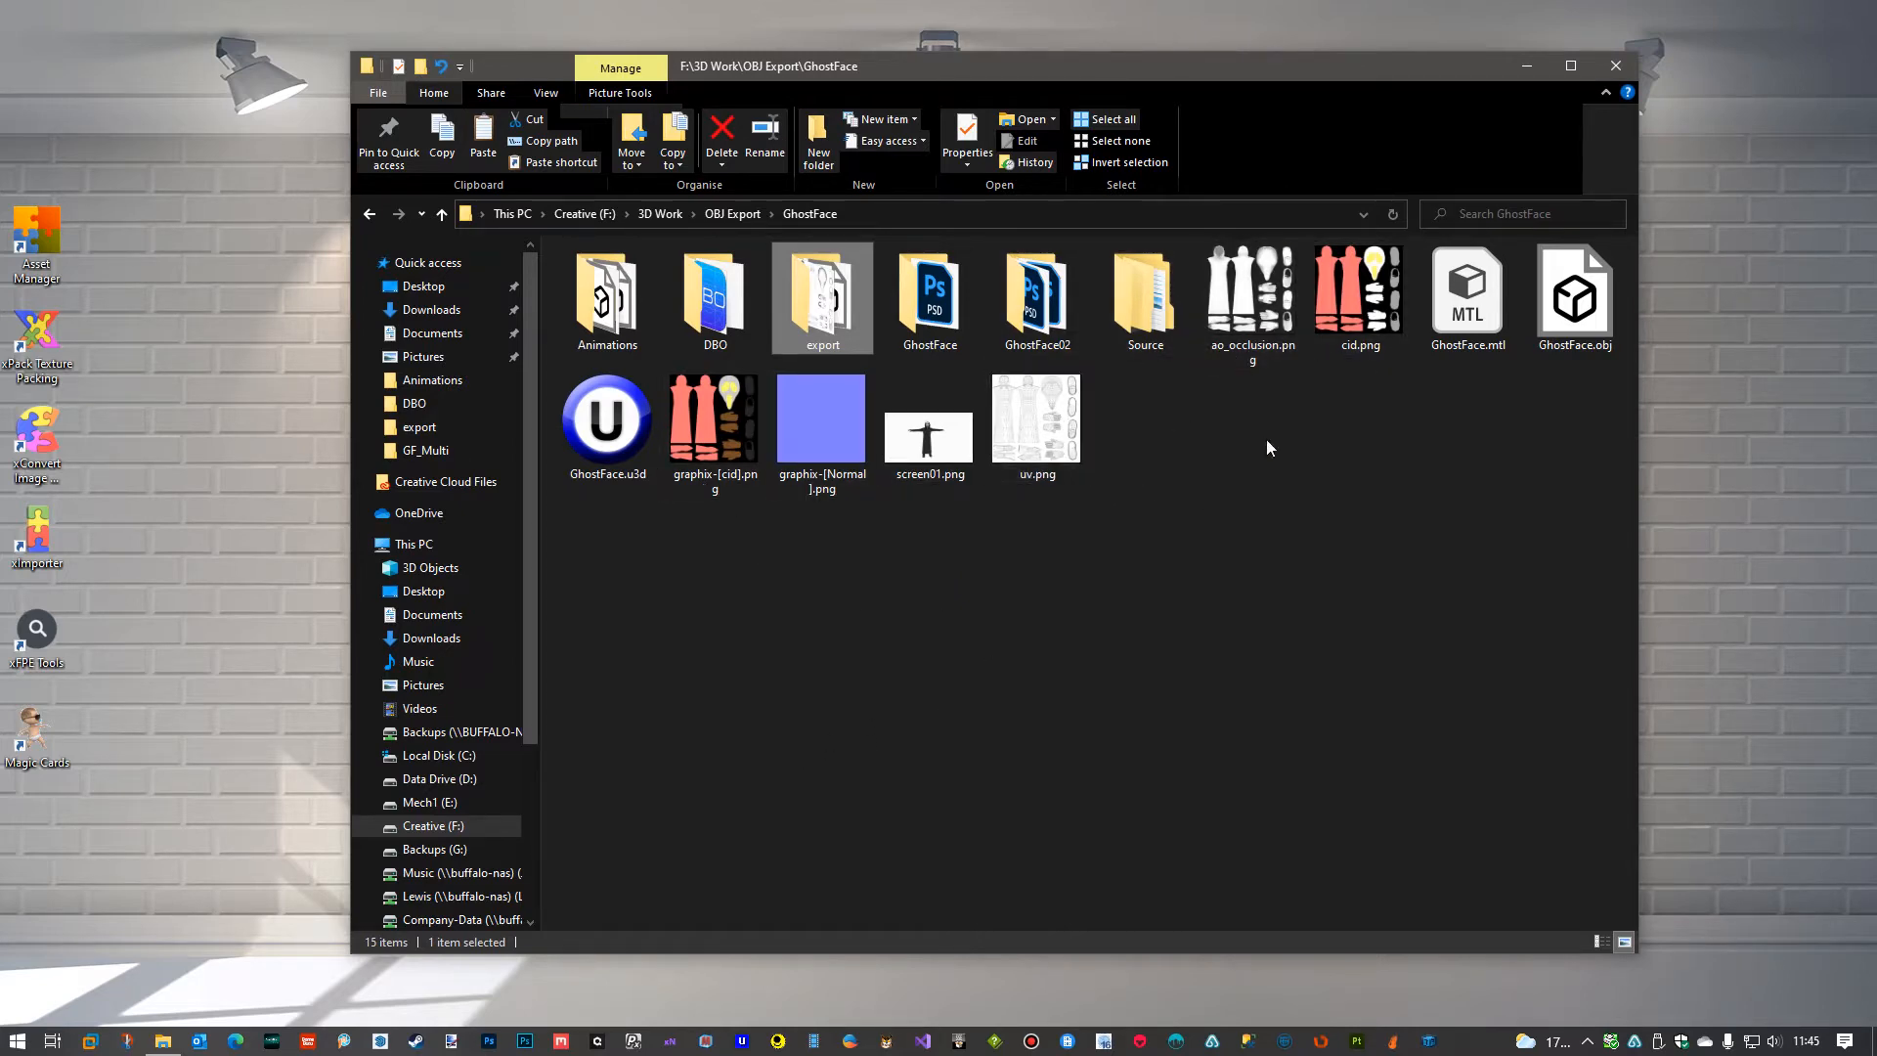
{"action": "double_click", "coordinate": [834, 313]}
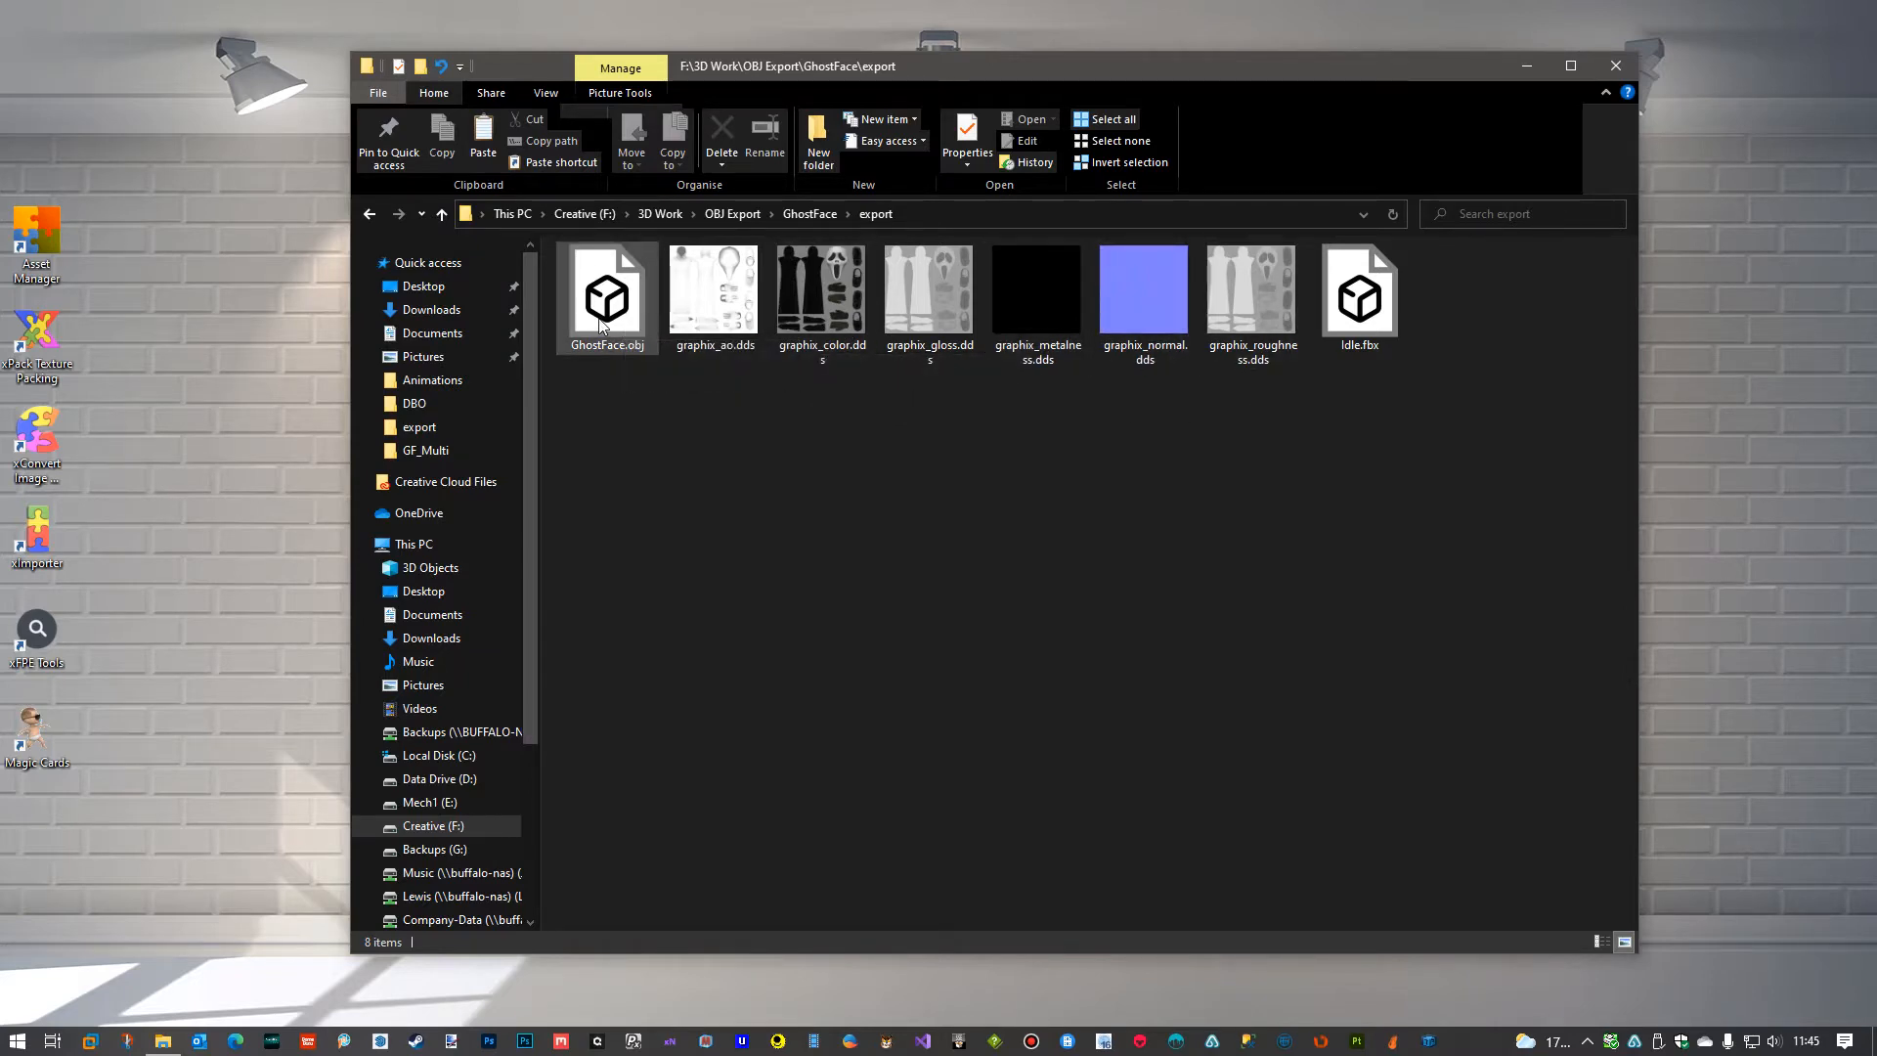
{"action": "left_click_drag", "start_coordinate": [1107, 73], "coordinate": [1876, 72]}
Open Mixamo in the Edge browser and view the uploaded GhostFace character from the front.
{"action": "left_click", "coordinate": [236, 1041]}
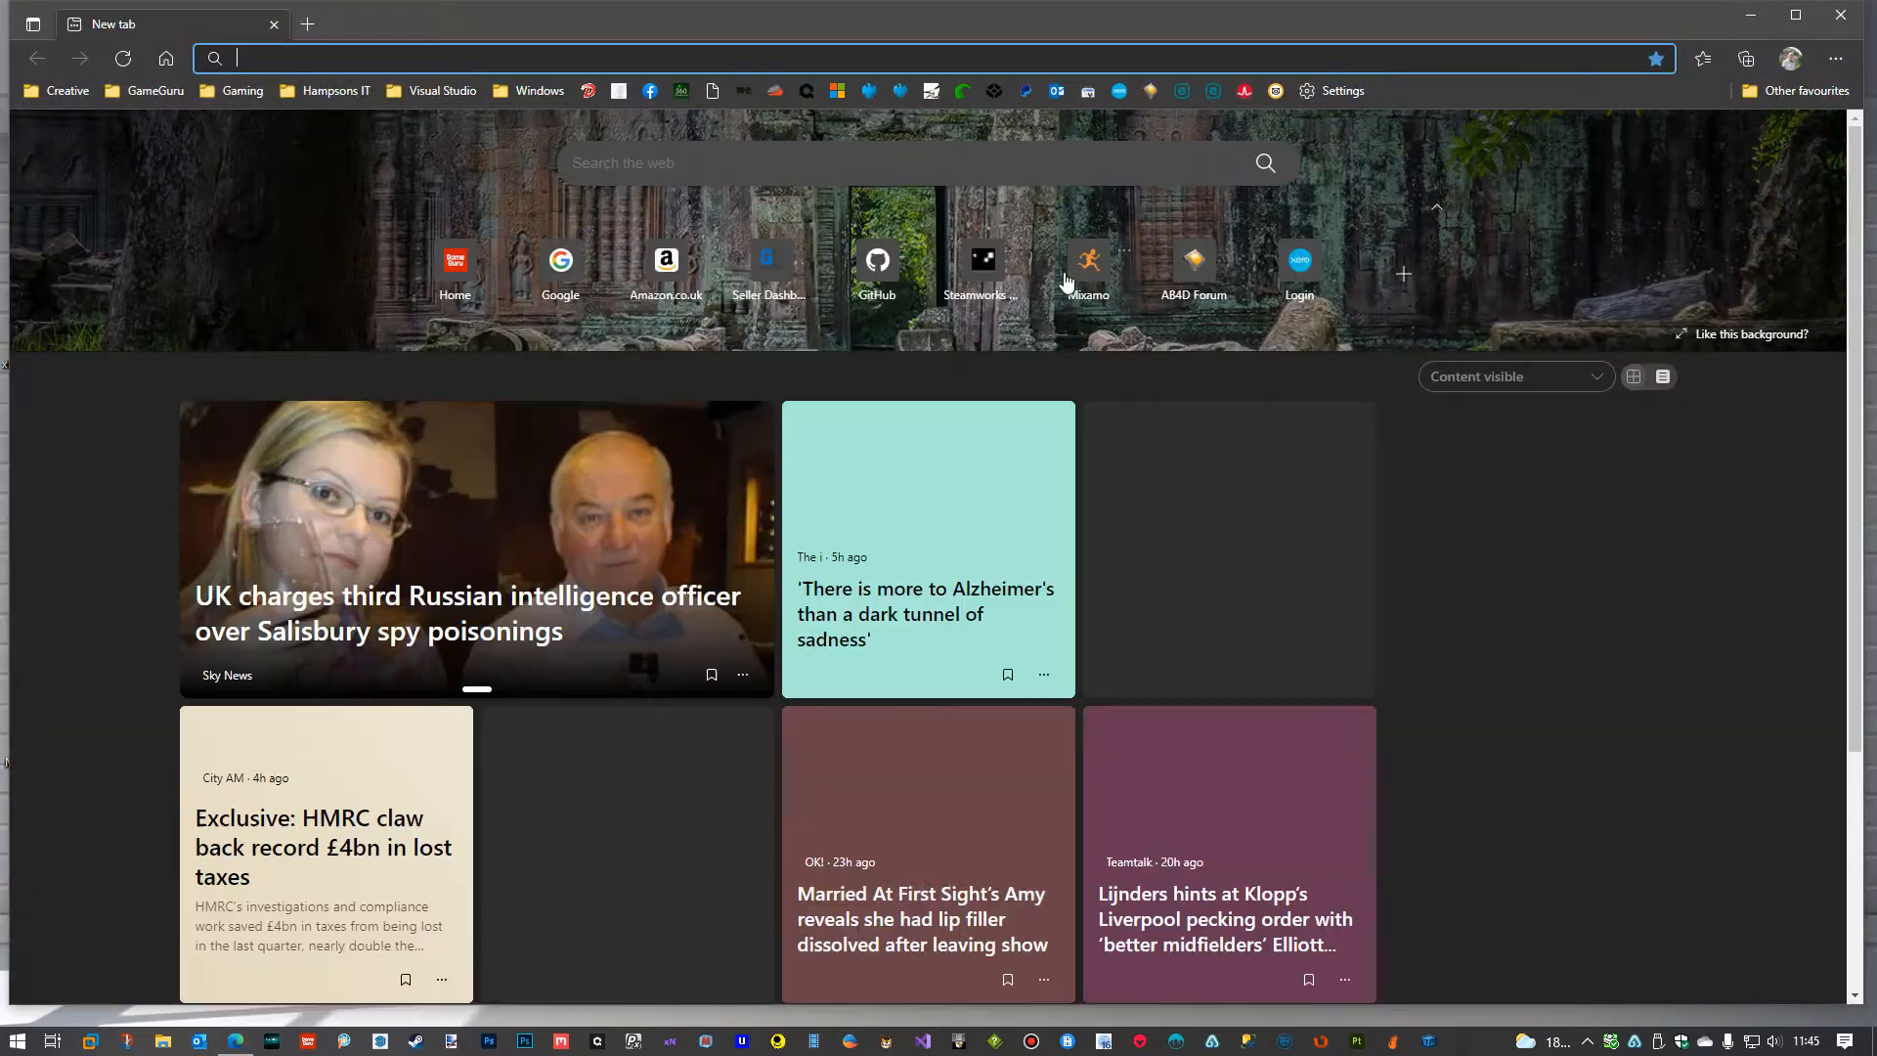
{"action": "left_click", "coordinate": [1068, 281]}
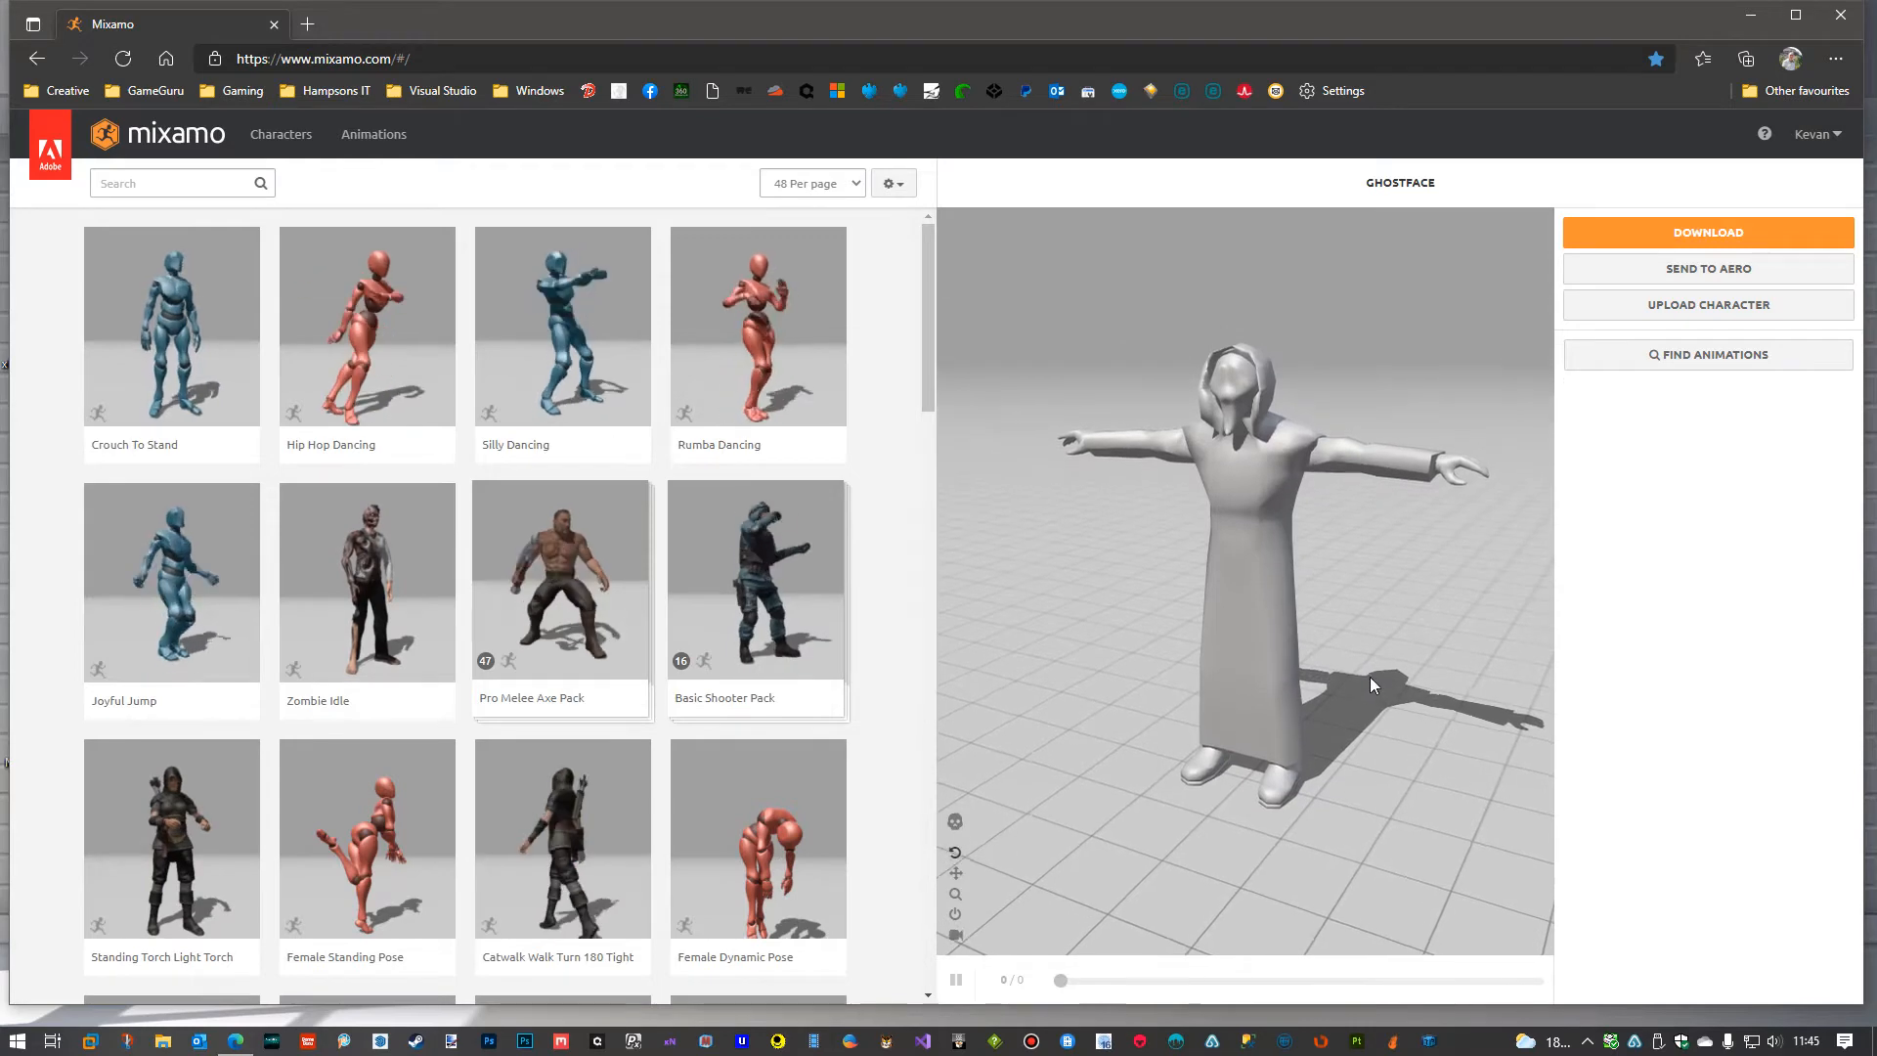
{"action": "left_click_drag", "start_coordinate": [1370, 677], "coordinate": [1439, 688]}
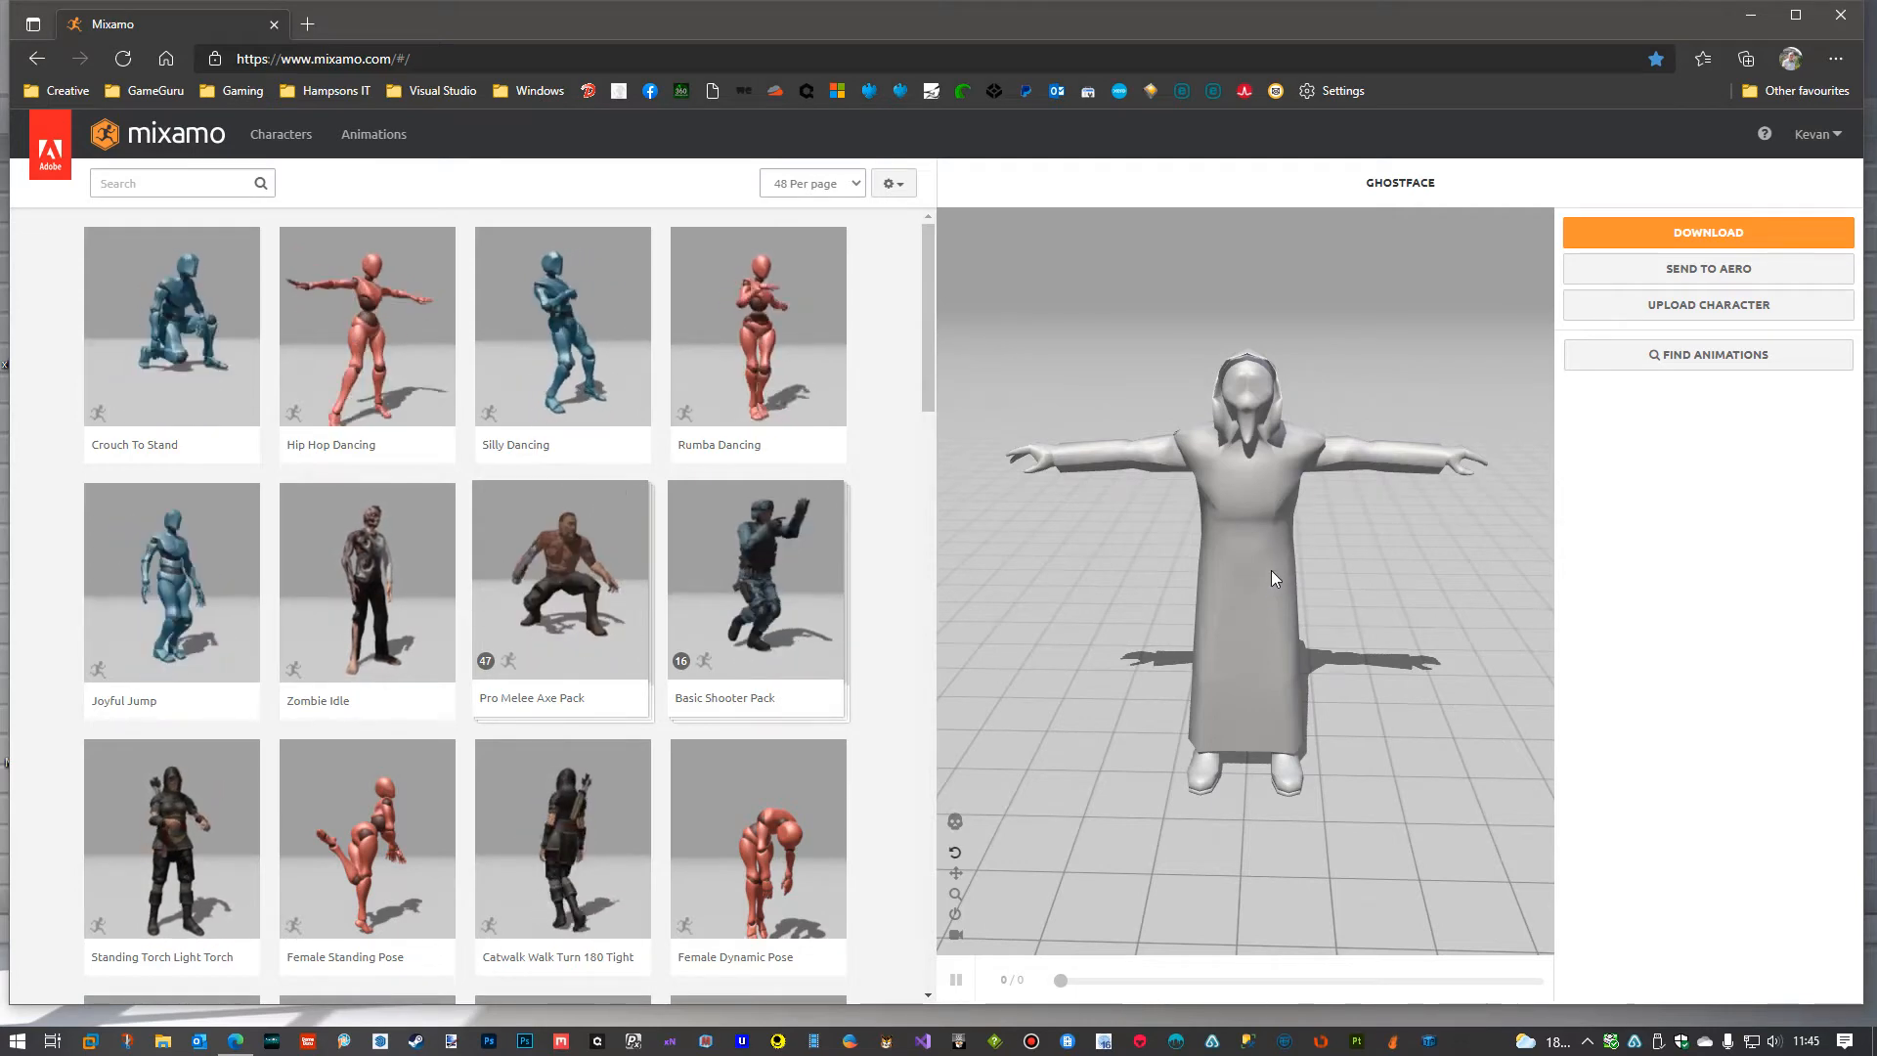
Search the animations for "idle" and apply the third Idle in the second row of results to GhostFace.
{"action": "left_click", "coordinate": [192, 184]}
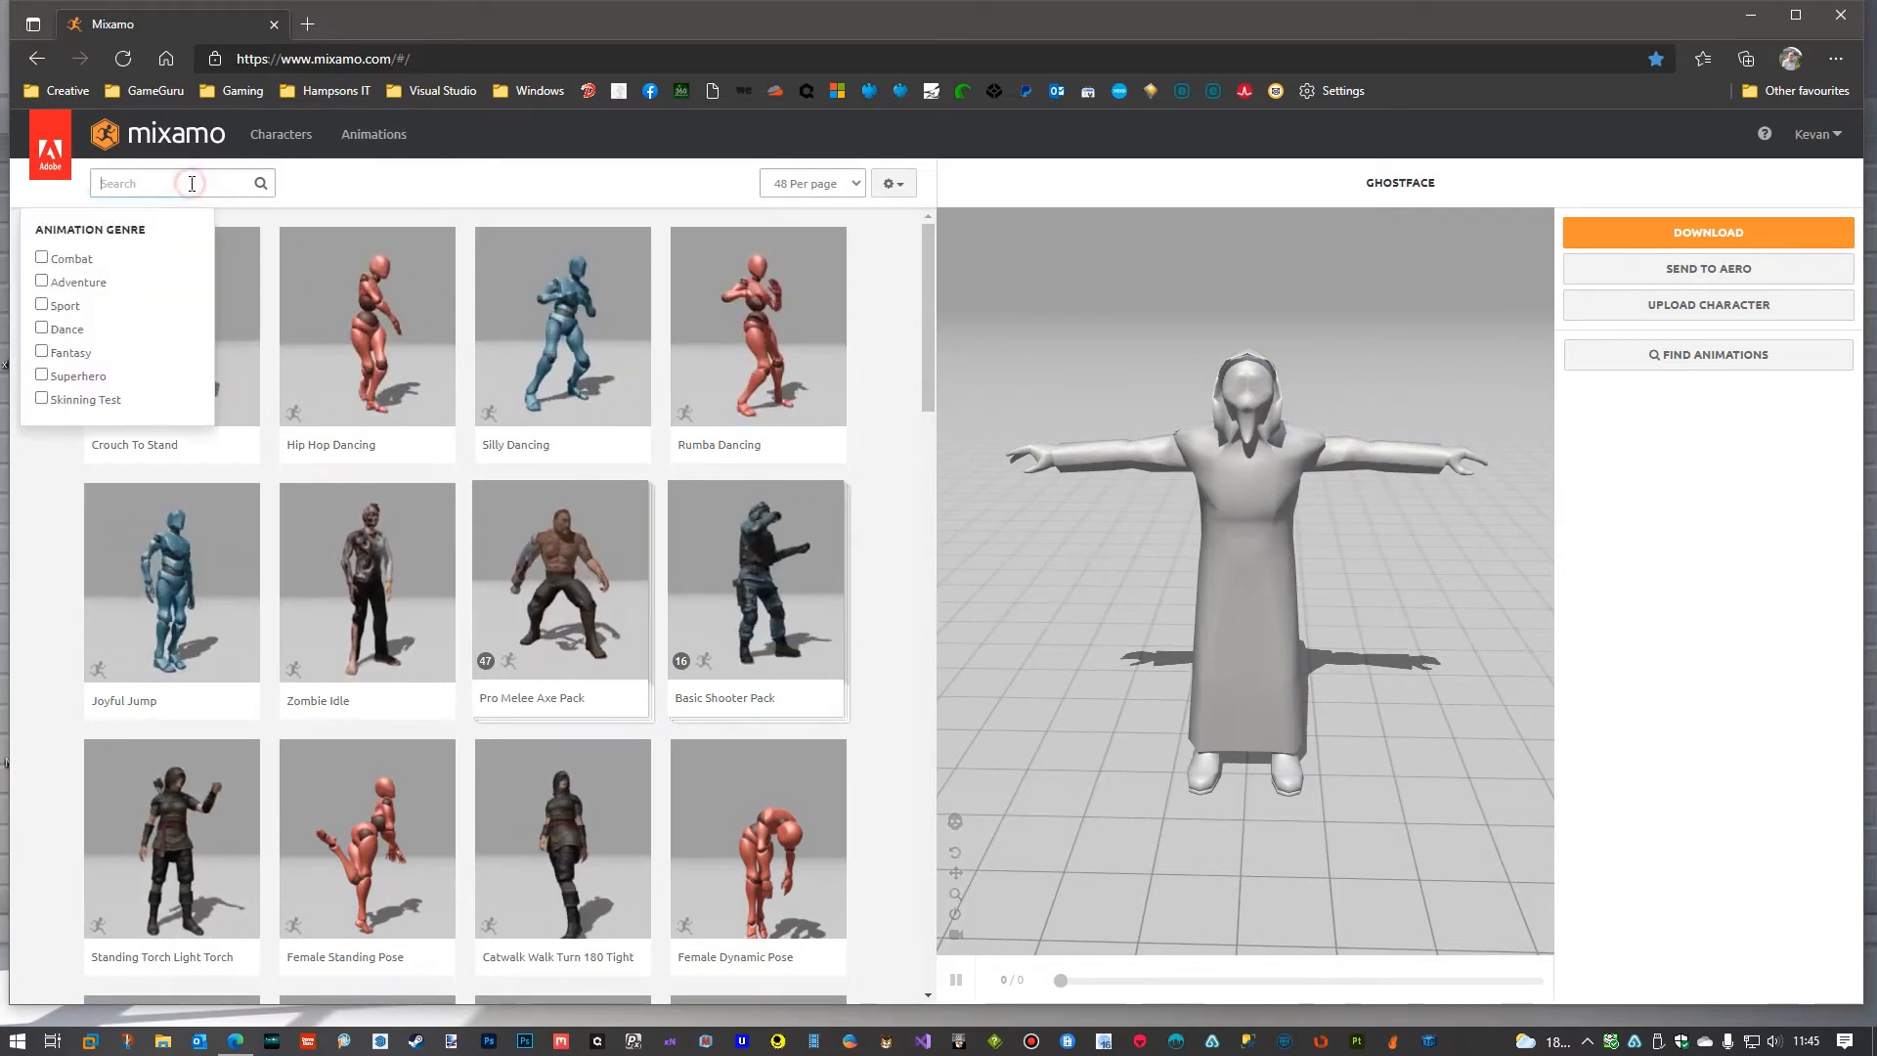
{"action": "type", "text": "idle"}
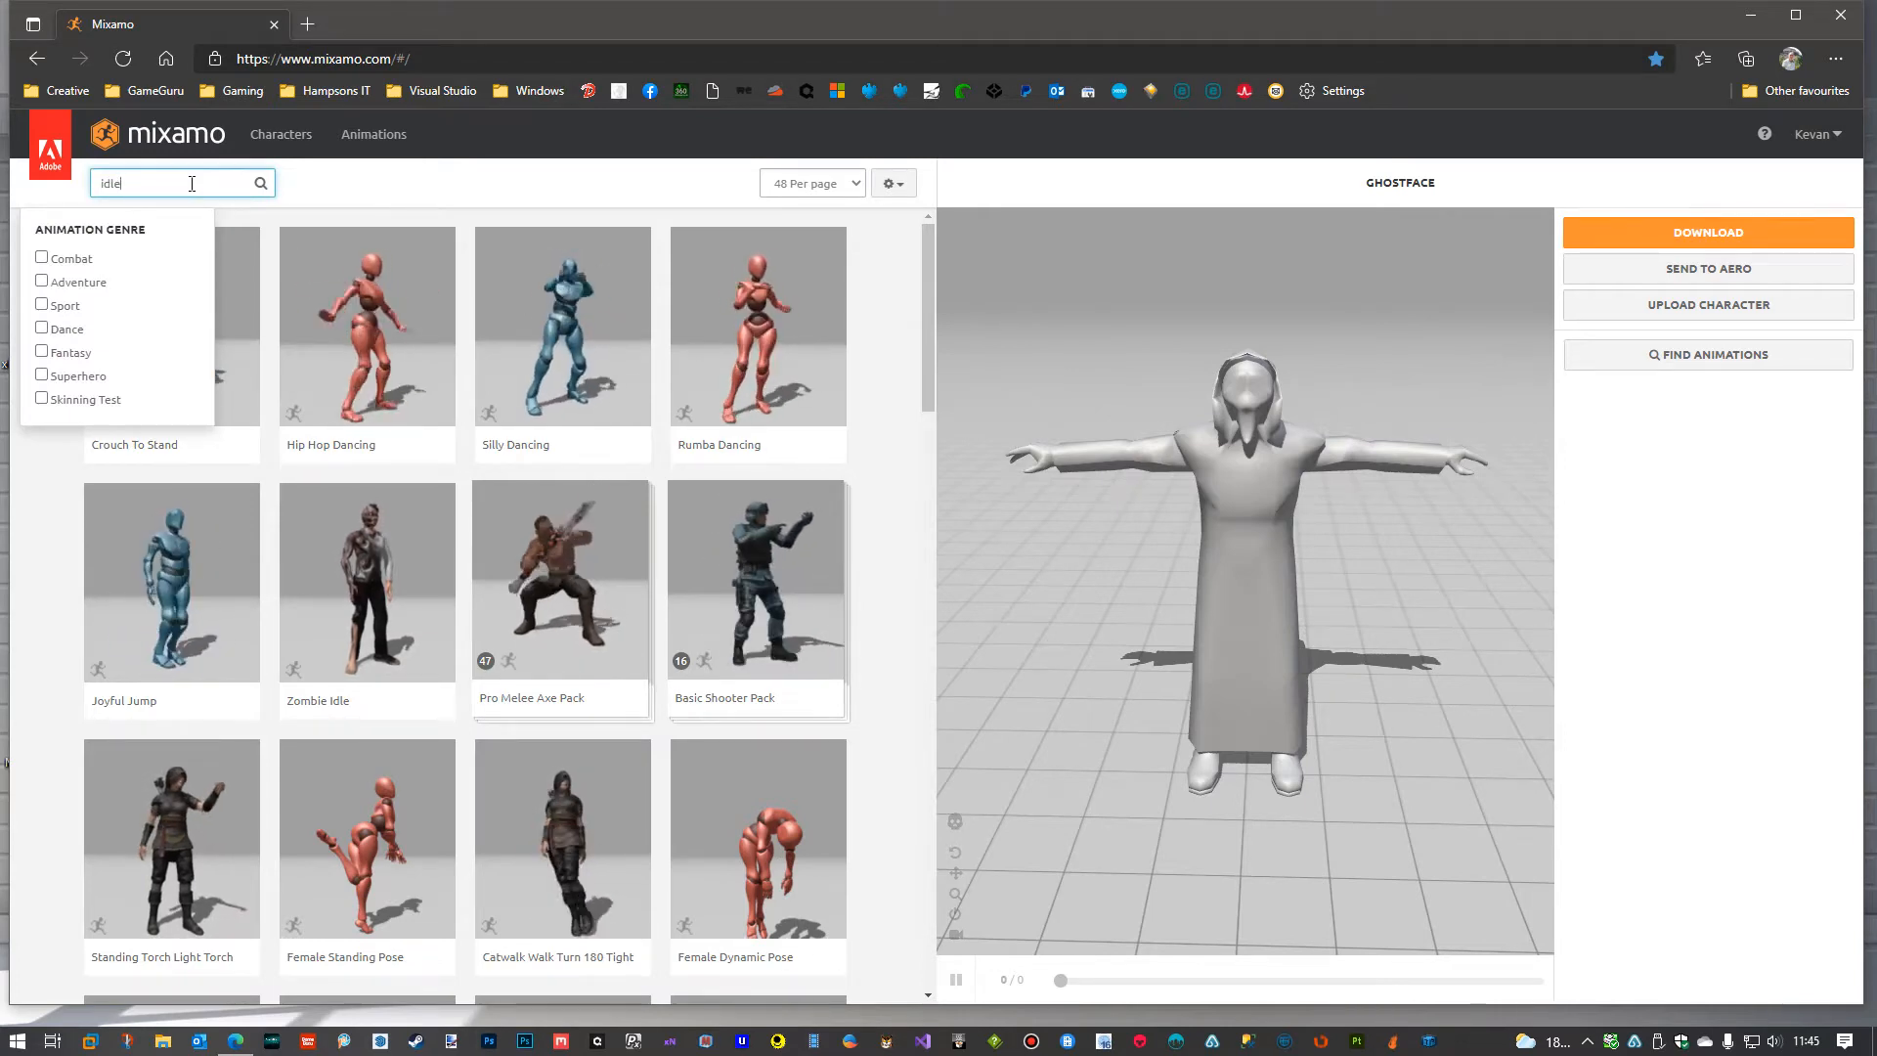
{"action": "key", "text": "Return"}
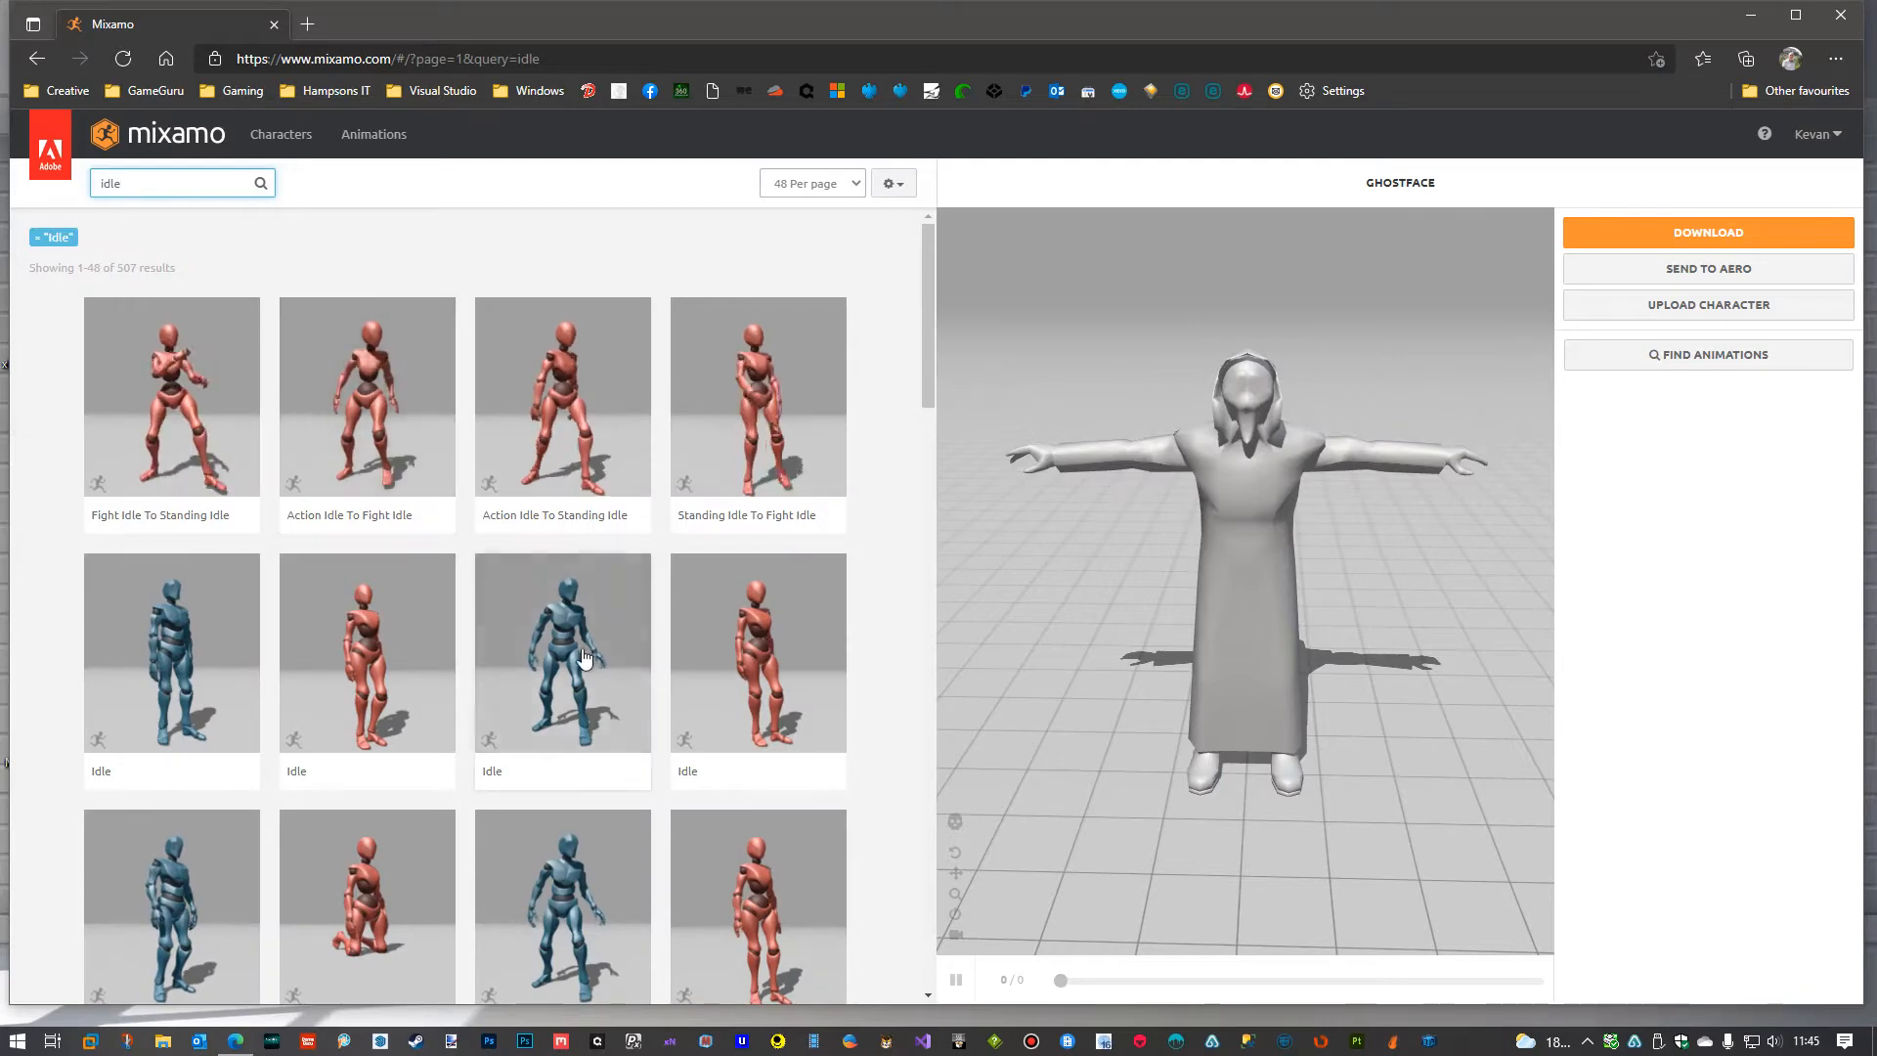
{"action": "left_click", "coordinate": [573, 661]}
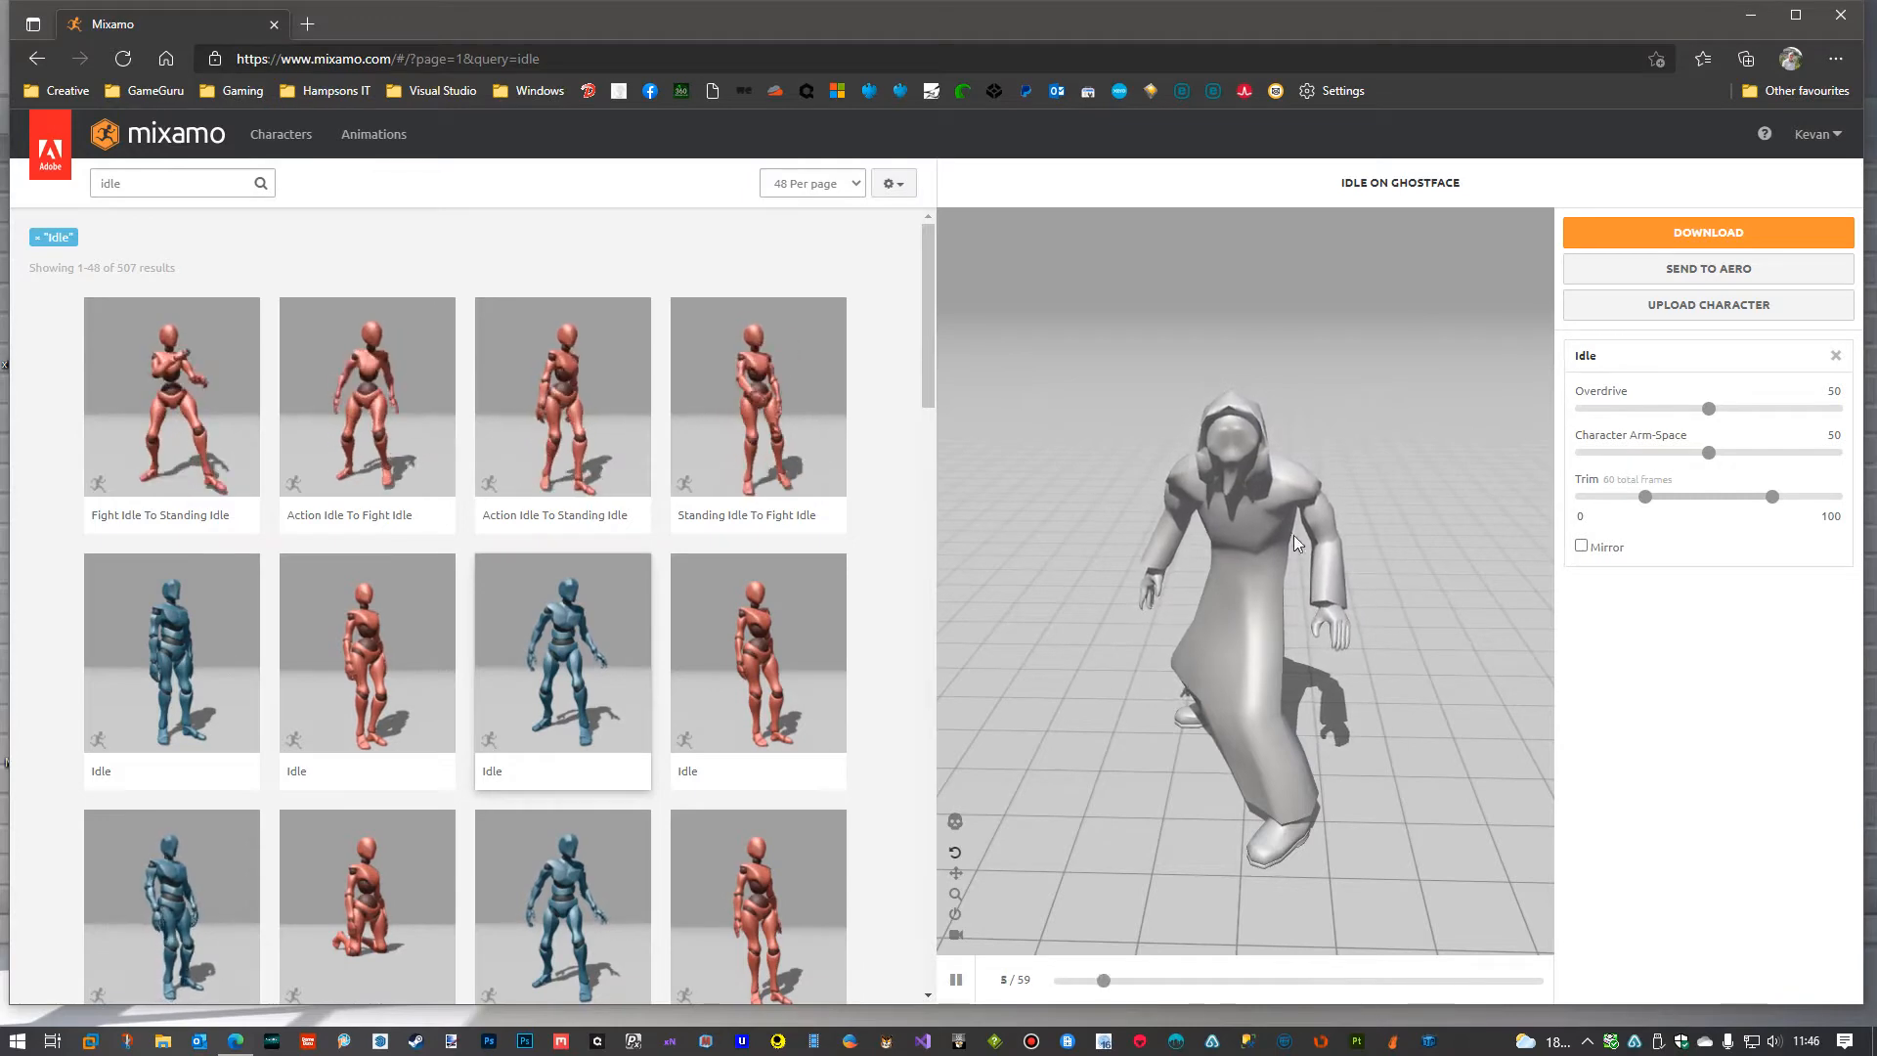
Try to download the Idle animation as FBX Binary with skin at 30 frames per second into GhostFace's Animations folder.
{"action": "left_click", "coordinate": [1709, 237]}
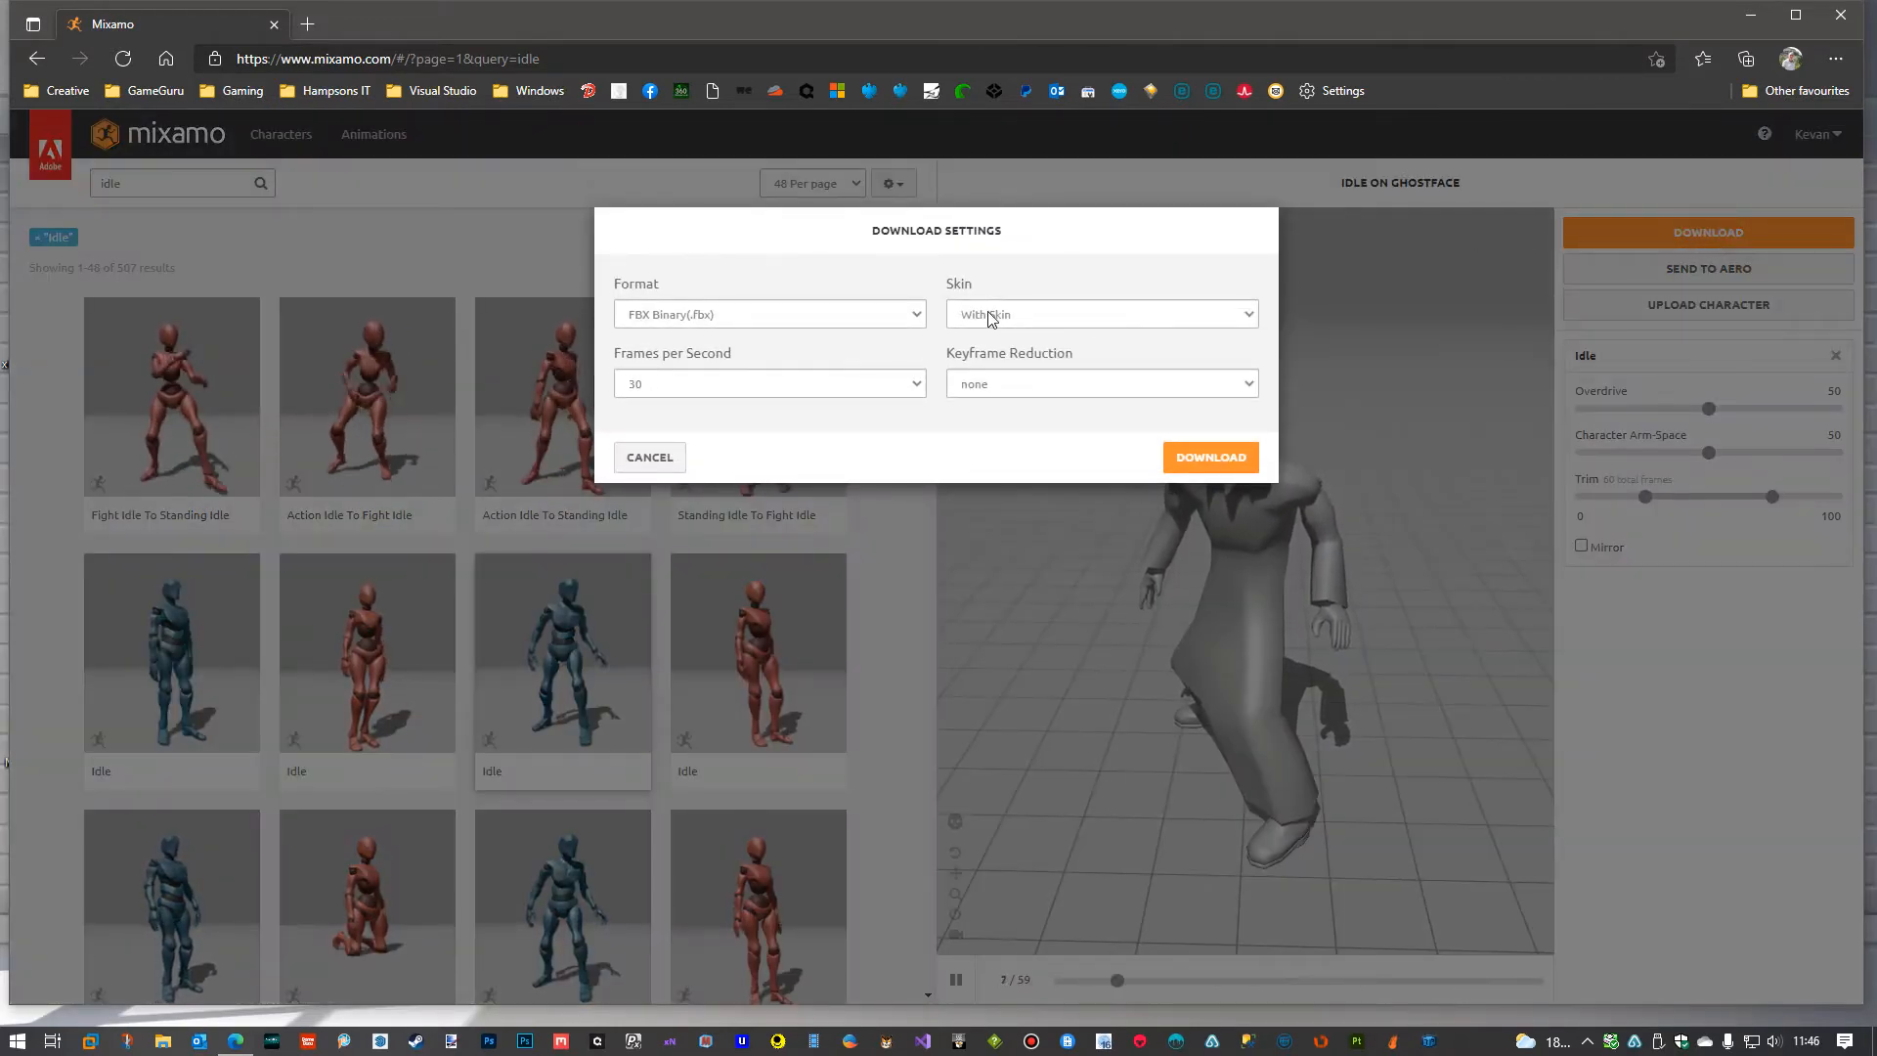
{"action": "left_click", "coordinate": [1247, 316]}
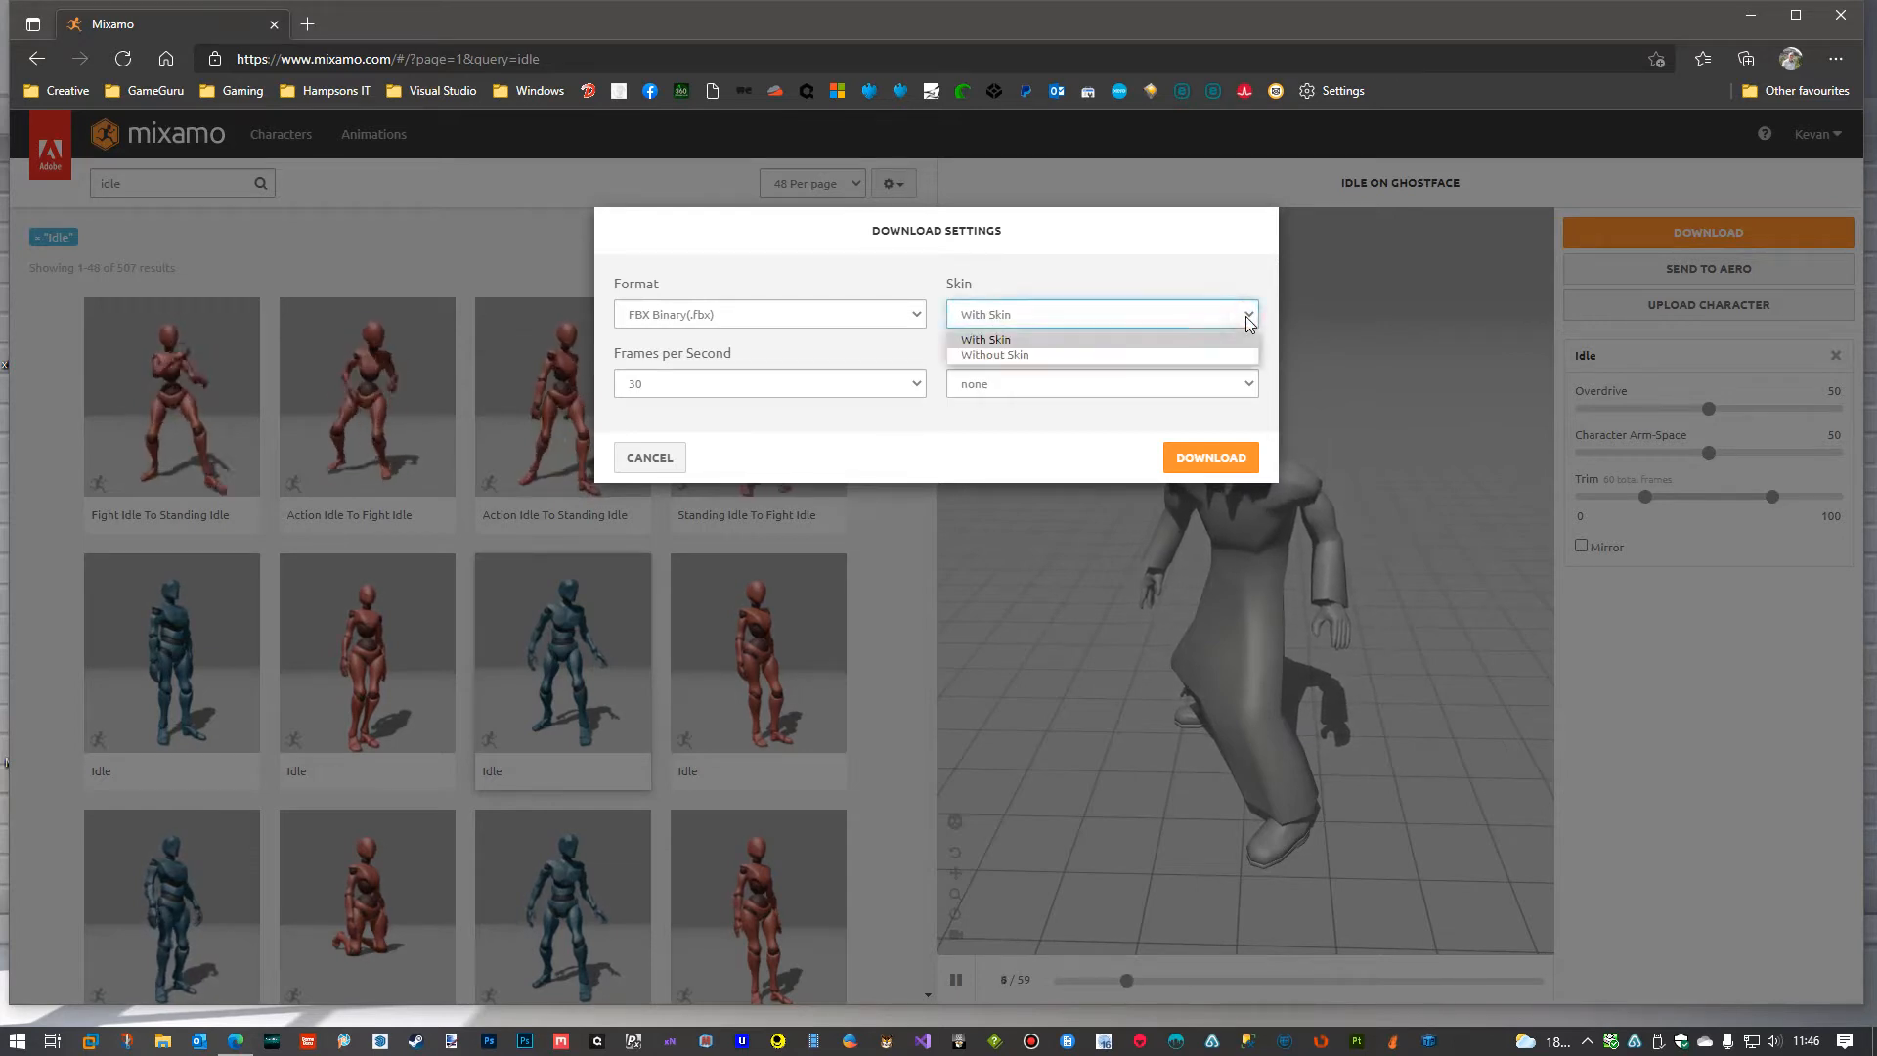
{"action": "left_click", "coordinate": [985, 339]}
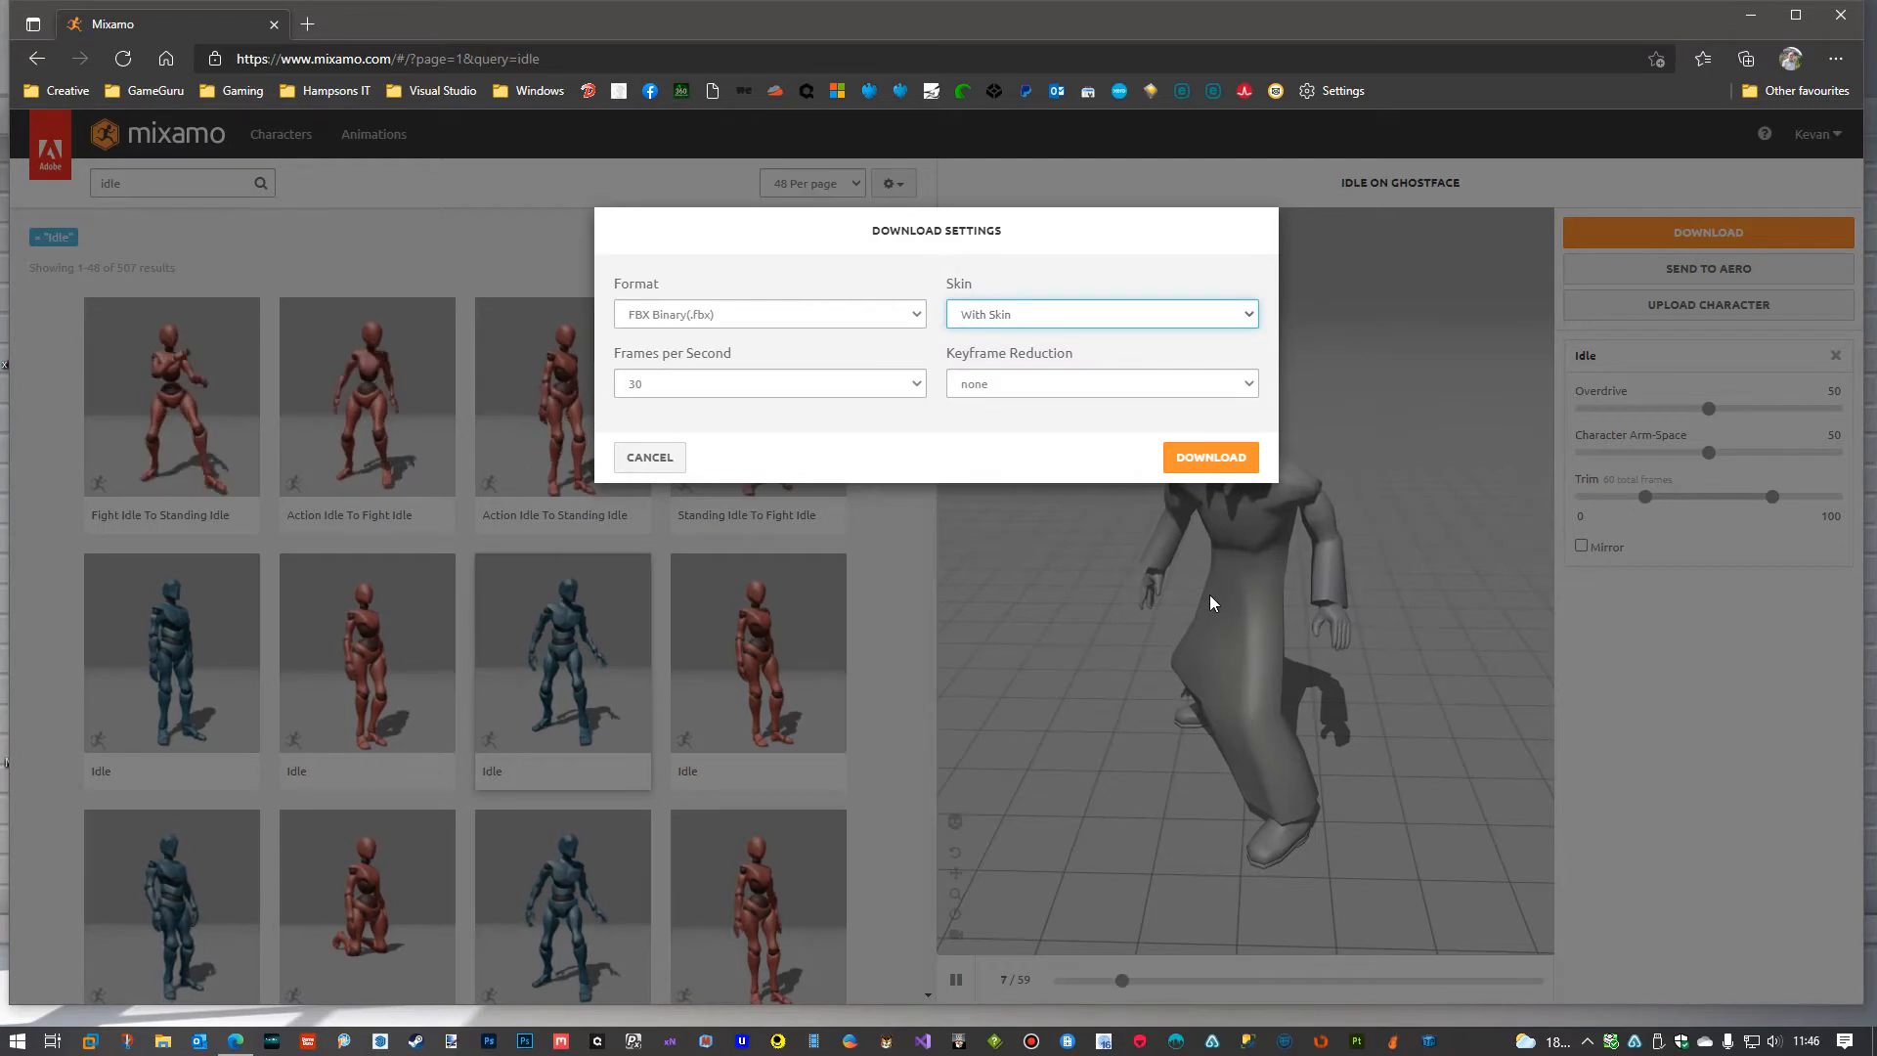
{"action": "left_click", "coordinate": [1208, 458]}
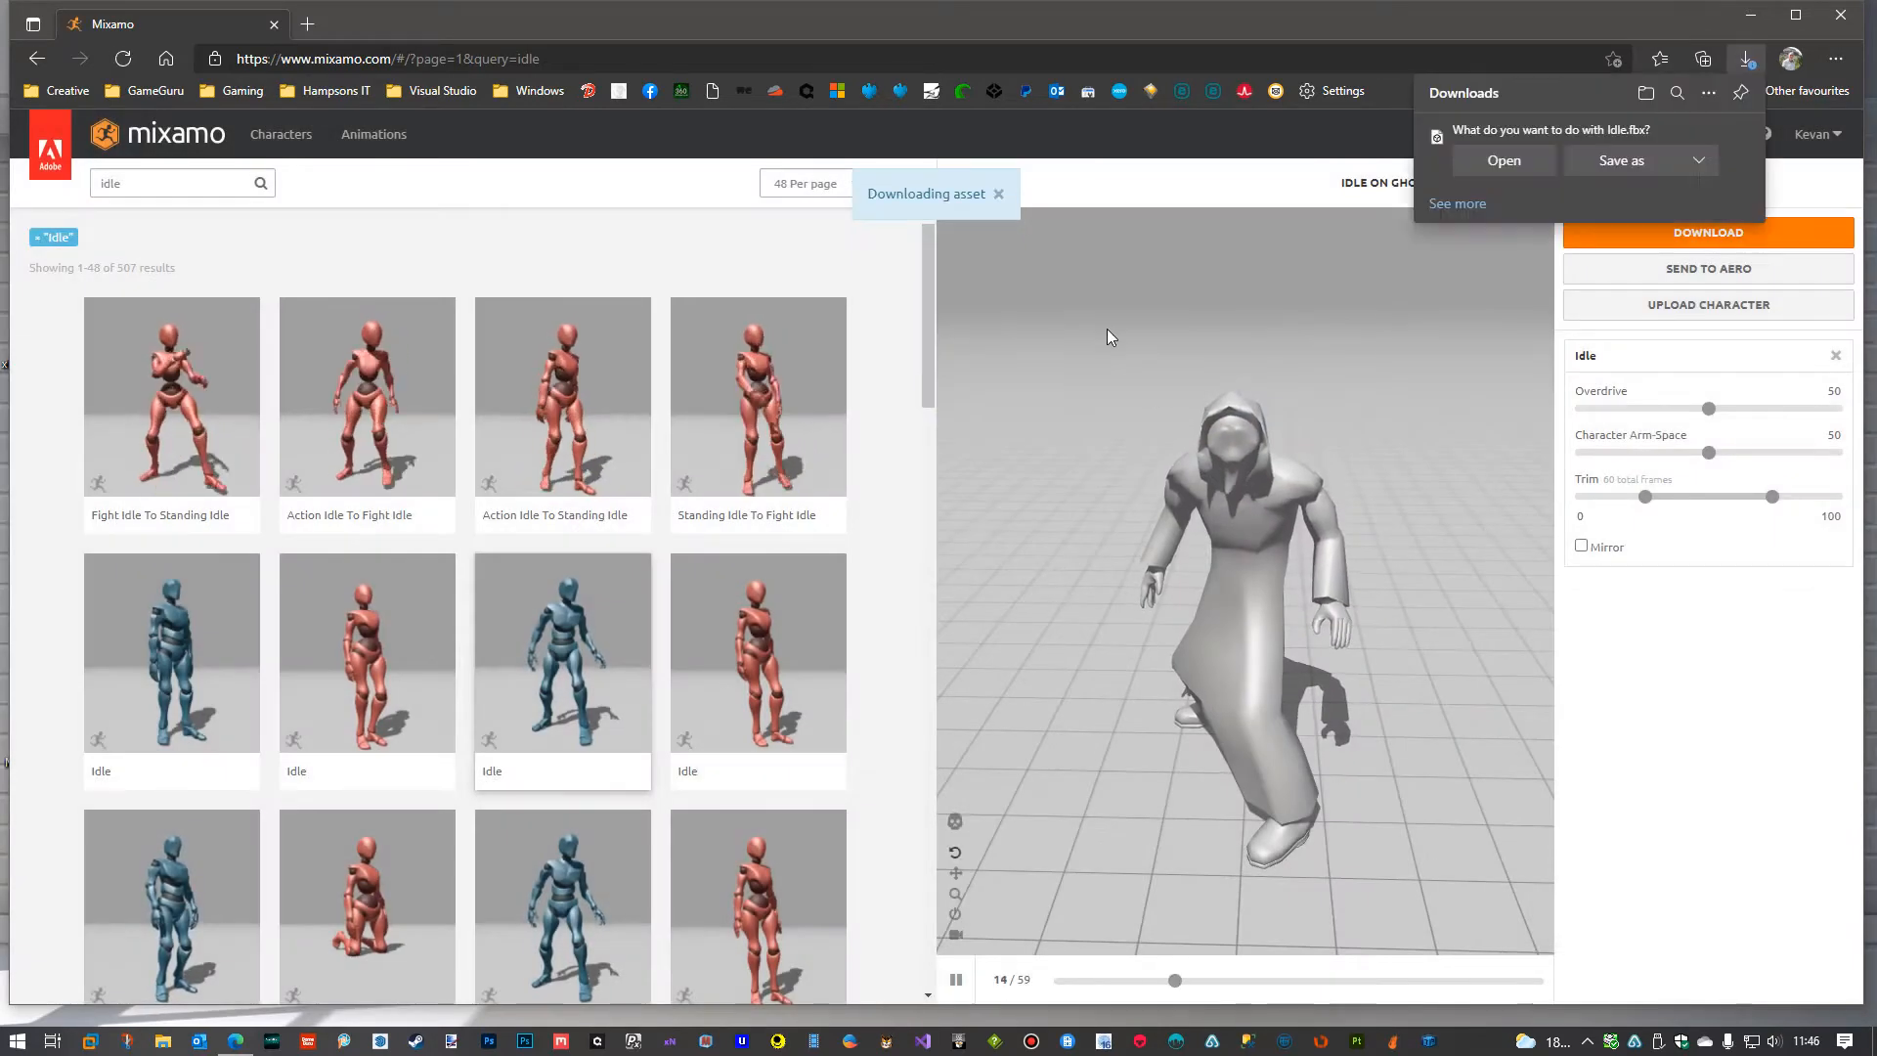
{"action": "left_click", "coordinate": [1619, 161]}
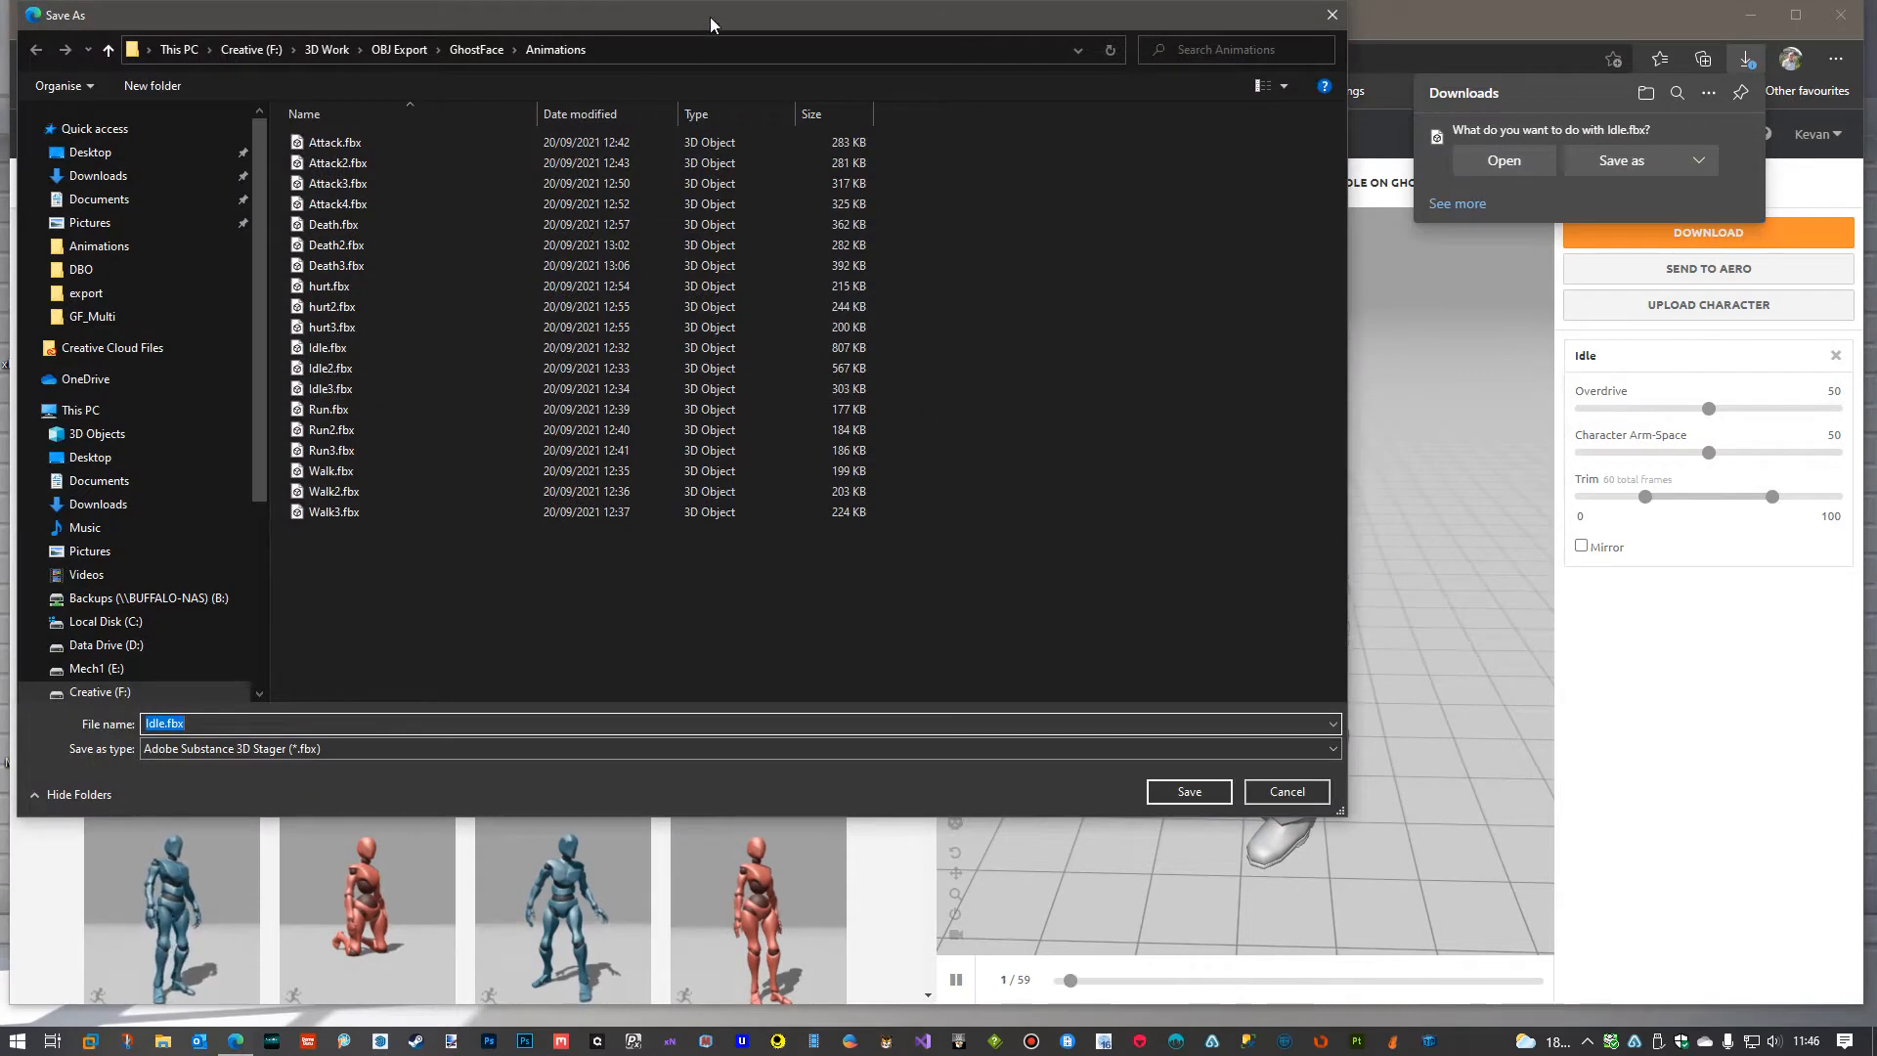
{"action": "left_click_drag", "start_coordinate": [710, 17], "coordinate": [1090, 89]}
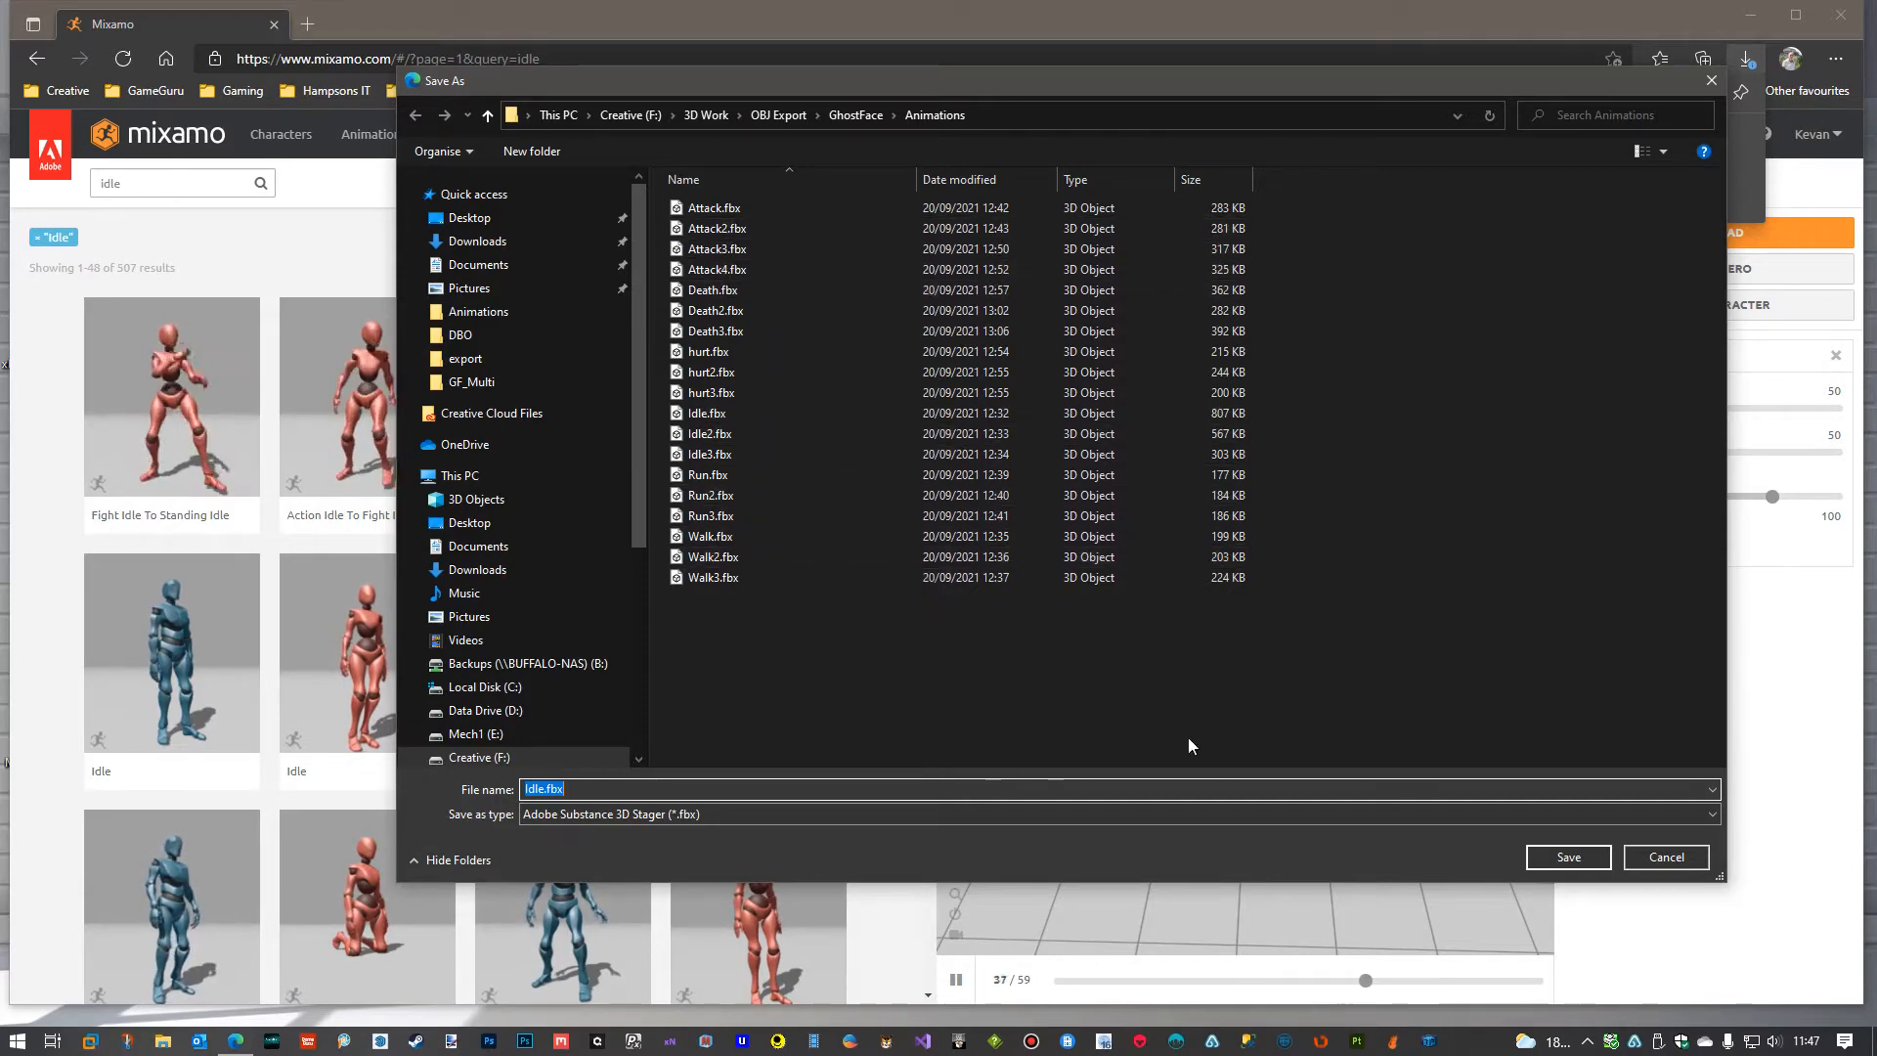
{"action": "left_click", "coordinate": [1666, 857]}
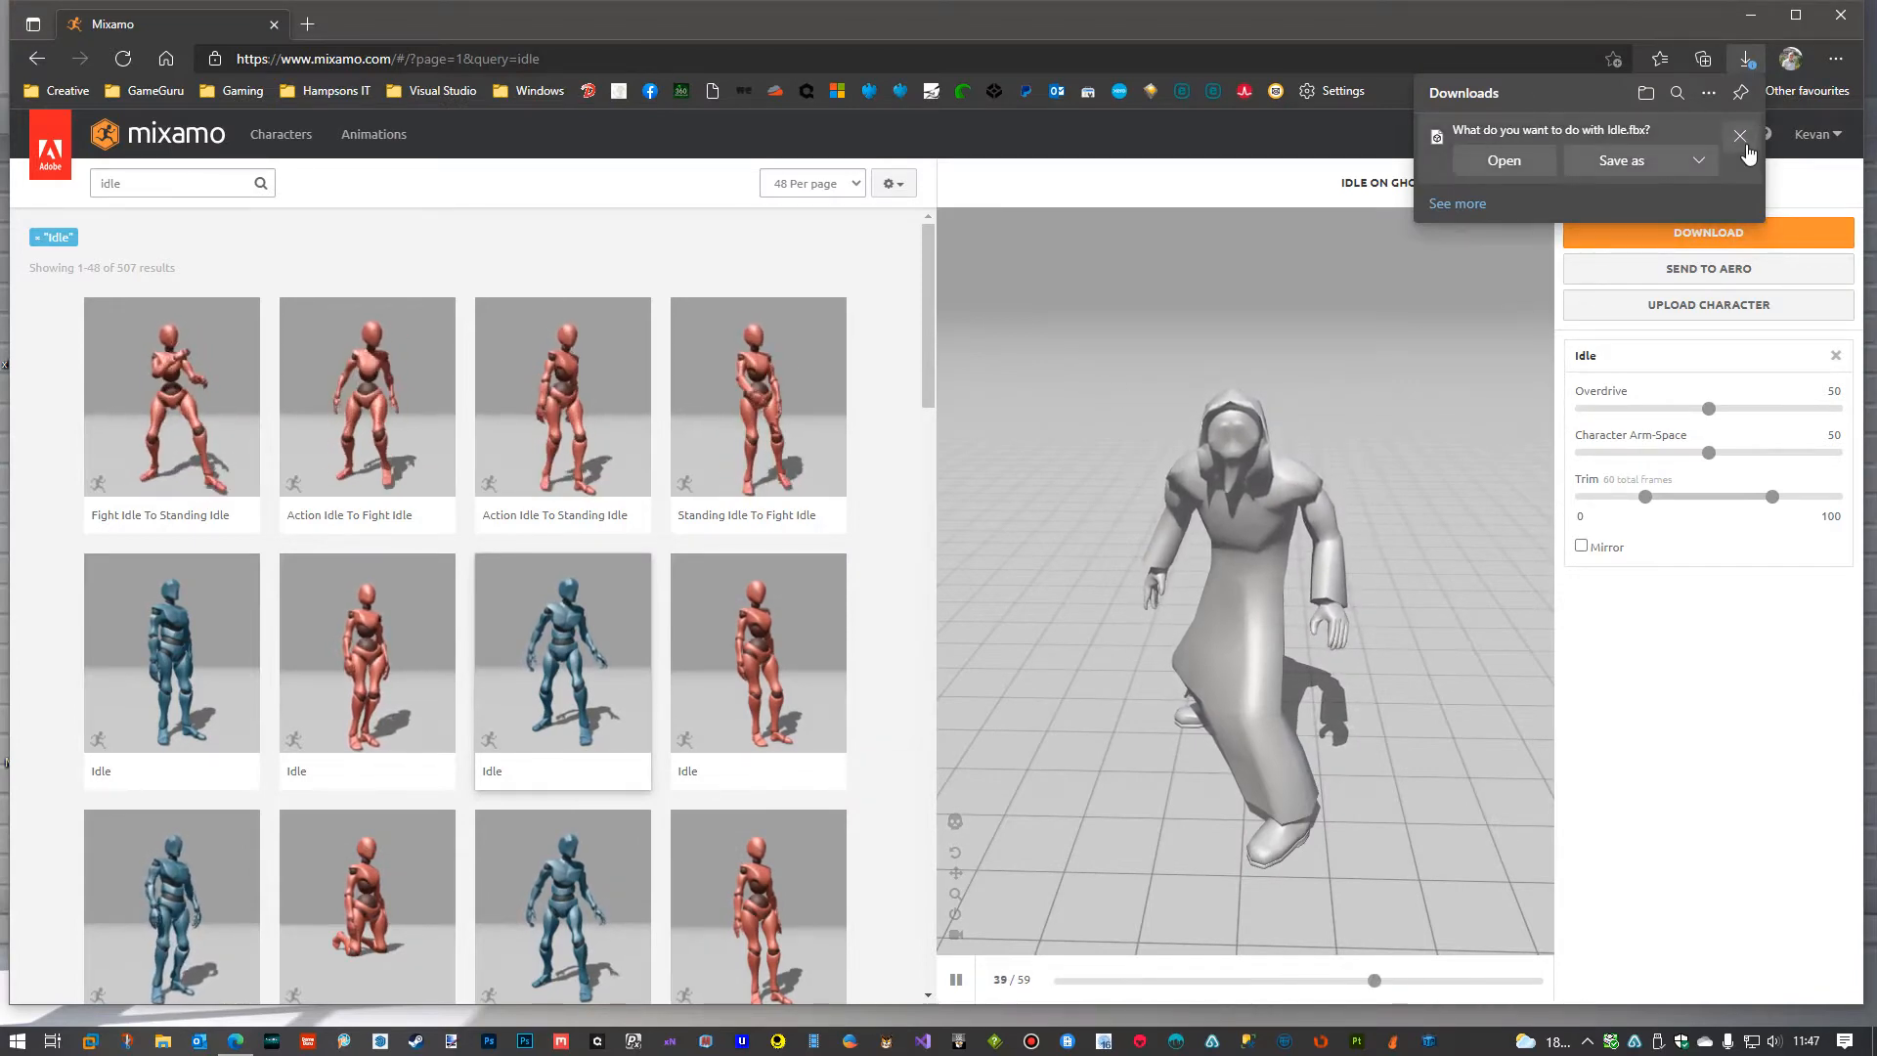
{"action": "left_click", "coordinate": [1430, 415]}
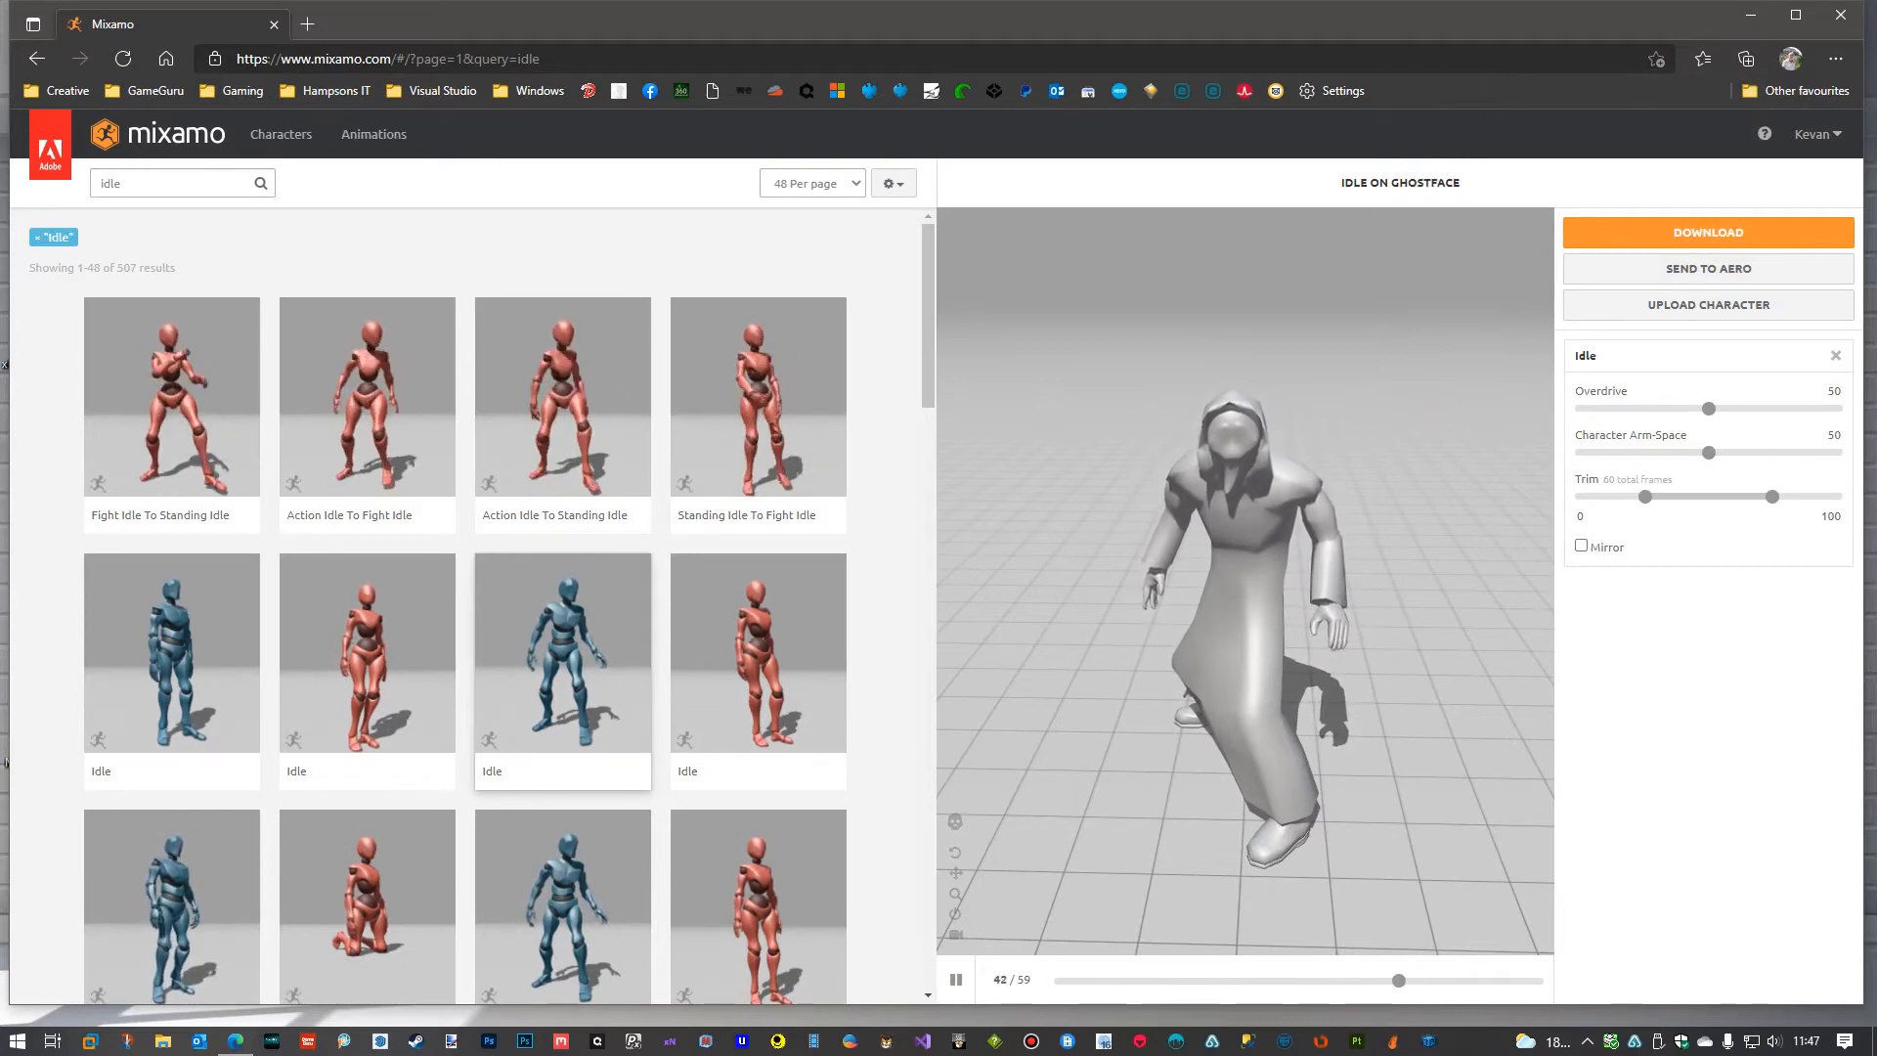
Bring the GF Animation List notes in Notepad into view, read the frame counts, and move them out of the way.
{"action": "left_click_drag", "start_coordinate": [1876, 151], "coordinate": [1365, 160]}
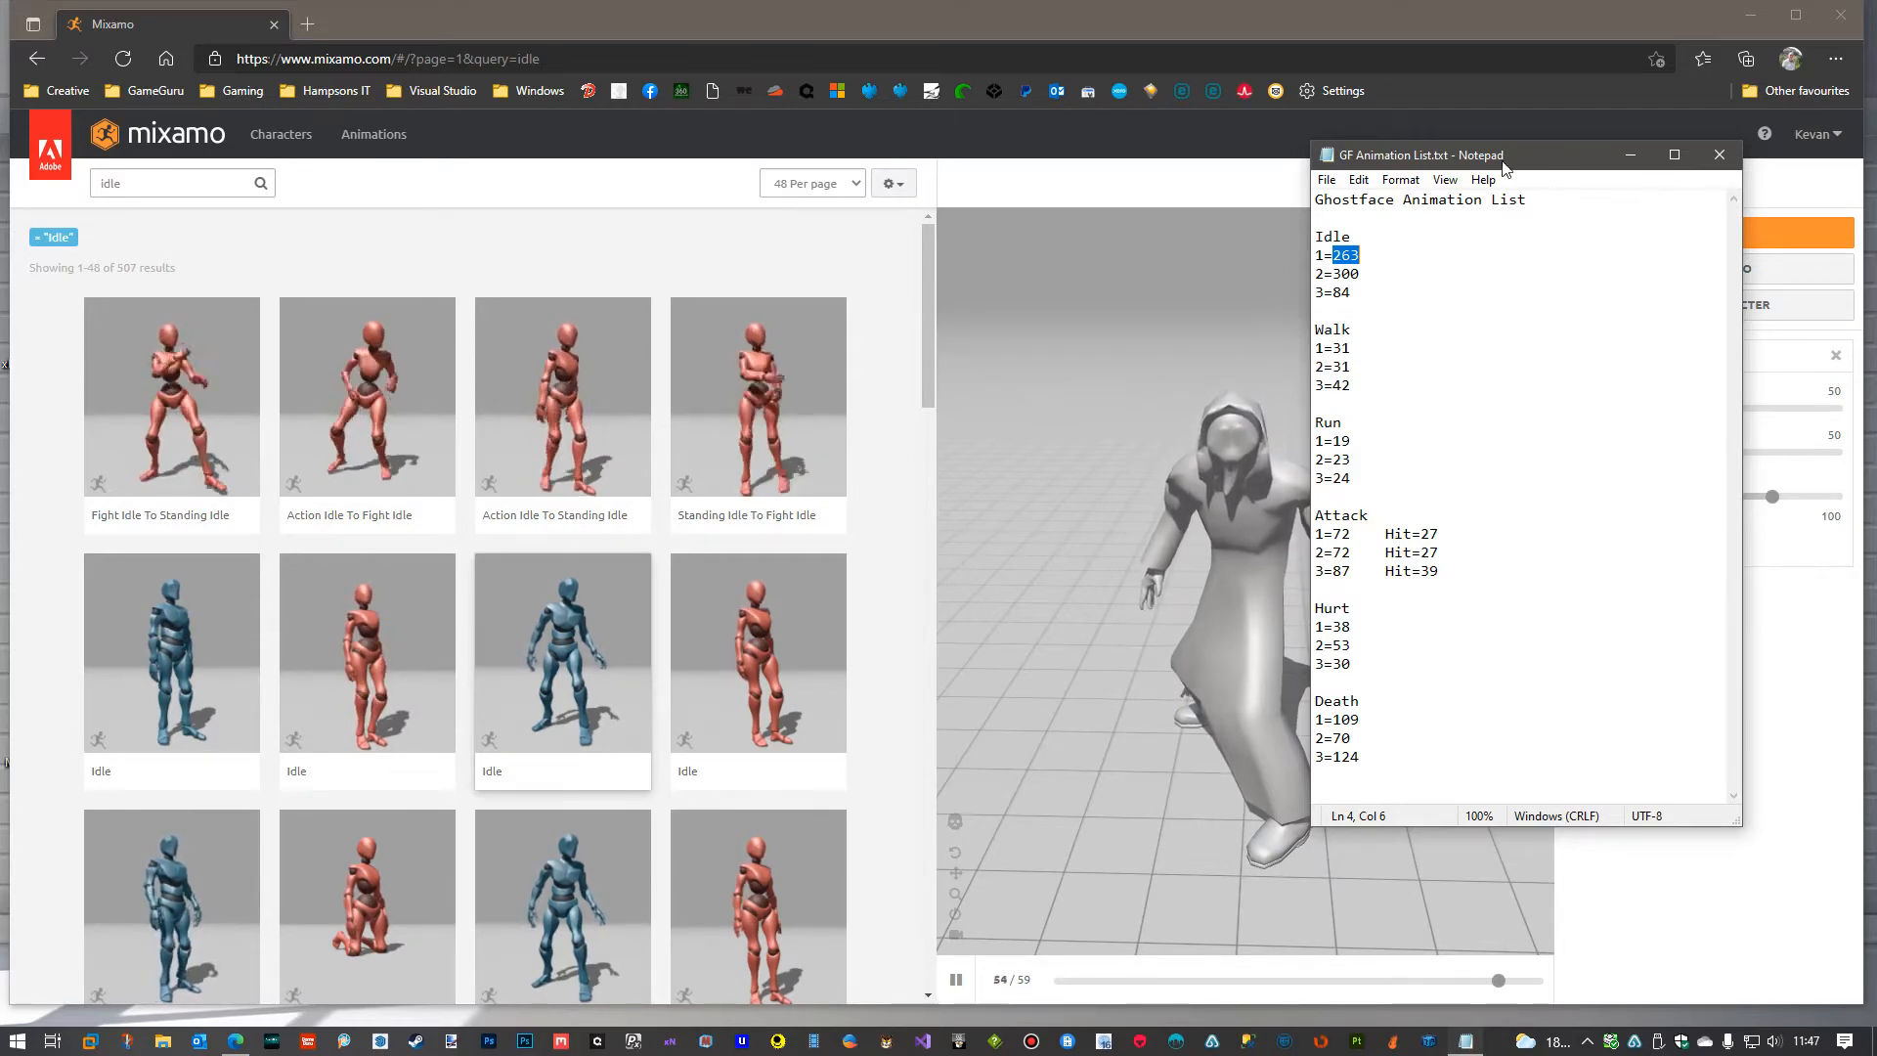
{"action": "left_click_drag", "start_coordinate": [1564, 168], "coordinate": [1872, 172]}
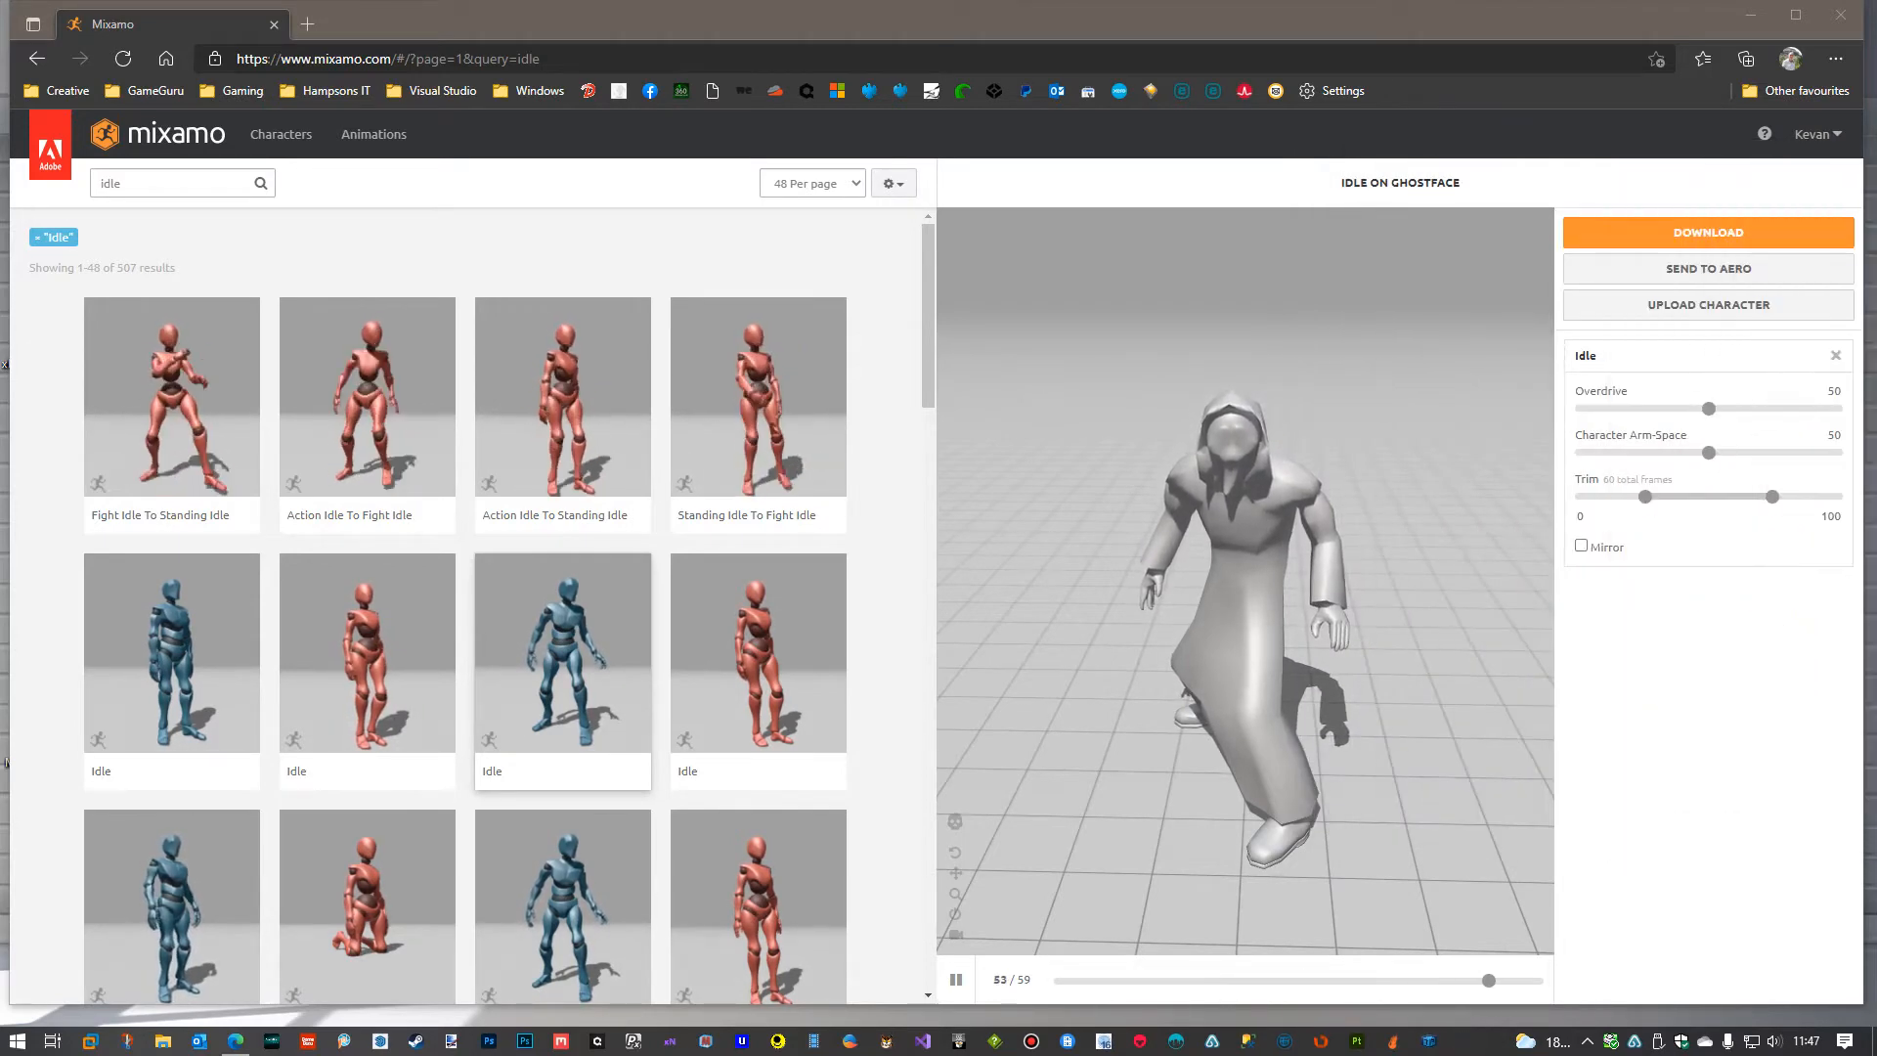
Search the animations for "attack" and apply Standing Melee Attack Horizontal to GhostFace.
{"action": "left_click", "coordinate": [157, 181]}
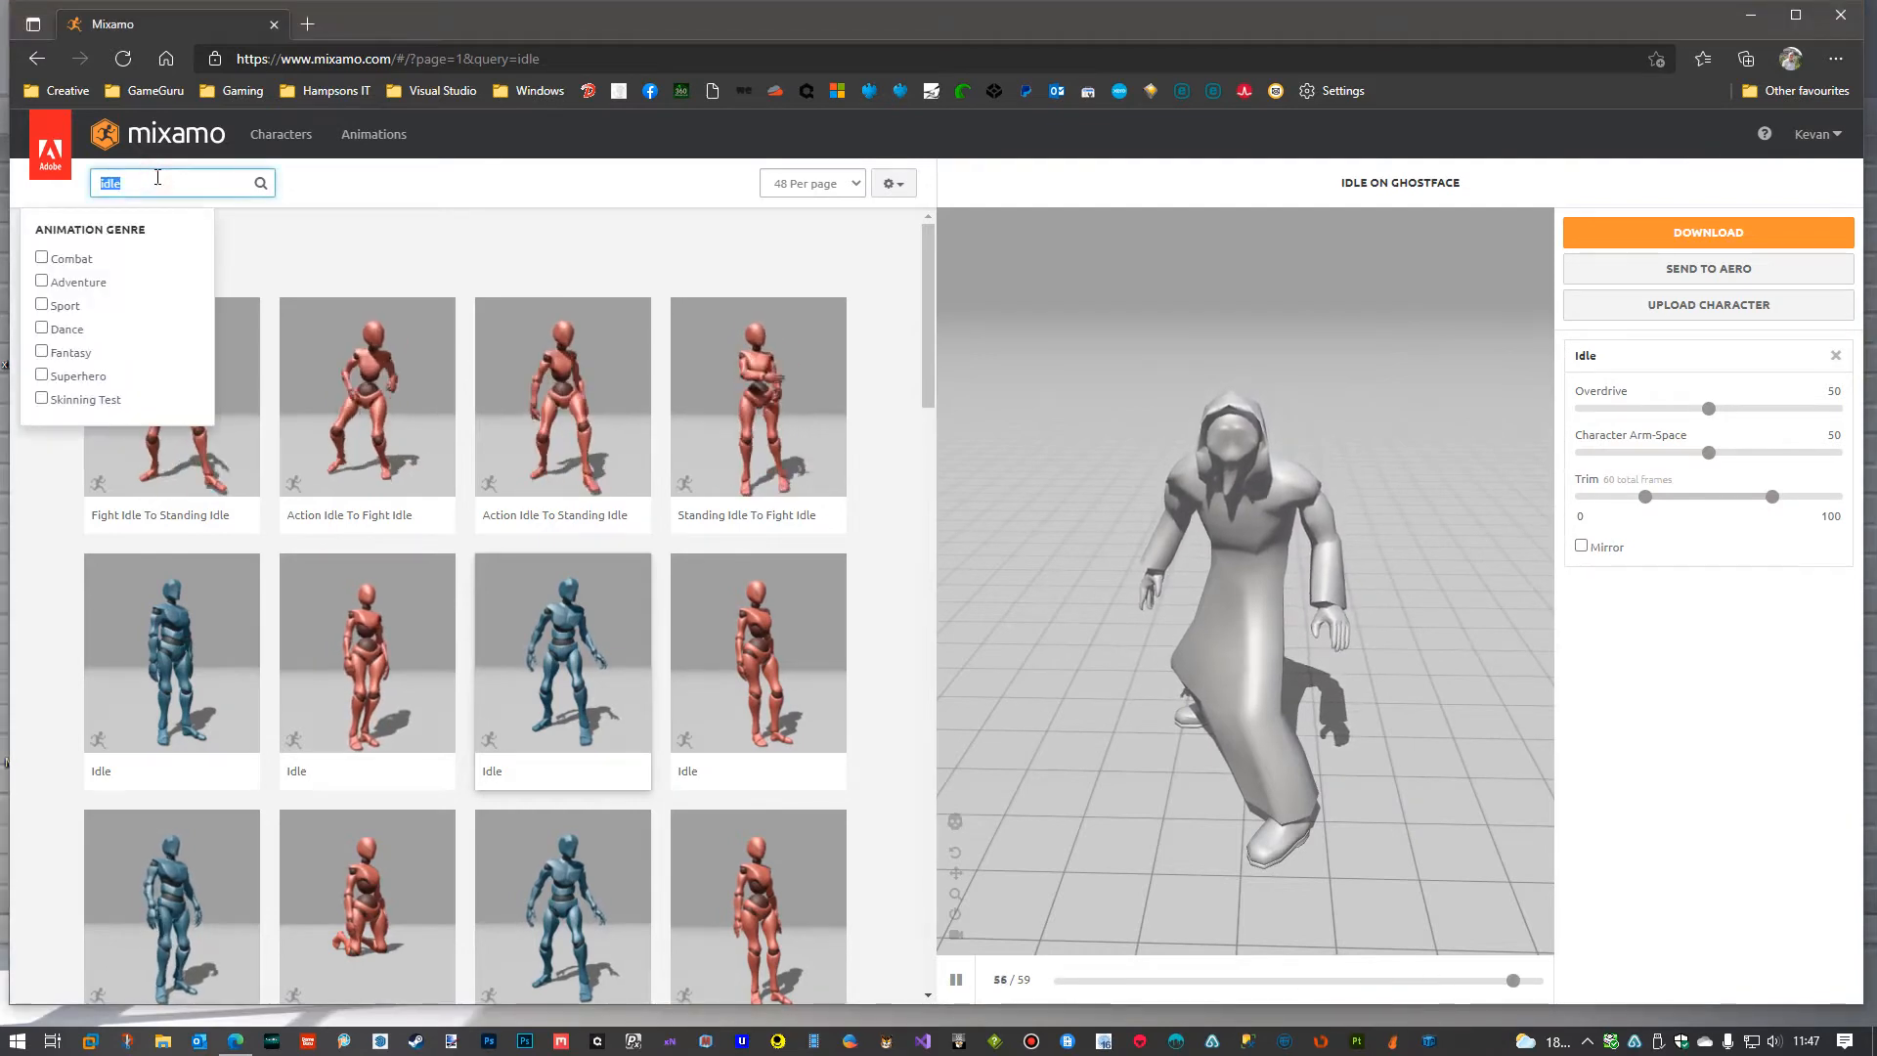
{"action": "type", "text": "attack"}
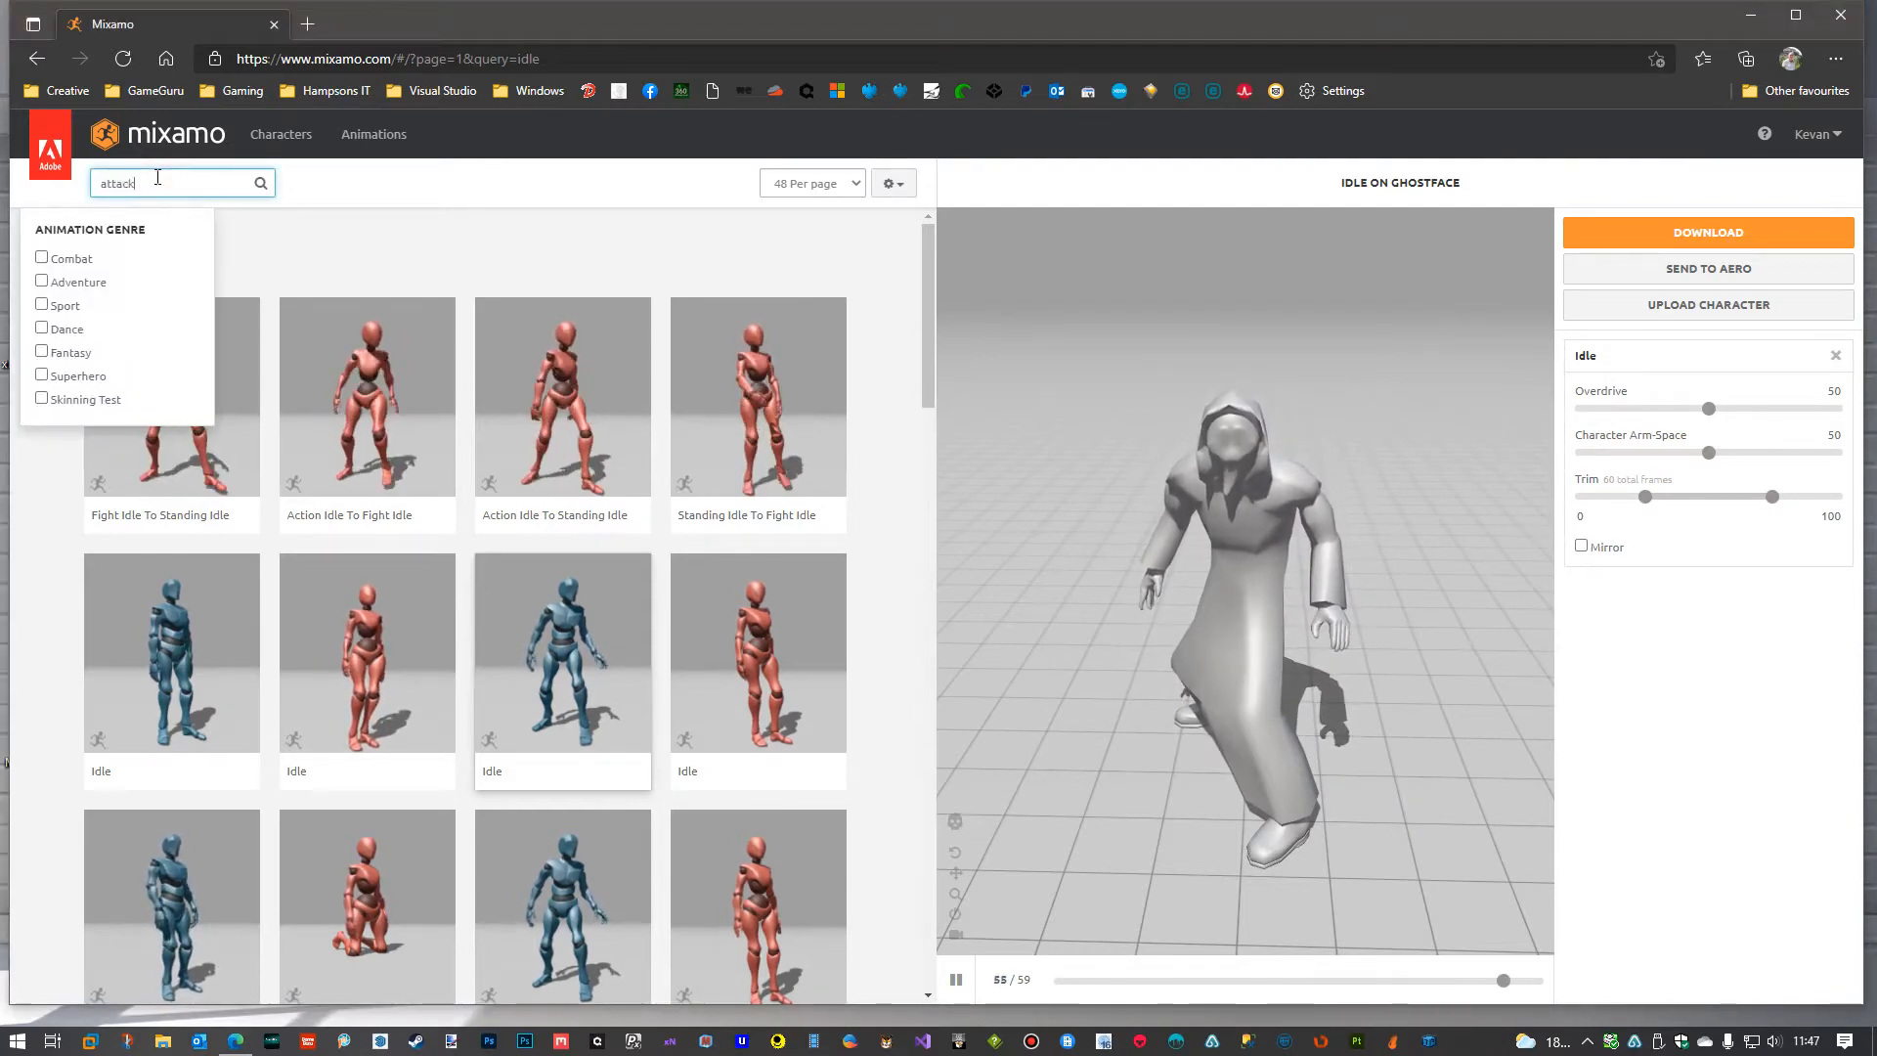
{"action": "key", "text": "Return"}
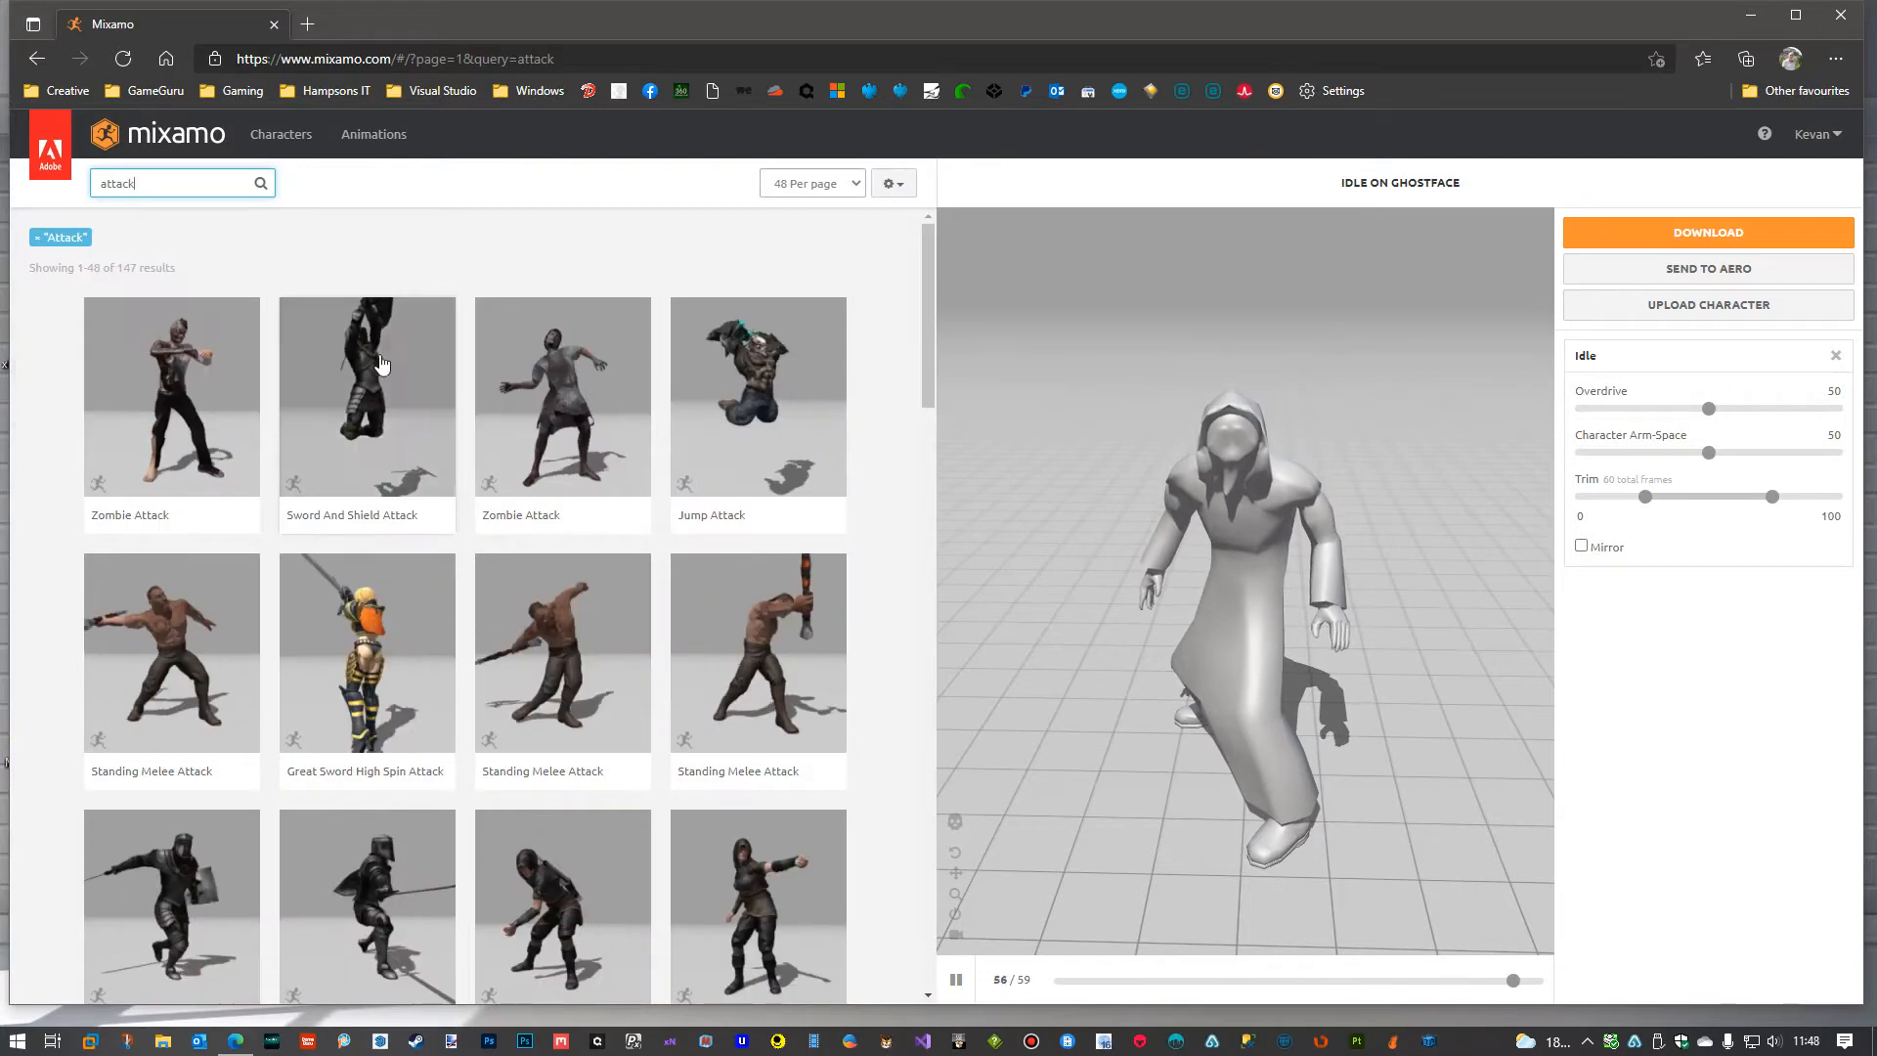
{"action": "left_click", "coordinate": [184, 670]}
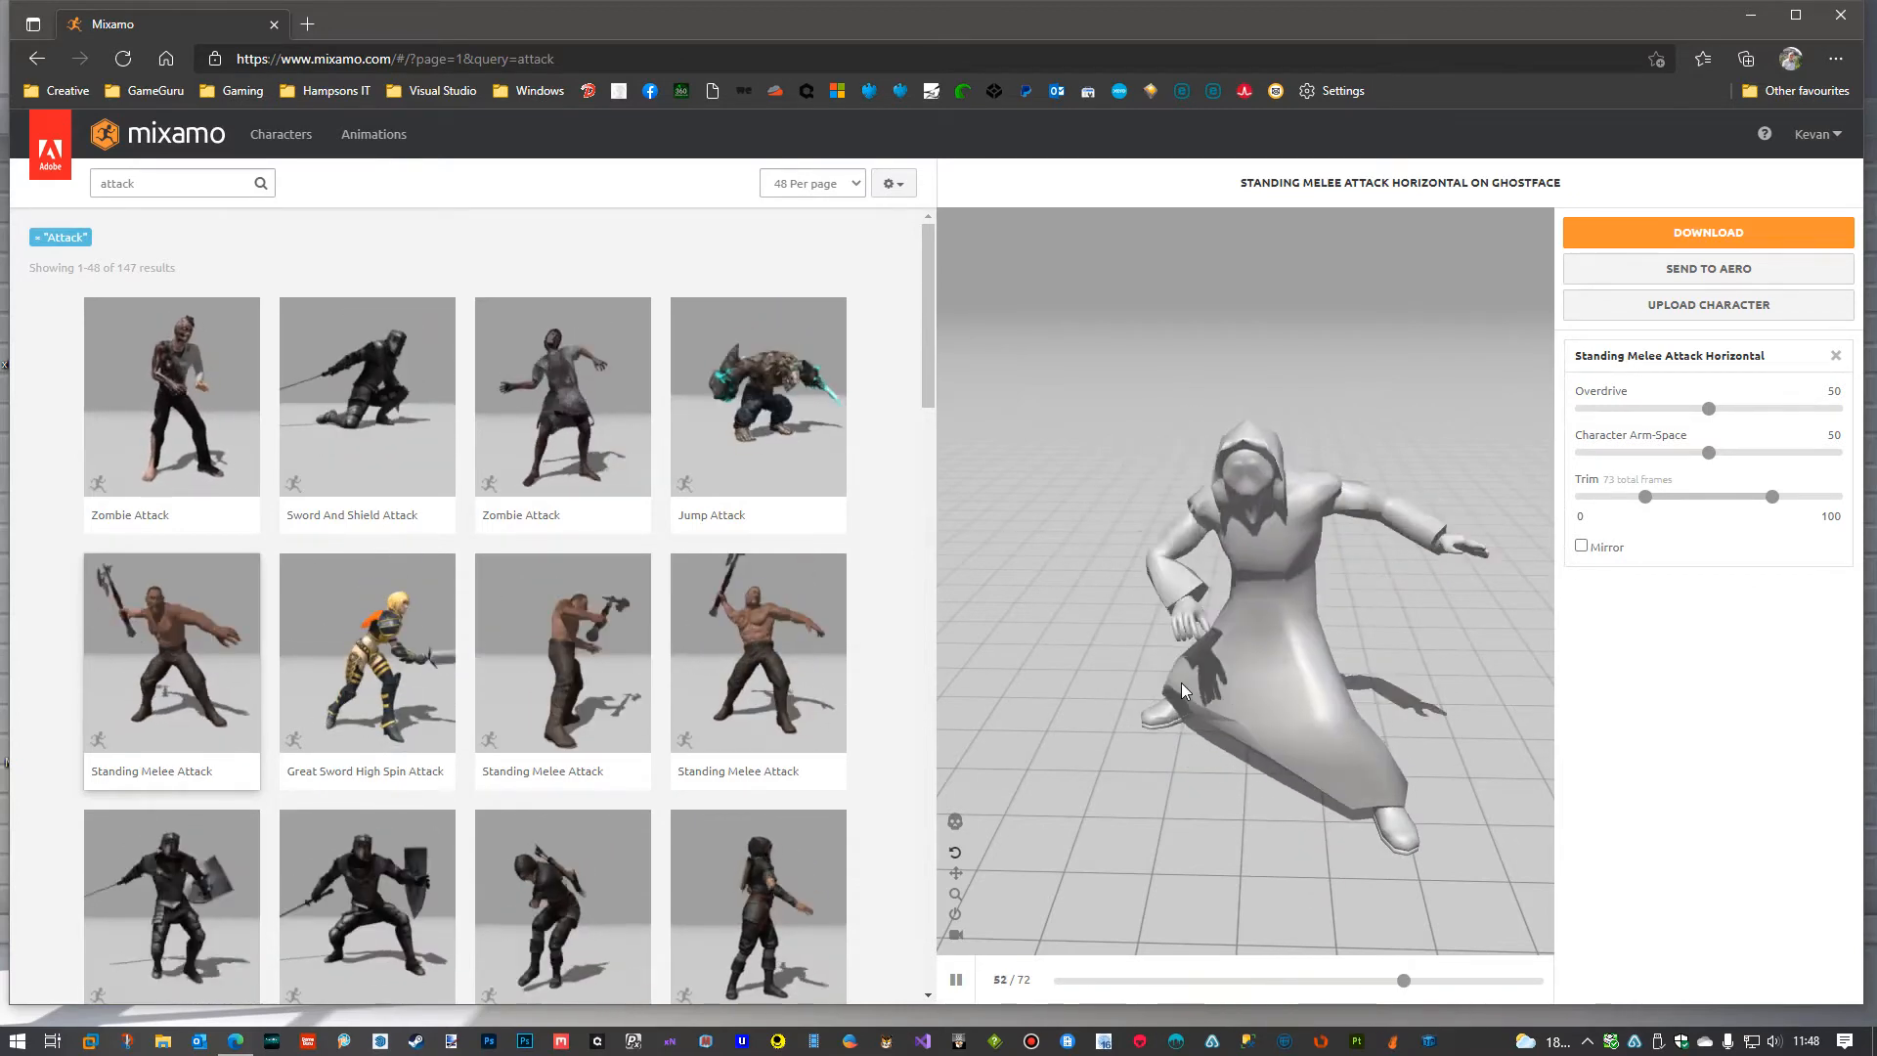
Pause the melee attack, scrub it to frame 27, and compare that hit frame with the Attack entries in the notes.
{"action": "key", "text": "alt+Tab"}
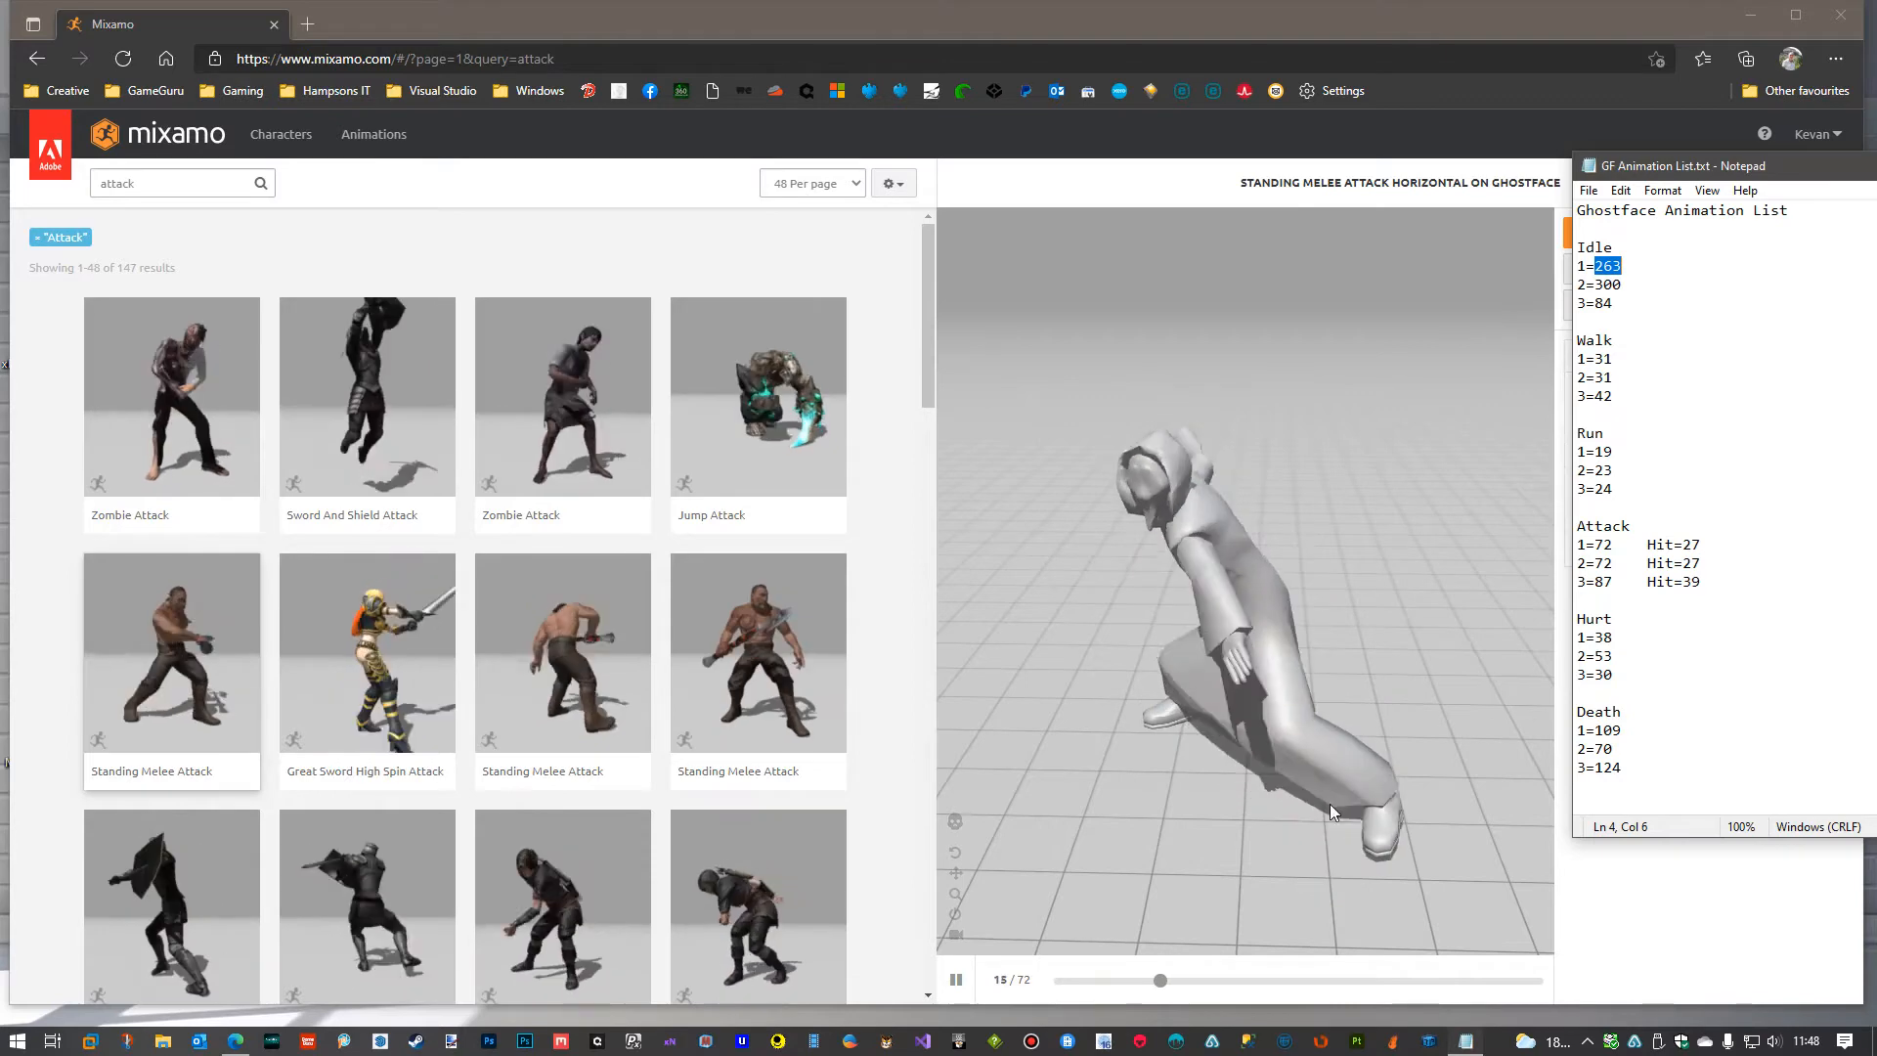
{"action": "key", "text": "alt+F4"}
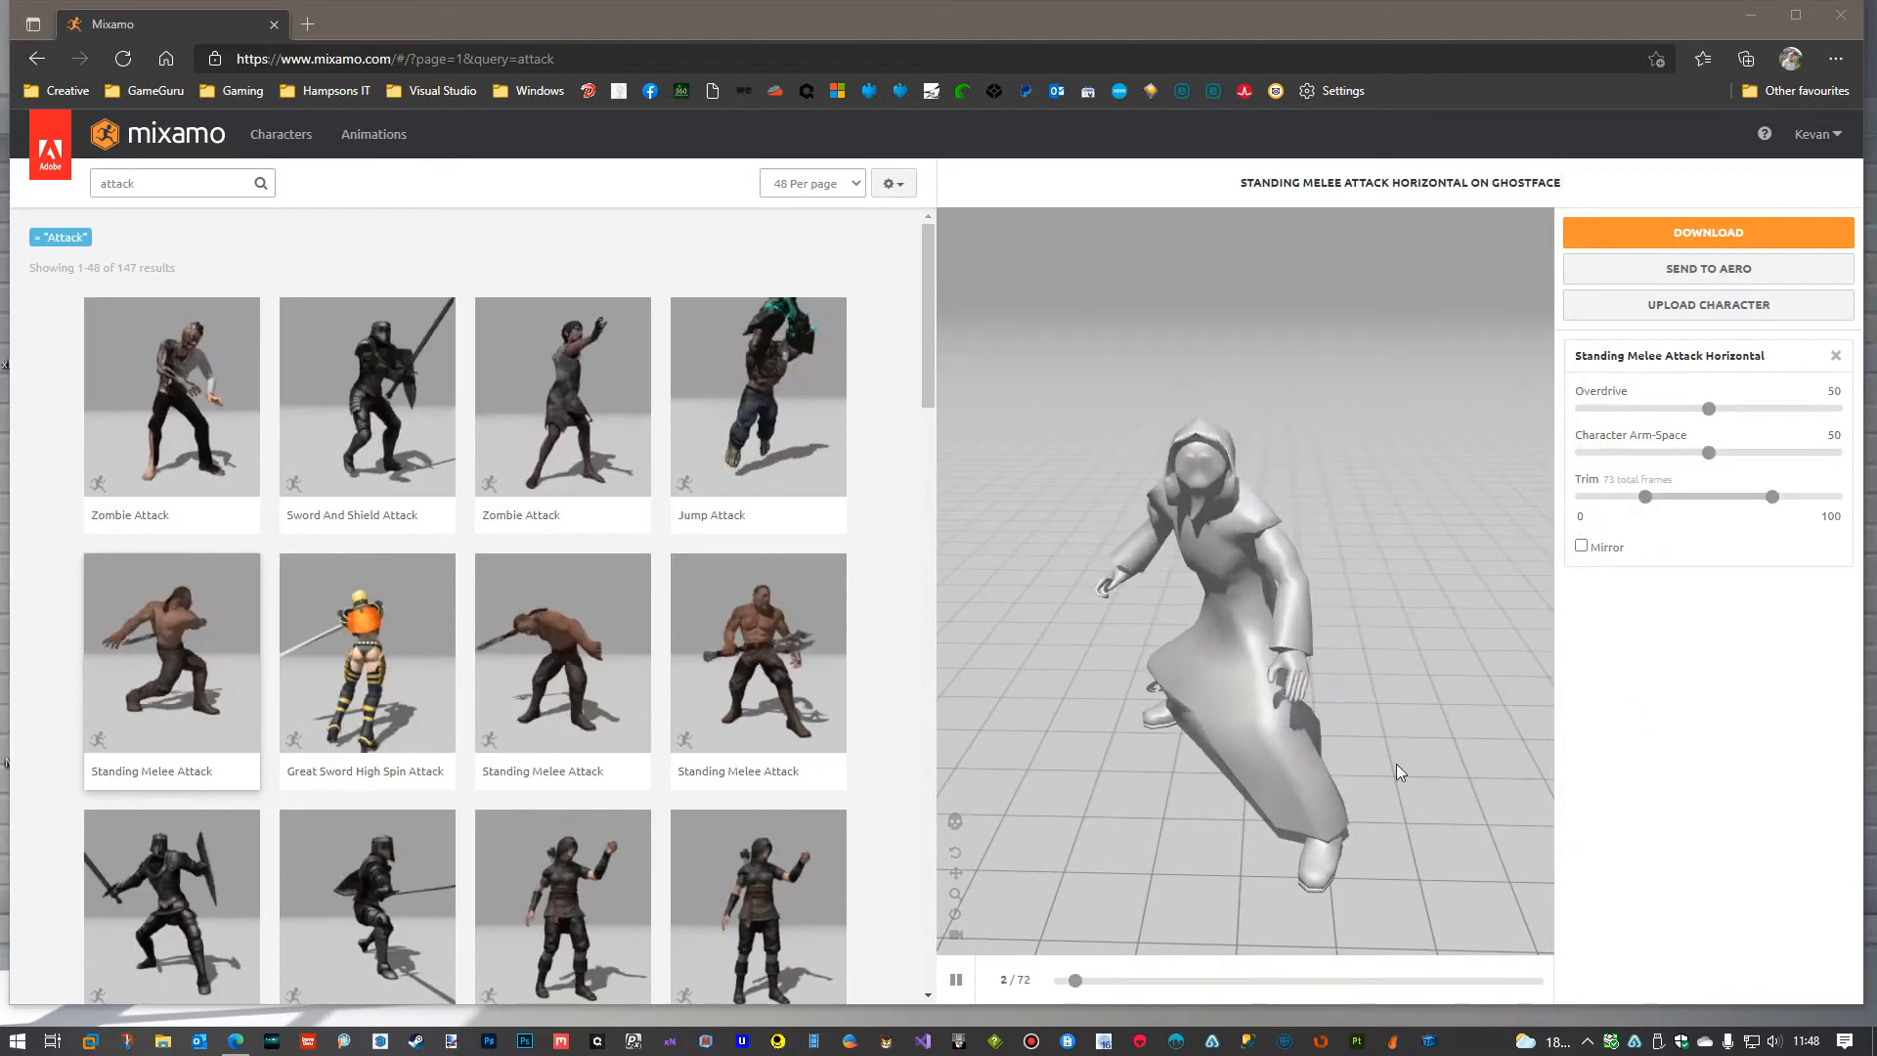
{"action": "left_click", "coordinate": [956, 979]}
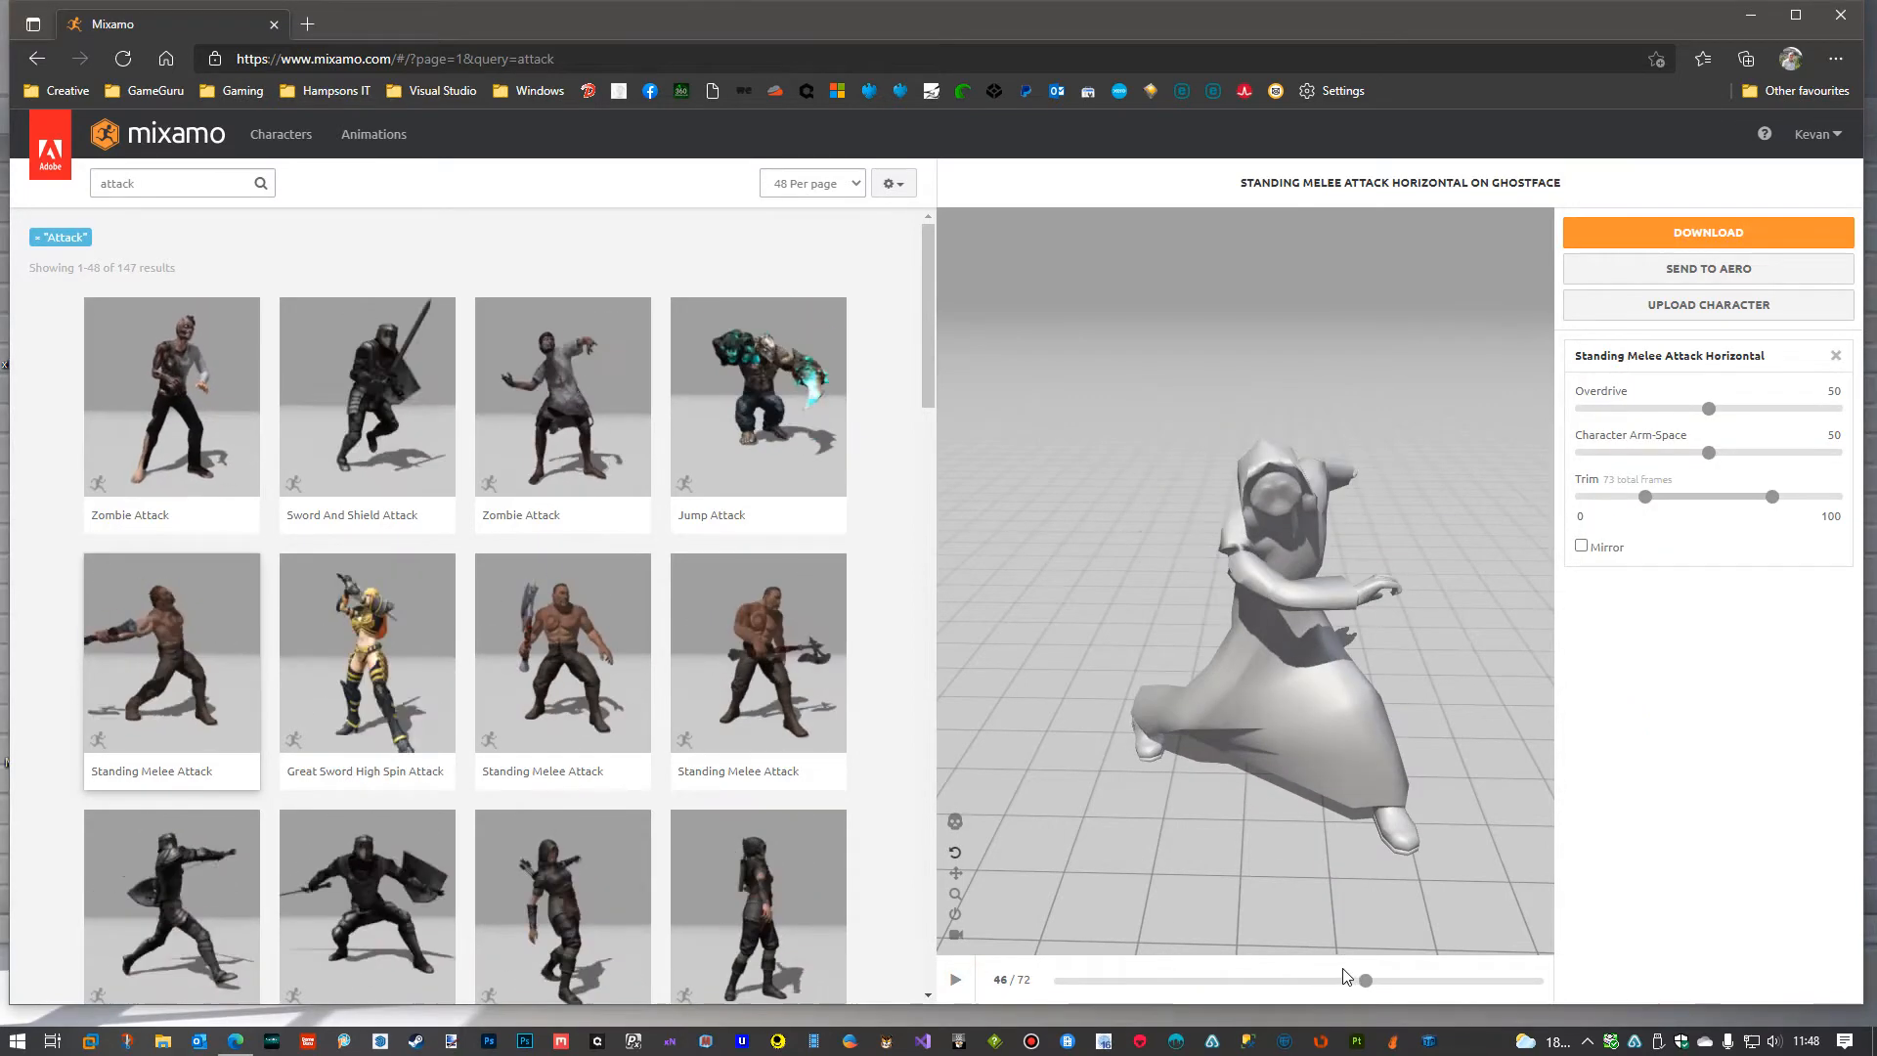
{"action": "left_click_drag", "start_coordinate": [1366, 990], "coordinate": [1245, 993]}
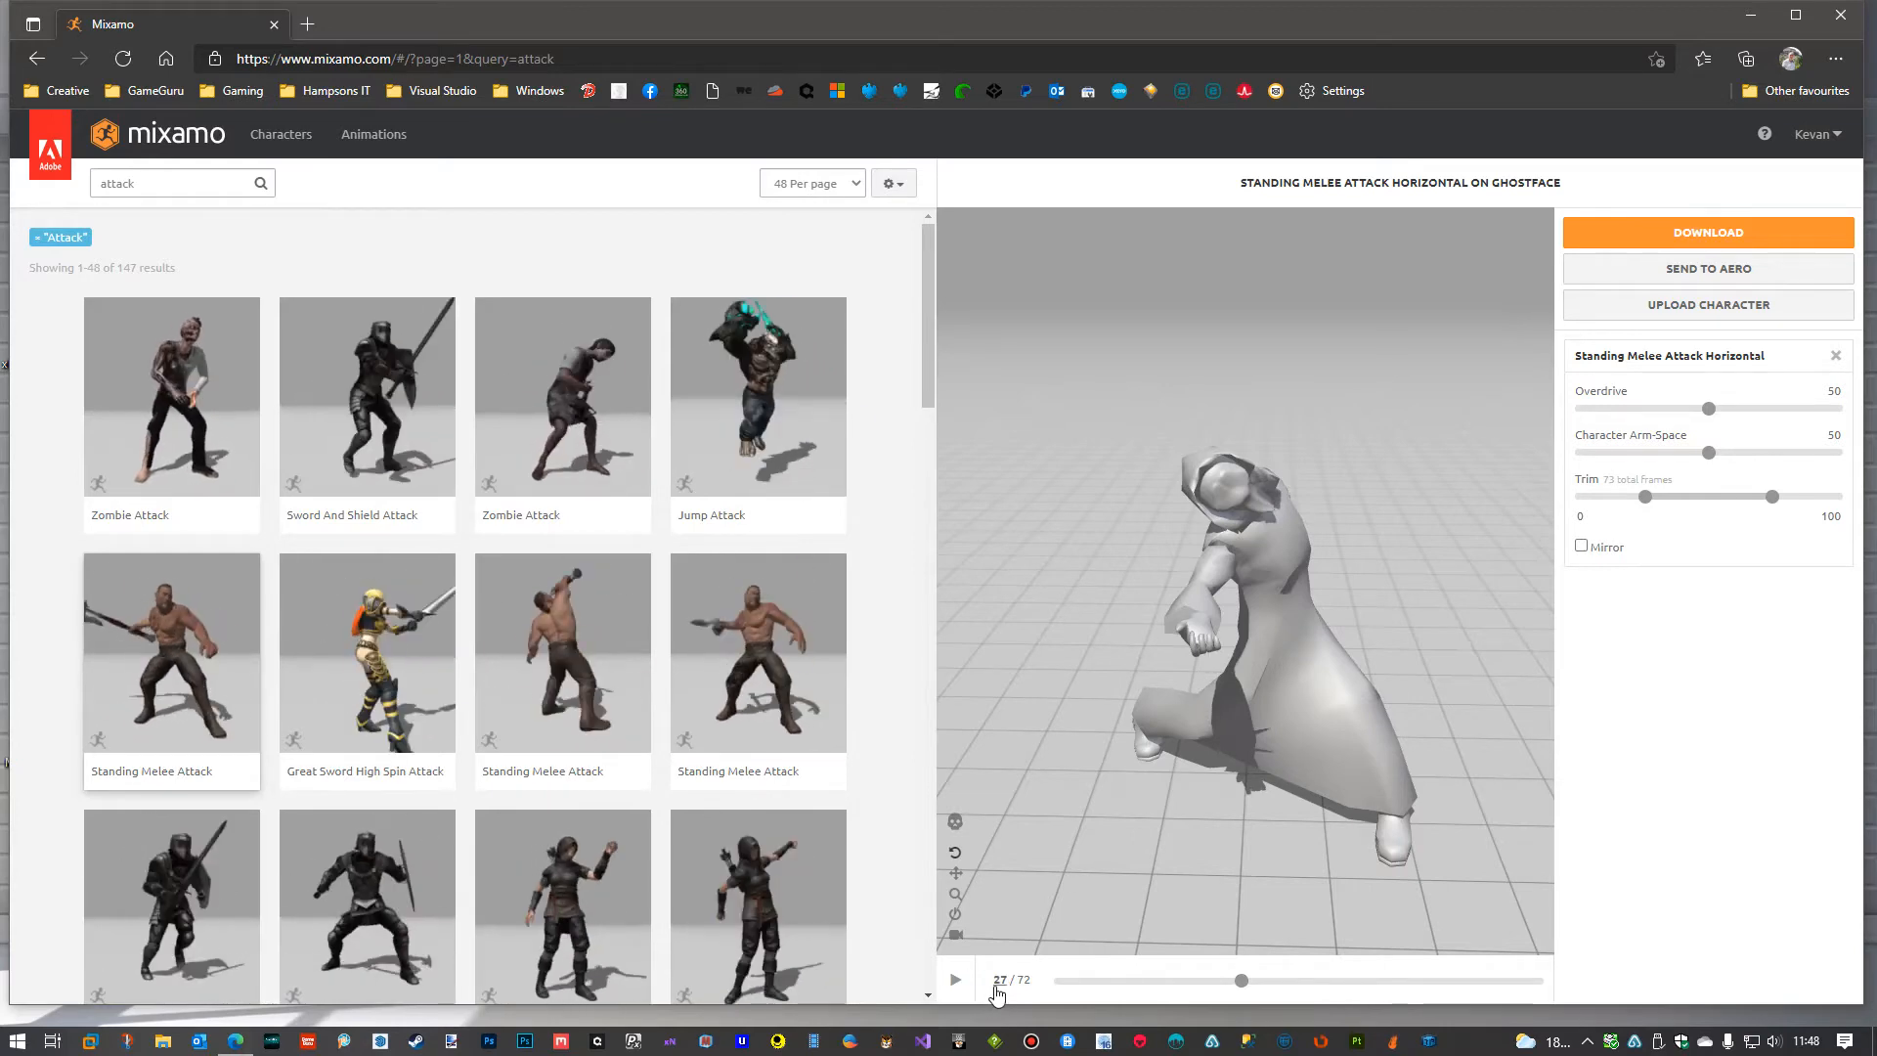
{"action": "left_click_drag", "start_coordinate": [1876, 186], "coordinate": [1796, 180]}
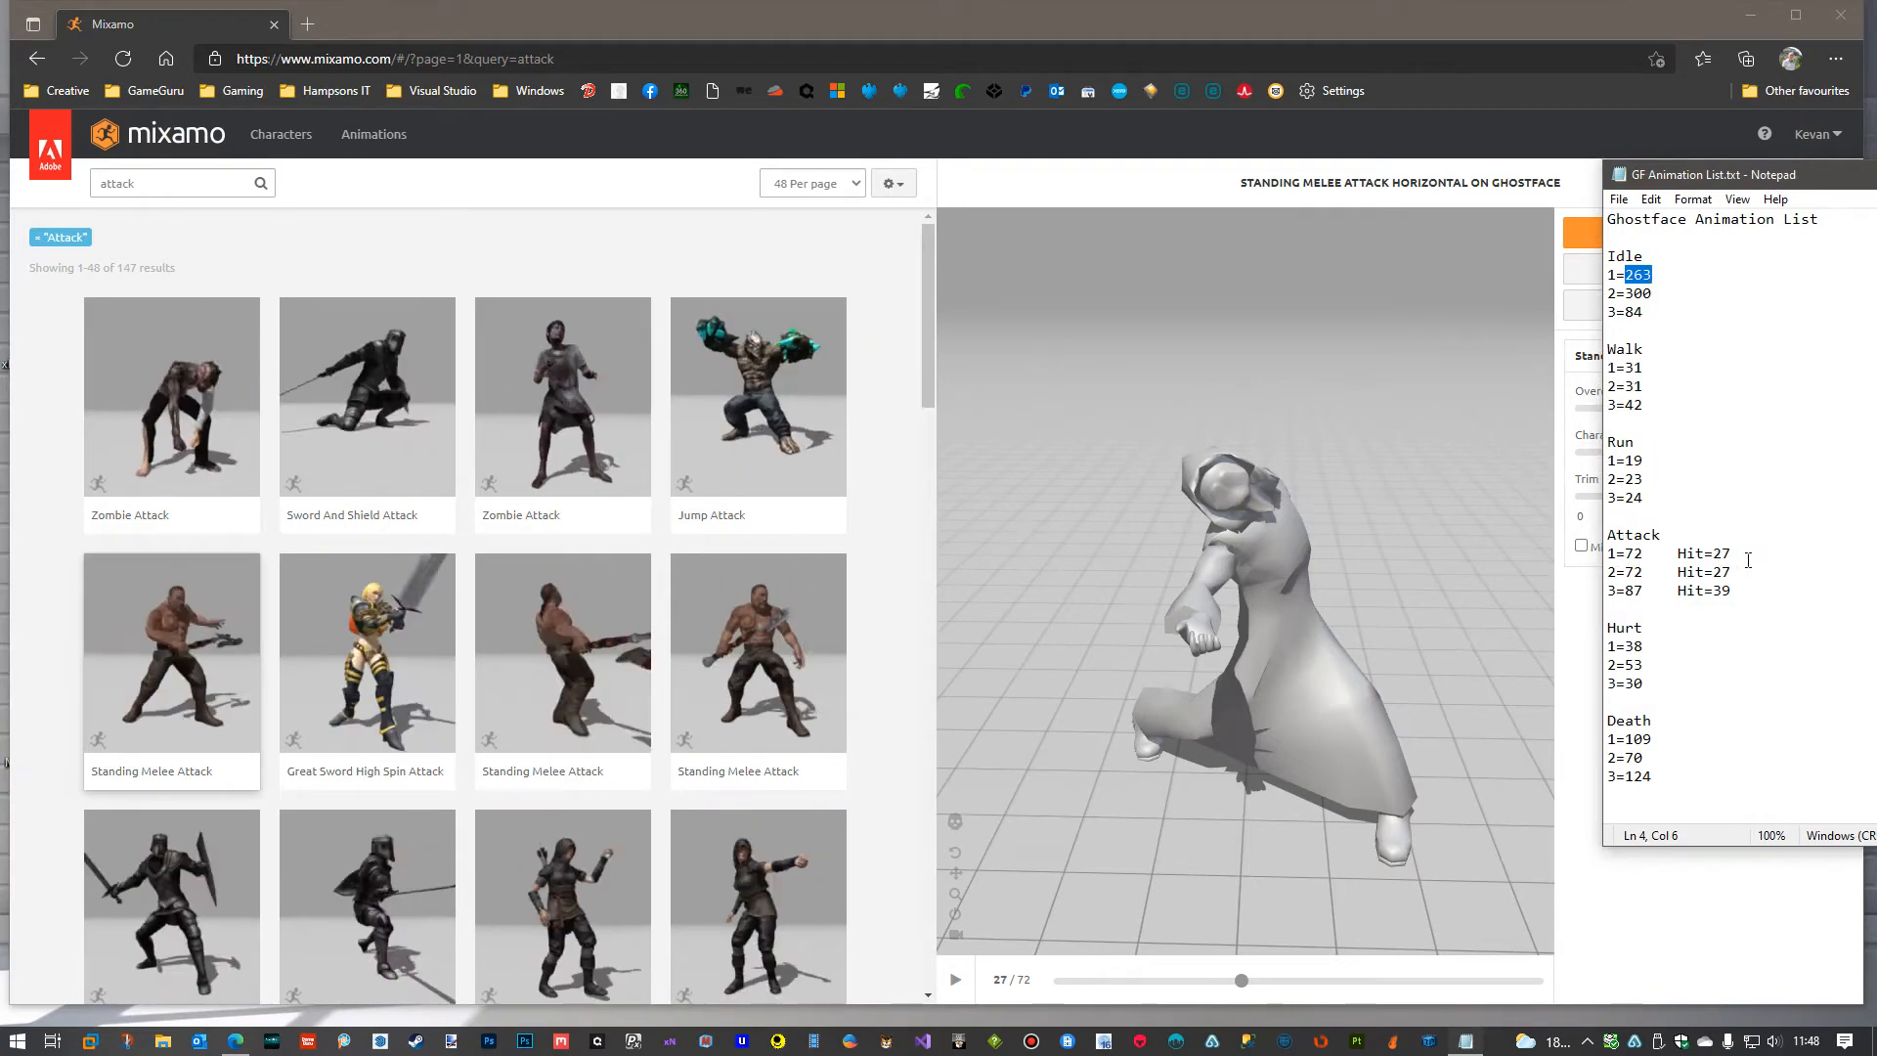
Mirror the Standing Melee Attack Horizontal animation and compare its pose at frame 27 with the Attack hit frames in the GF Animation List notes.
{"action": "left_click", "coordinate": [1825, 179]}
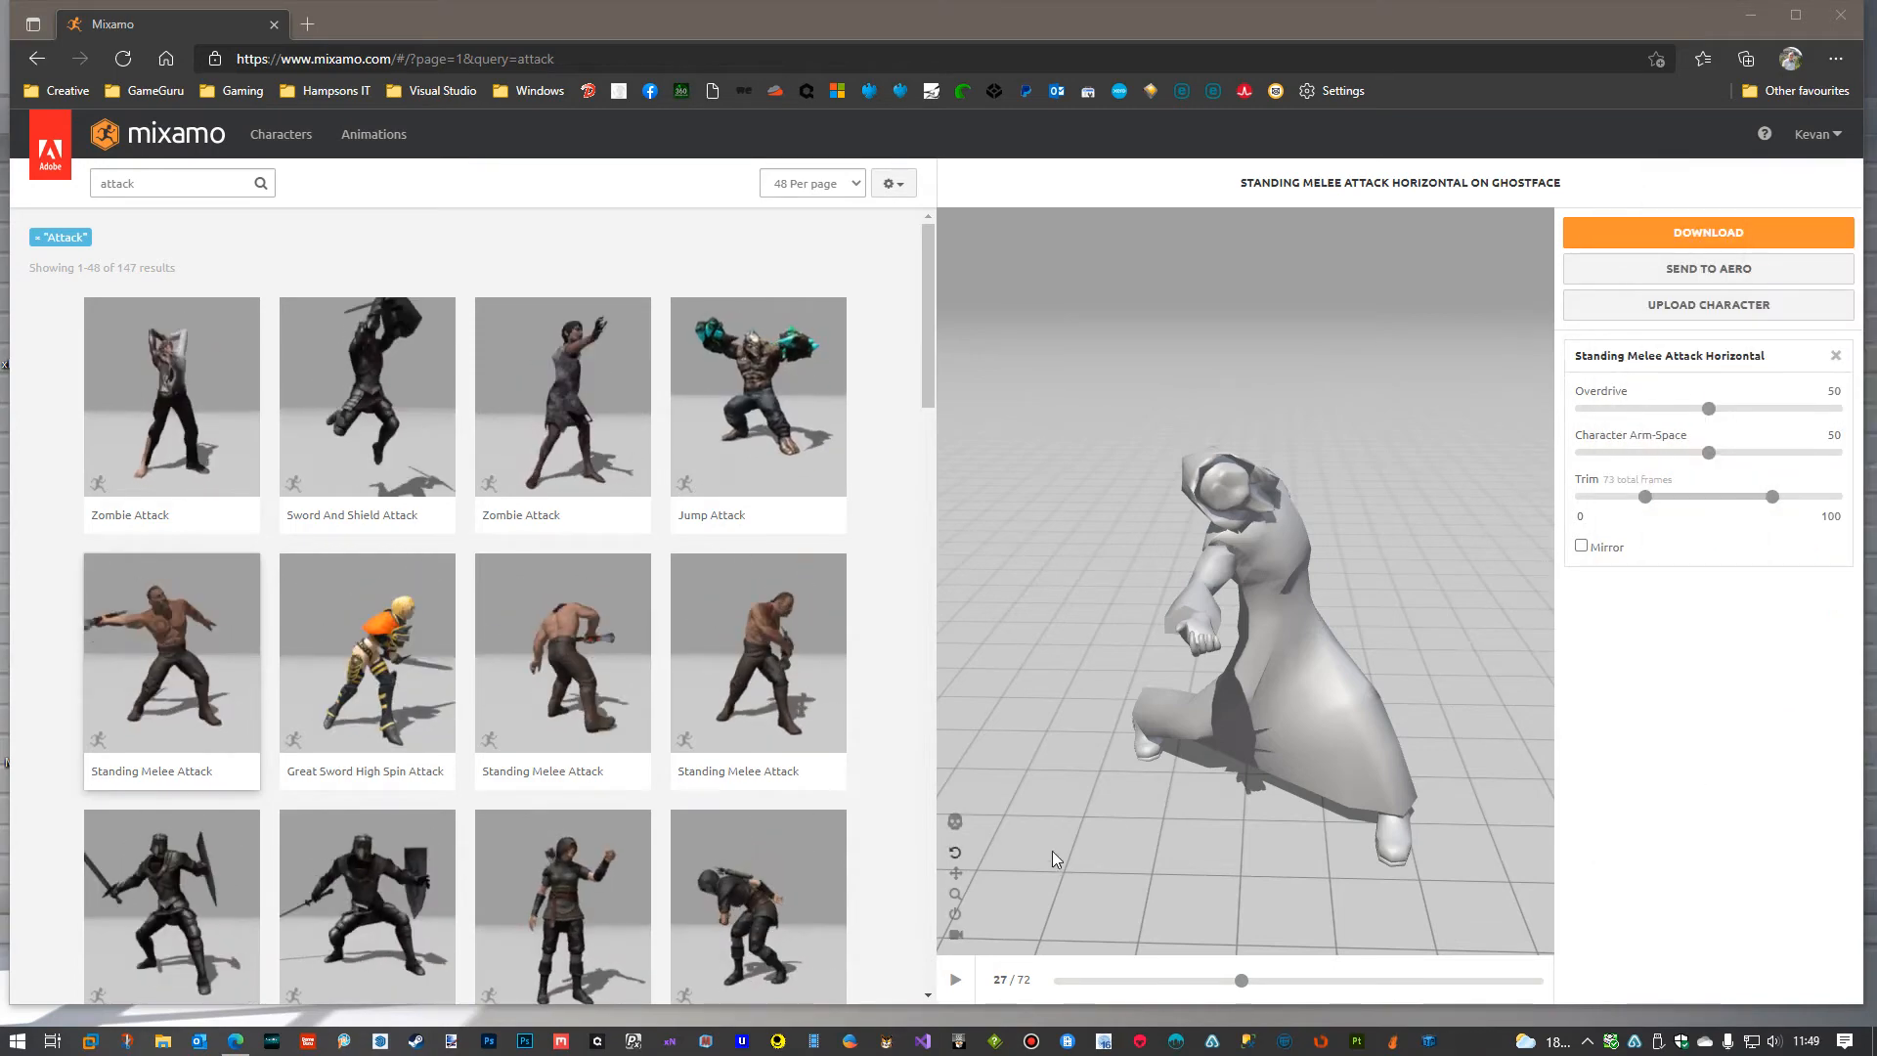
{"action": "left_click", "coordinate": [959, 980]}
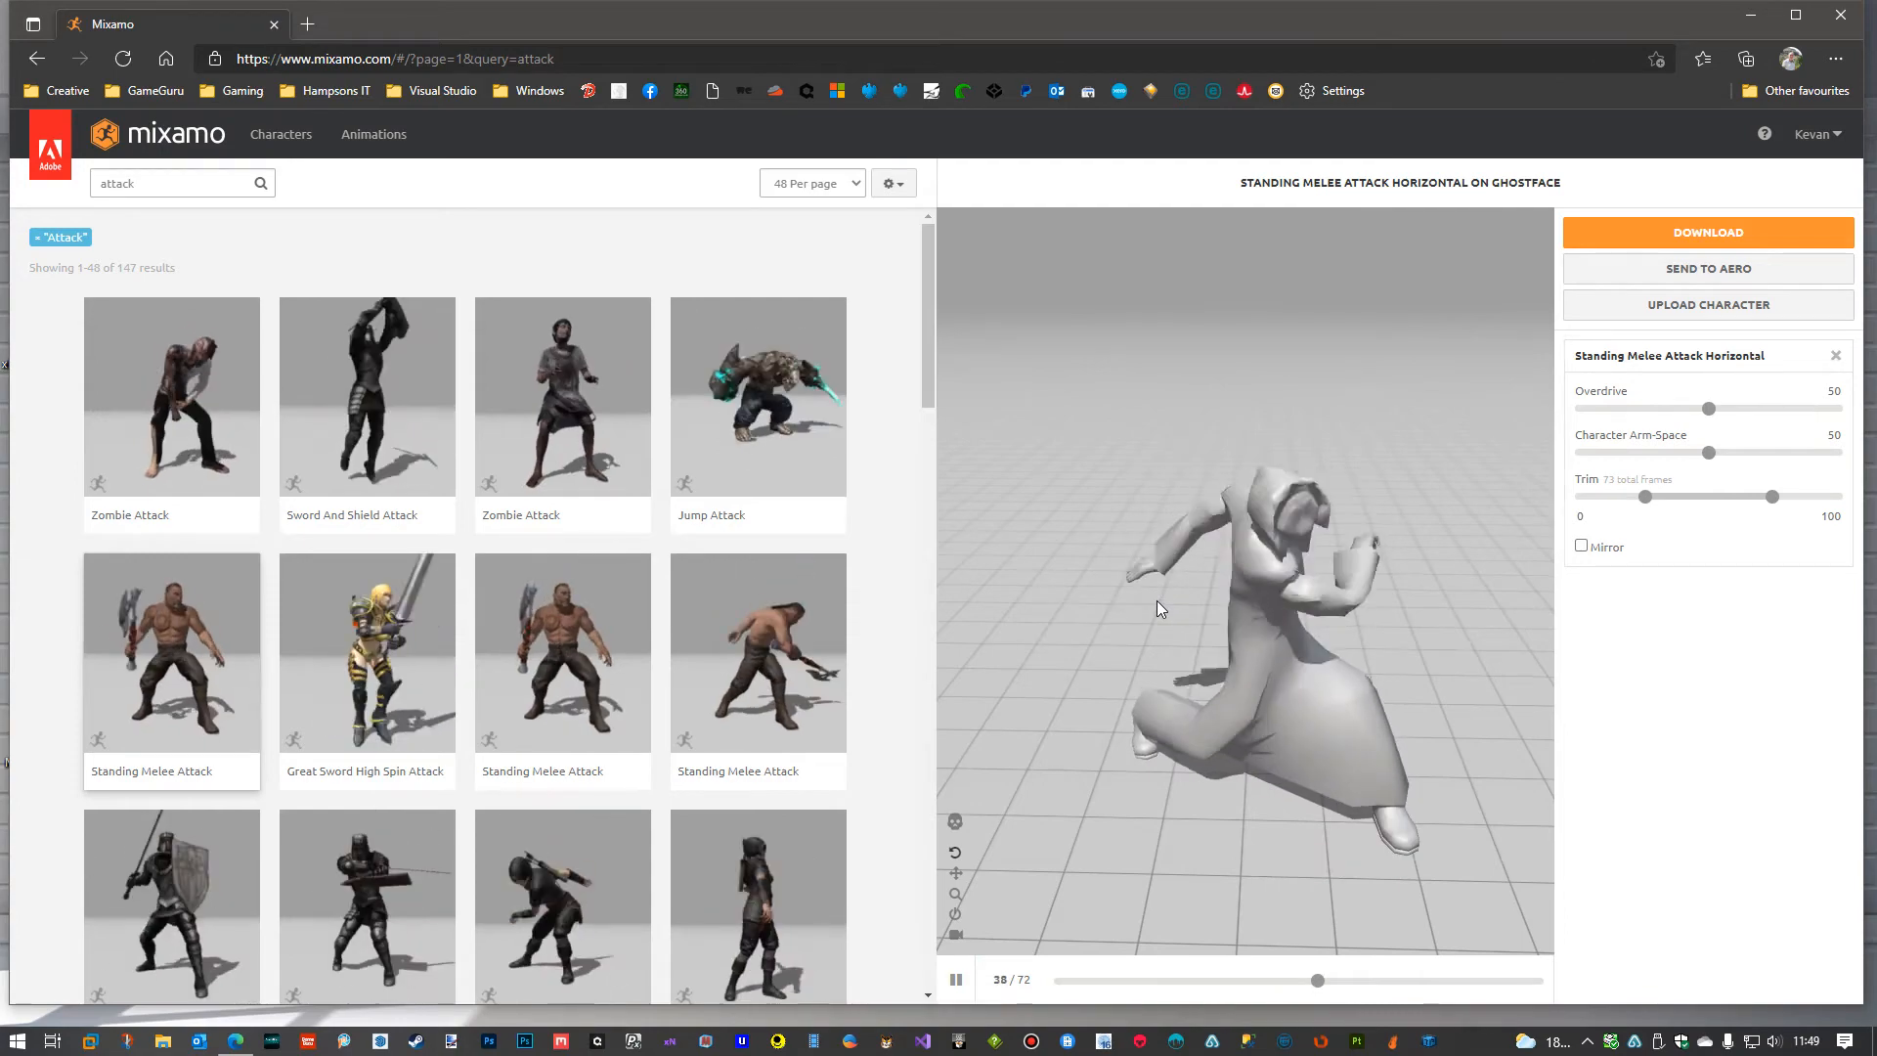
{"action": "left_click", "coordinate": [1609, 550]}
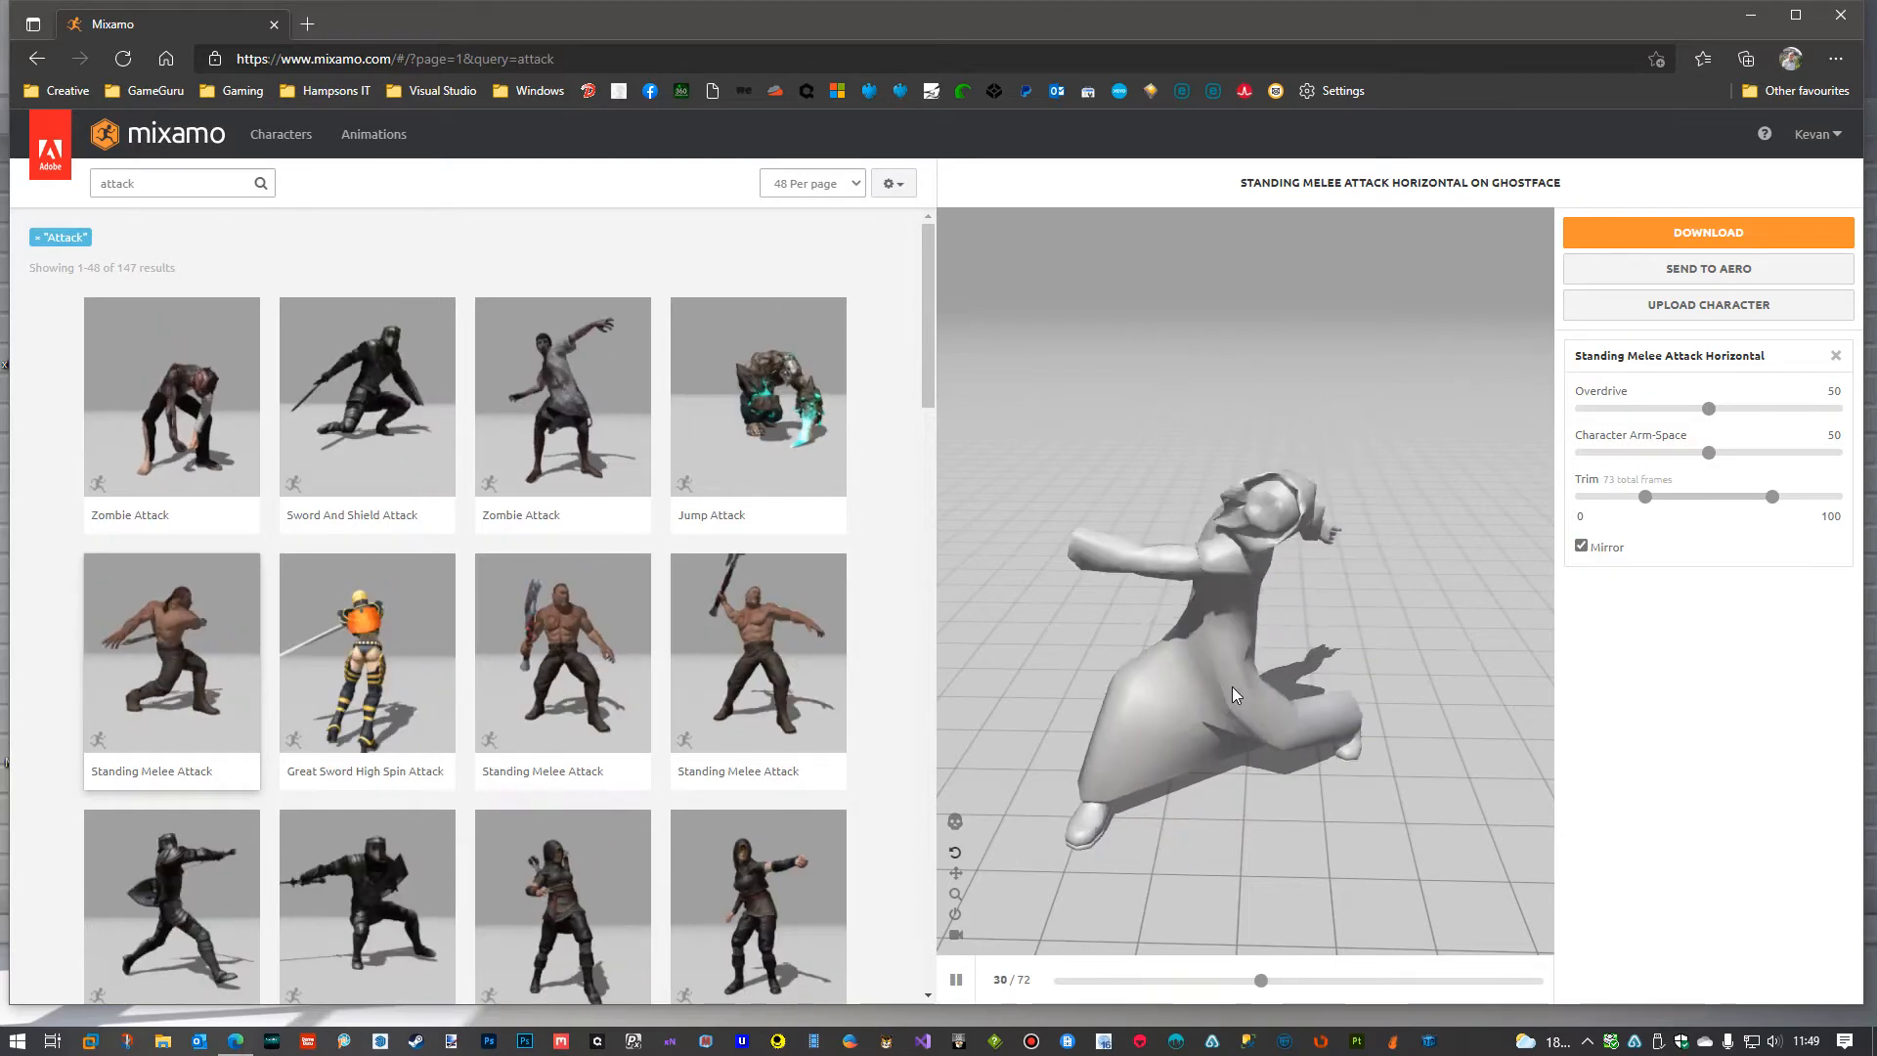
{"action": "left_click", "coordinate": [956, 981]}
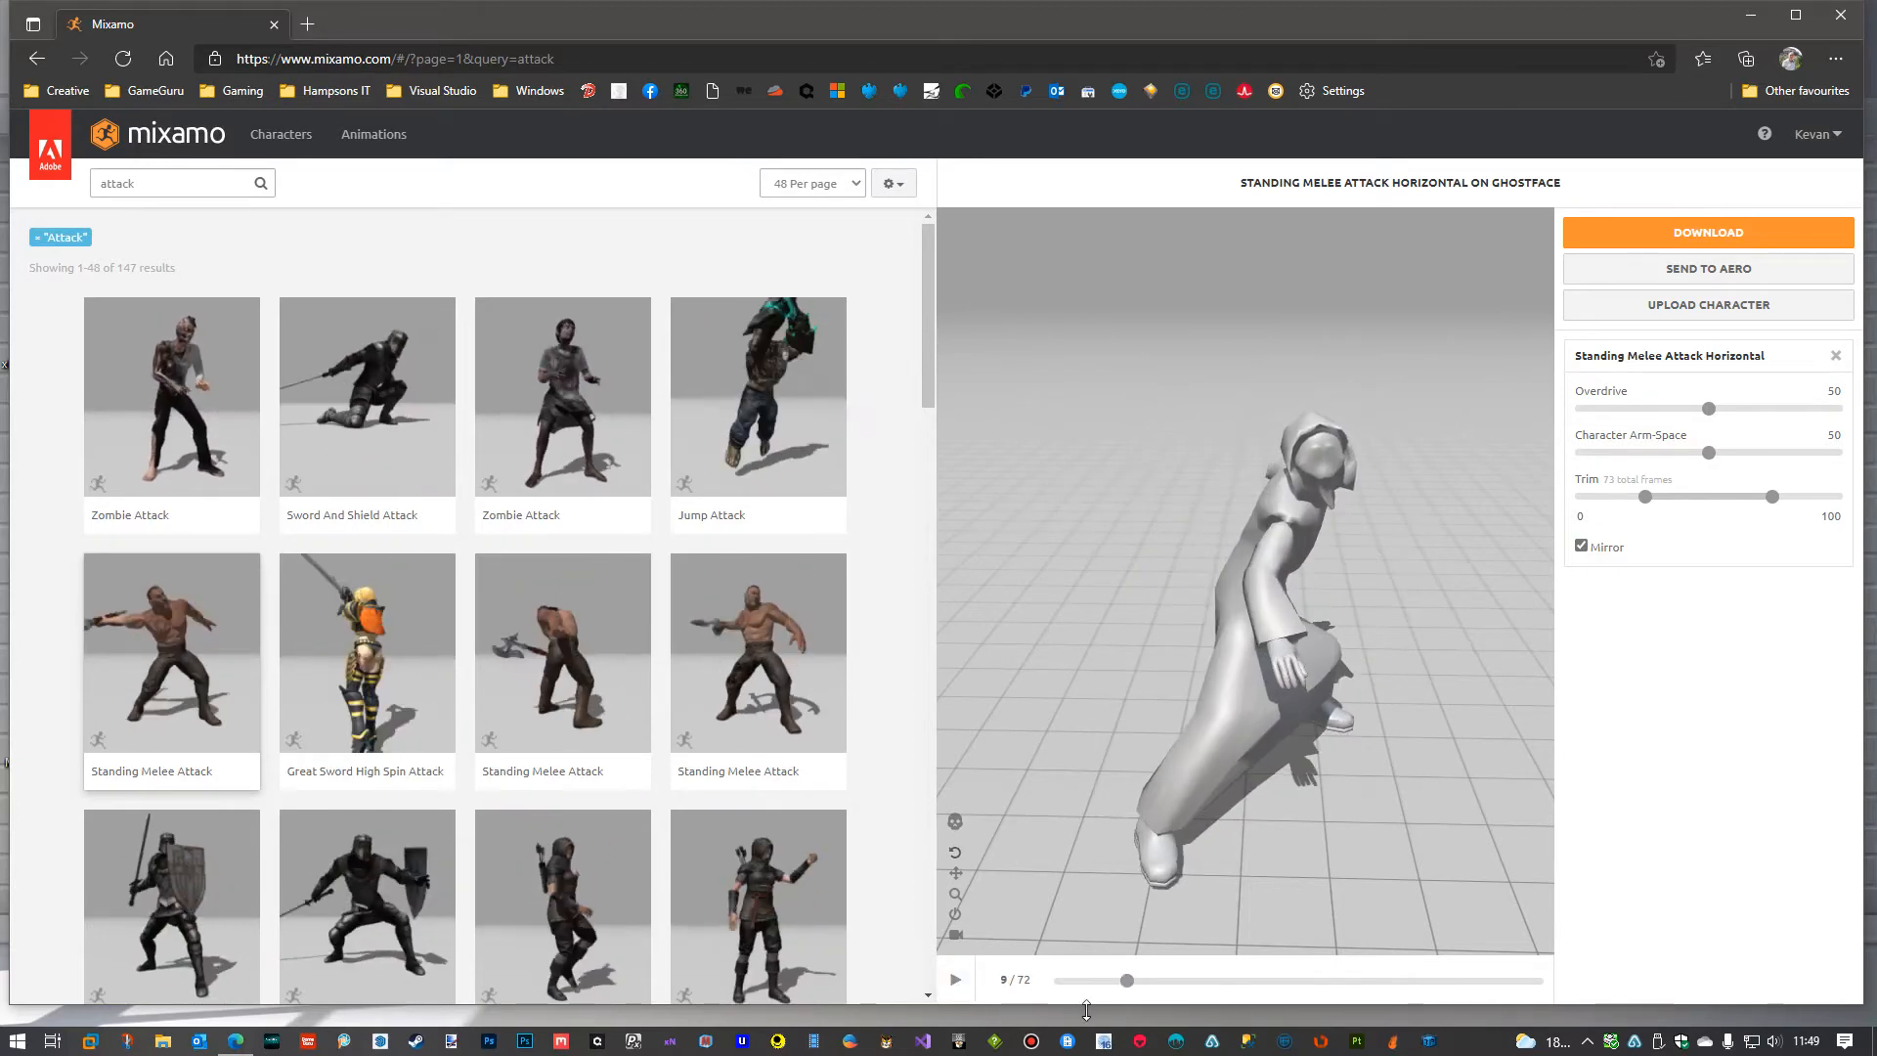
{"action": "left_click_drag", "start_coordinate": [1139, 991], "coordinate": [1239, 990]}
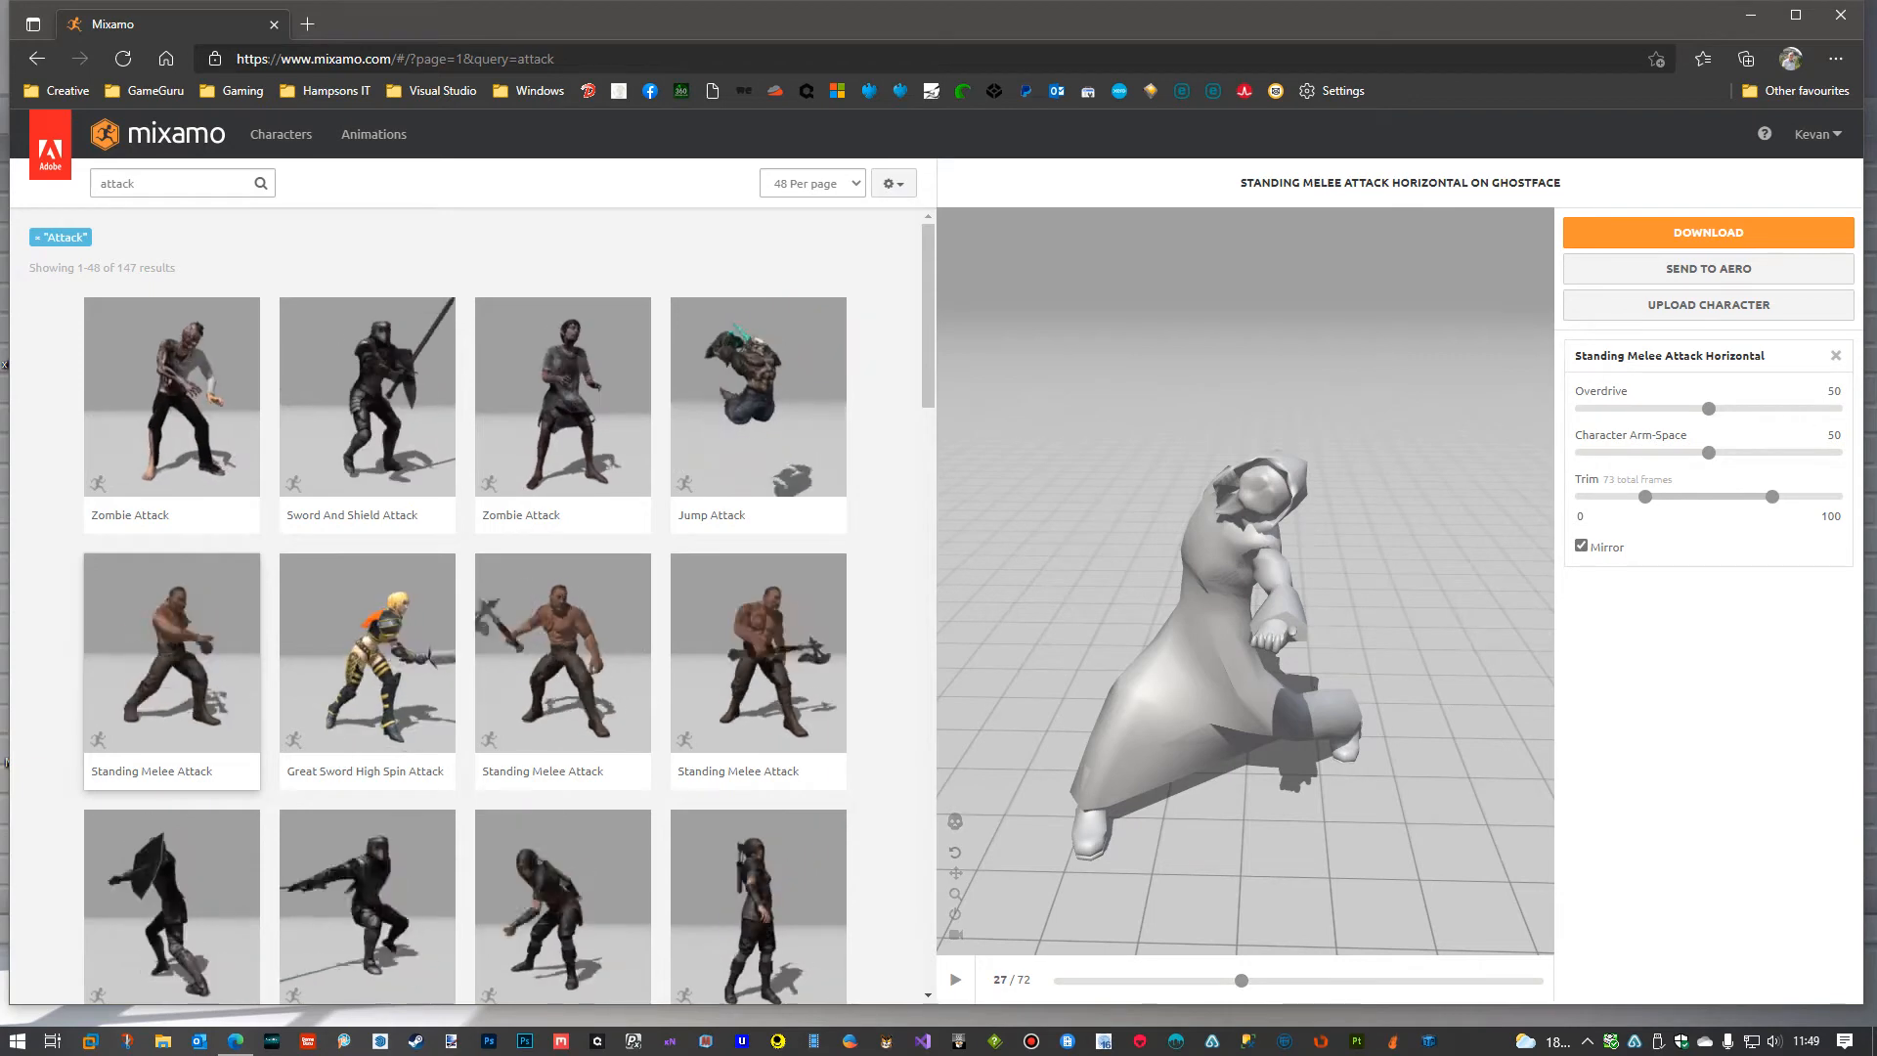
{"action": "key", "text": "alt+Tab"}
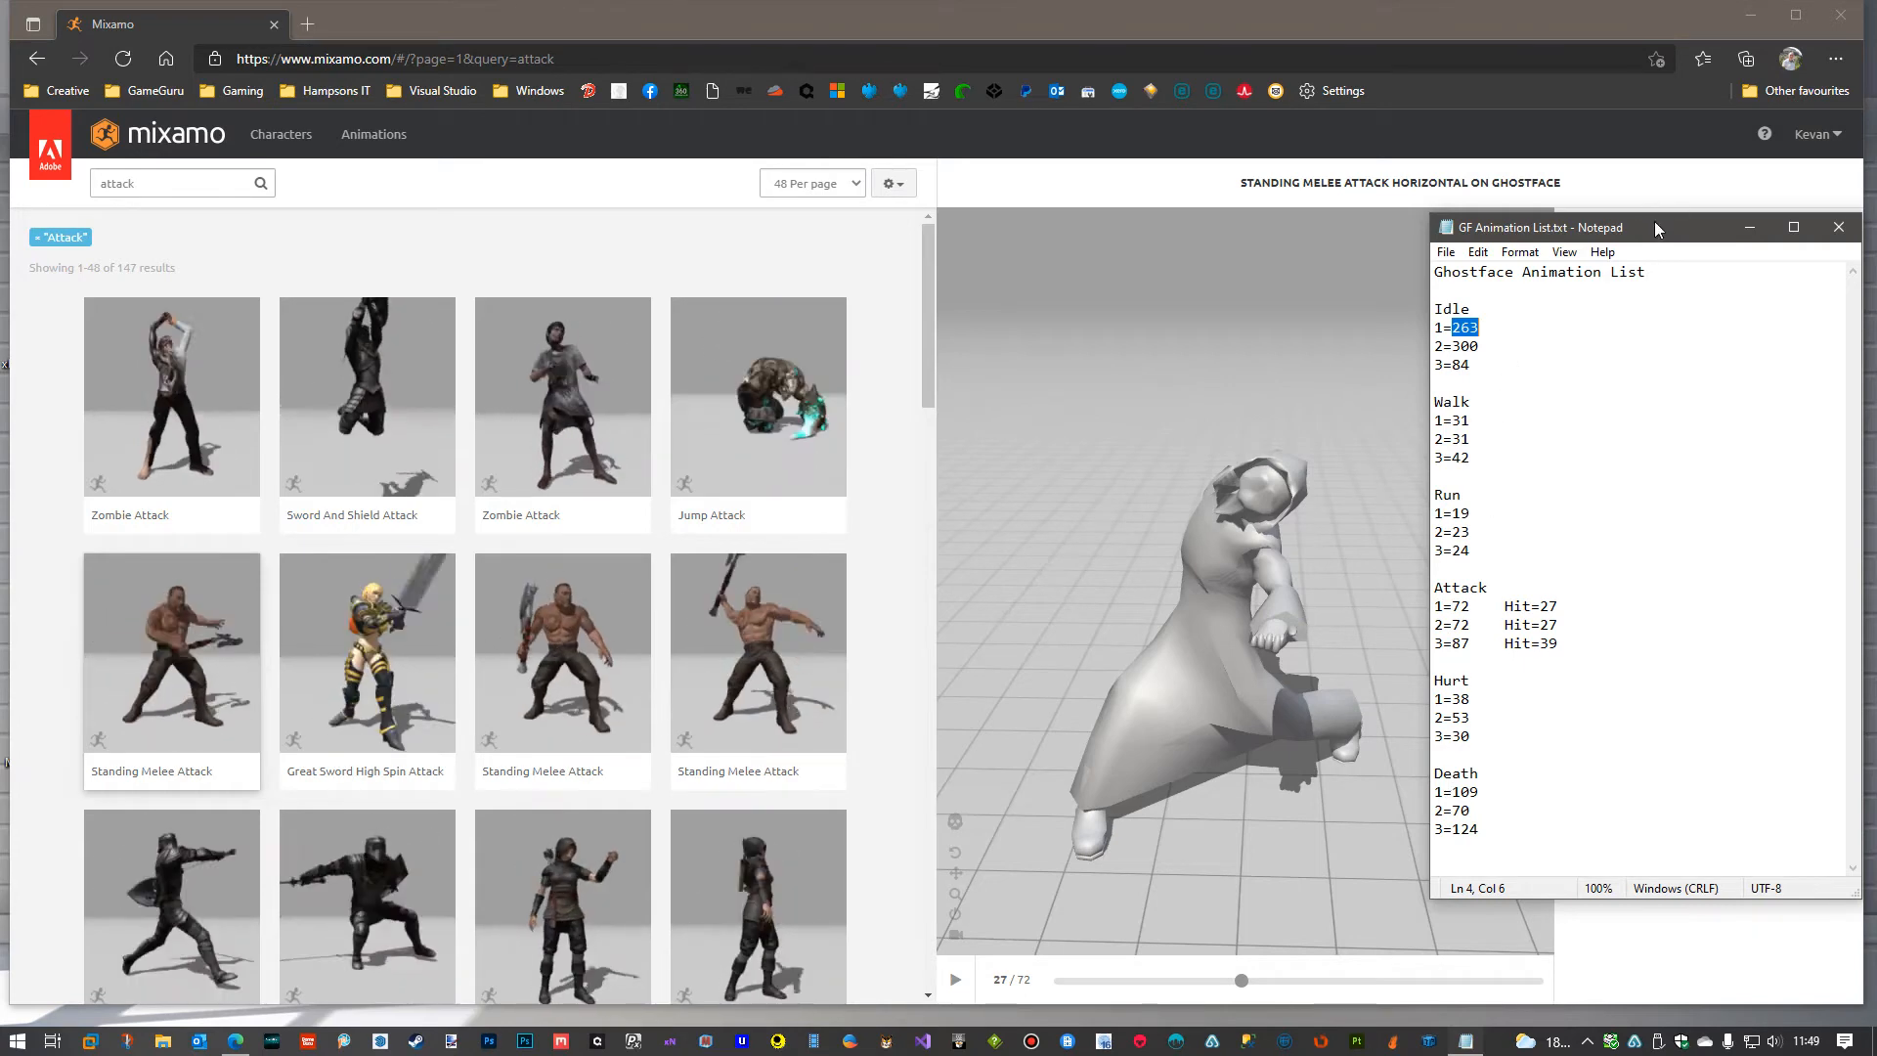
{"action": "left_click", "coordinate": [1840, 227]}
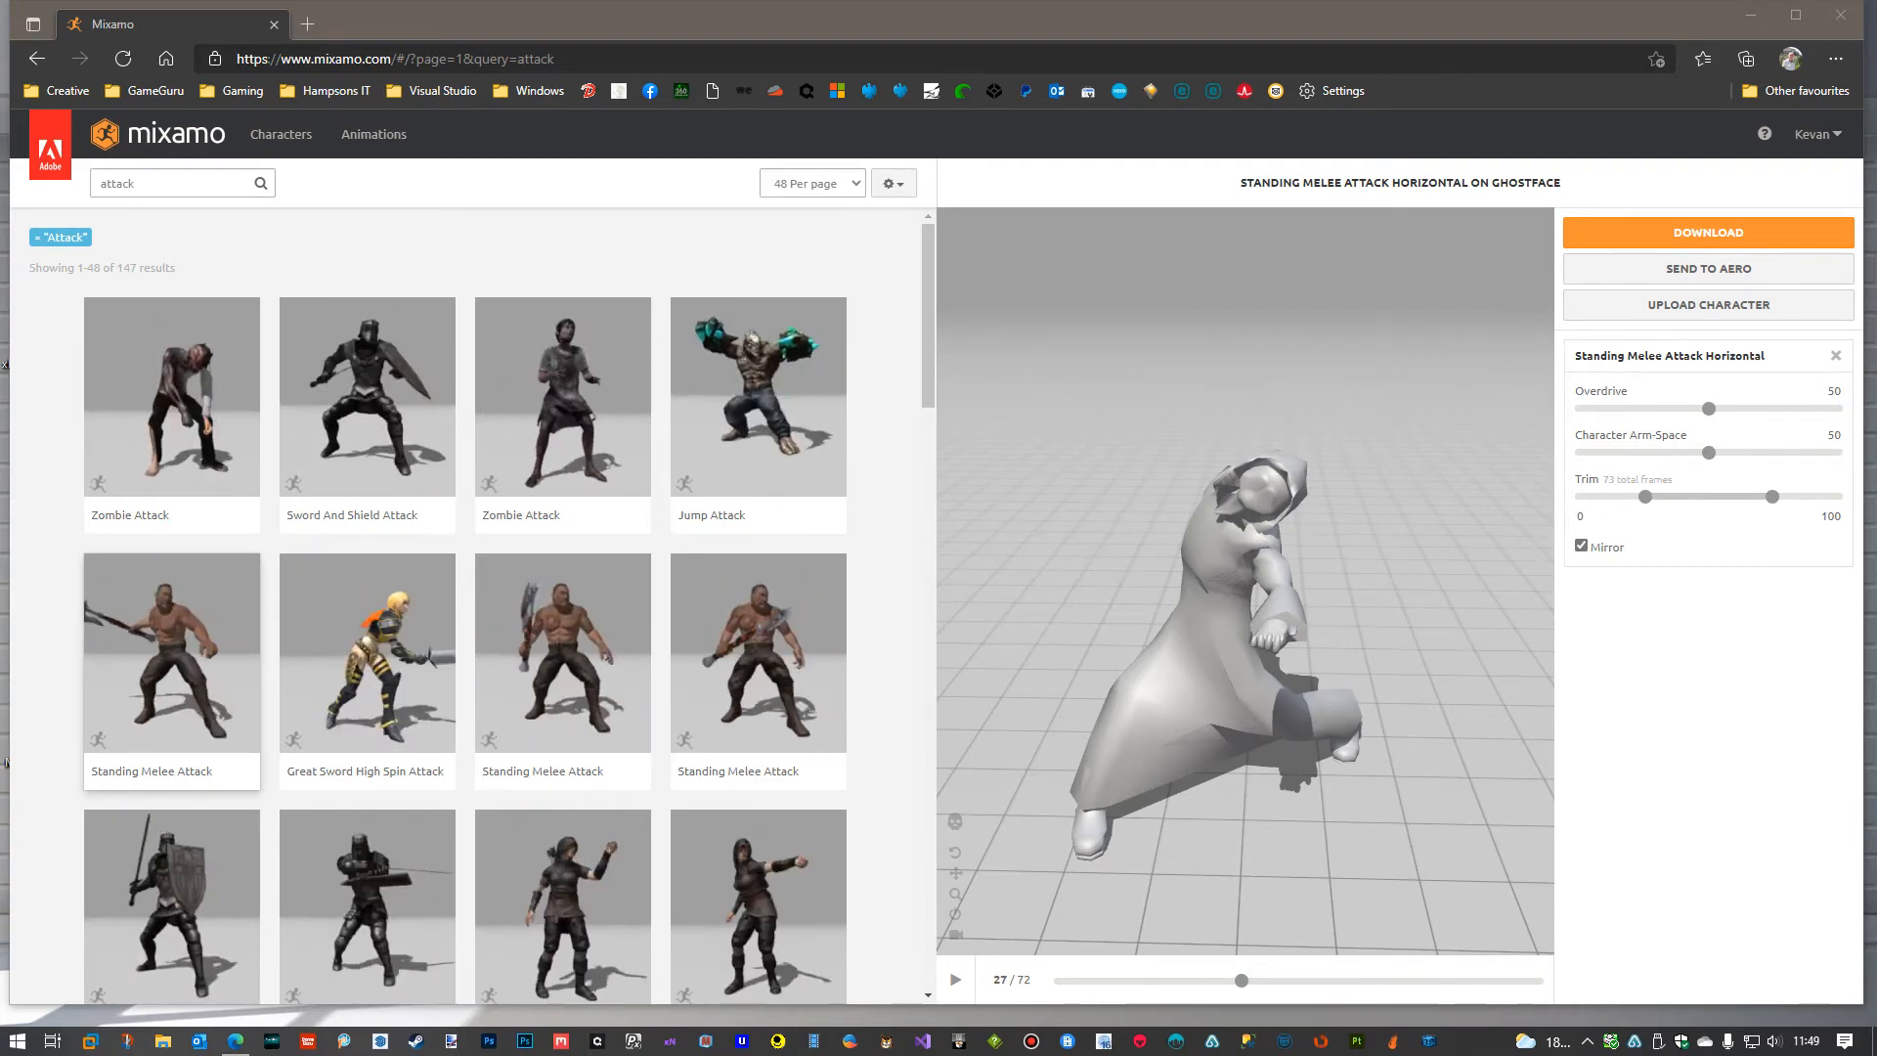
In File Explorer, copy Idle.fbx from GhostFace's Animations folder into its export folder, replacing the existing file, and move the window out of the way.
{"action": "left_click_drag", "start_coordinate": [1876, 31], "coordinate": [1087, 32]}
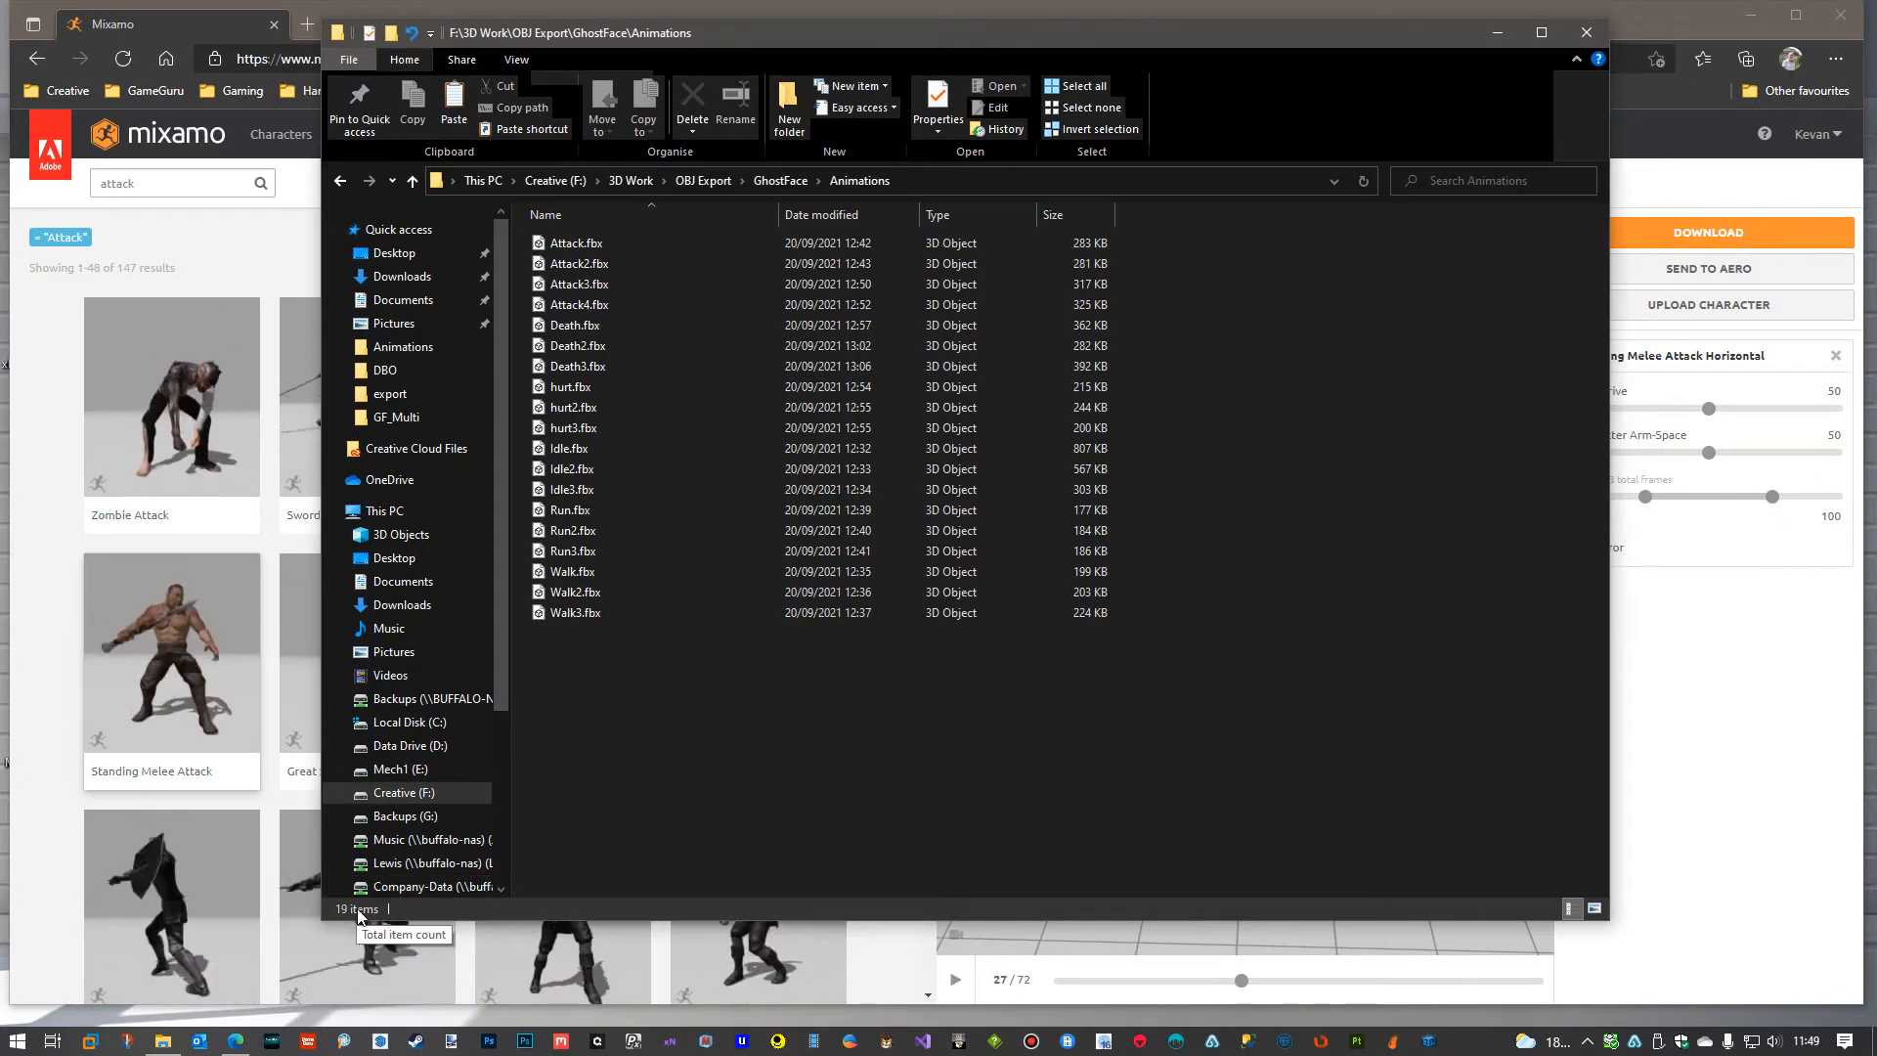
{"action": "left_click", "coordinate": [590, 451]}
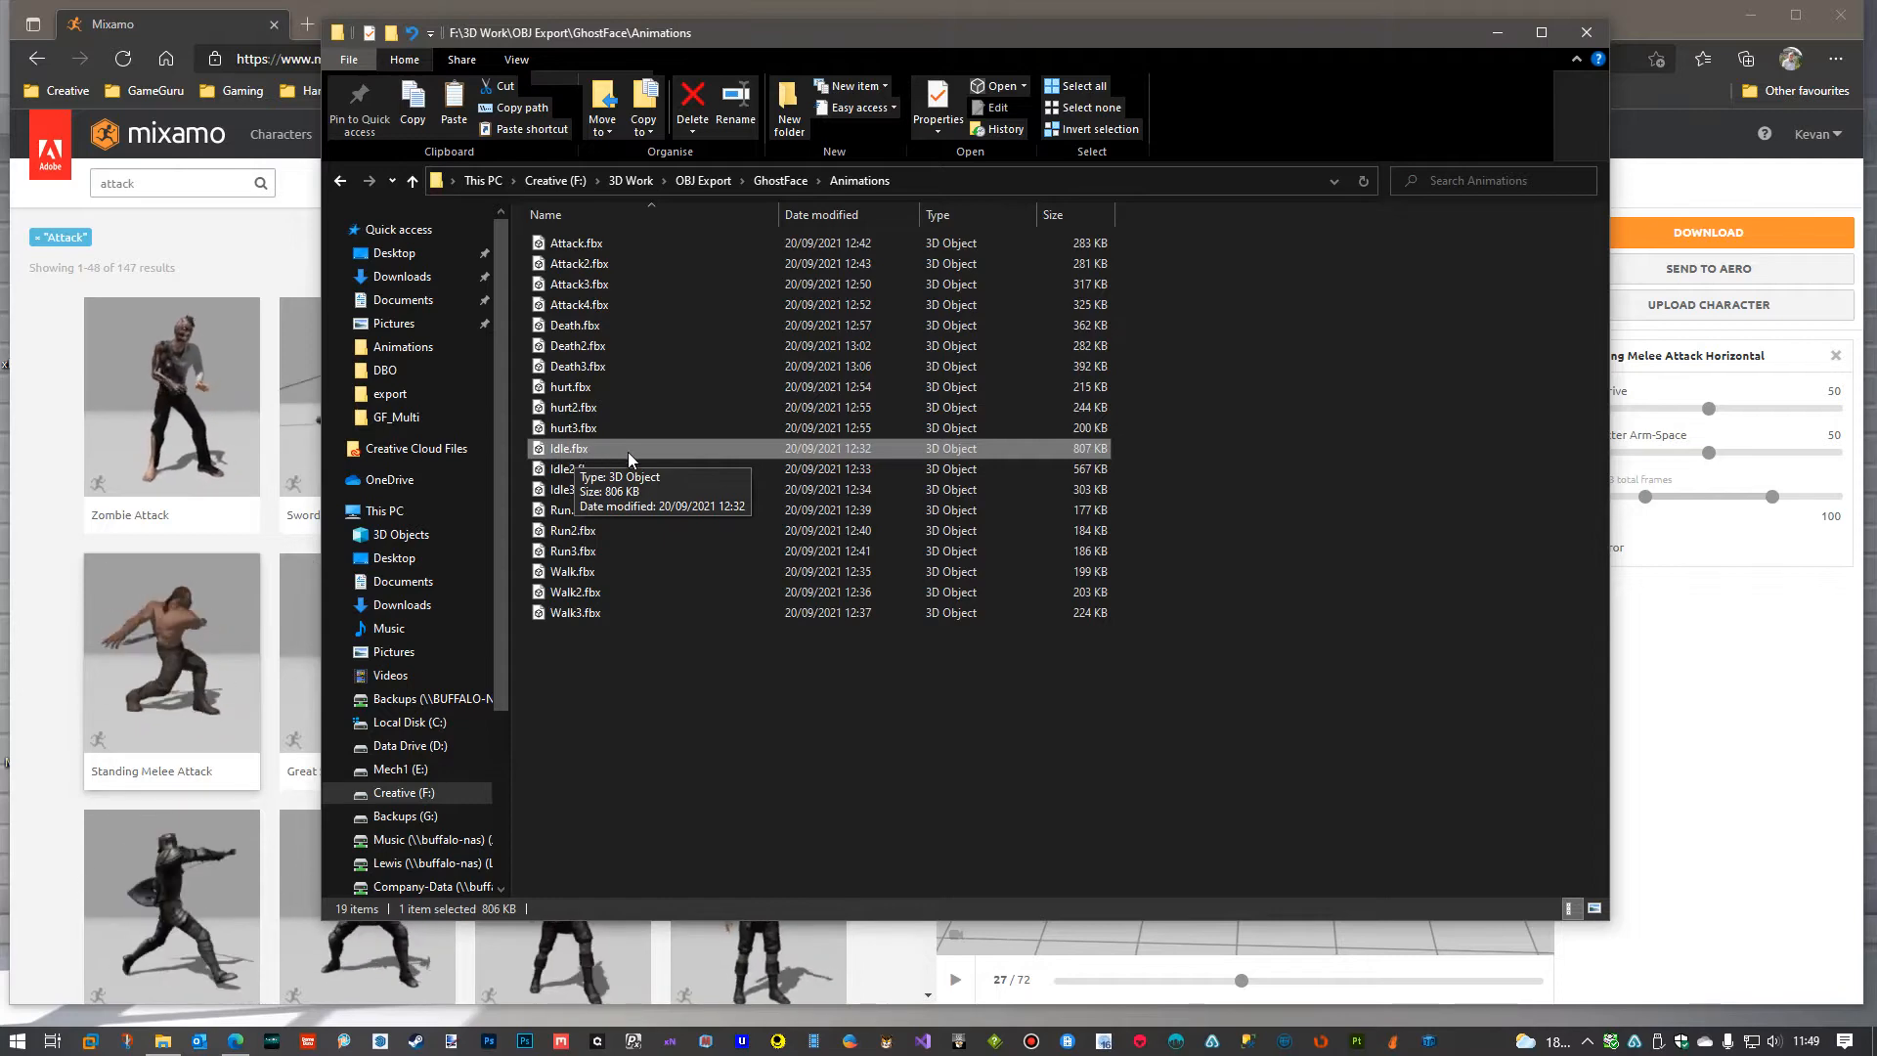
{"action": "right_click", "coordinate": [560, 457]}
{"action": "left_click", "coordinate": [372, 808]}
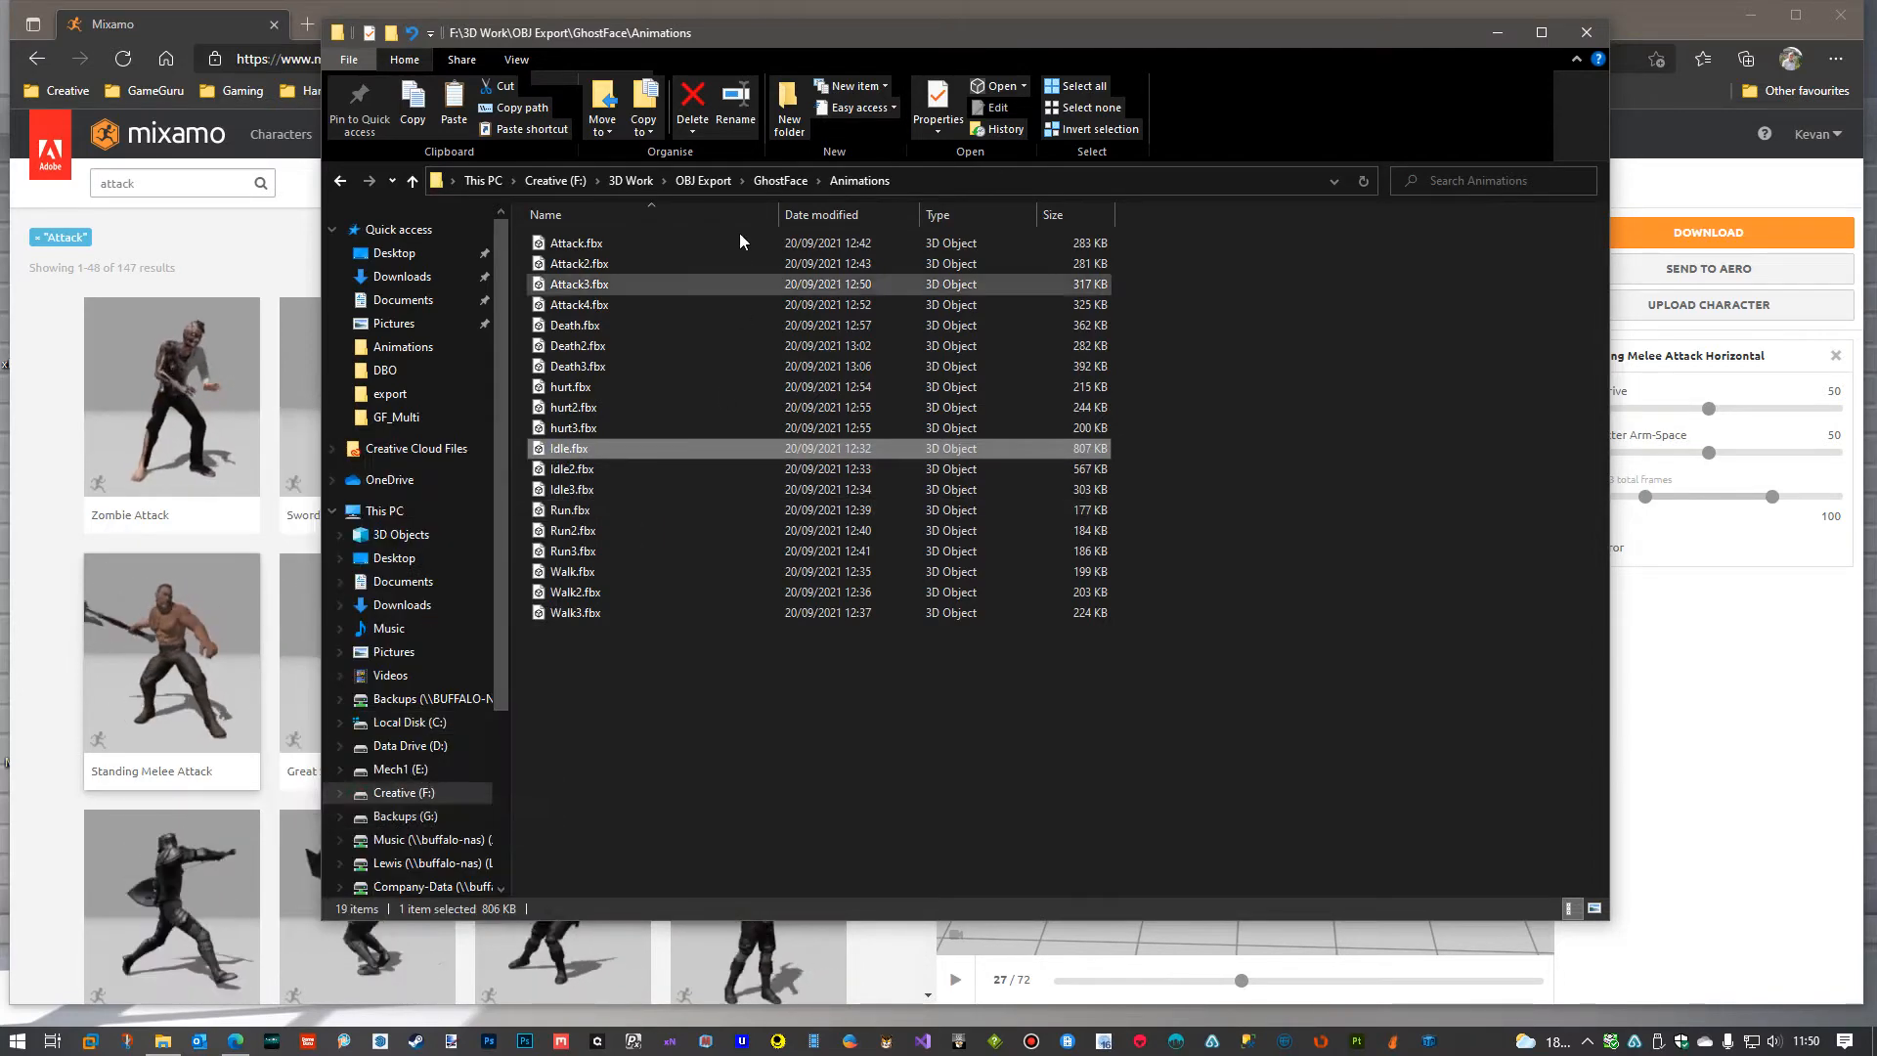
{"action": "left_click", "coordinate": [780, 181]}
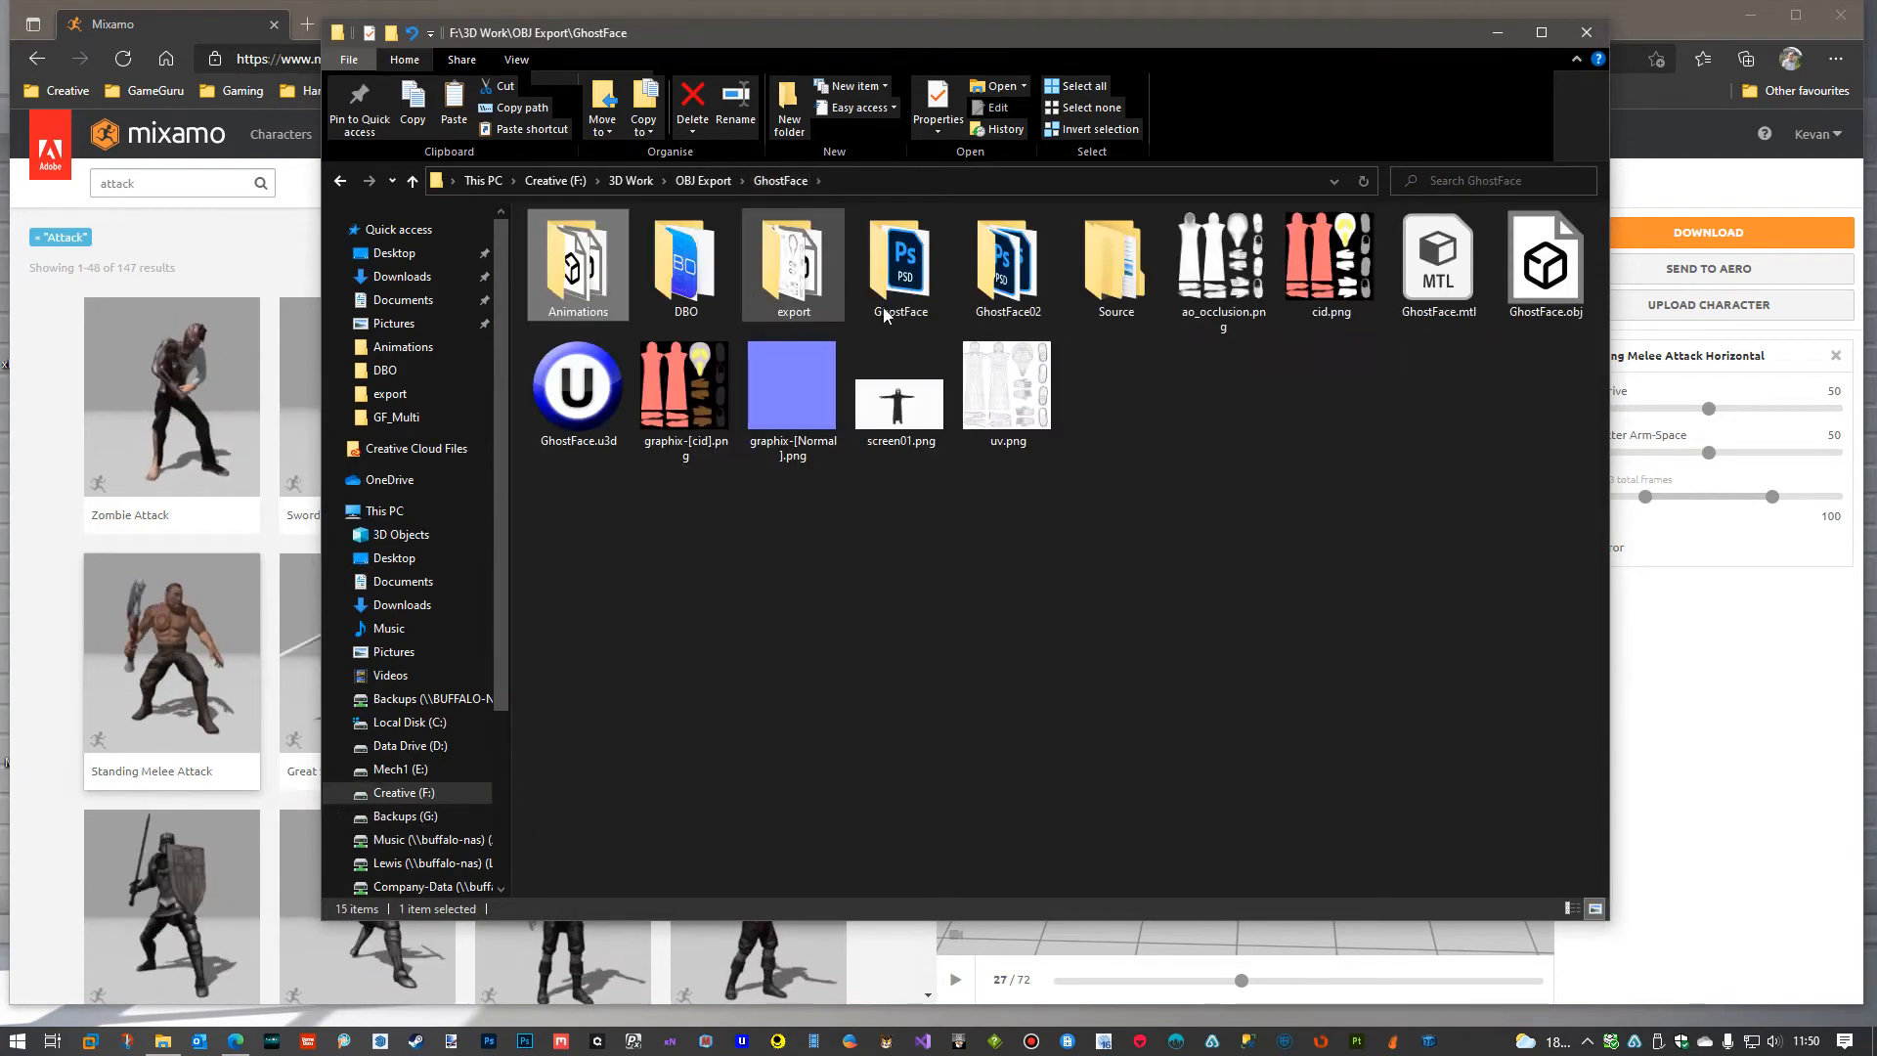
{"action": "double_click", "coordinate": [793, 262]}
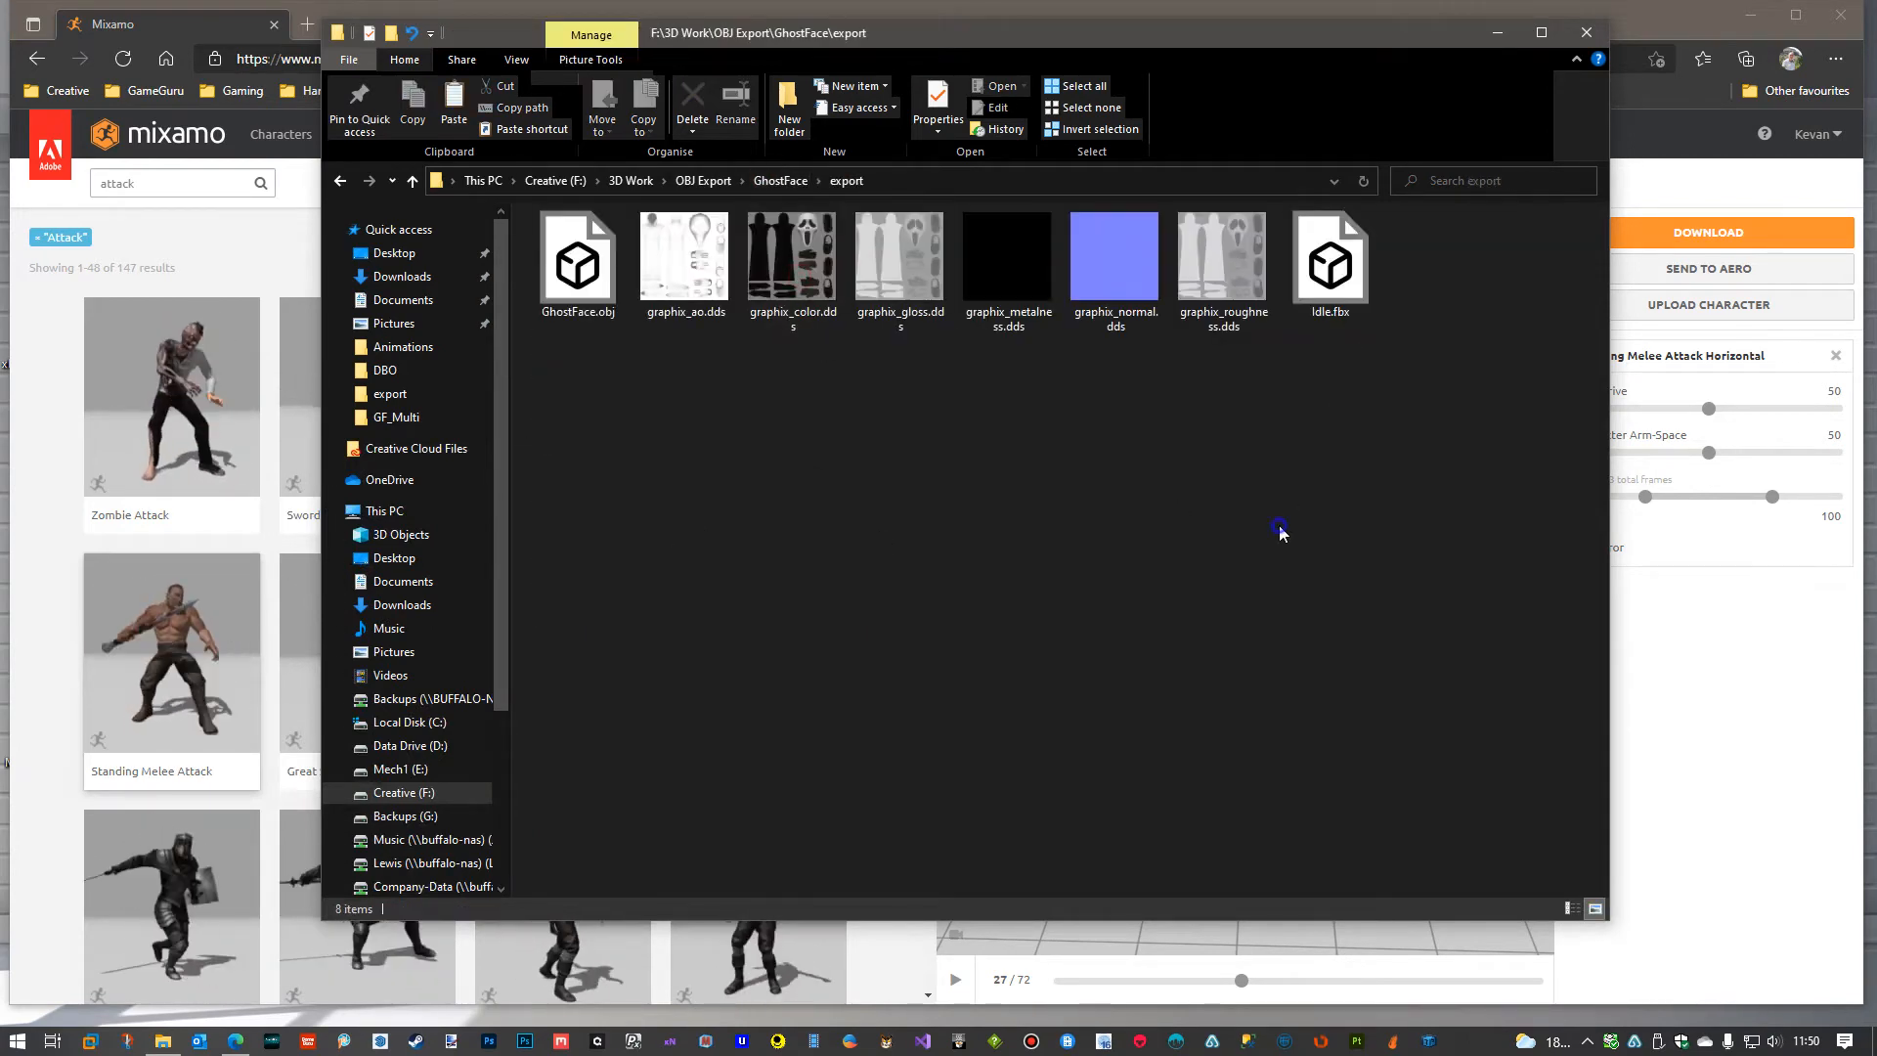
{"action": "right_click", "coordinate": [1046, 528]}
{"action": "left_click", "coordinate": [1120, 660]}
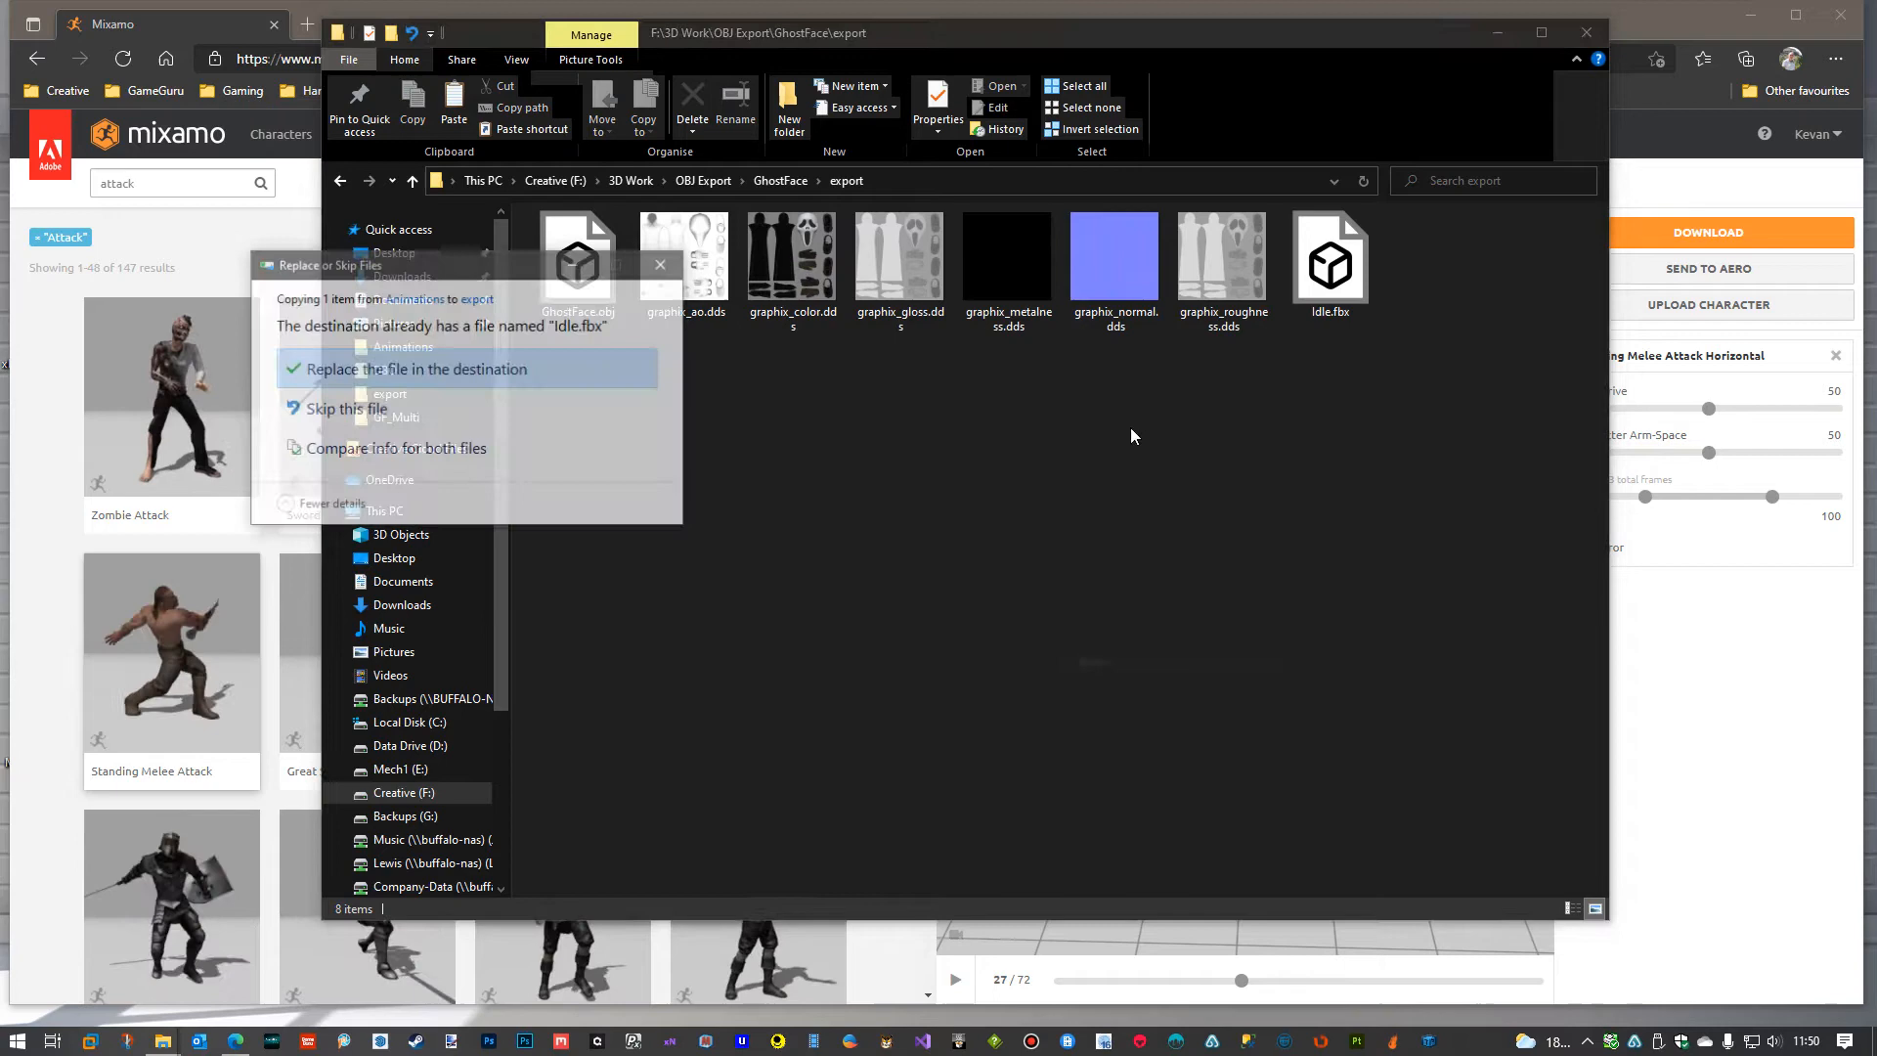
{"action": "left_click", "coordinate": [344, 366]}
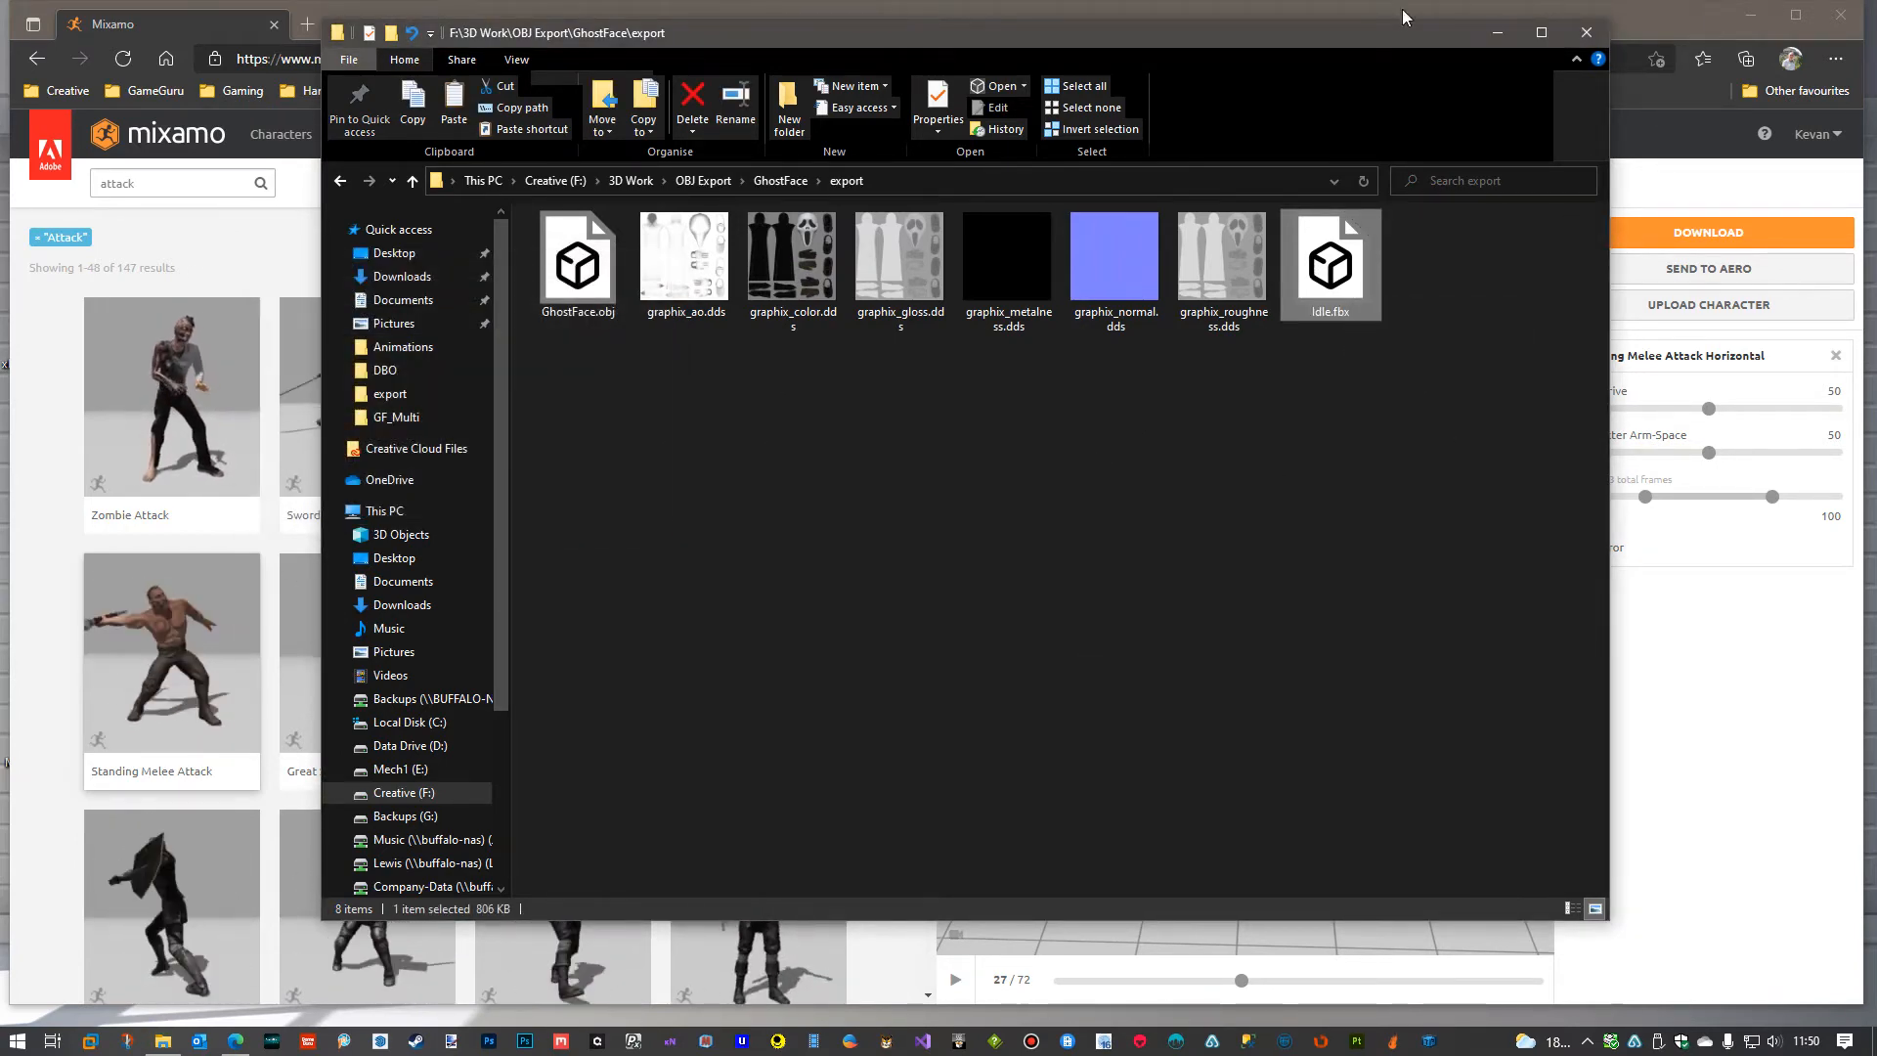
{"action": "left_click_drag", "start_coordinate": [1342, 46], "coordinate": [1876, 44]}
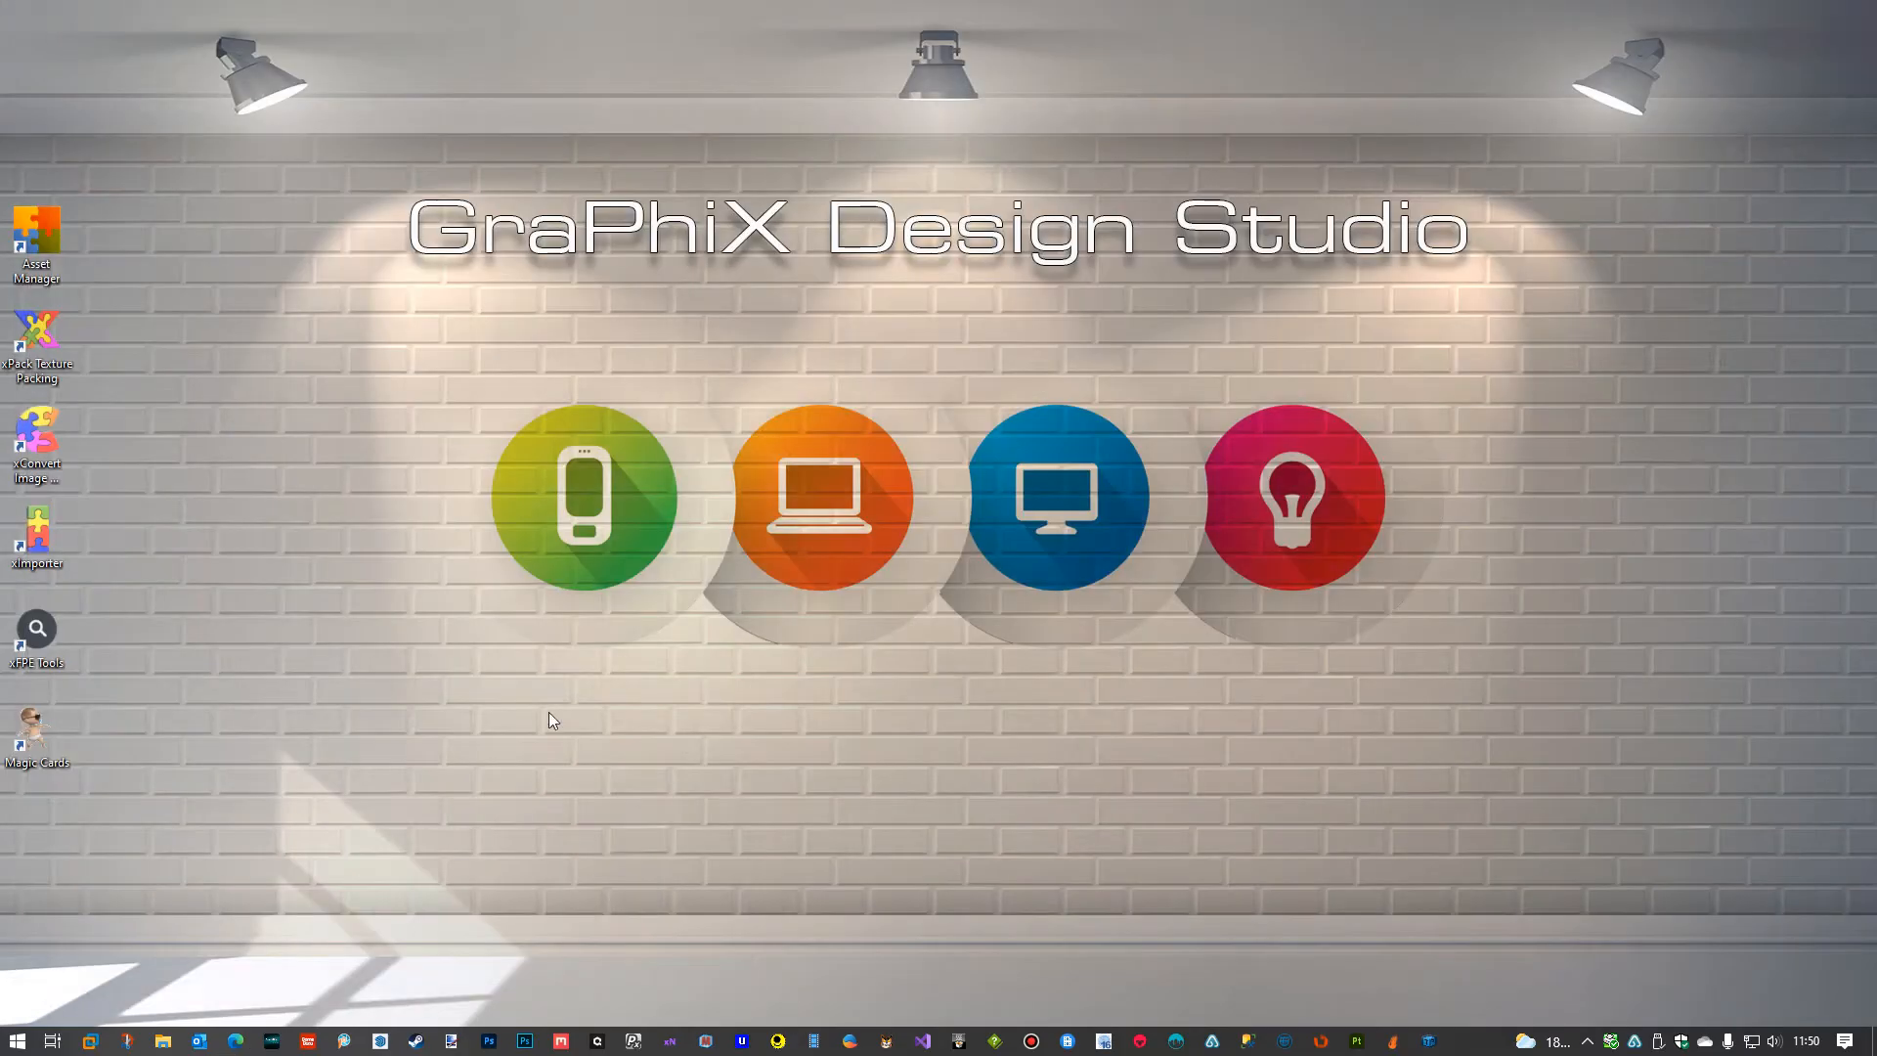
Switch to GameGuru and start importing a new model.
{"action": "left_click", "coordinate": [308, 1043]}
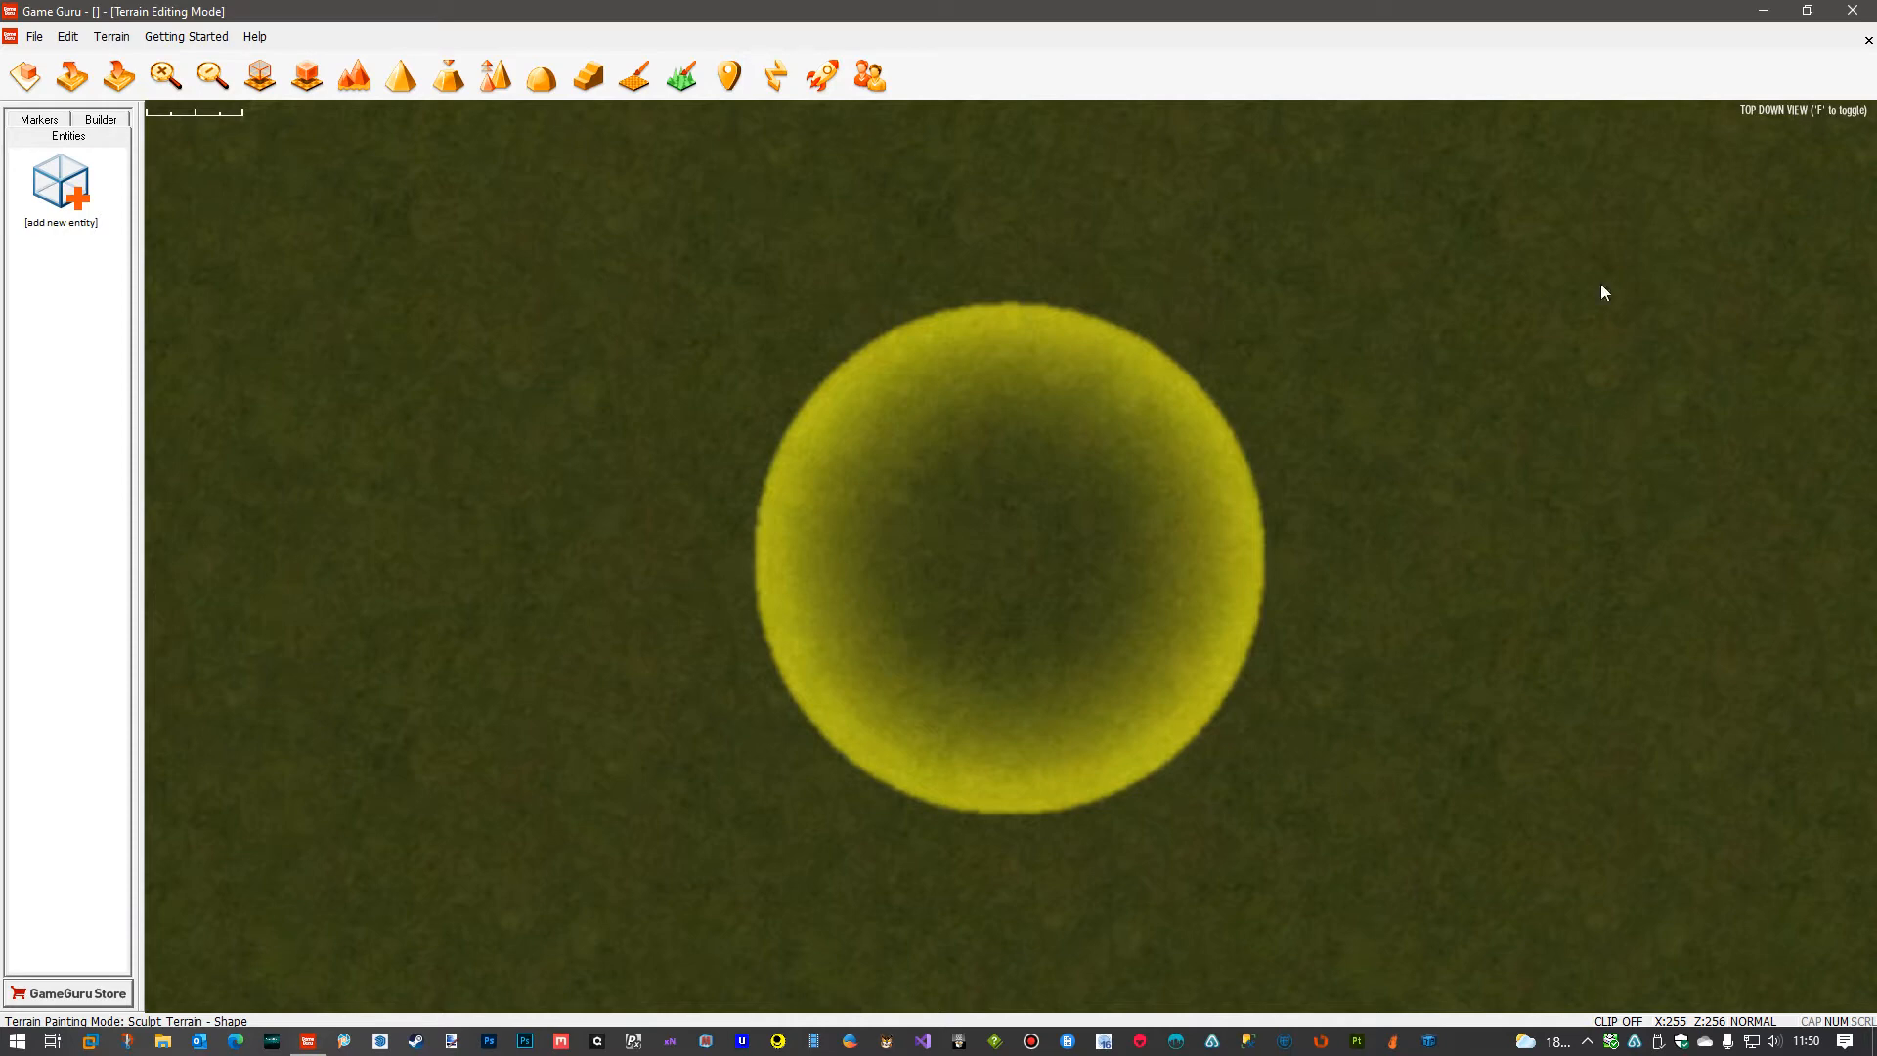
{"action": "left_click", "coordinate": [33, 37]}
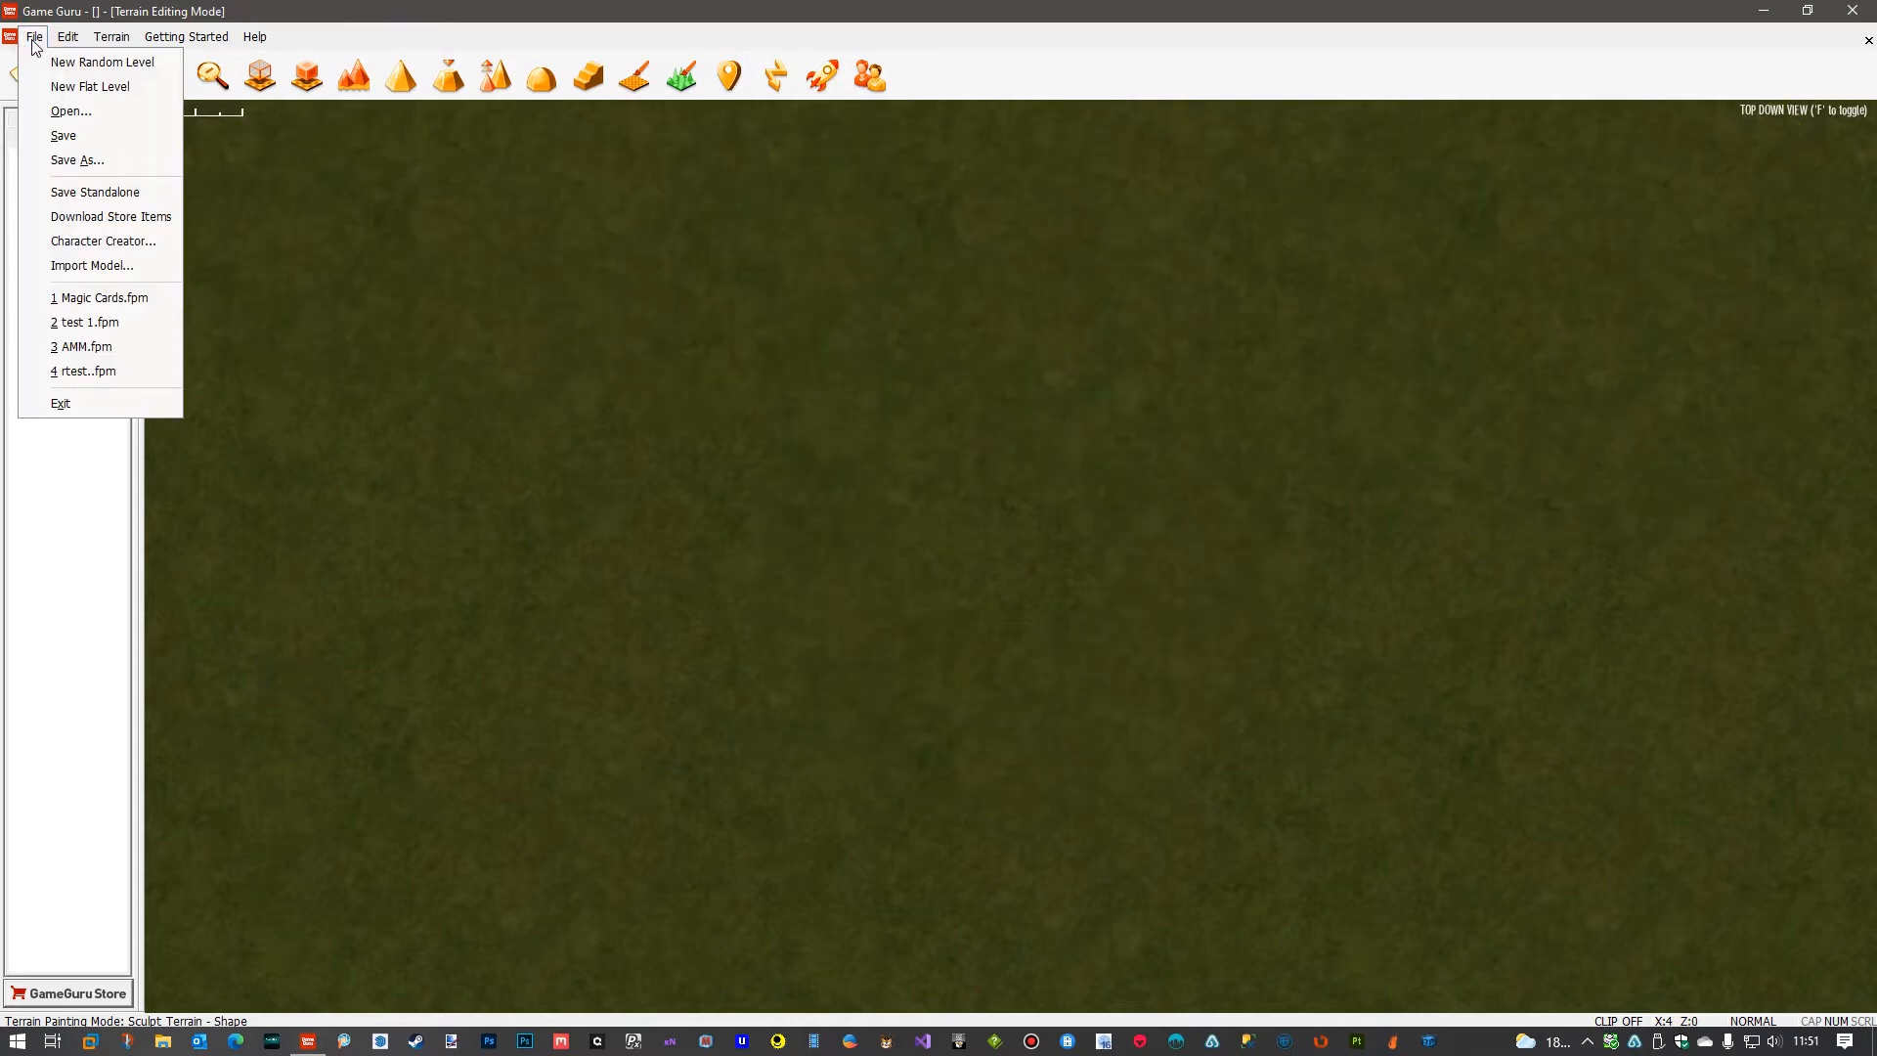
{"action": "left_click", "coordinate": [113, 266]}
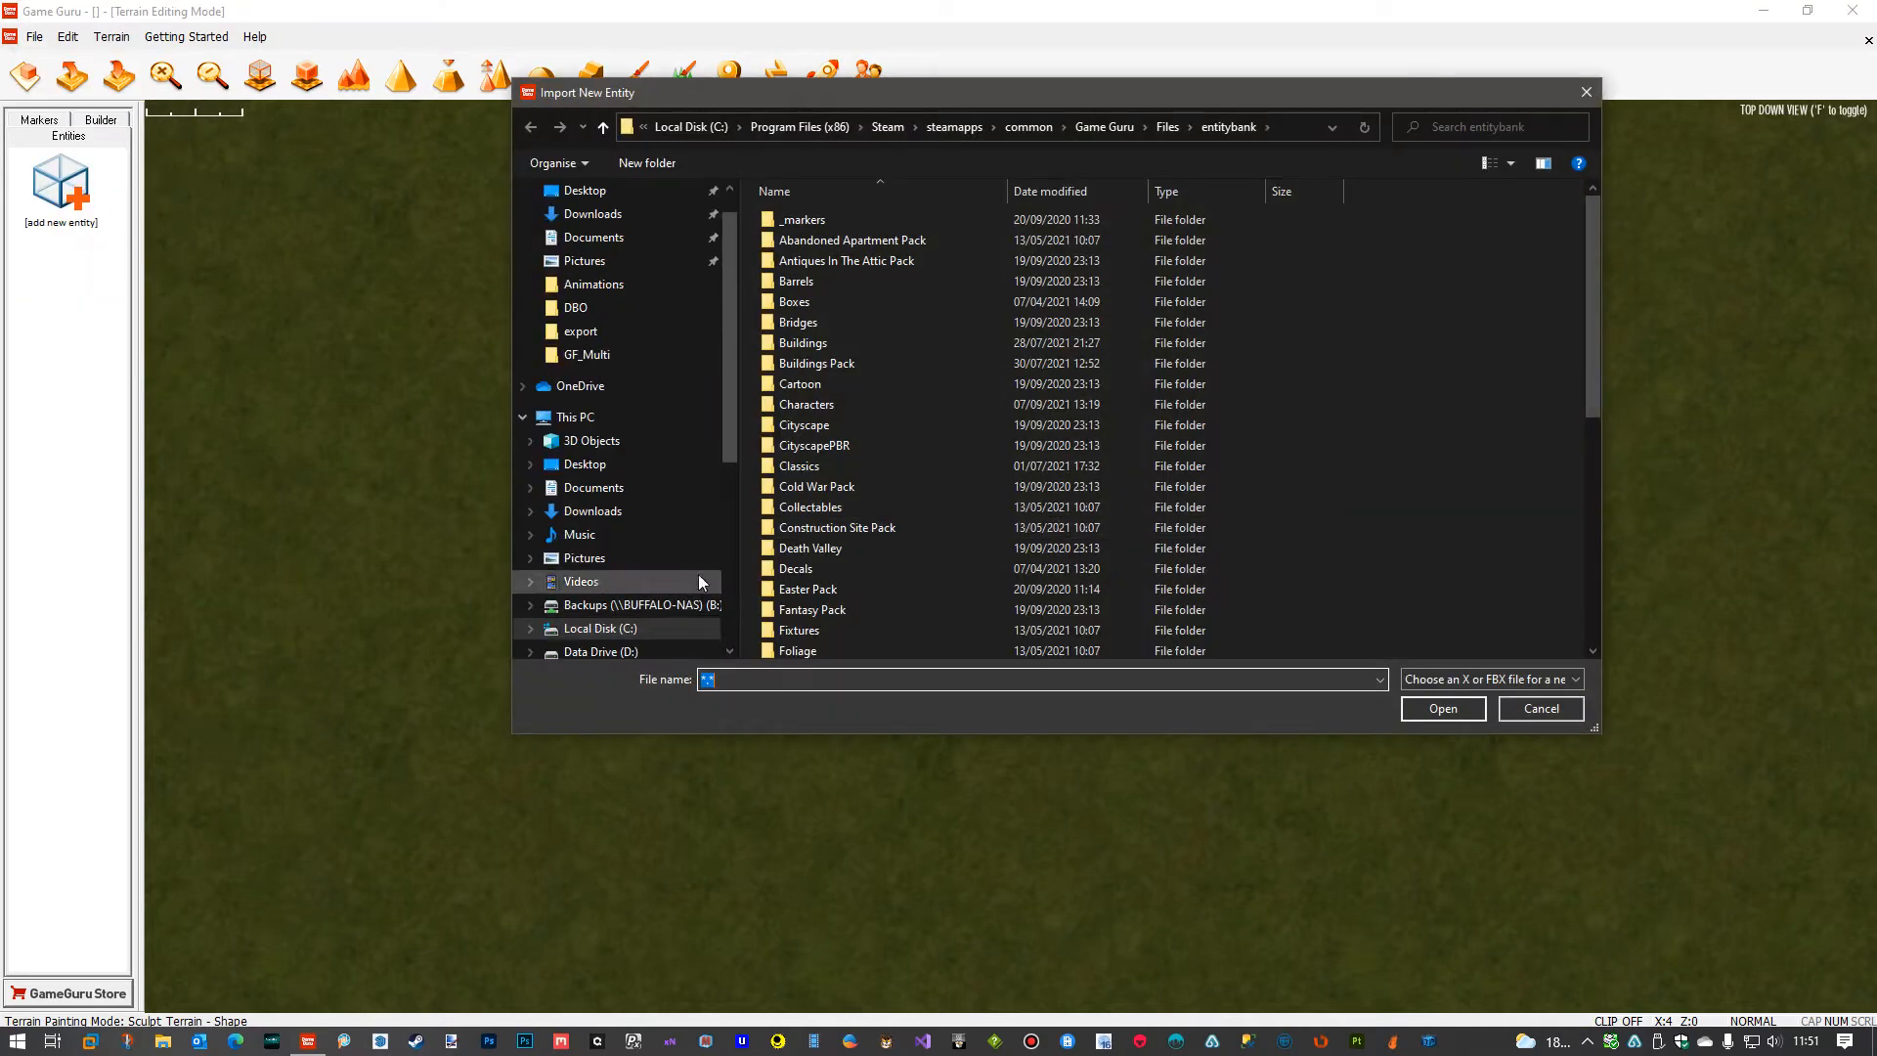
Import Idle.fbx from F:\3D Work\OBJ Export\GhostFace\export as the new entity.
{"action": "left_click_drag", "start_coordinate": [727, 448], "coordinate": [729, 597]}
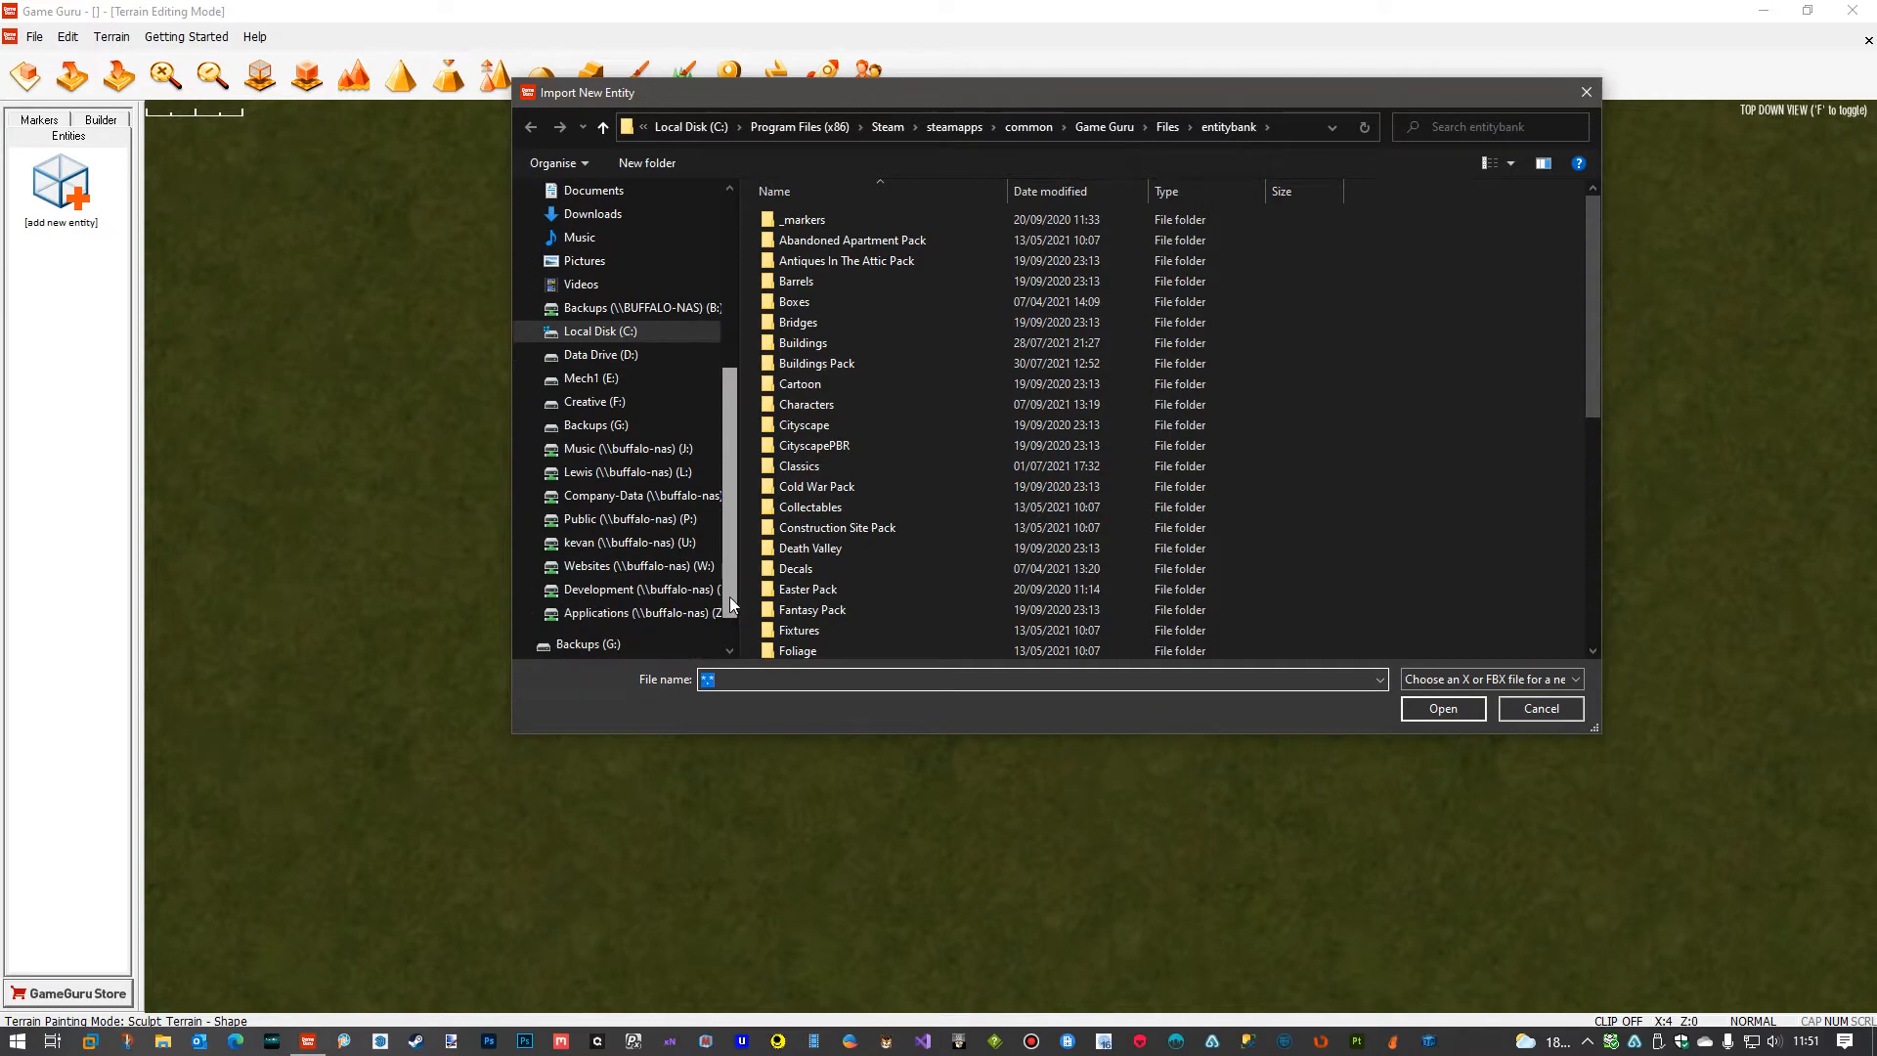
{"action": "left_click", "coordinate": [597, 402]}
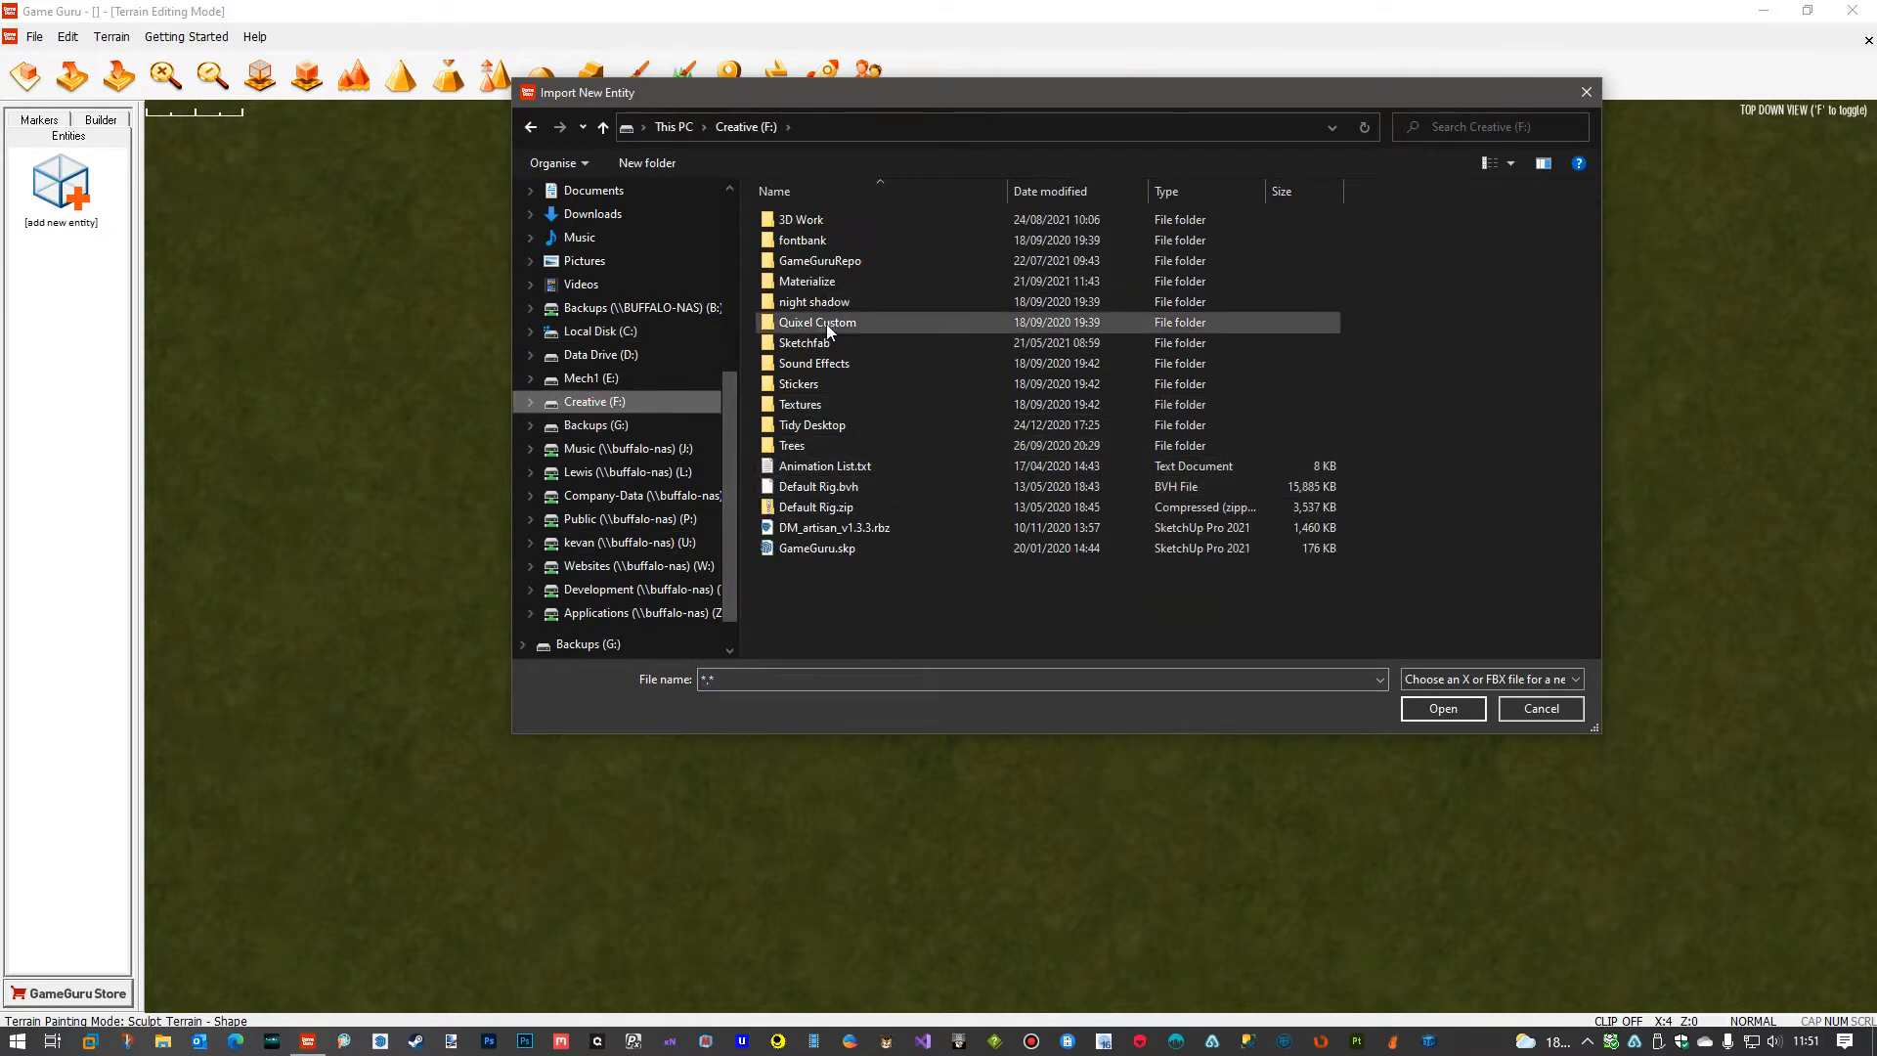
{"action": "double_click", "coordinate": [814, 221]}
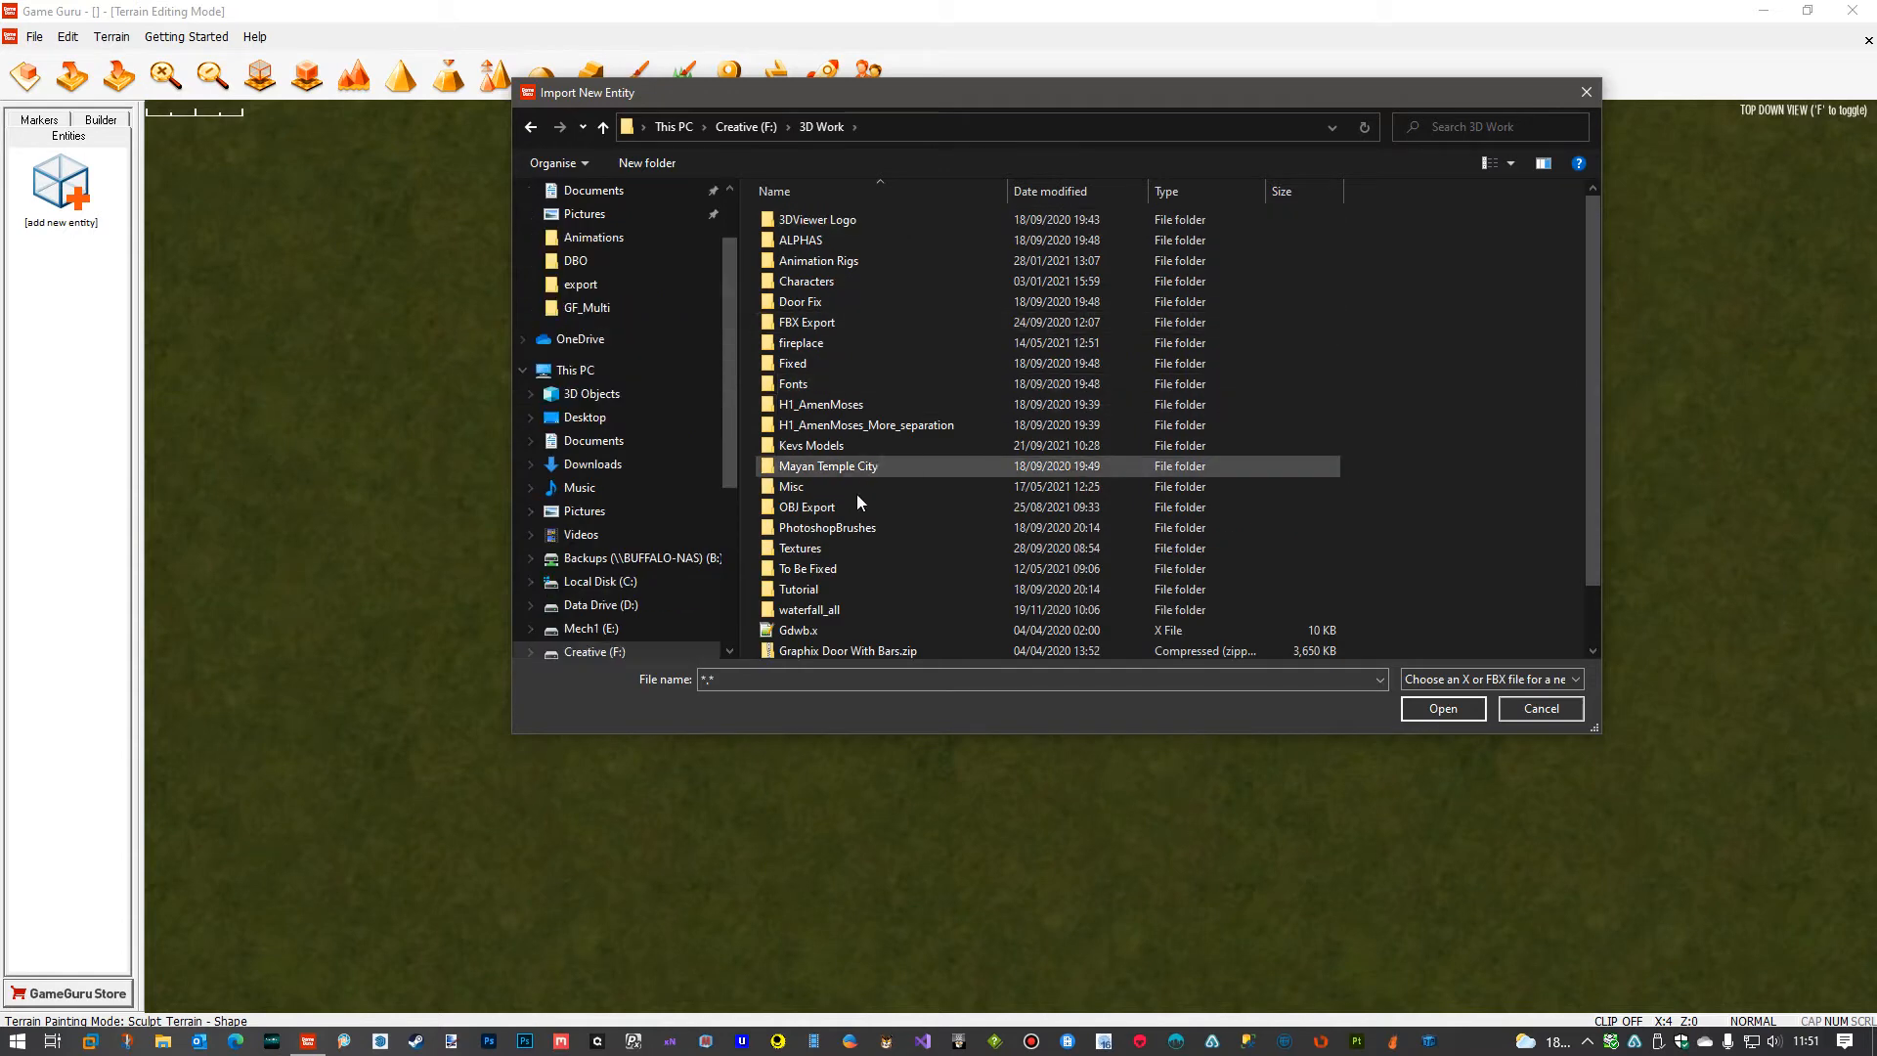
{"action": "double_click", "coordinate": [859, 506]}
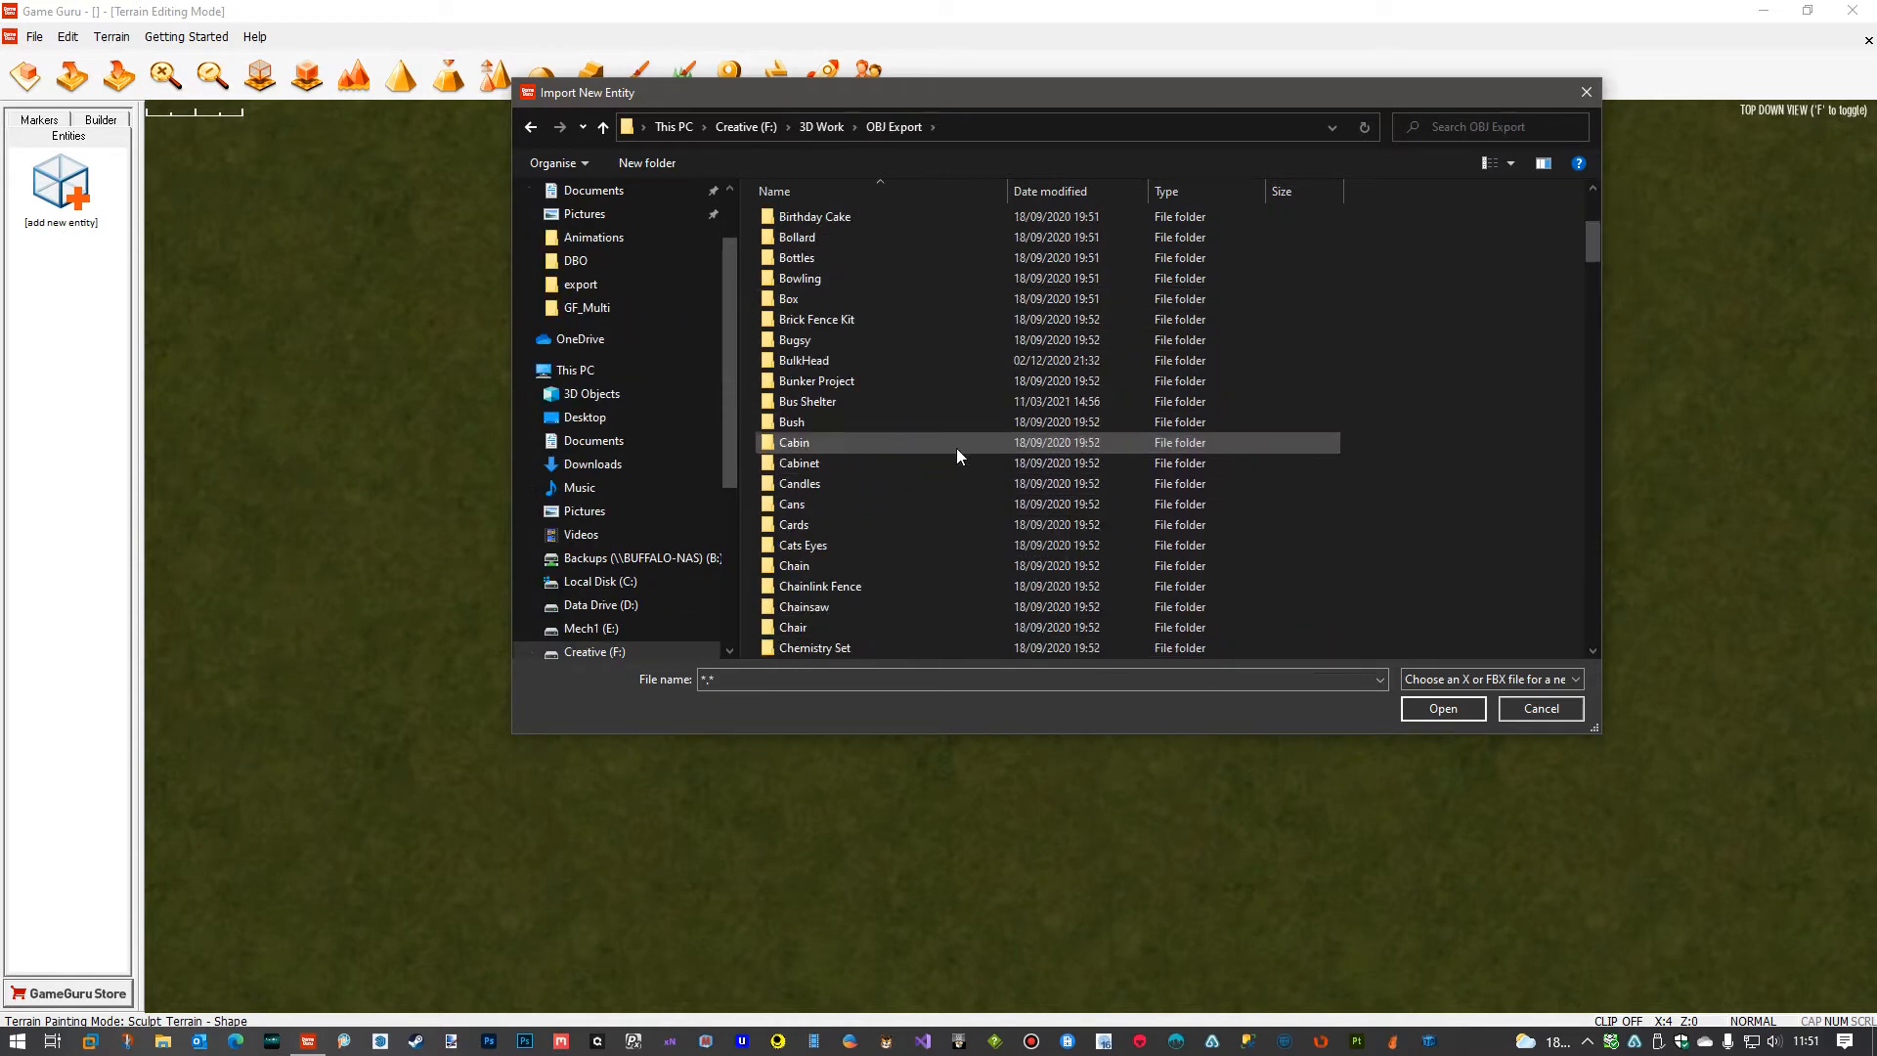
{"action": "scroll", "coordinate": [957, 448], "scroll_direction": "down", "scroll_amount": 20}
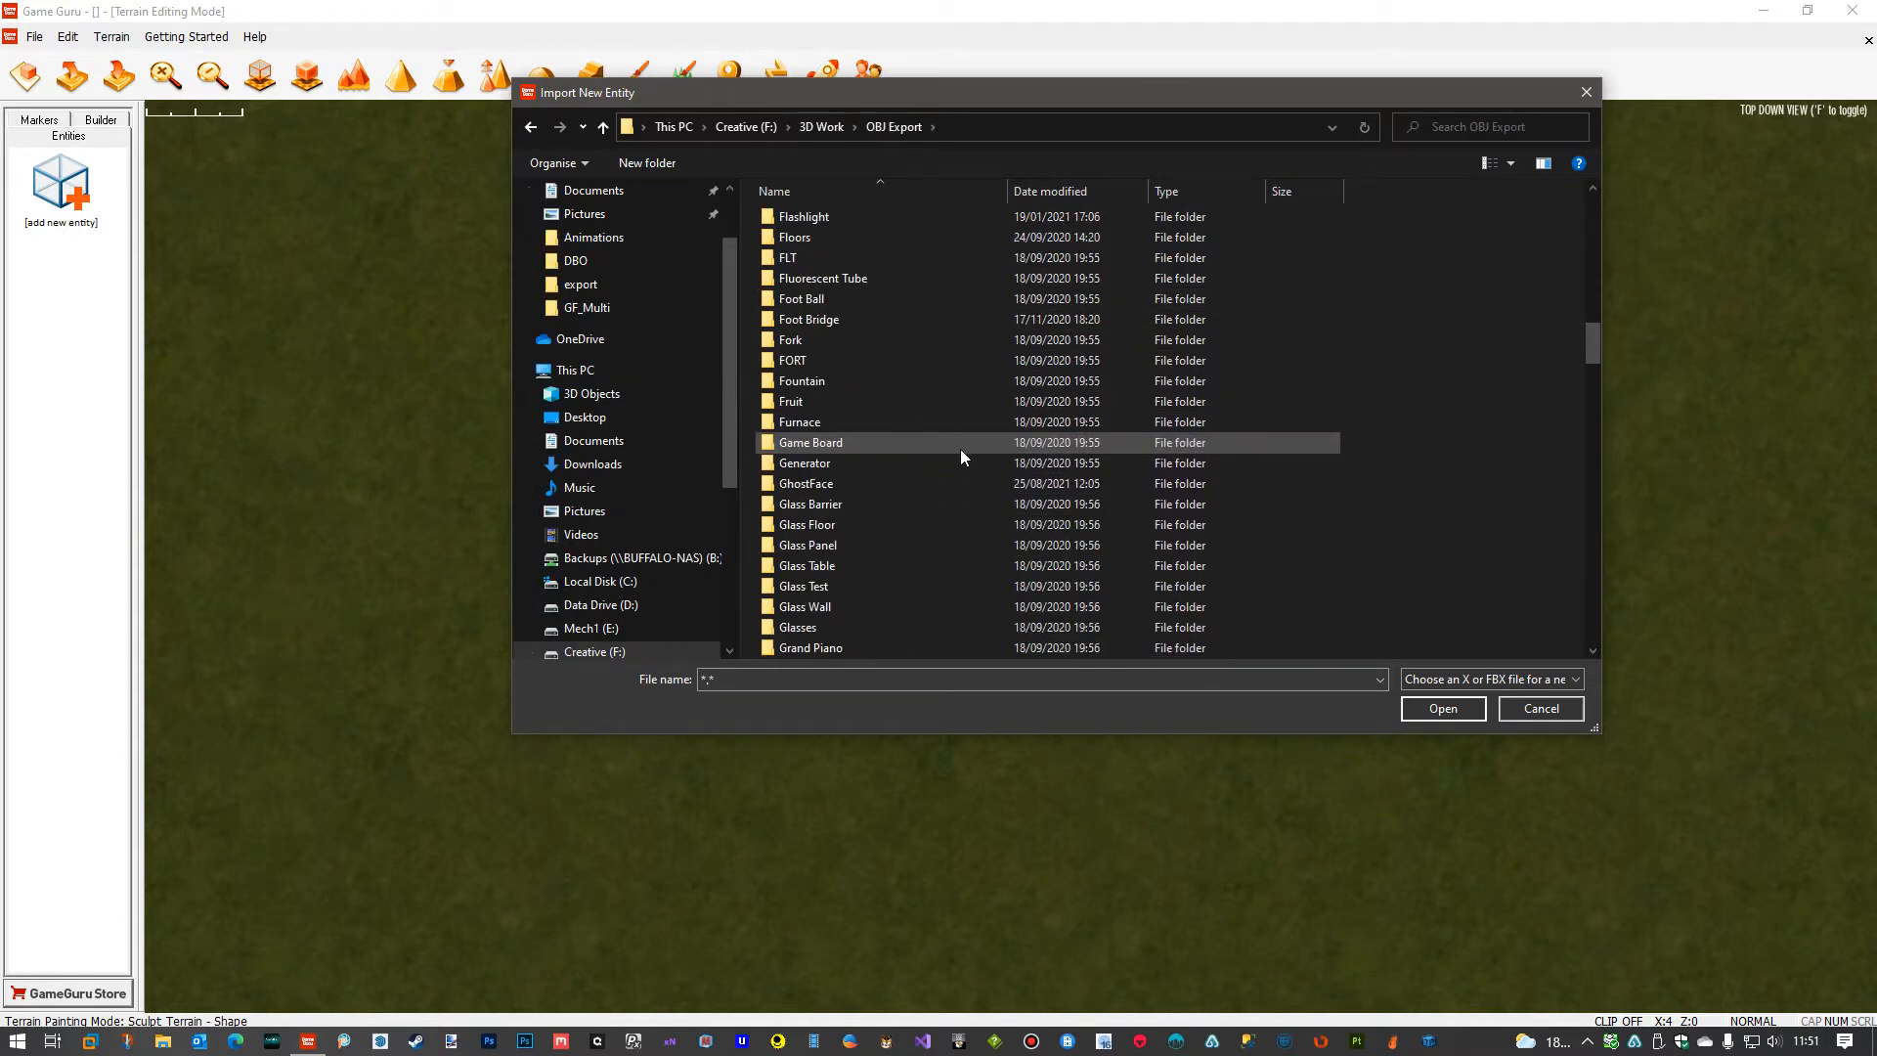
{"action": "left_click", "coordinate": [808, 486]}
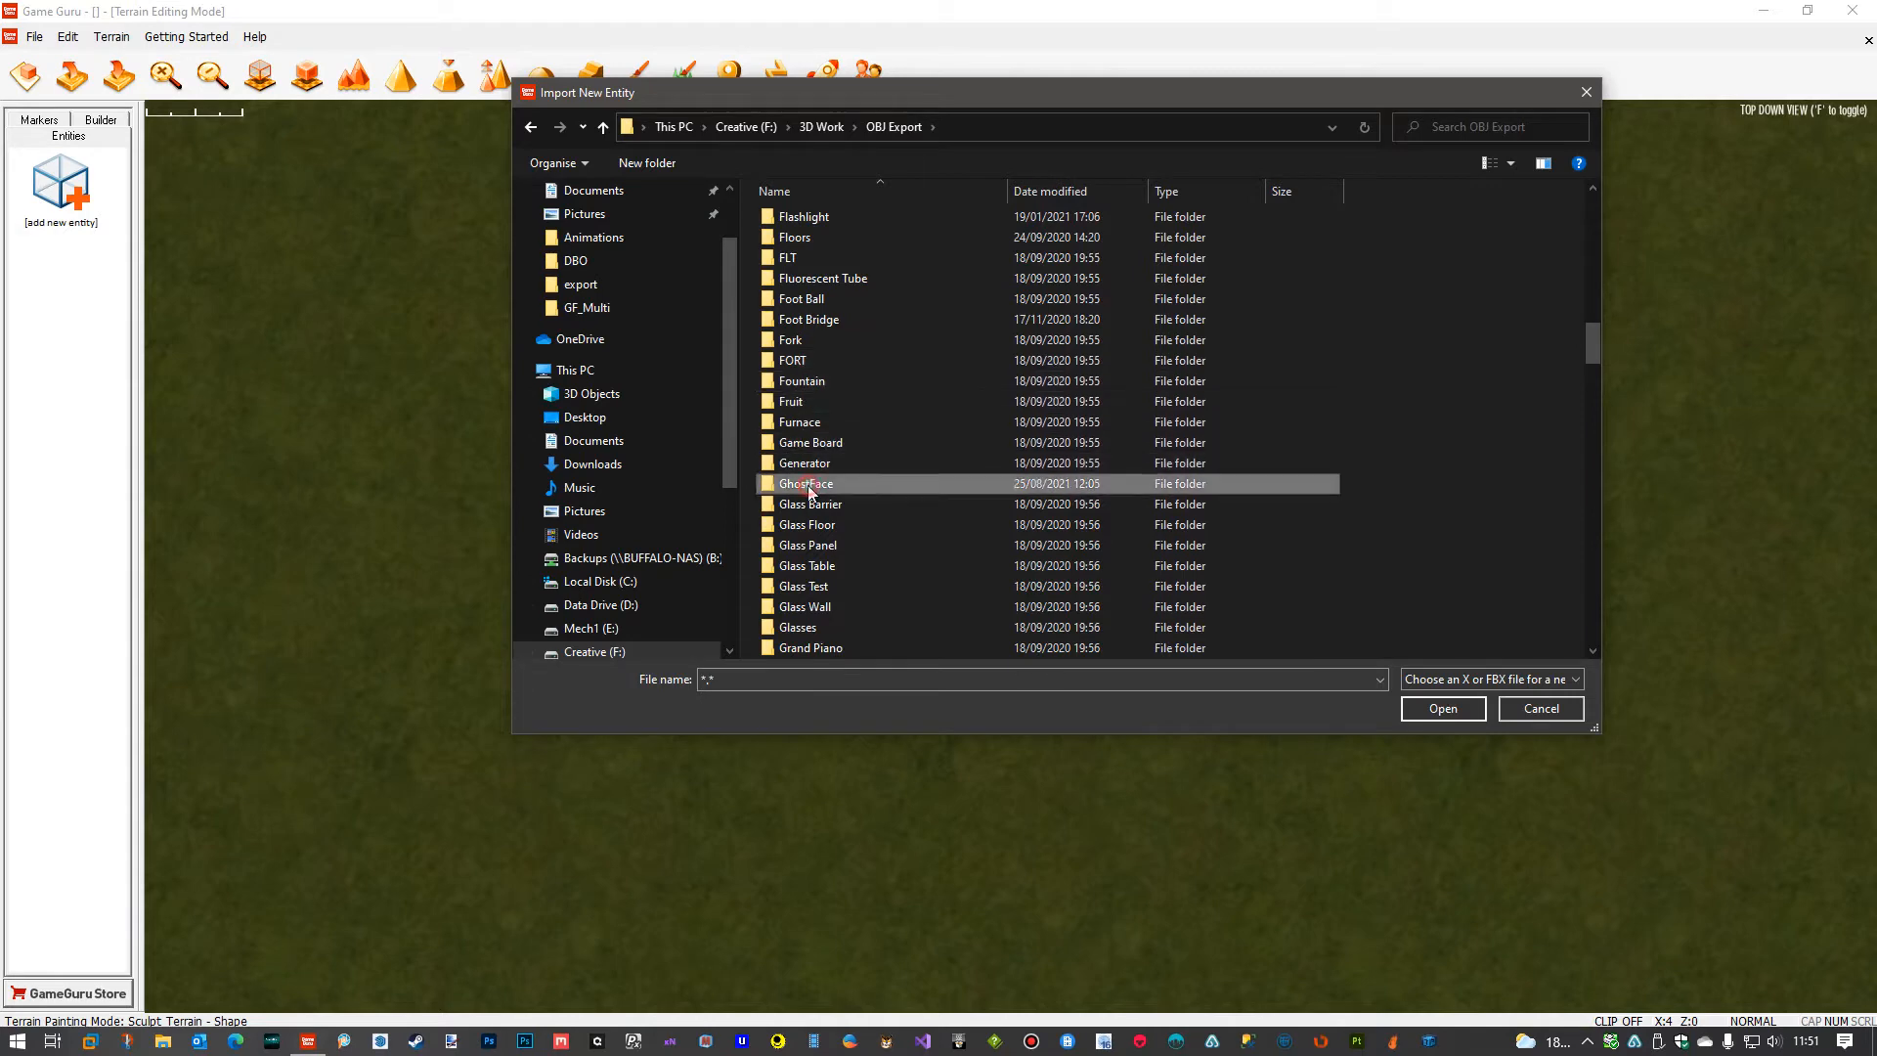
{"action": "double_click", "coordinate": [809, 486]}
{"action": "double_click", "coordinate": [1018, 239]}
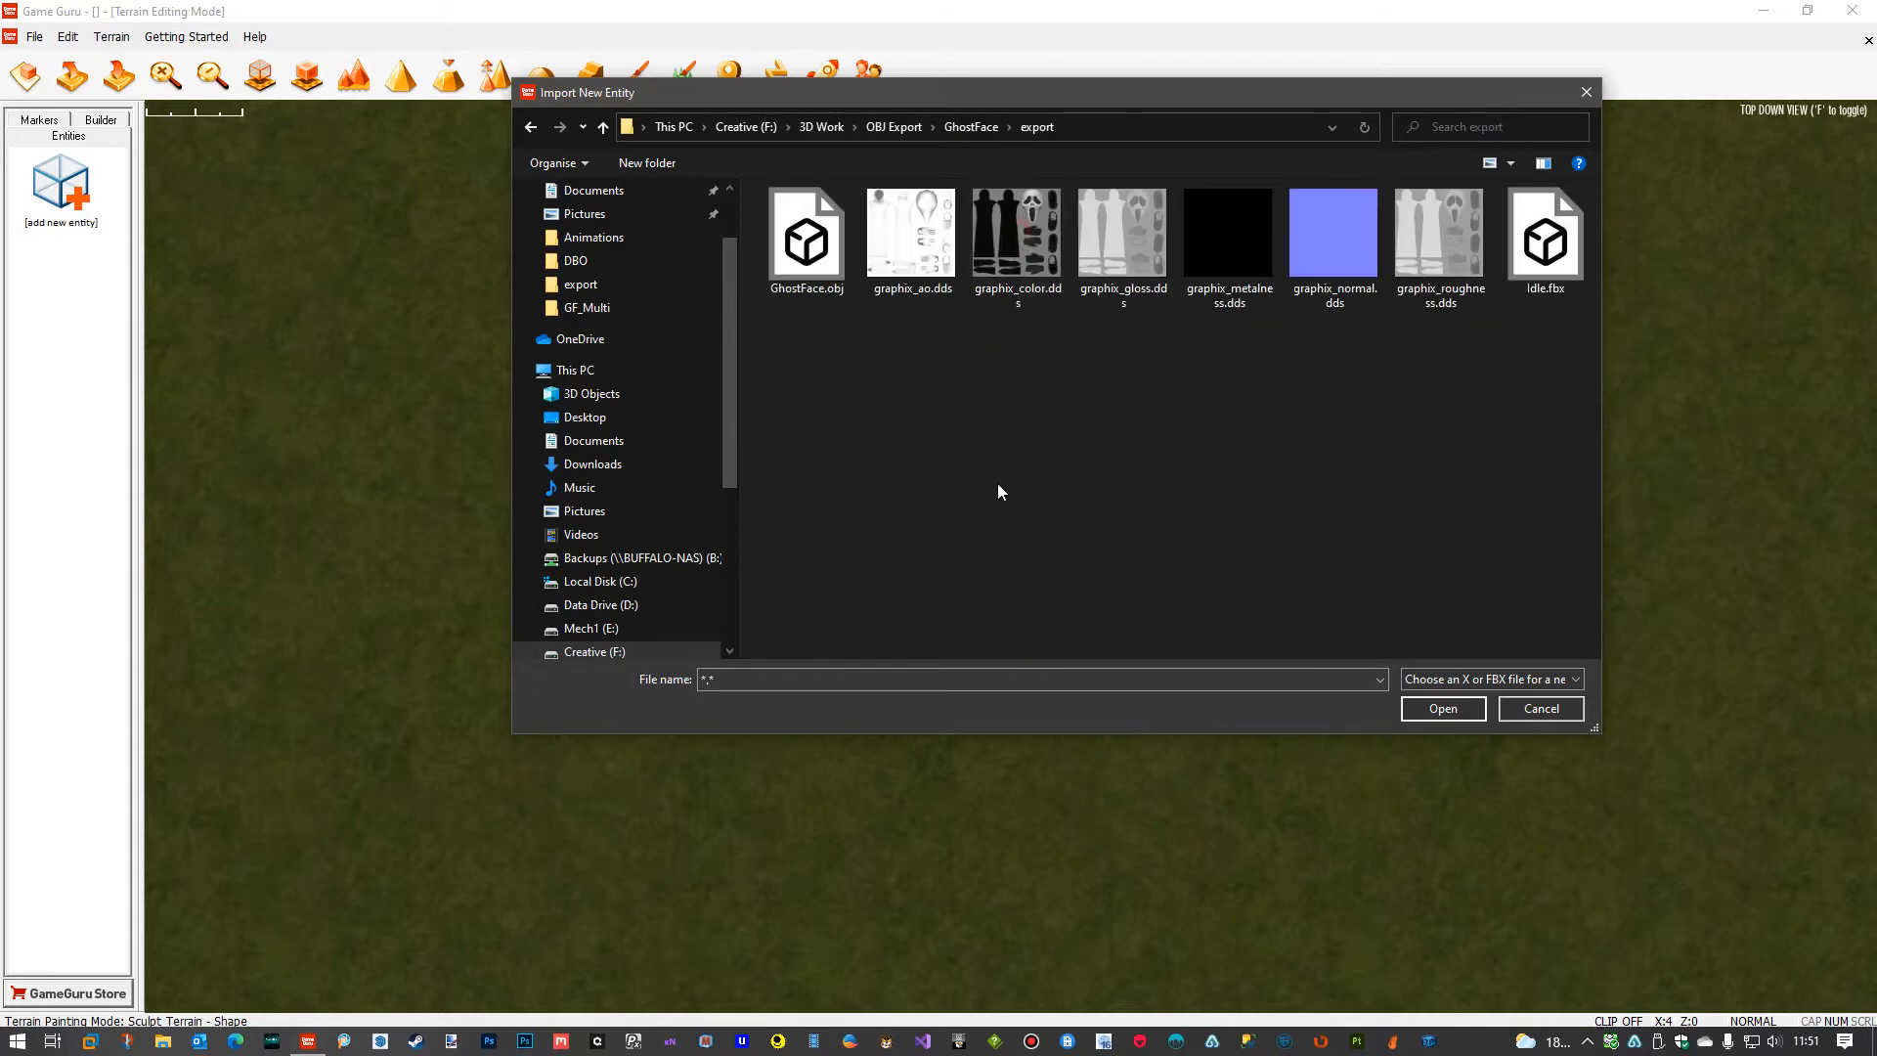
{"action": "left_click_drag", "start_coordinate": [1238, 105], "coordinate": [1252, 217]}
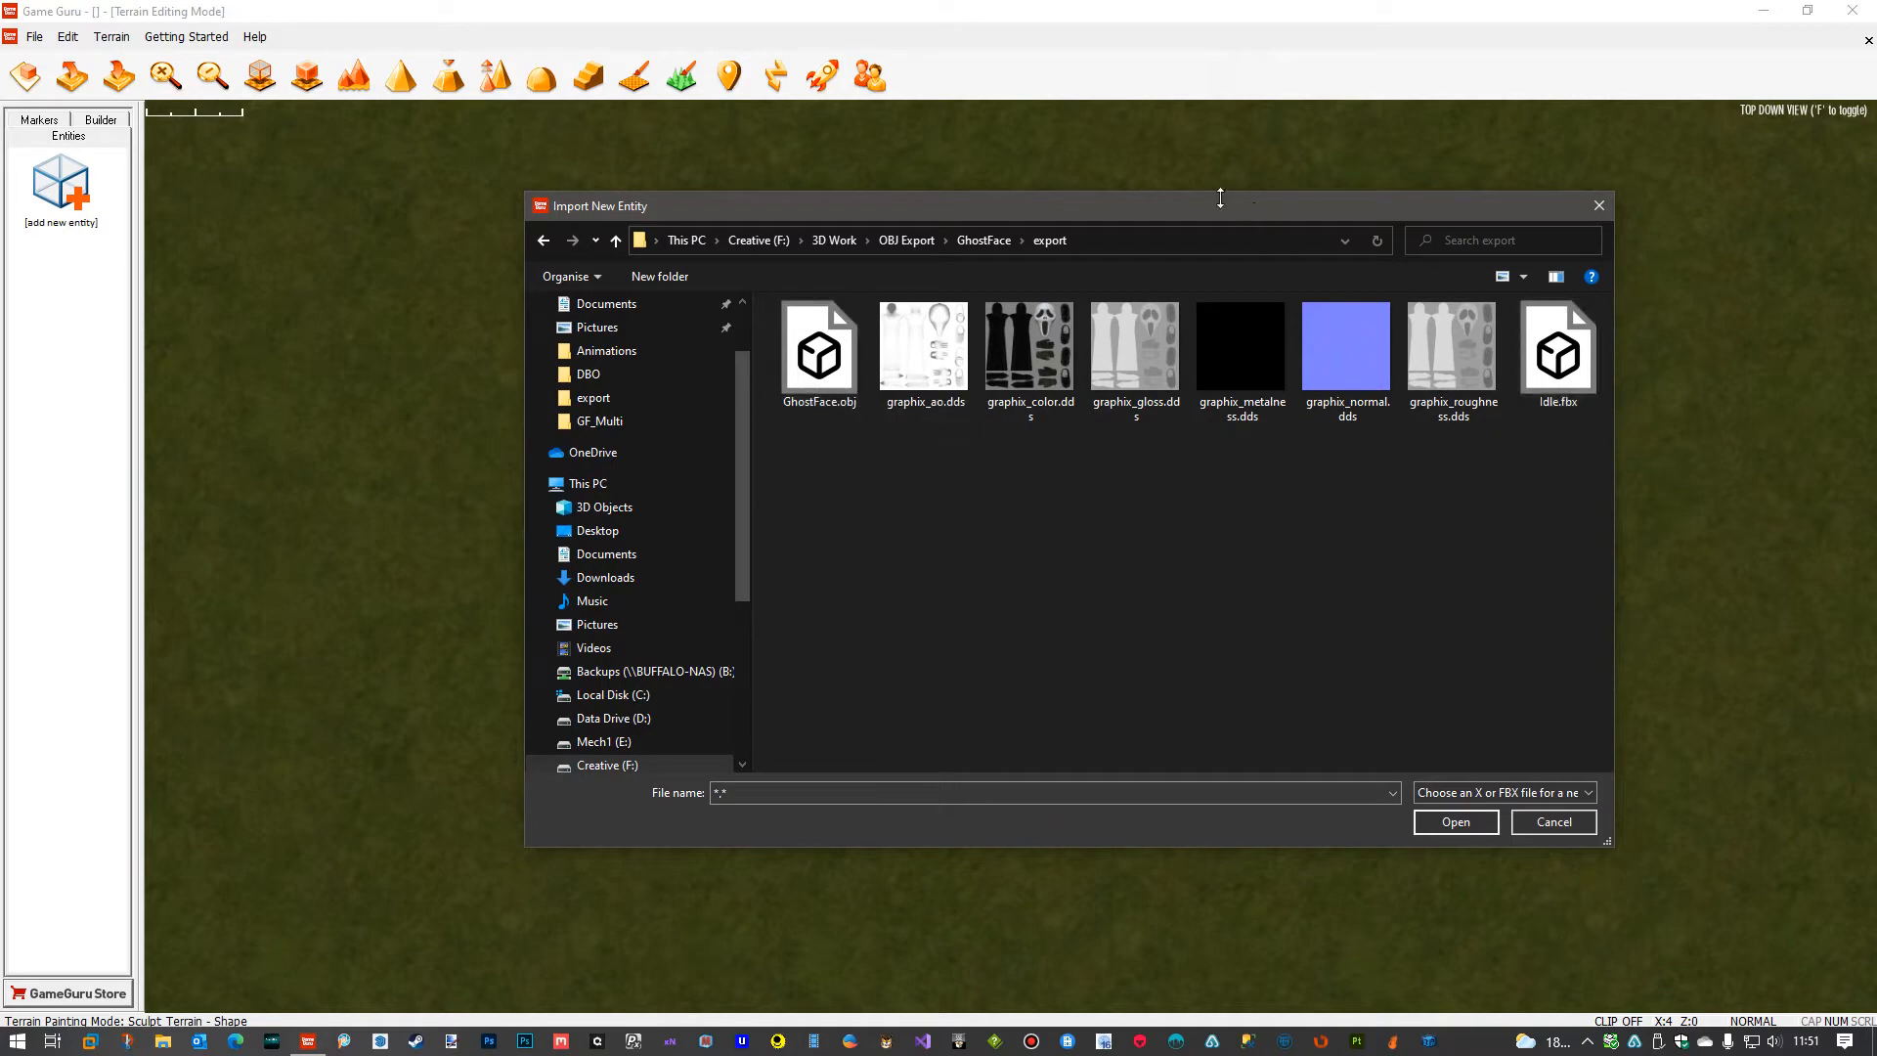
{"action": "left_click", "coordinate": [1559, 352]}
{"action": "left_click", "coordinate": [1453, 816]}
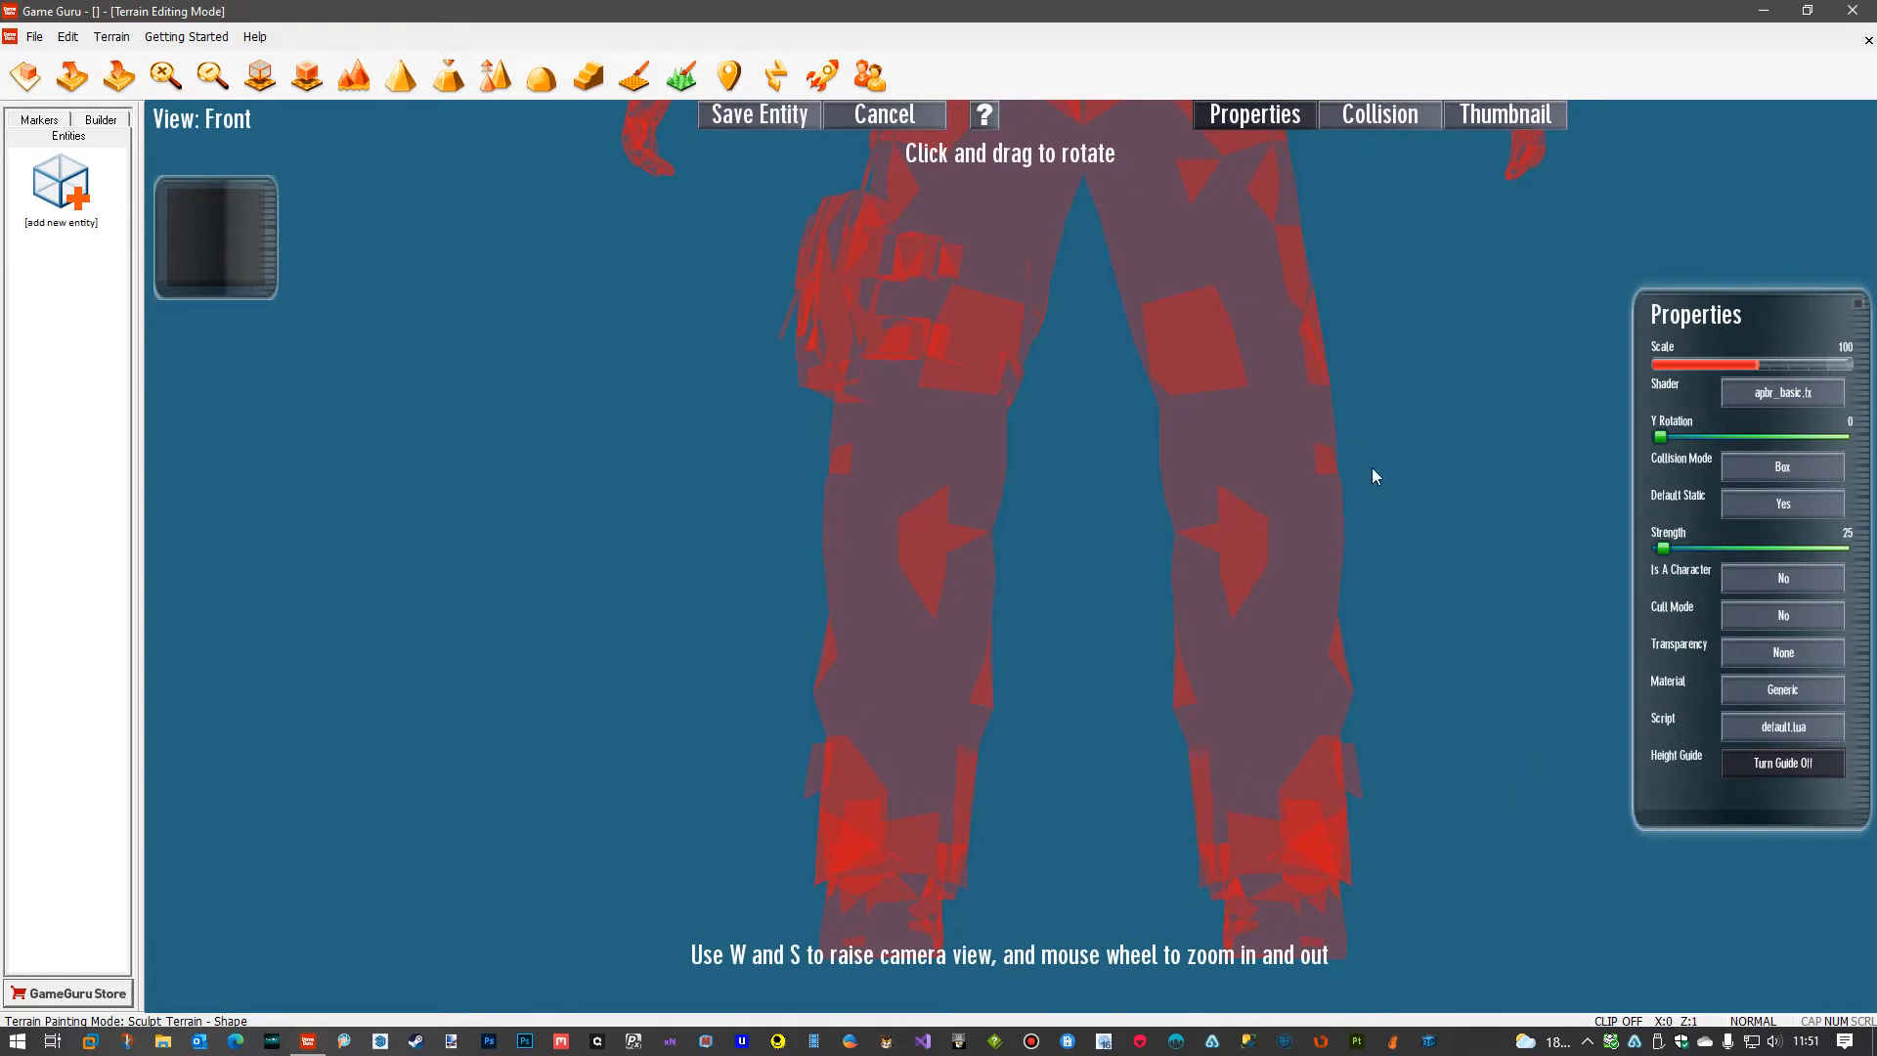
Configure the entity with the apbr_anim.fx shader, Default Static set to No, and Is A Character set to Yes.
{"action": "left_click", "coordinate": [1785, 393]}
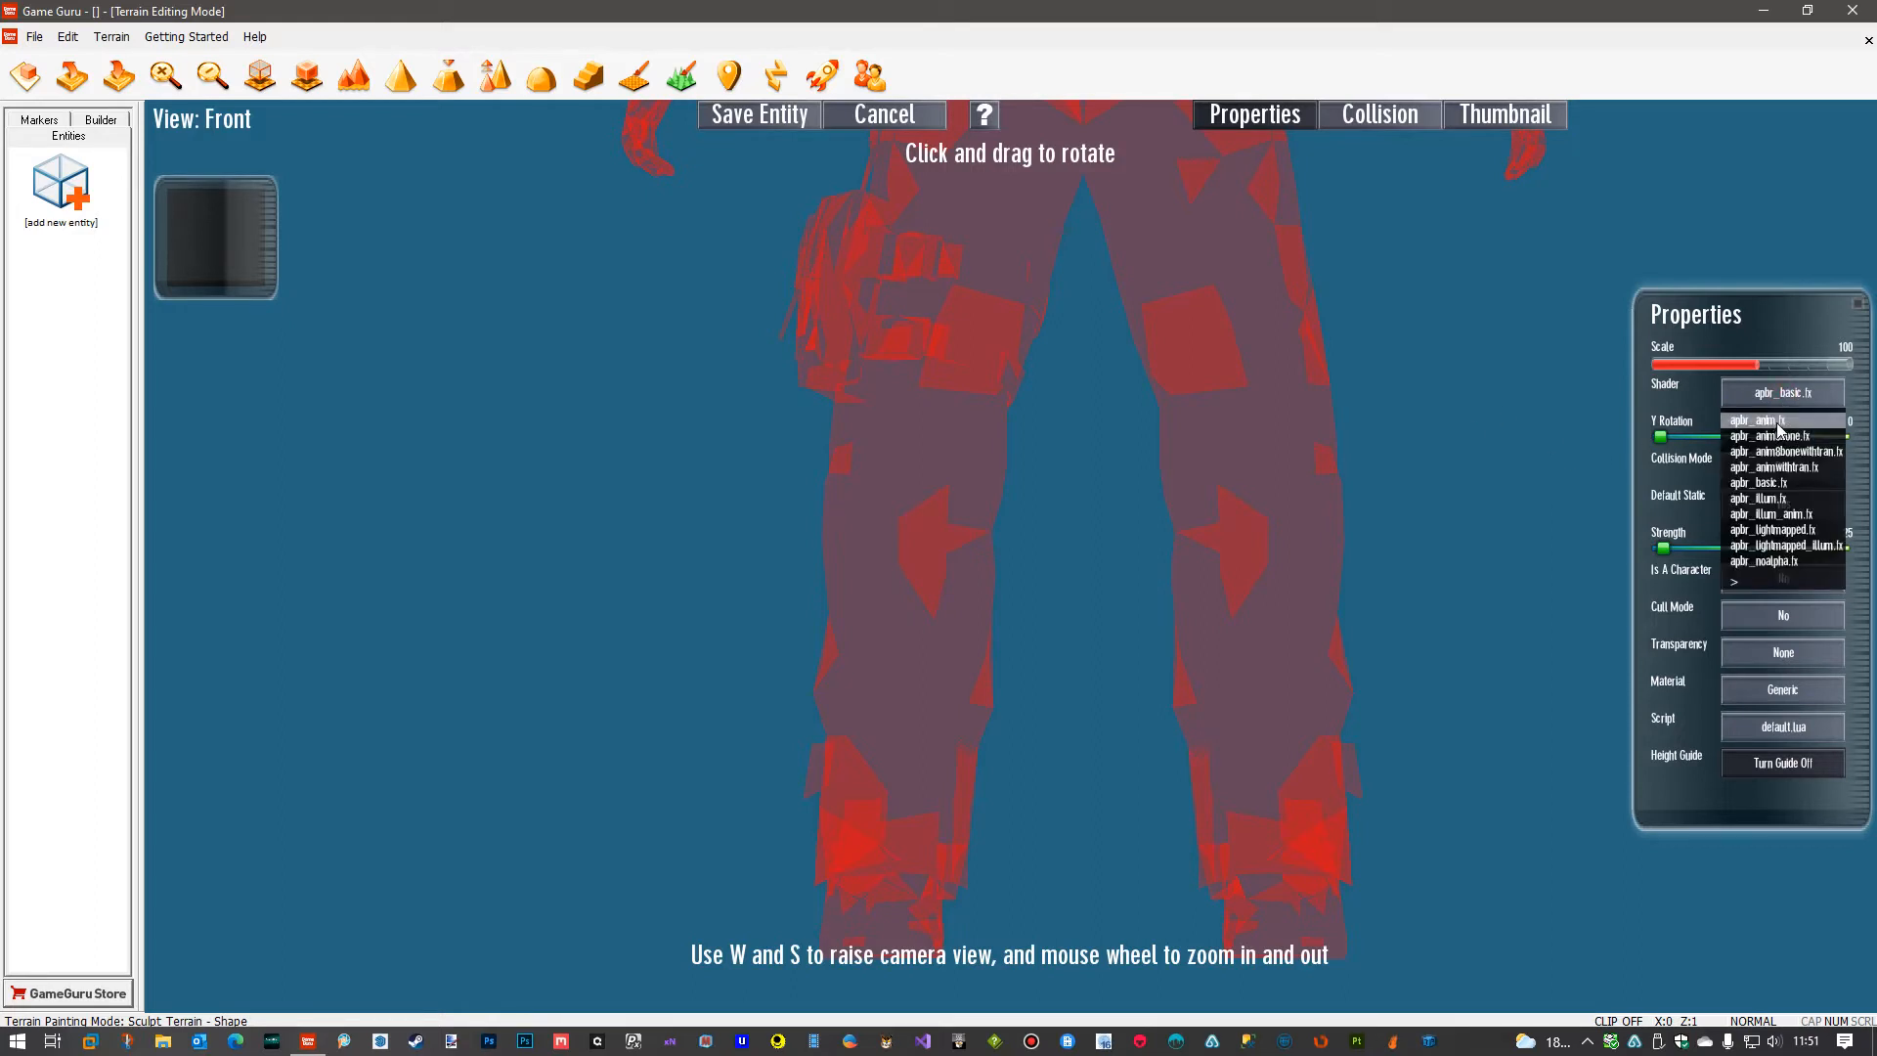
{"action": "left_click", "coordinate": [1768, 430]}
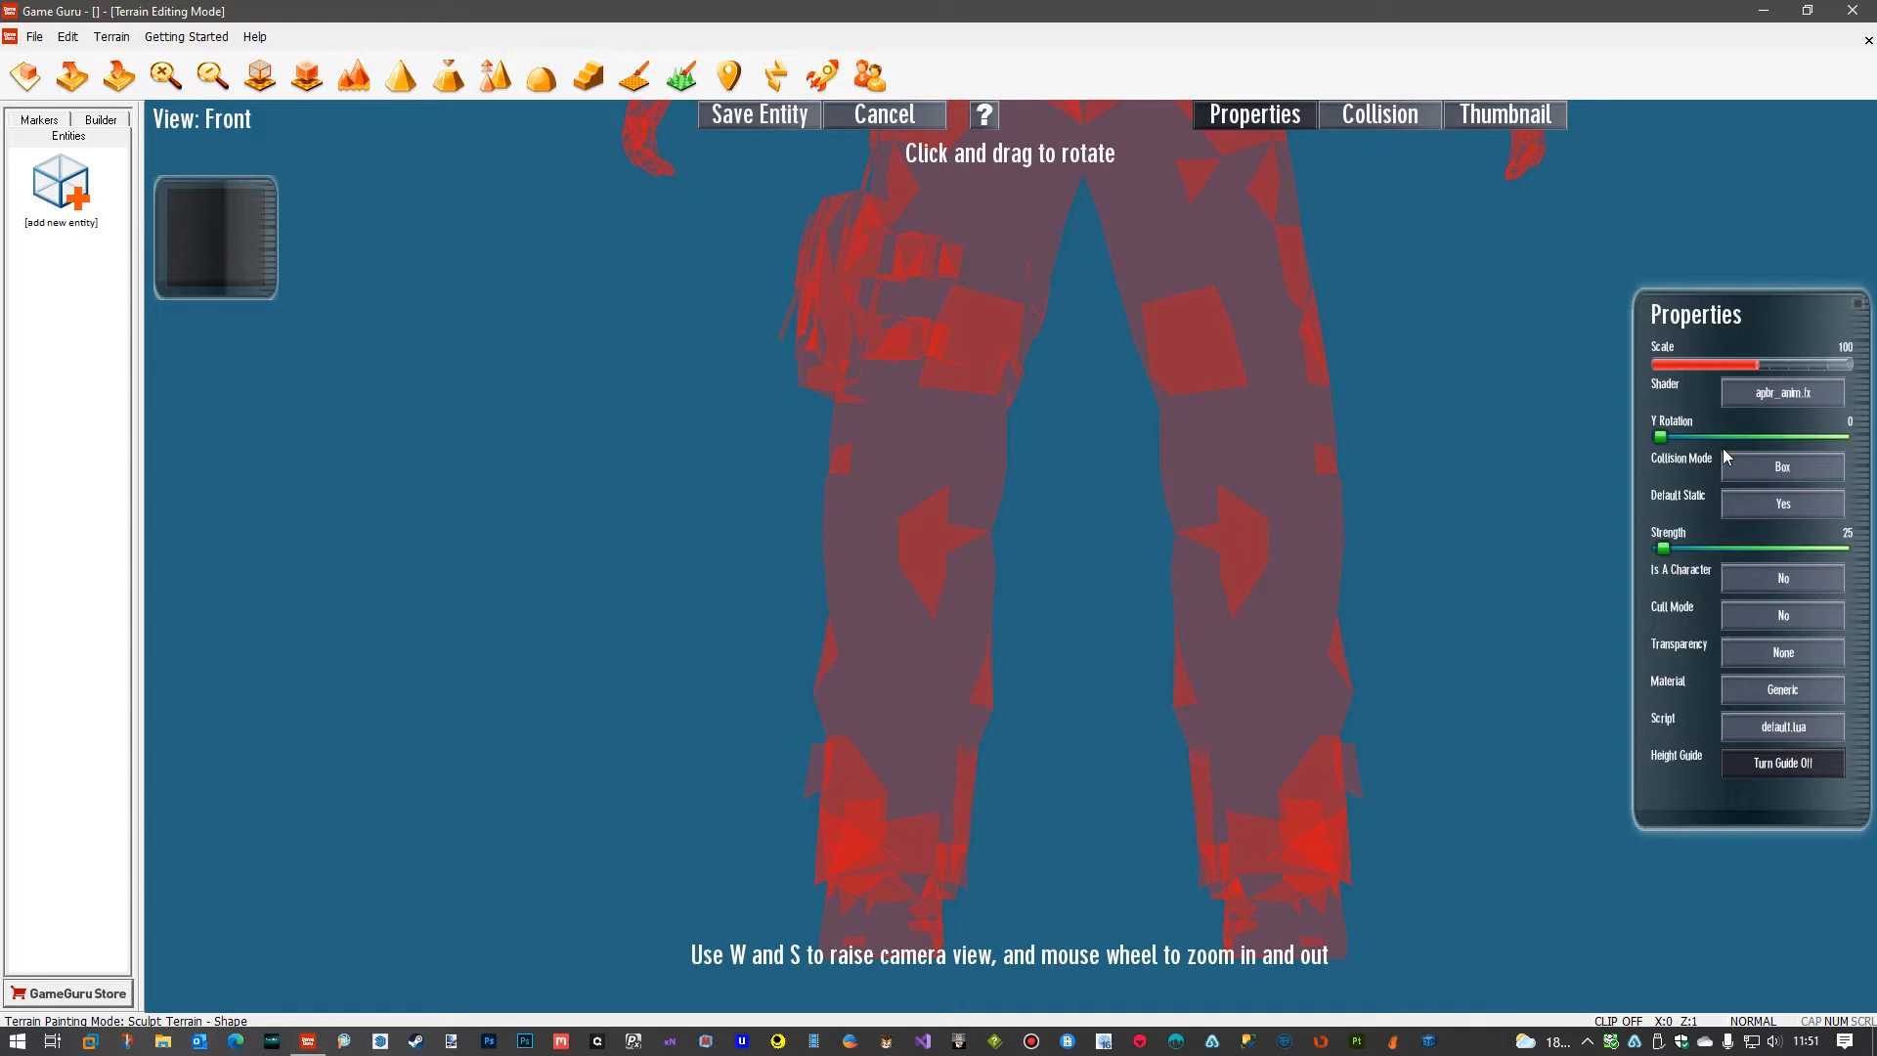
{"action": "left_click", "coordinate": [1776, 503]}
{"action": "left_click", "coordinate": [1758, 545]}
{"action": "left_click", "coordinate": [1769, 573]}
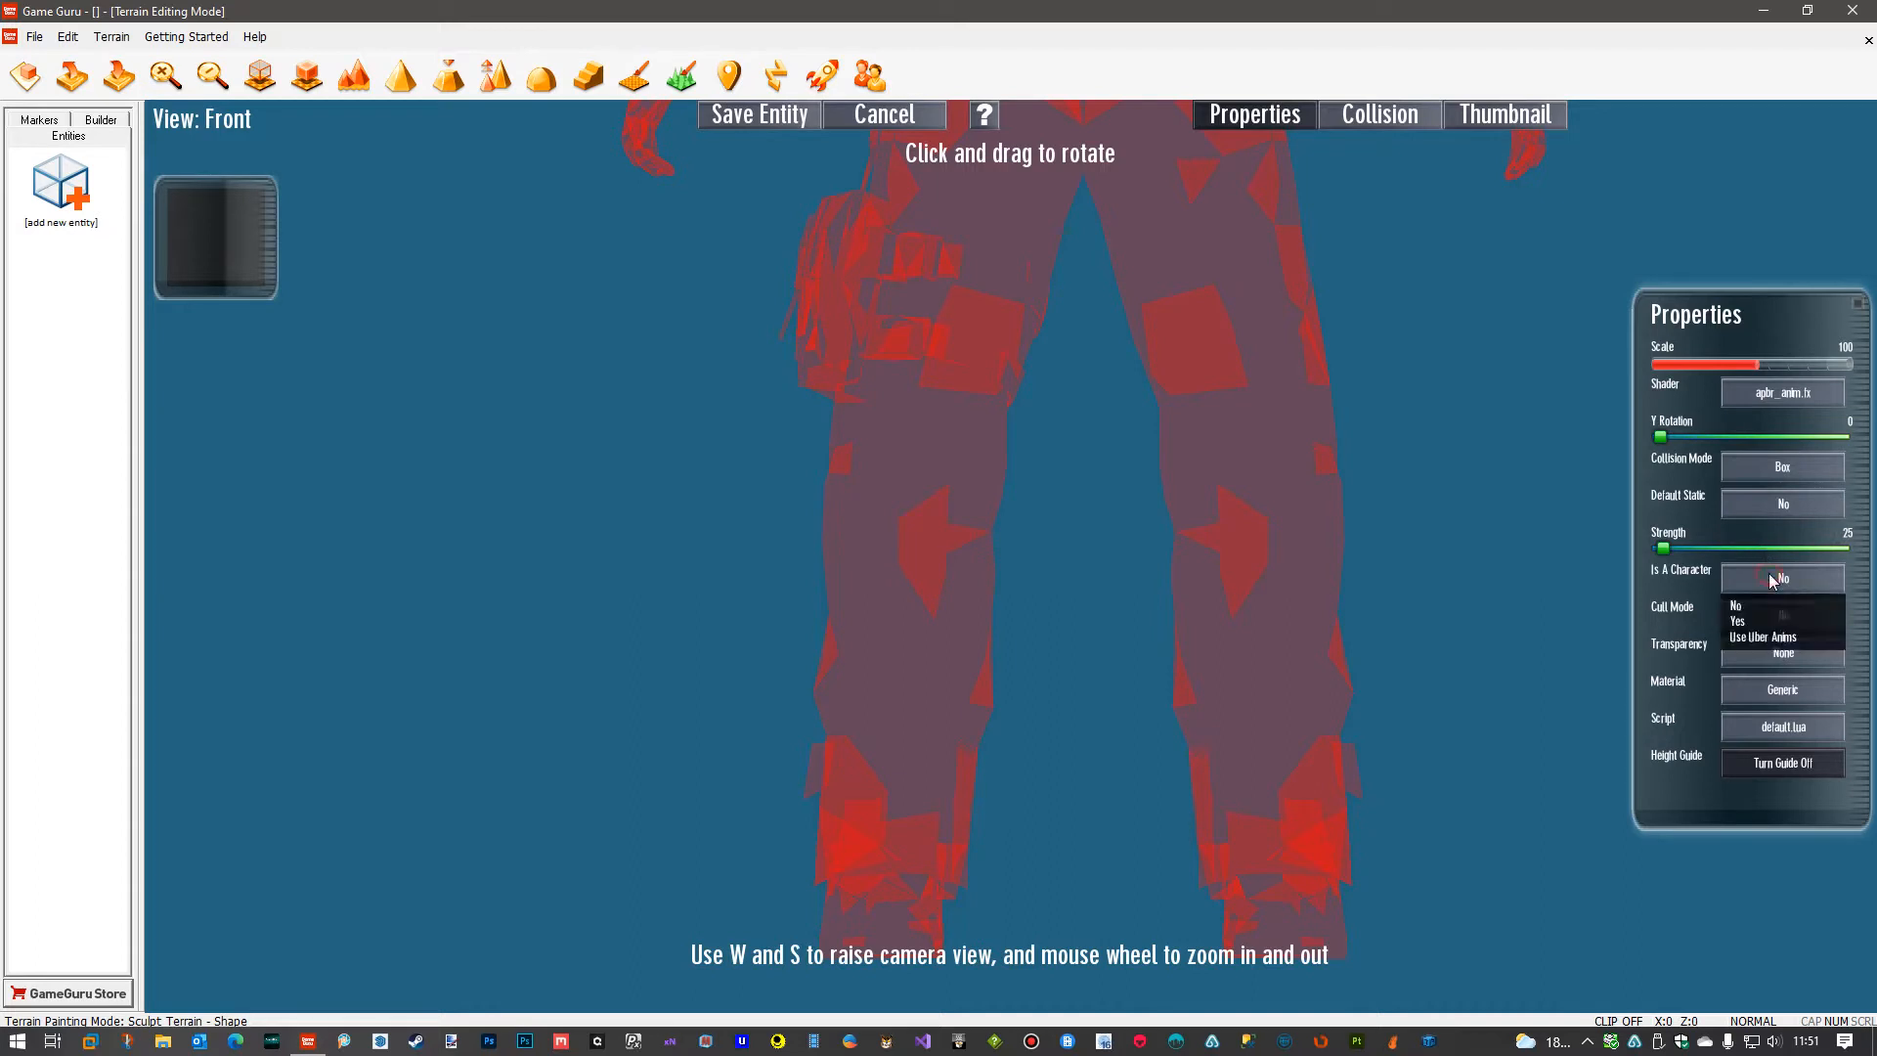
{"action": "left_click", "coordinate": [1745, 618]}
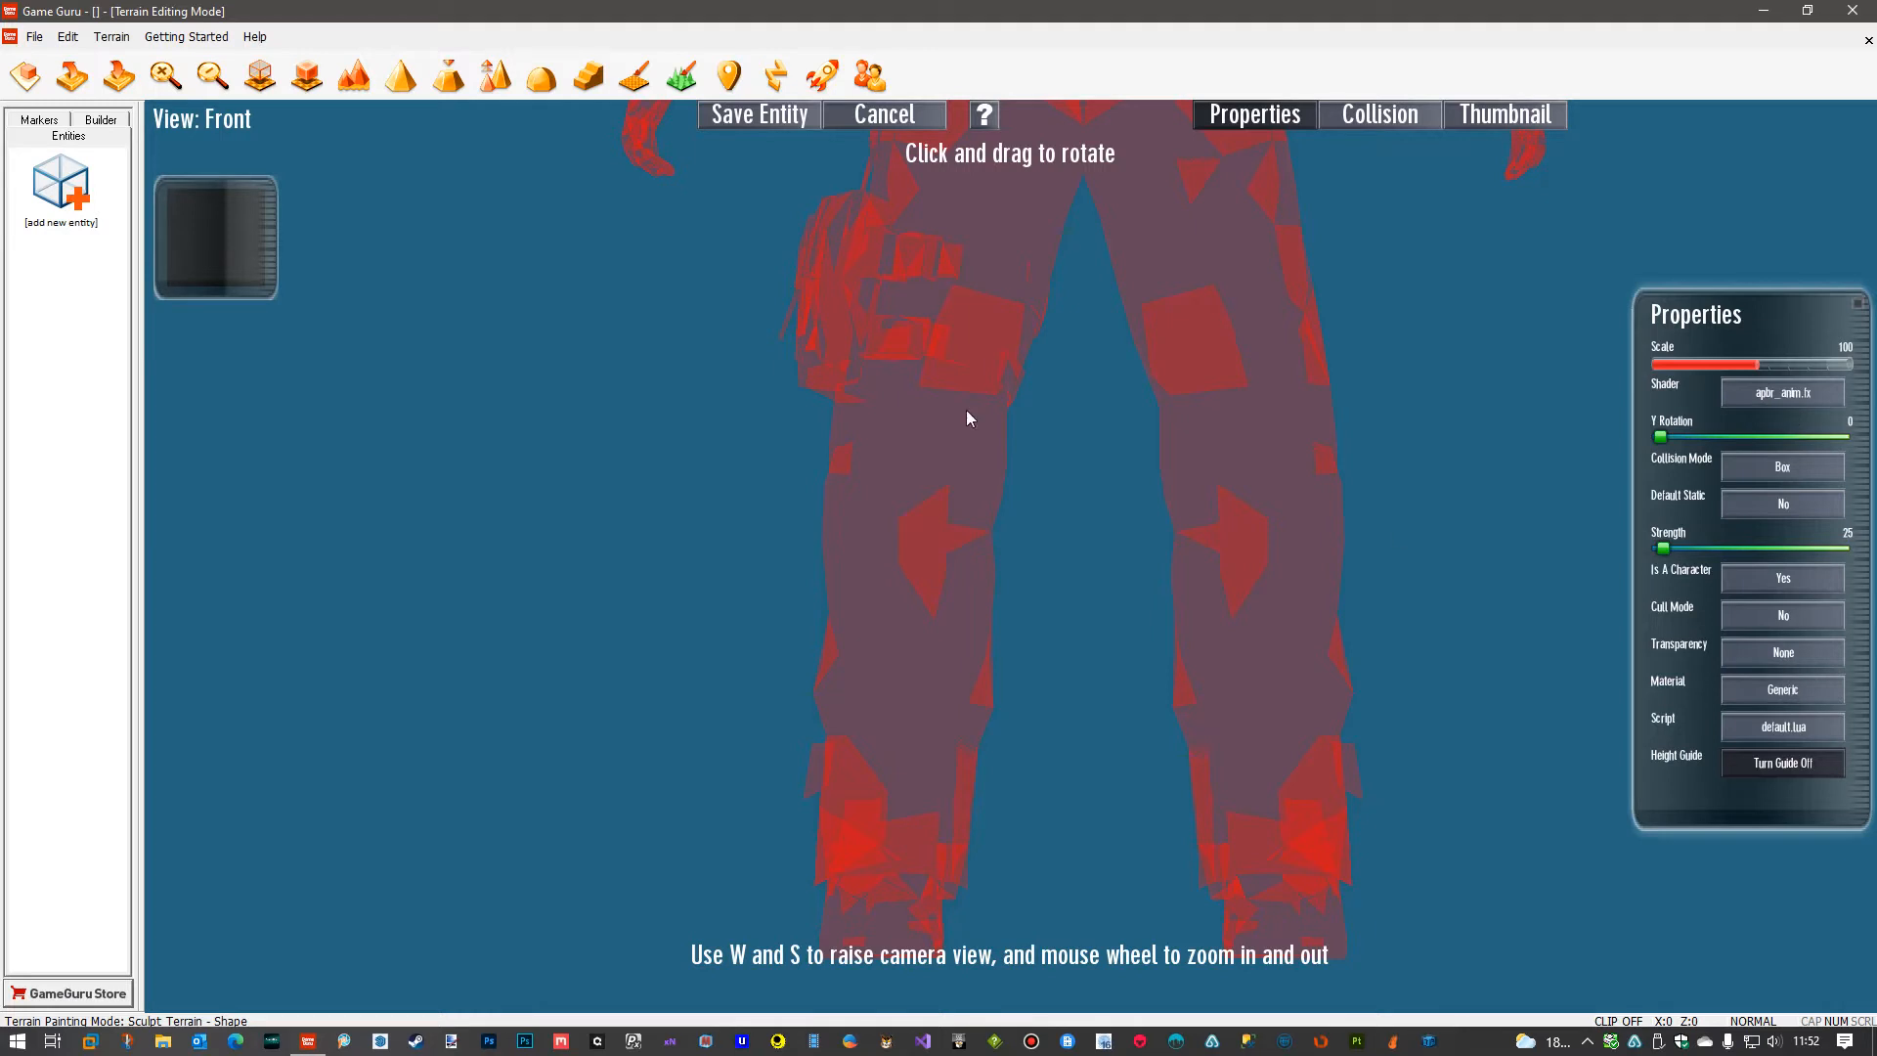
Load the DDS texture graphix_color.dds from the export folder into the entity's empty texture slot.
{"action": "left_click", "coordinate": [226, 239]}
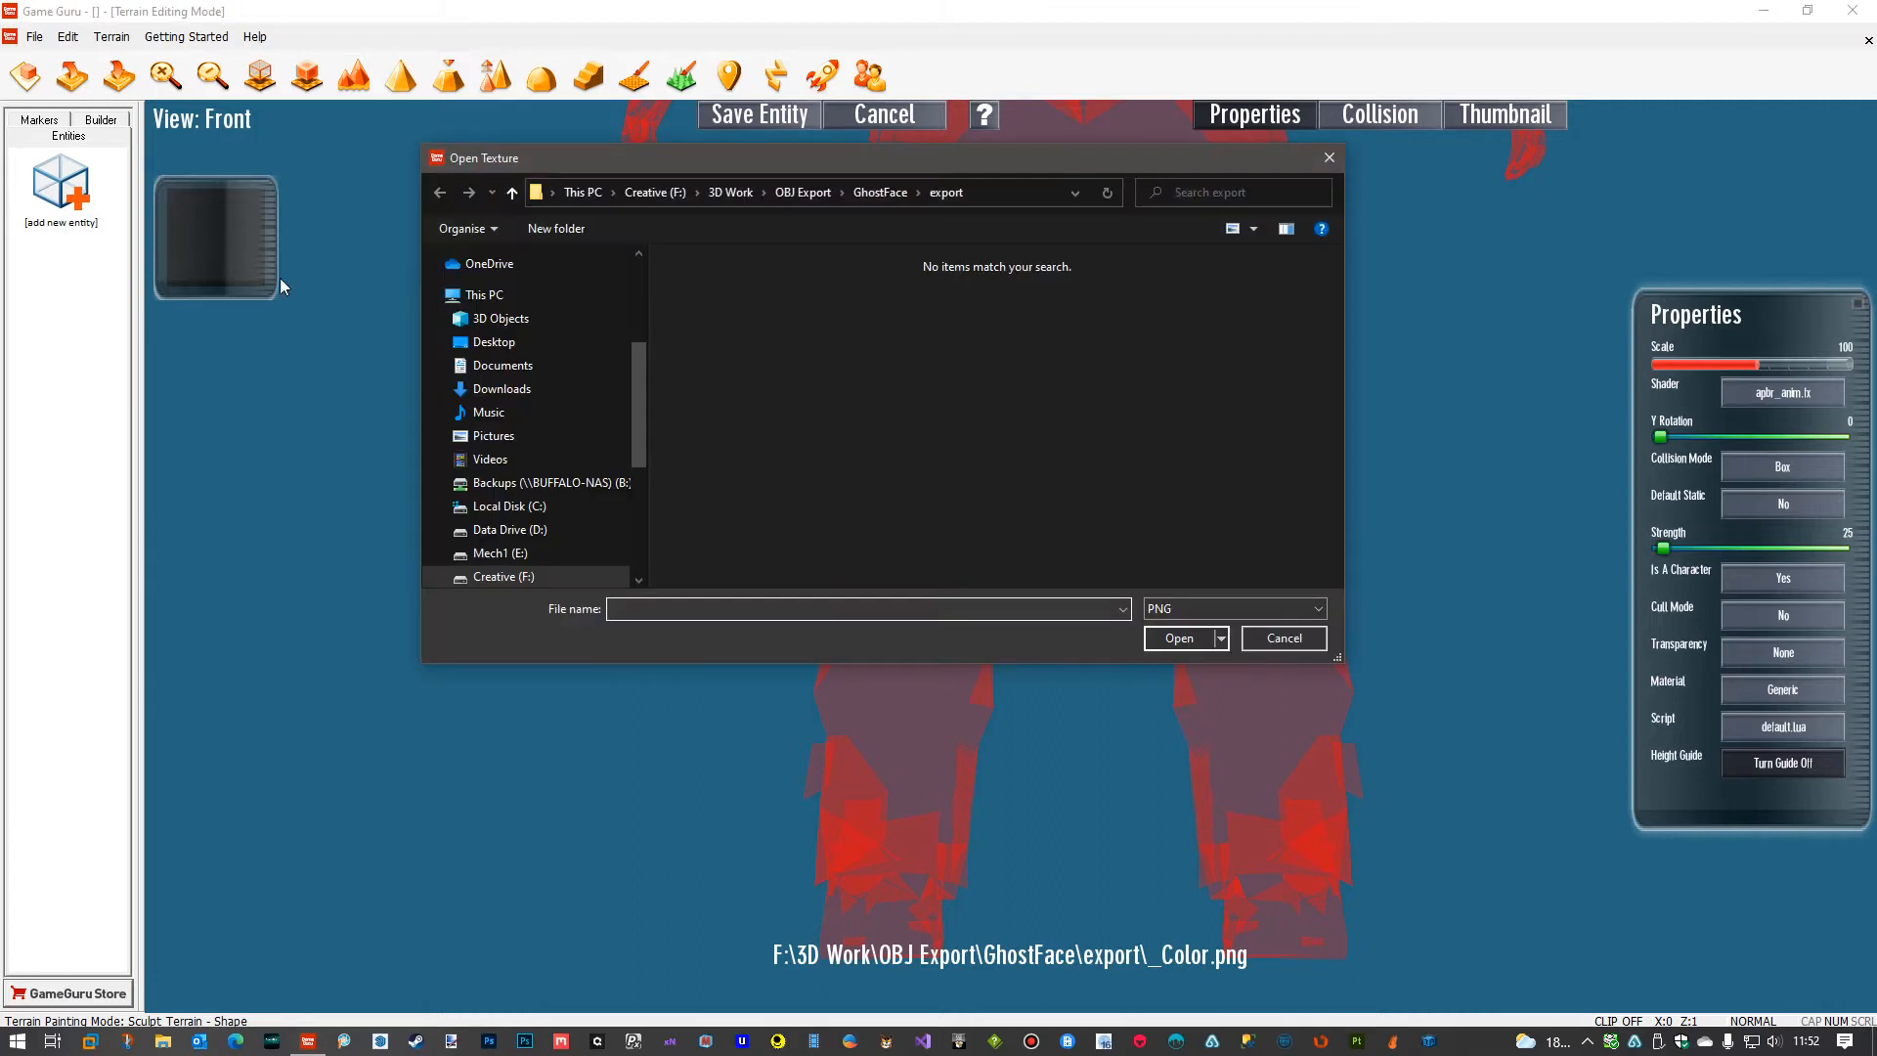
{"action": "left_click", "coordinate": [1319, 610]}
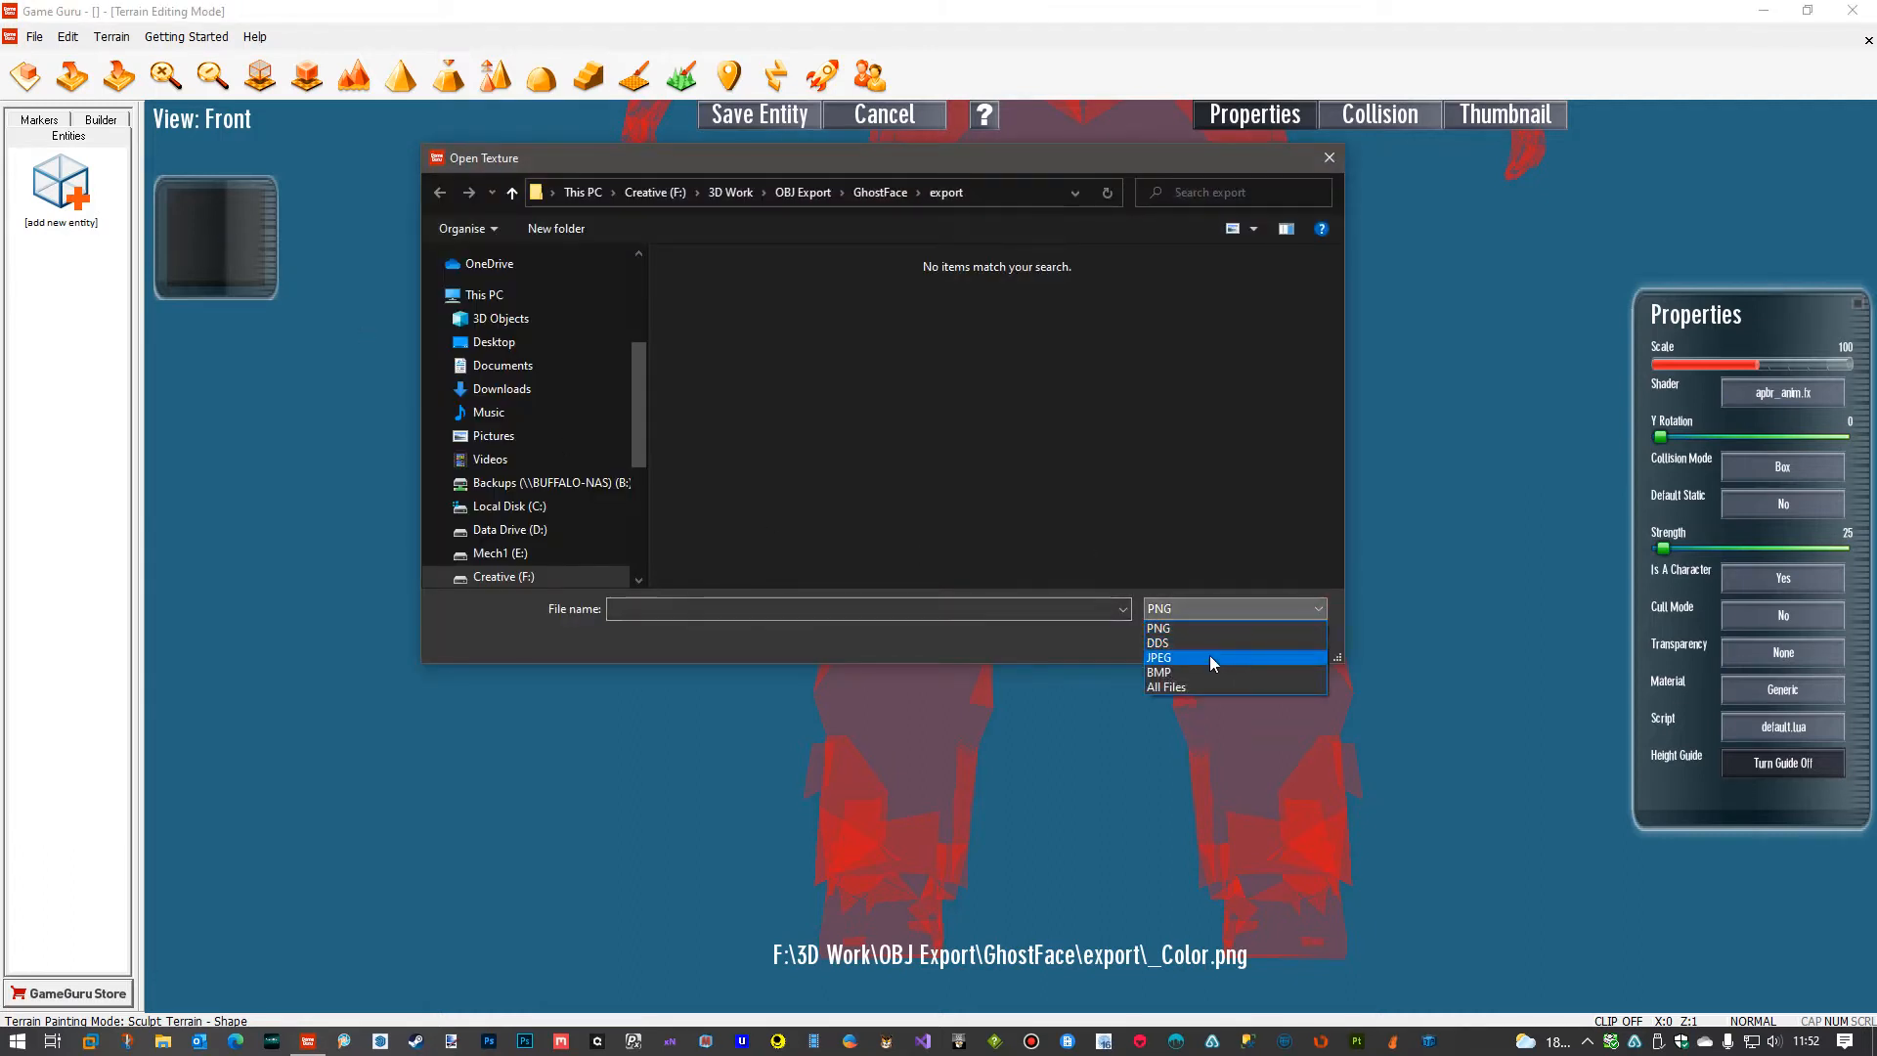
{"action": "left_click", "coordinate": [1203, 644]}
{"action": "left_click", "coordinate": [829, 303]}
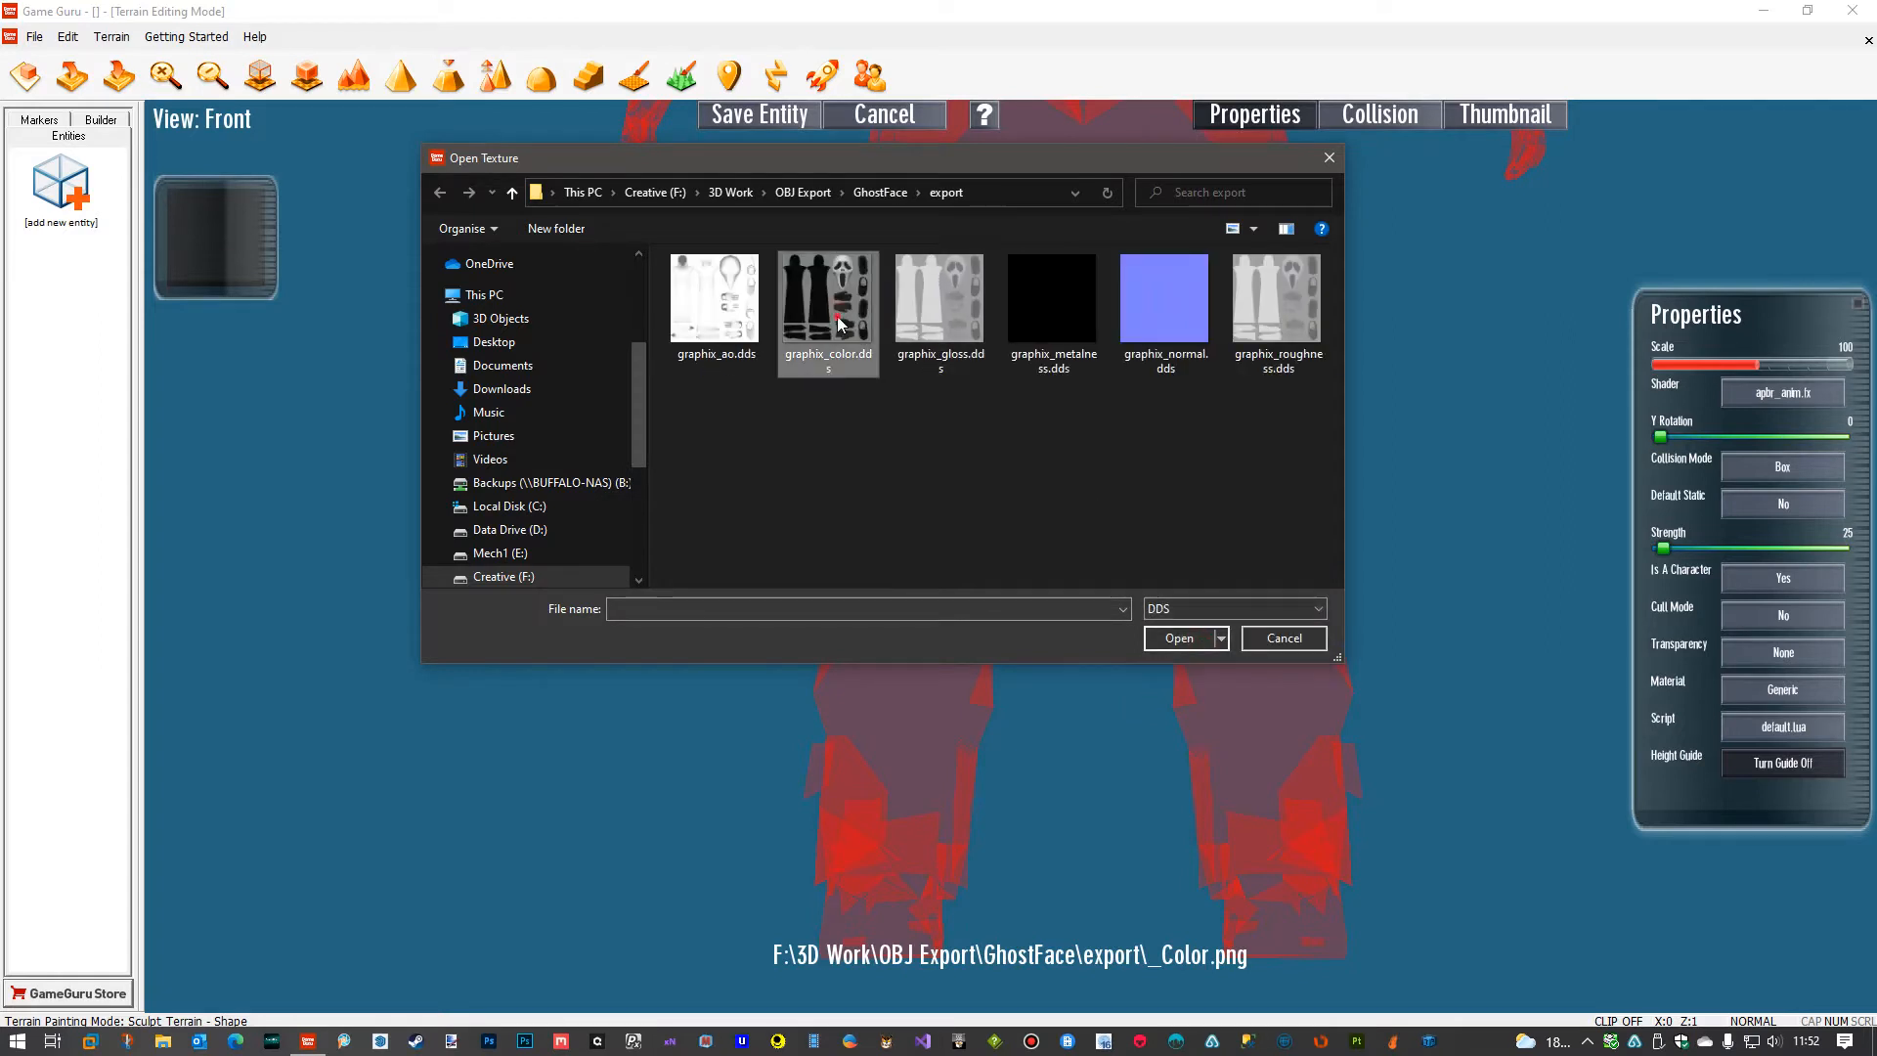
{"action": "left_click", "coordinate": [1170, 639]}
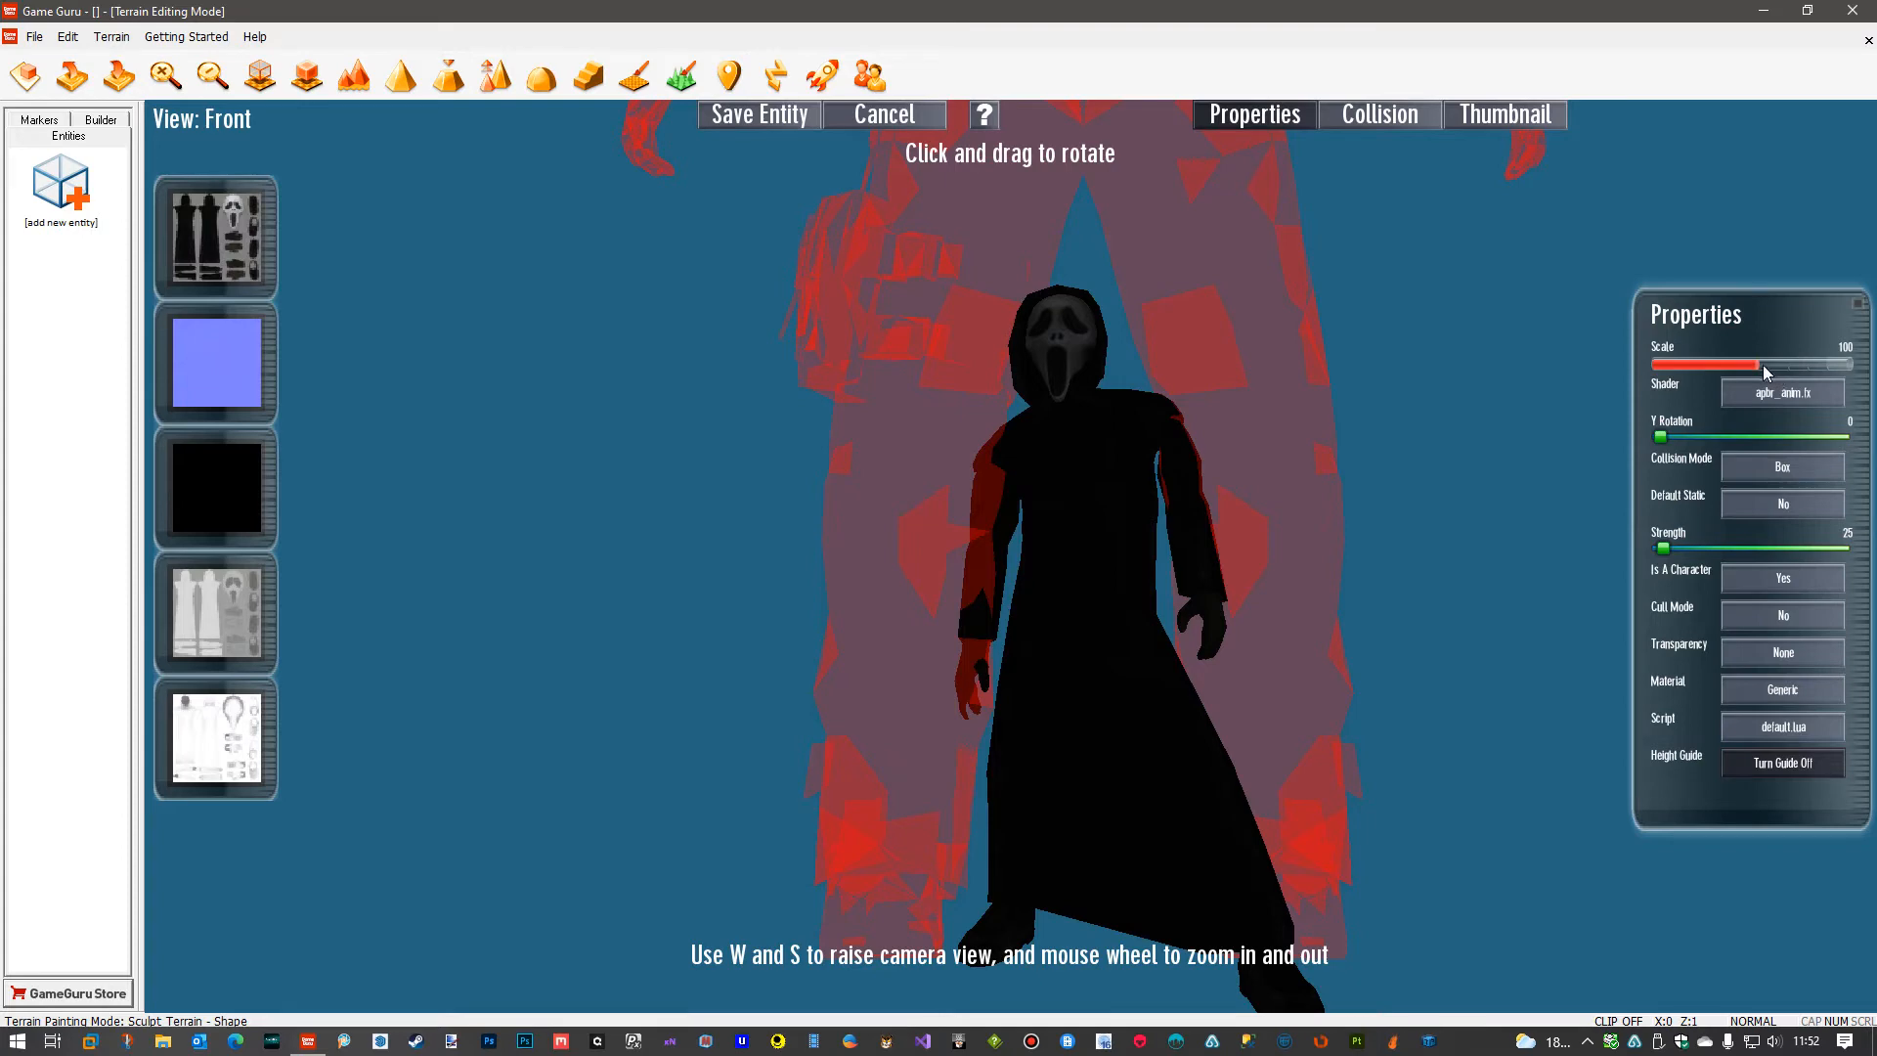
Set the entity's scale to 250 and start saving it, browsing to the Game Guru folder Files\entitybank\user.
{"action": "left_click_drag", "start_coordinate": [1758, 365], "coordinate": [1854, 368]}
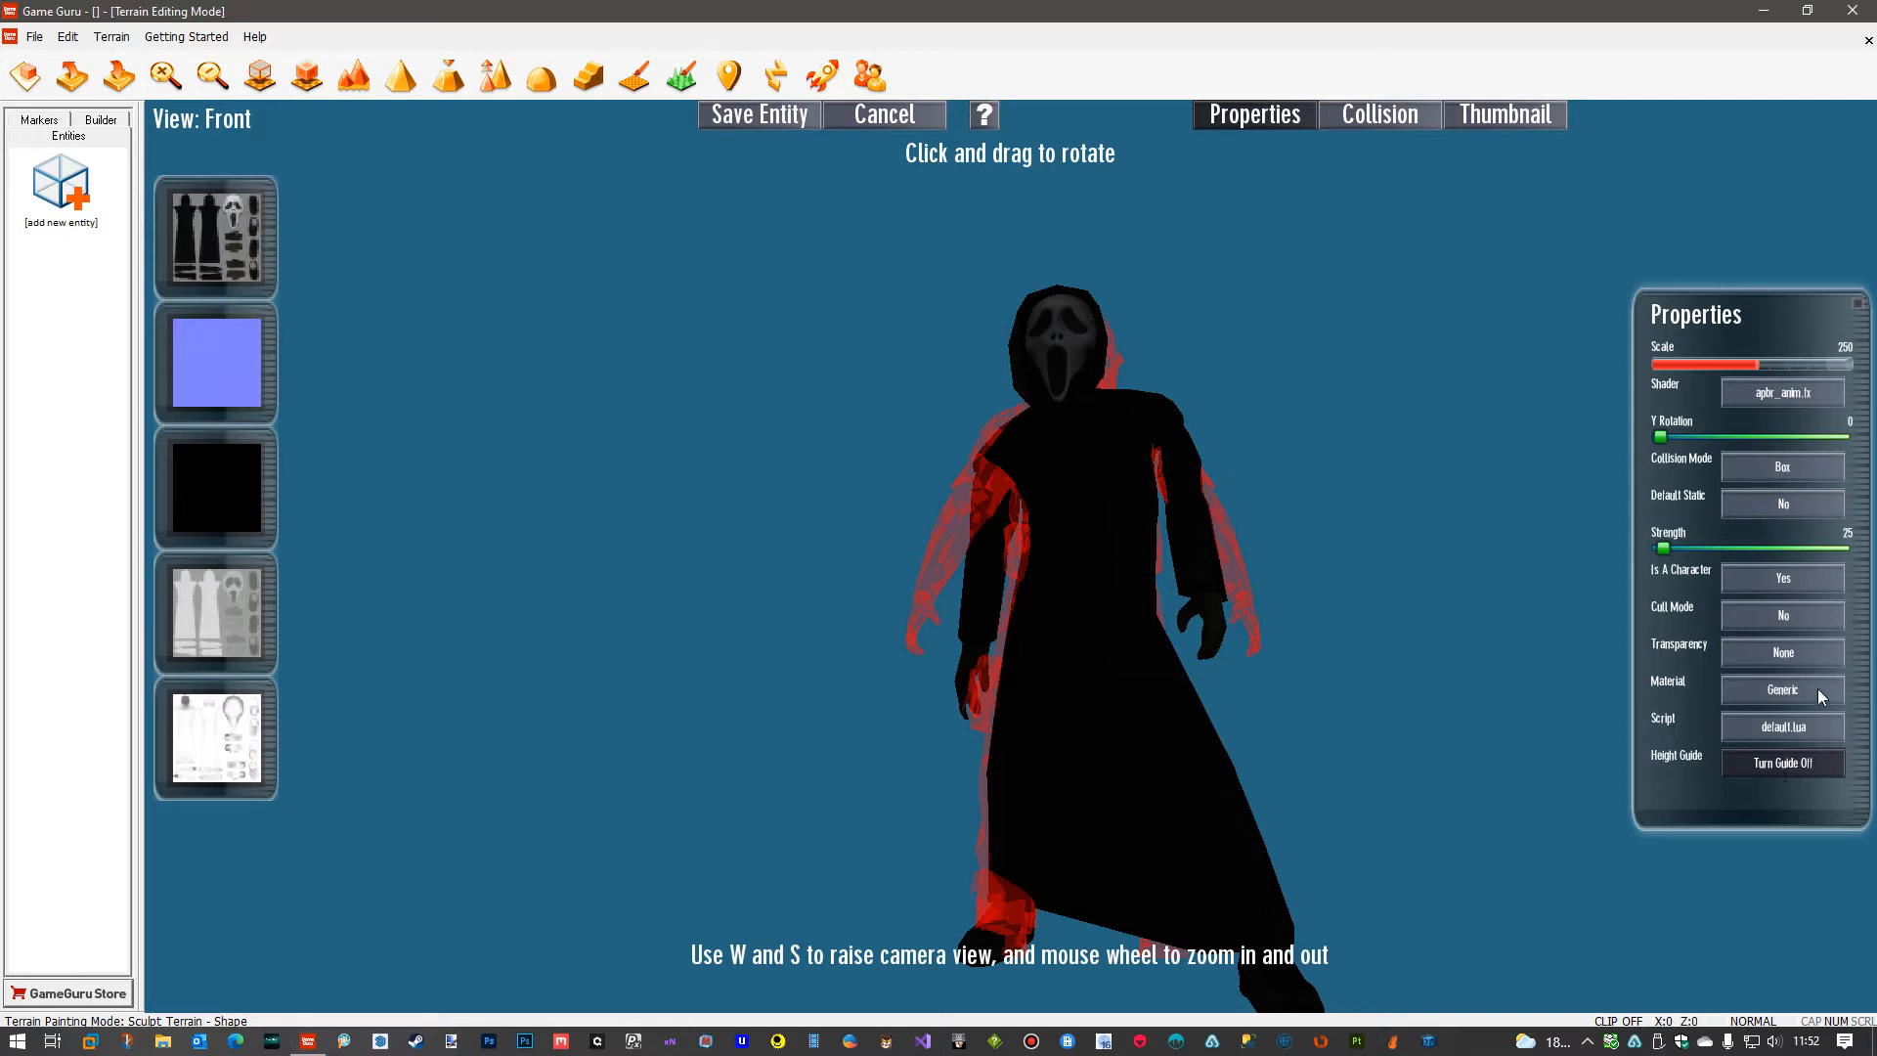
{"action": "left_click", "coordinate": [765, 117]}
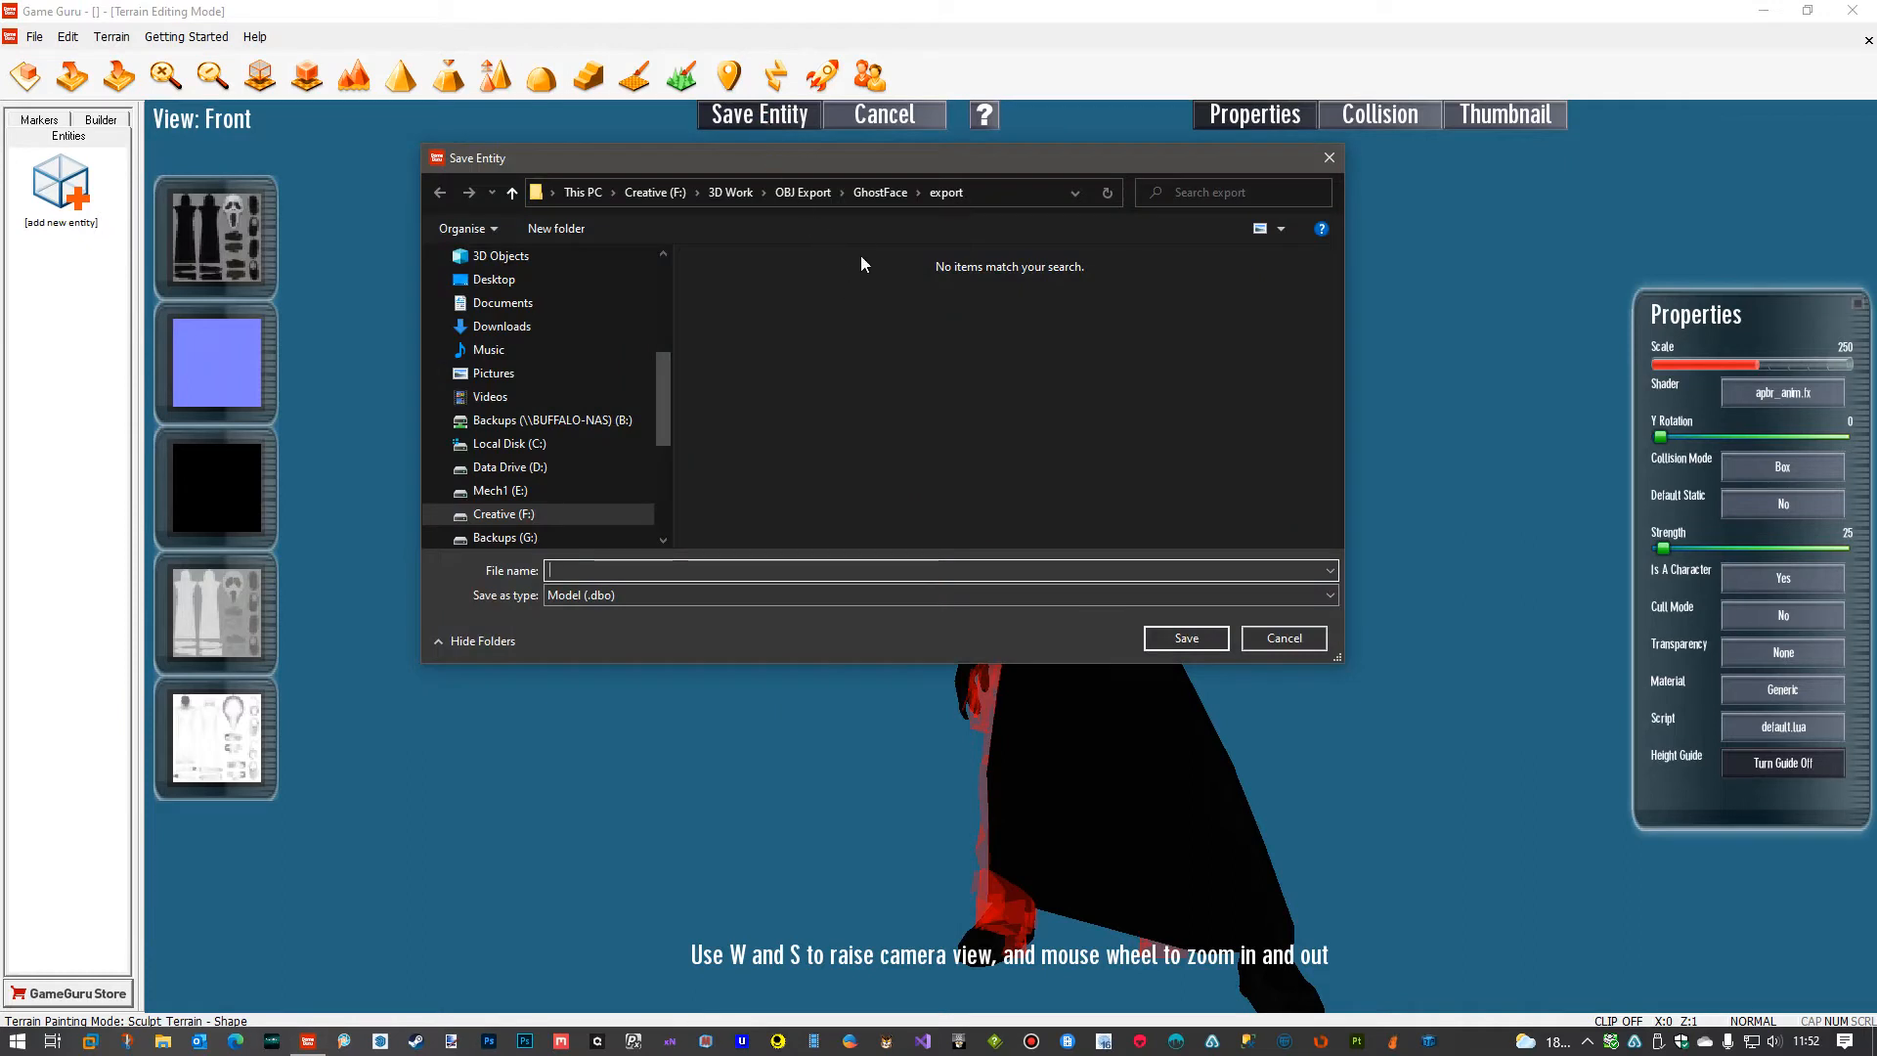
{"action": "left_click", "coordinate": [497, 282]}
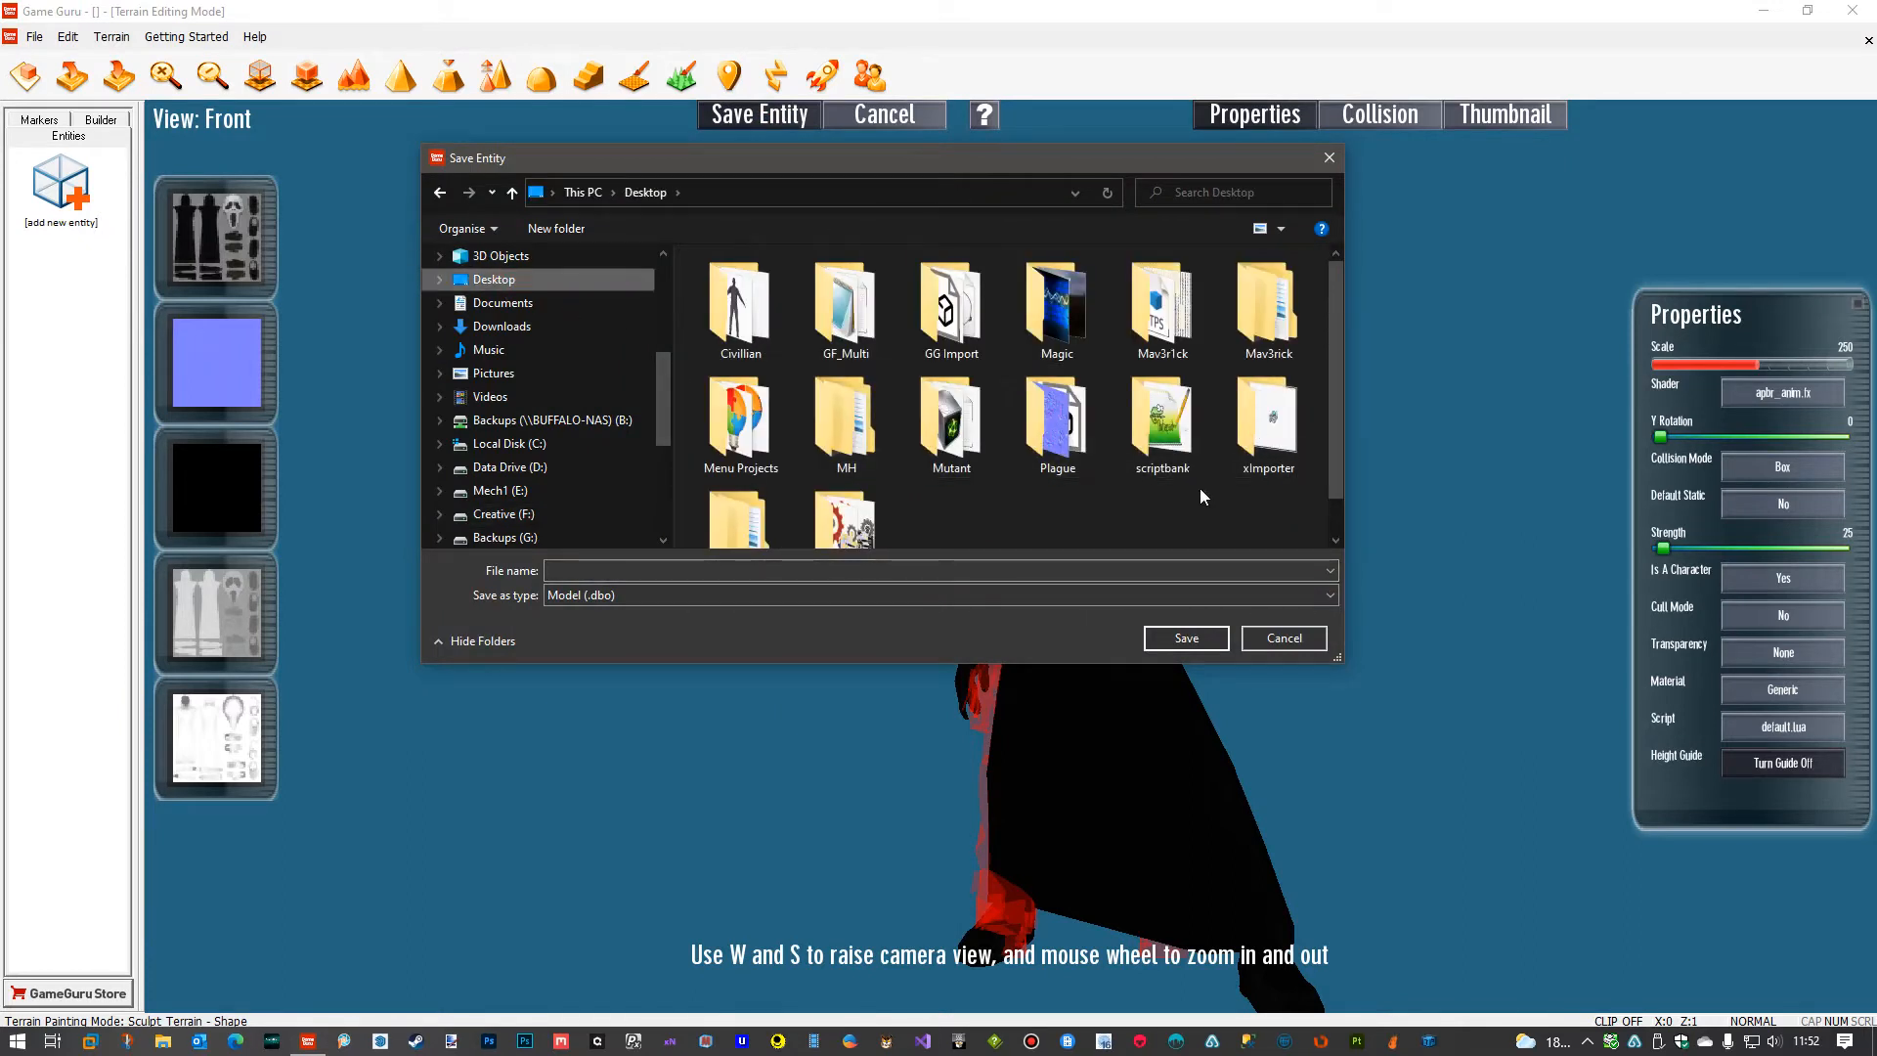
{"action": "scroll", "coordinate": [1083, 462], "scroll_direction": "down", "scroll_amount": 1}
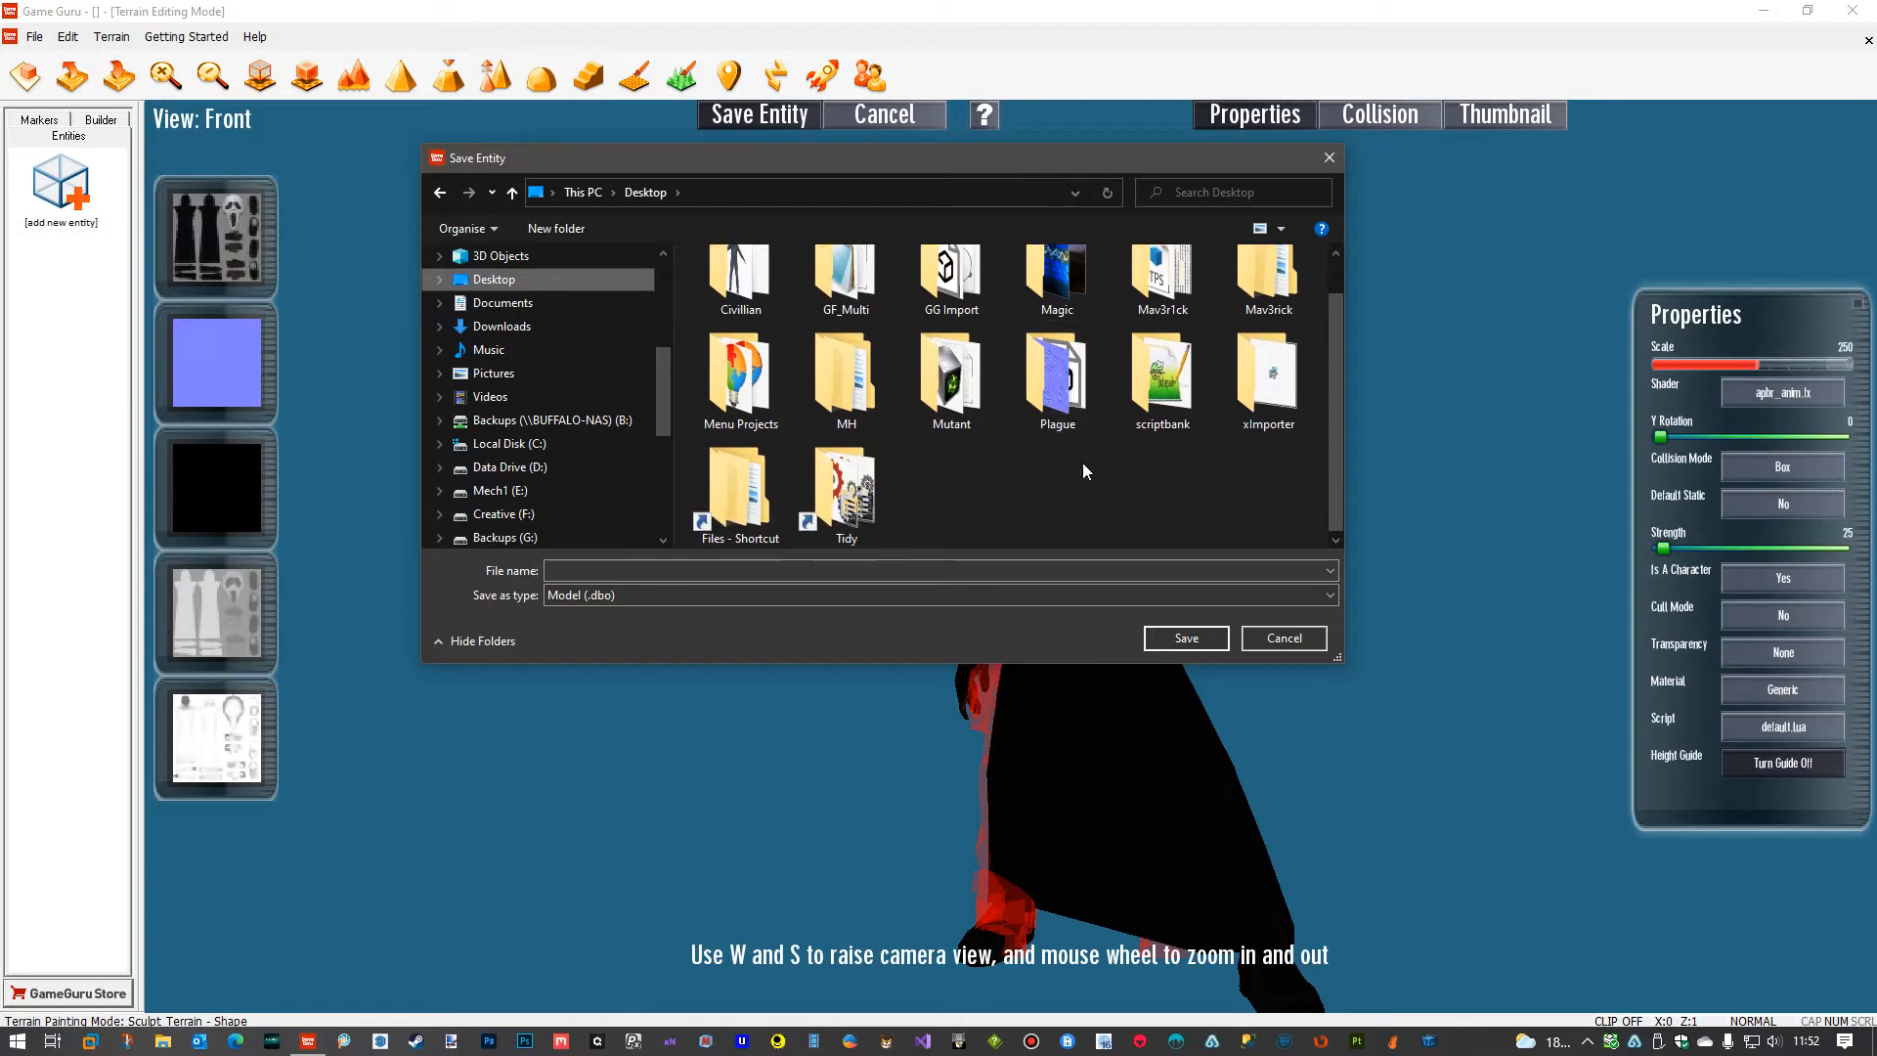
{"action": "double_click", "coordinate": [781, 505]}
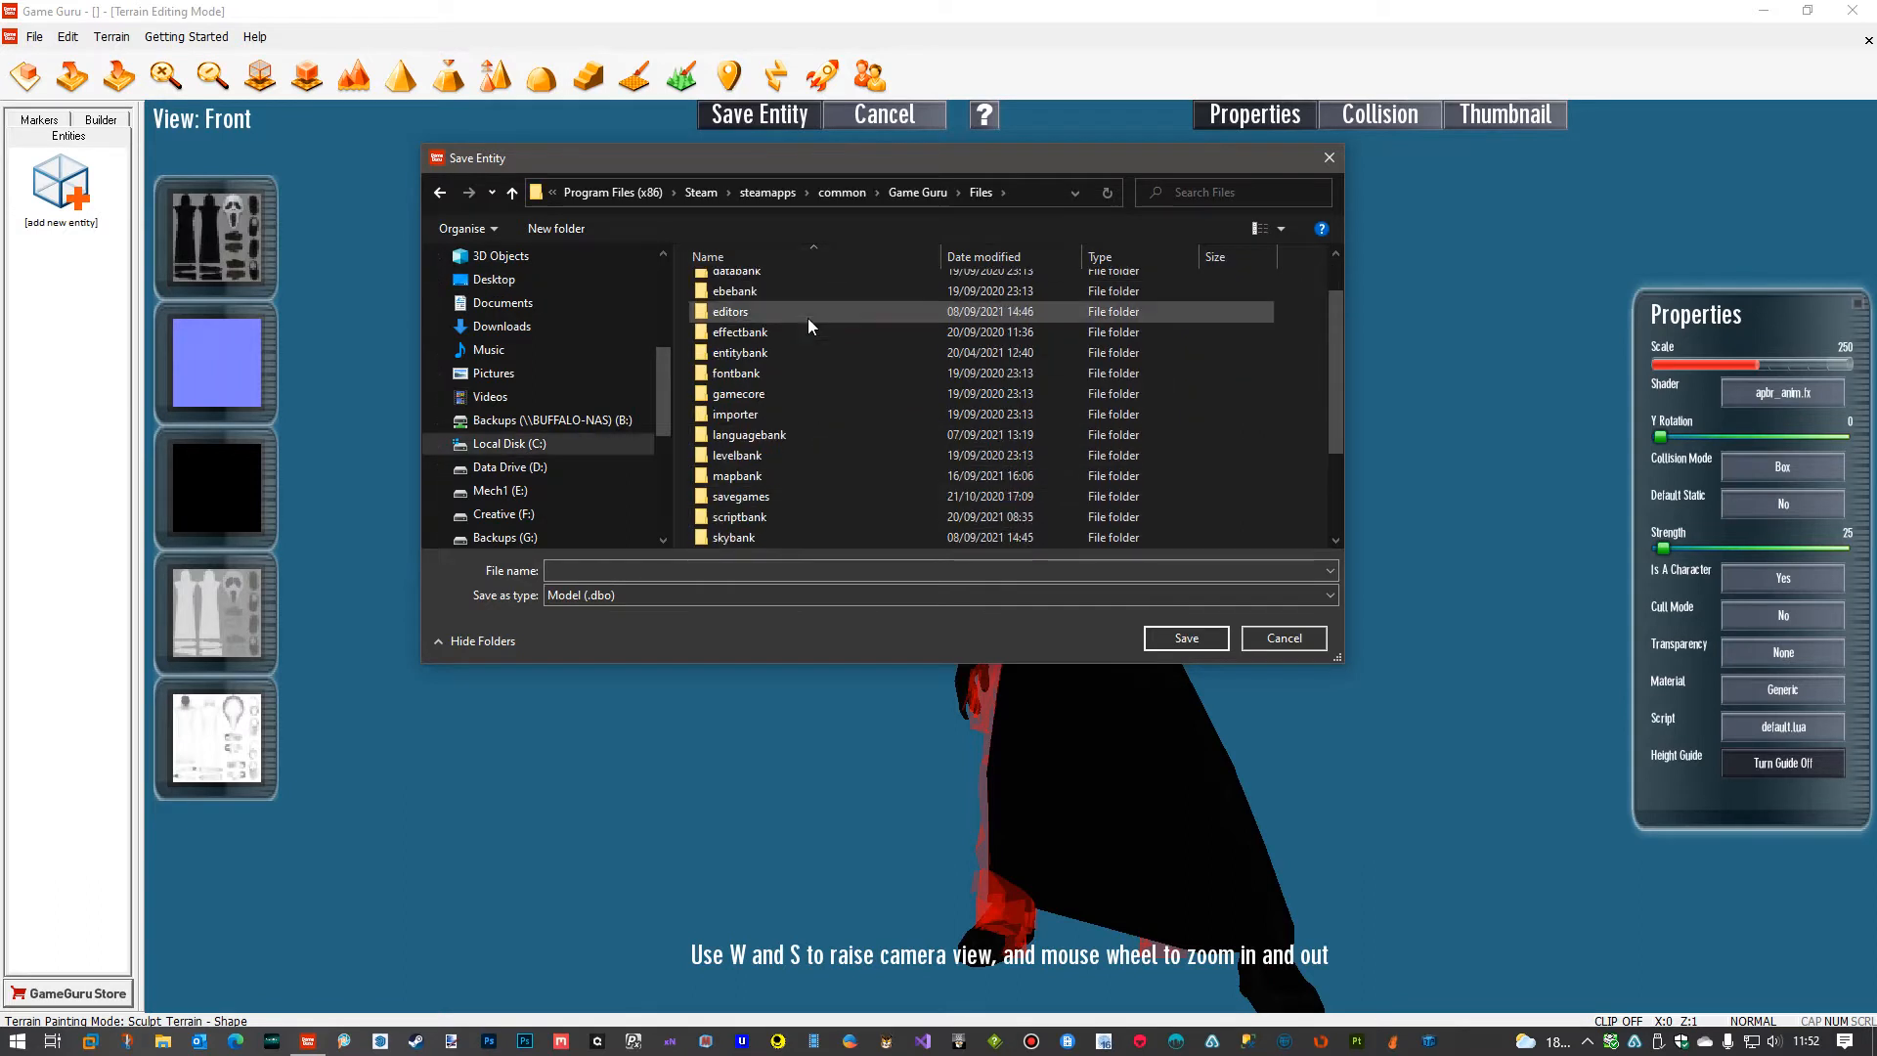
{"action": "double_click", "coordinate": [772, 353]}
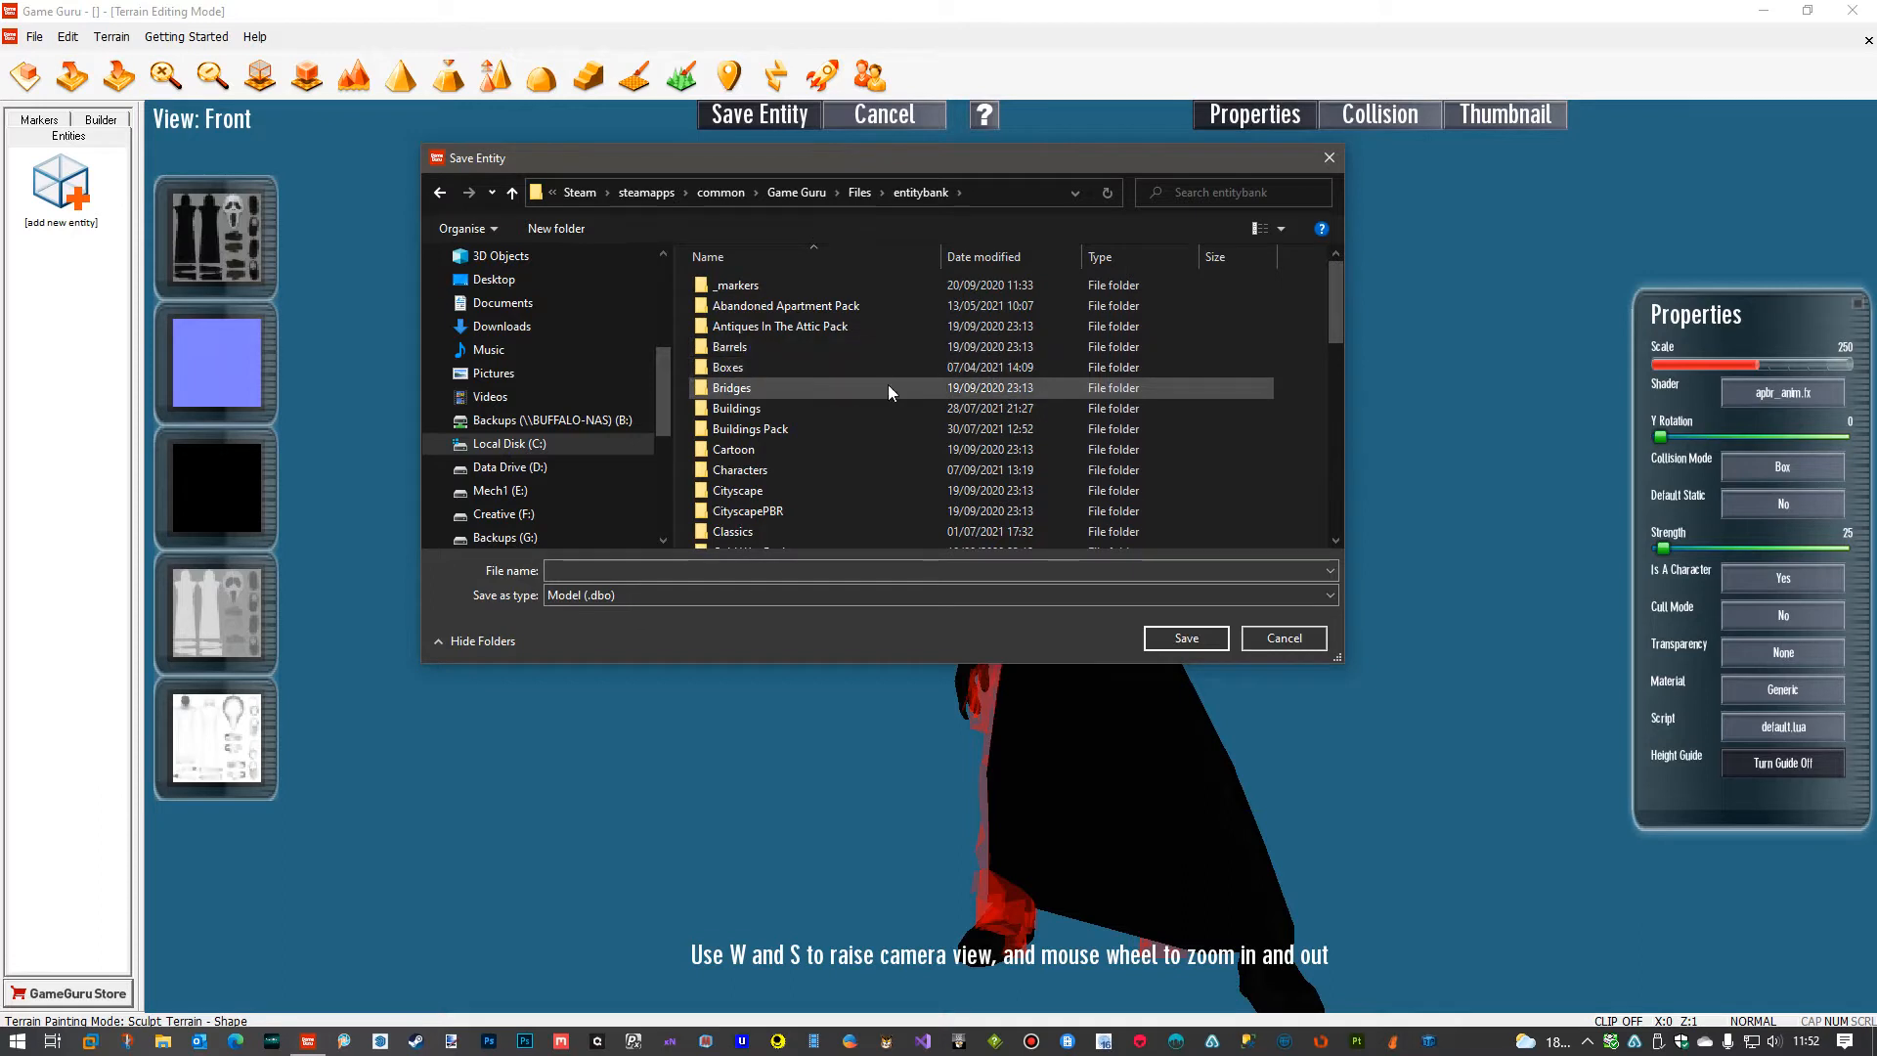
{"action": "scroll", "coordinate": [982, 372], "scroll_direction": "down", "scroll_amount": 10}
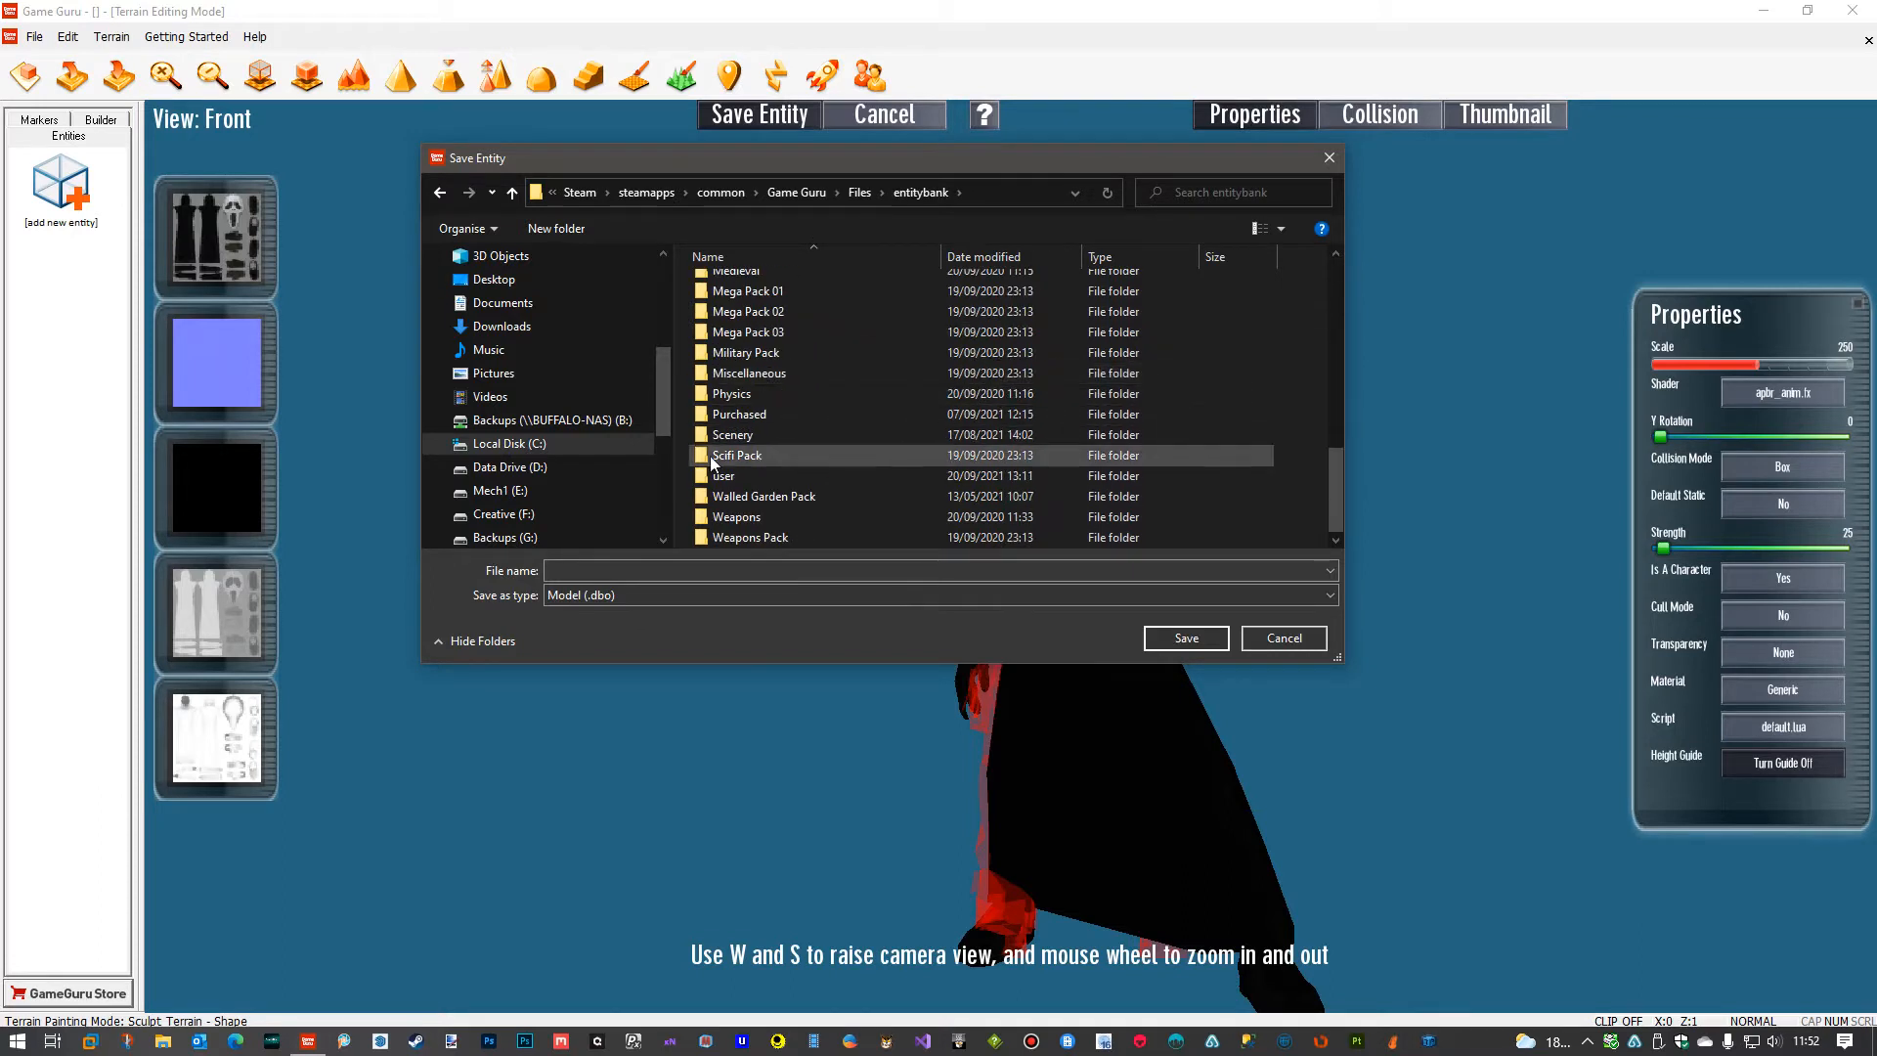
{"action": "double_click", "coordinate": [719, 475]}
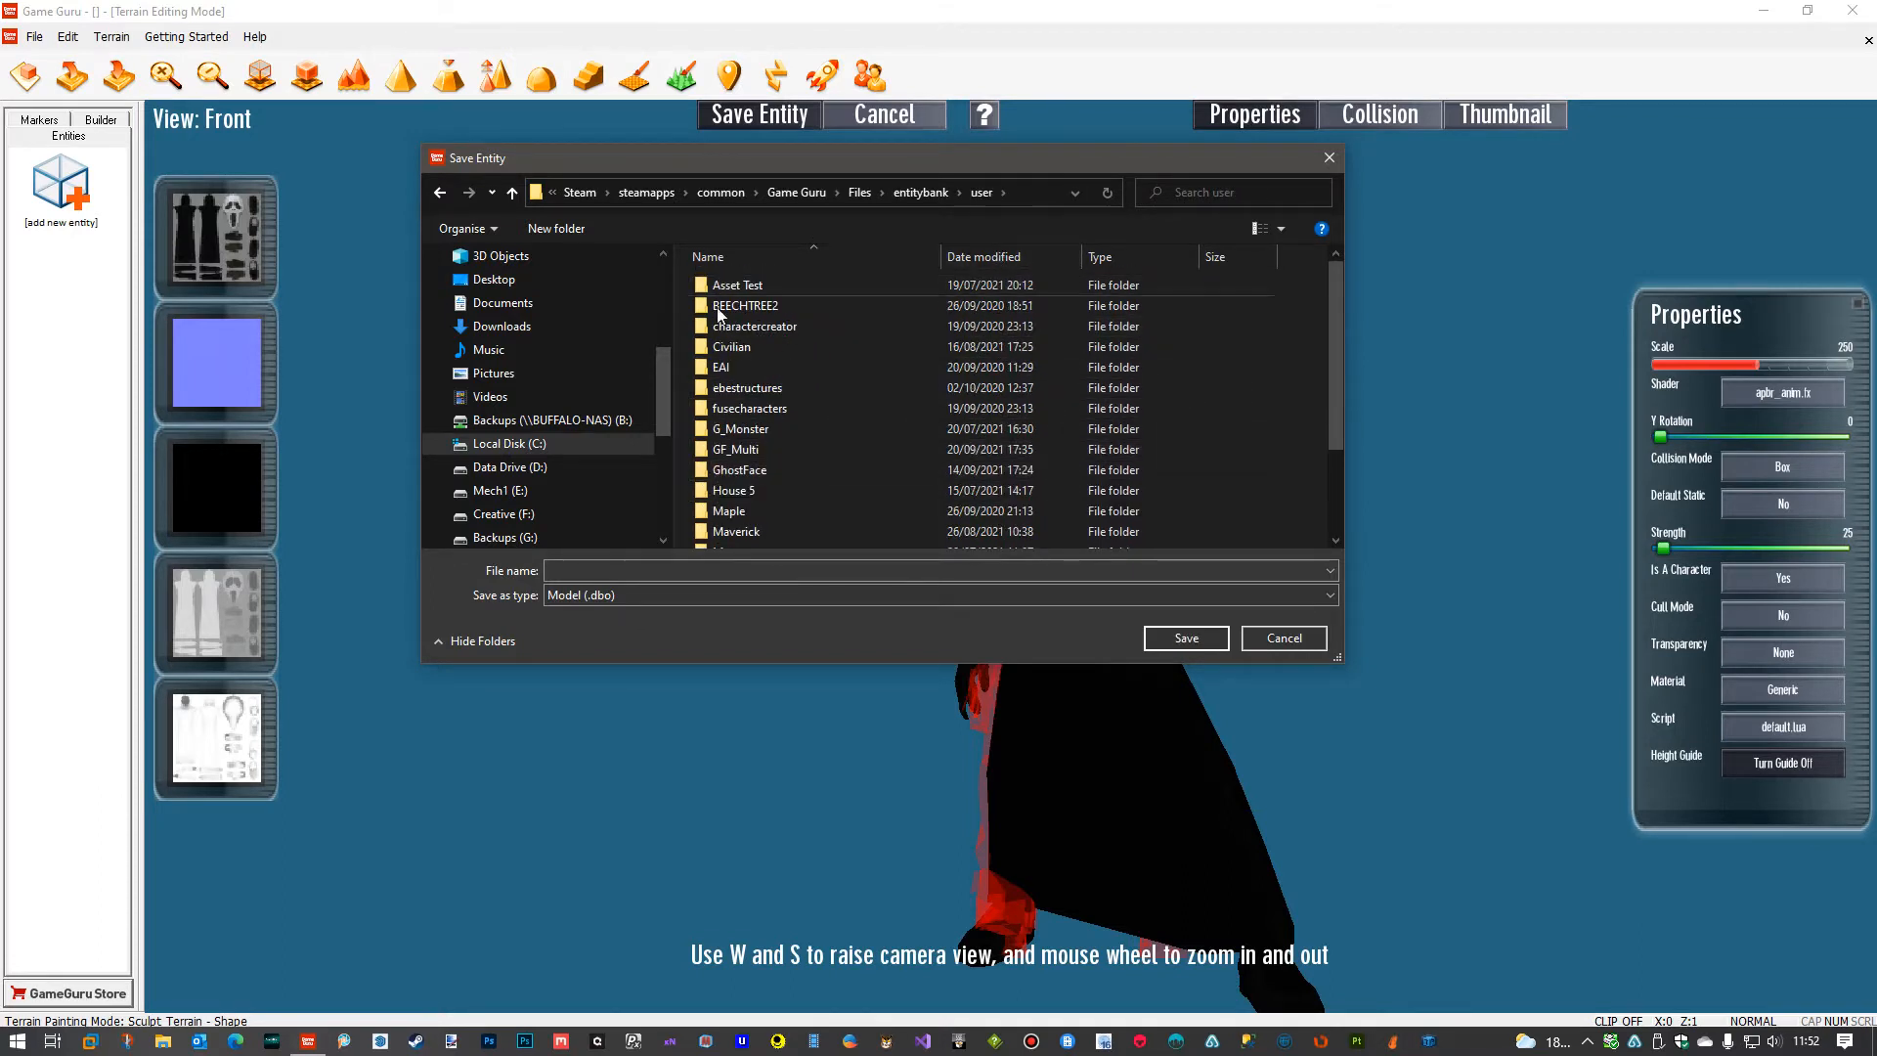
Create a new folder named test2 inside entitybank\user and open it as the save location.
{"action": "left_click", "coordinate": [577, 233]}
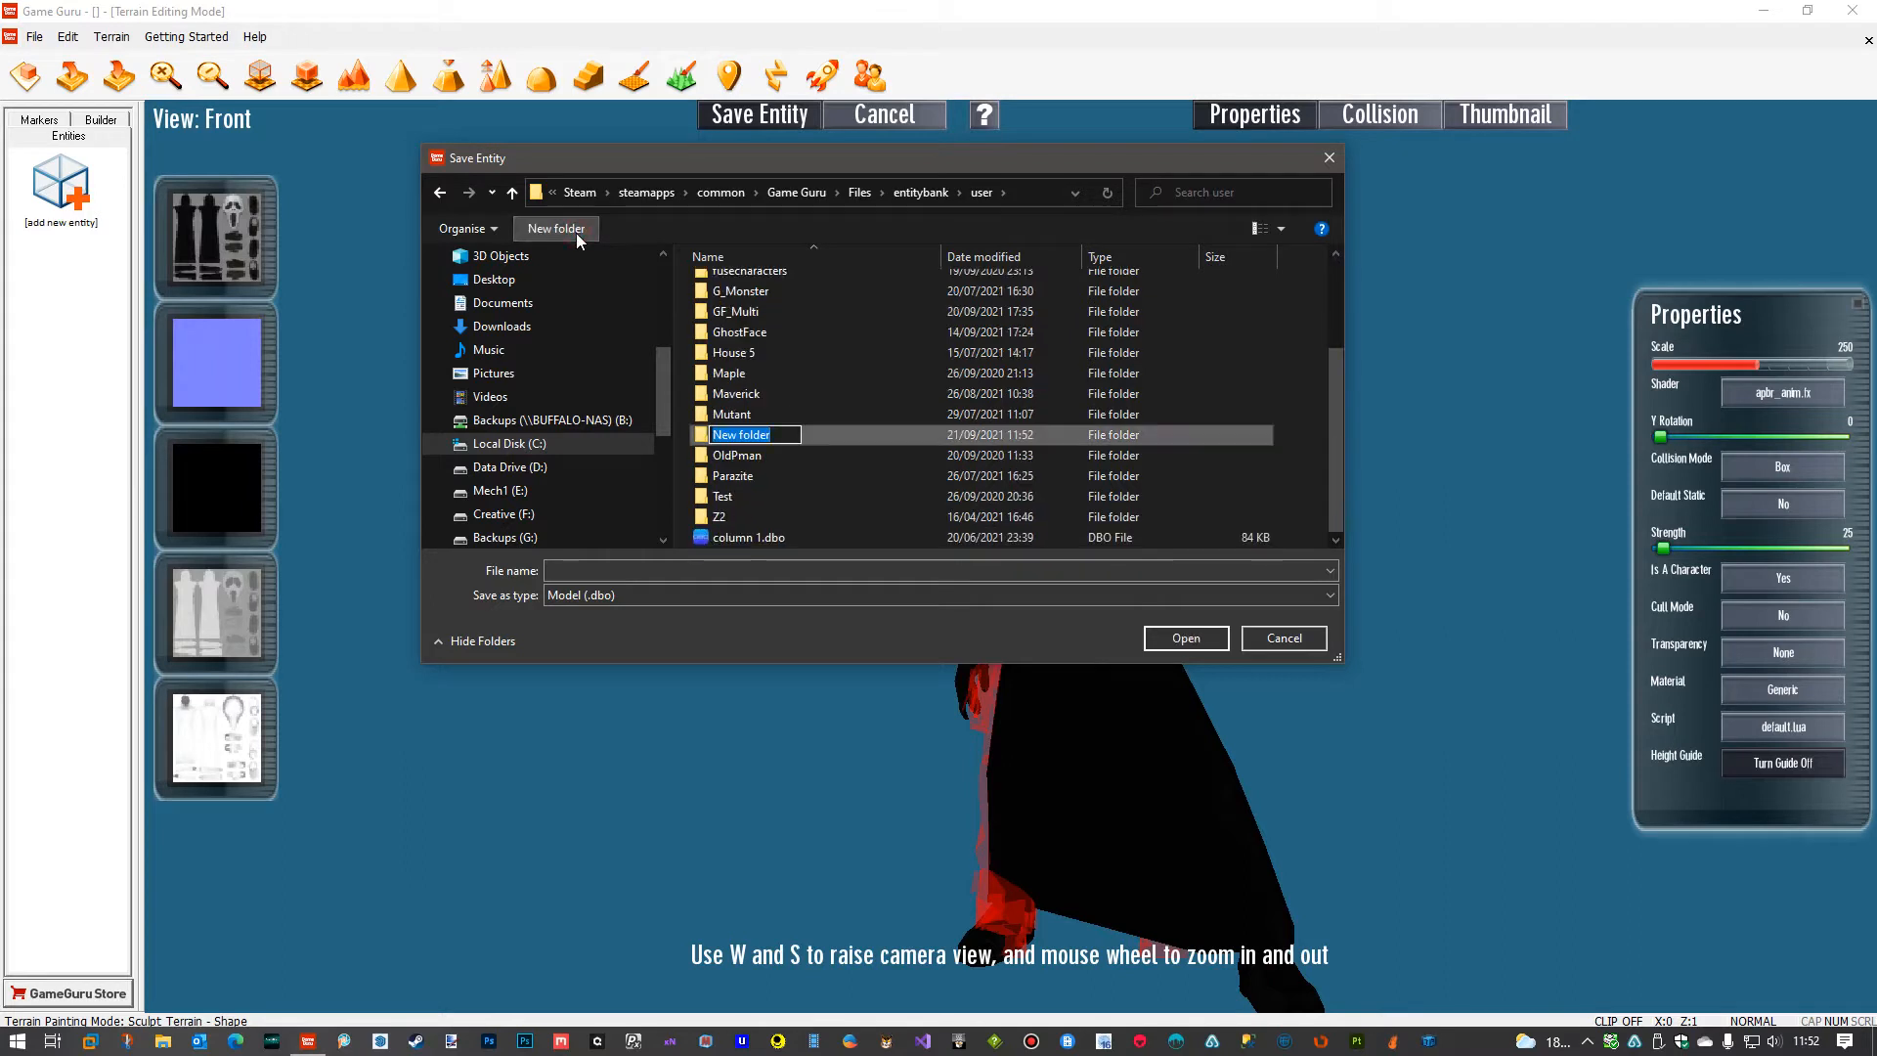
{"action": "type", "text": "test"}
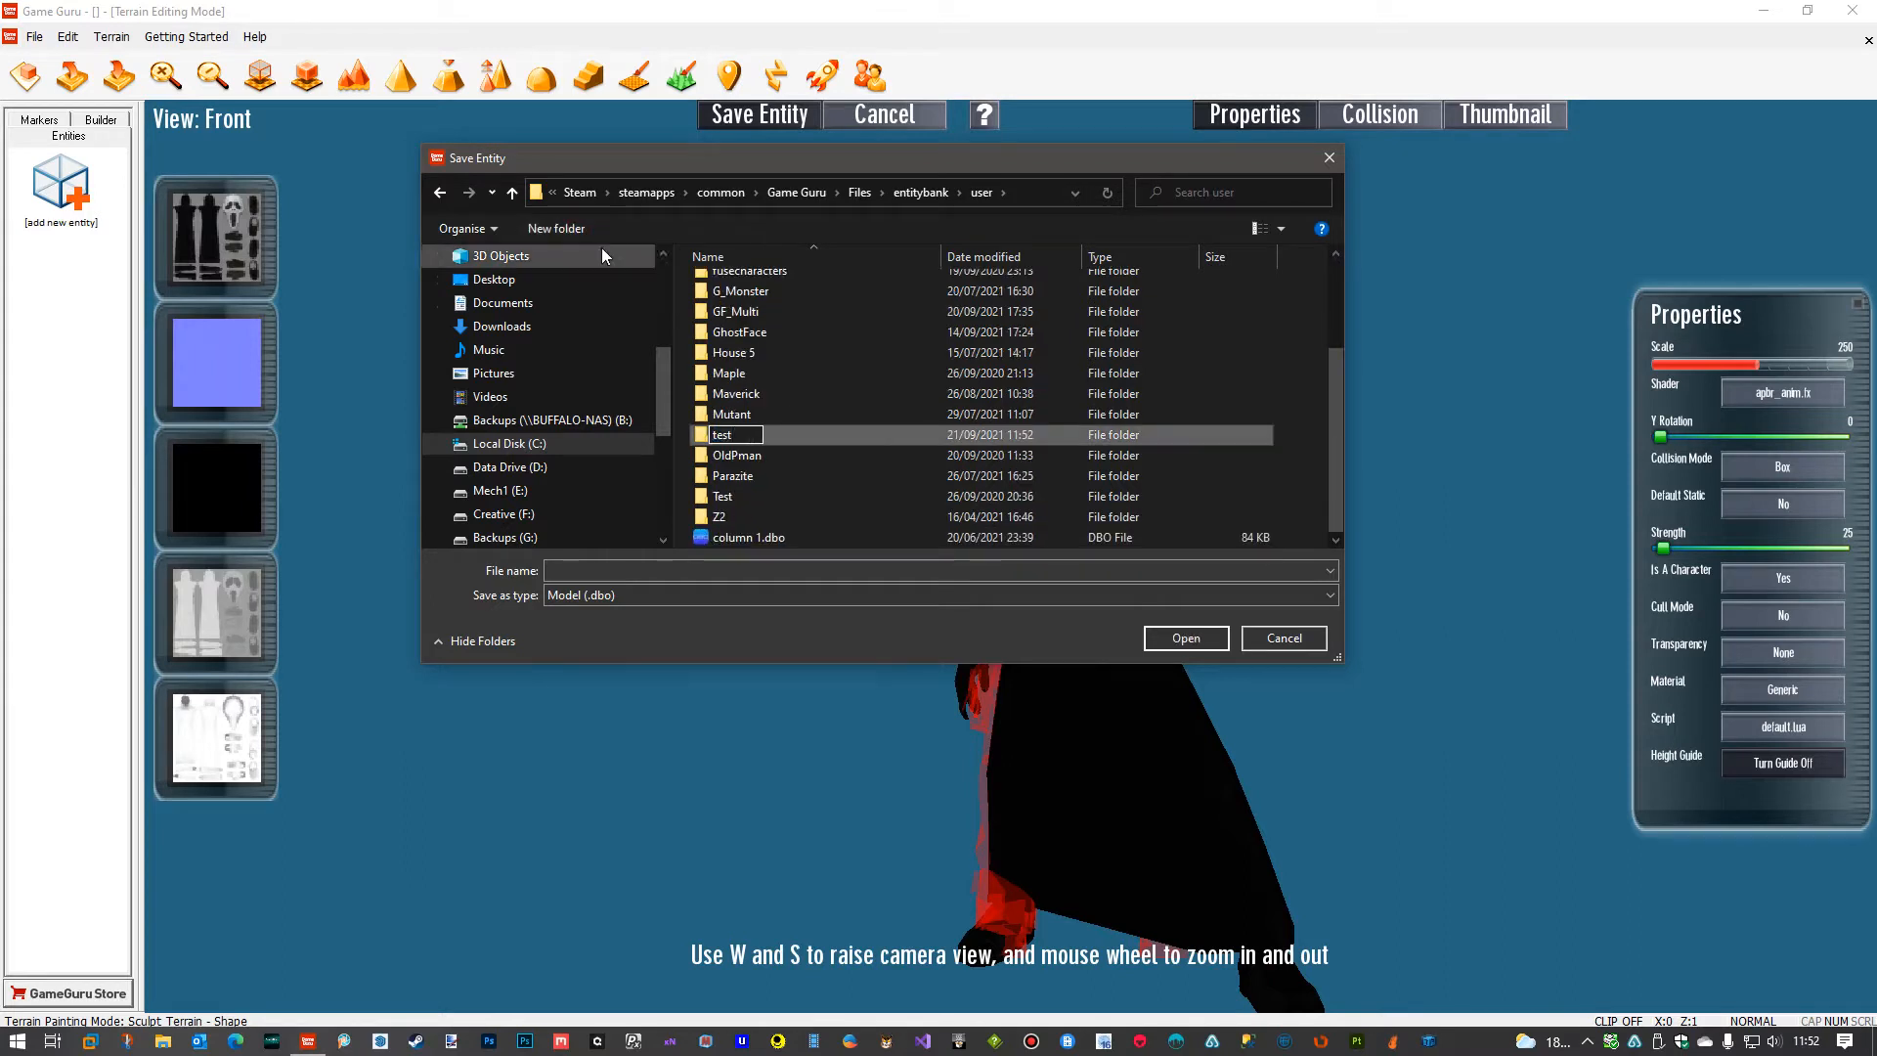
{"action": "key", "text": "Return"}
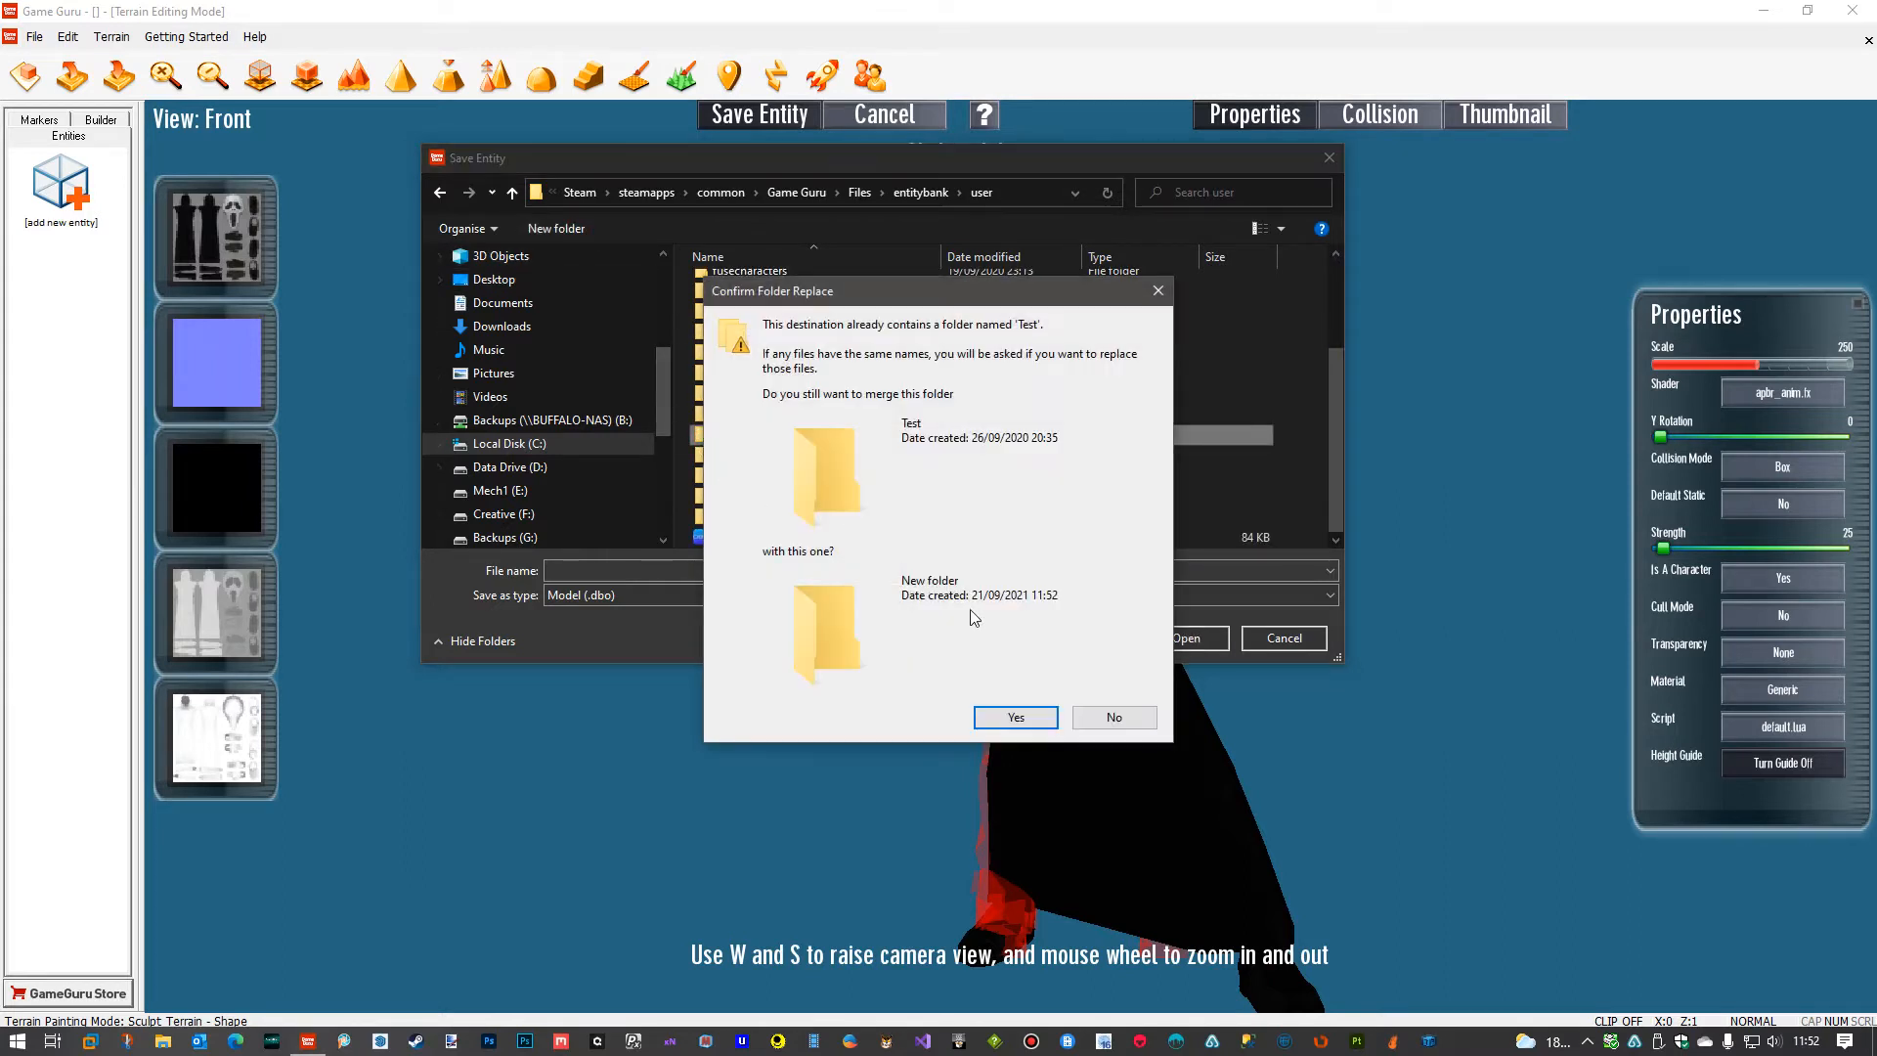
{"action": "left_click", "coordinate": [1114, 718]}
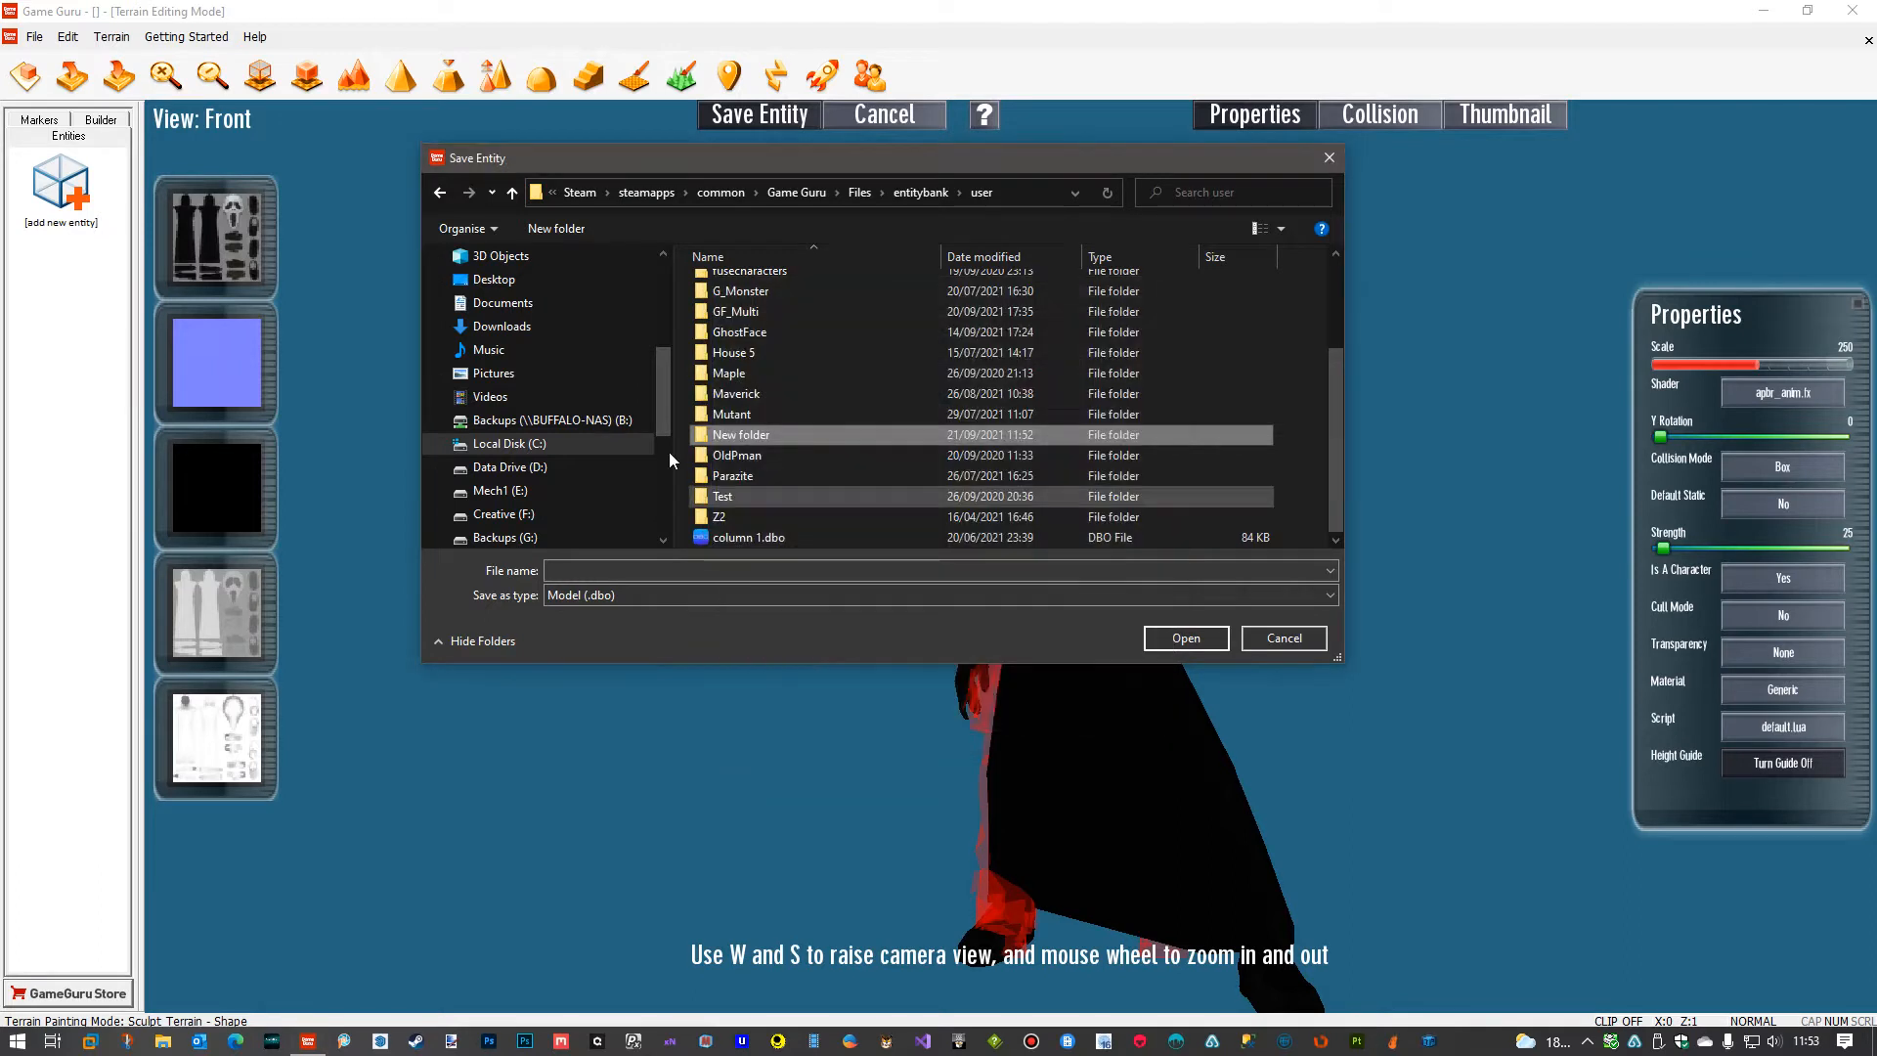
{"action": "right_click", "coordinate": [742, 433]}
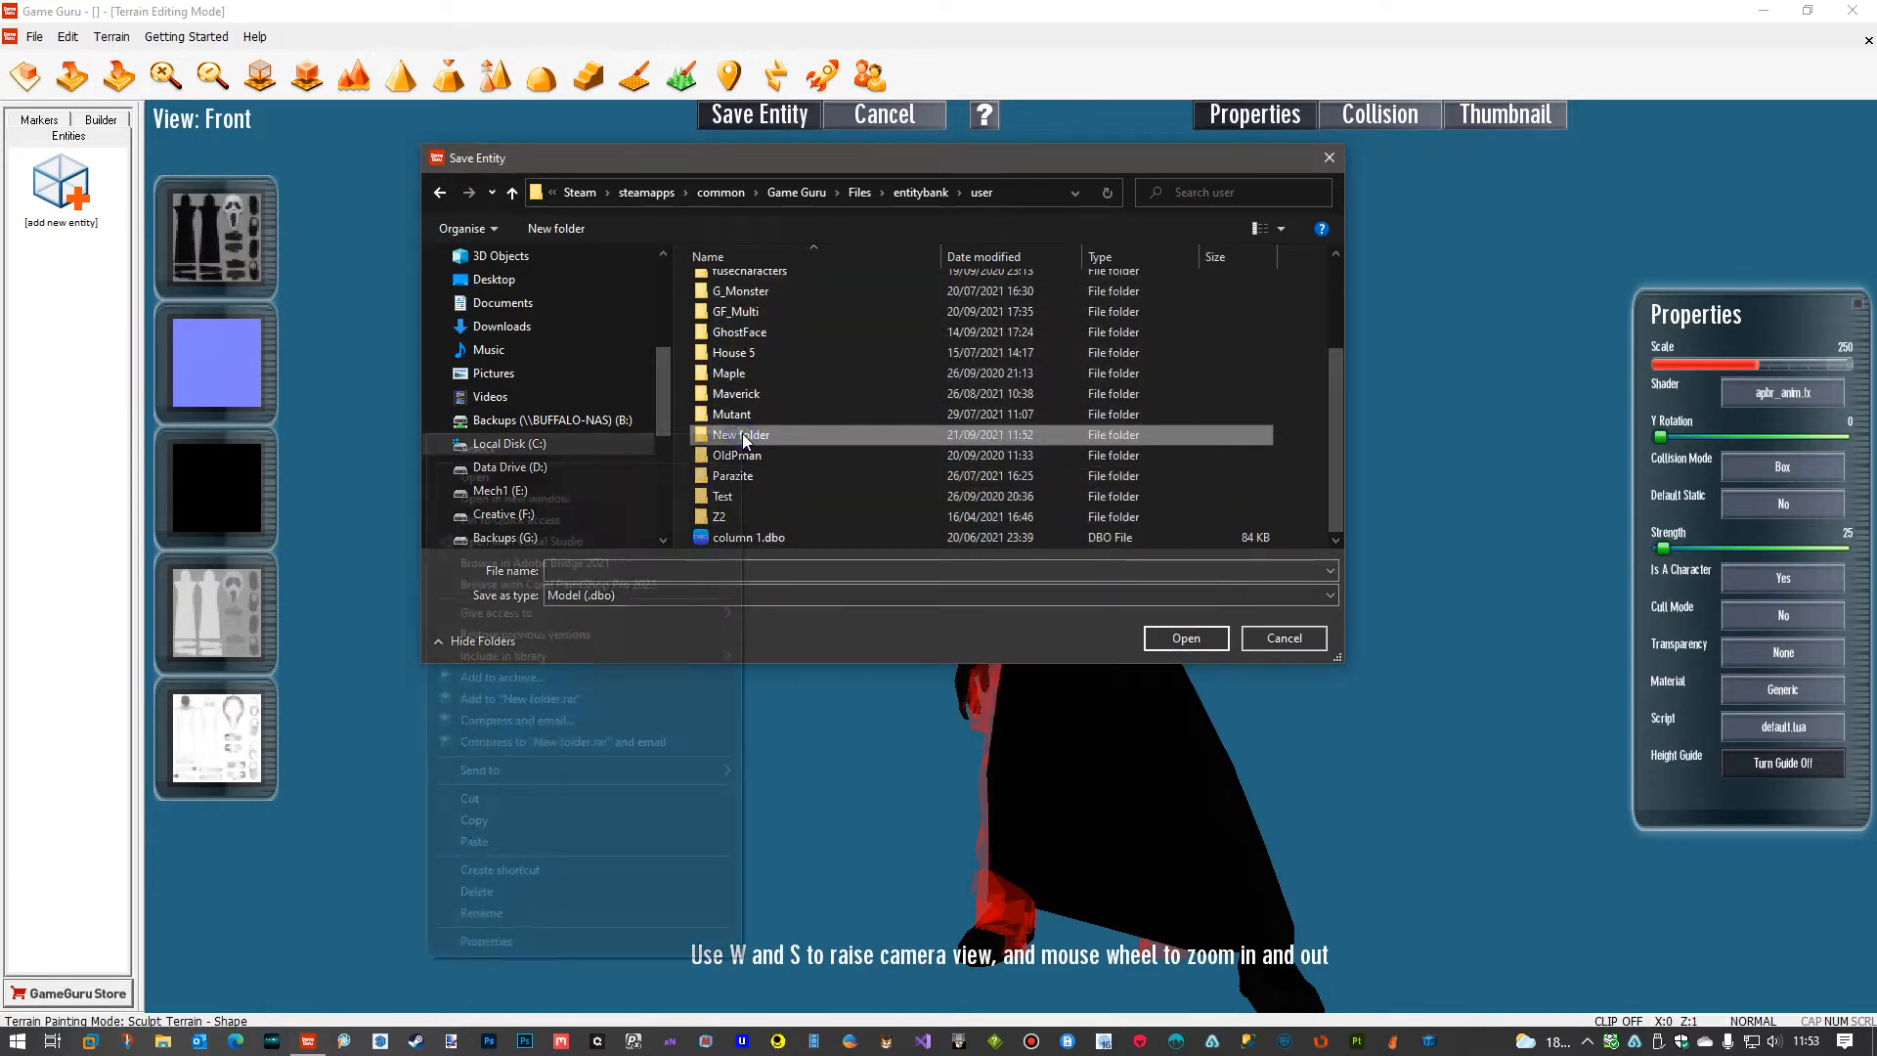
{"action": "left_click", "coordinate": [519, 913]}
{"action": "type", "text": "test2"}
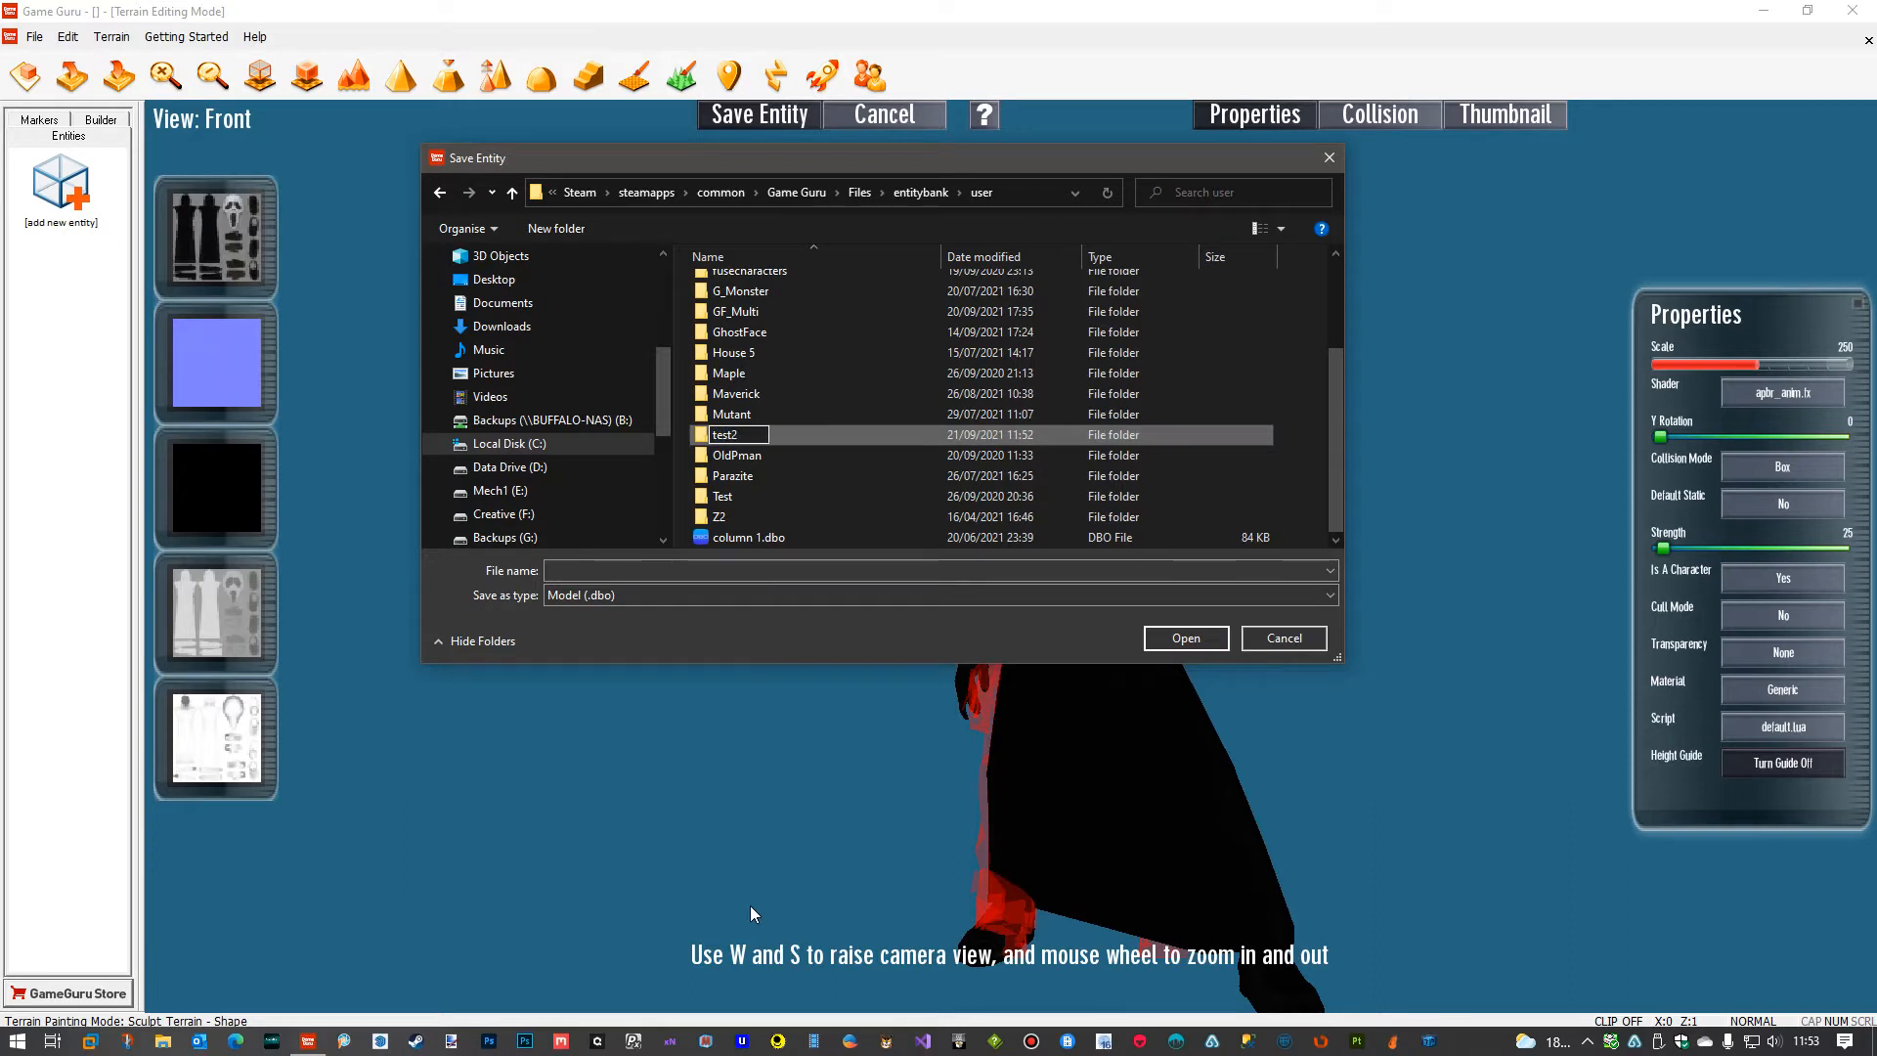
{"action": "left_click", "coordinate": [834, 428]}
{"action": "double_click", "coordinate": [774, 497]}
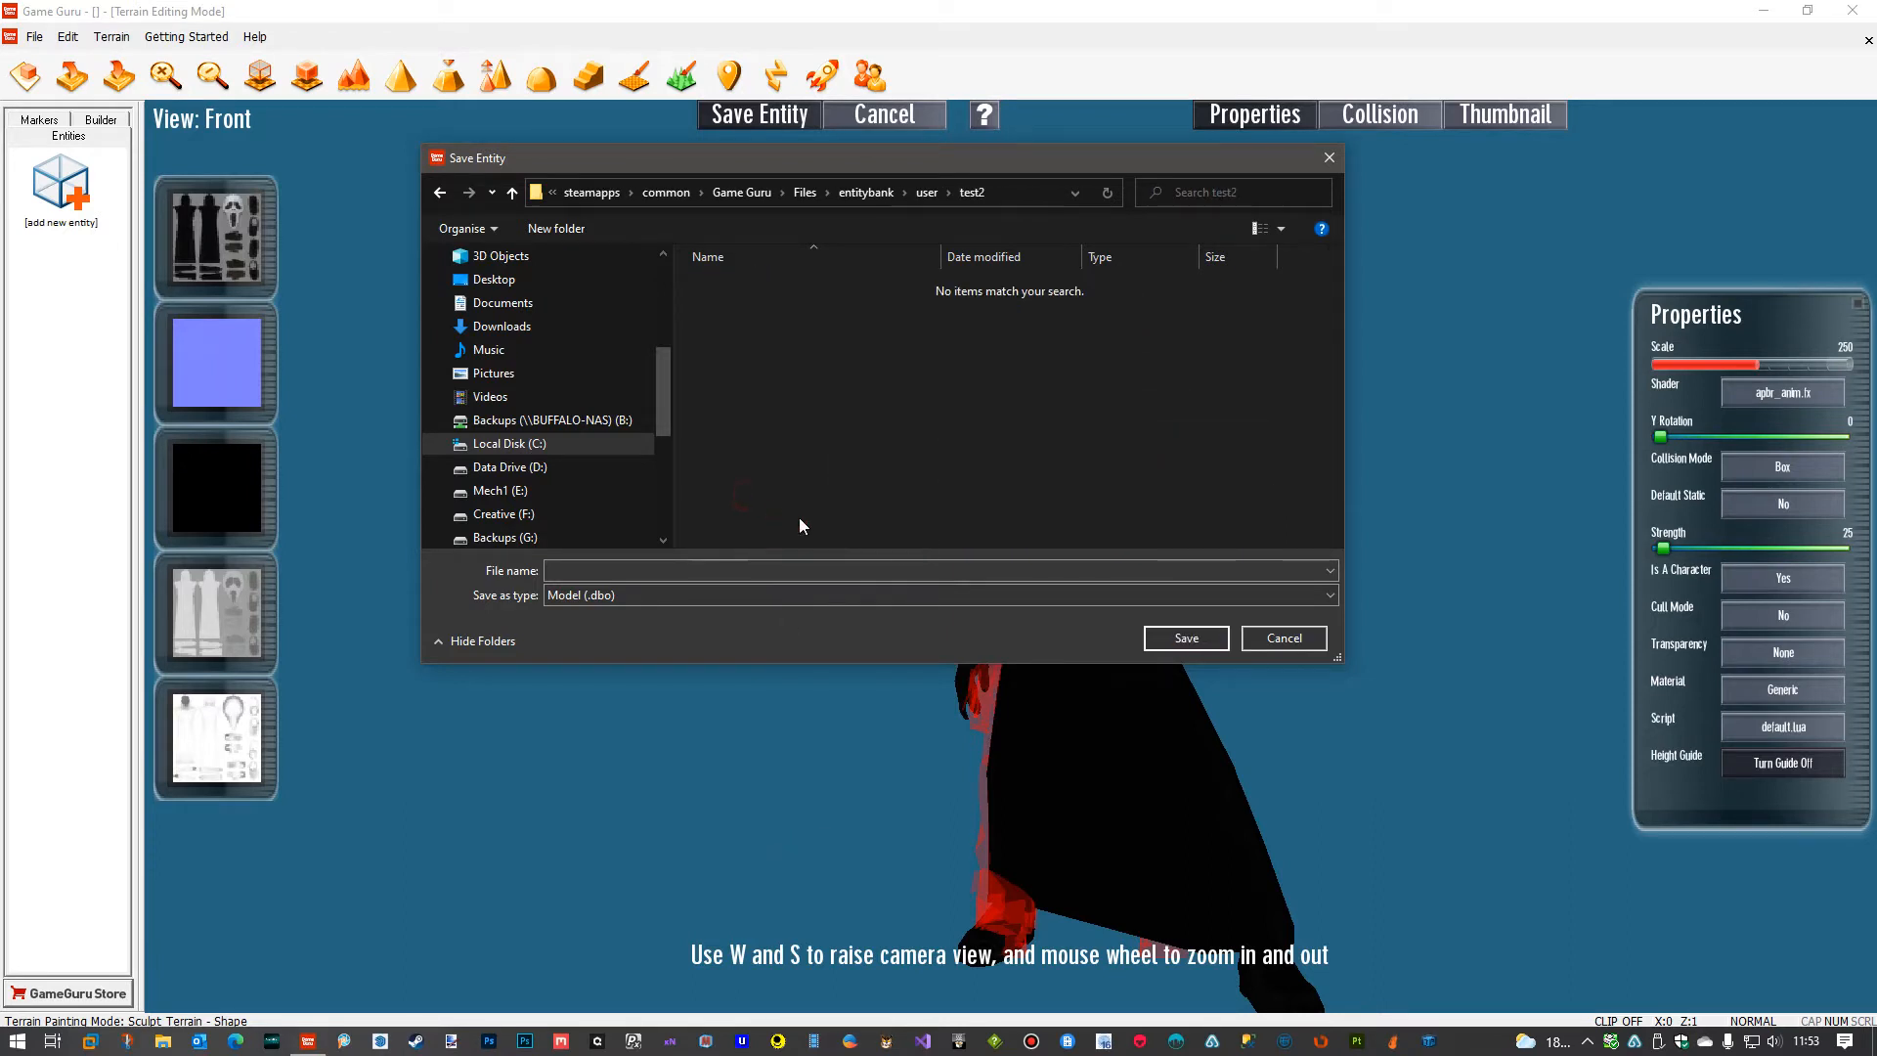
Save the entity as a DBO model named ghostface in the test2 folder.
{"action": "left_click", "coordinate": [596, 572]}
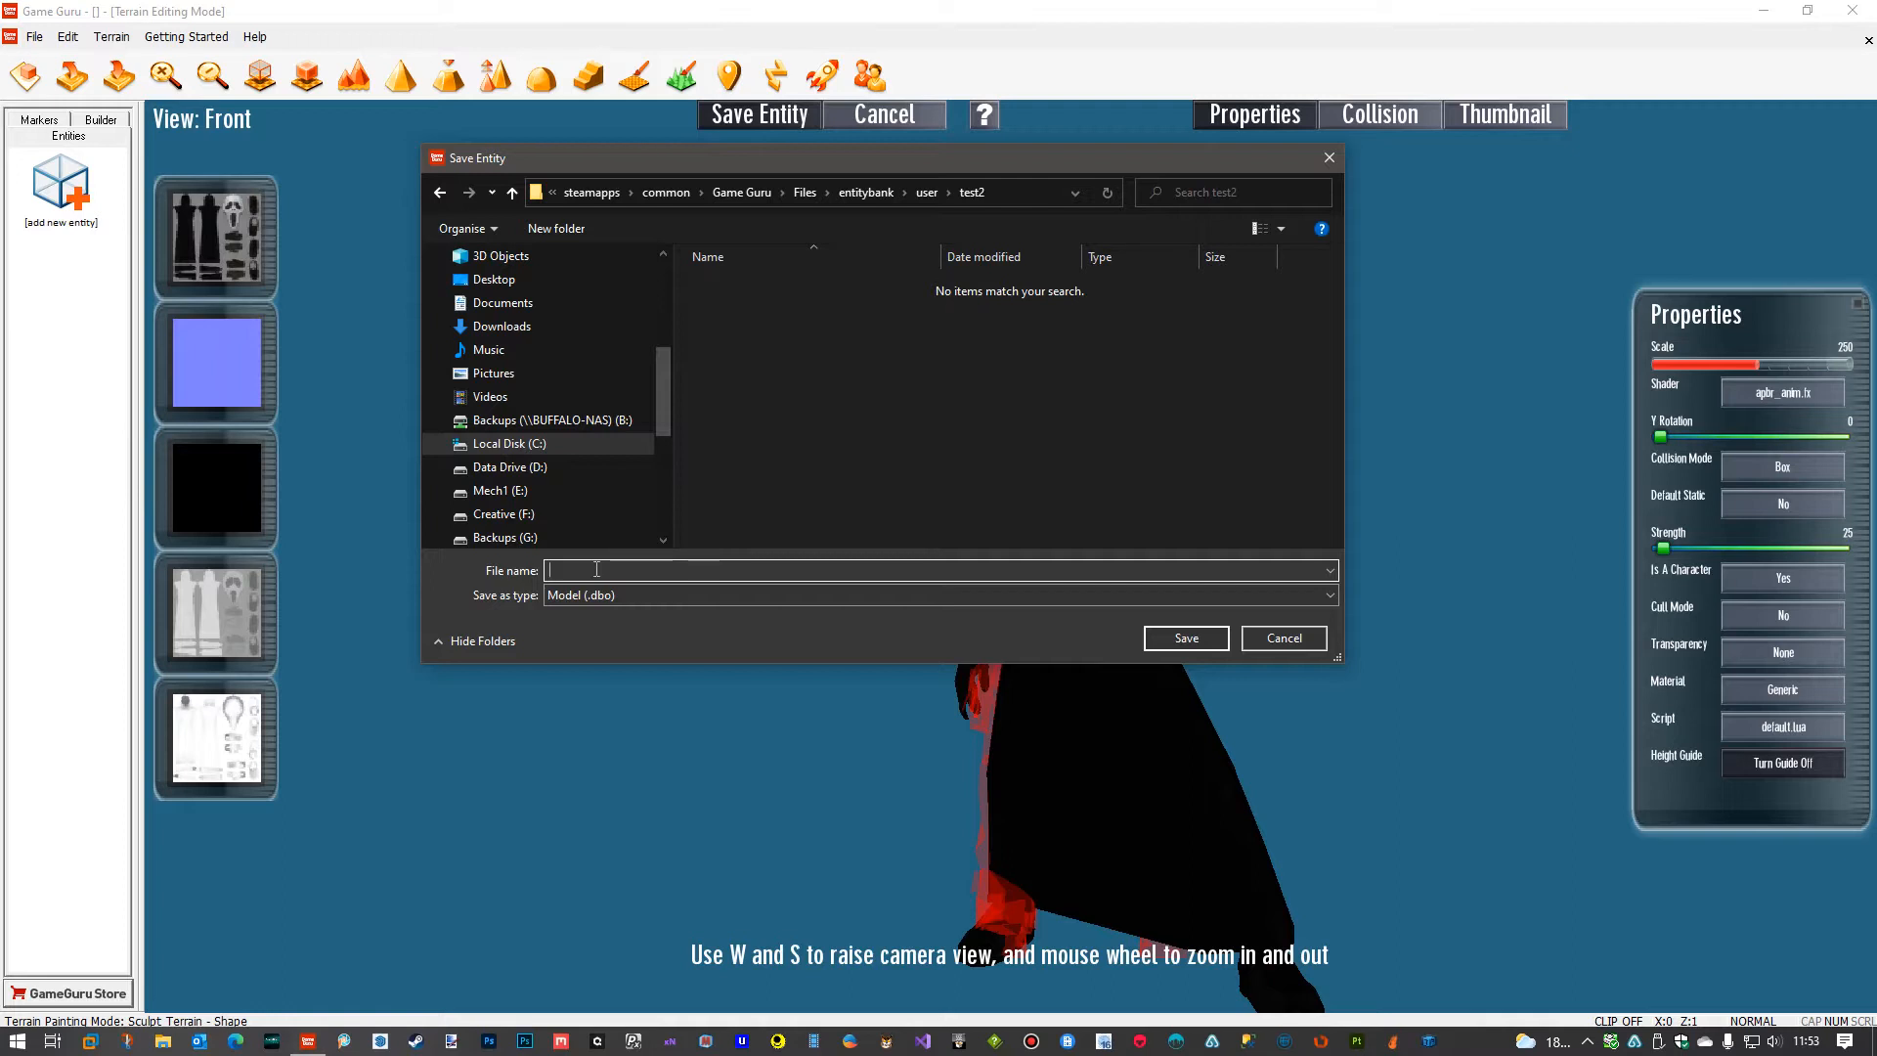
{"action": "type", "text": "gohstface"}
{"action": "left_click", "coordinate": [571, 570]}
{"action": "key", "text": "BackSpace"}
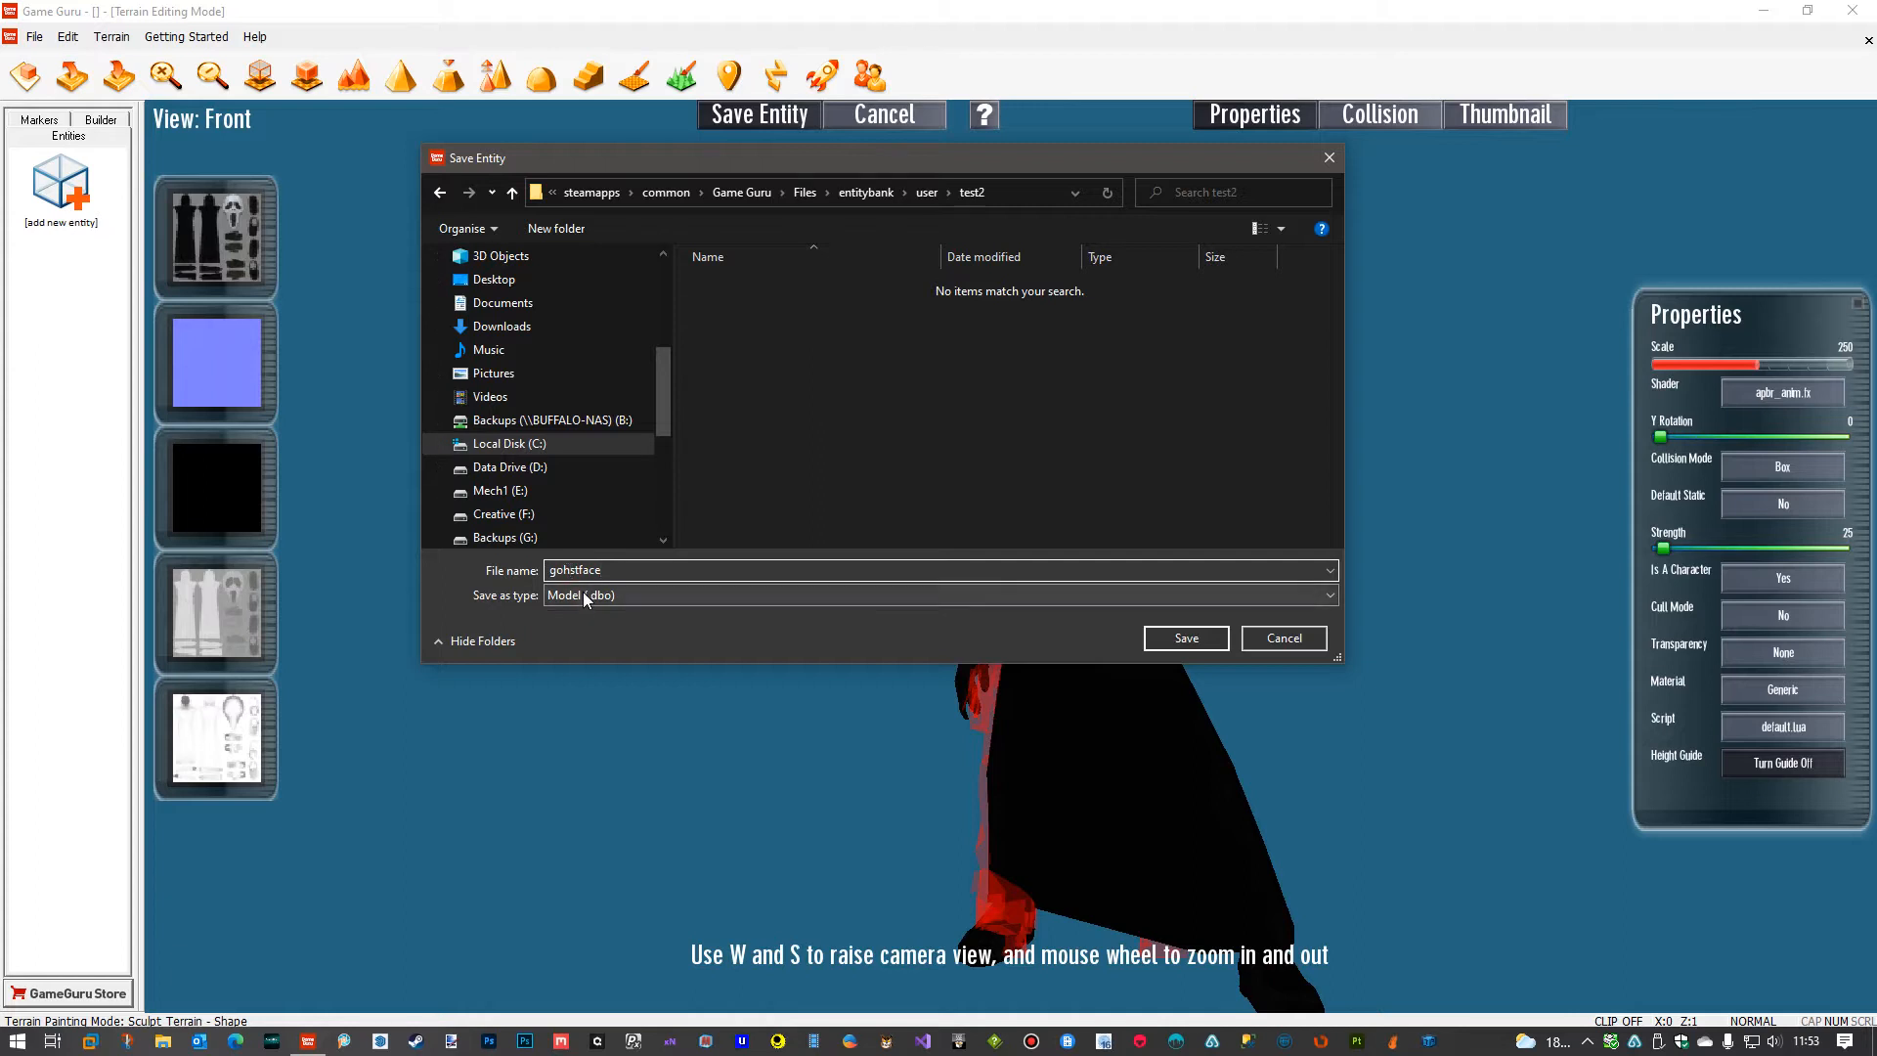
{"action": "type", "text": "ho"}
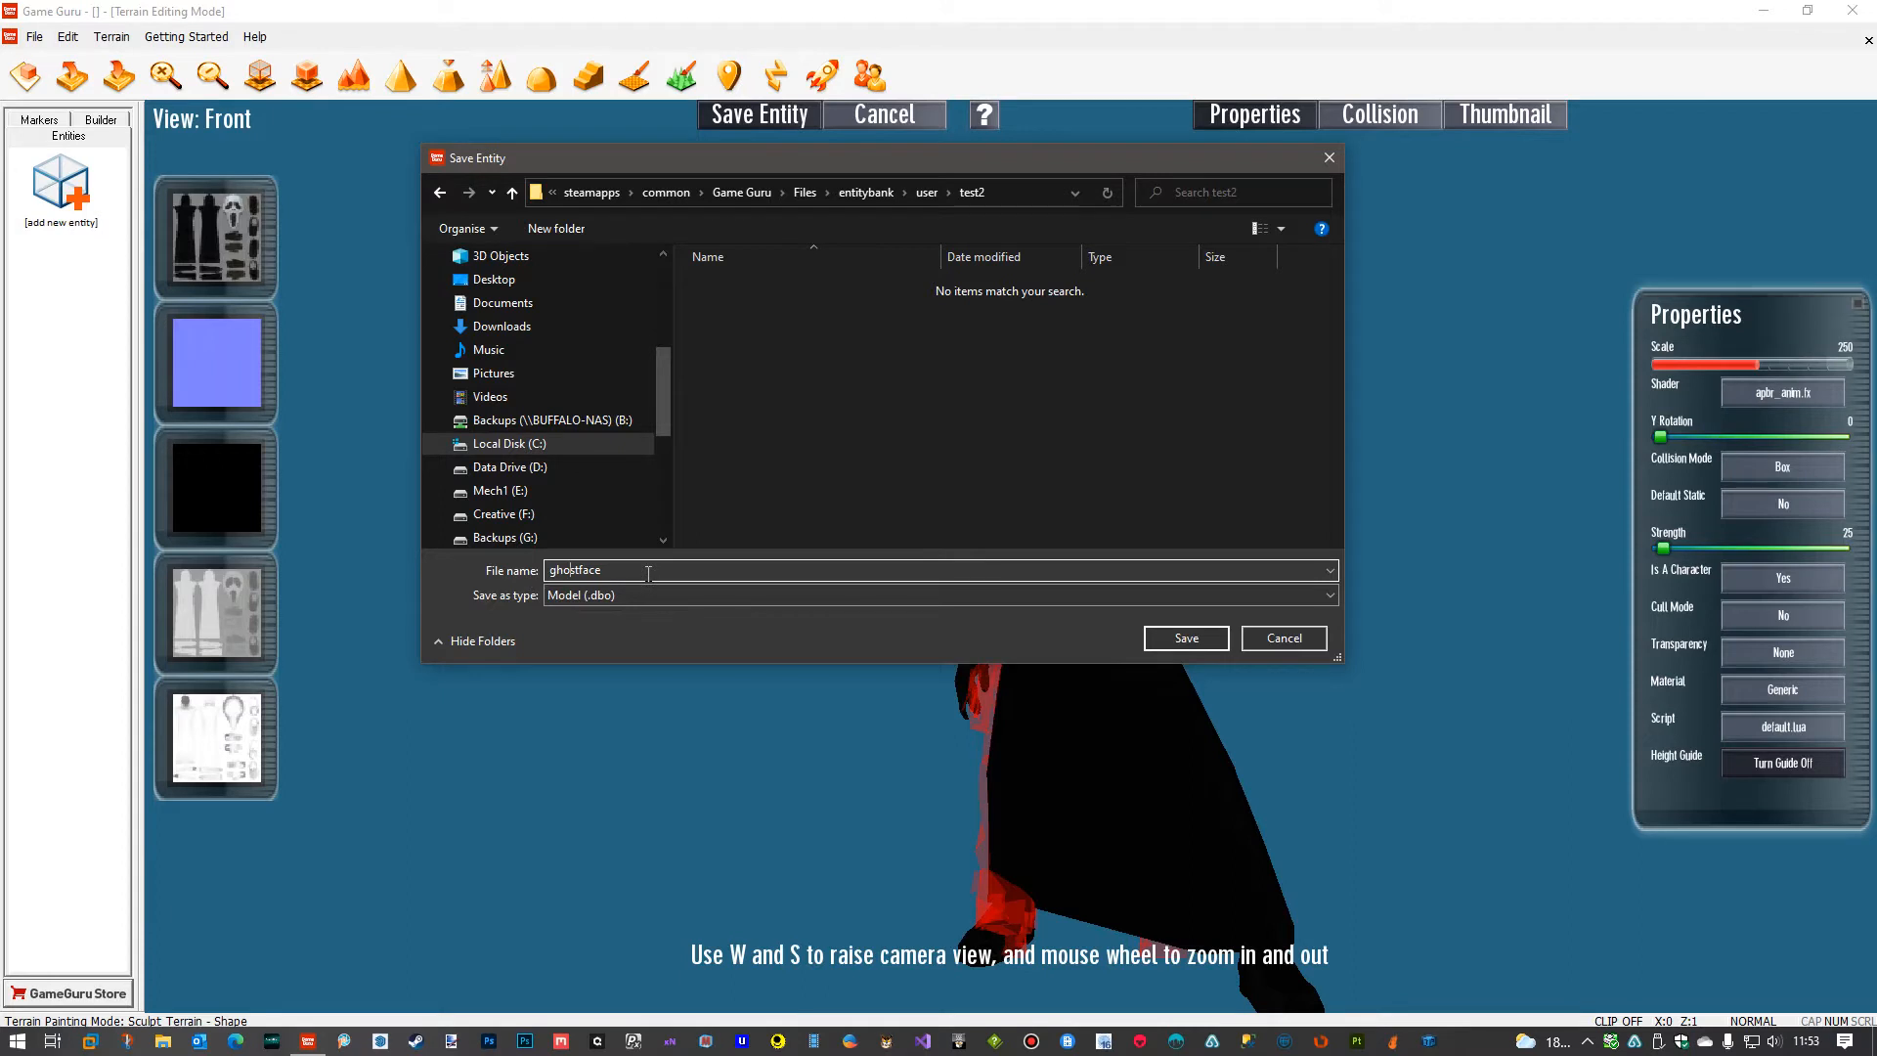
{"action": "left_click", "coordinate": [1177, 635]}
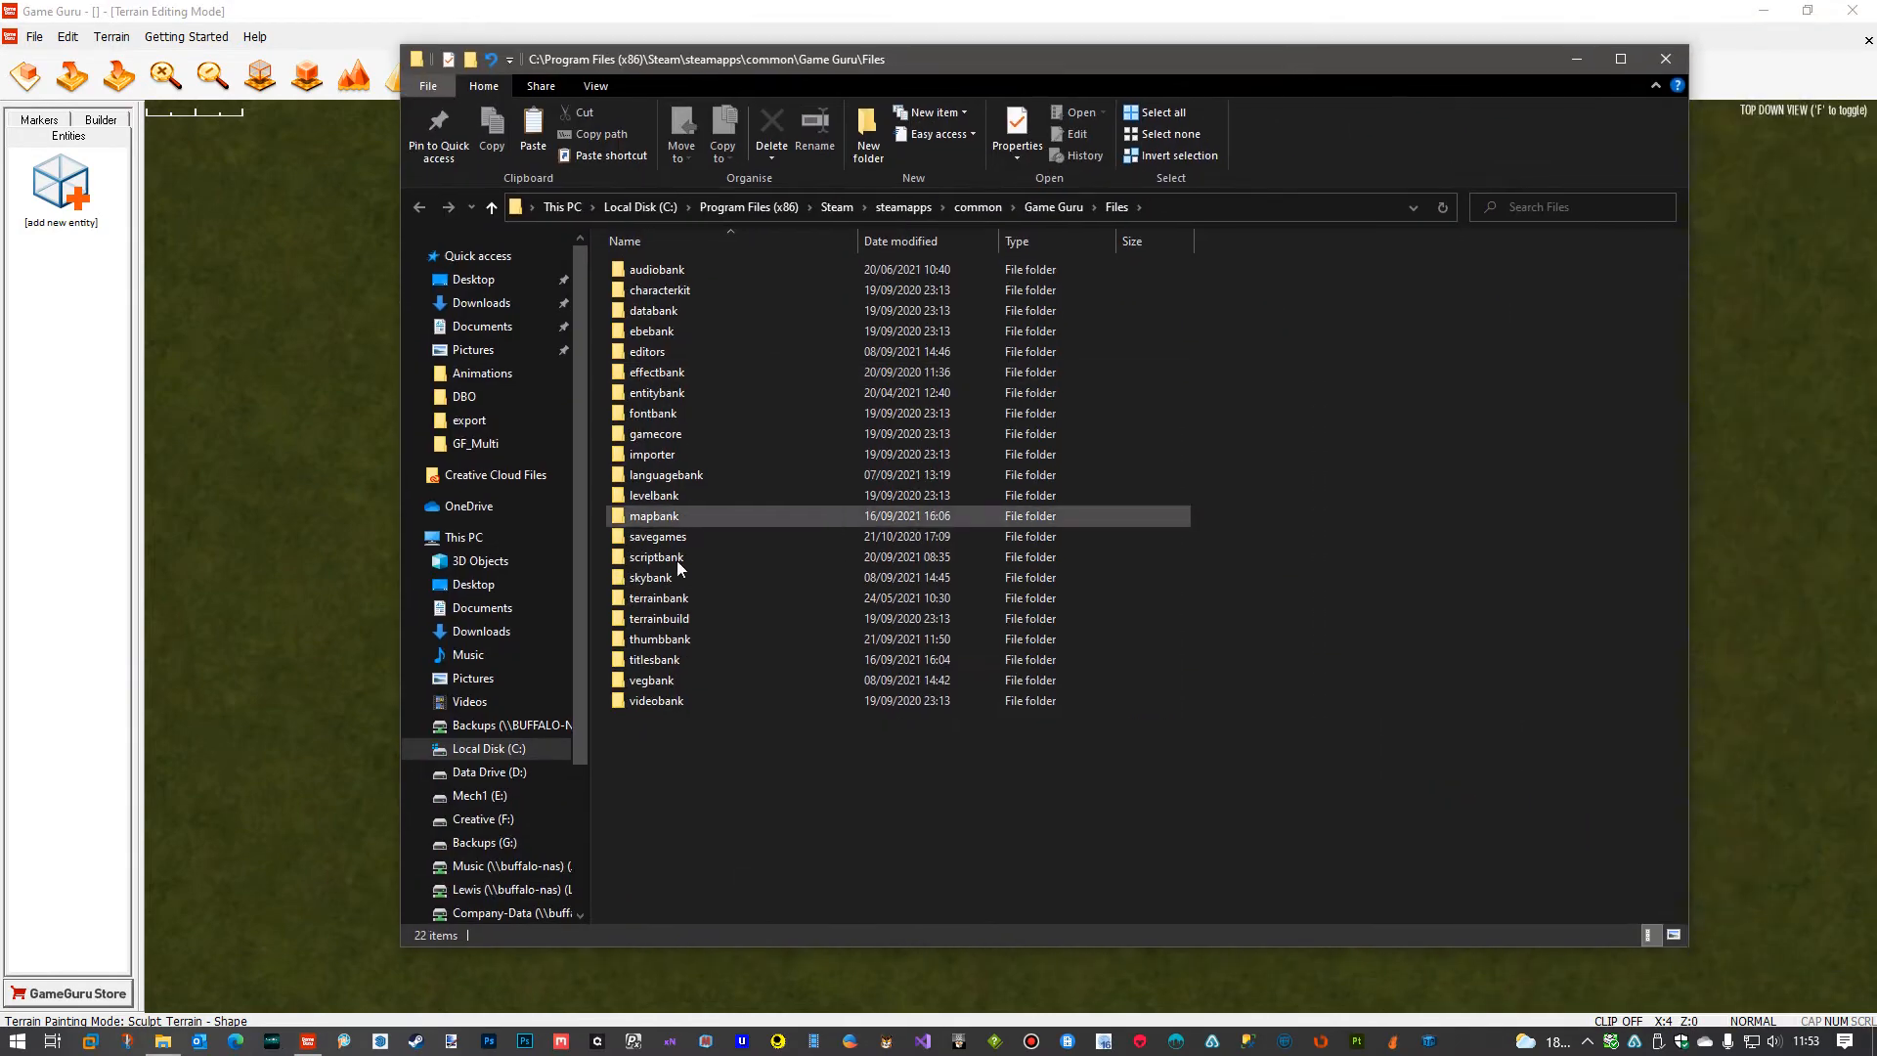
In File Explorer, examine the saved entity files in entitybank\user\test2 and move the window out of the way.
{"action": "double_click", "coordinate": [677, 393]}
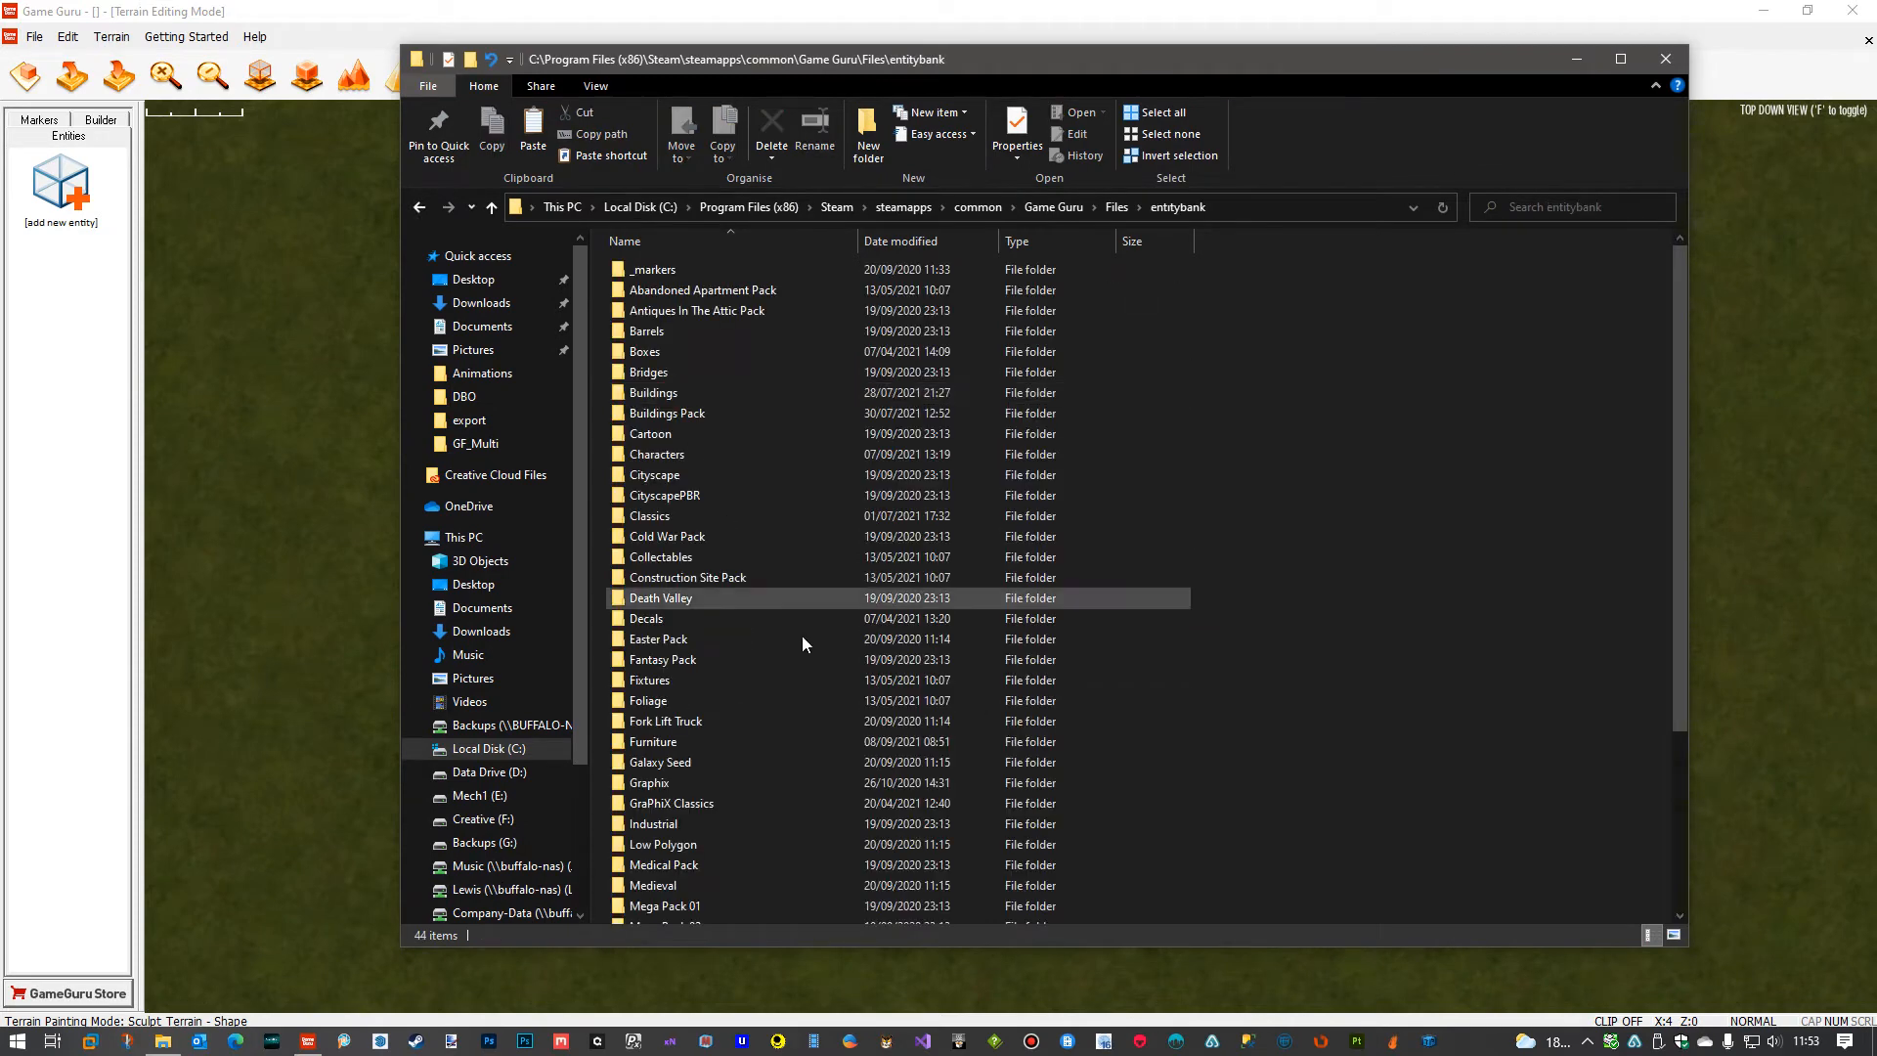
{"action": "scroll", "coordinate": [762, 787], "scroll_direction": "down", "scroll_amount": 4}
{"action": "double_click", "coordinate": [659, 853]}
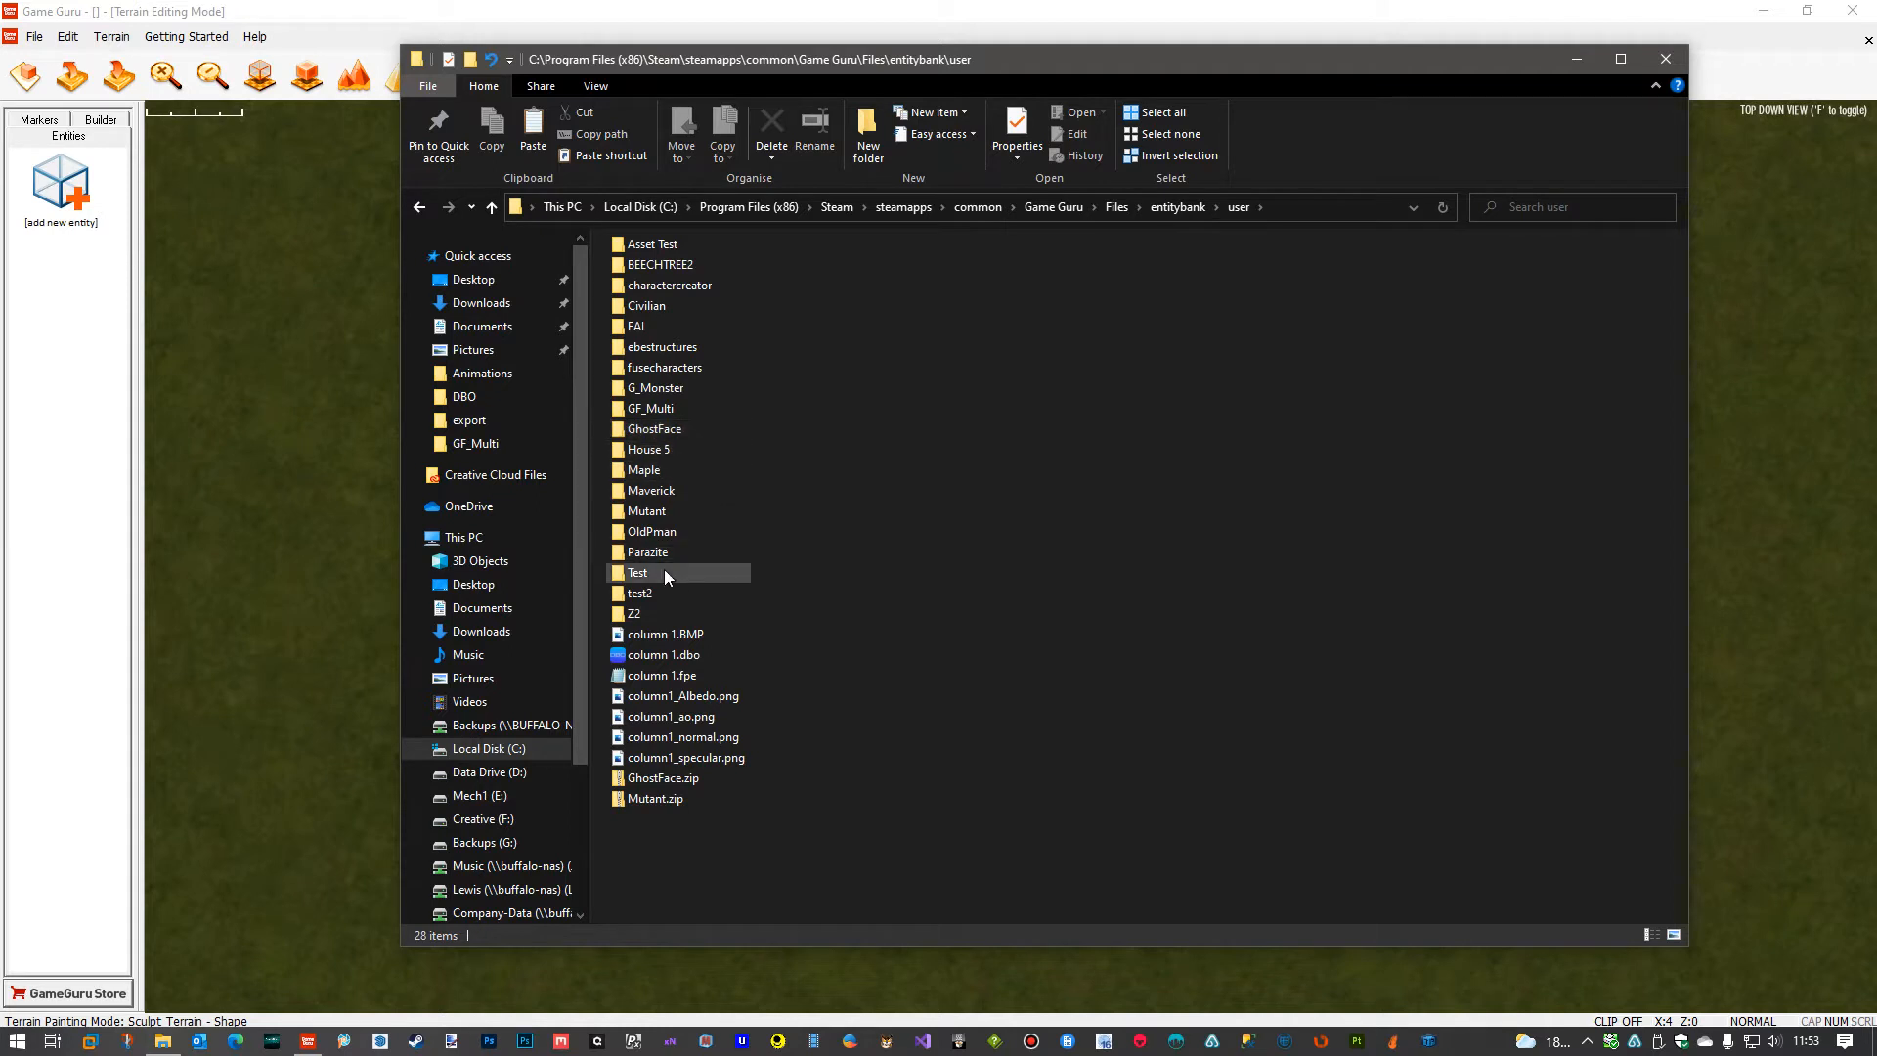
{"action": "double_click", "coordinate": [648, 594]}
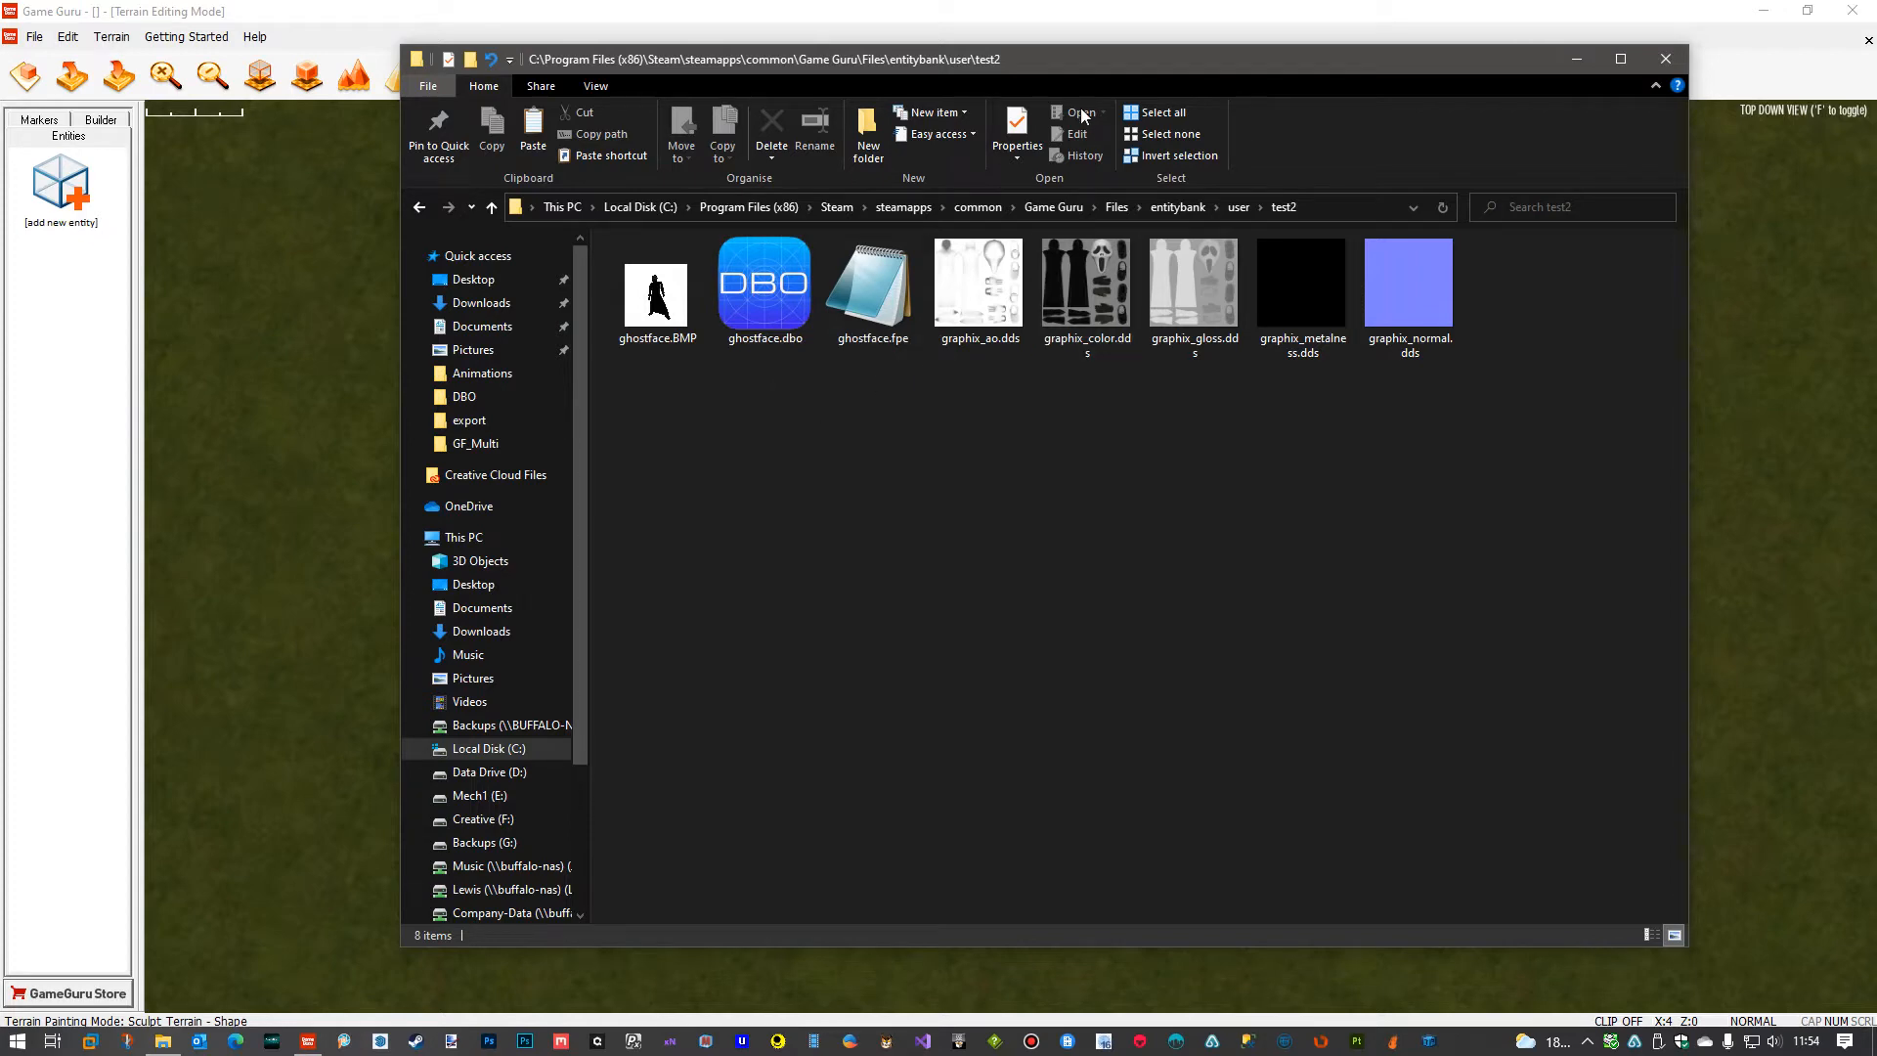
{"action": "left_click_drag", "start_coordinate": [1085, 65], "coordinate": [1876, 166]}
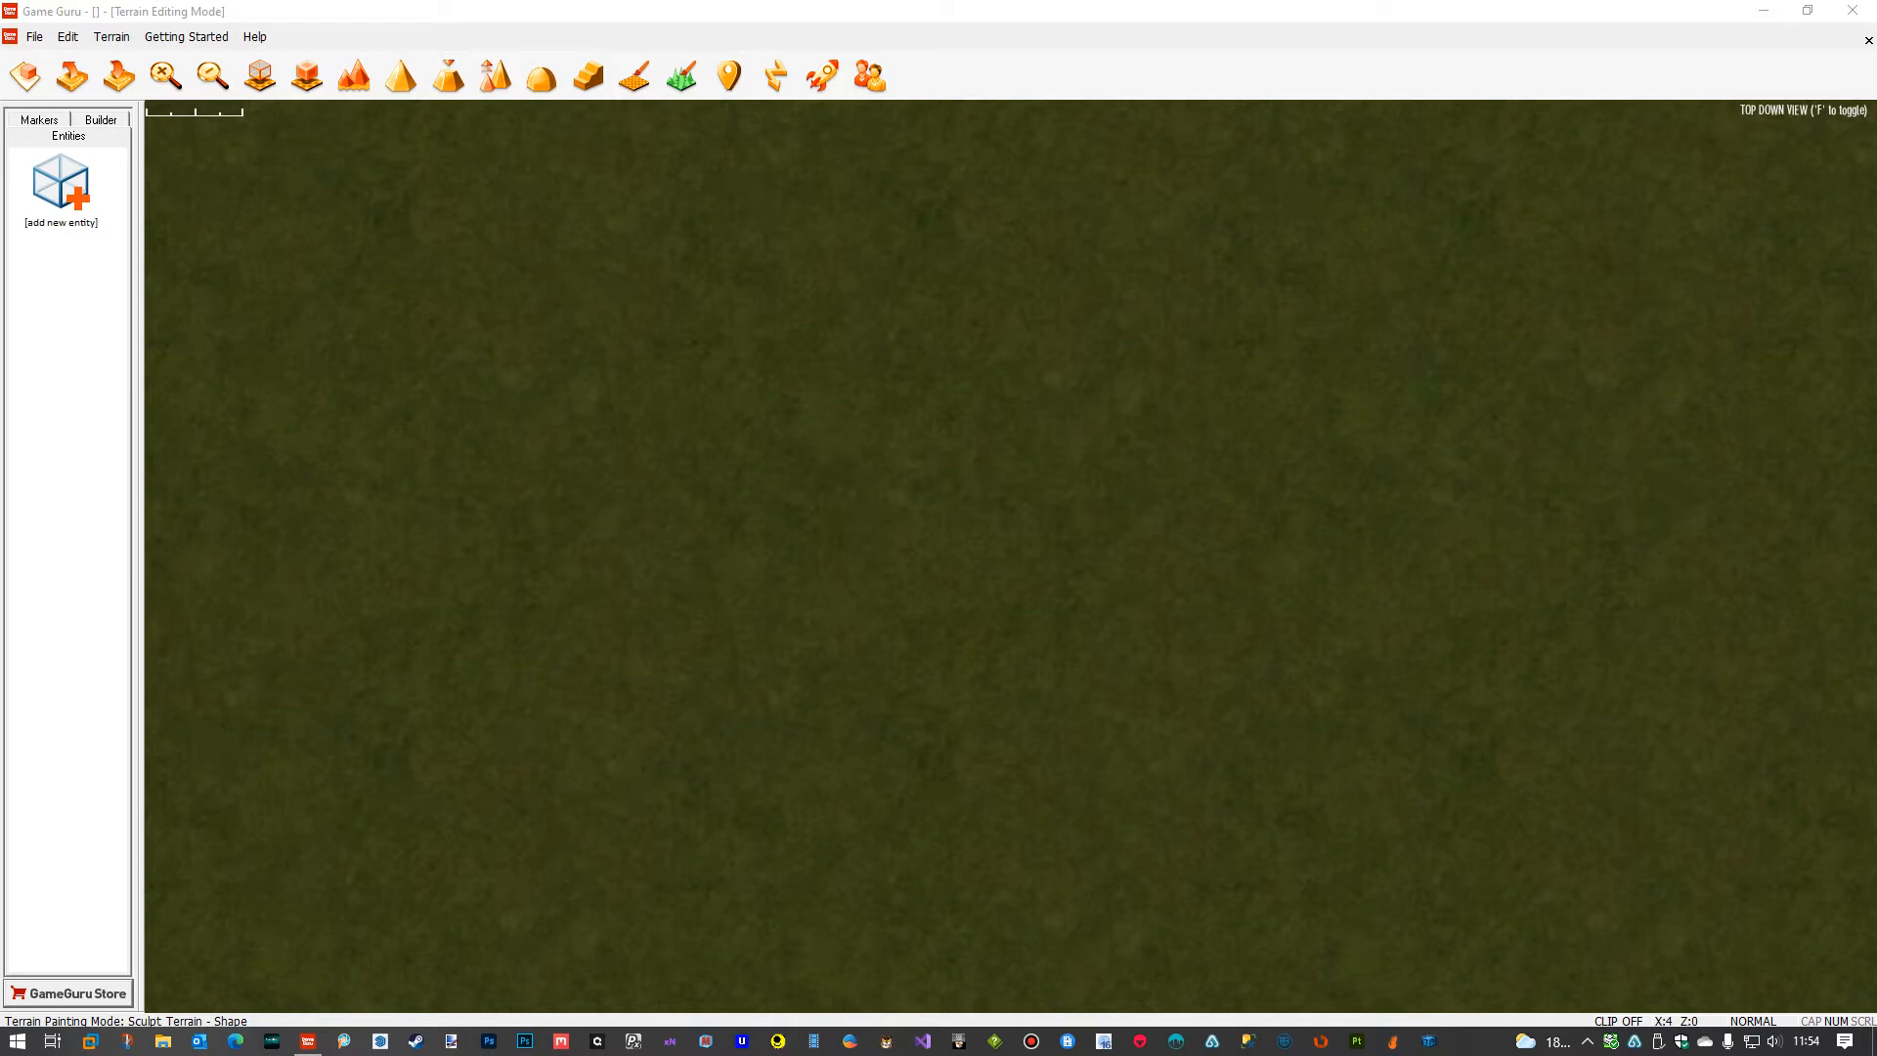
Examine the FBX files in GhostFace's Animations folder and the exported files in its DBO folder, then close the file window.
{"action": "left_click_drag", "start_coordinate": [1876, 60], "coordinate": [833, 70]}
{"action": "left_click", "coordinate": [831, 221]}
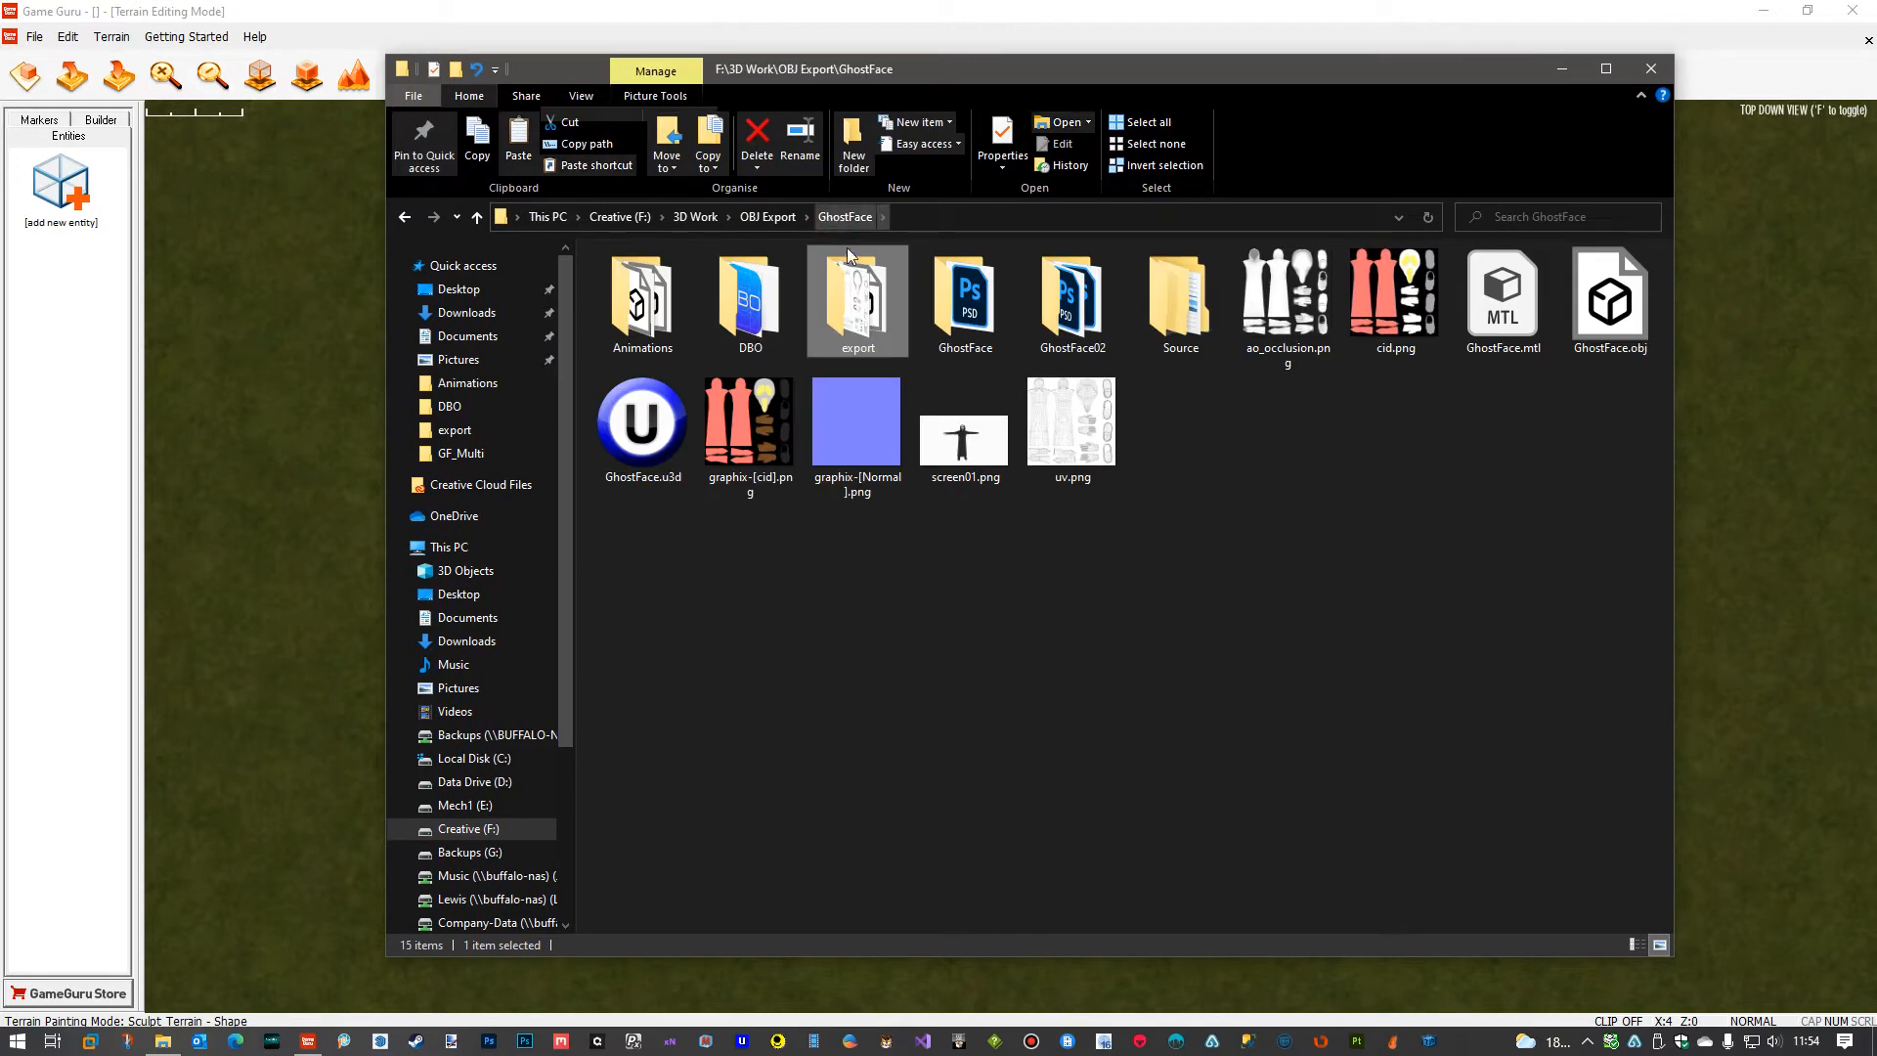
{"action": "double_click", "coordinate": [632, 325]}
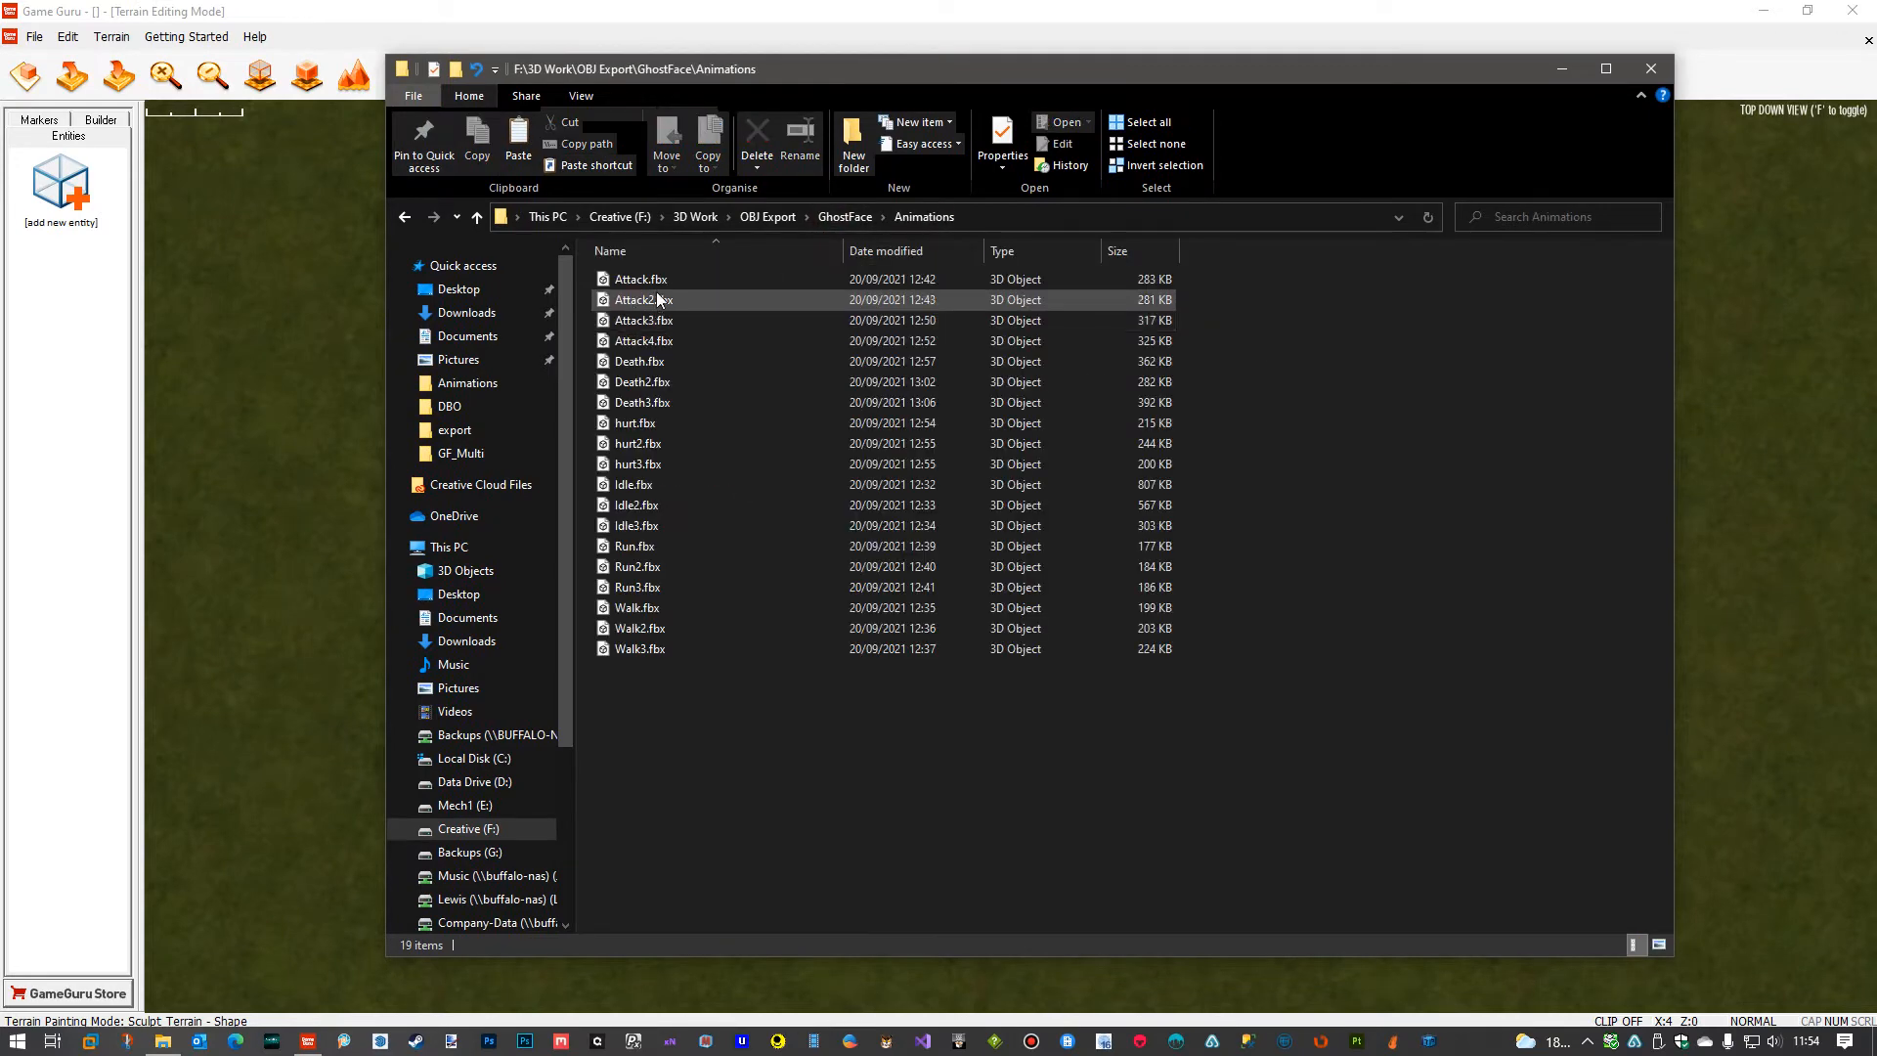
{"action": "left_click", "coordinate": [846, 221]}
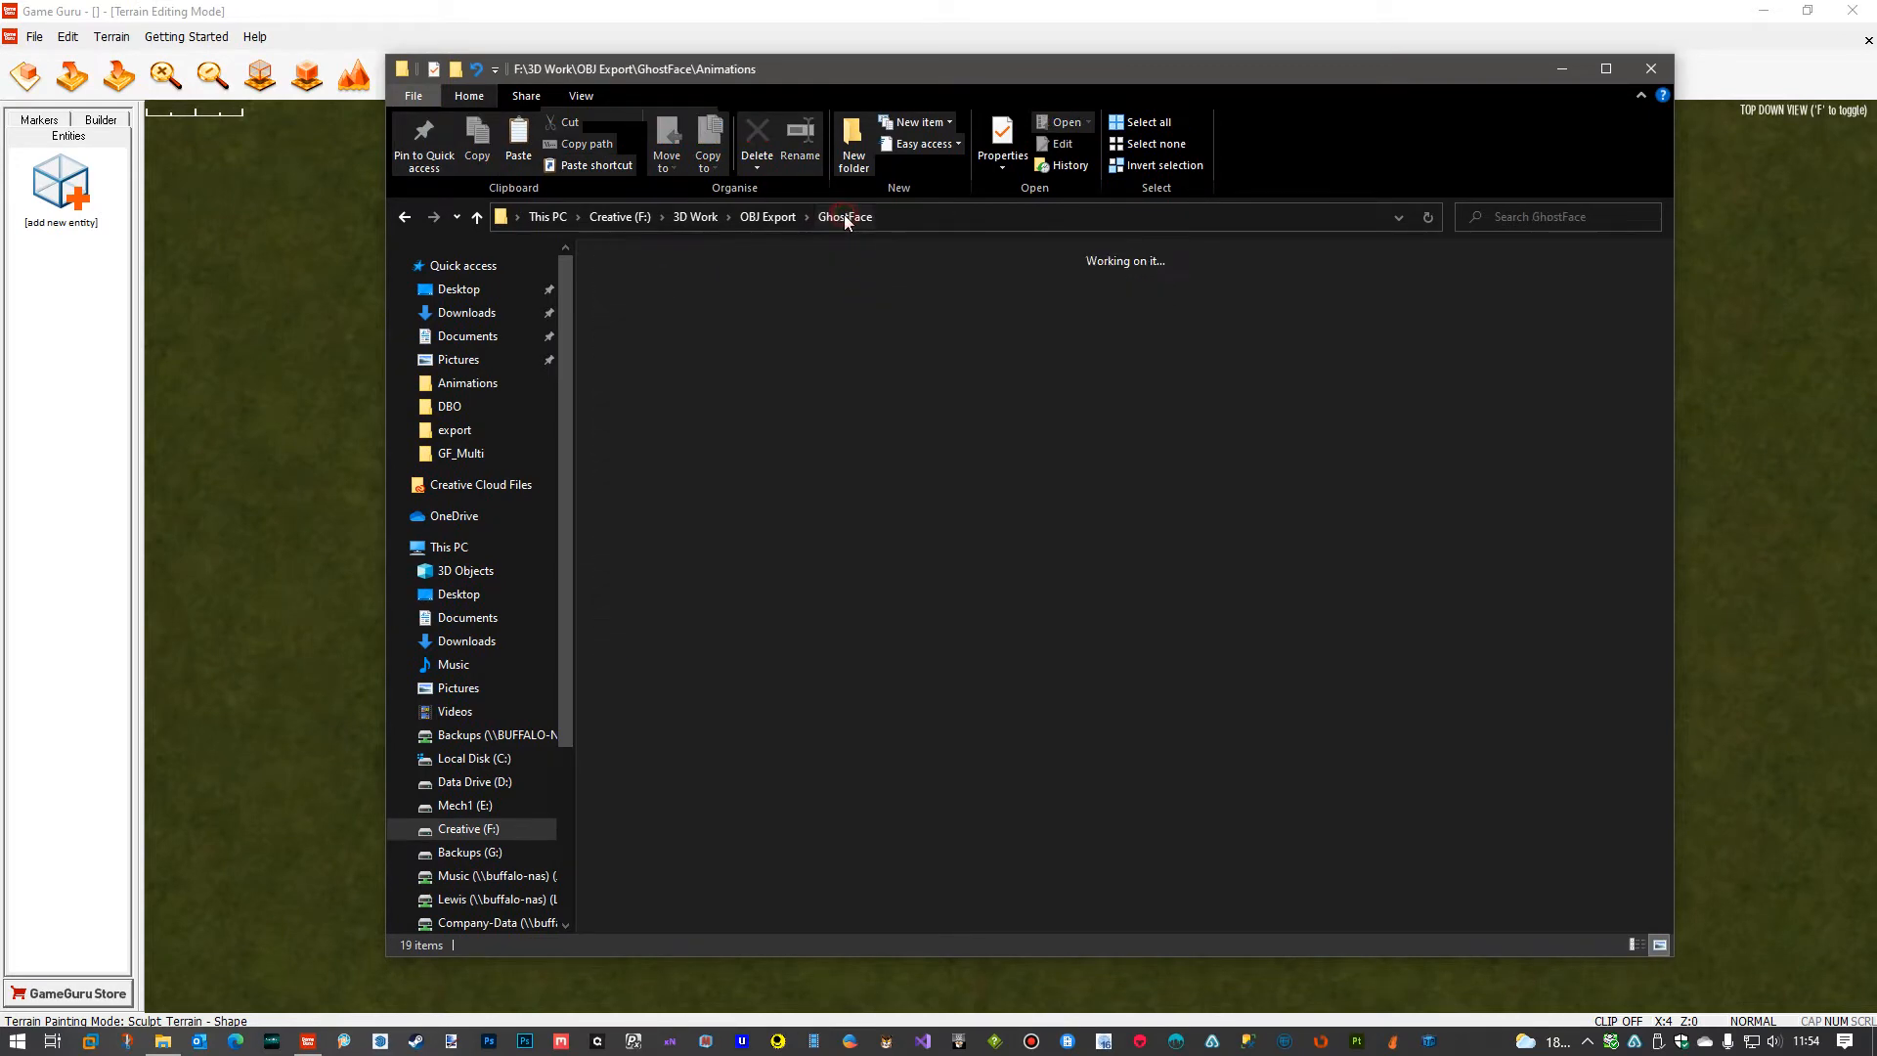
{"action": "double_click", "coordinate": [747, 319]}
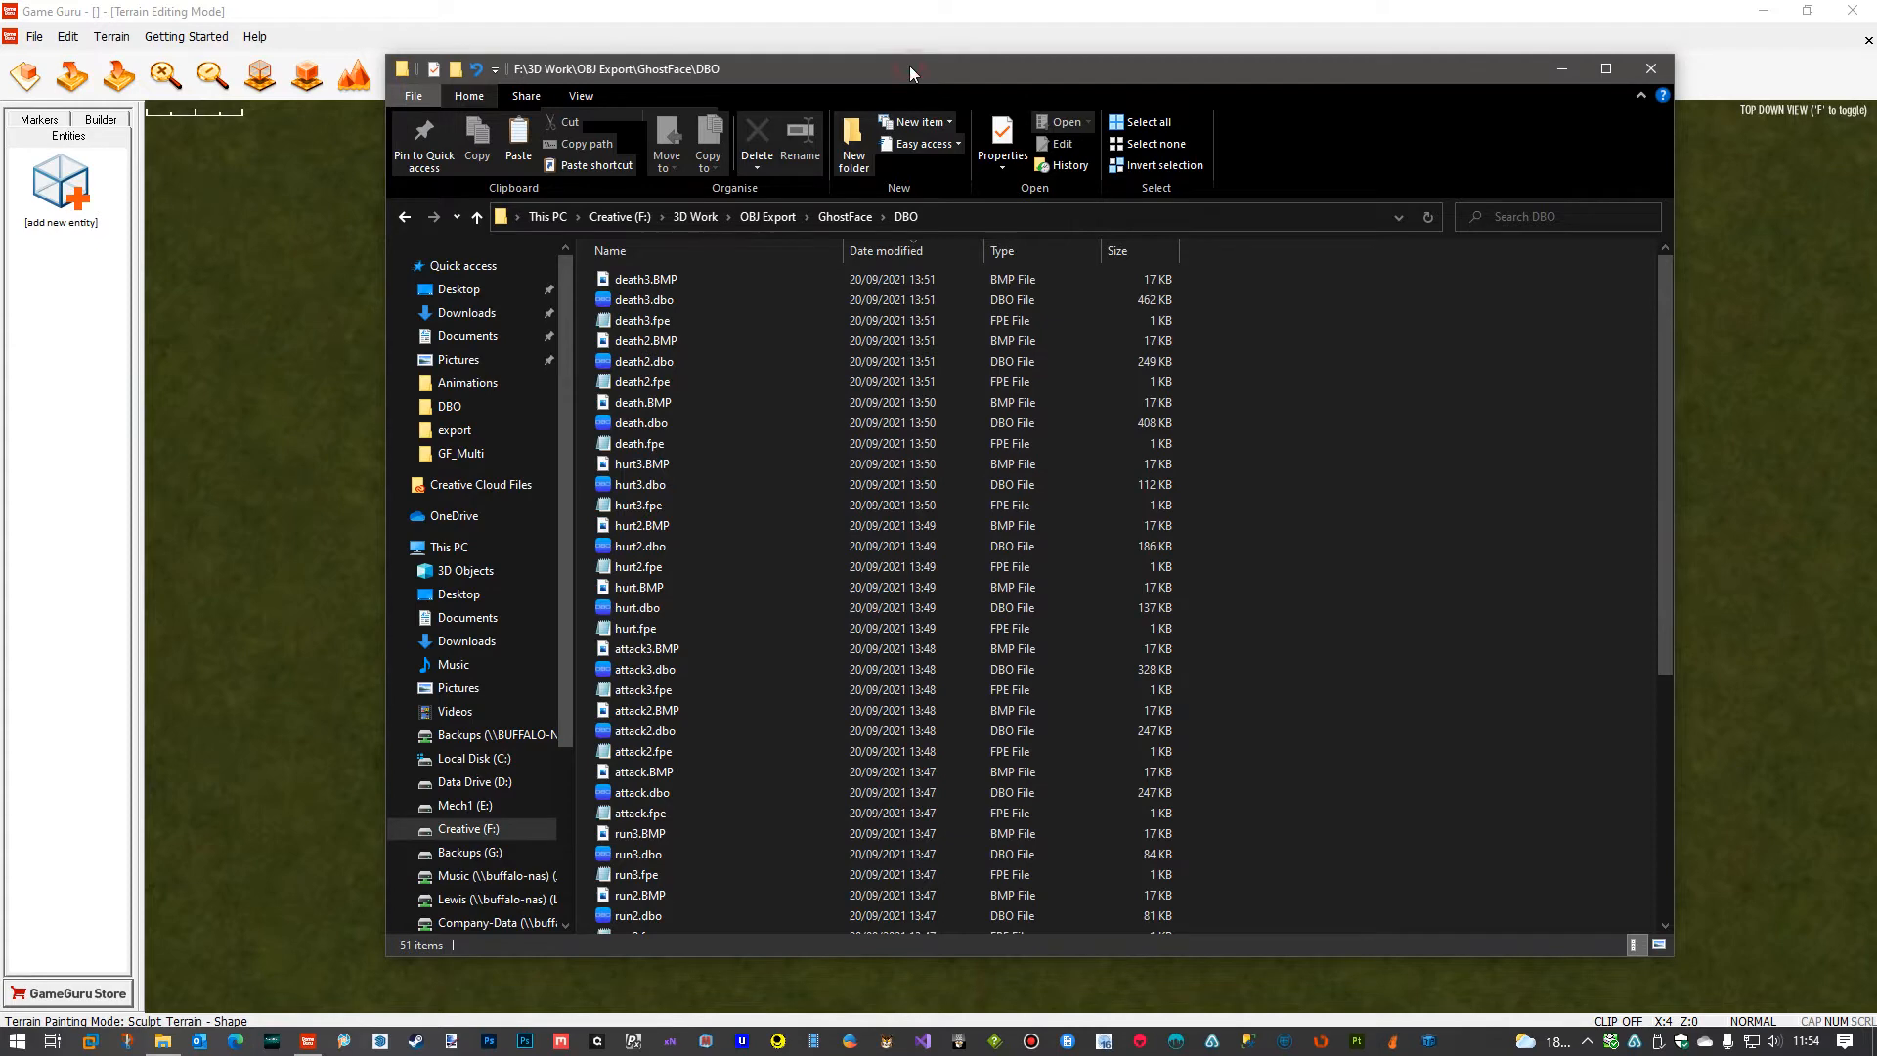
{"action": "left_click_drag", "start_coordinate": [910, 67], "coordinate": [1086, 80]}
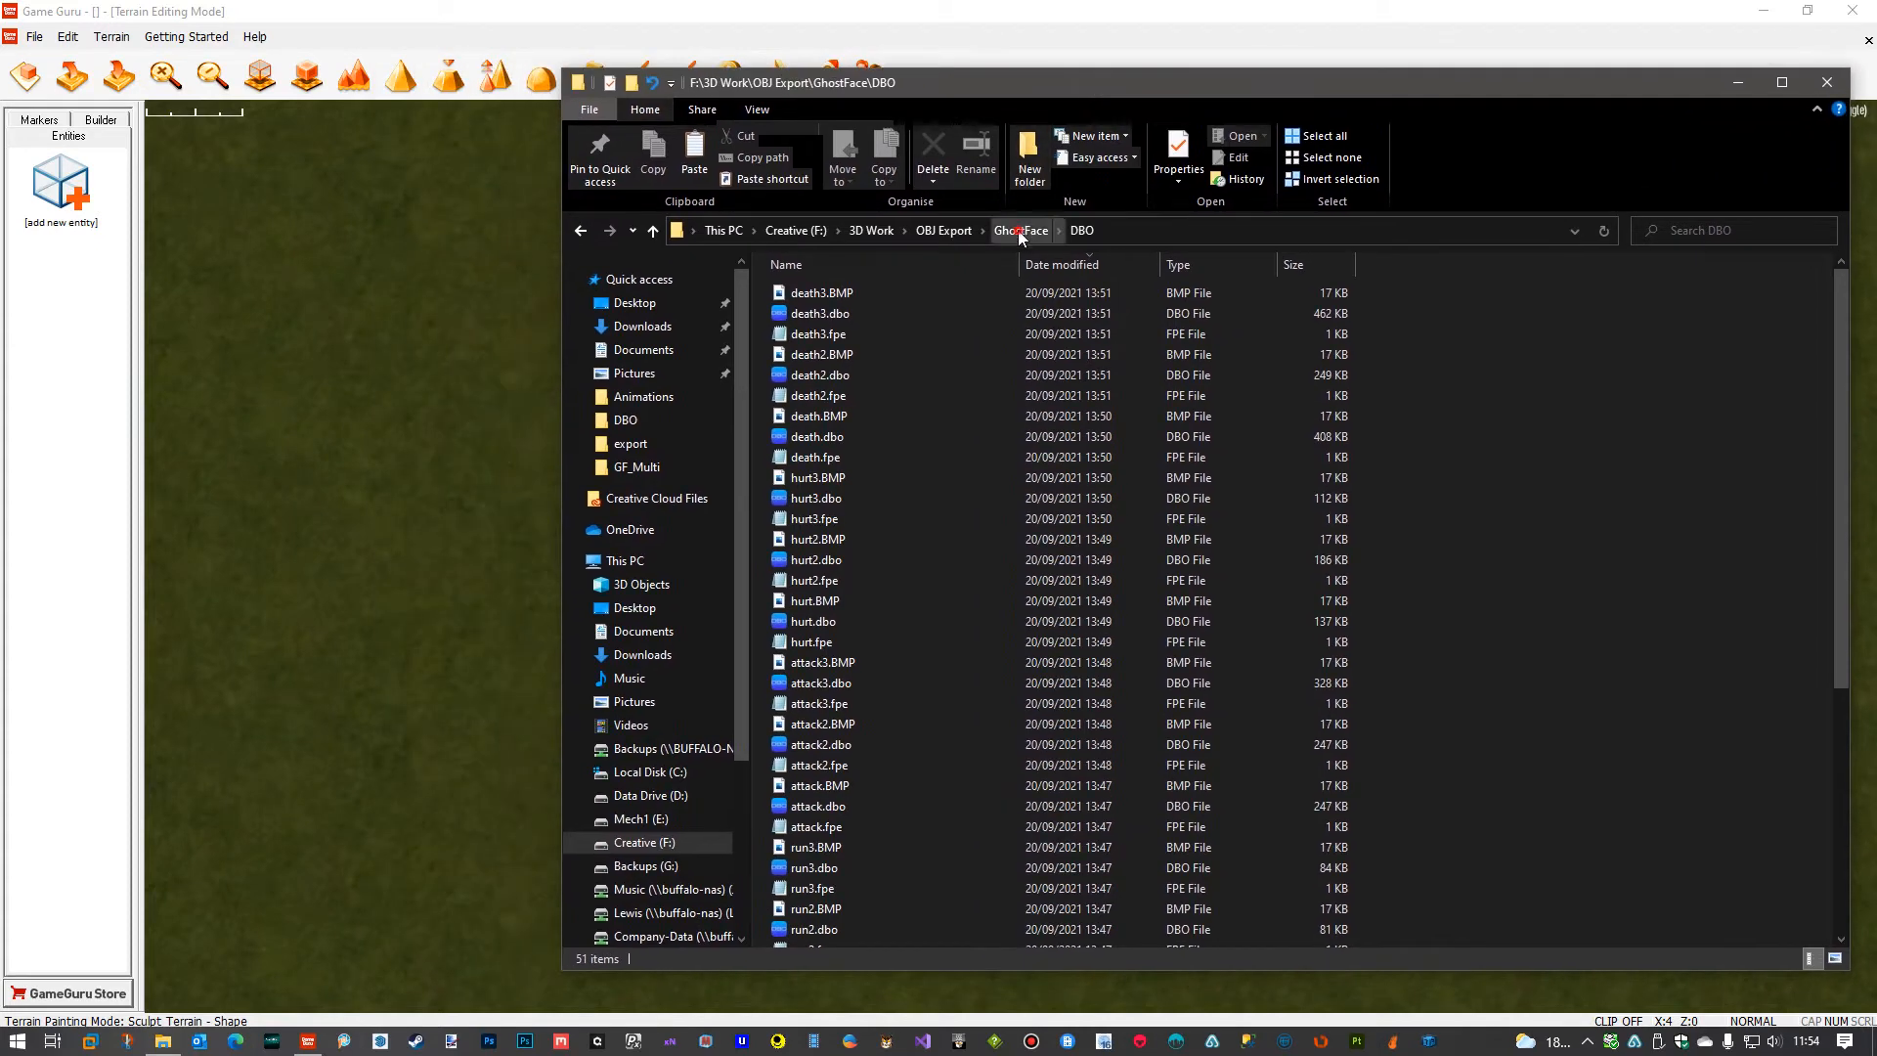
{"action": "left_click", "coordinate": [1019, 231]}
{"action": "double_click", "coordinate": [818, 313]}
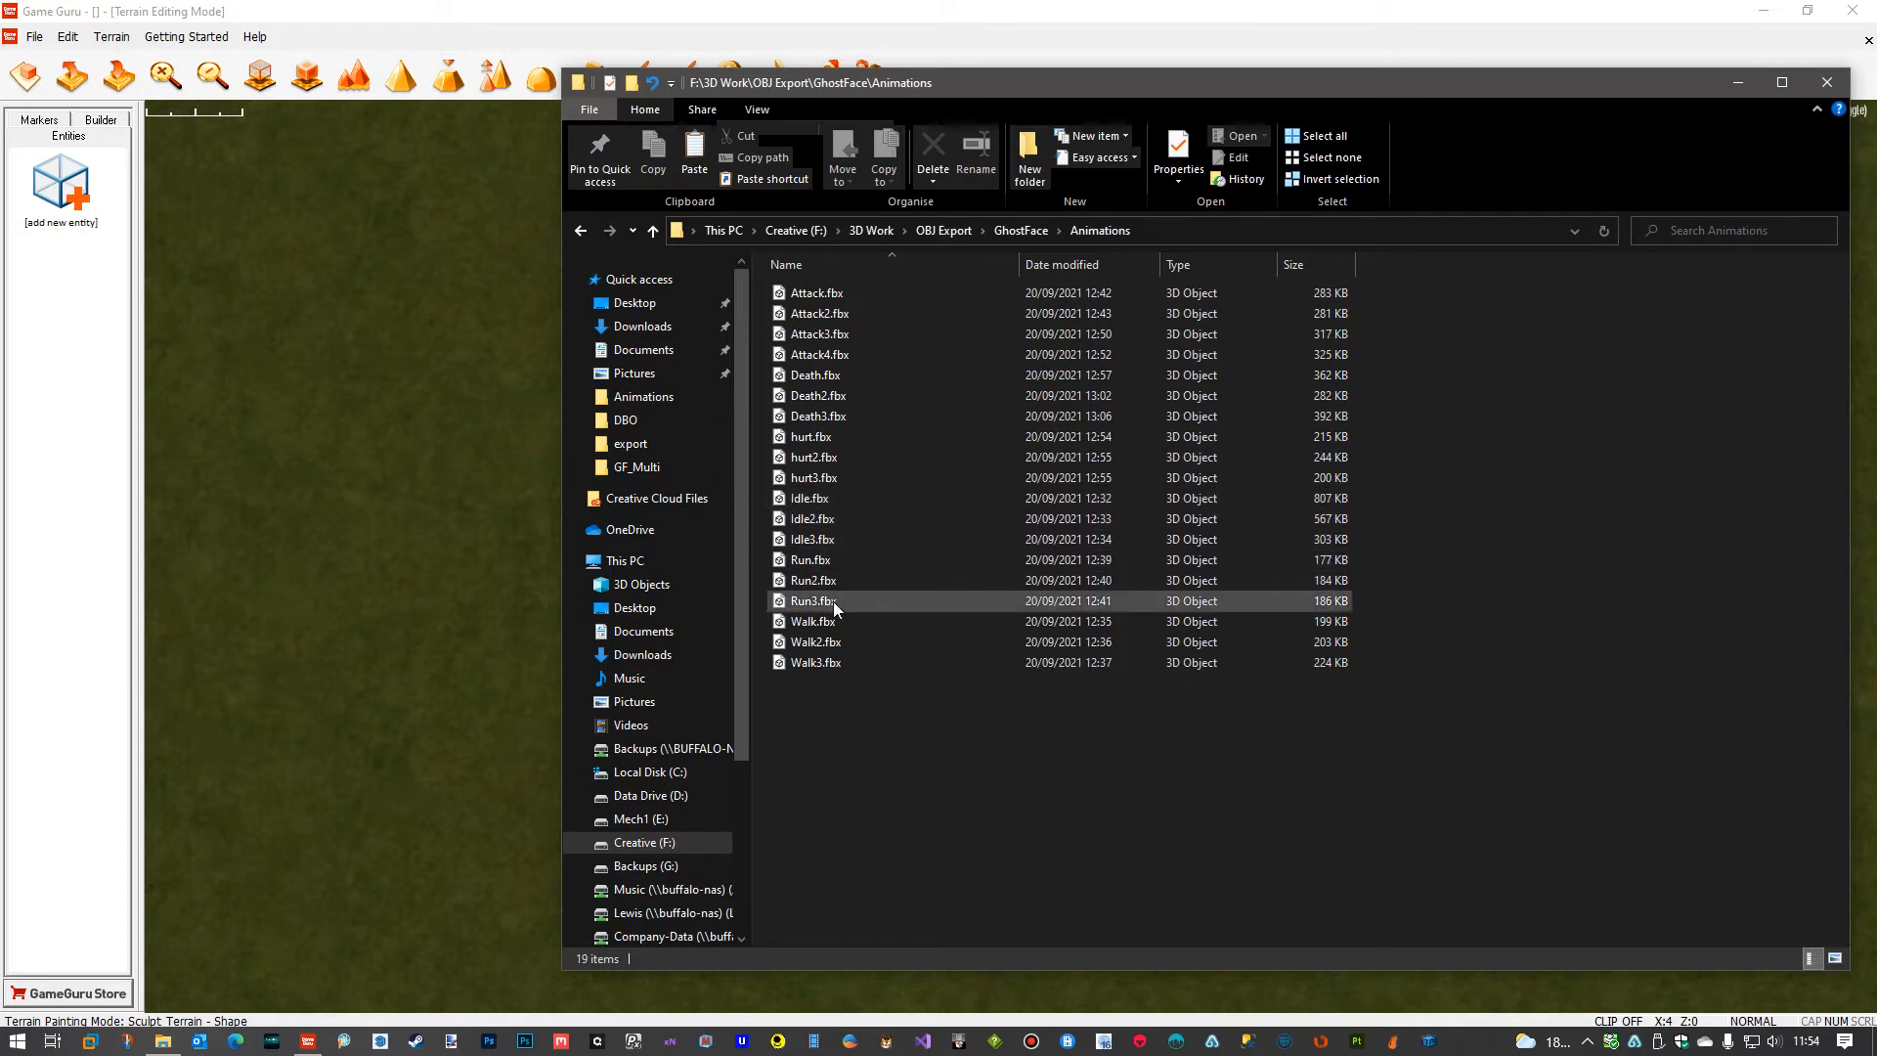
{"action": "left_click", "coordinate": [1831, 84]}
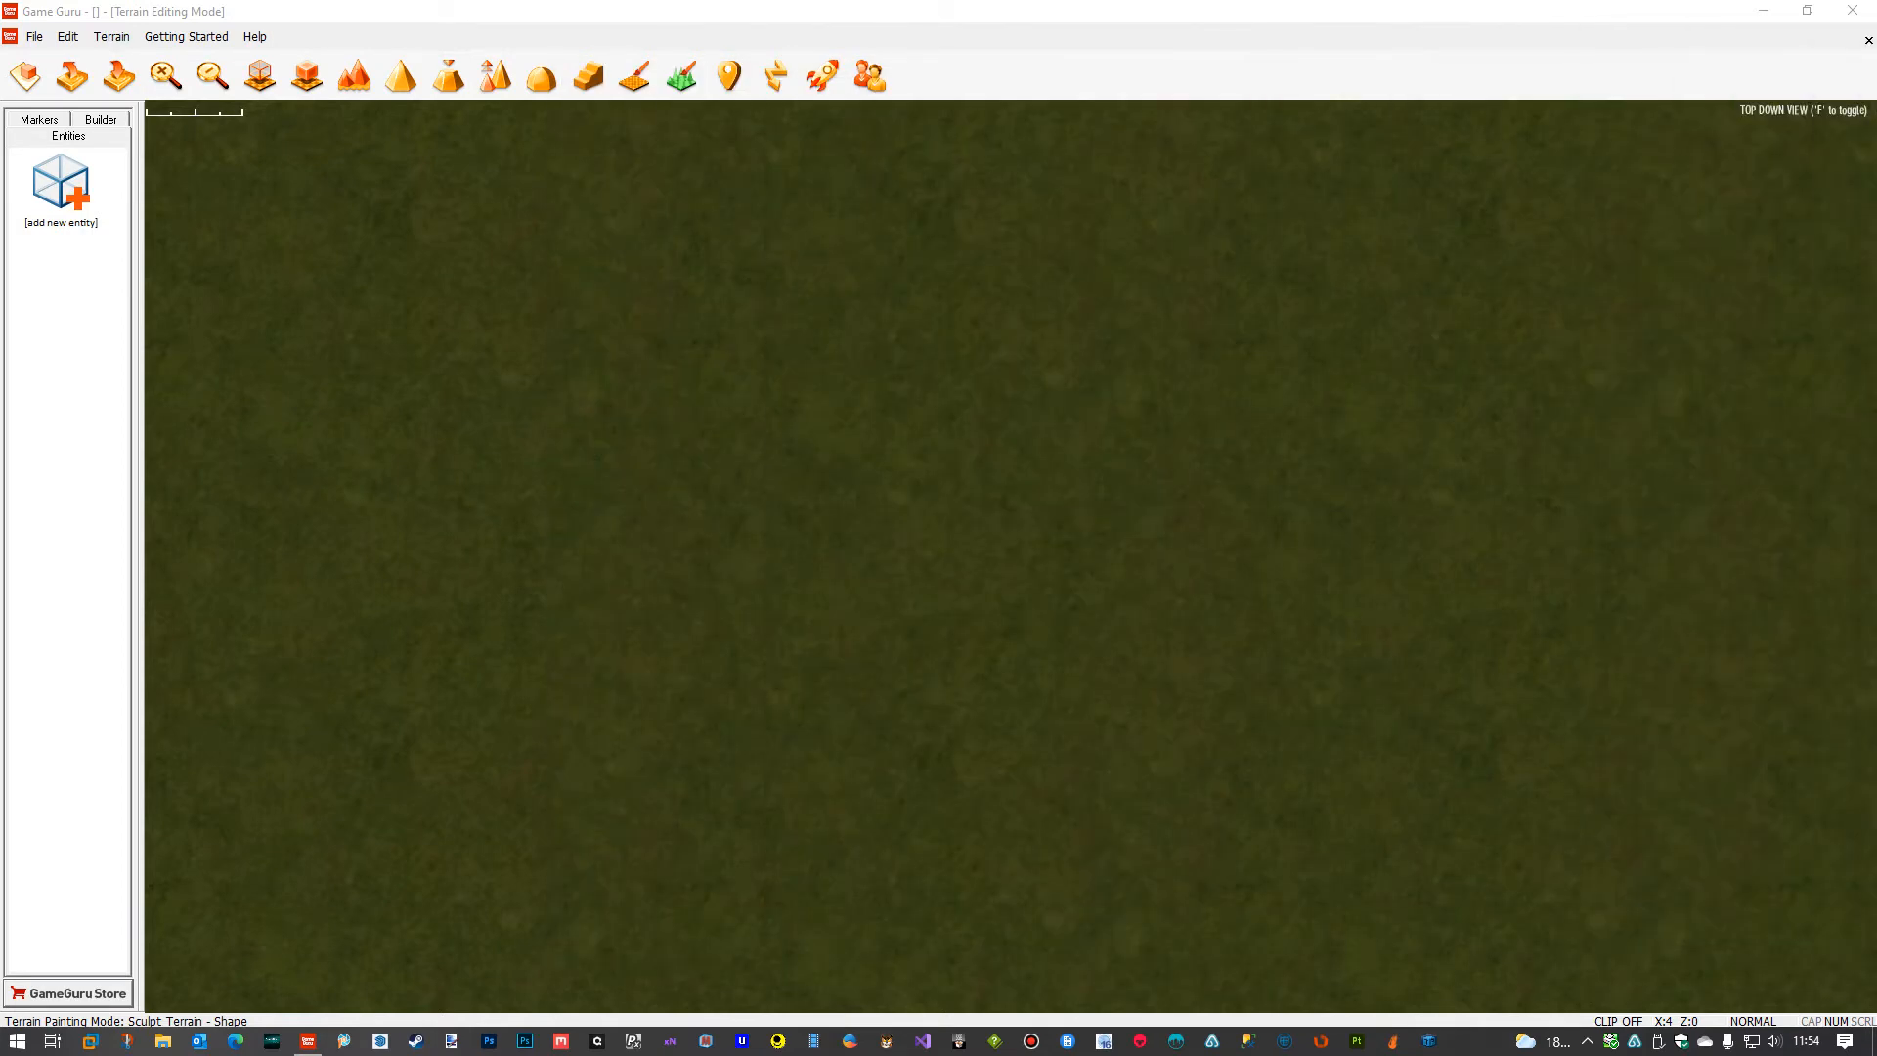
Import Idle2.fbx from F:\3D Work\OBJ Export\GhostFace\Animations as a new entity in GameGuru.
{"action": "left_click", "coordinate": [35, 37]}
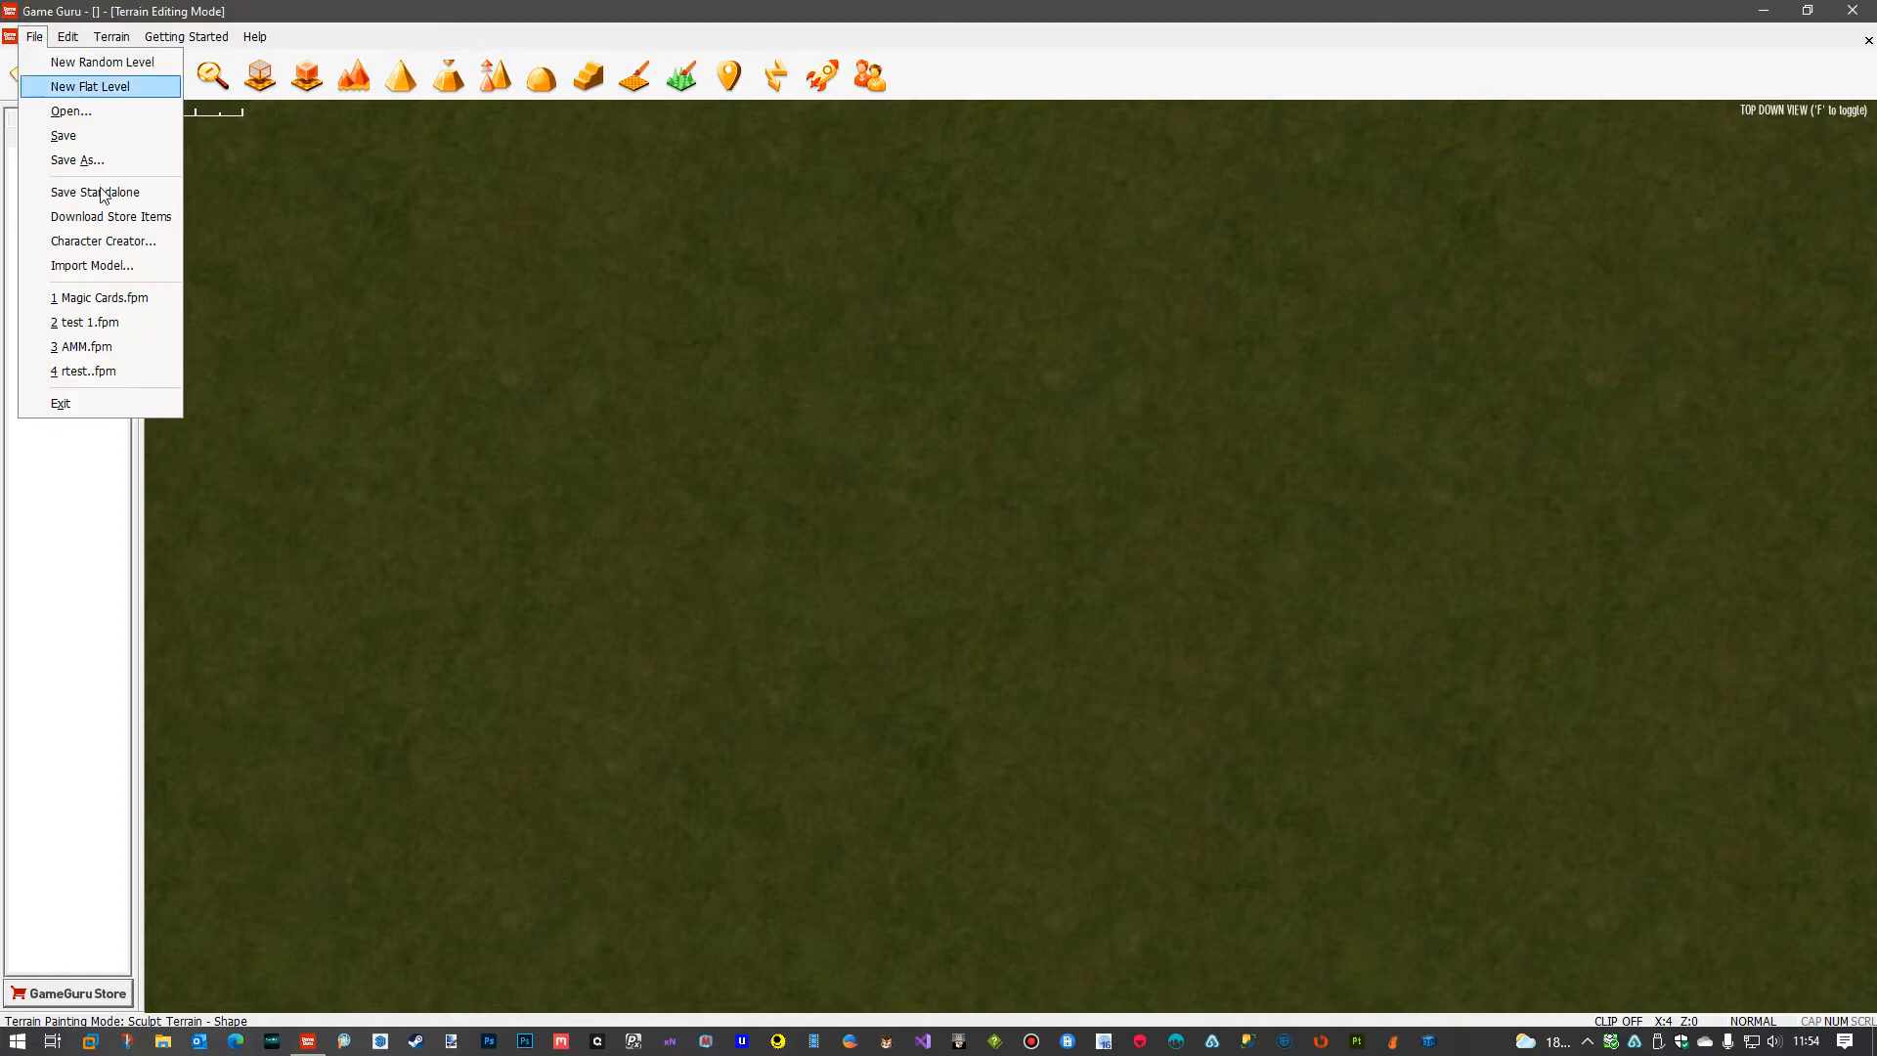
{"action": "left_click", "coordinate": [105, 266]}
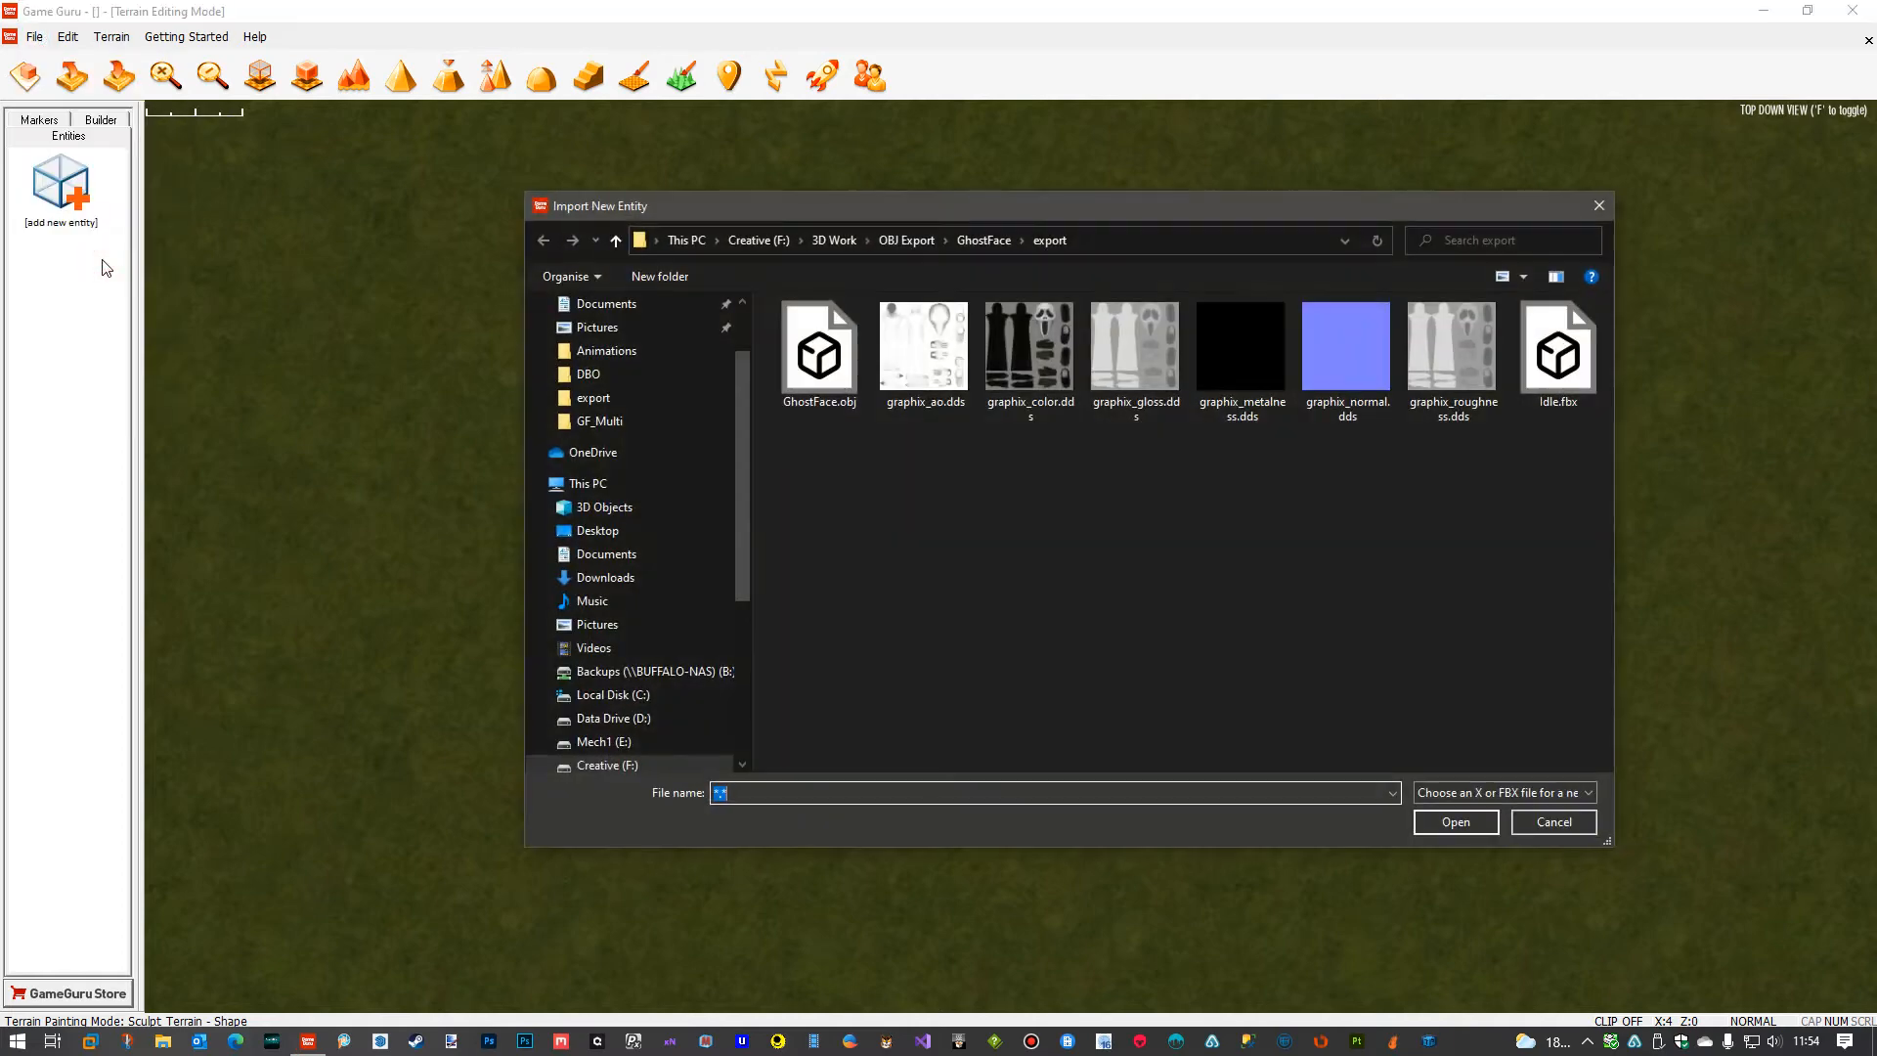
{"action": "left_click", "coordinate": [971, 239]}
{"action": "double_click", "coordinate": [815, 390]}
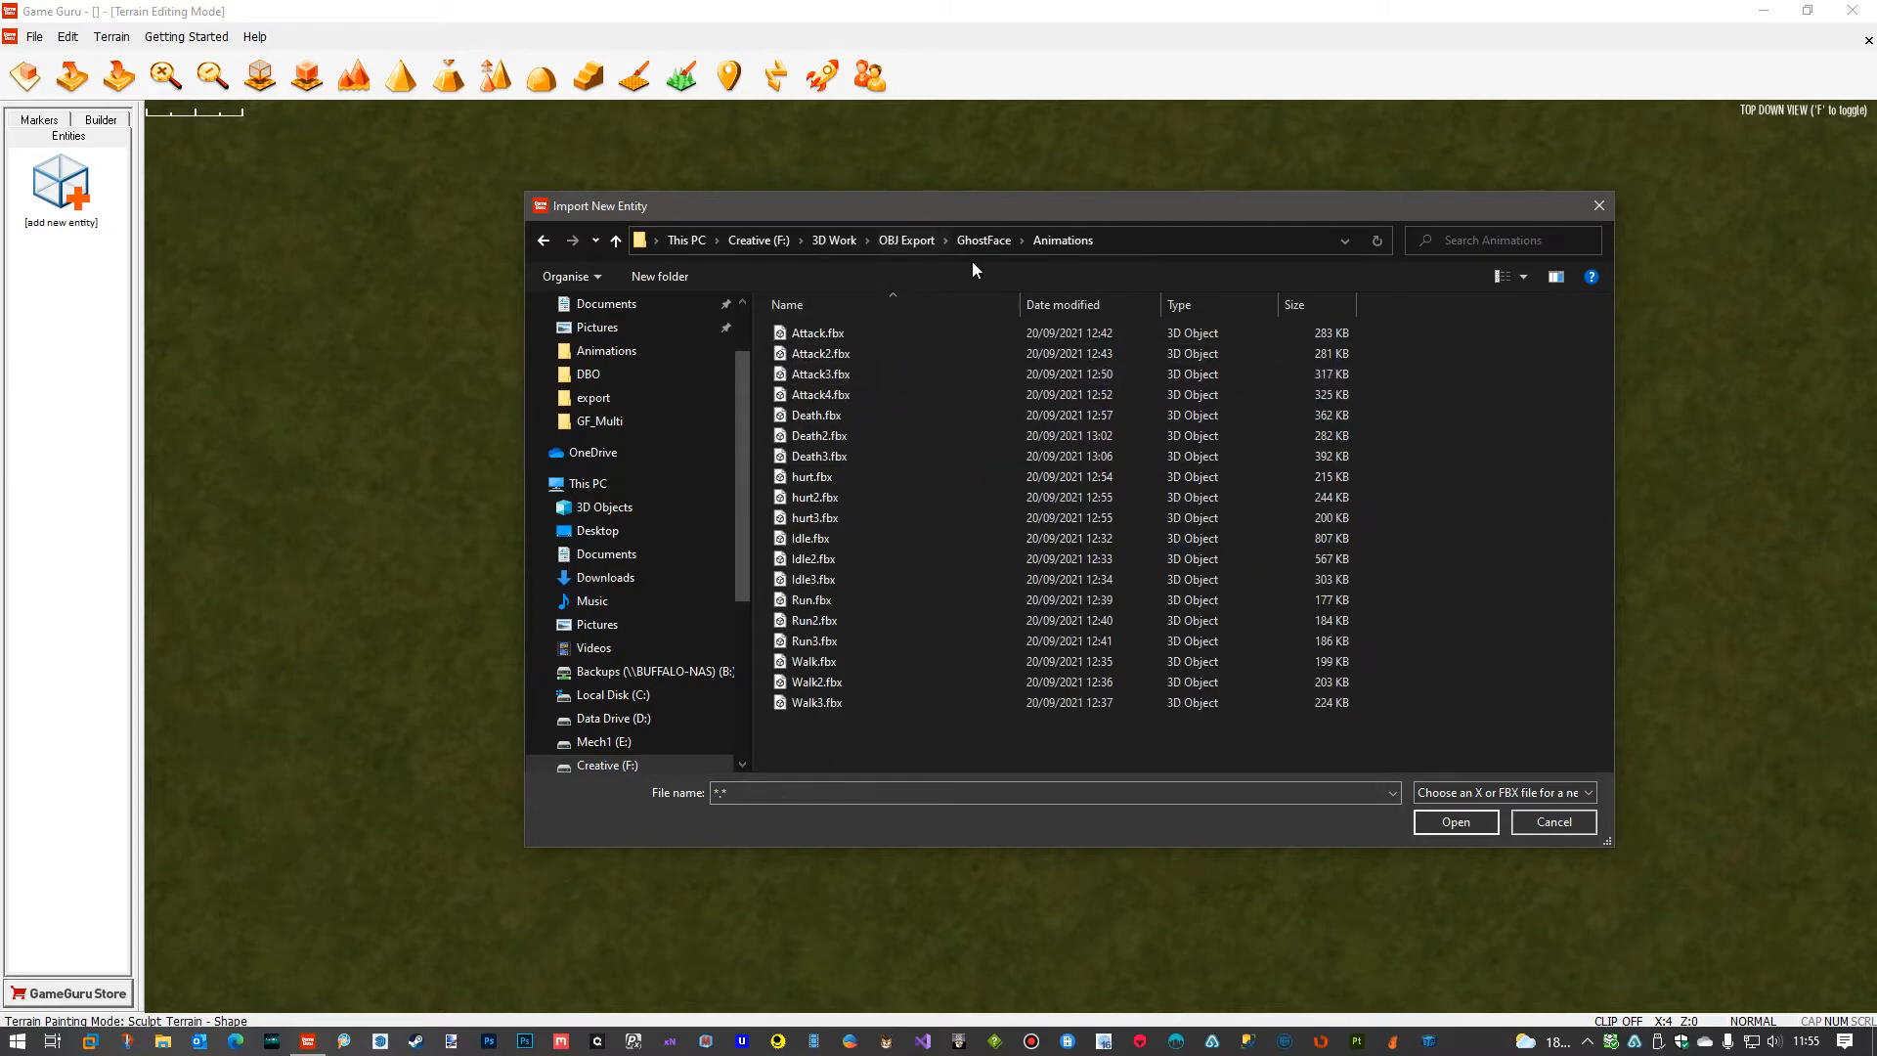
{"action": "left_click", "coordinate": [825, 561]}
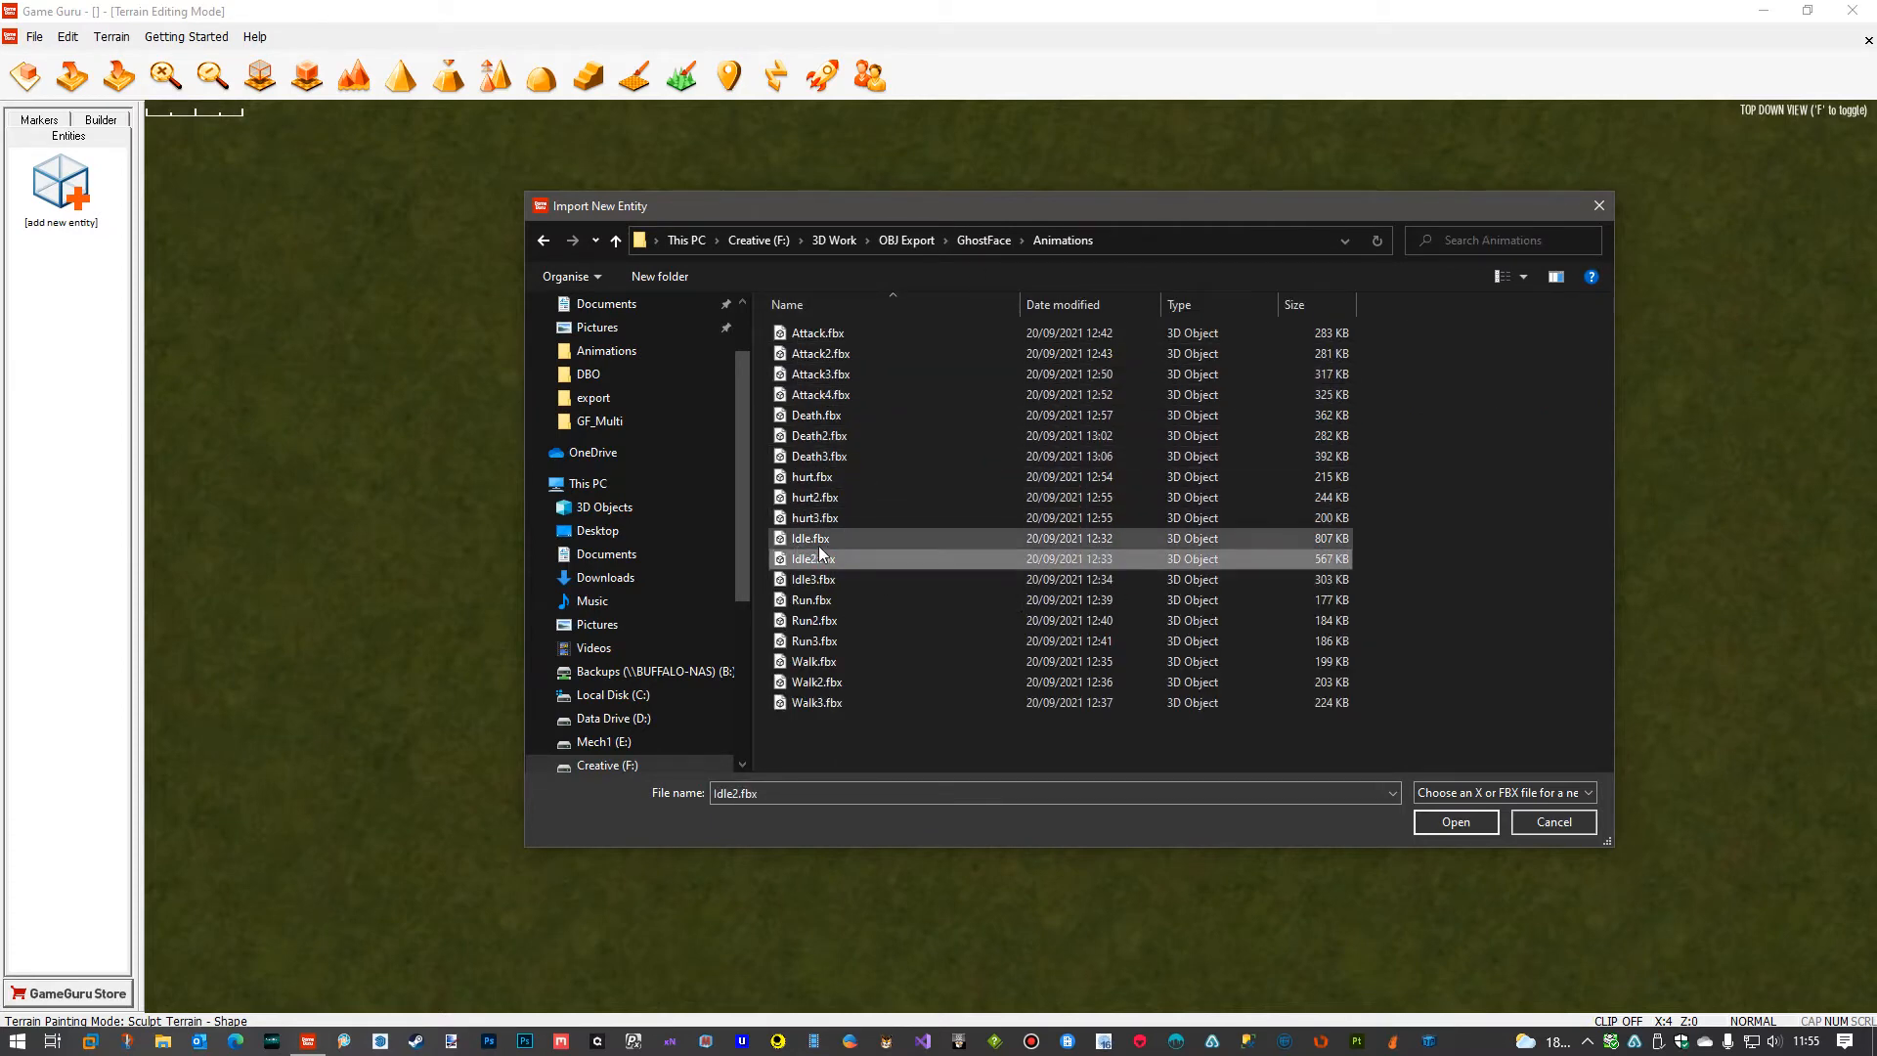
{"action": "left_click", "coordinate": [1460, 830]}
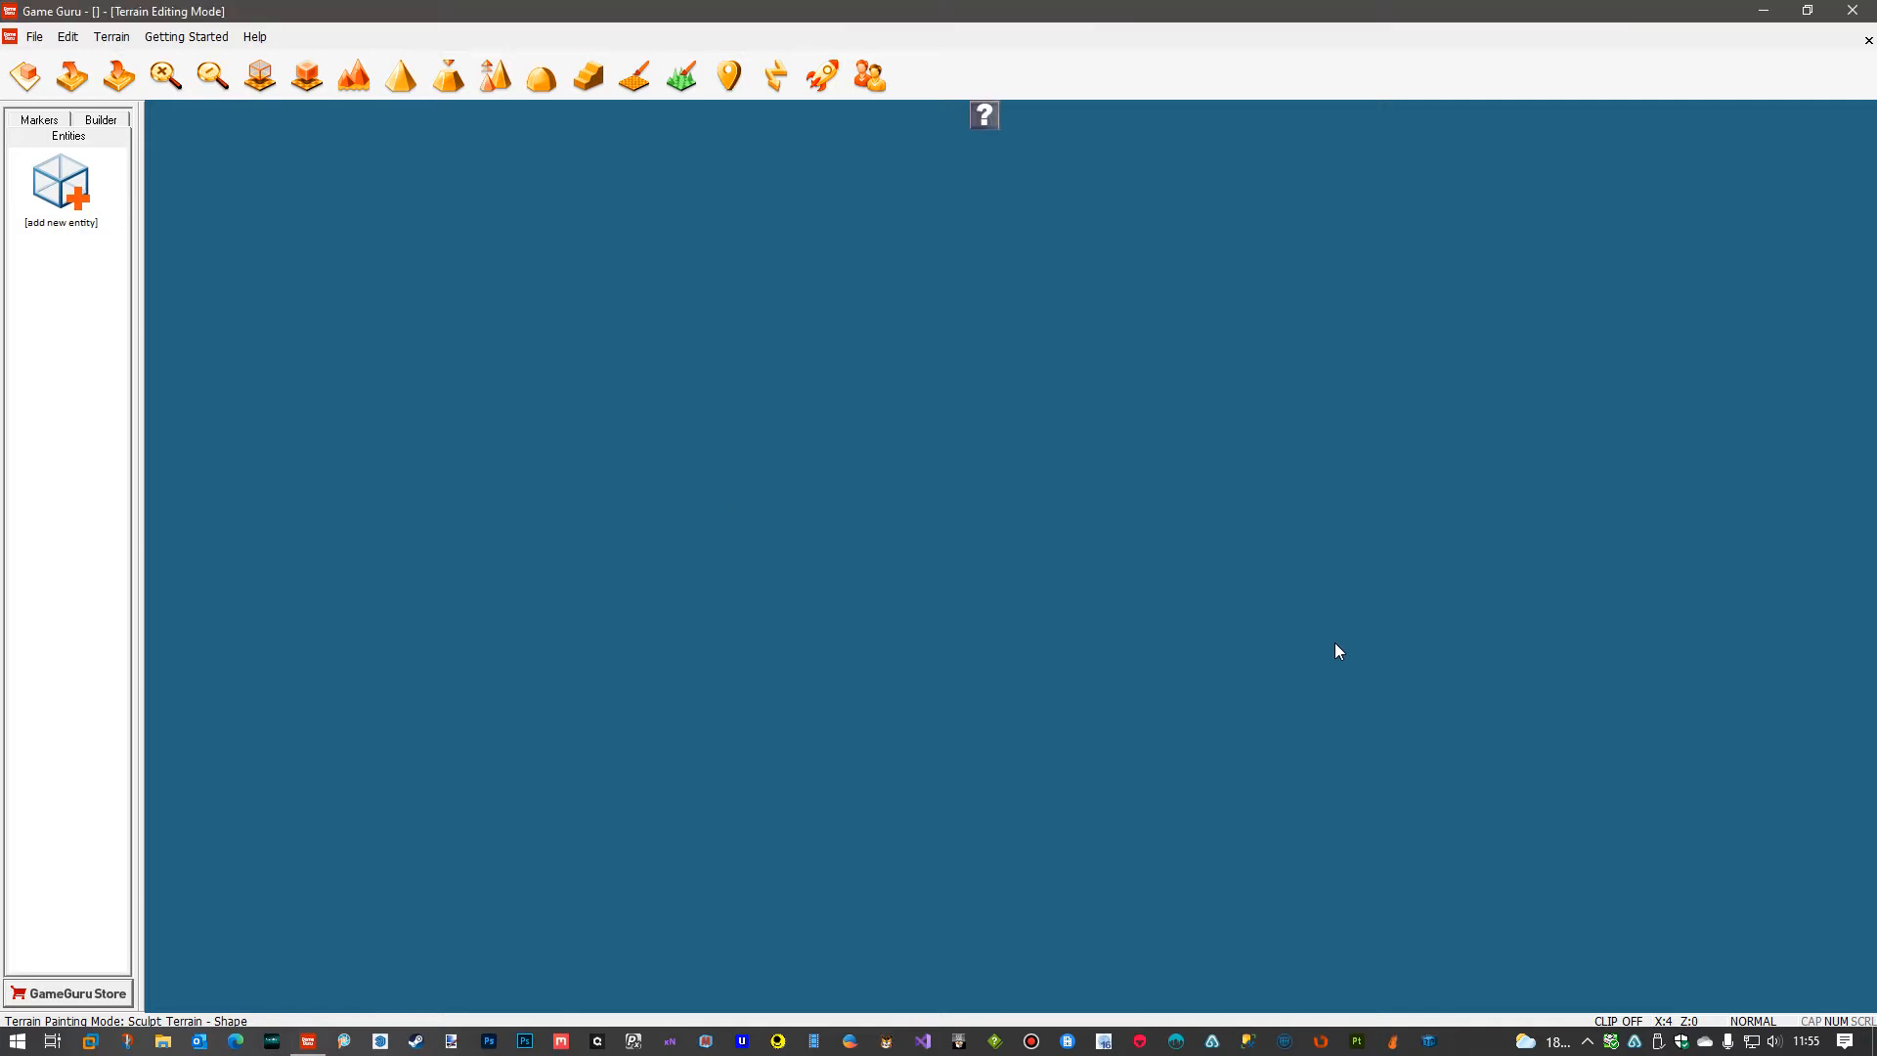
Start saving the imported entity and browse to F:\3D Work\OBJ Export as the destination.
{"action": "left_click", "coordinate": [763, 122]}
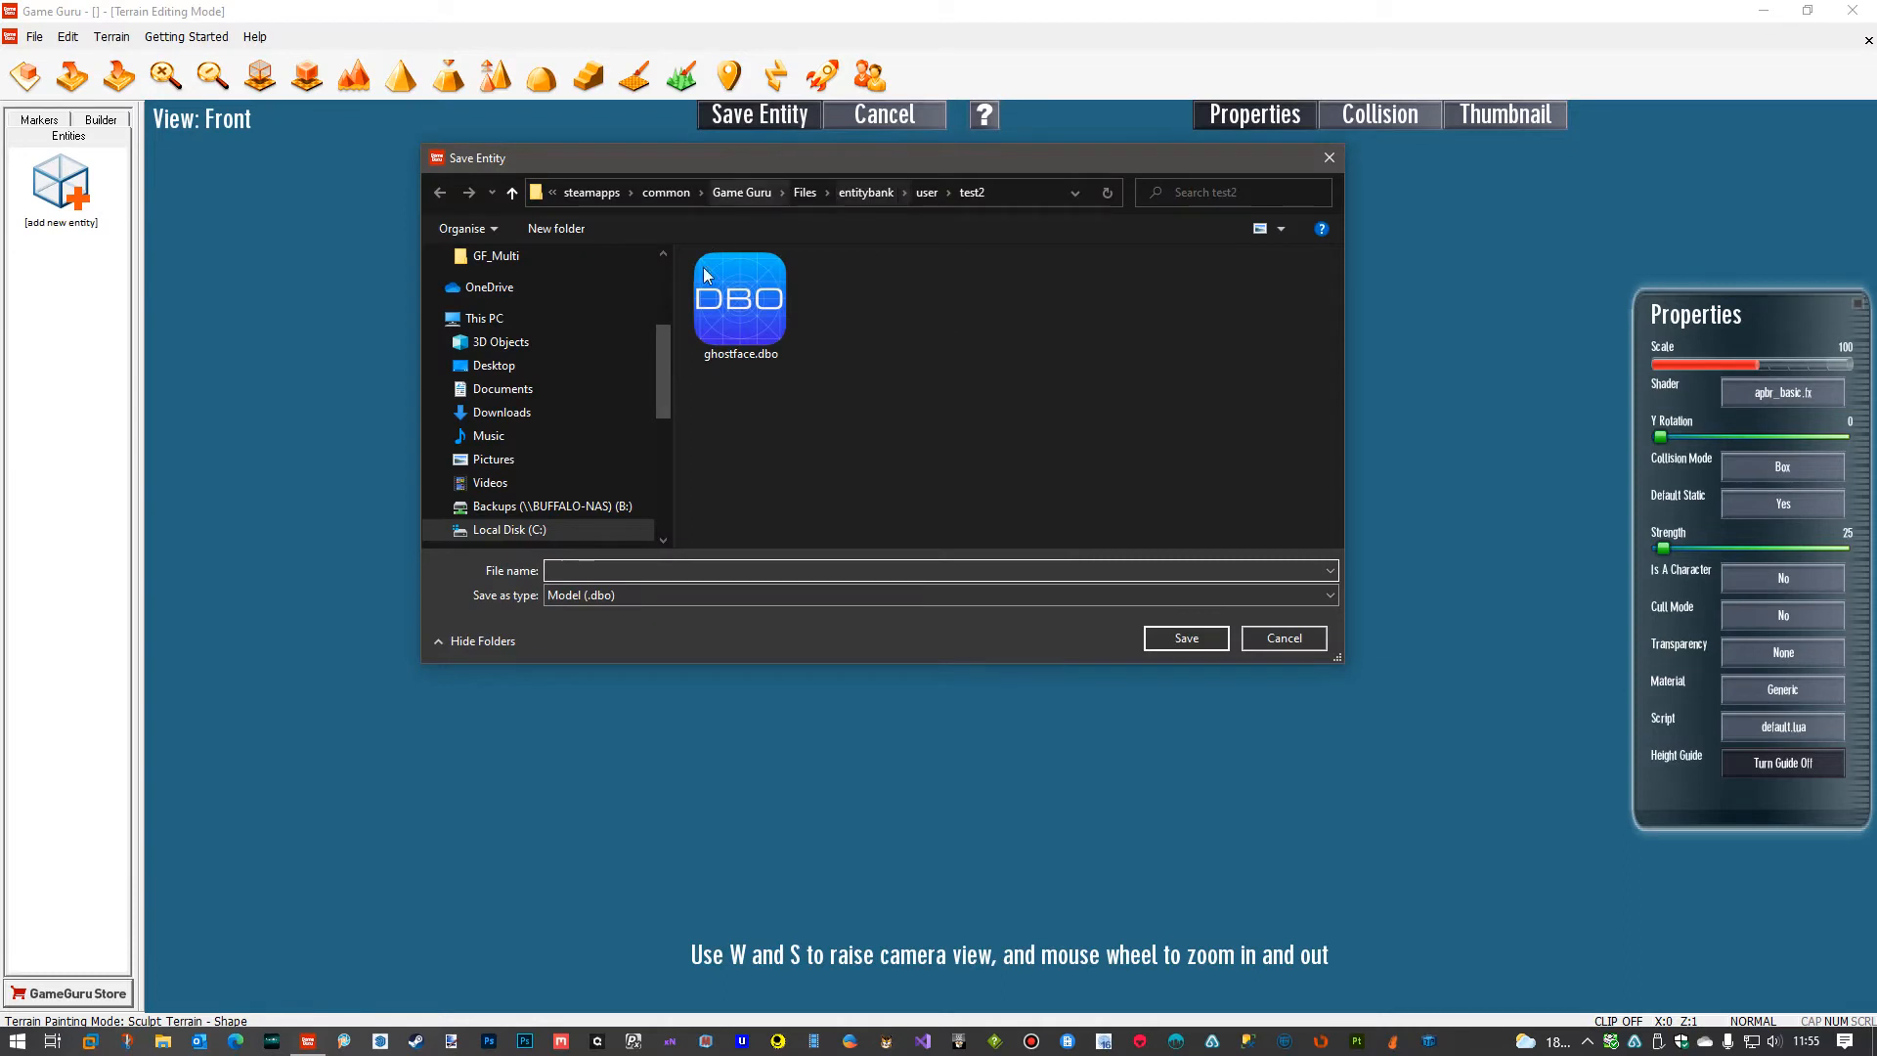
{"action": "left_click_drag", "start_coordinate": [663, 399], "coordinate": [667, 473]}
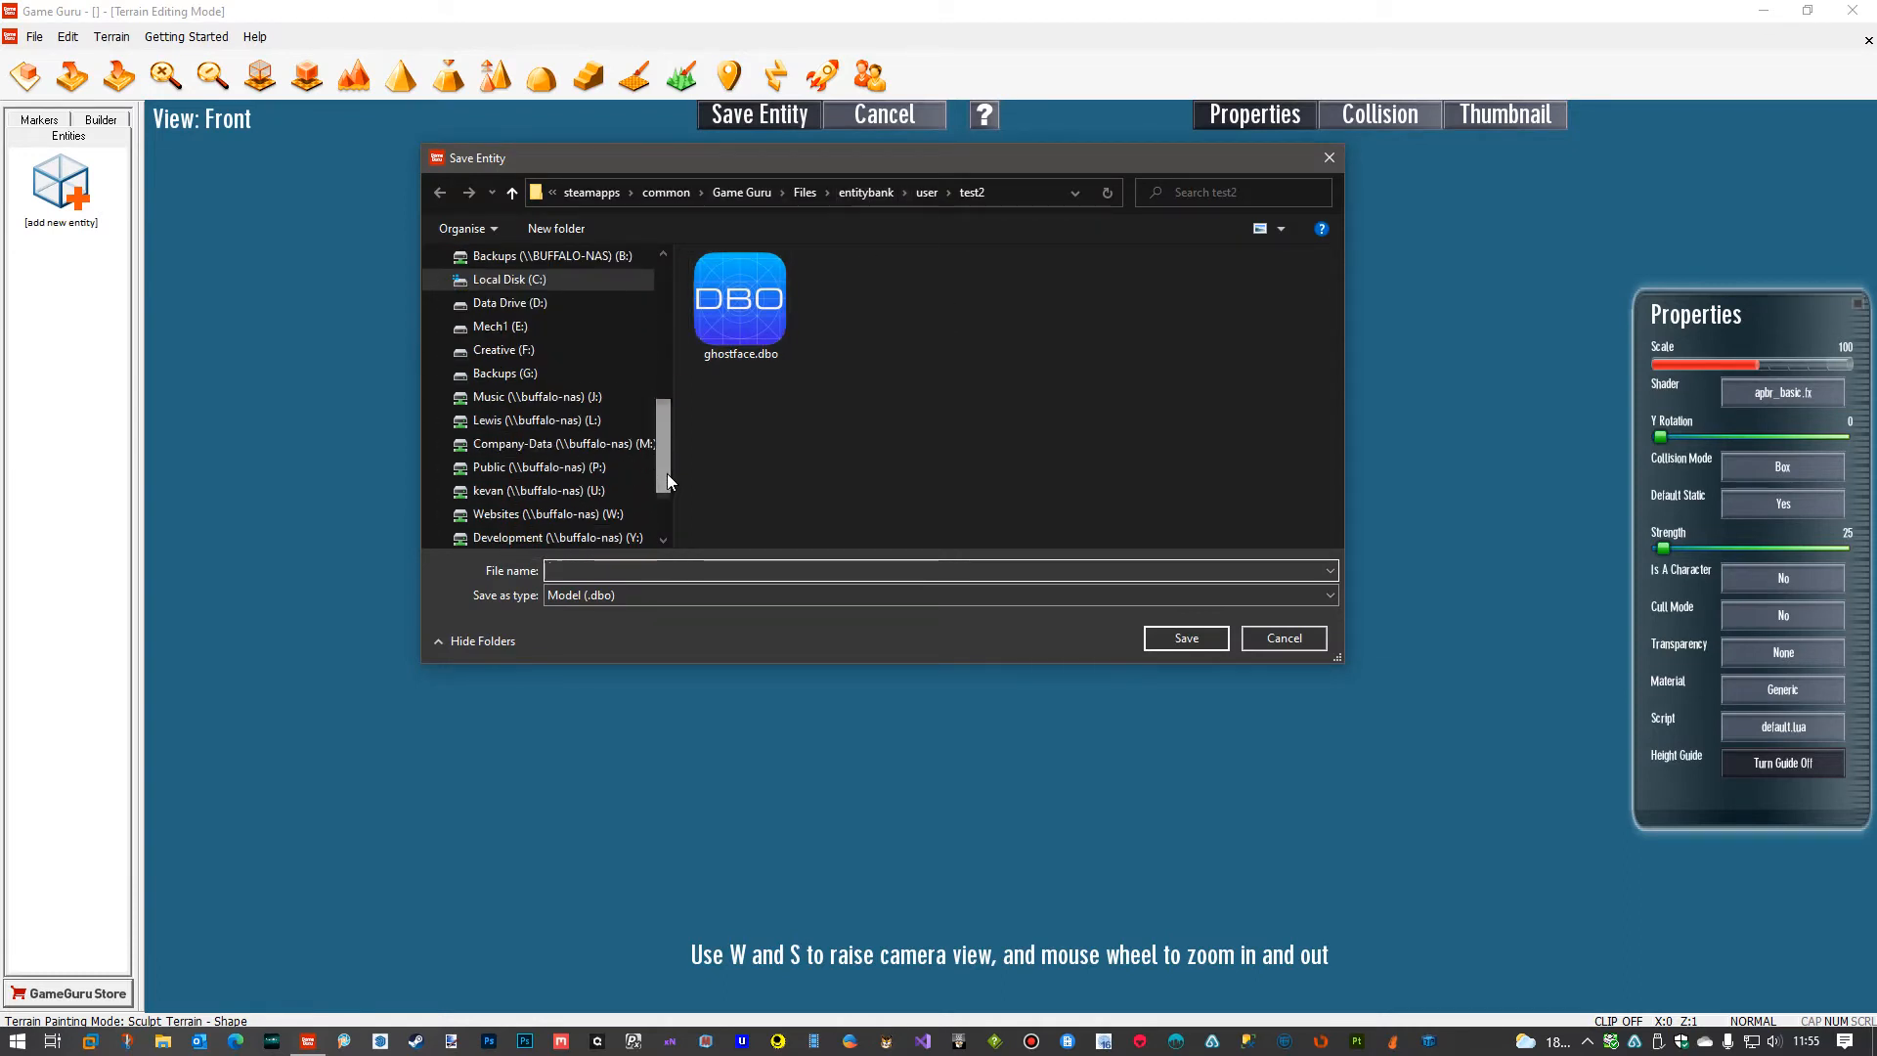
{"action": "left_click", "coordinate": [503, 352]}
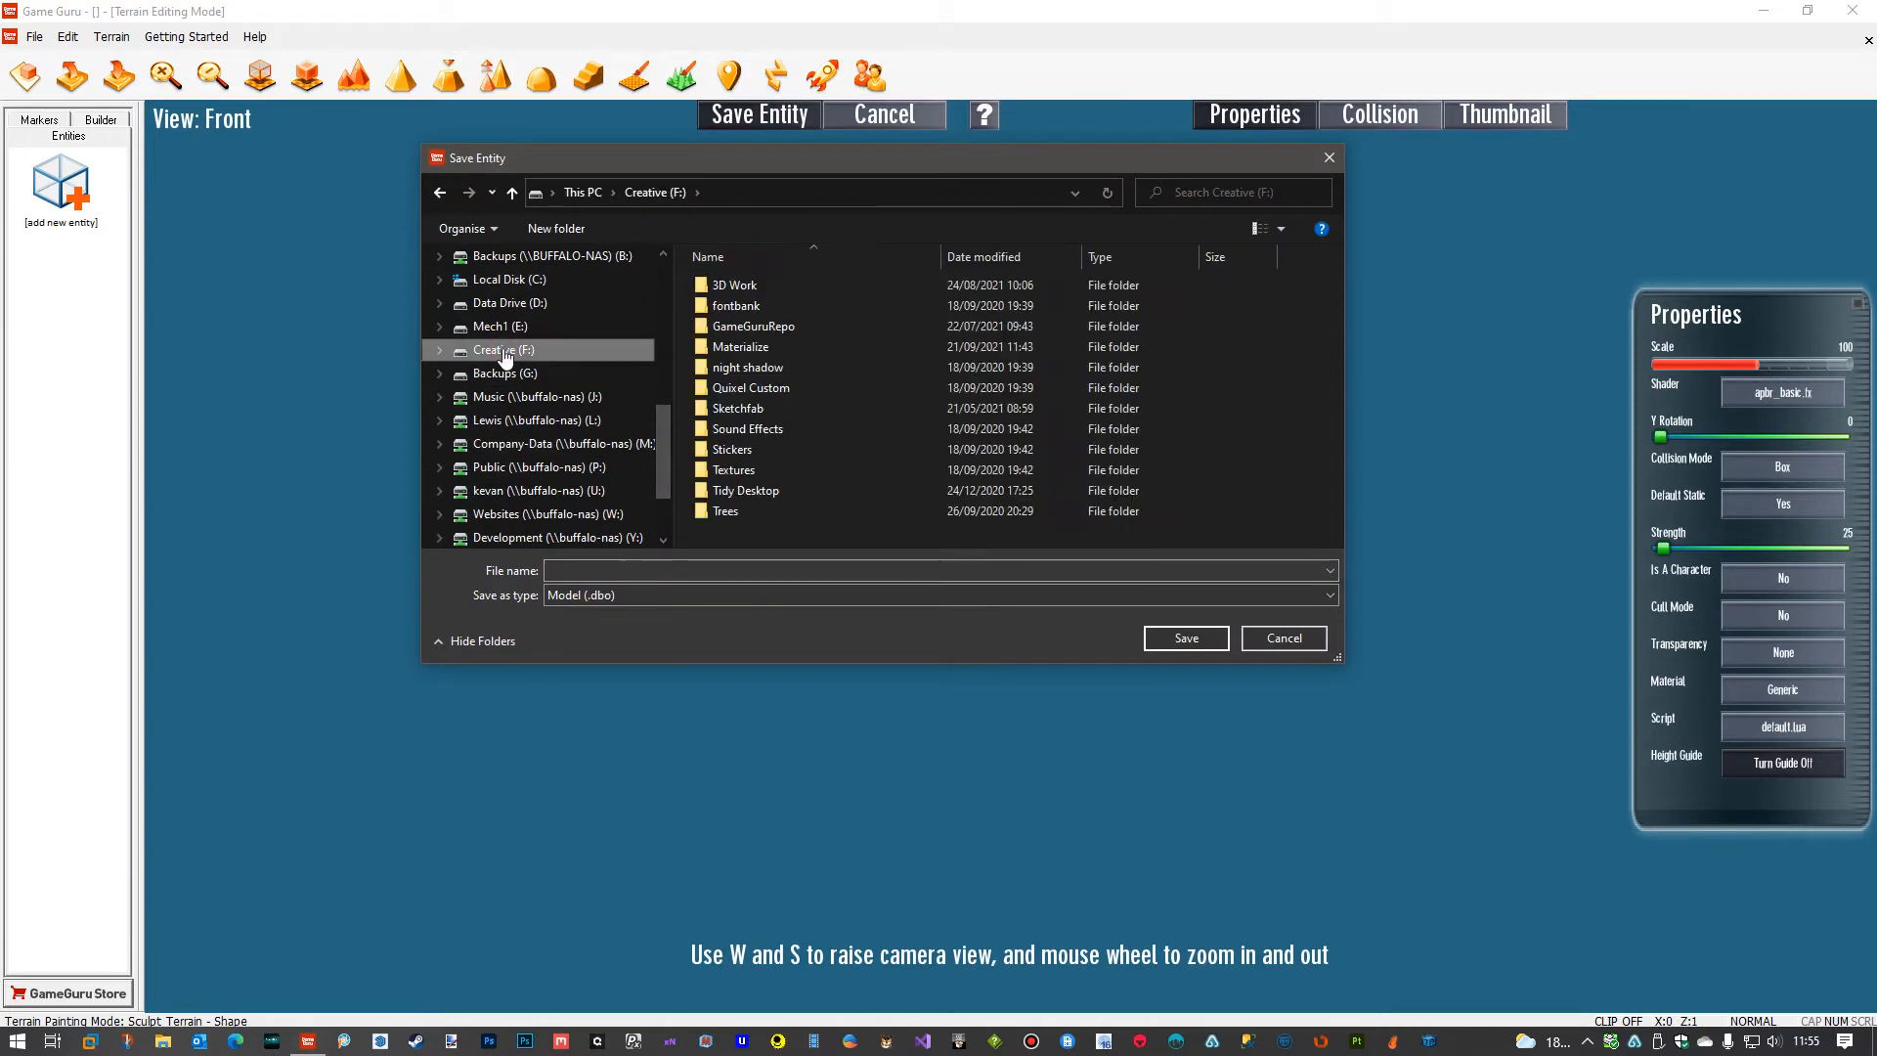
{"action": "double_click", "coordinate": [760, 284]}
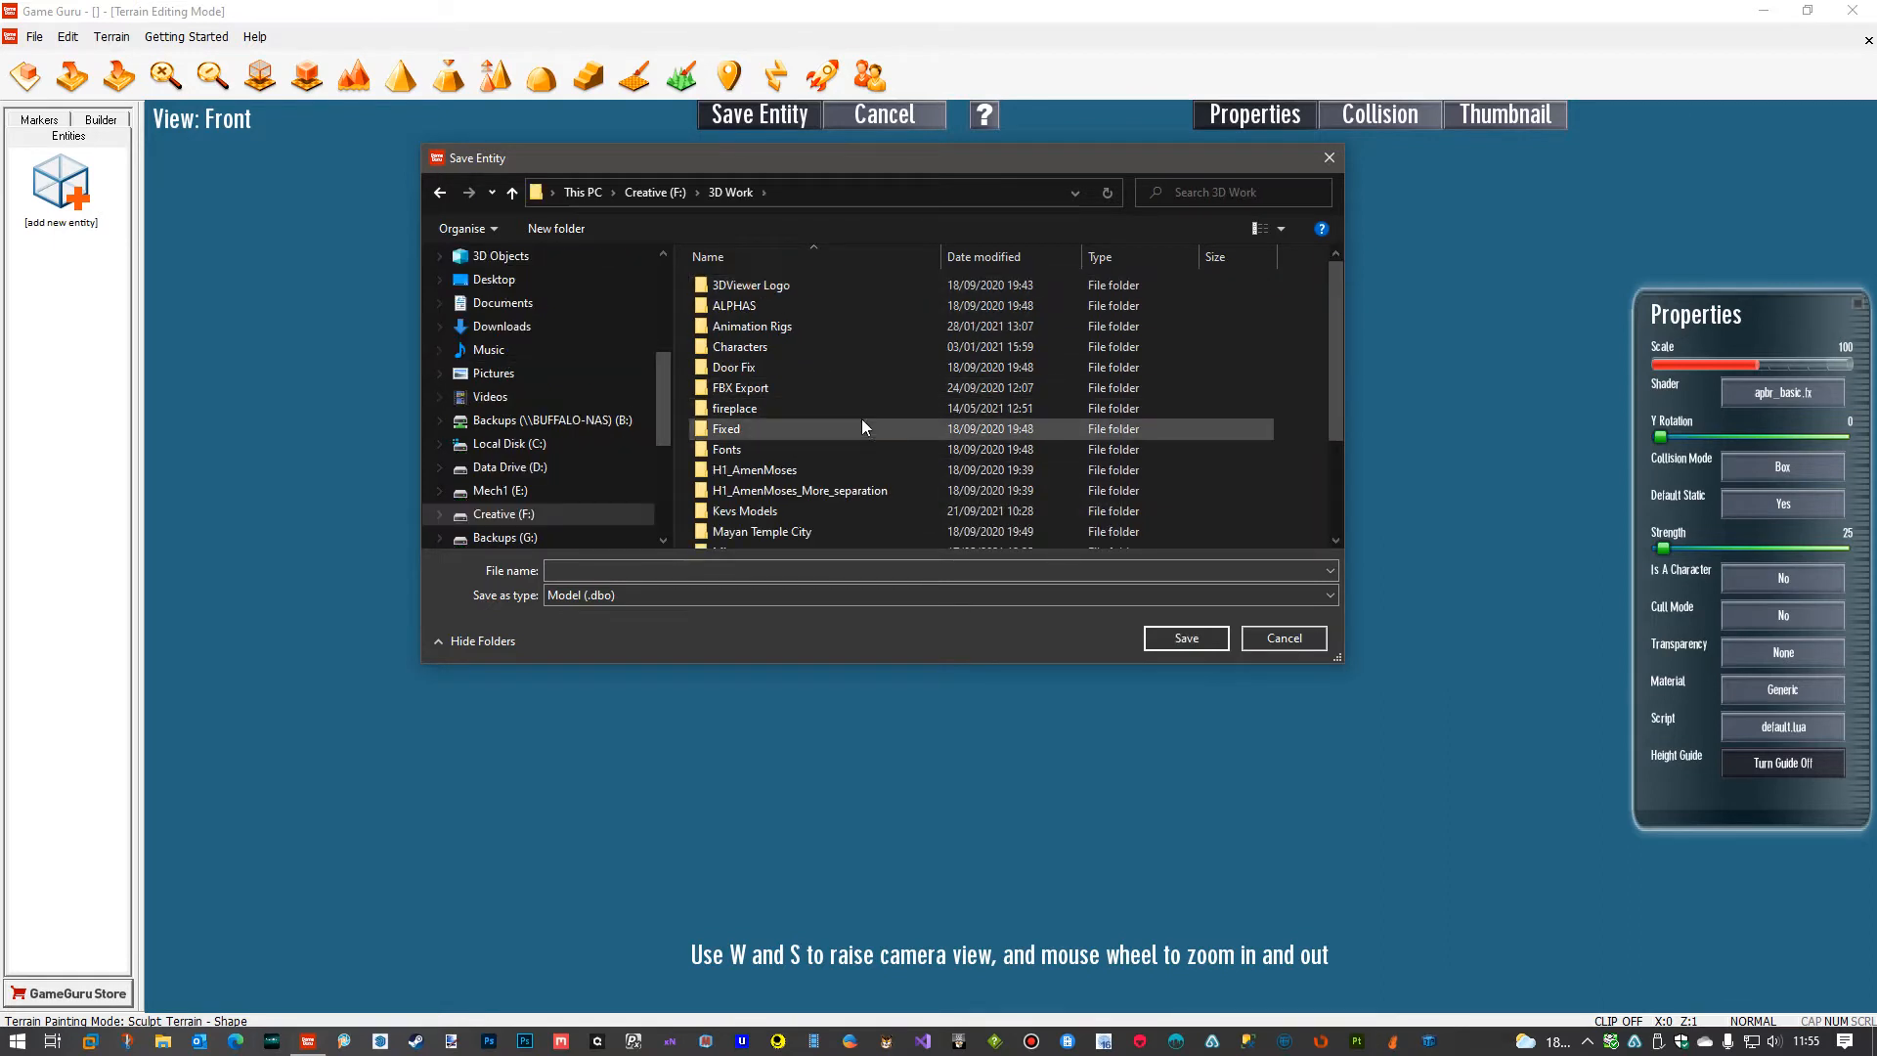
{"action": "scroll", "coordinate": [860, 418], "scroll_direction": "down", "scroll_amount": 3}
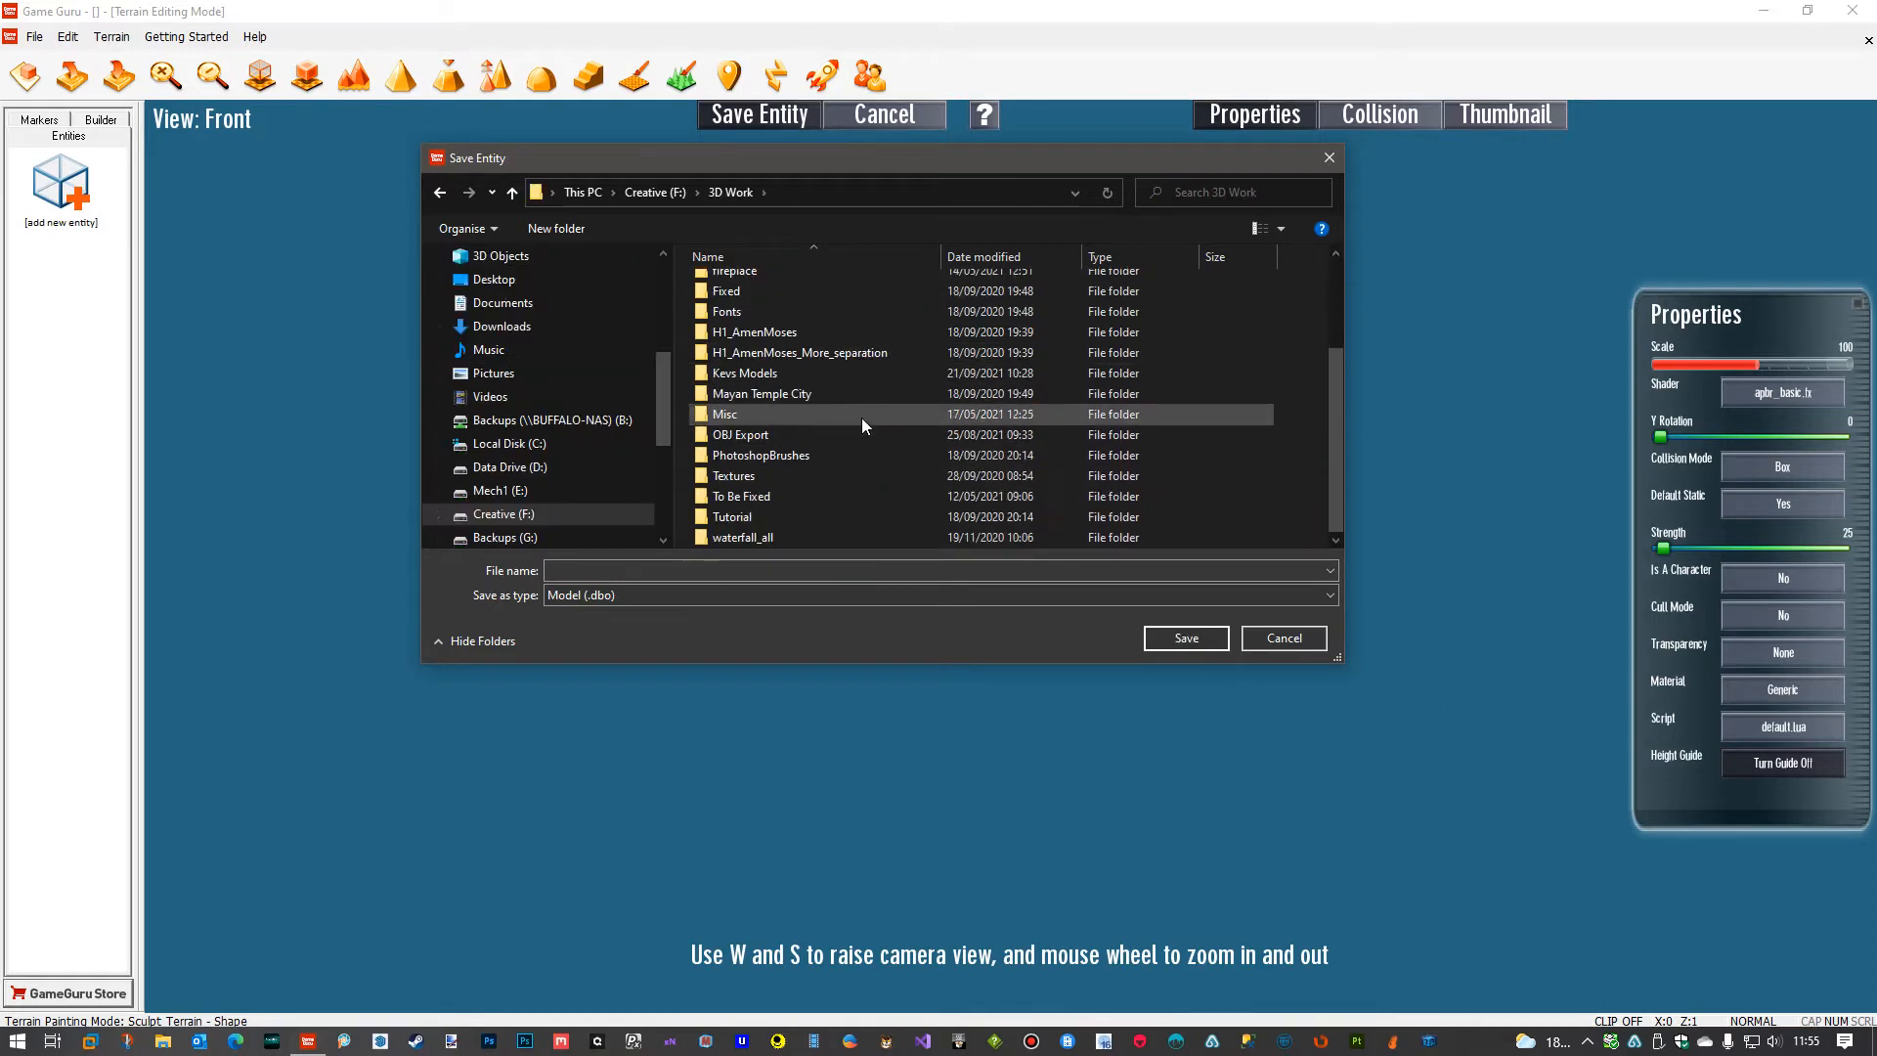
{"action": "double_click", "coordinate": [765, 435]}
Open the DBO subfolder of the GhostFace folder as the save location.
{"action": "scroll", "coordinate": [955, 402], "scroll_direction": "down", "scroll_amount": 10}
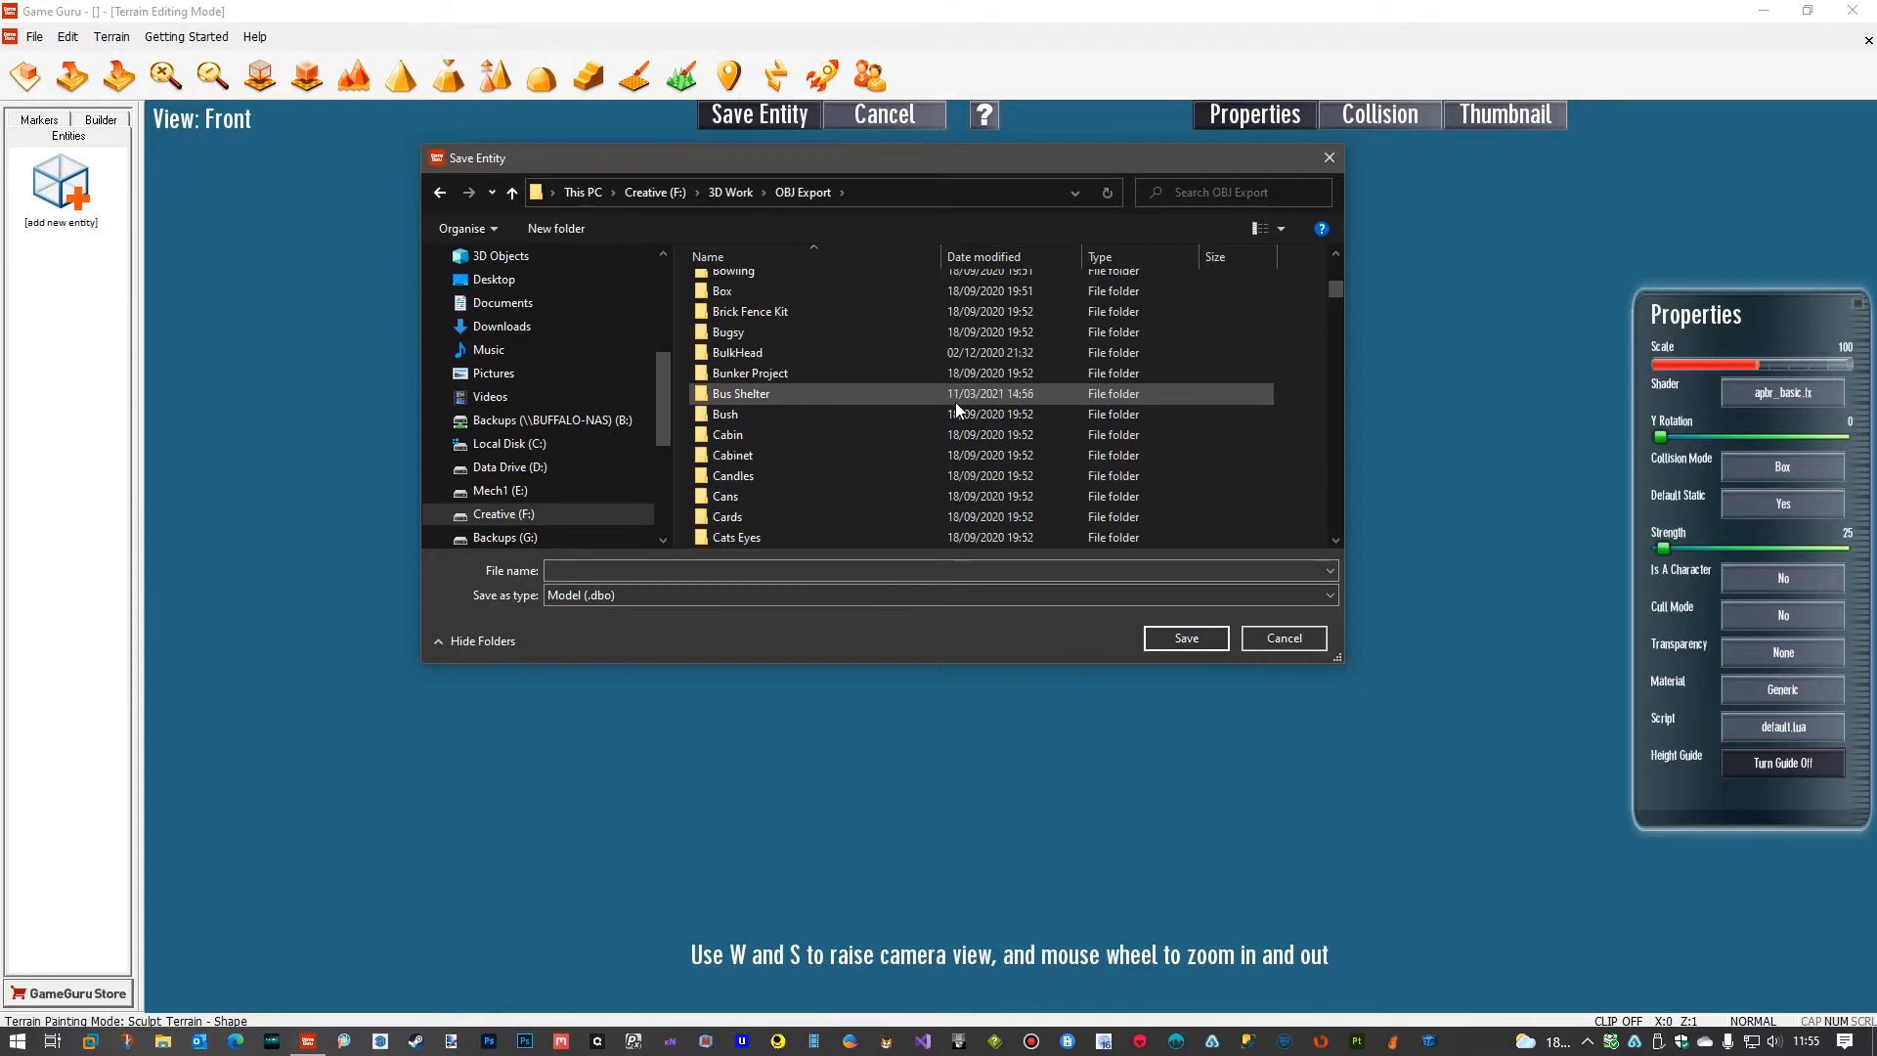
{"action": "scroll", "coordinate": [952, 410], "scroll_direction": "down", "scroll_amount": 10}
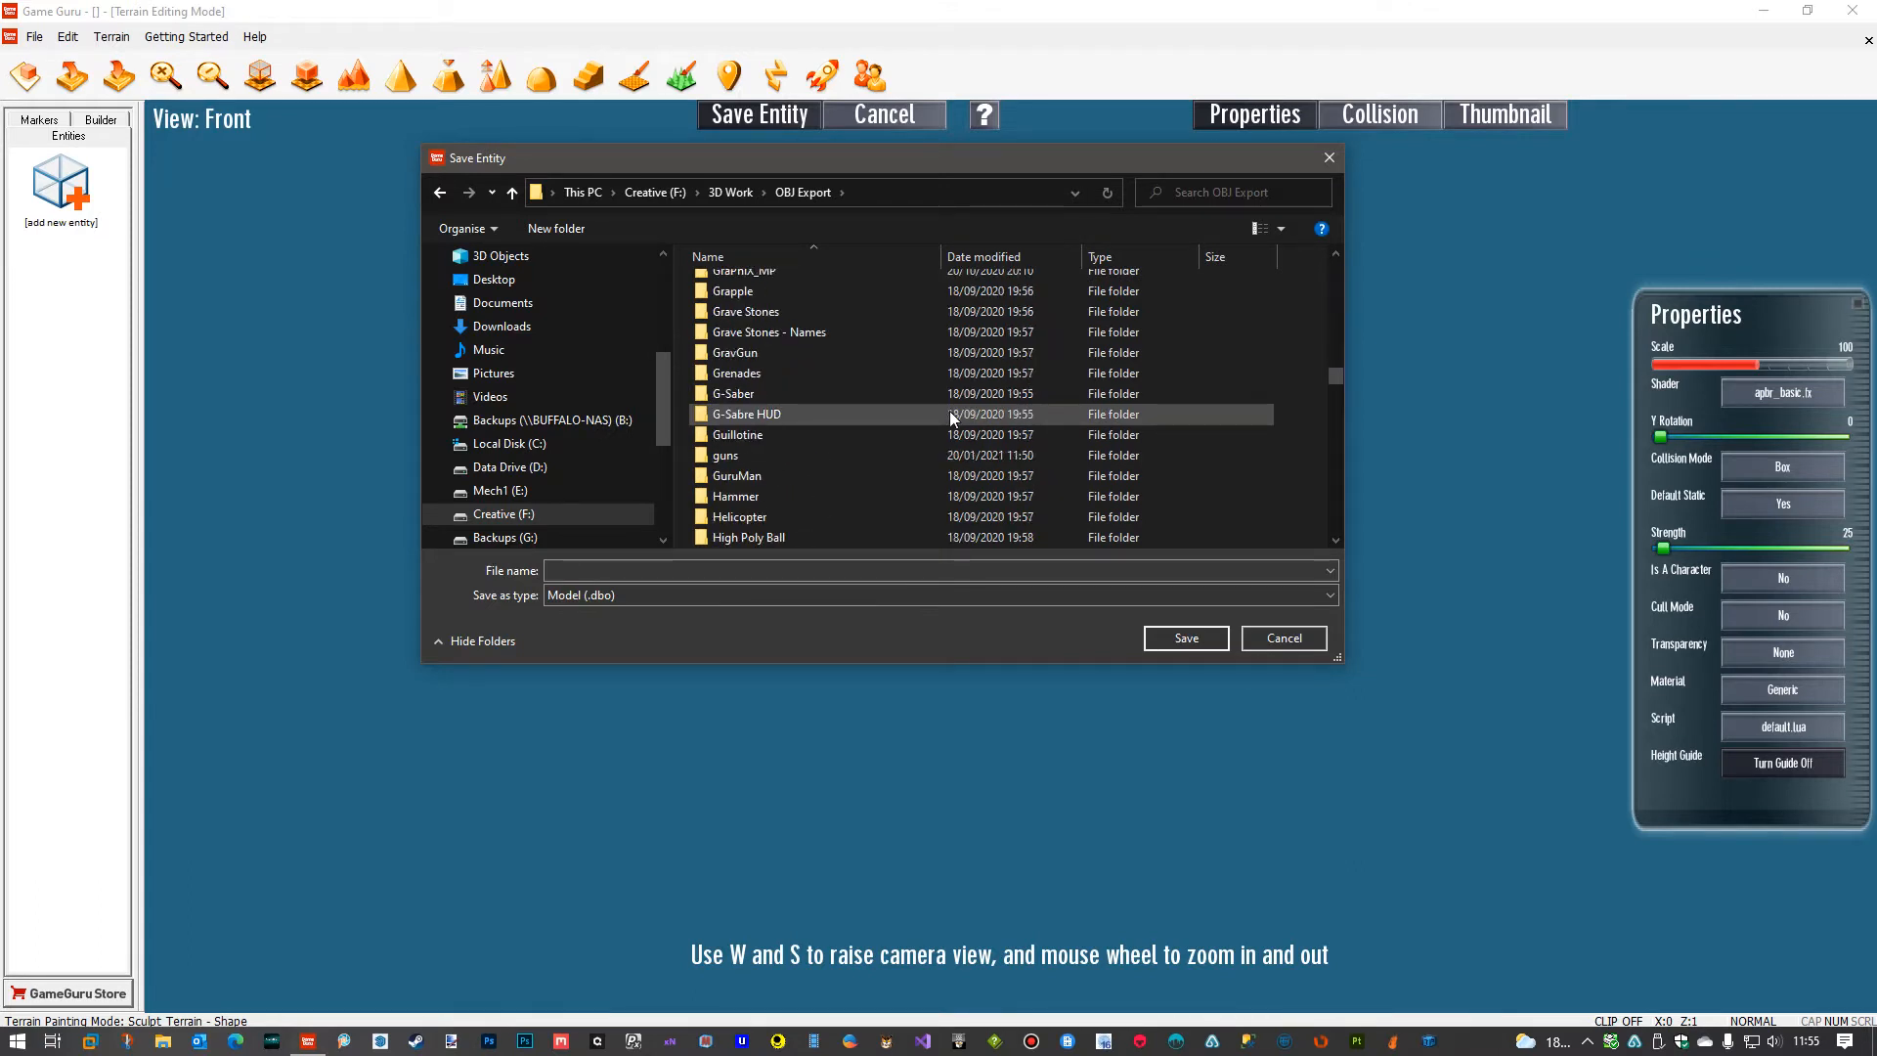
{"action": "scroll", "coordinate": [950, 412], "scroll_direction": "down", "scroll_amount": 2}
{"action": "scroll", "coordinate": [951, 411], "scroll_direction": "up", "scroll_amount": 3}
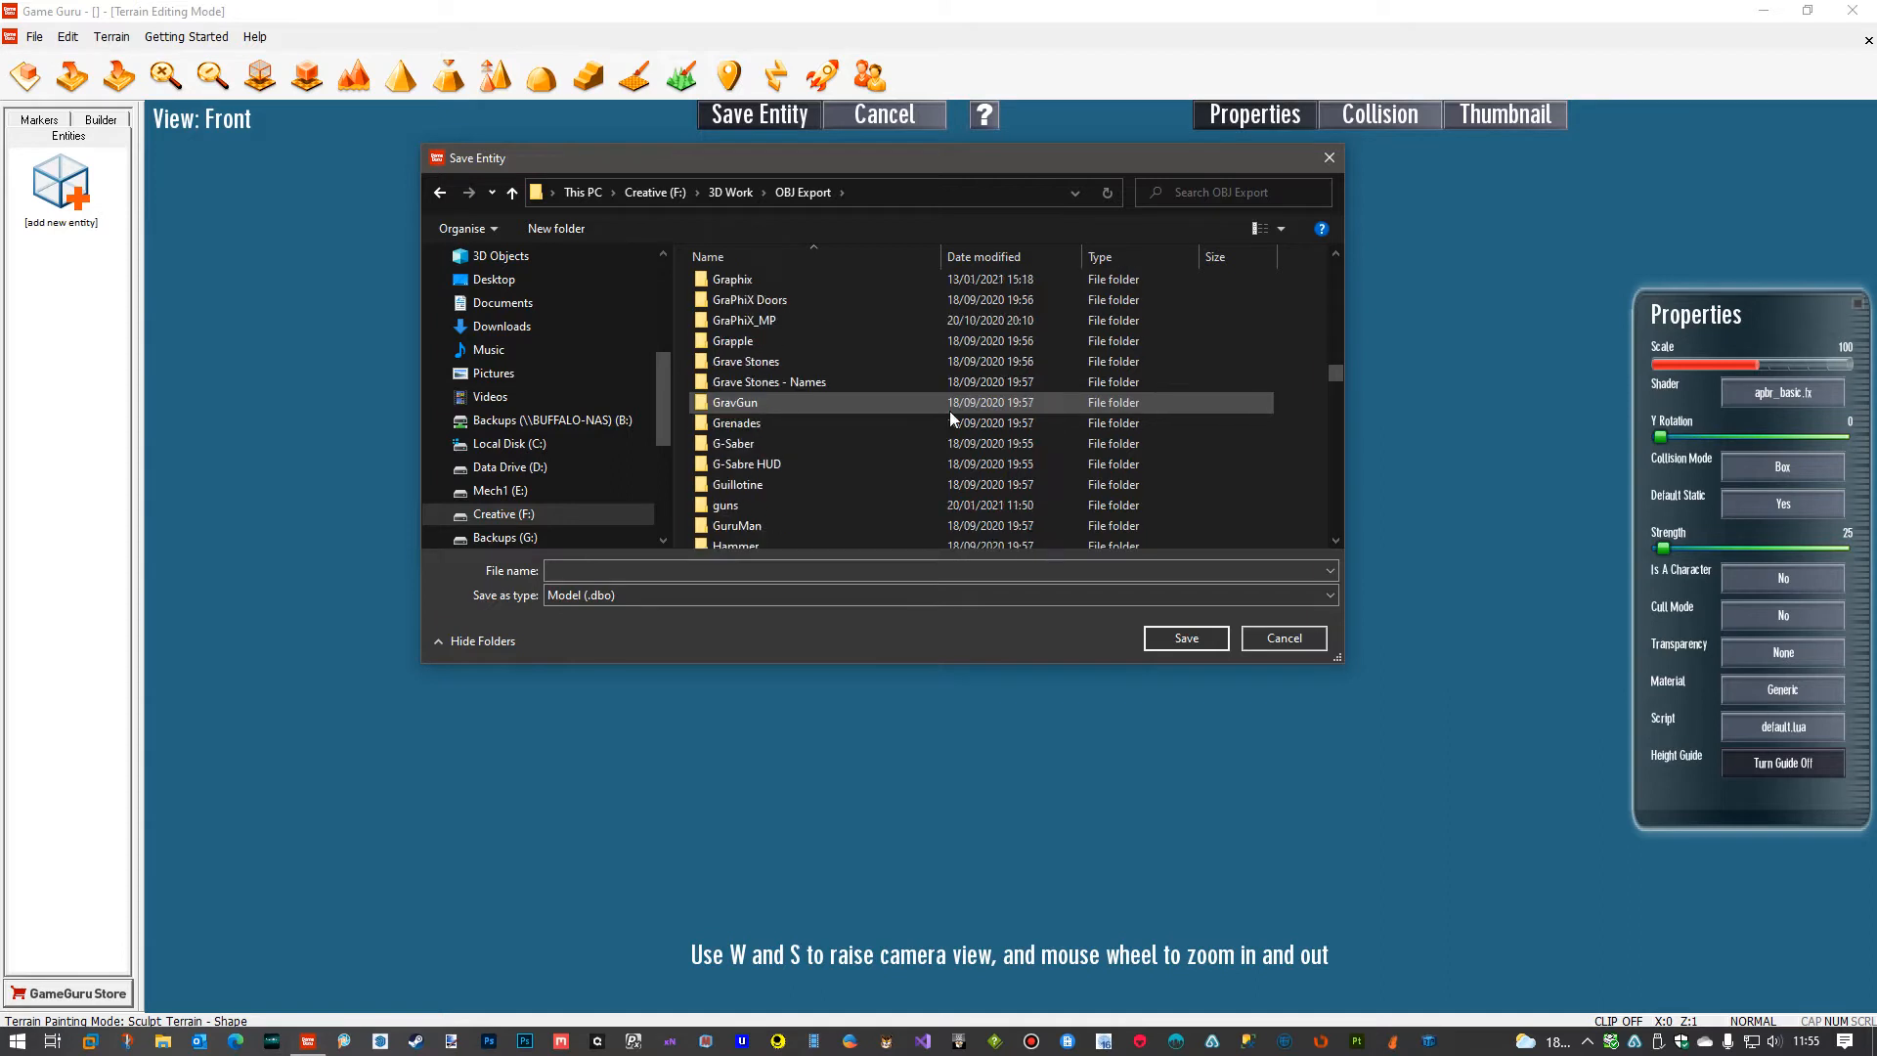
{"action": "scroll", "coordinate": [950, 417], "scroll_direction": "up", "scroll_amount": 1}
{"action": "scroll", "coordinate": [951, 418], "scroll_direction": "up", "scroll_amount": 5}
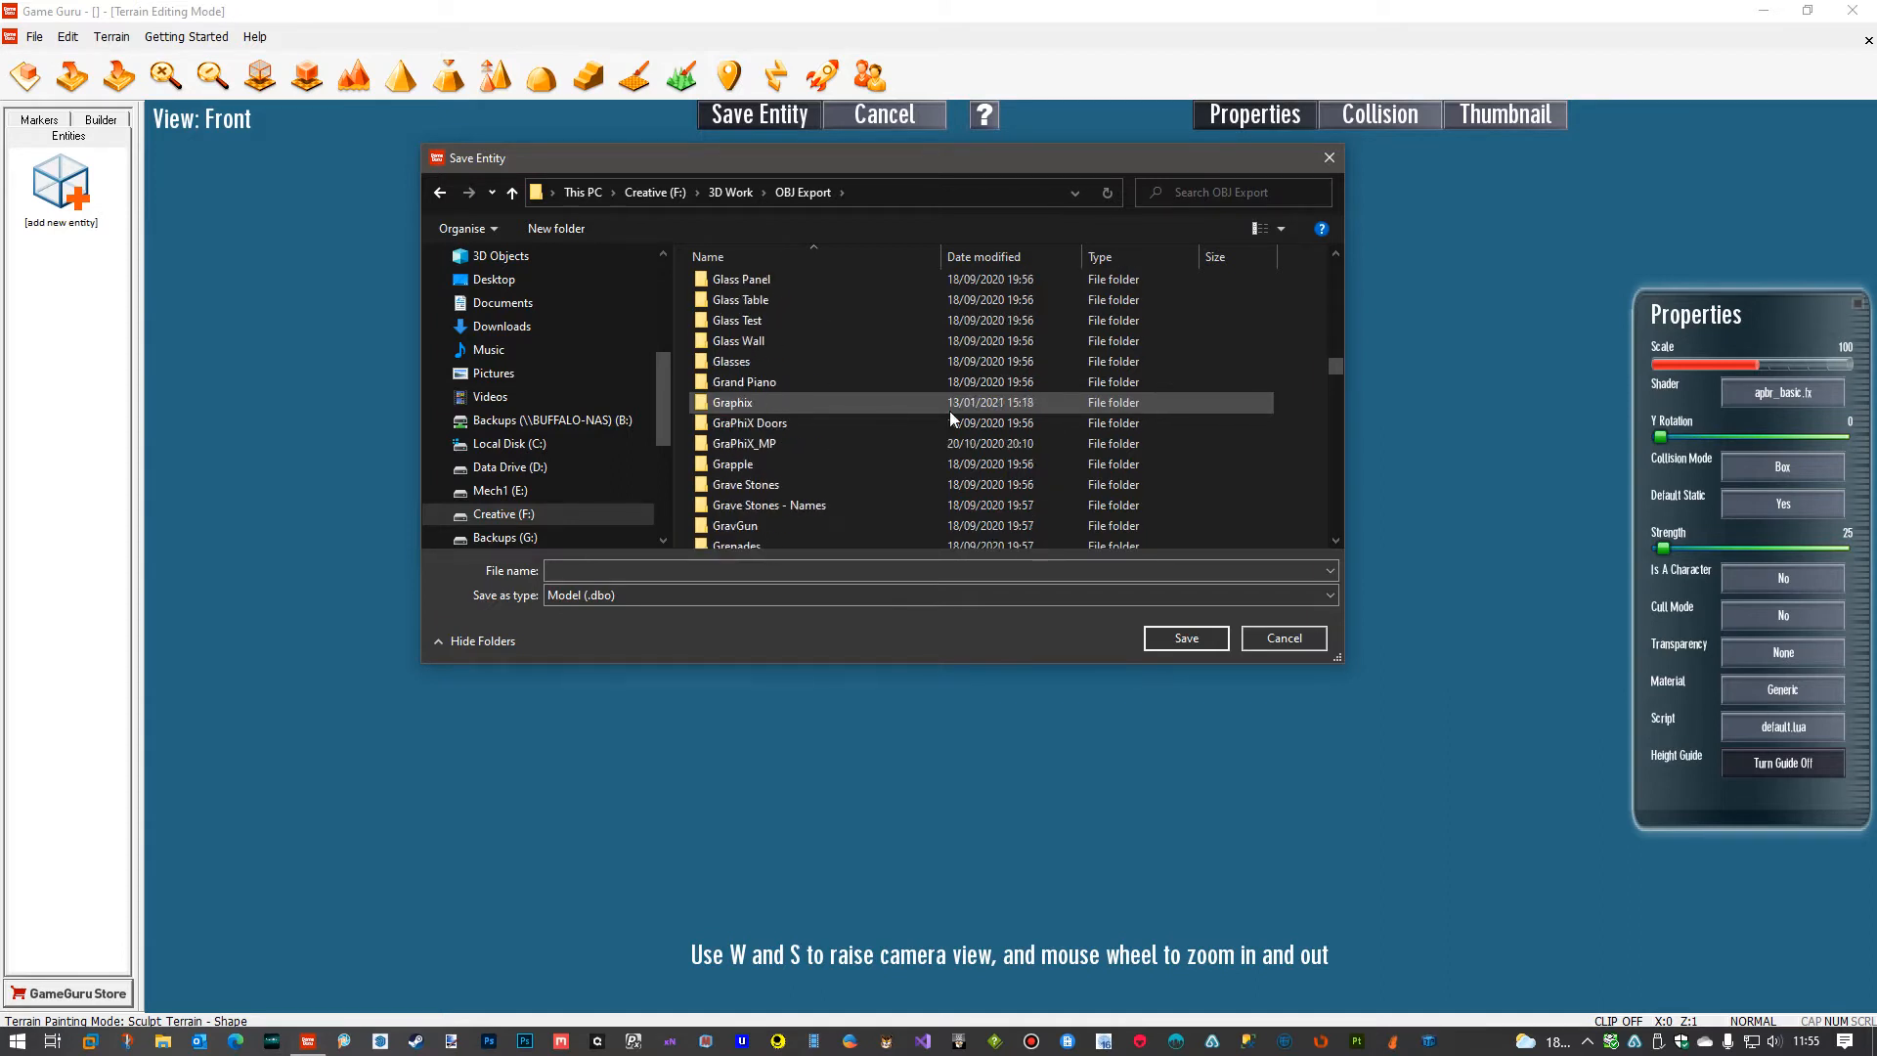
{"action": "scroll", "coordinate": [950, 418], "scroll_direction": "down", "scroll_amount": 1}
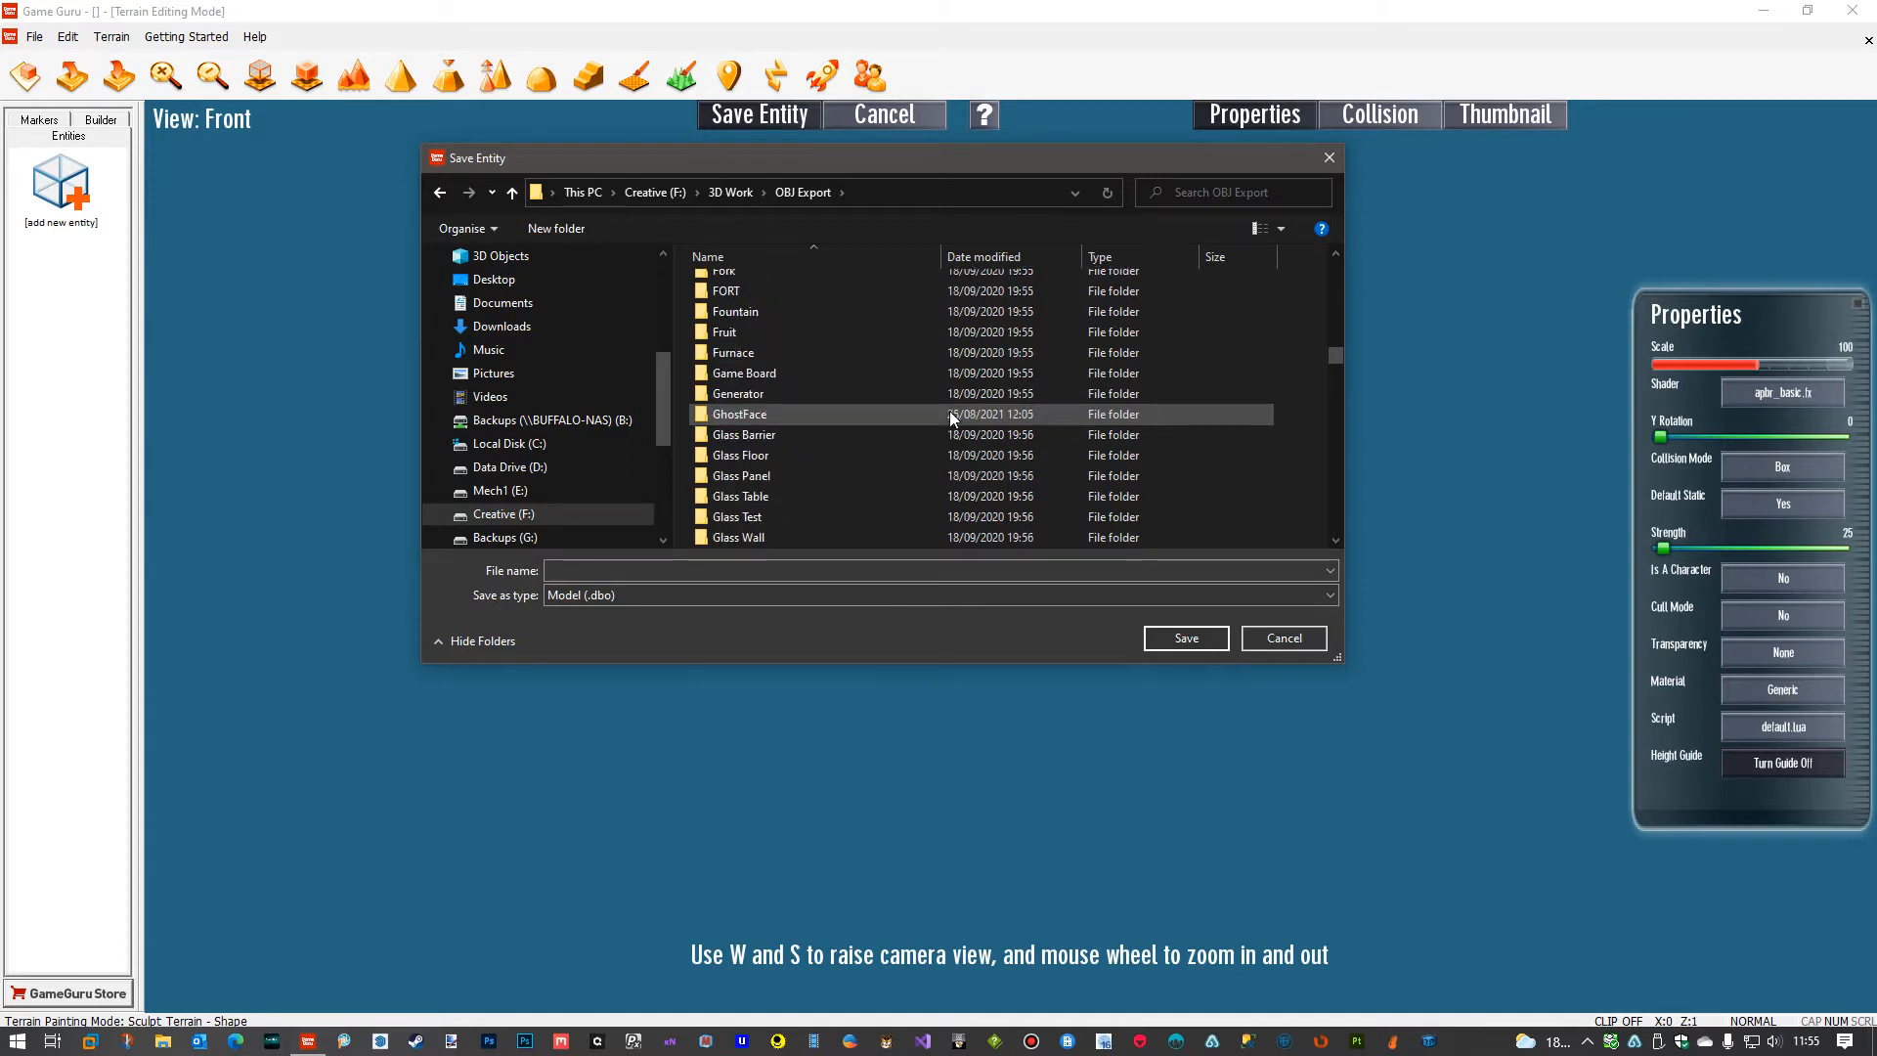
{"action": "double_click", "coordinate": [729, 416]}
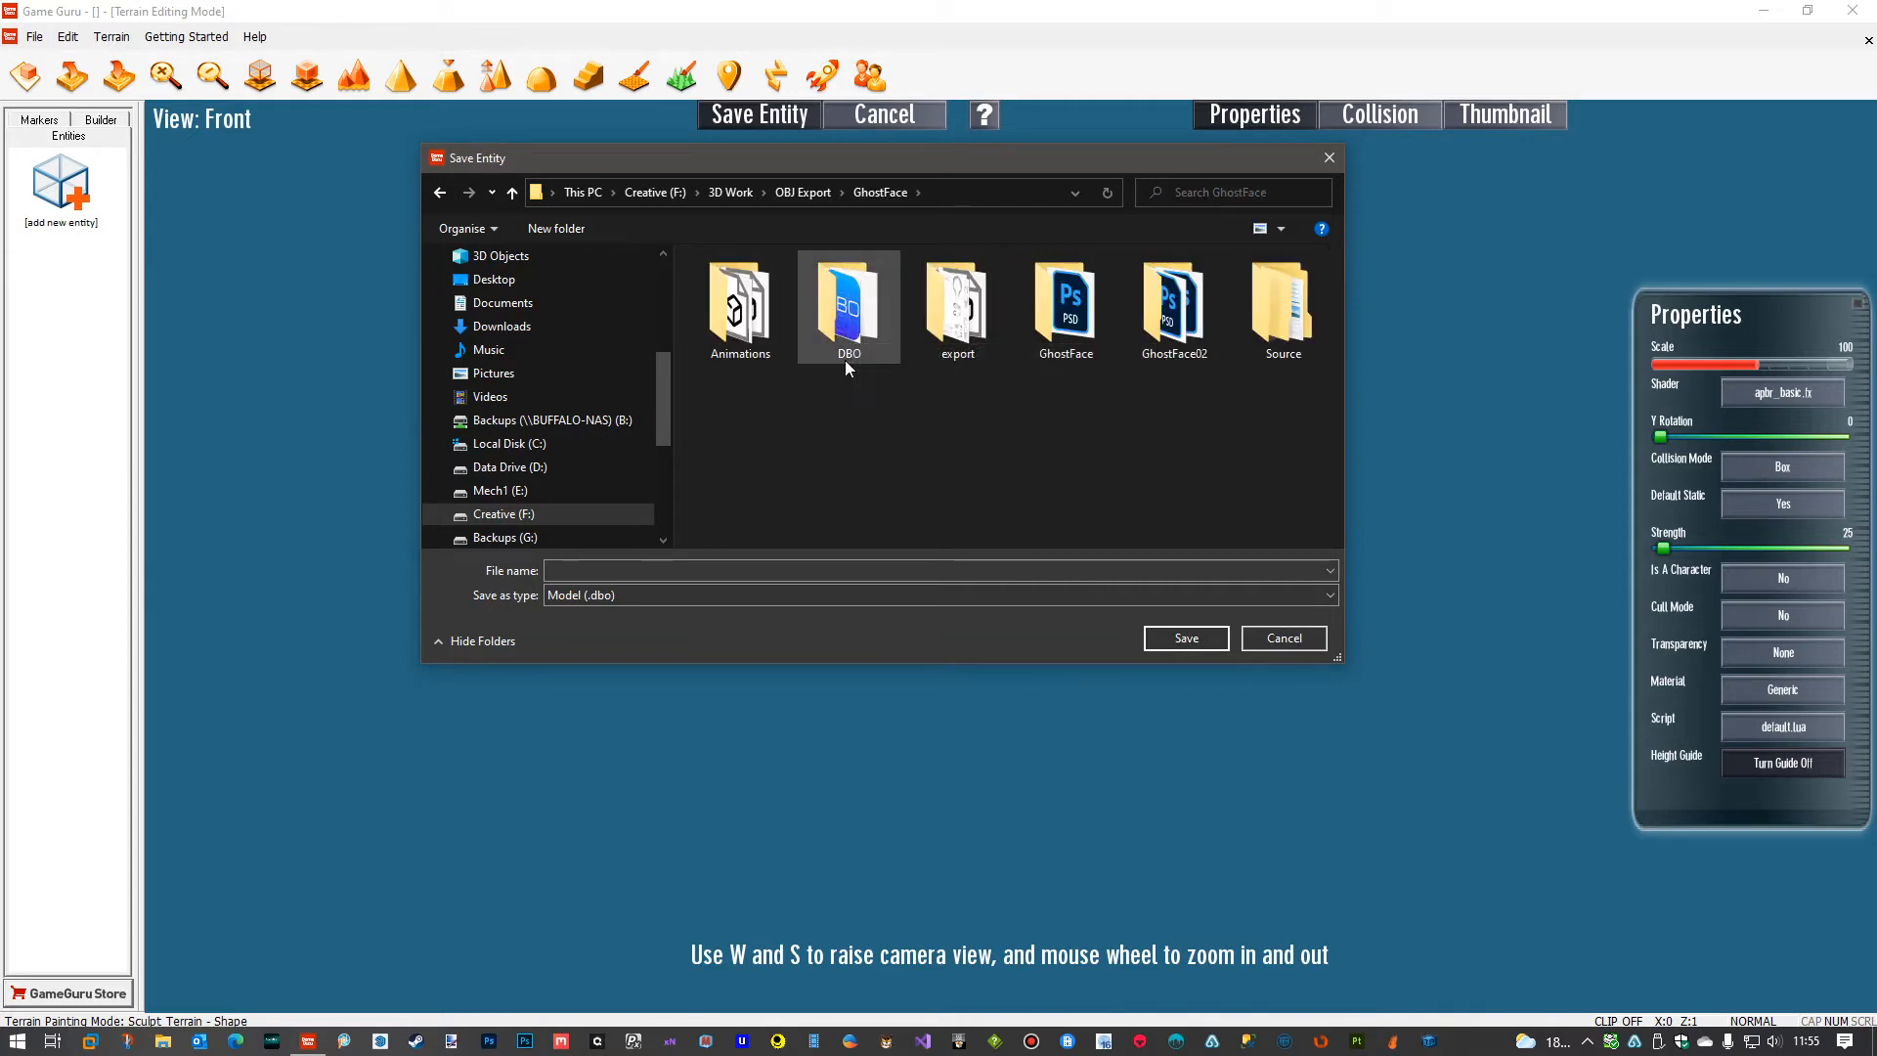
{"action": "double_click", "coordinate": [844, 334]}
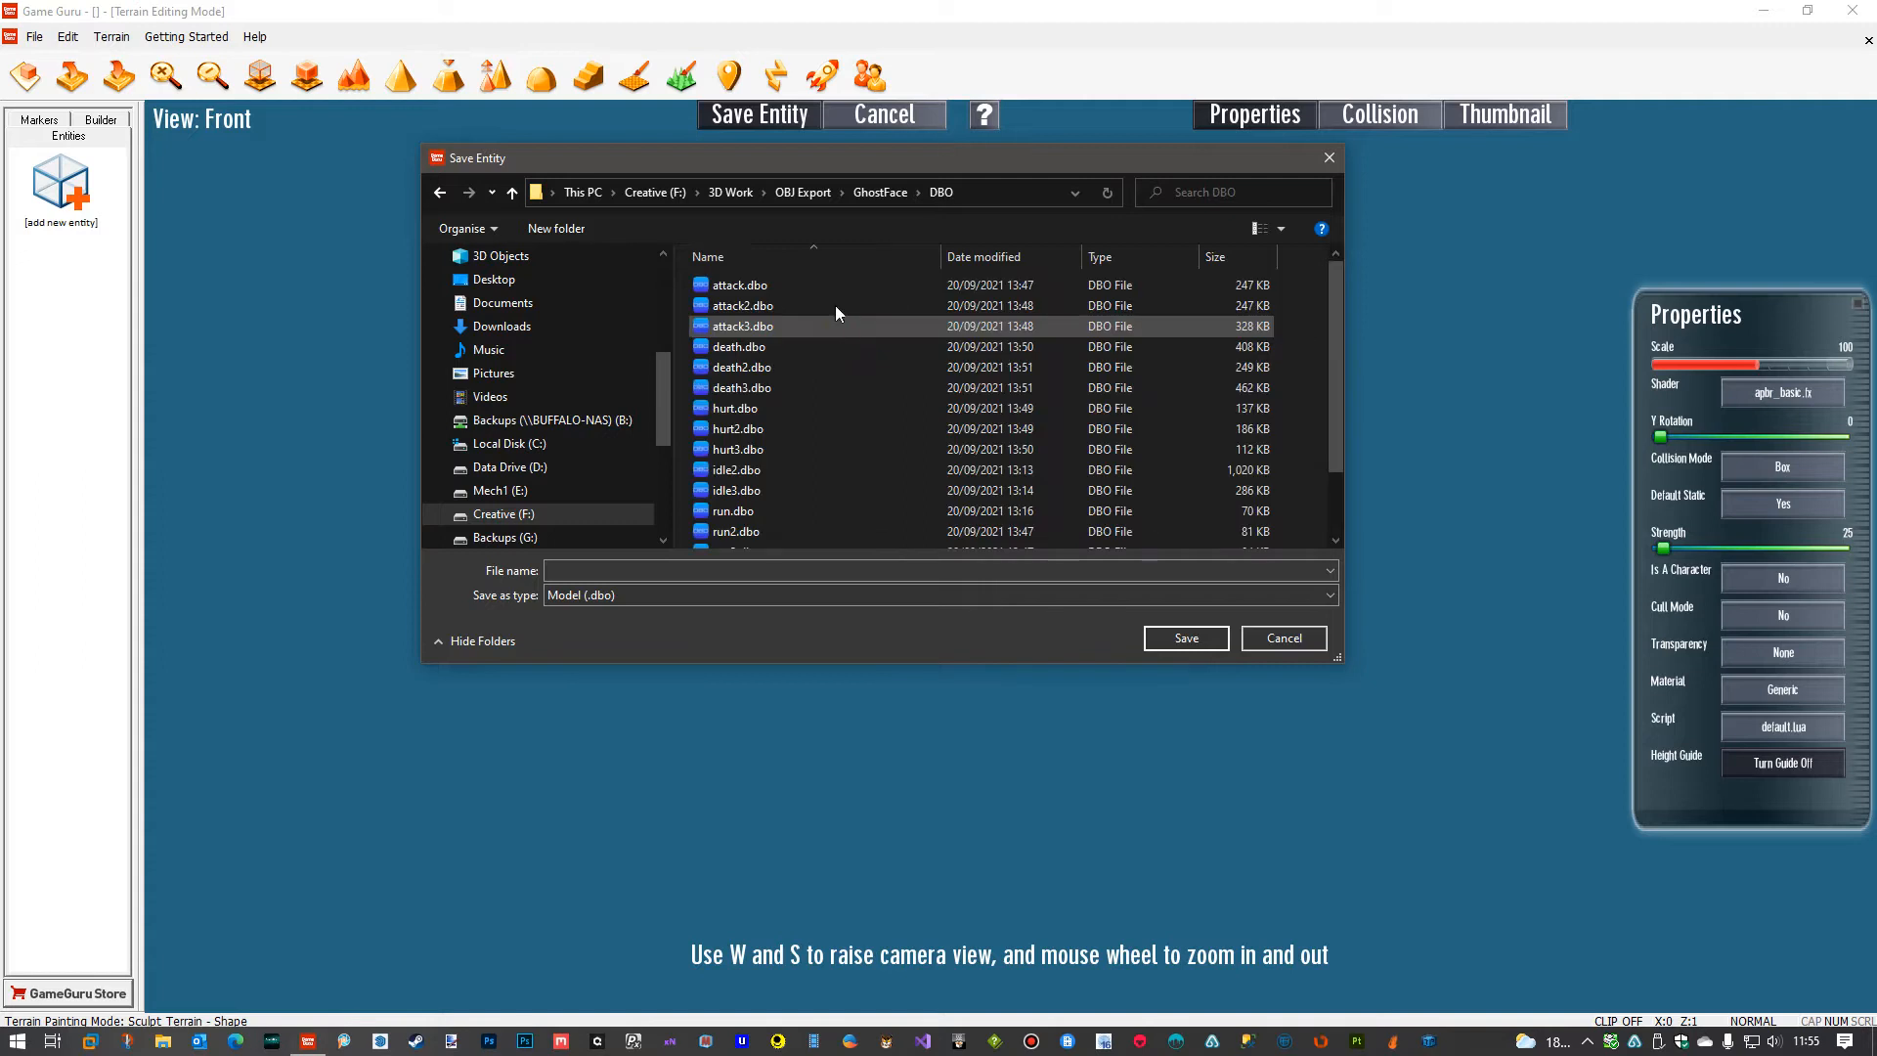
Save the entity as a DBO model over the existing idle2.dbo.
{"action": "scroll", "coordinate": [841, 391], "scroll_direction": "down", "scroll_amount": 2}
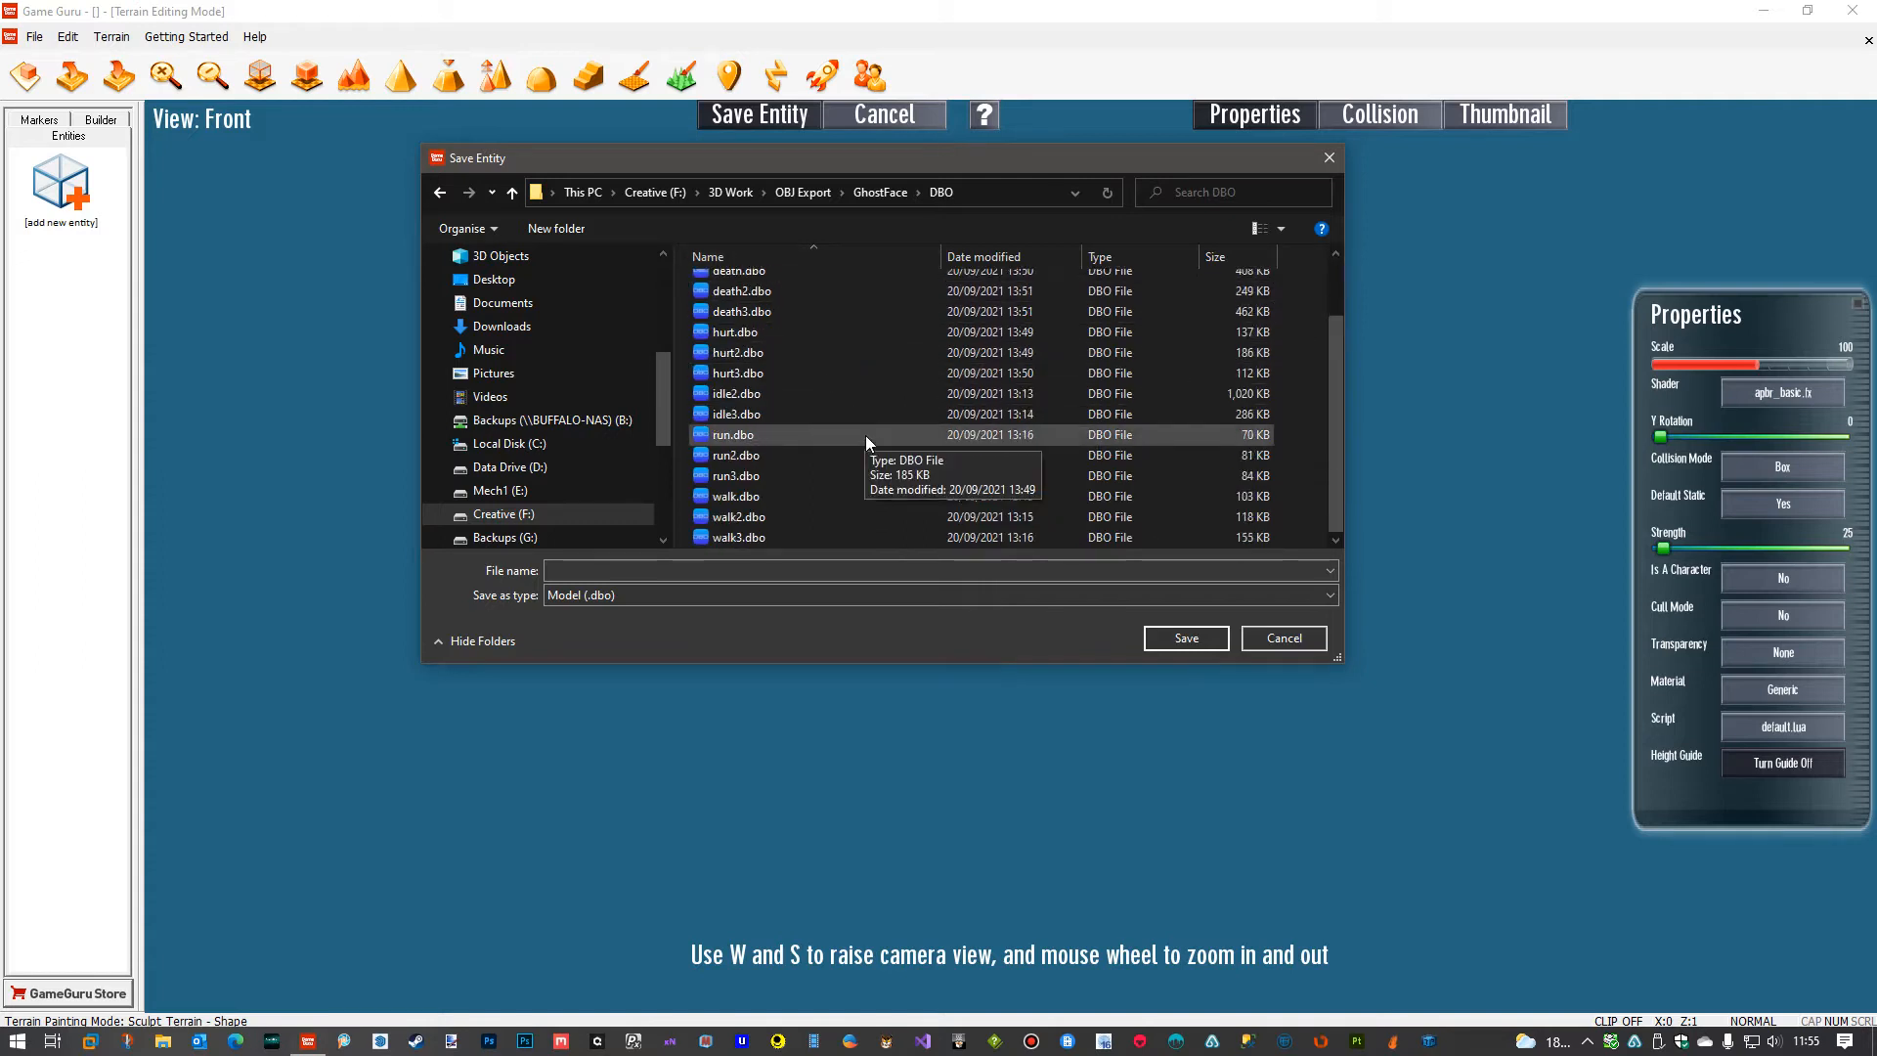
{"action": "left_click", "coordinate": [731, 395]}
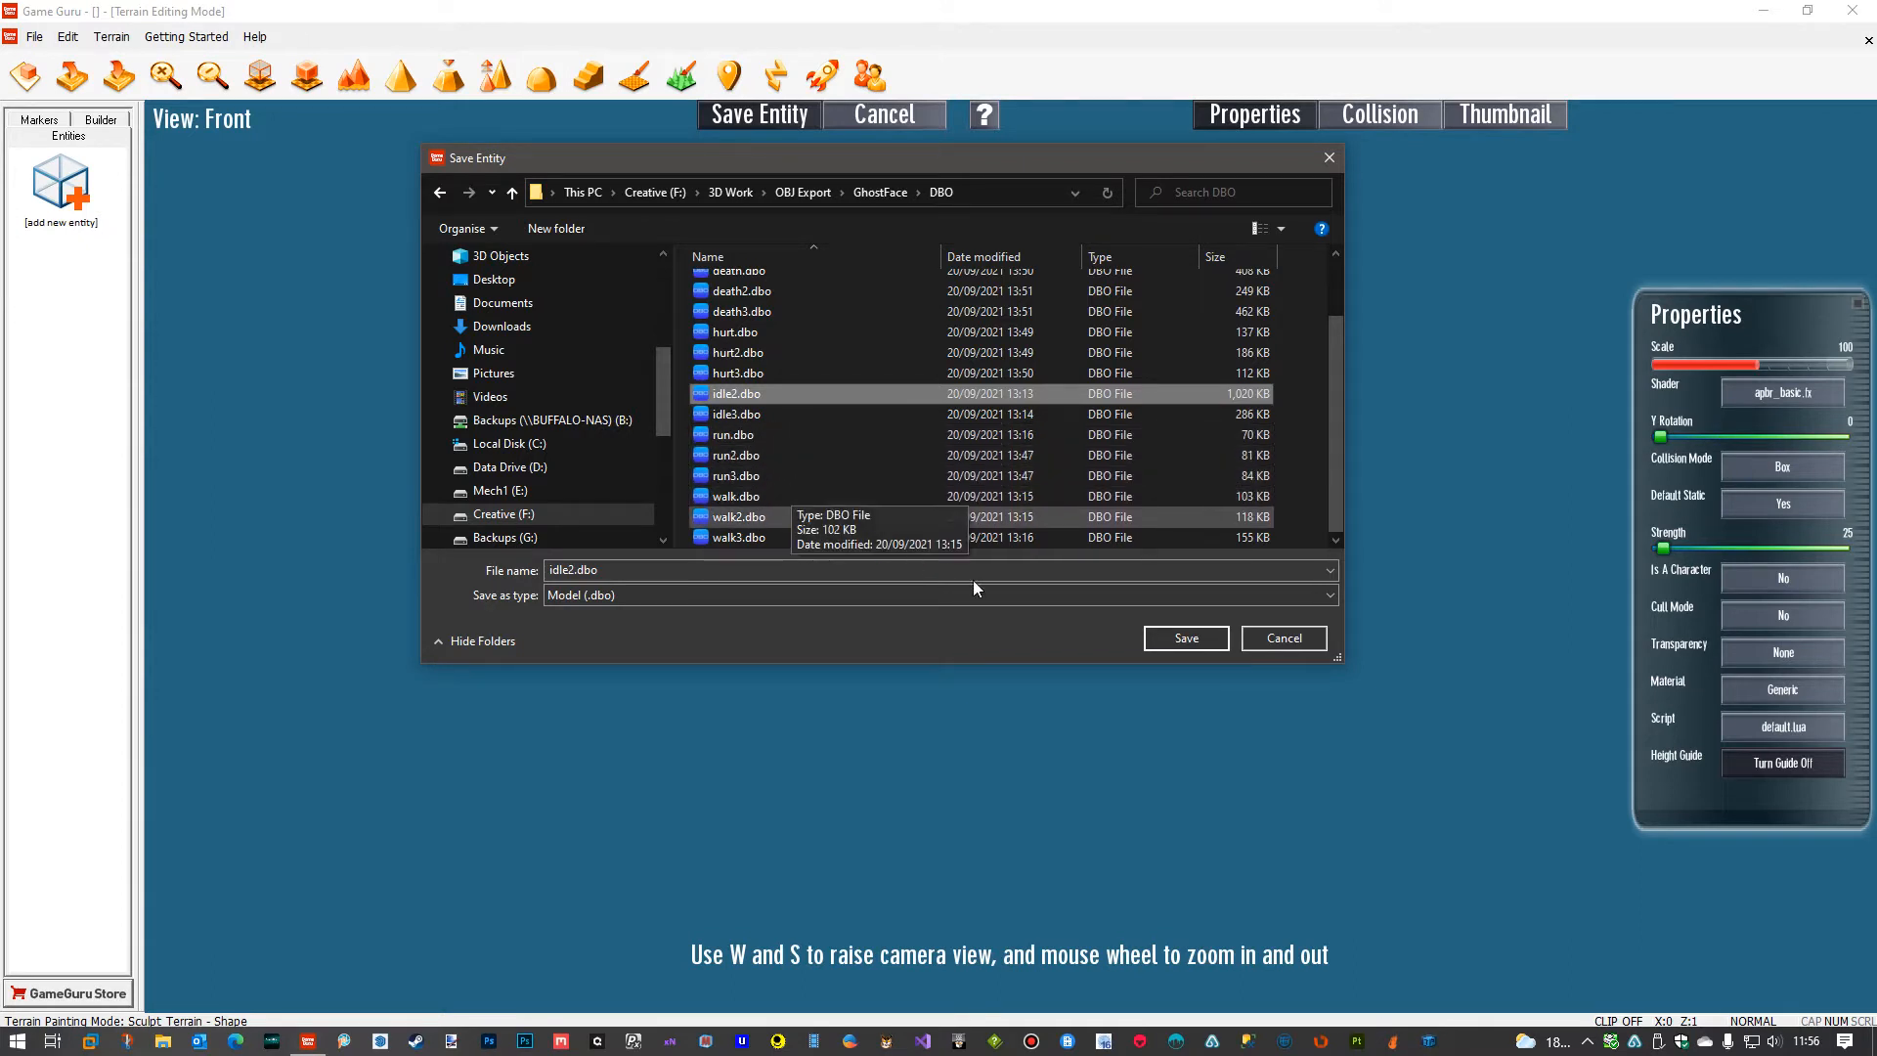
{"action": "left_click", "coordinate": [1176, 637]}
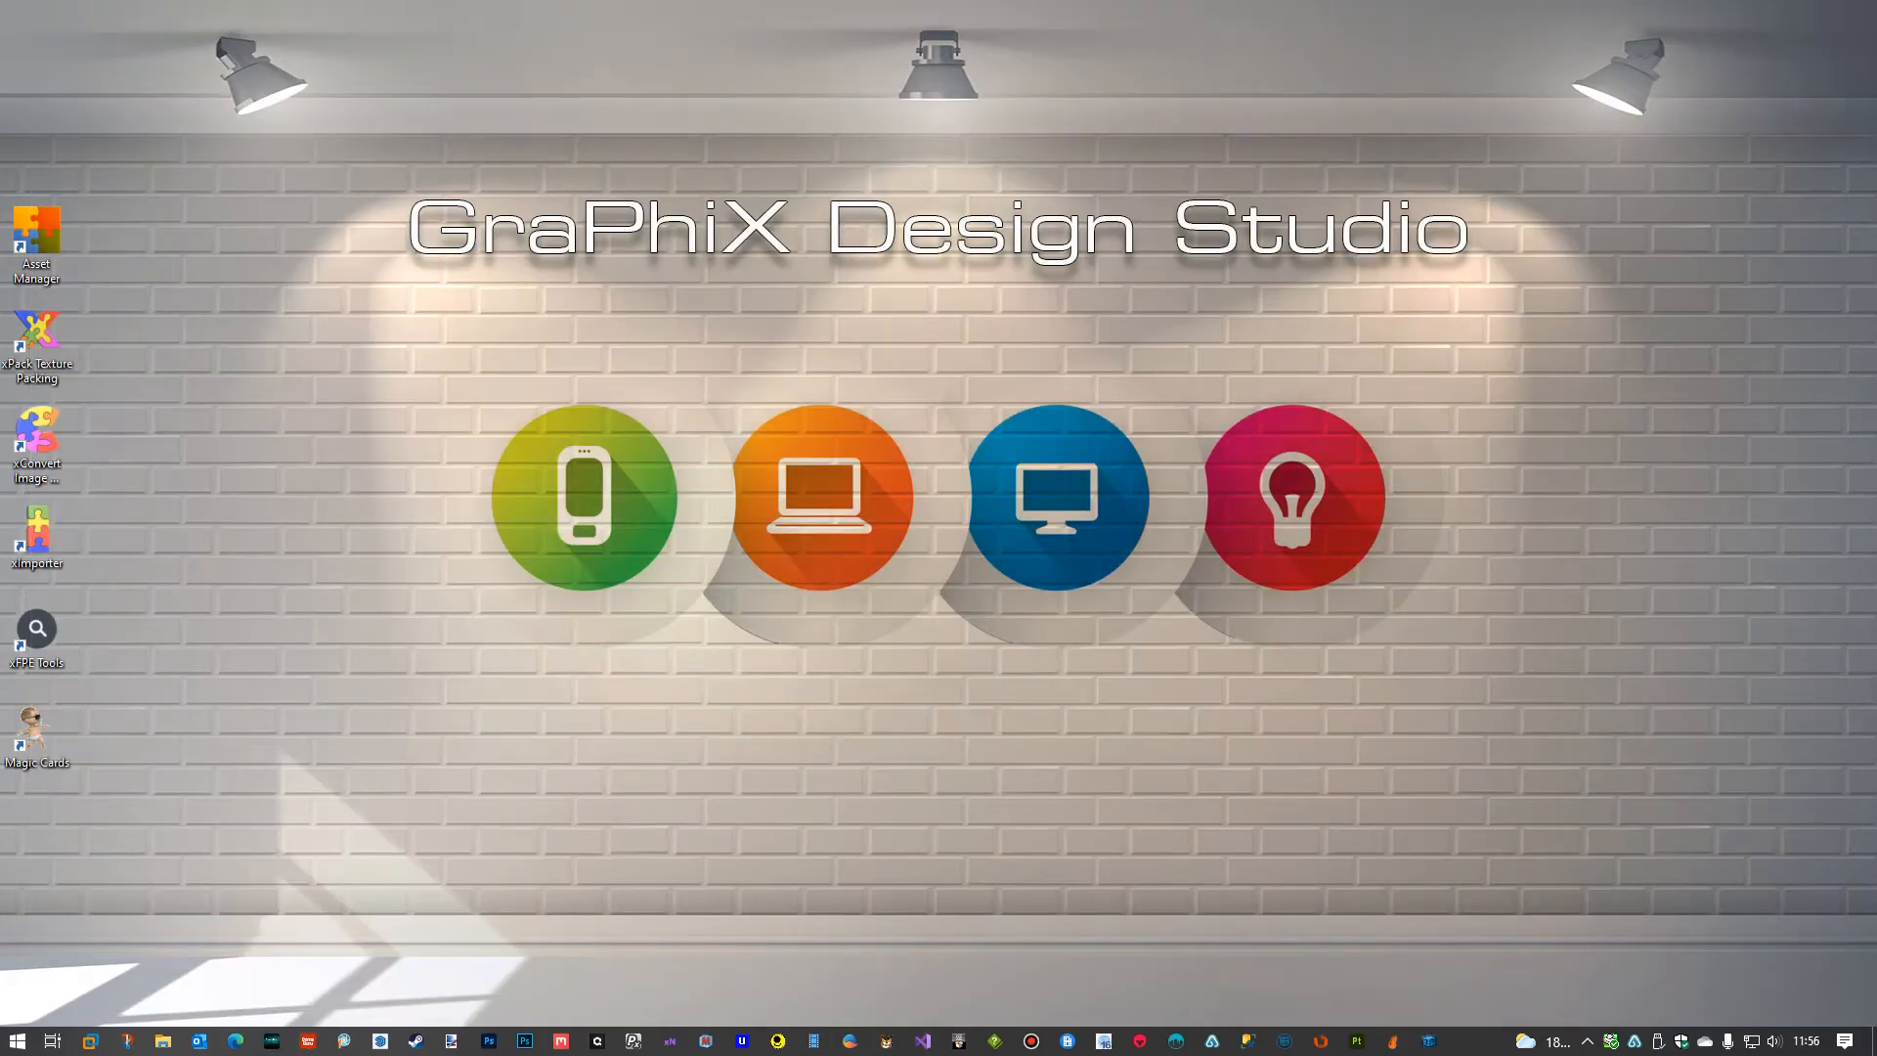
In File Explorer, bring the Animations window into view and go to F:\3D Work\OBJ Export\GhostFace\DBO.
{"action": "left_click_drag", "start_coordinate": [1876, 167], "coordinate": [1152, 72]}
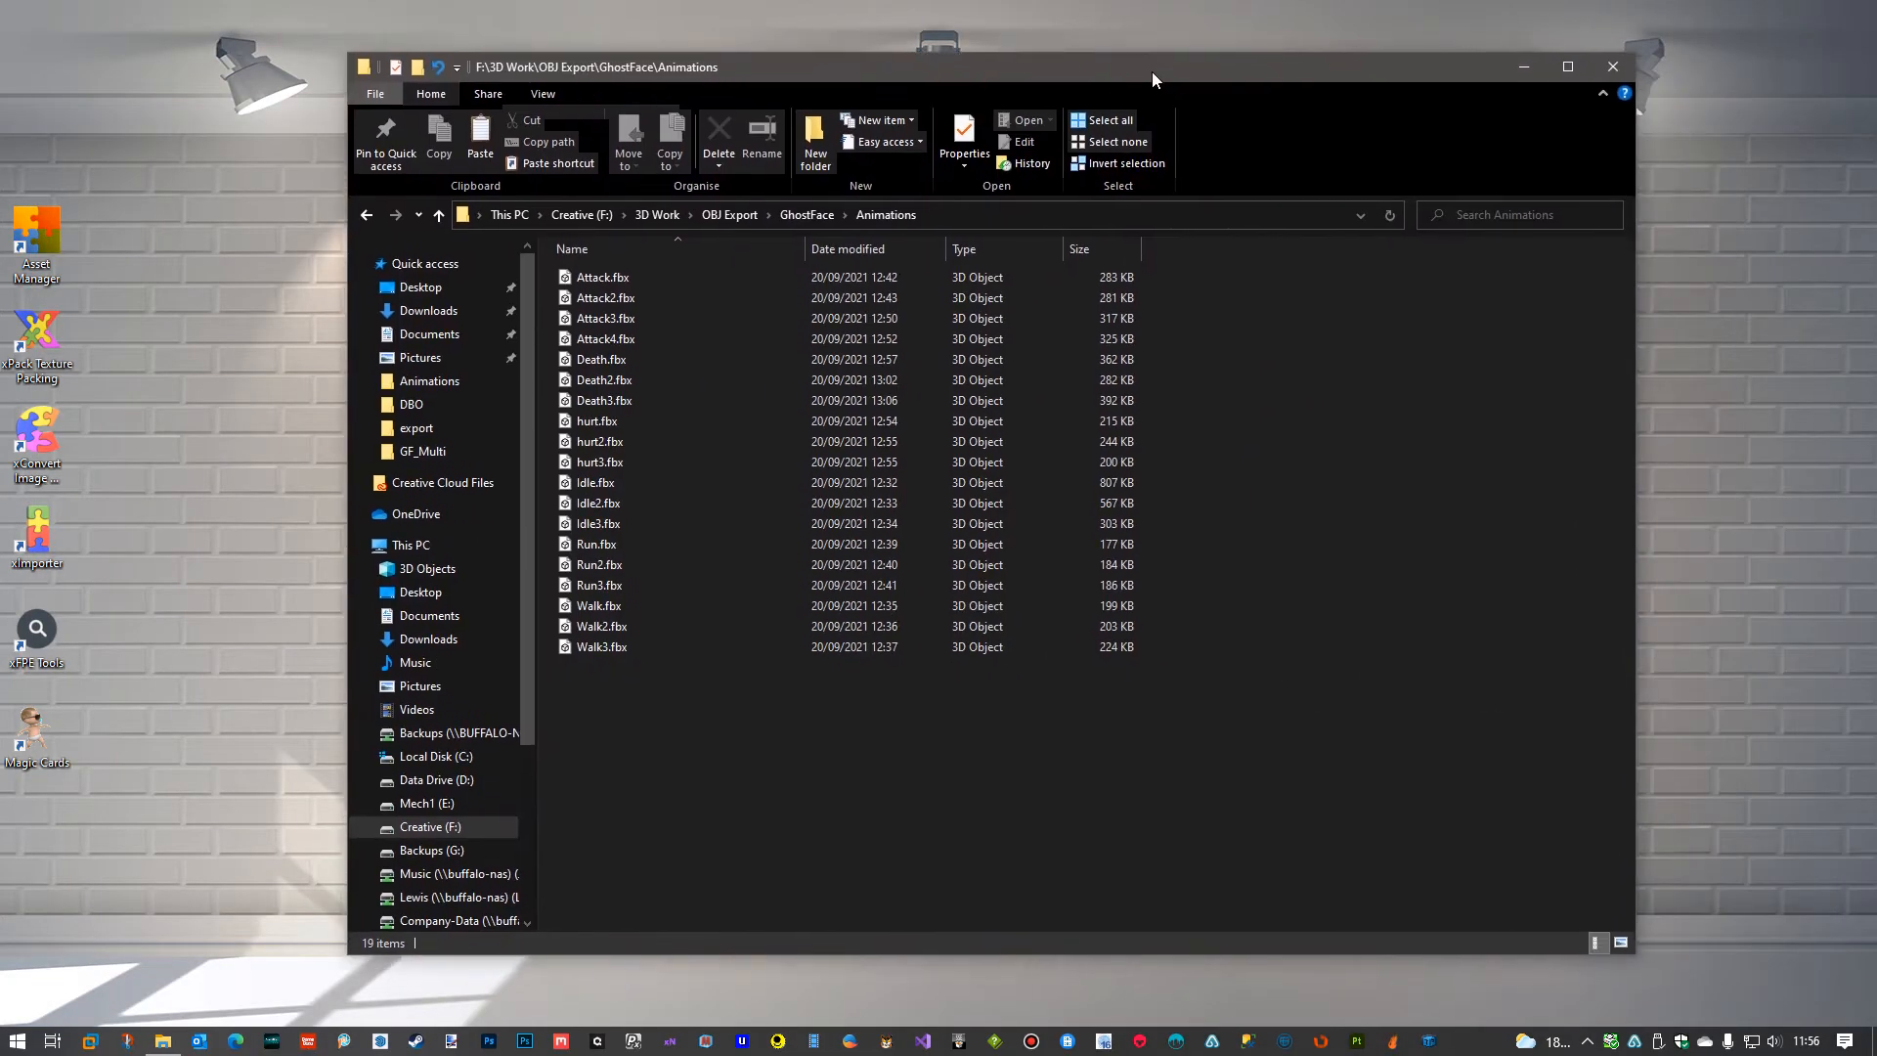
{"action": "left_click", "coordinate": [723, 215]}
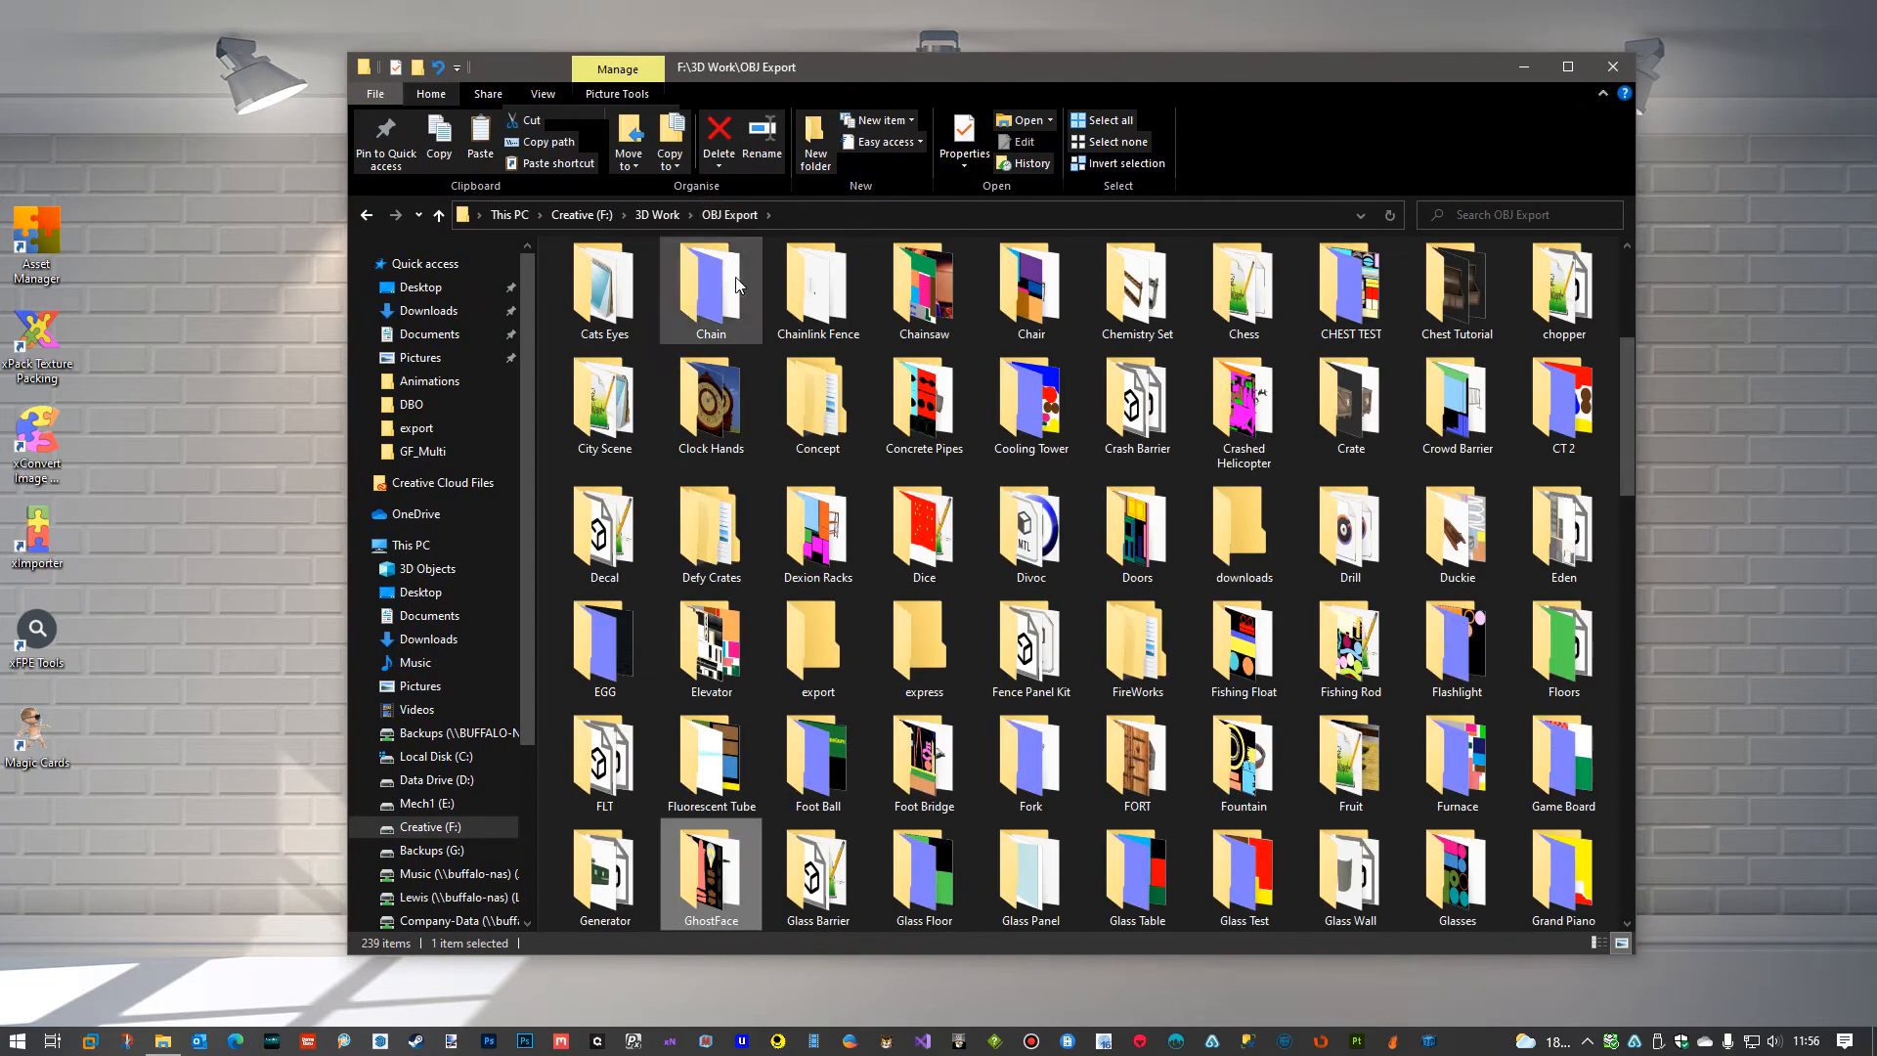
{"action": "scroll", "coordinate": [1072, 473], "scroll_direction": "down", "scroll_amount": 6}
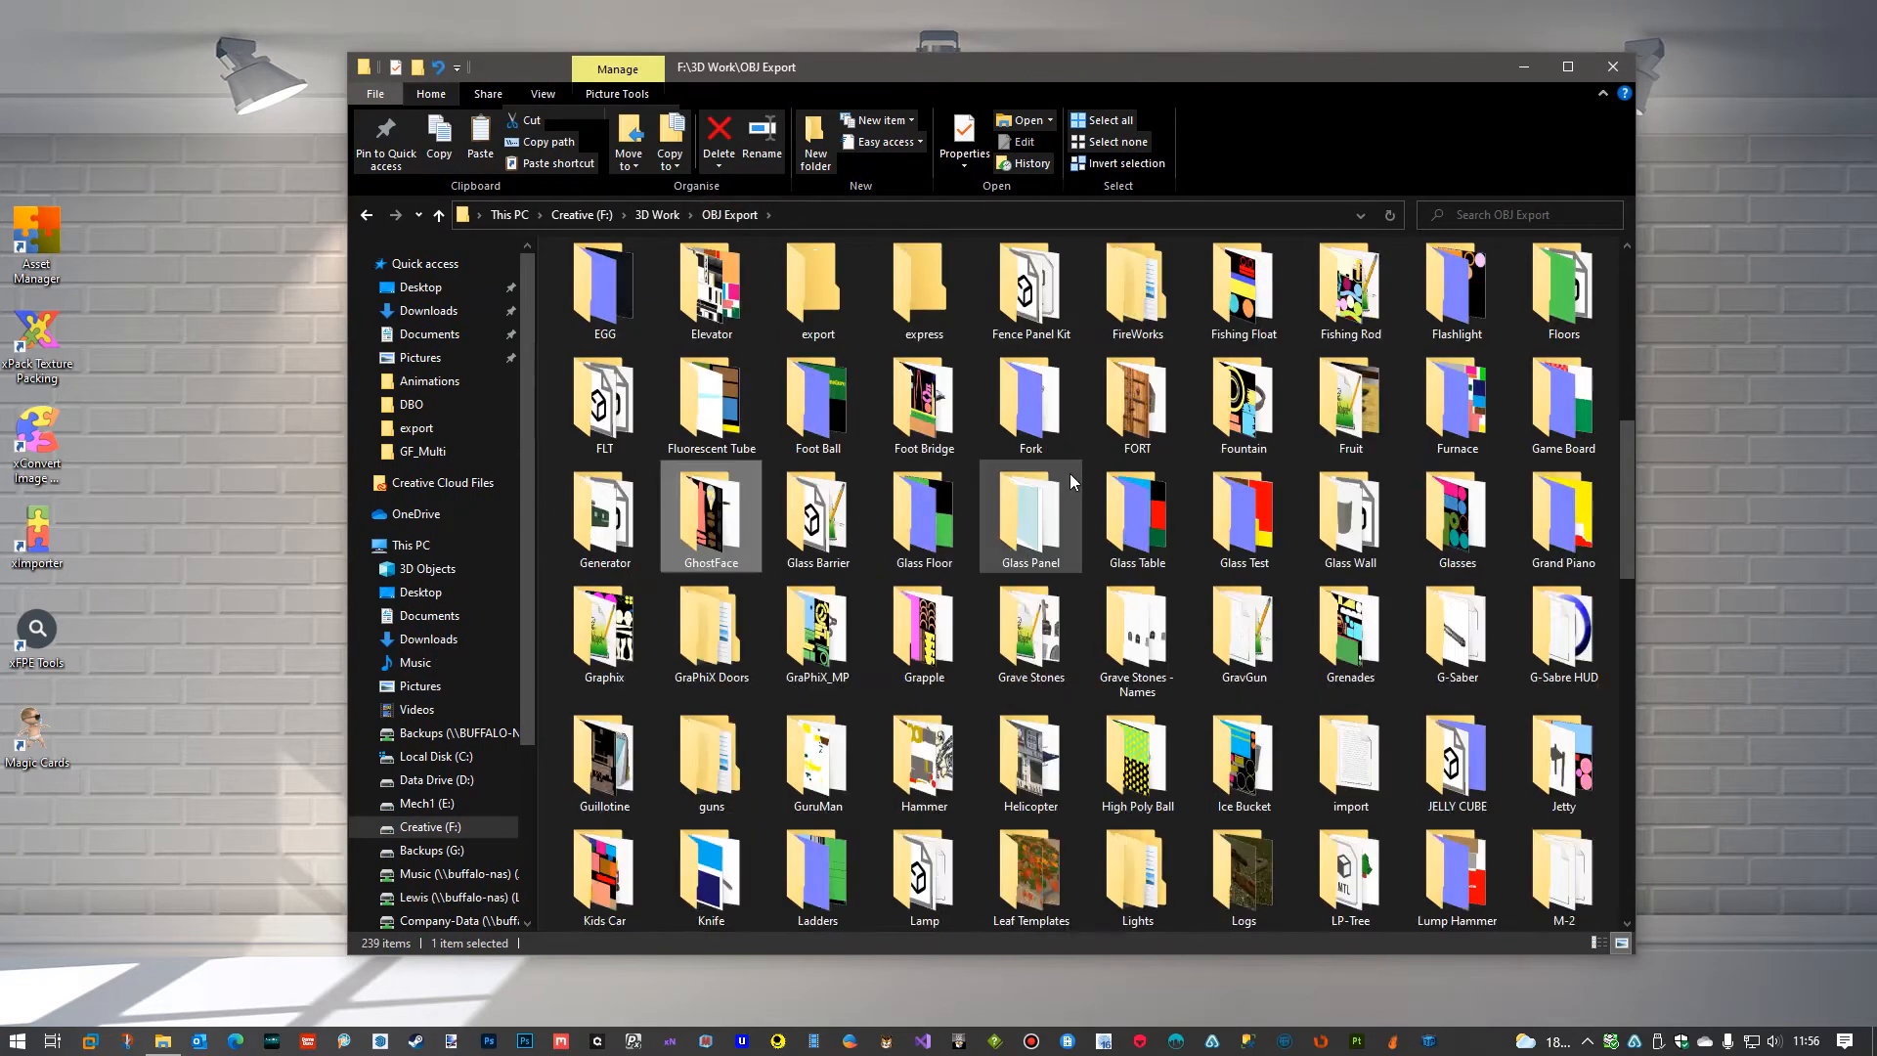
{"action": "scroll", "coordinate": [1114, 569], "scroll_direction": "down", "scroll_amount": 3}
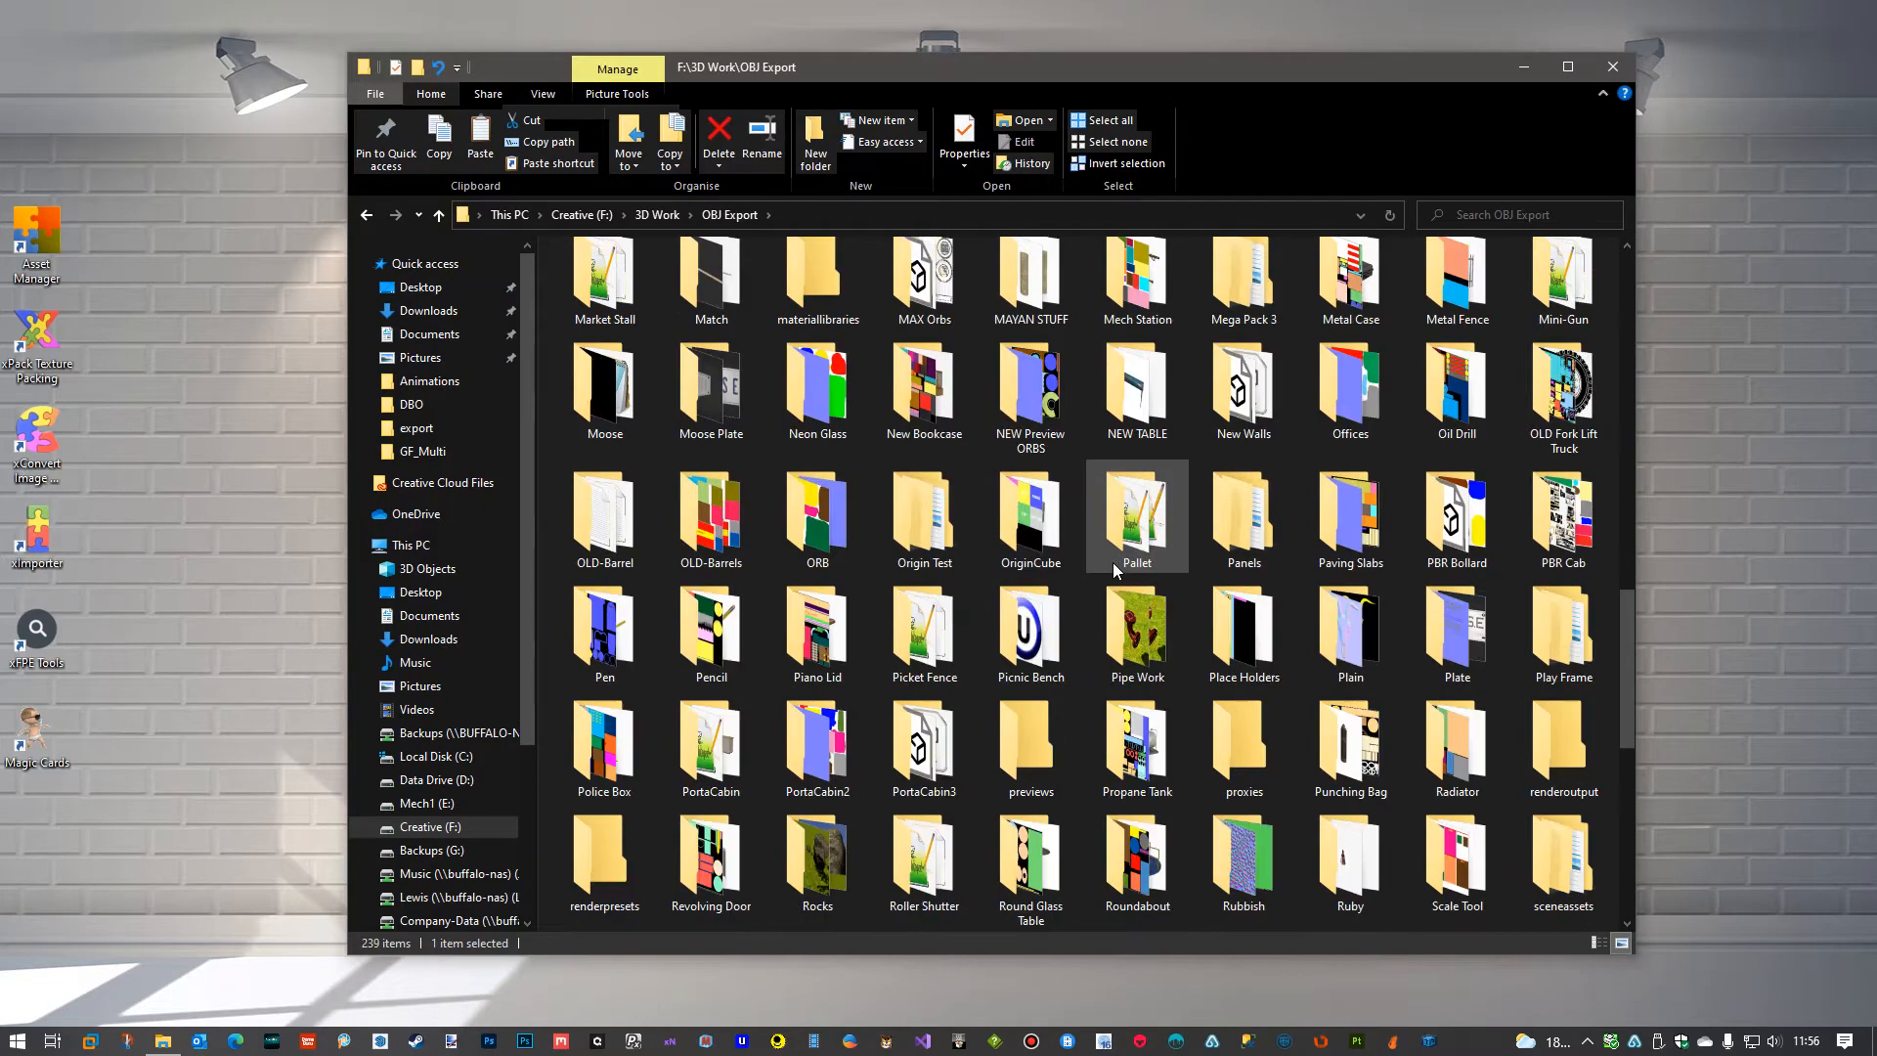
{"action": "scroll", "coordinate": [1160, 589], "scroll_direction": "down", "scroll_amount": 7}
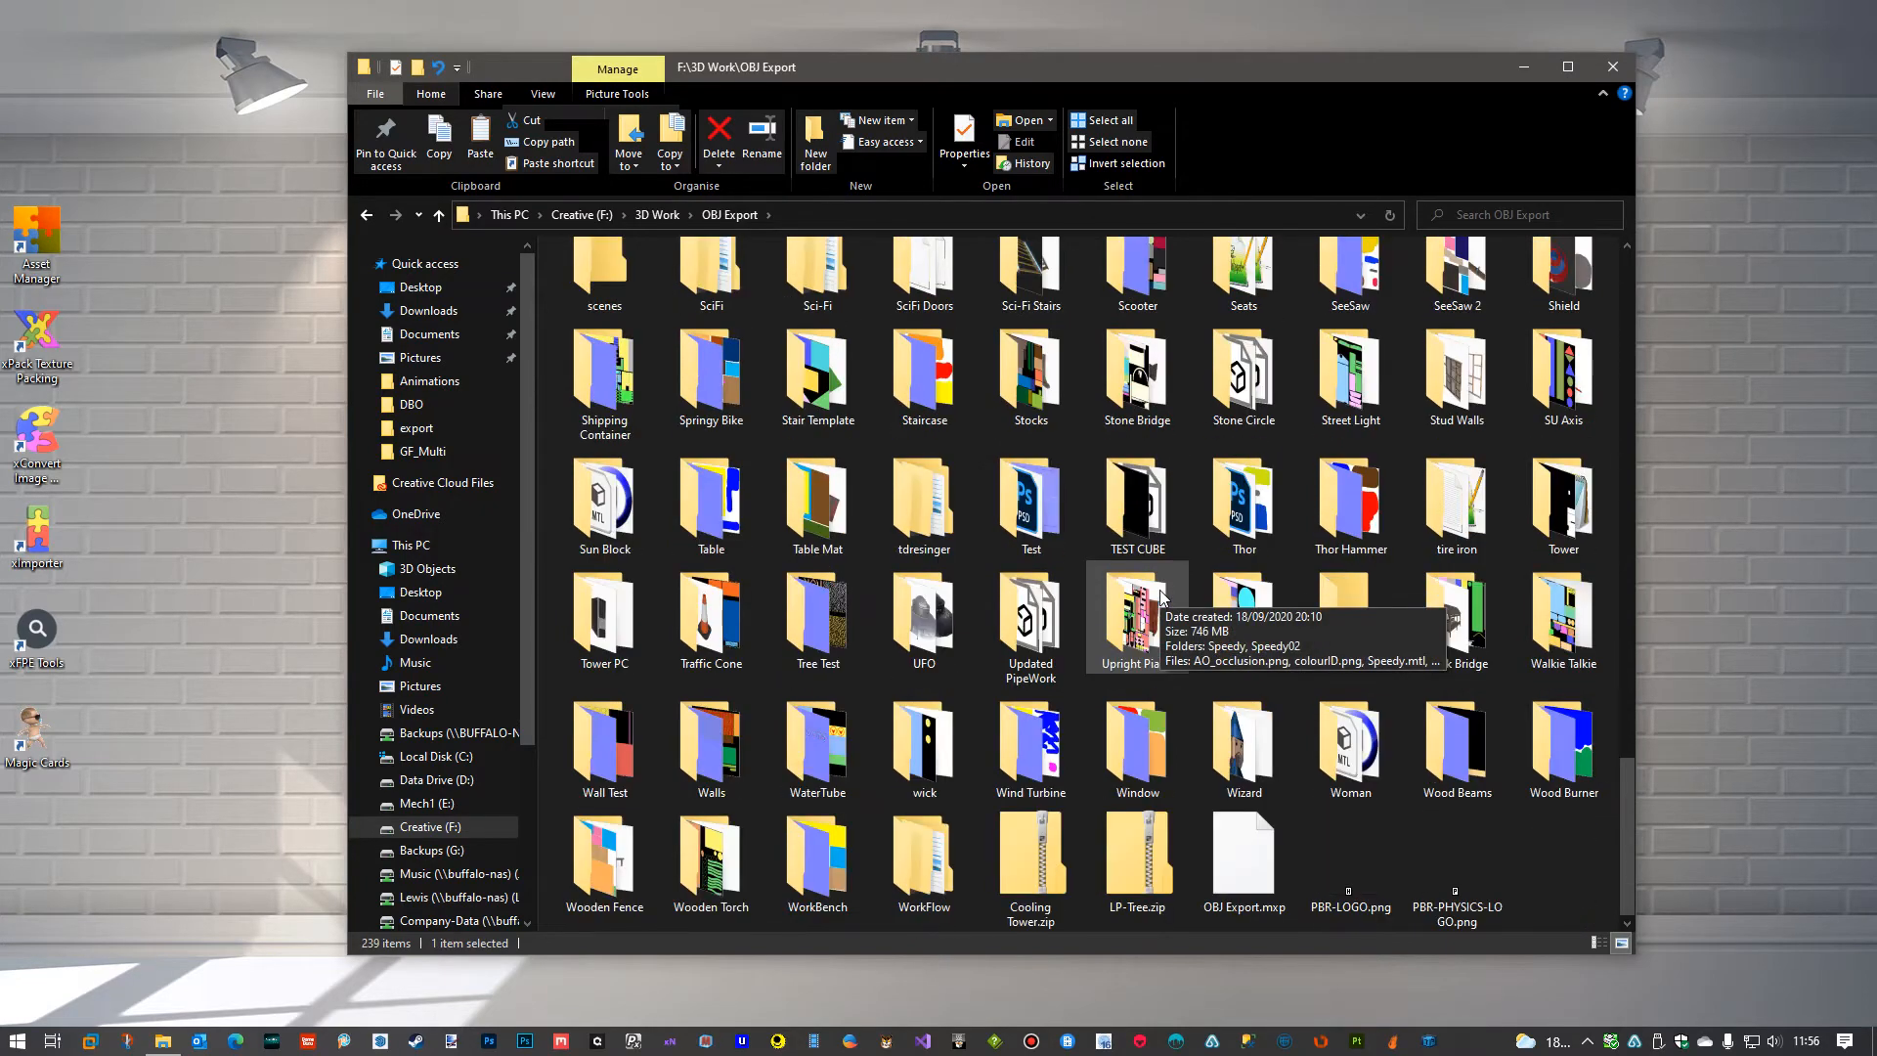
{"action": "scroll", "coordinate": [1160, 590], "scroll_direction": "up", "scroll_amount": 6}
{"action": "scroll", "coordinate": [1160, 590], "scroll_direction": "up", "scroll_amount": 12}
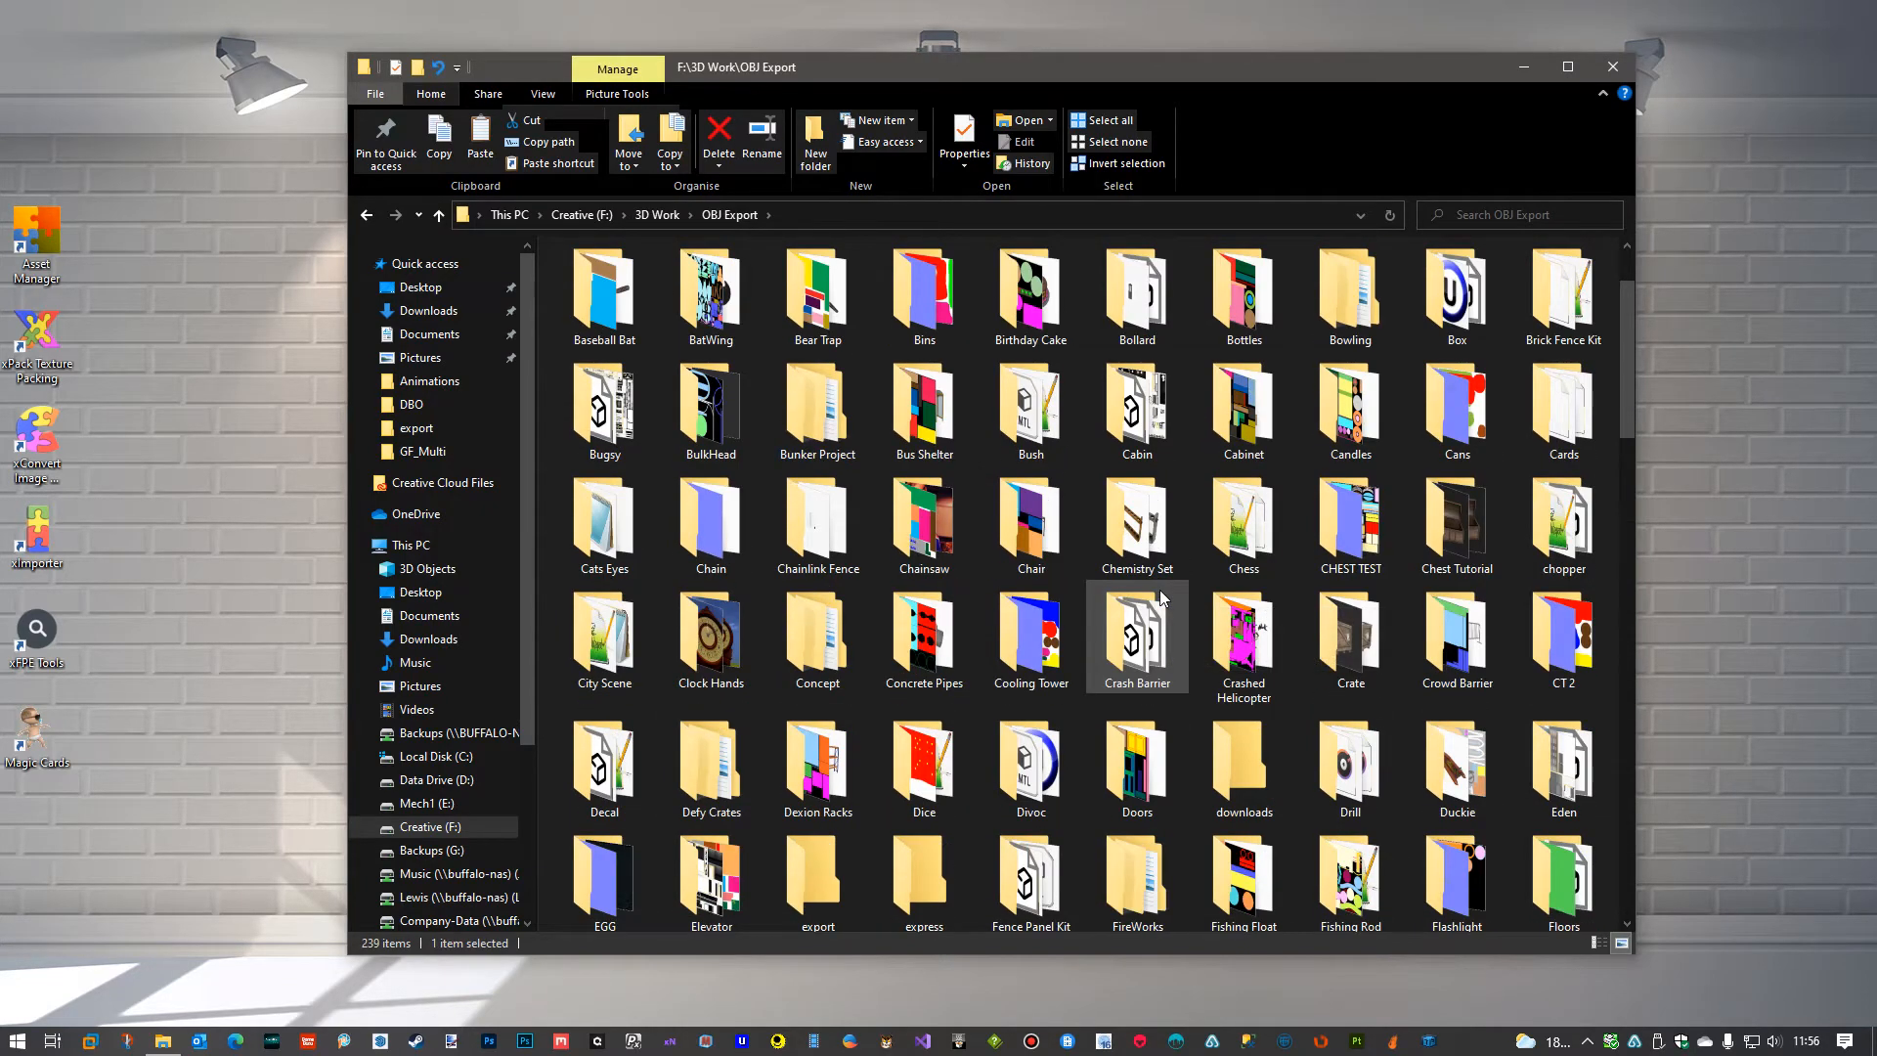
{"action": "scroll", "coordinate": [1160, 590], "scroll_direction": "down", "scroll_amount": 2}
{"action": "scroll", "coordinate": [1160, 589], "scroll_direction": "down", "scroll_amount": 3}
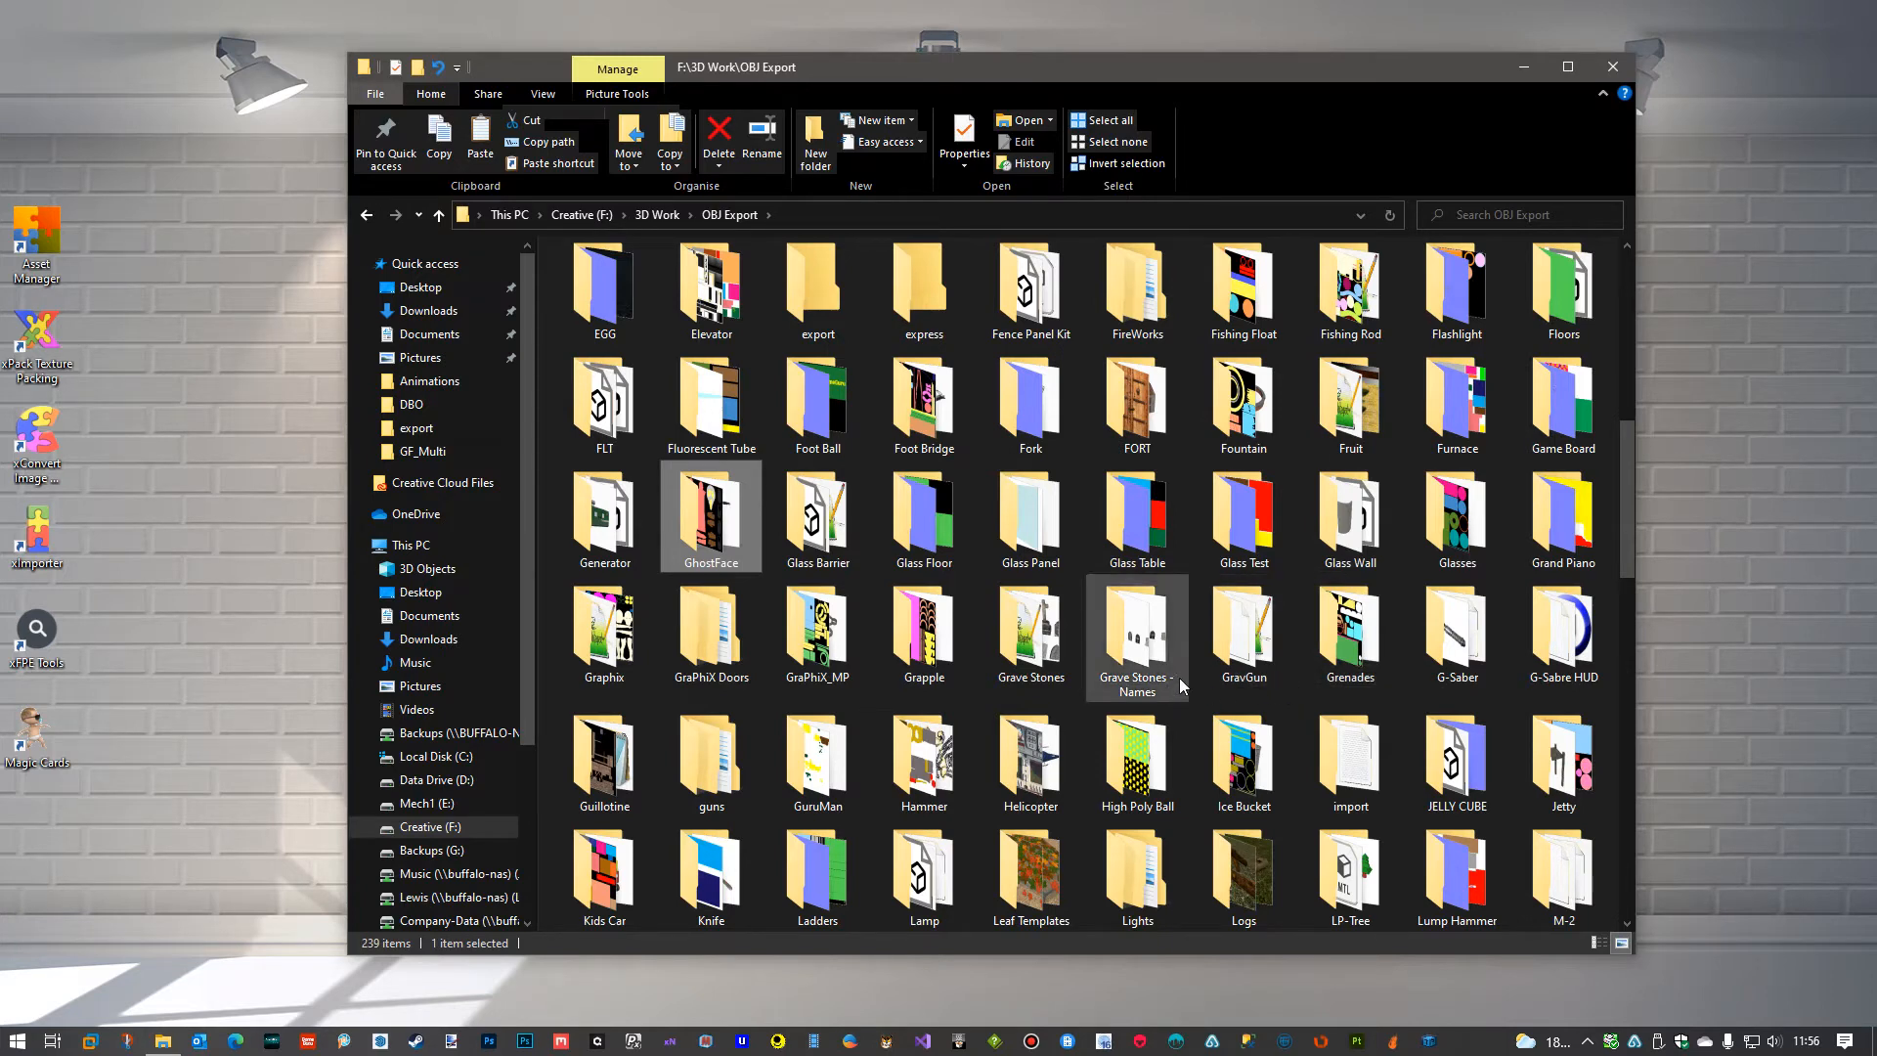
{"action": "double_click", "coordinate": [699, 529]}
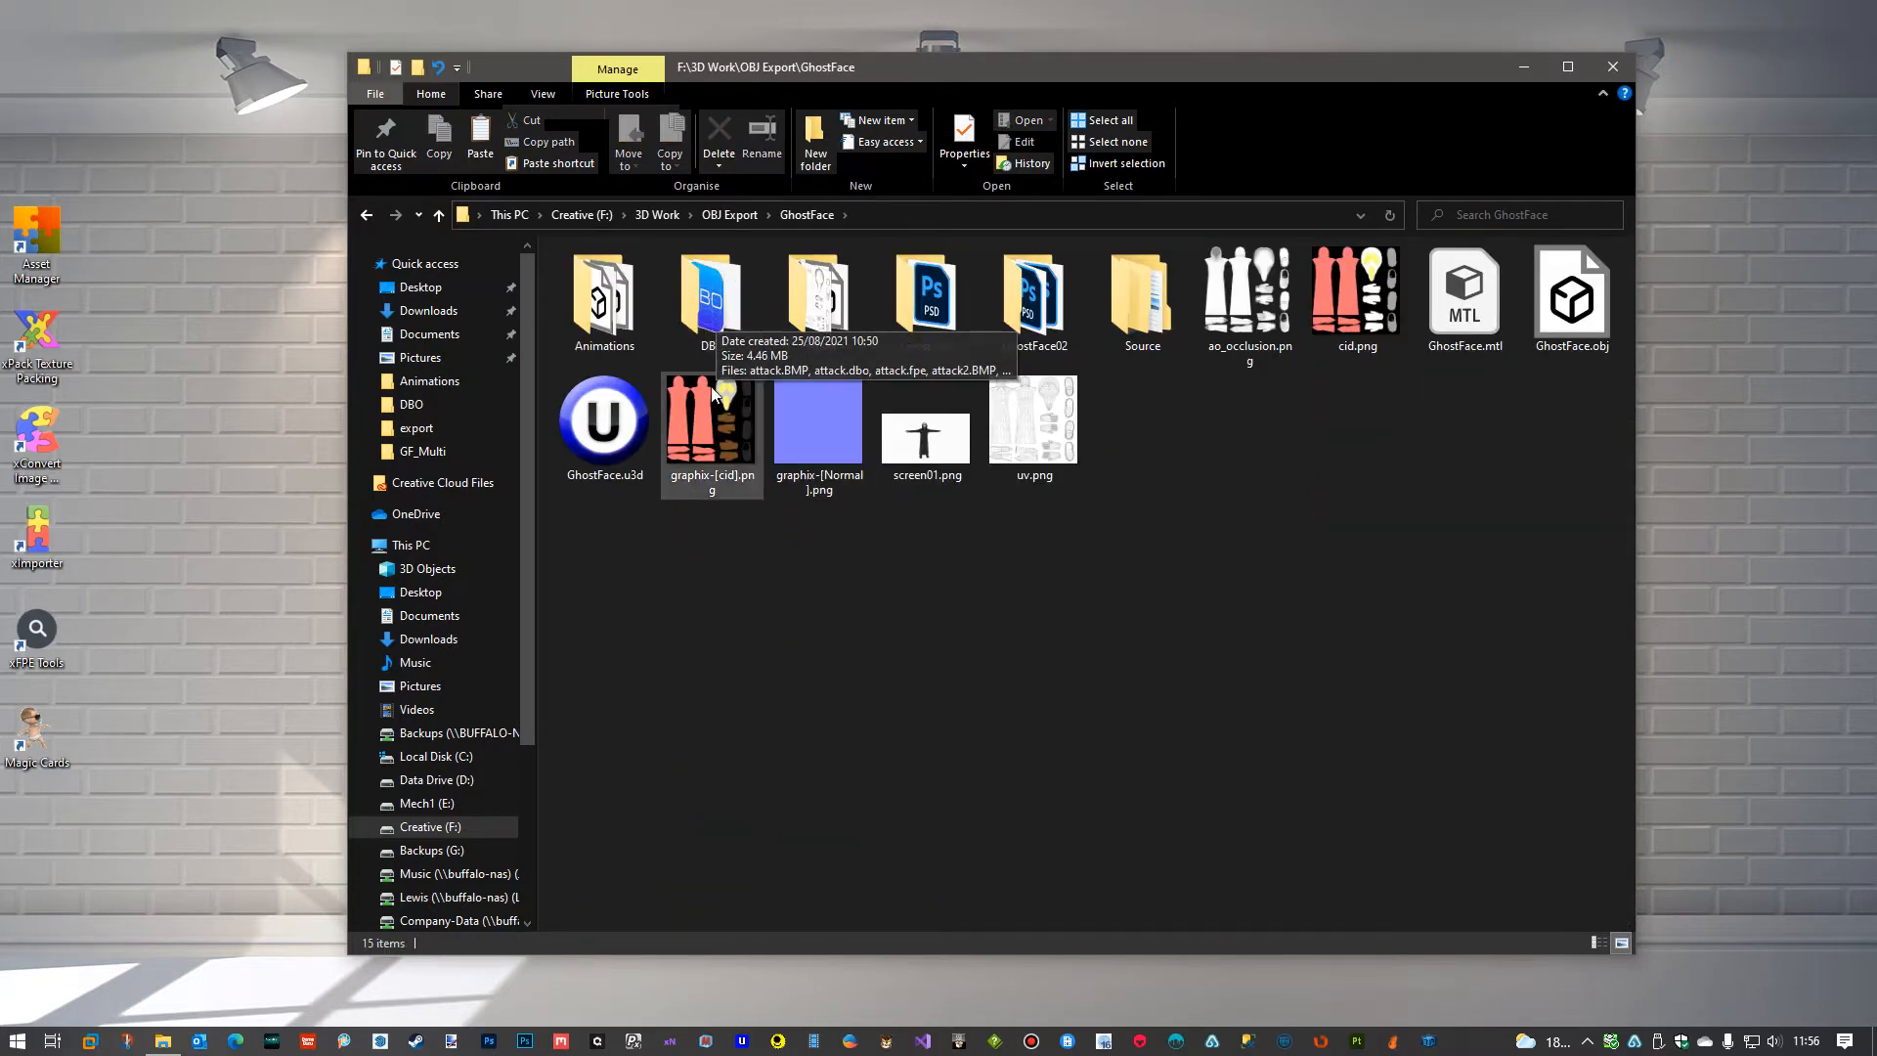
{"action": "double_click", "coordinate": [714, 322]}
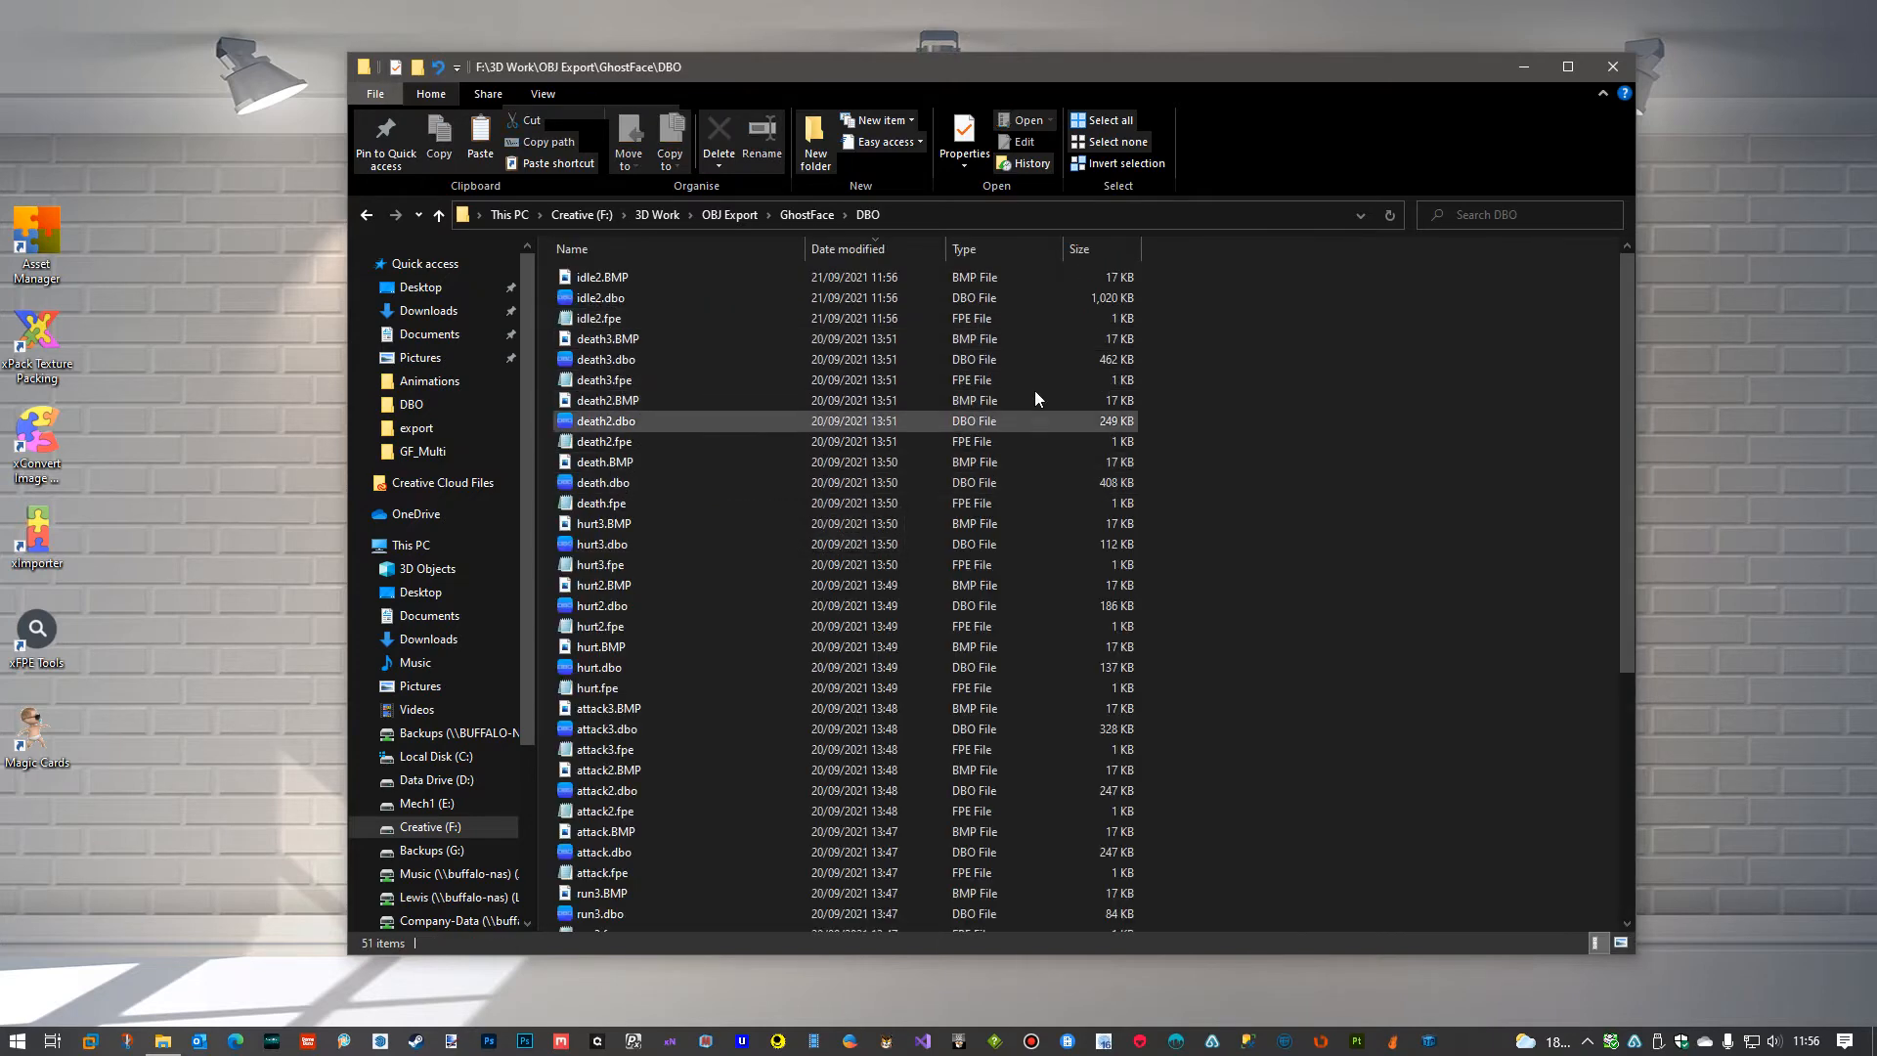
Sort the folder's files by type and copy all the DBO files, from attack.dbo to walk3.dbo.
{"action": "left_click", "coordinate": [998, 253]}
{"action": "scroll", "coordinate": [1083, 657], "scroll_direction": "down", "scroll_amount": 4}
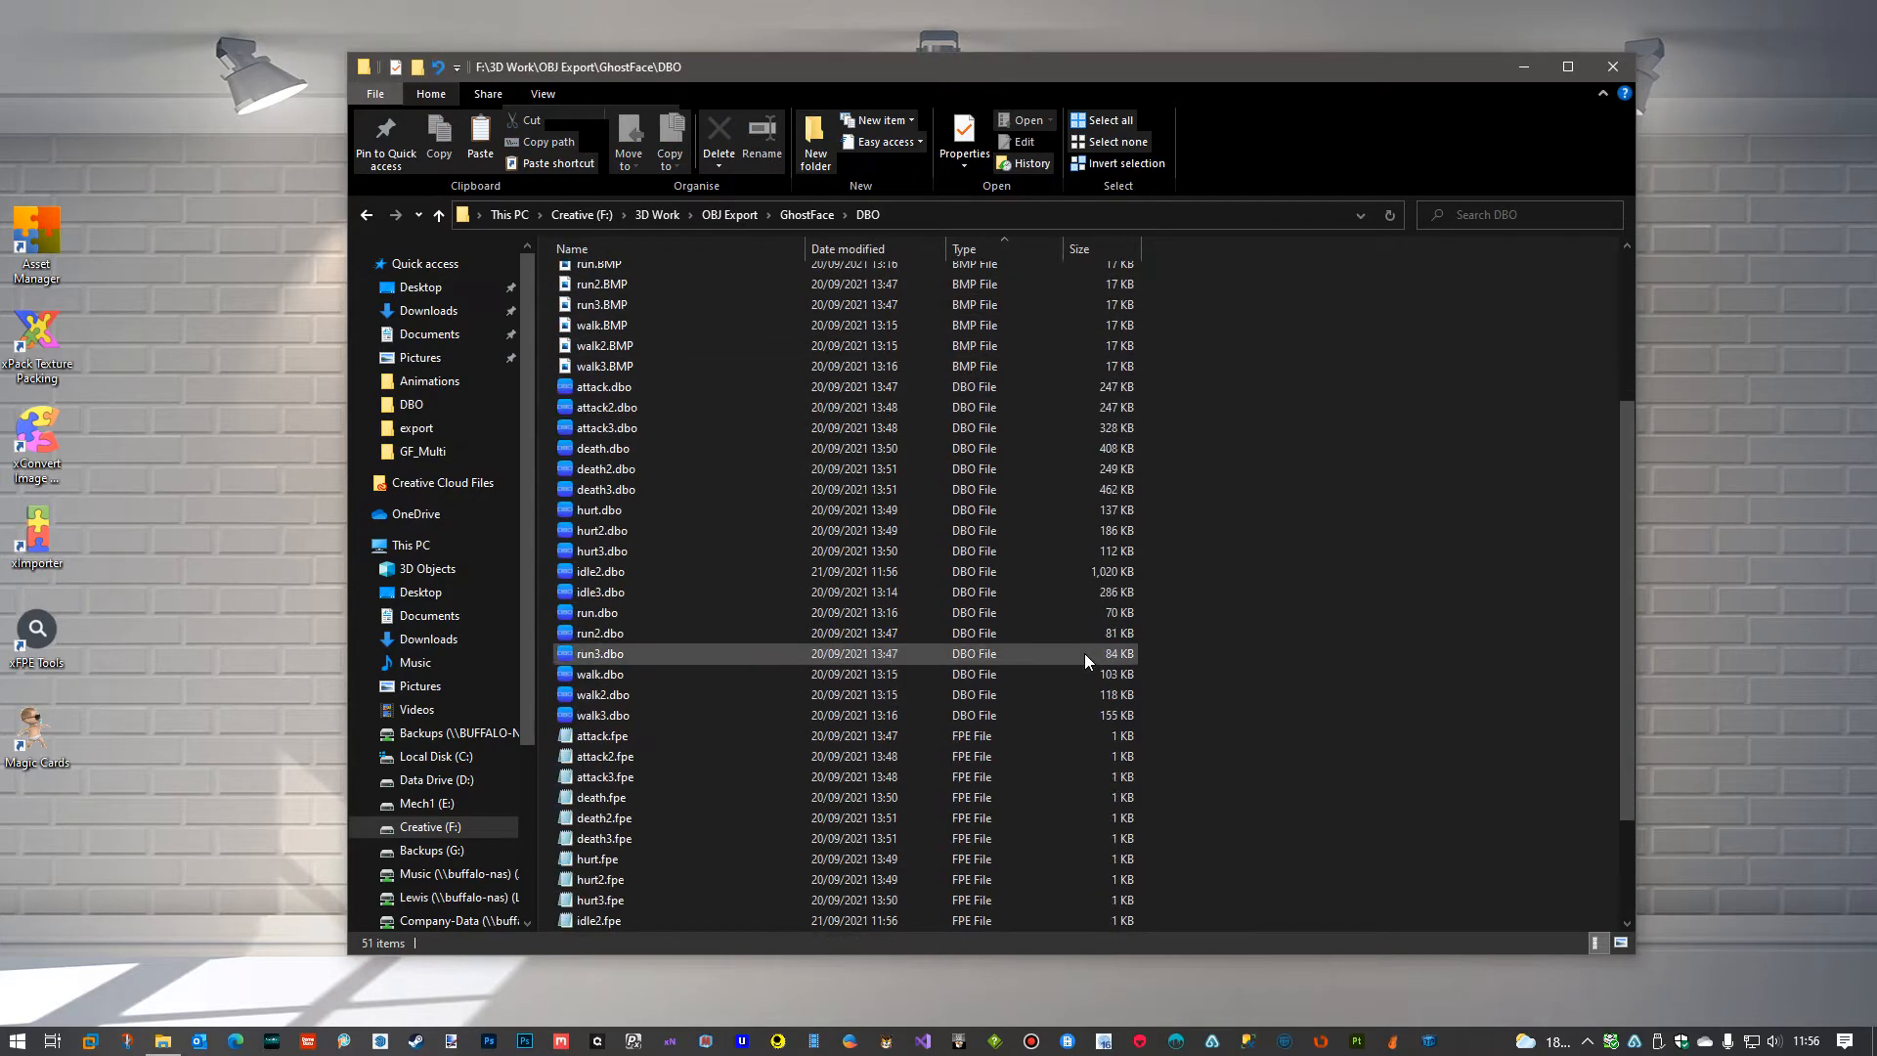
{"action": "scroll", "coordinate": [1084, 653], "scroll_direction": "down", "scroll_amount": 1}
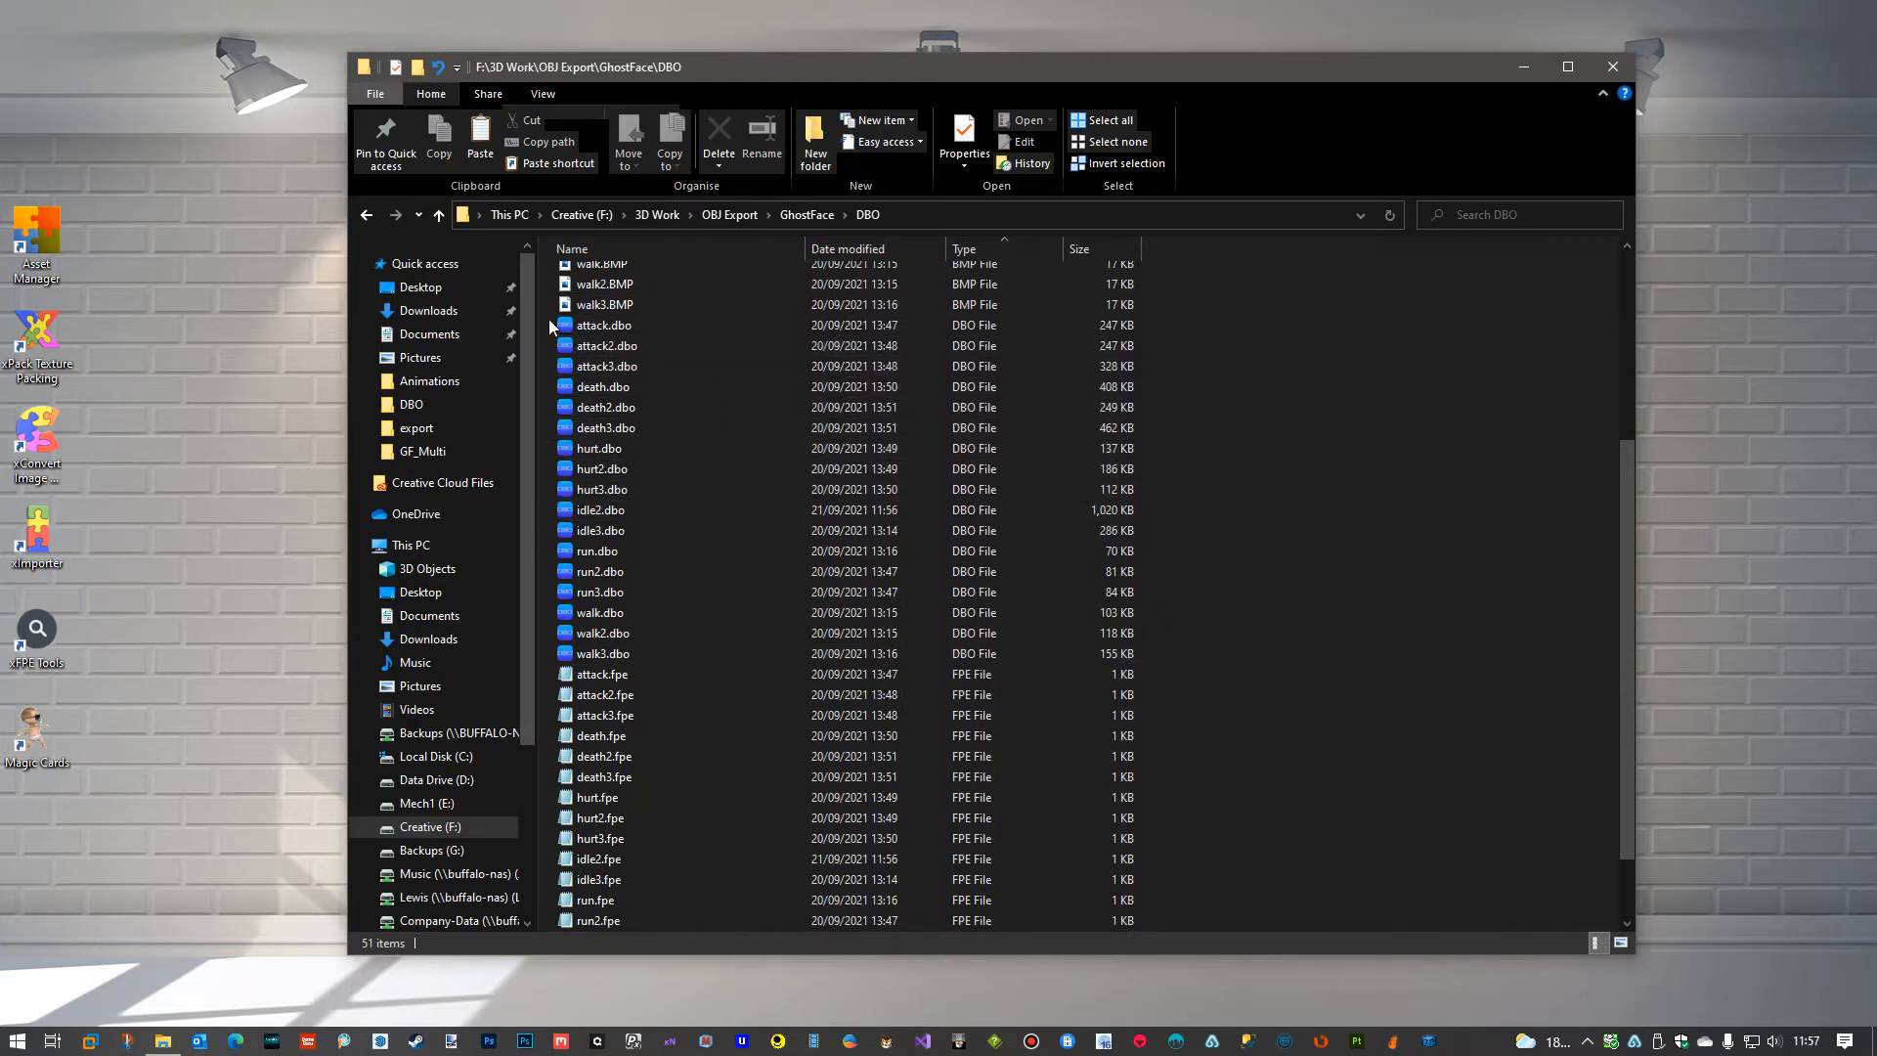
{"action": "left_click_drag", "start_coordinate": [543, 320], "coordinate": [731, 653]}
{"action": "right_click", "coordinate": [600, 431]}
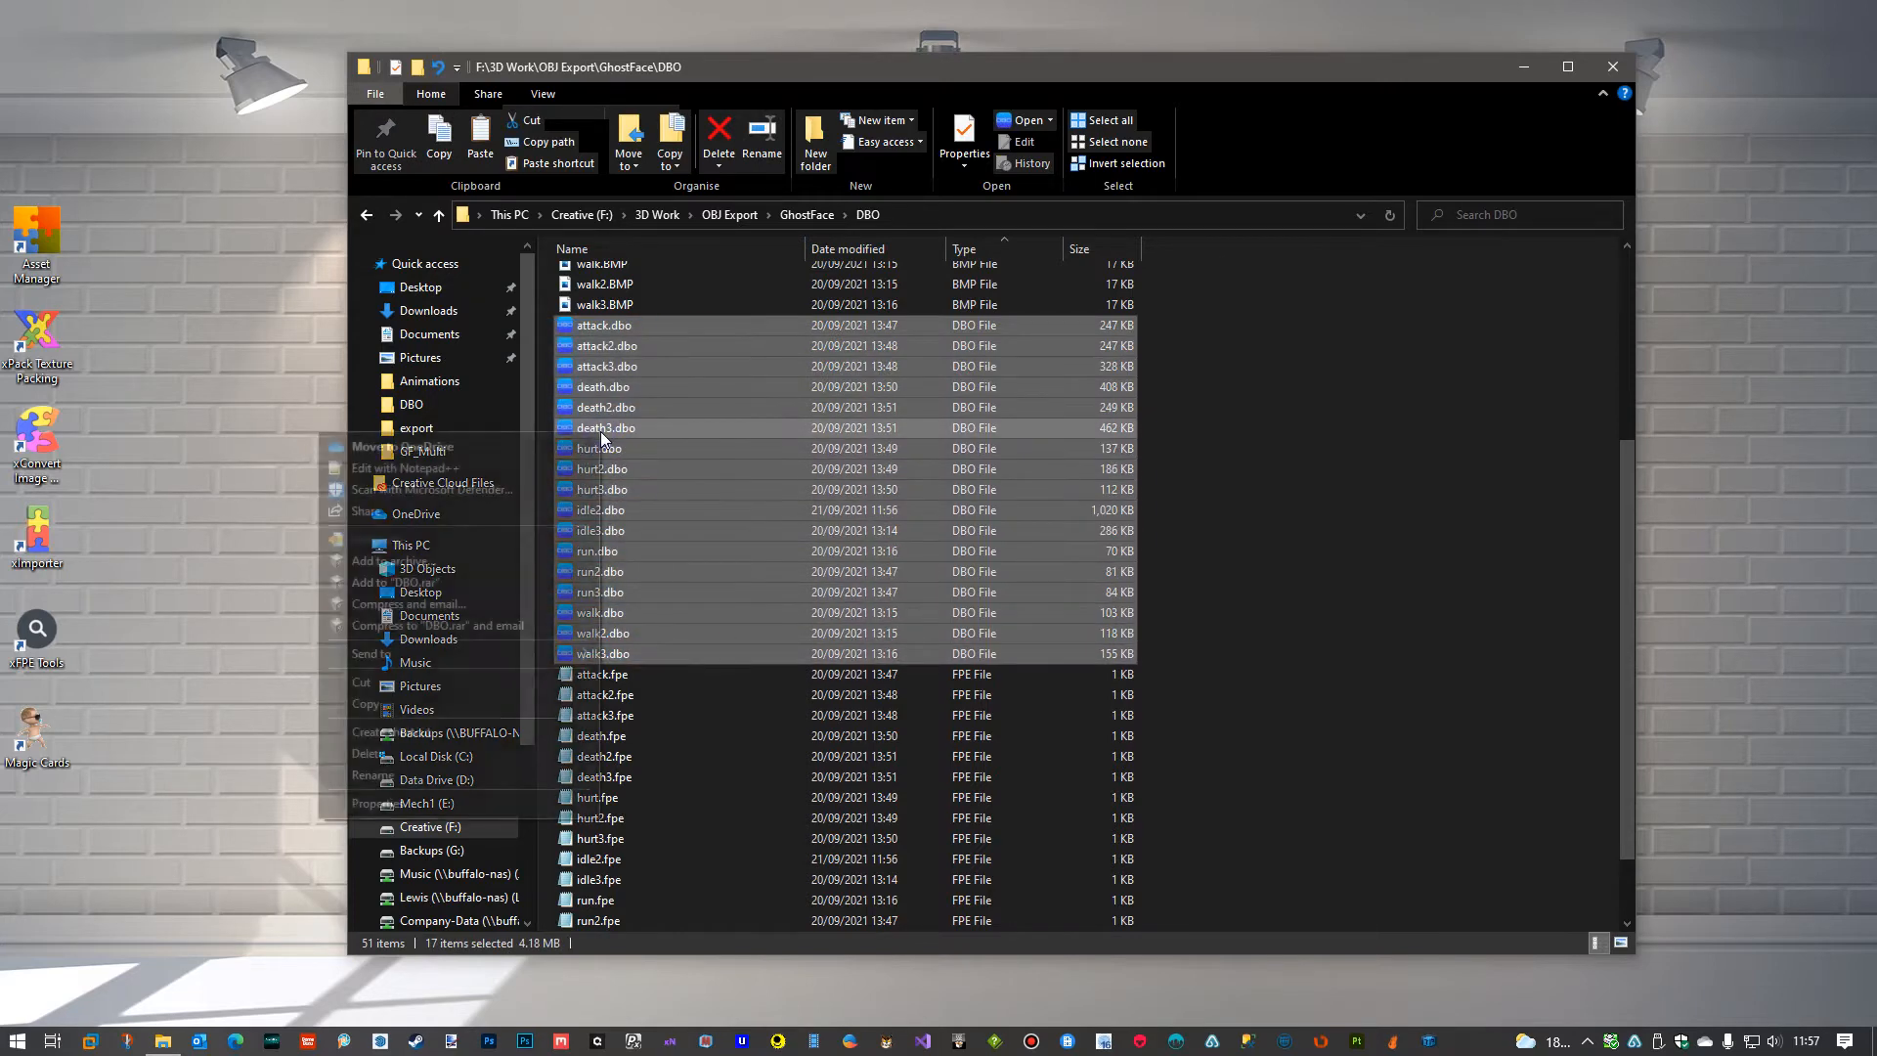
{"action": "left_click", "coordinate": [413, 703]}
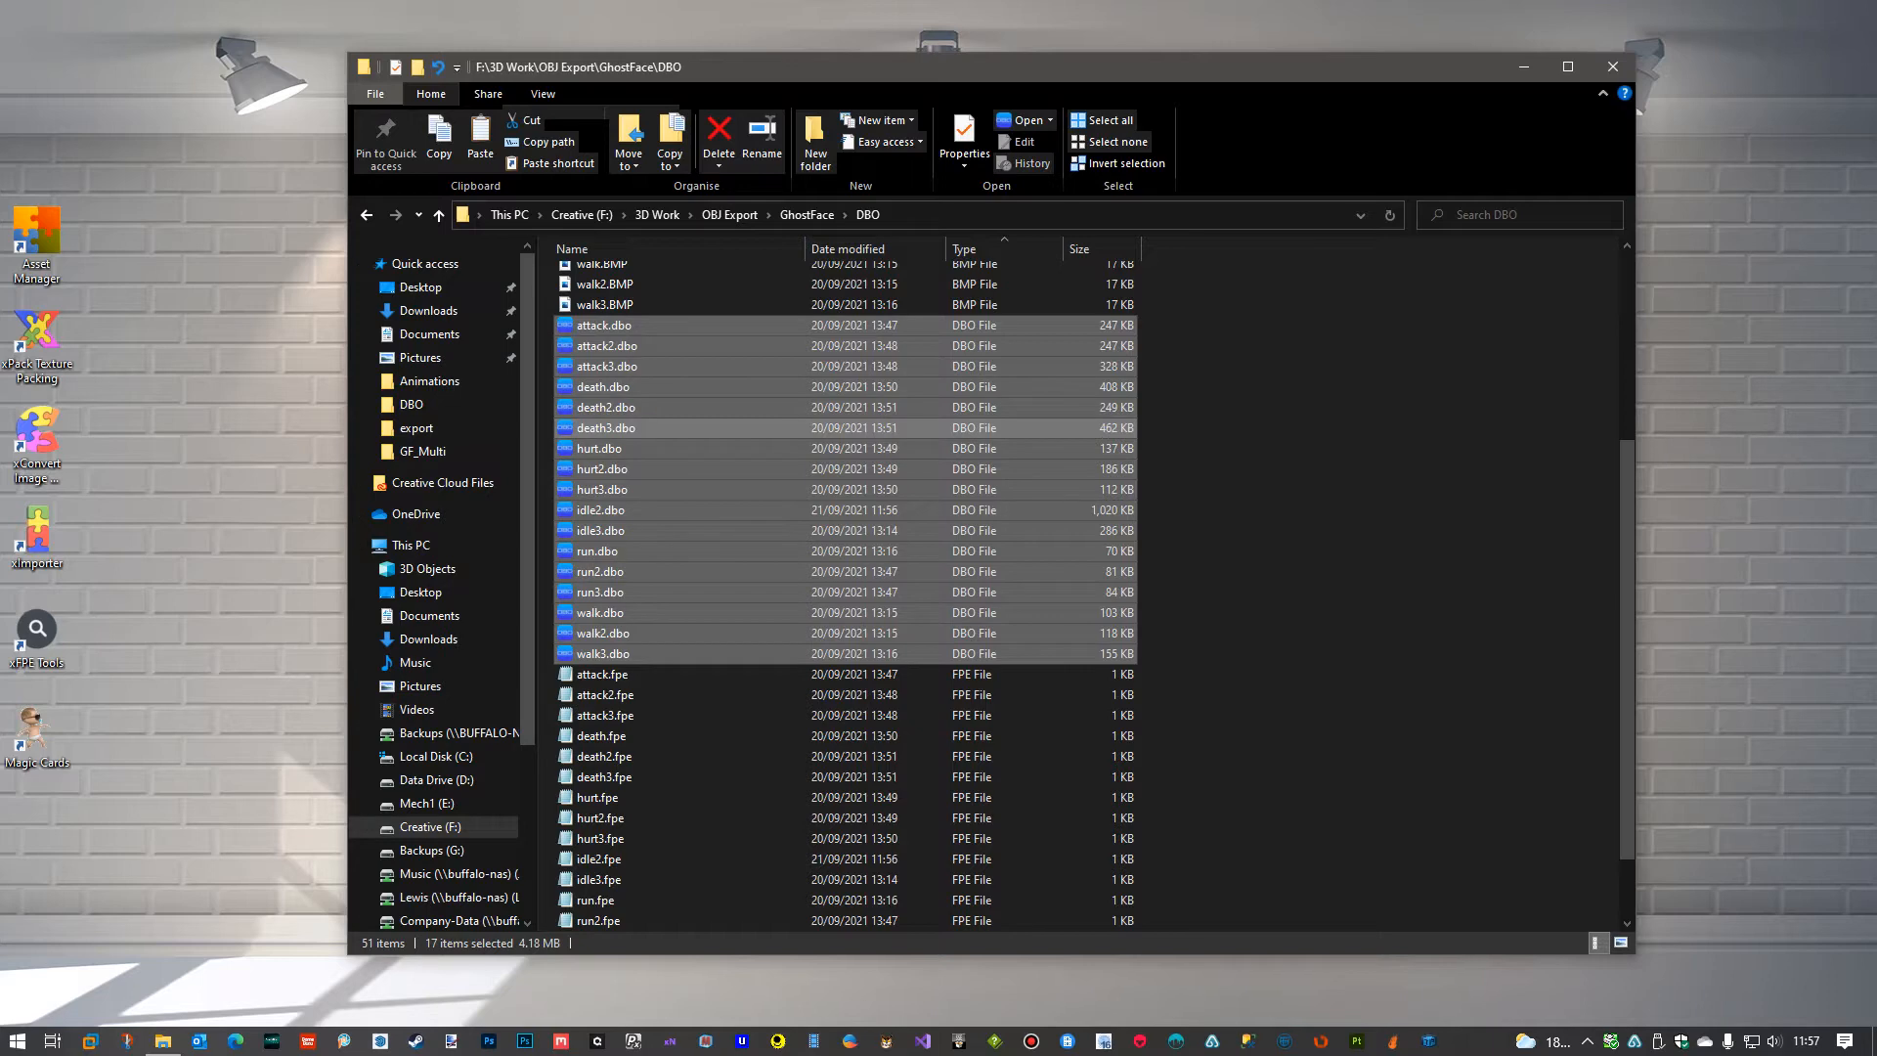
Bring the GF_Multi file window into view, go to entitybank\user\test2 and paste the copied DBO animation files there.
{"action": "left_click_drag", "start_coordinate": [1876, 102], "coordinate": [1105, 102]}
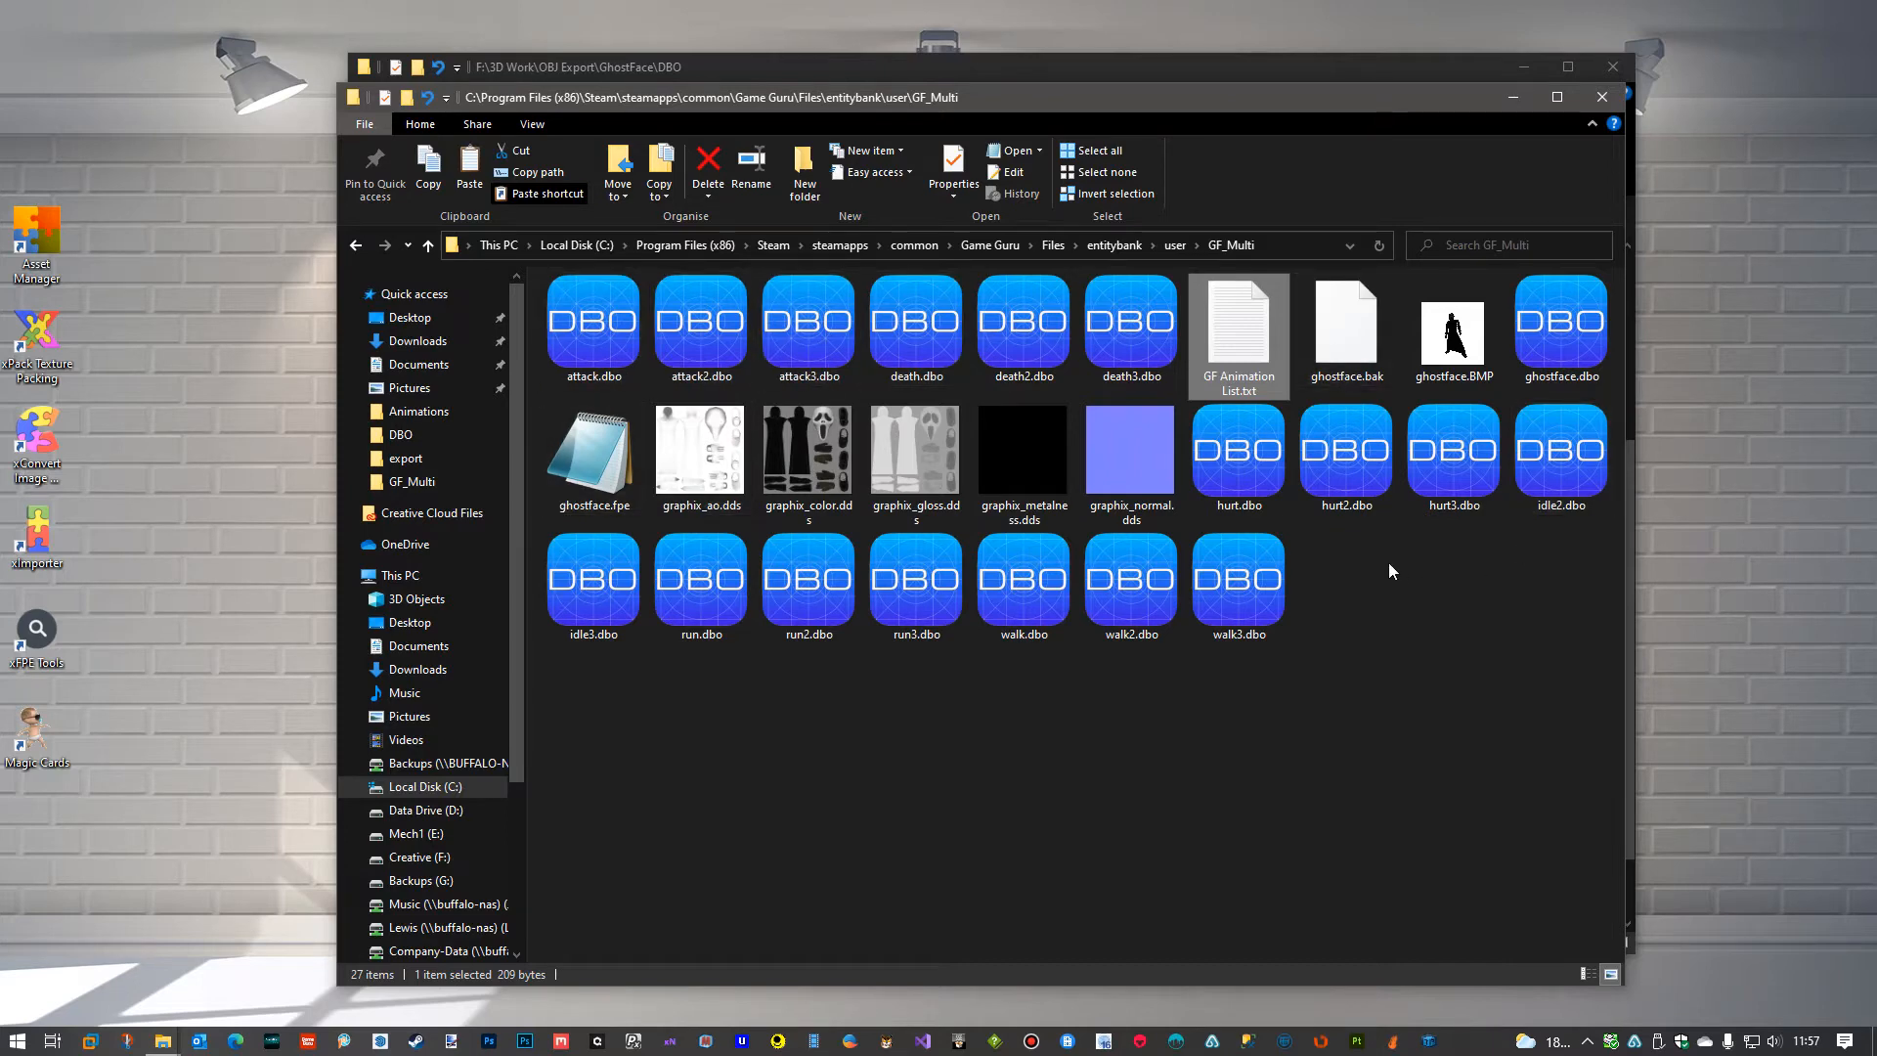
{"action": "left_click", "coordinate": [1185, 249]}
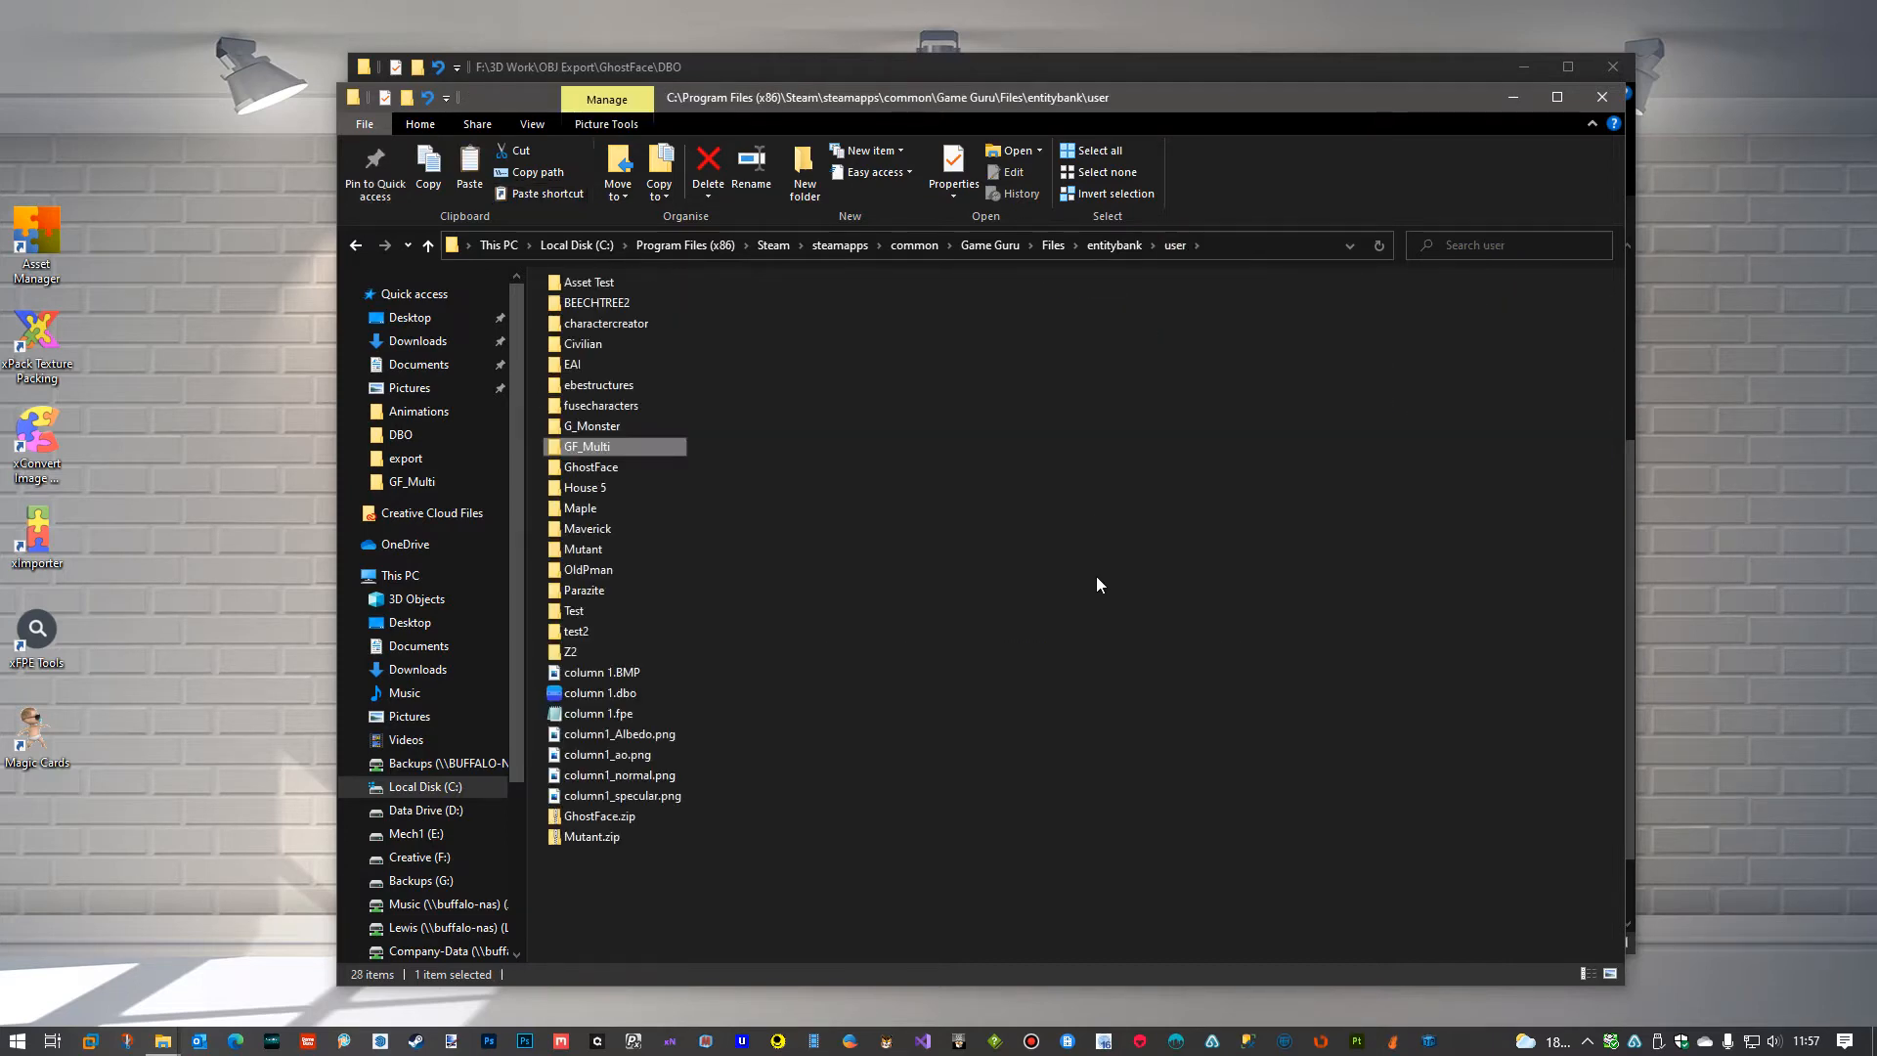
{"action": "left_click", "coordinate": [576, 633]}
{"action": "double_click", "coordinate": [577, 634]}
{"action": "right_click", "coordinate": [917, 637]}
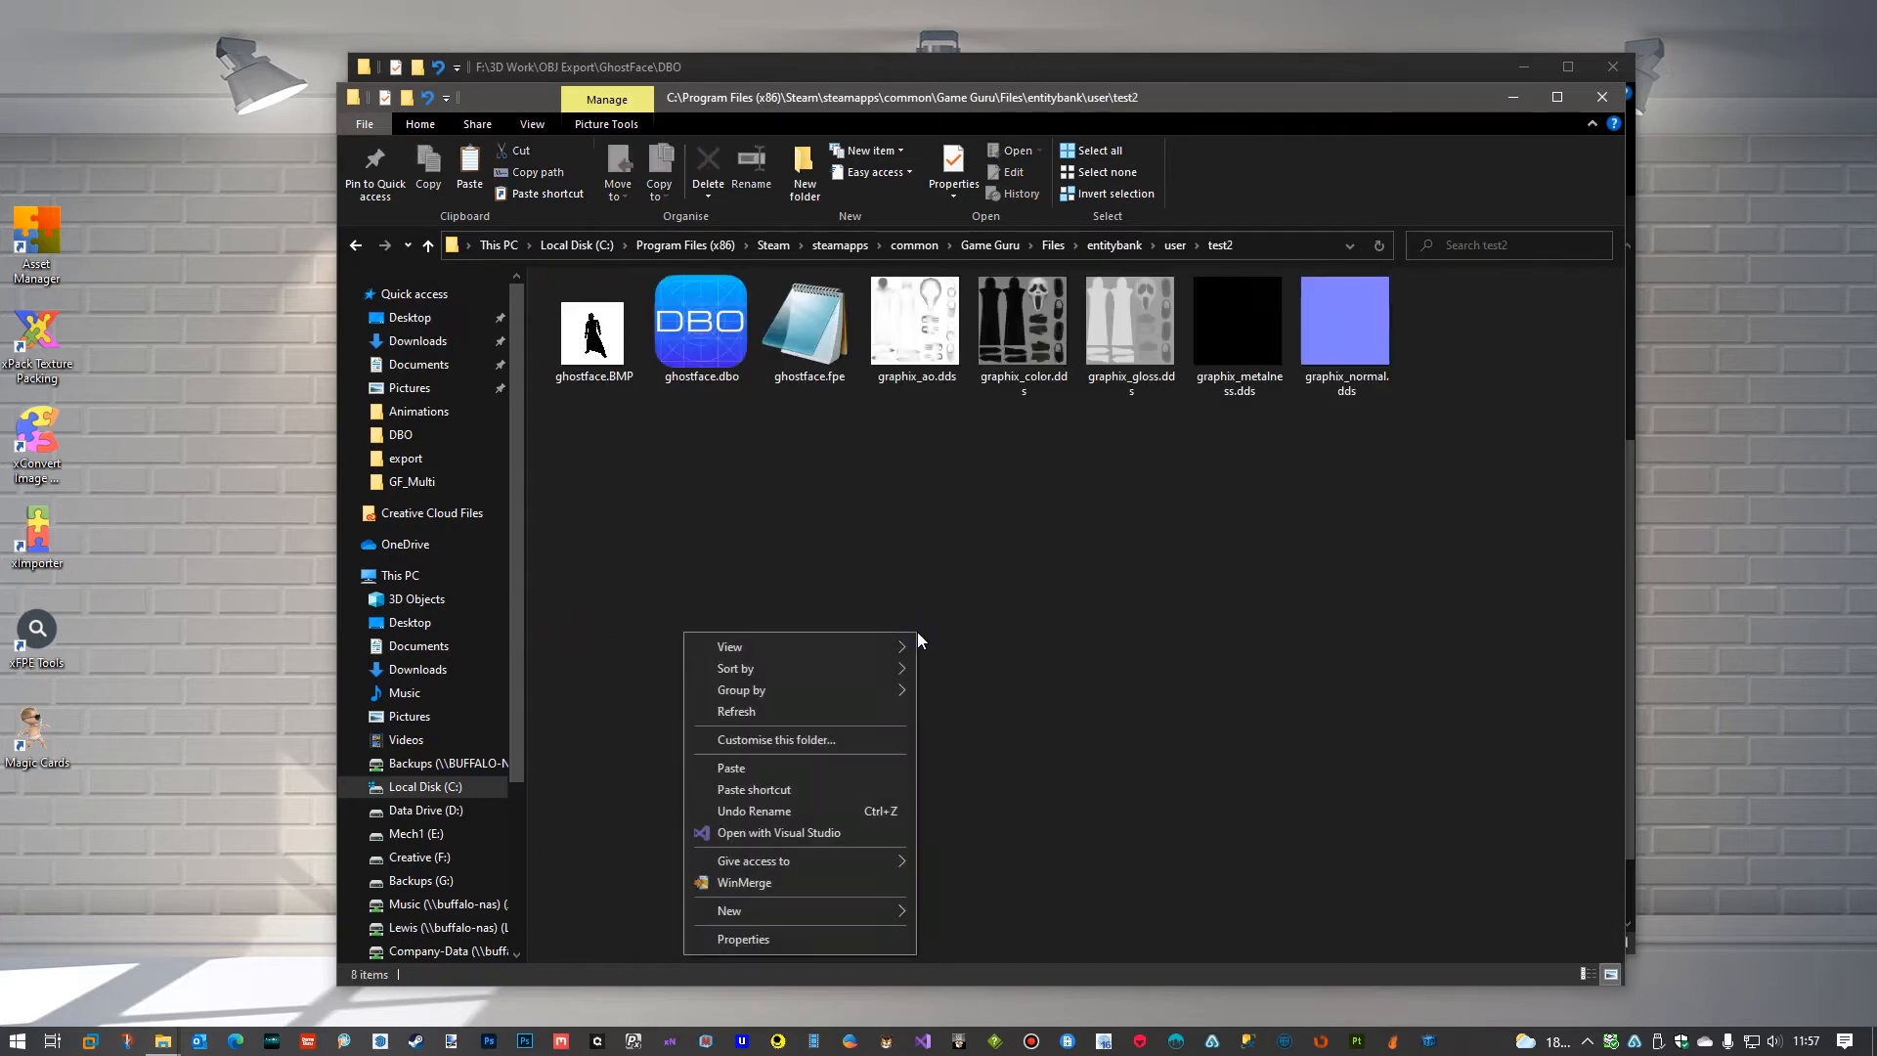
{"action": "left_click", "coordinate": [809, 769]}
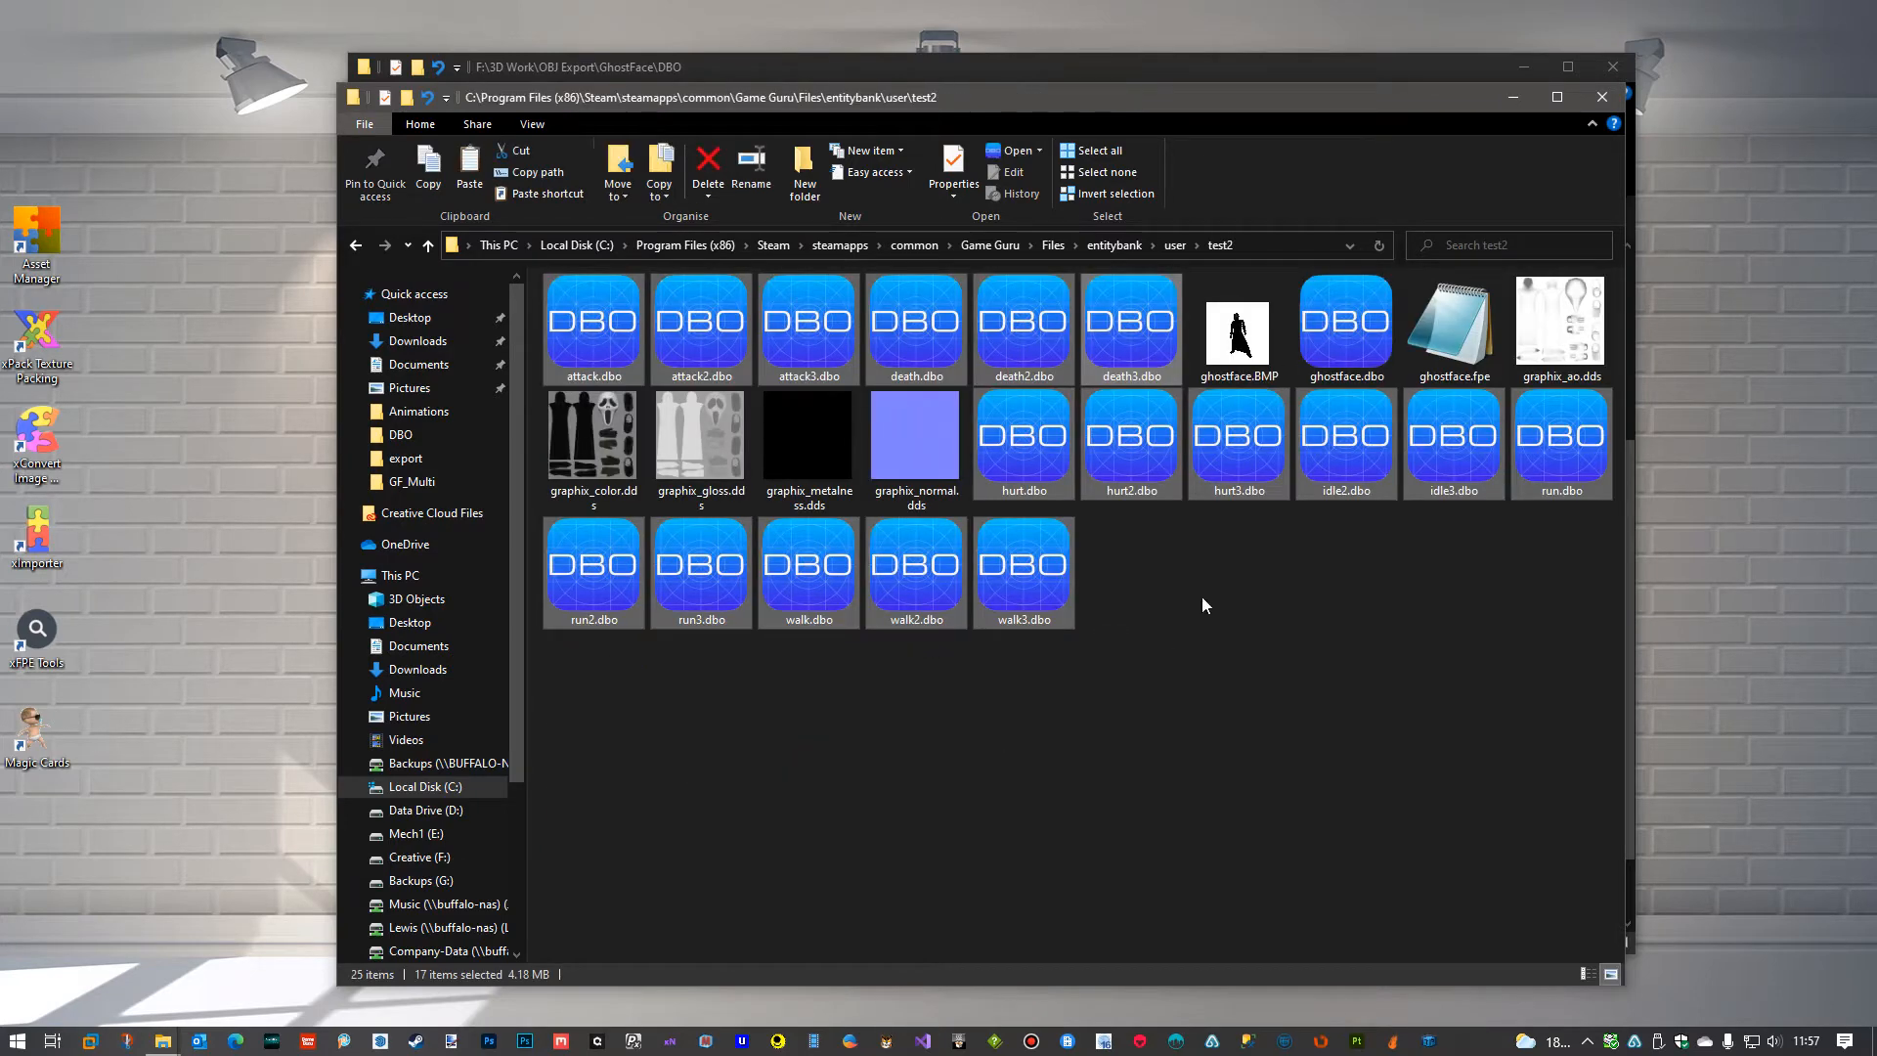
{"action": "left_click", "coordinate": [1261, 652]}
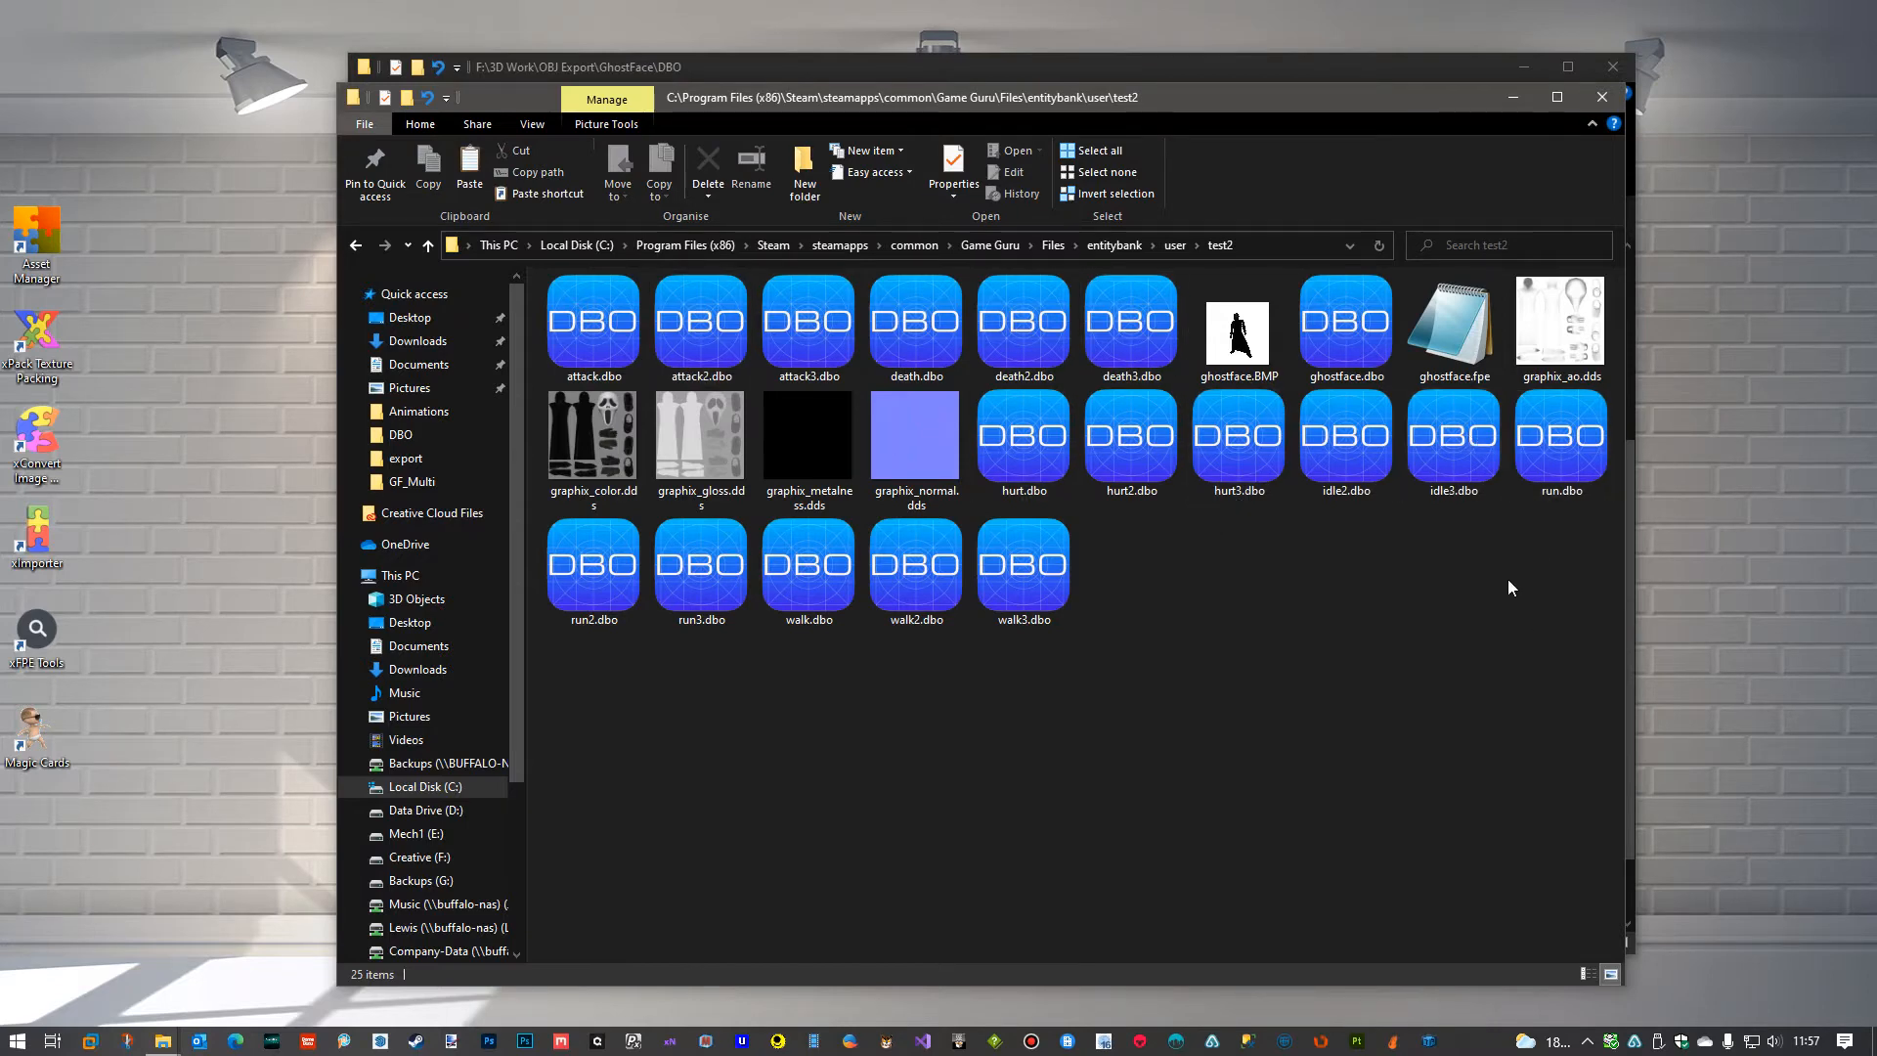
Go up to entitybank\user and open the GF_Multi folder to view its files.
{"action": "left_click", "coordinate": [1174, 246]}
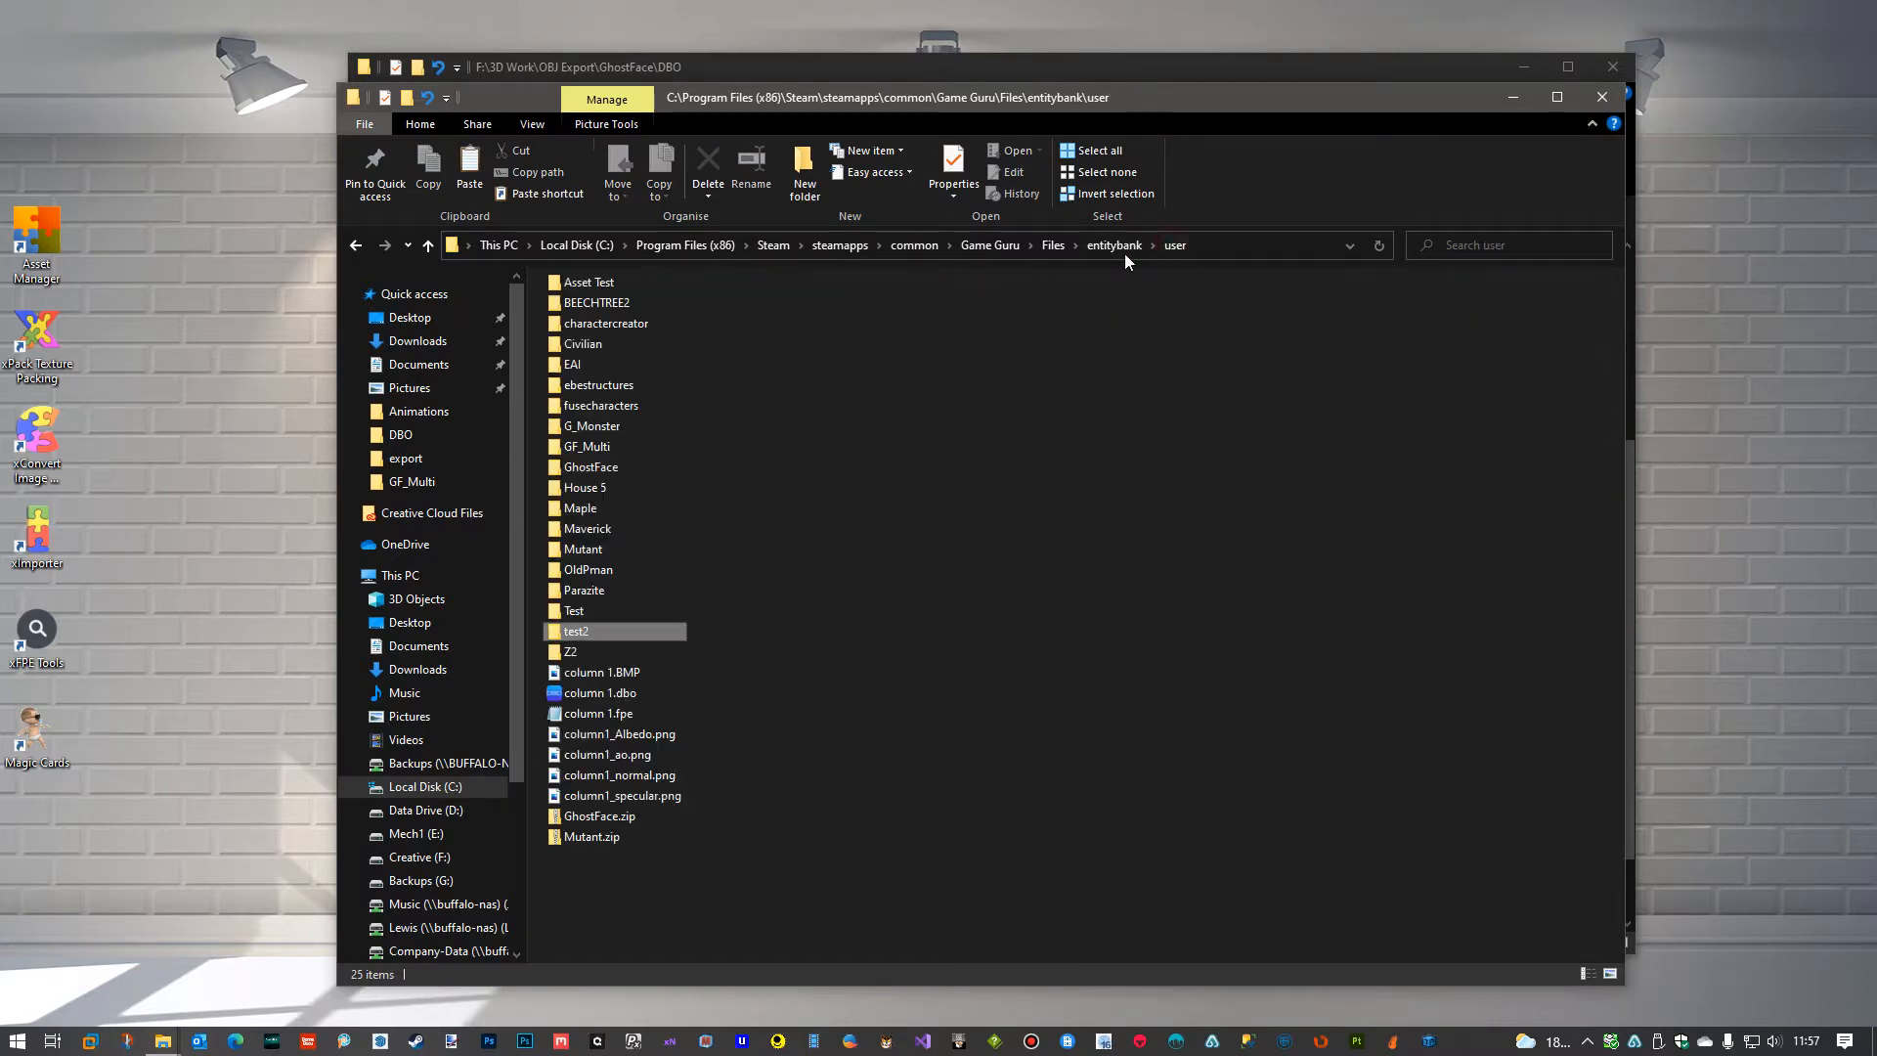
{"action": "double_click", "coordinate": [587, 446]}
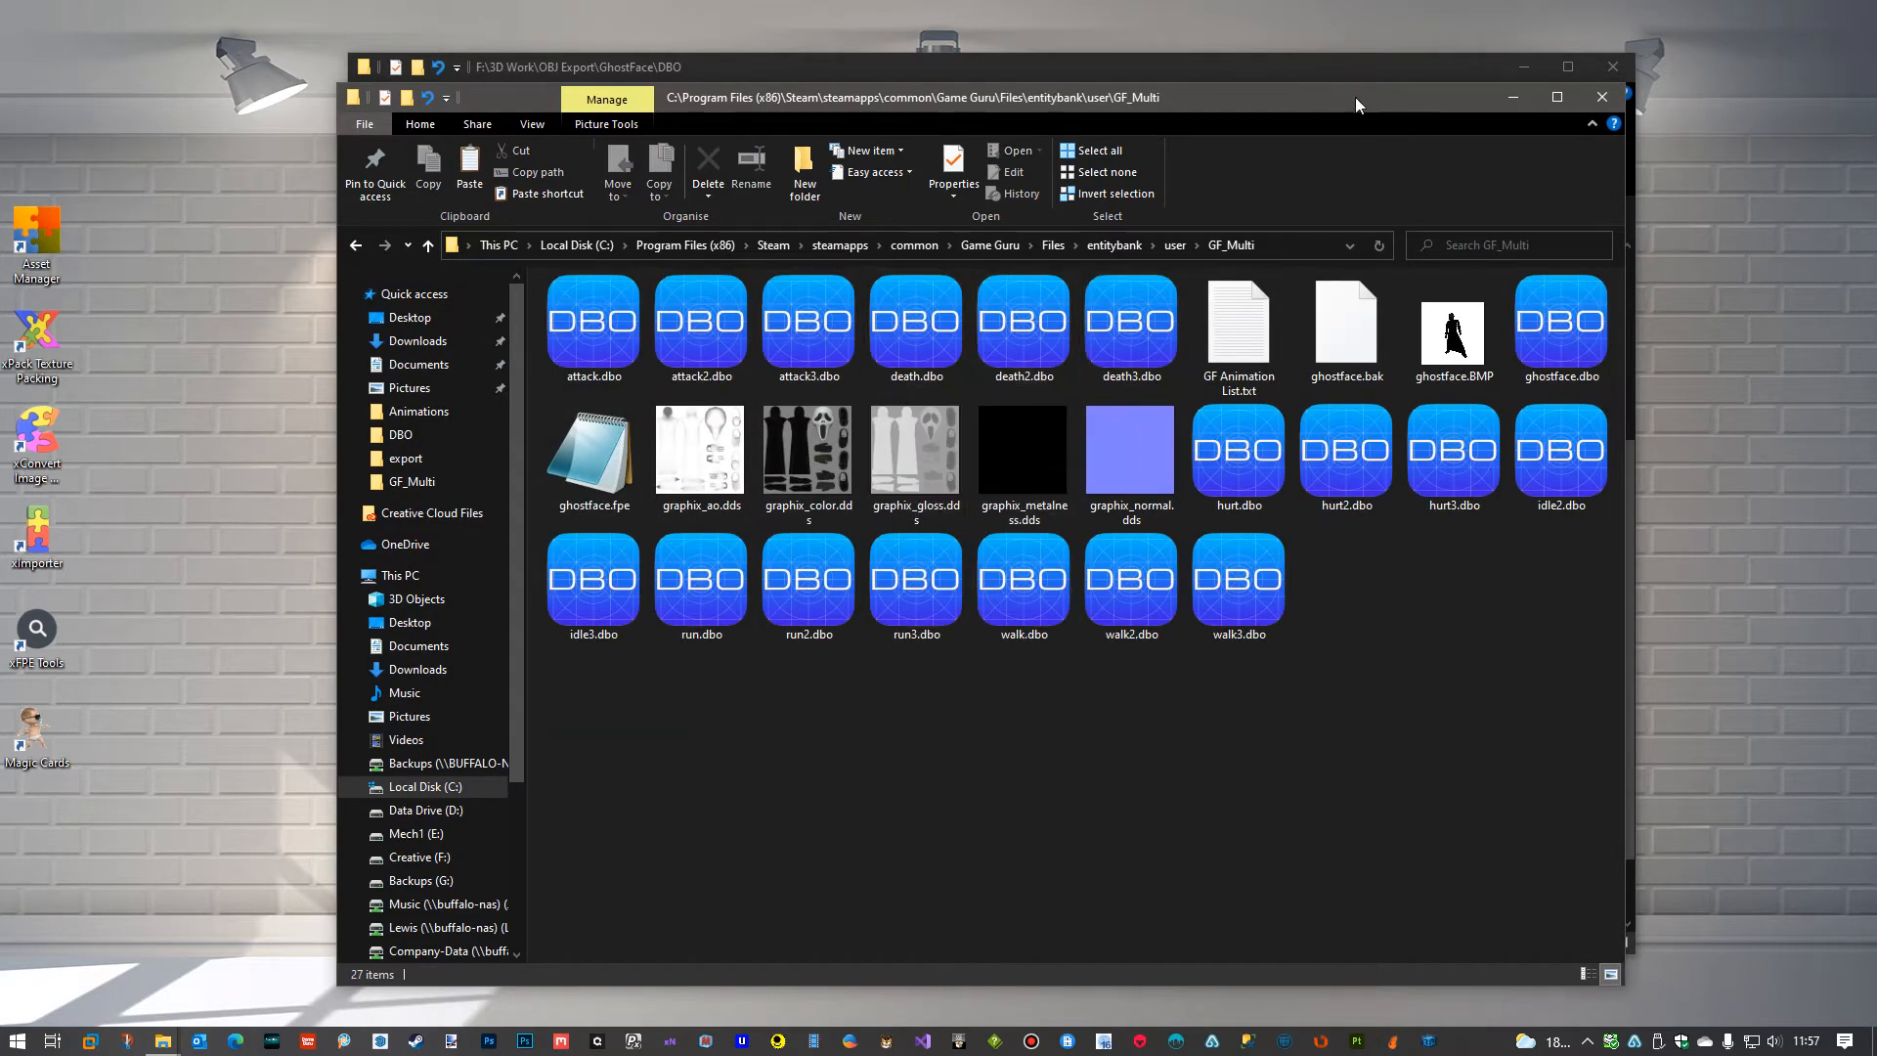
Move the GF_Multi window out of the way, close the DBO folder window and launch xImporter from the desktop.
{"action": "left_click_drag", "start_coordinate": [1360, 102], "coordinate": [1876, 138]}
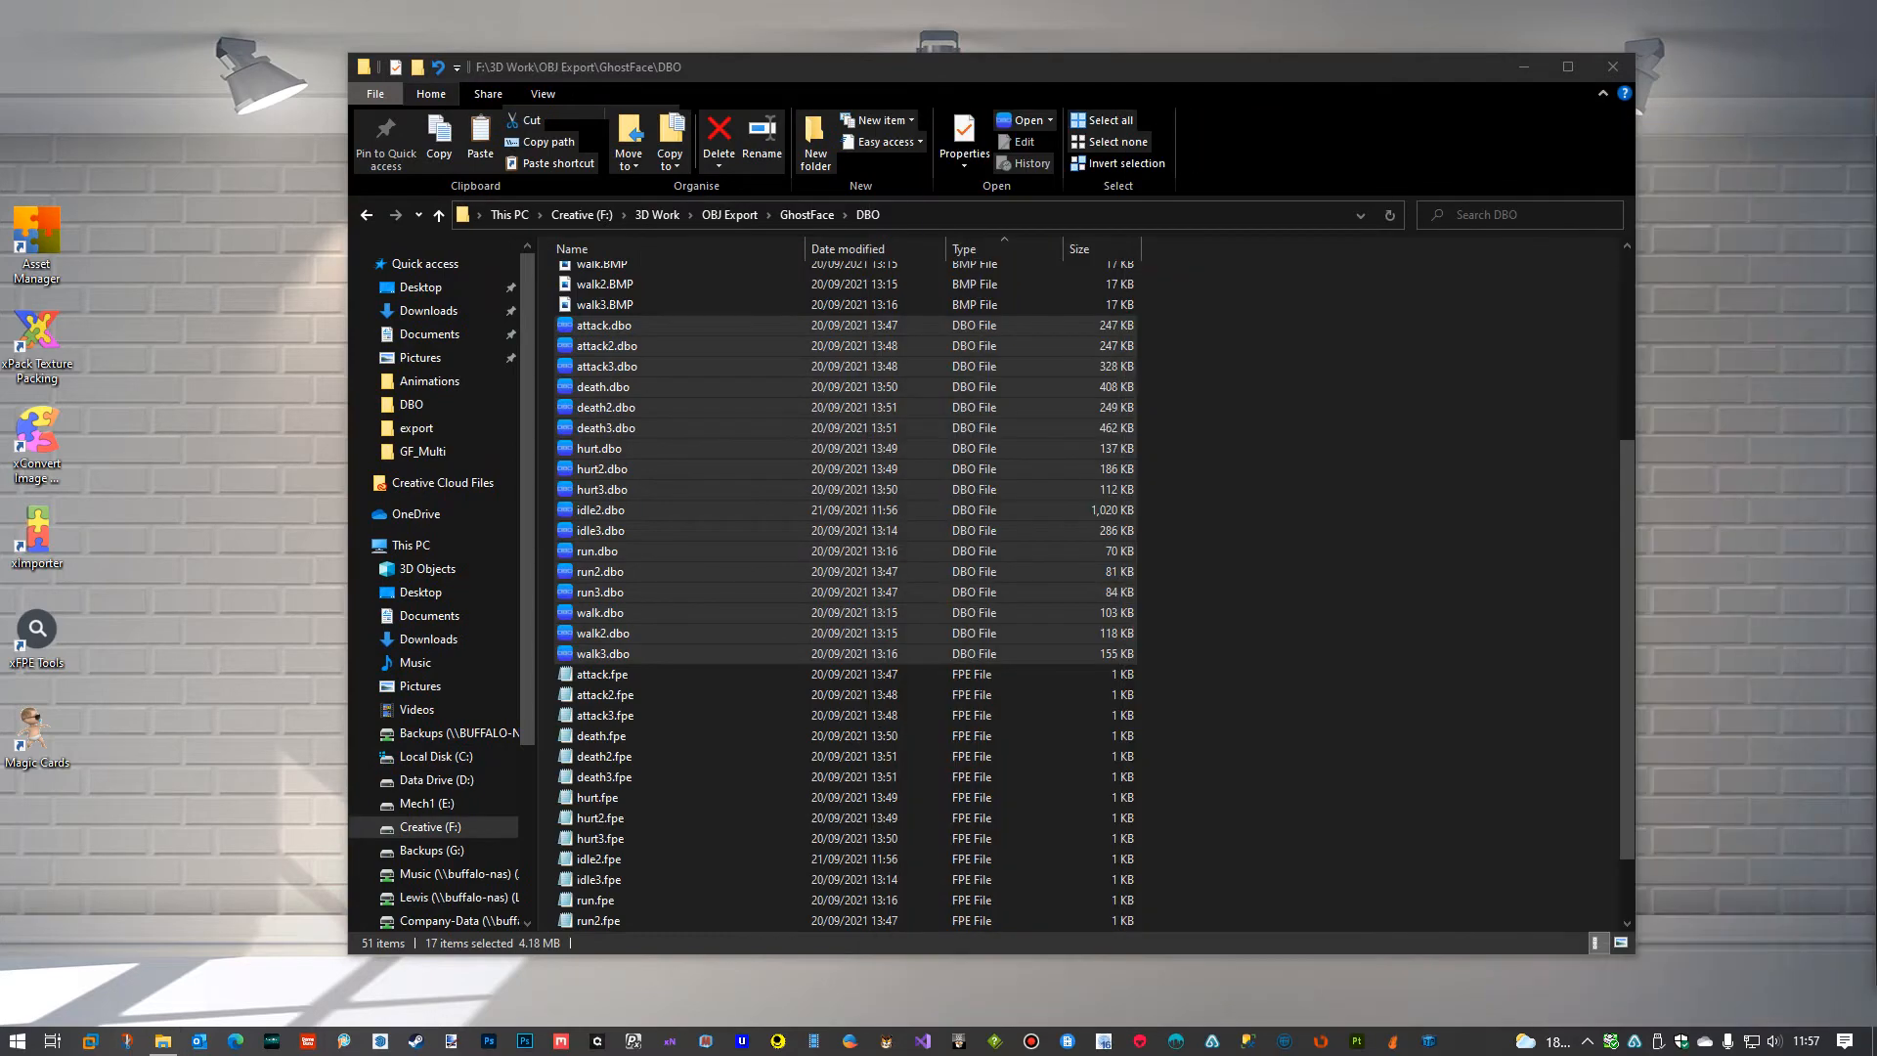
{"action": "left_click", "coordinate": [1612, 66]}
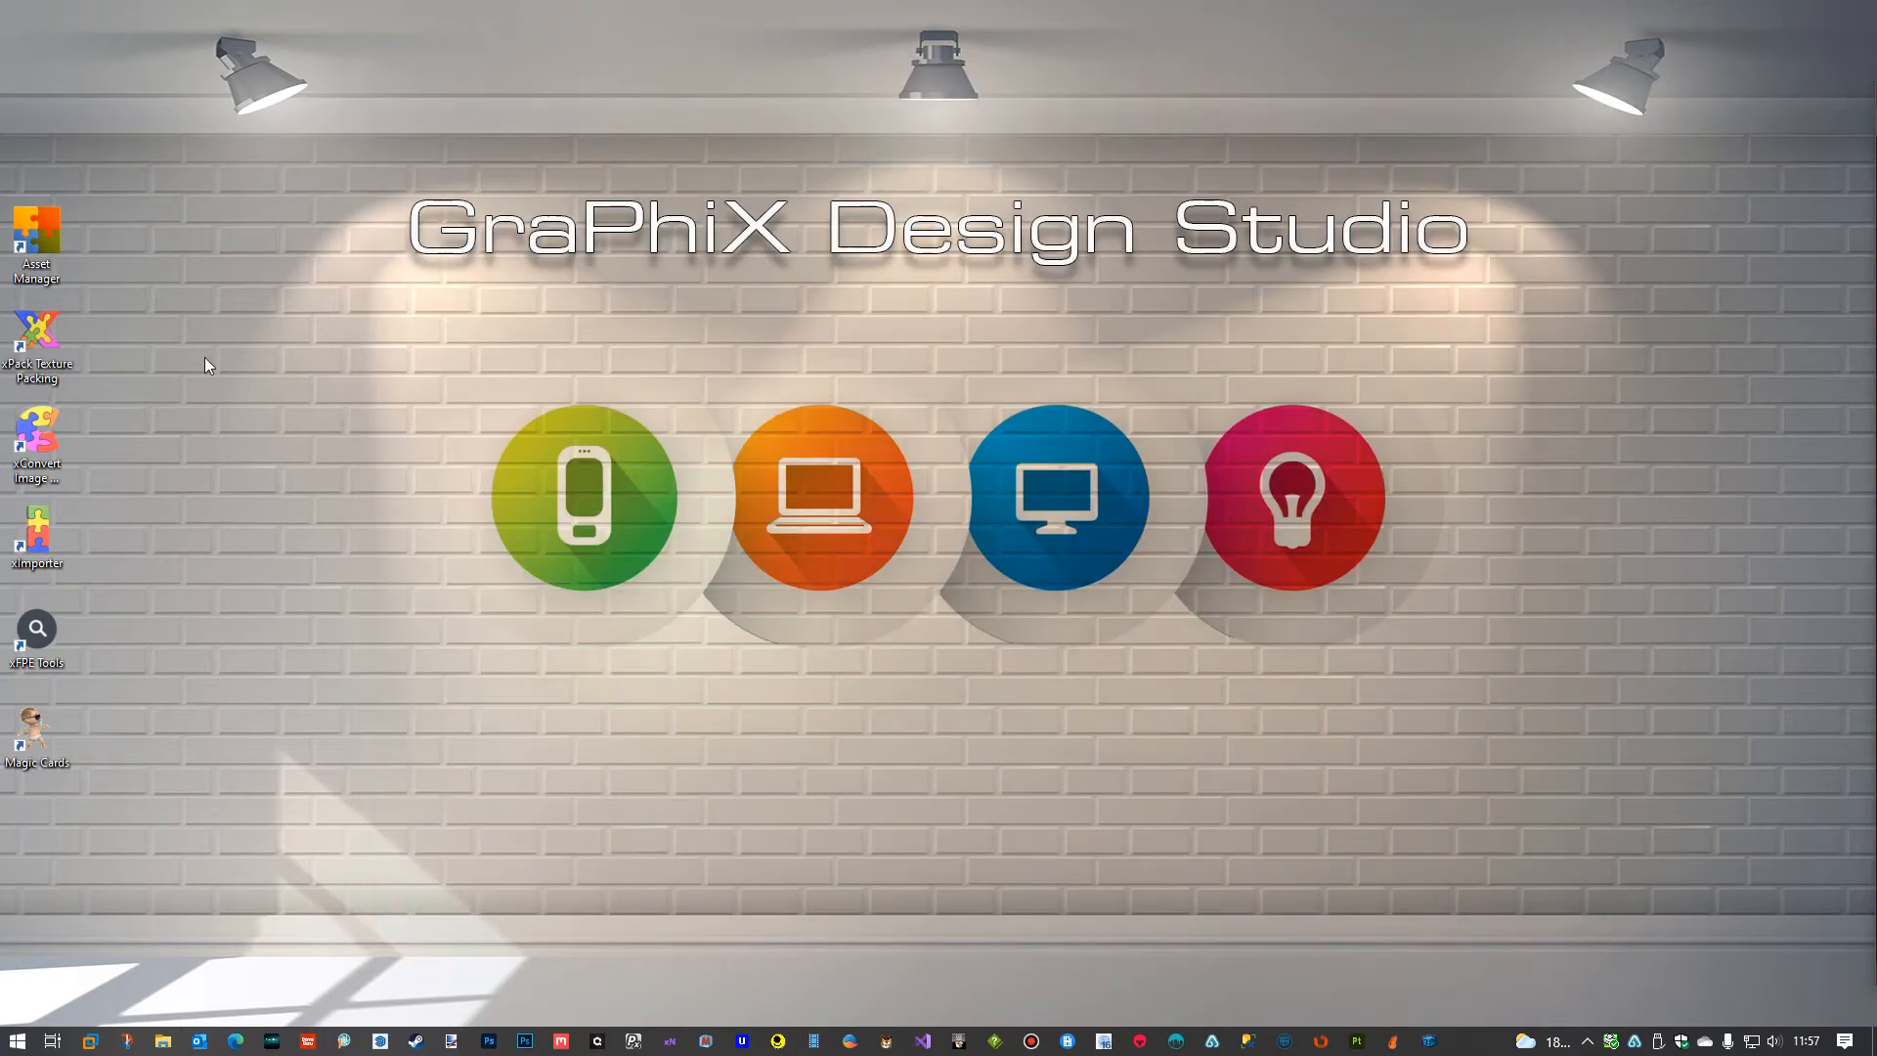
{"action": "left_click", "coordinate": [43, 538]}
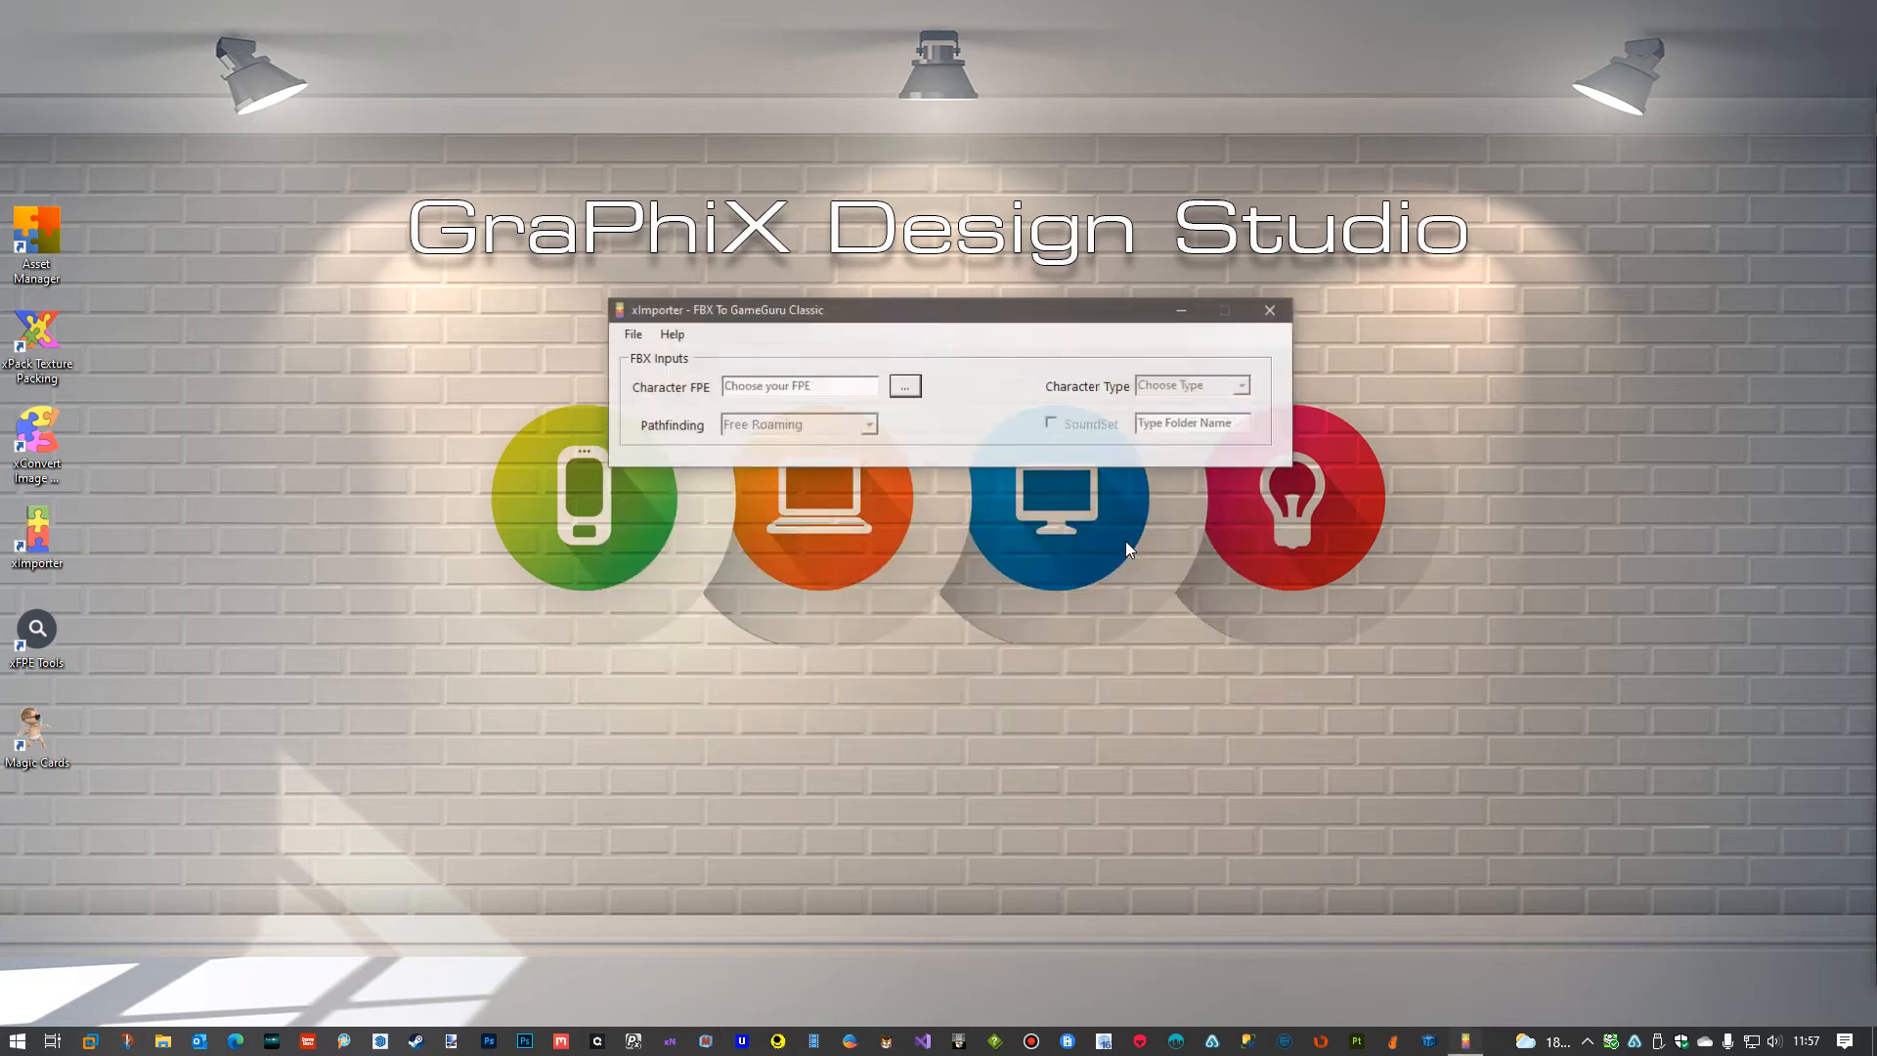
Bring the GF_Multi window into view, open ghostface.fpe in Notepad to review its settings, and close it without changes.
{"action": "left_click_drag", "start_coordinate": [1876, 10], "coordinate": [1627, 56]}
{"action": "left_click", "coordinate": [1046, 427]}
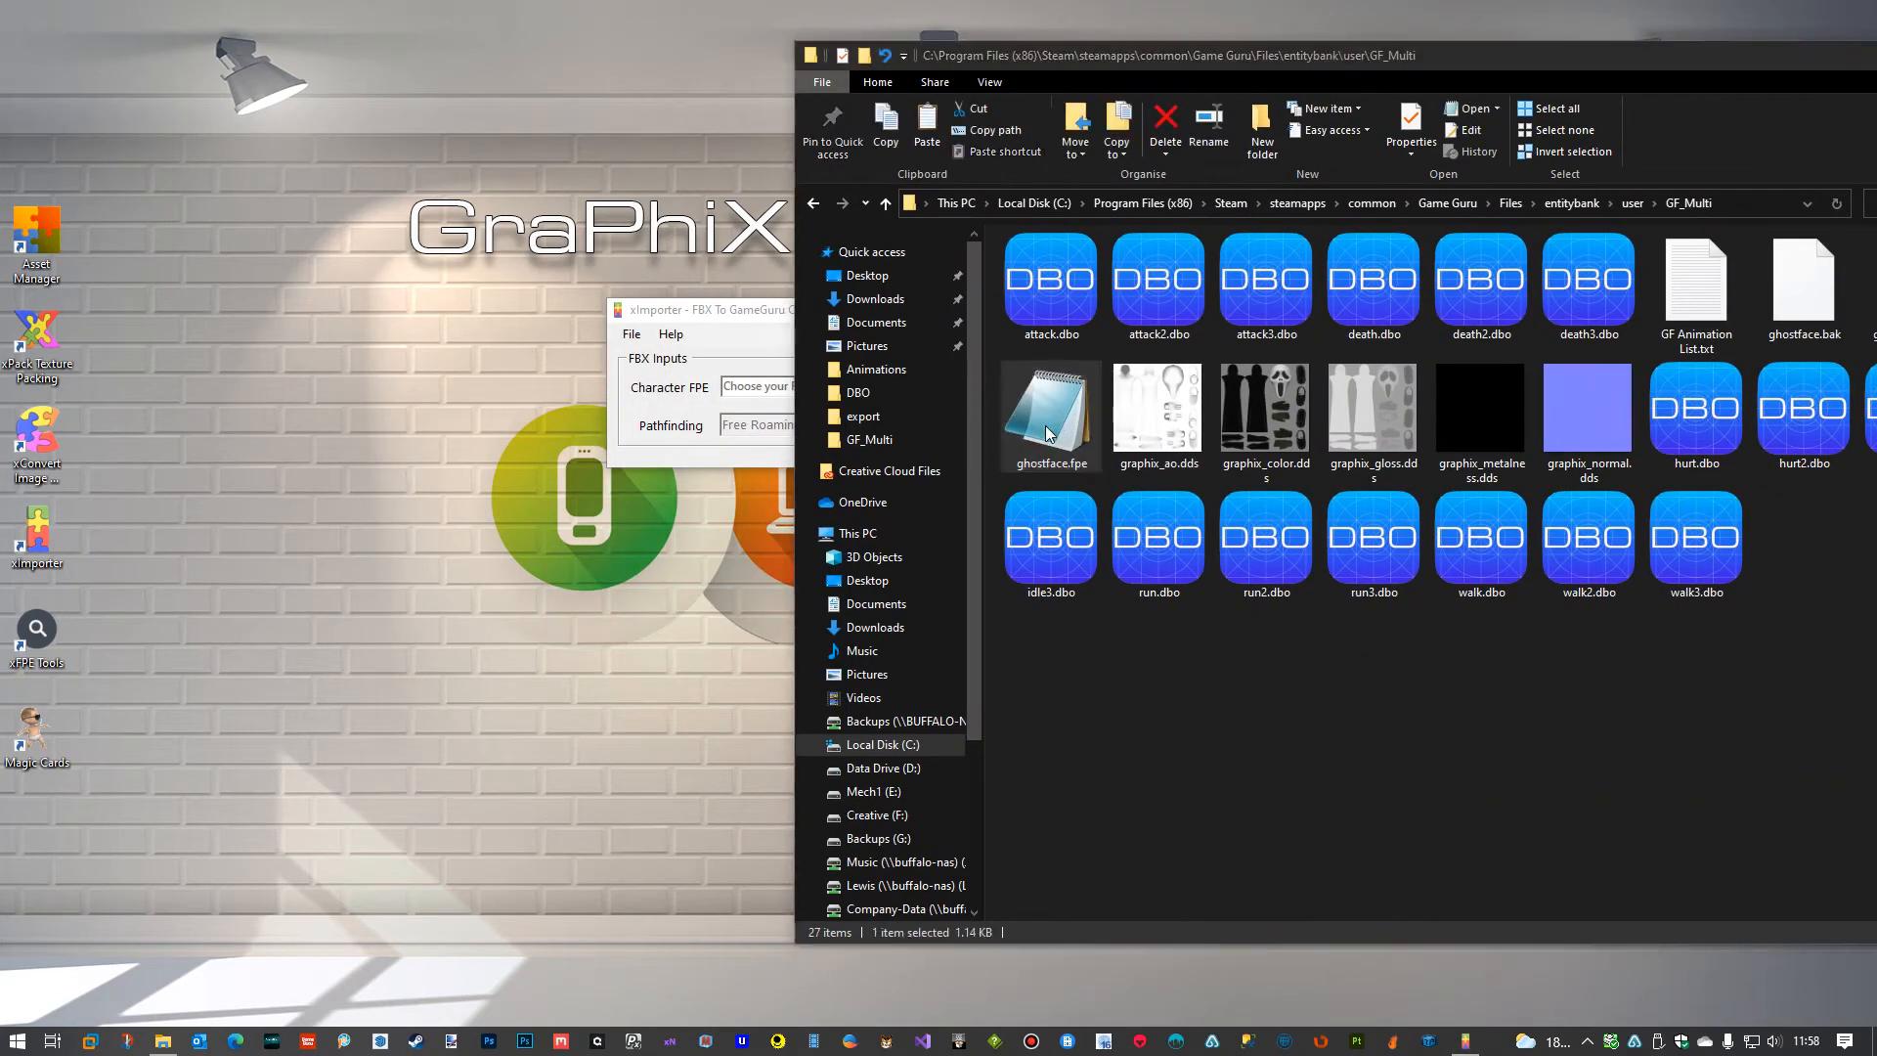
{"action": "key", "text": "Return"}
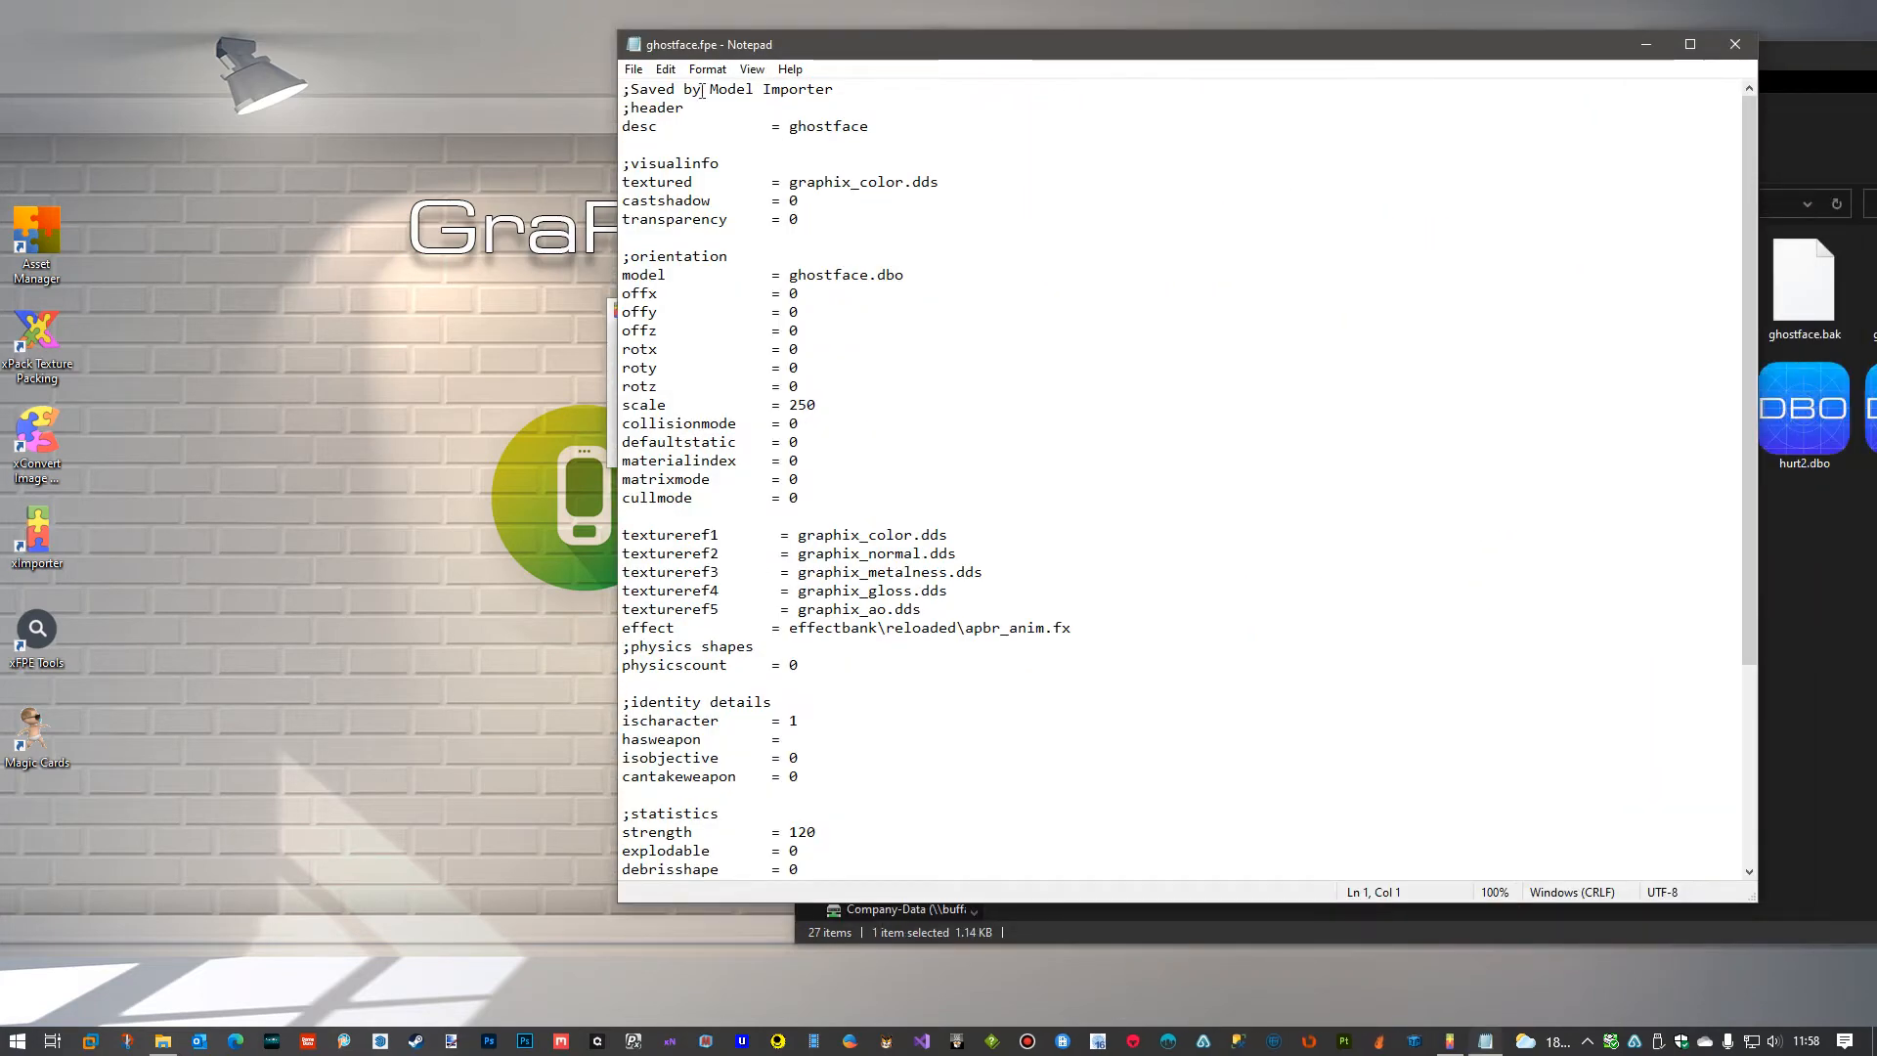
{"action": "scroll", "coordinate": [960, 409], "scroll_direction": "down", "scroll_amount": 5}
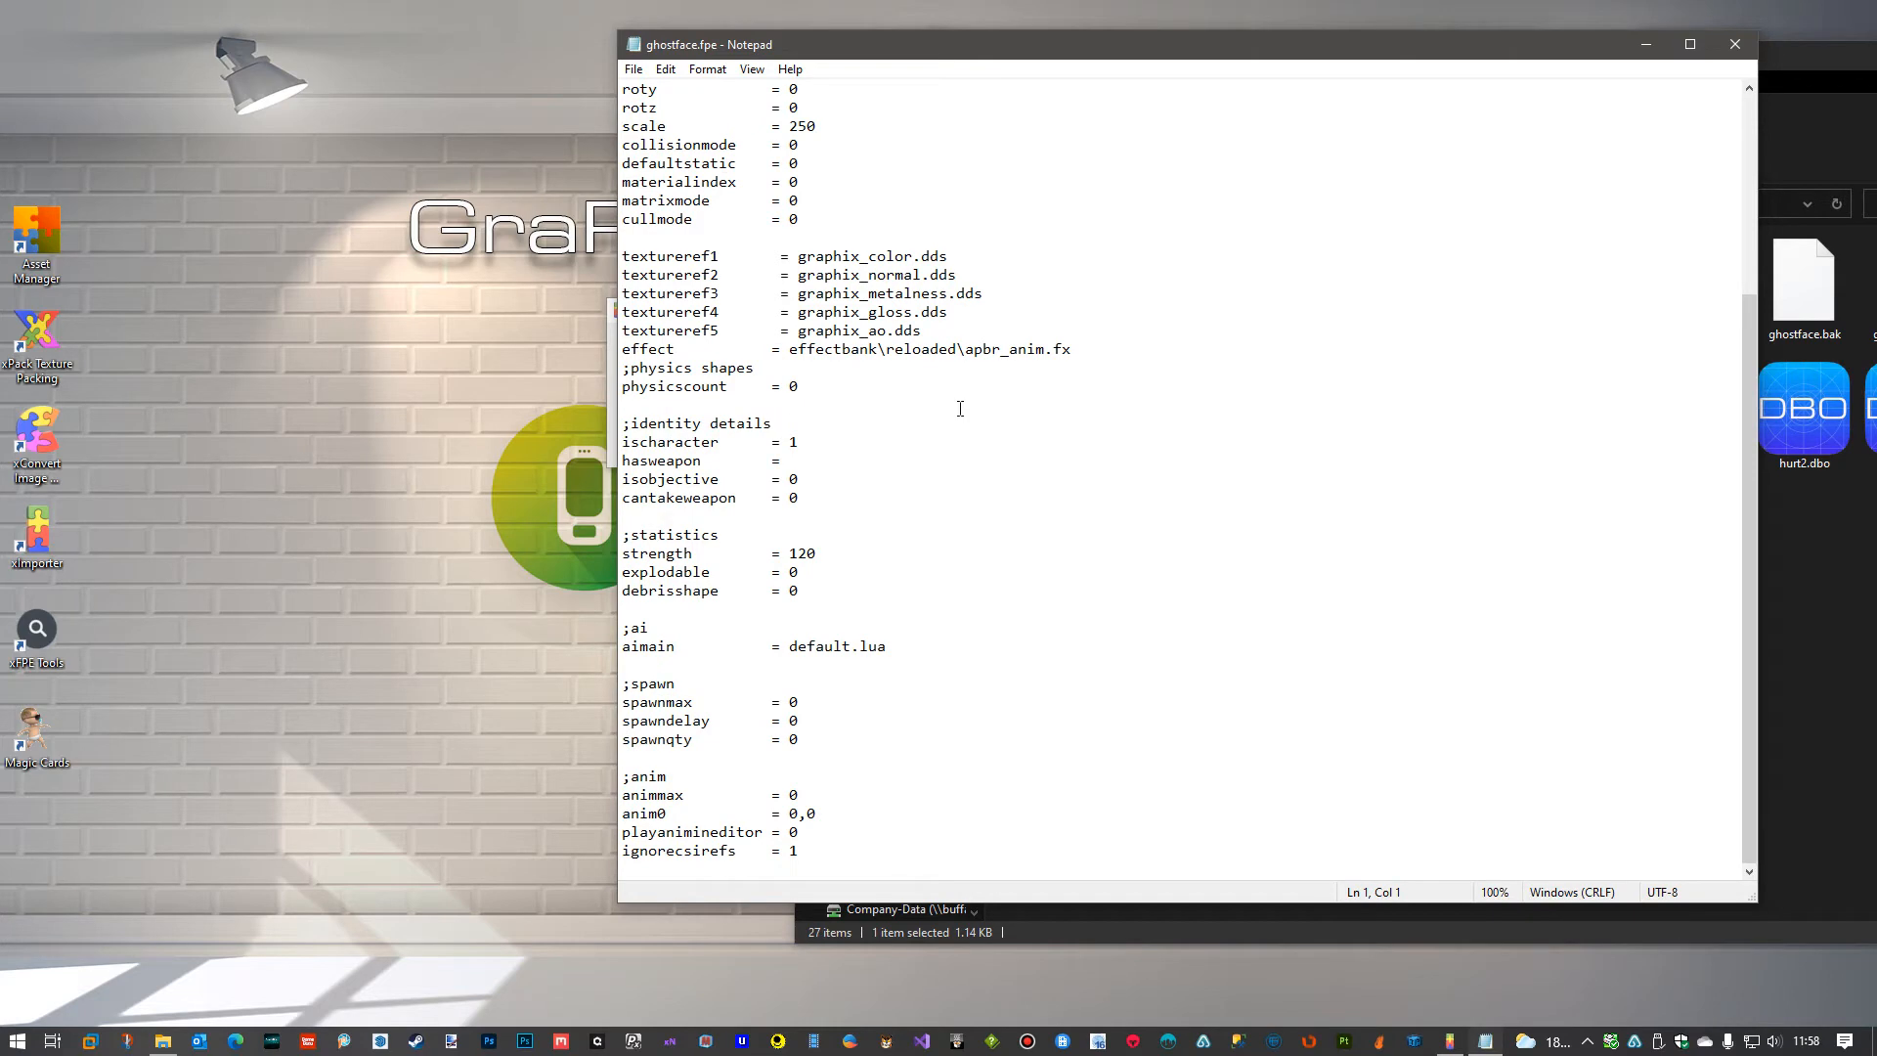
{"action": "scroll", "coordinate": [905, 572], "scroll_direction": "up", "scroll_amount": 5}
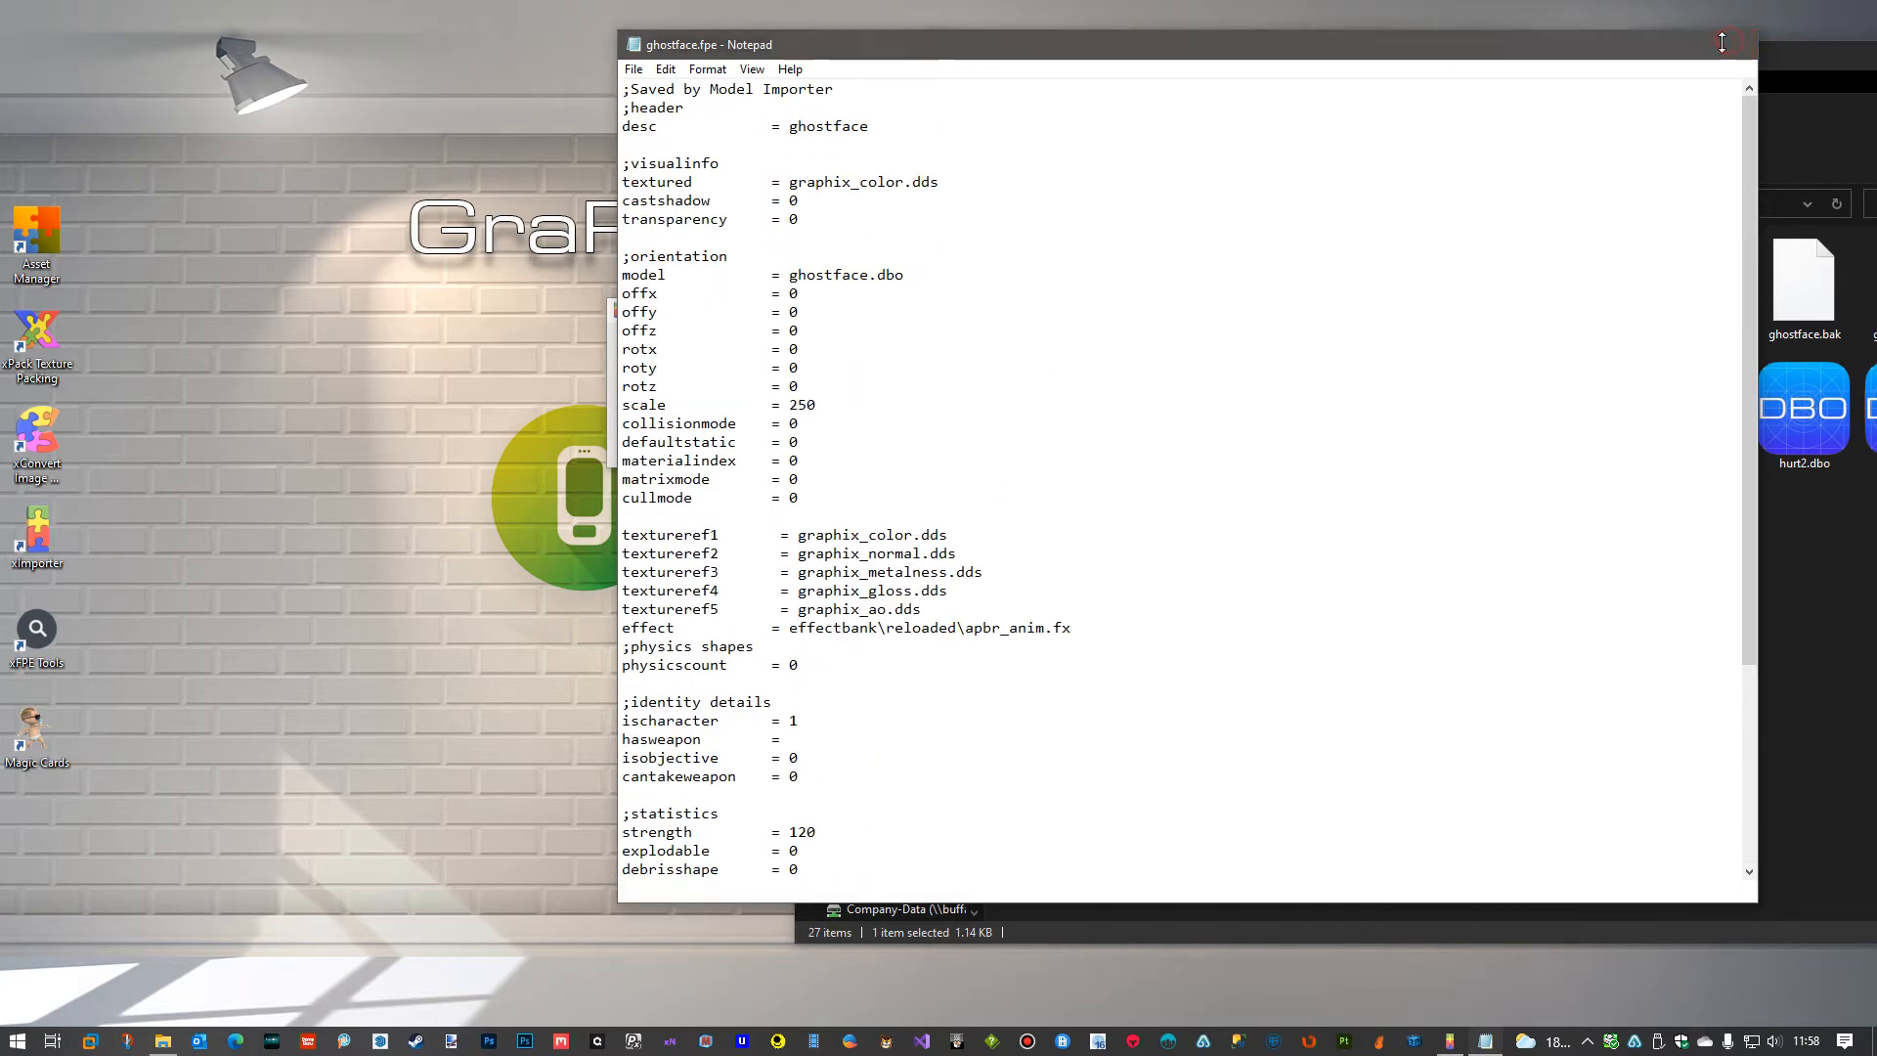
{"action": "left_click", "coordinate": [1736, 44]}
{"action": "left_click_drag", "start_coordinate": [1543, 55], "coordinate": [1271, 50]}
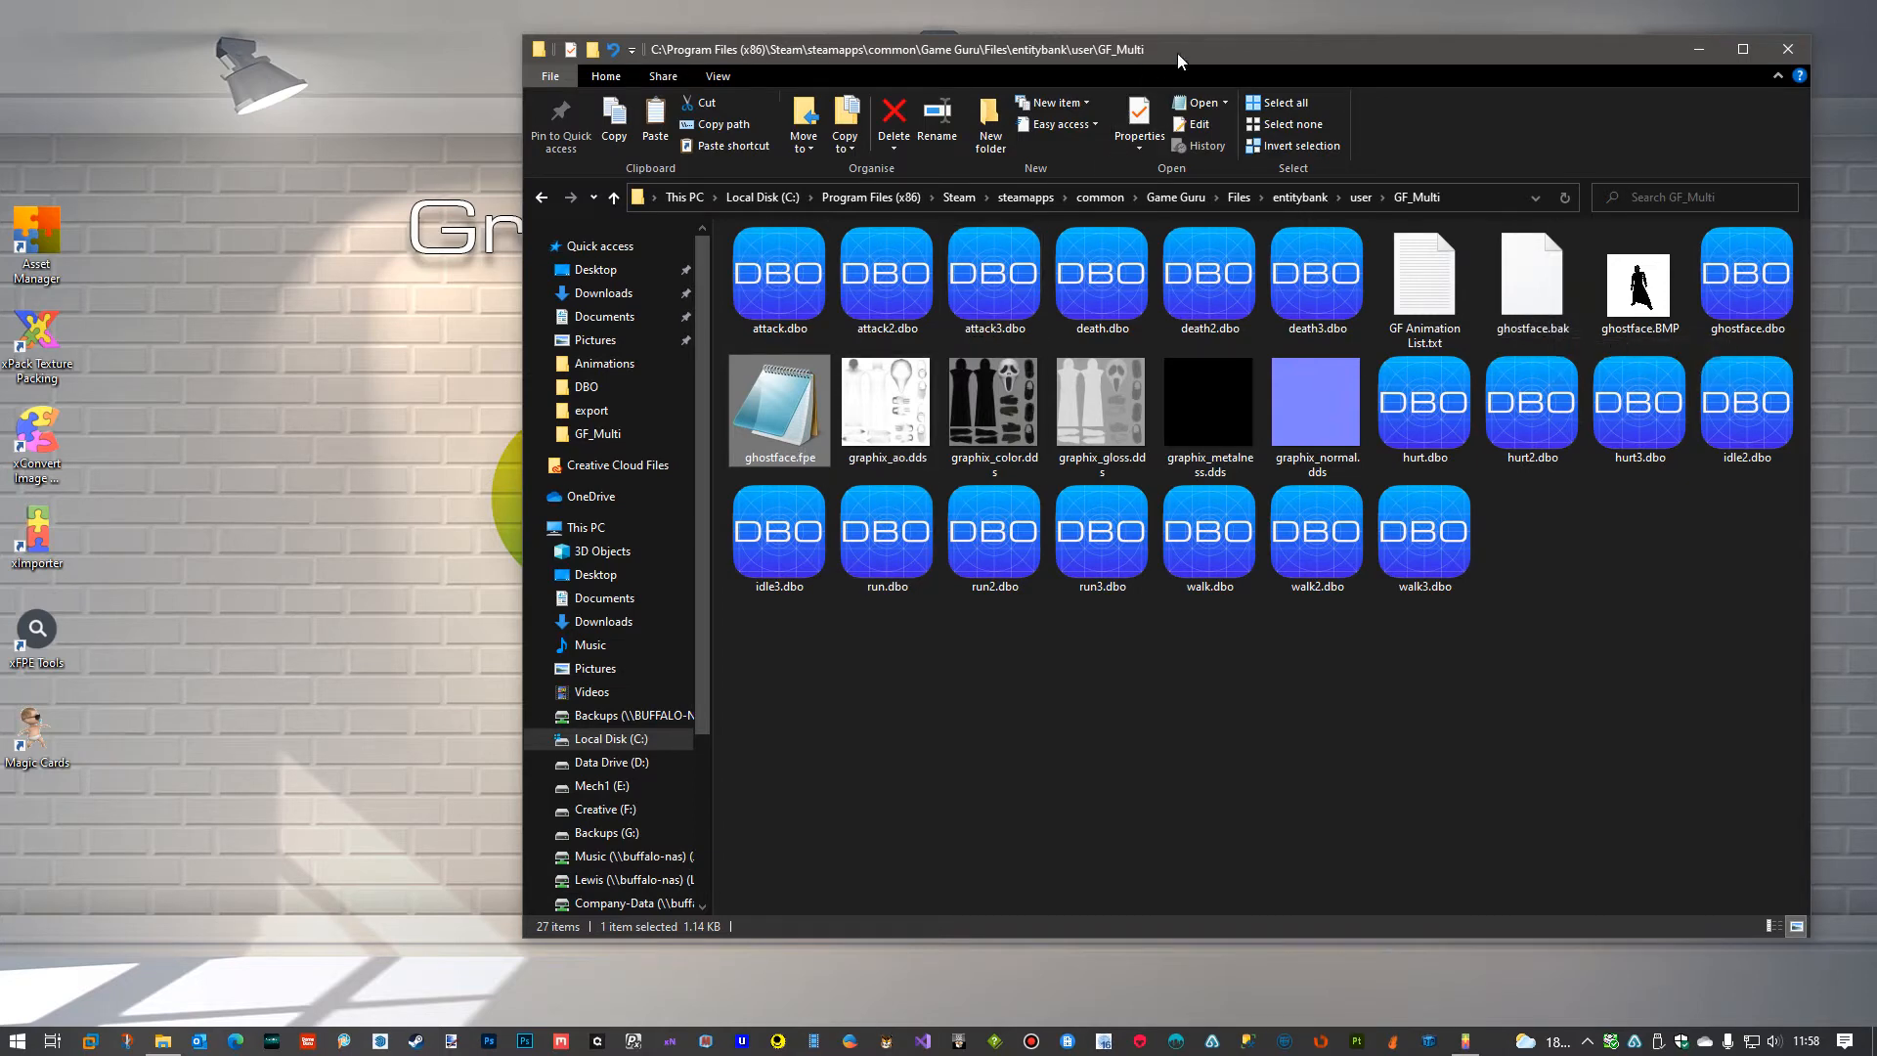
{"action": "left_click_drag", "start_coordinate": [1177, 56], "coordinate": [1876, 77]}
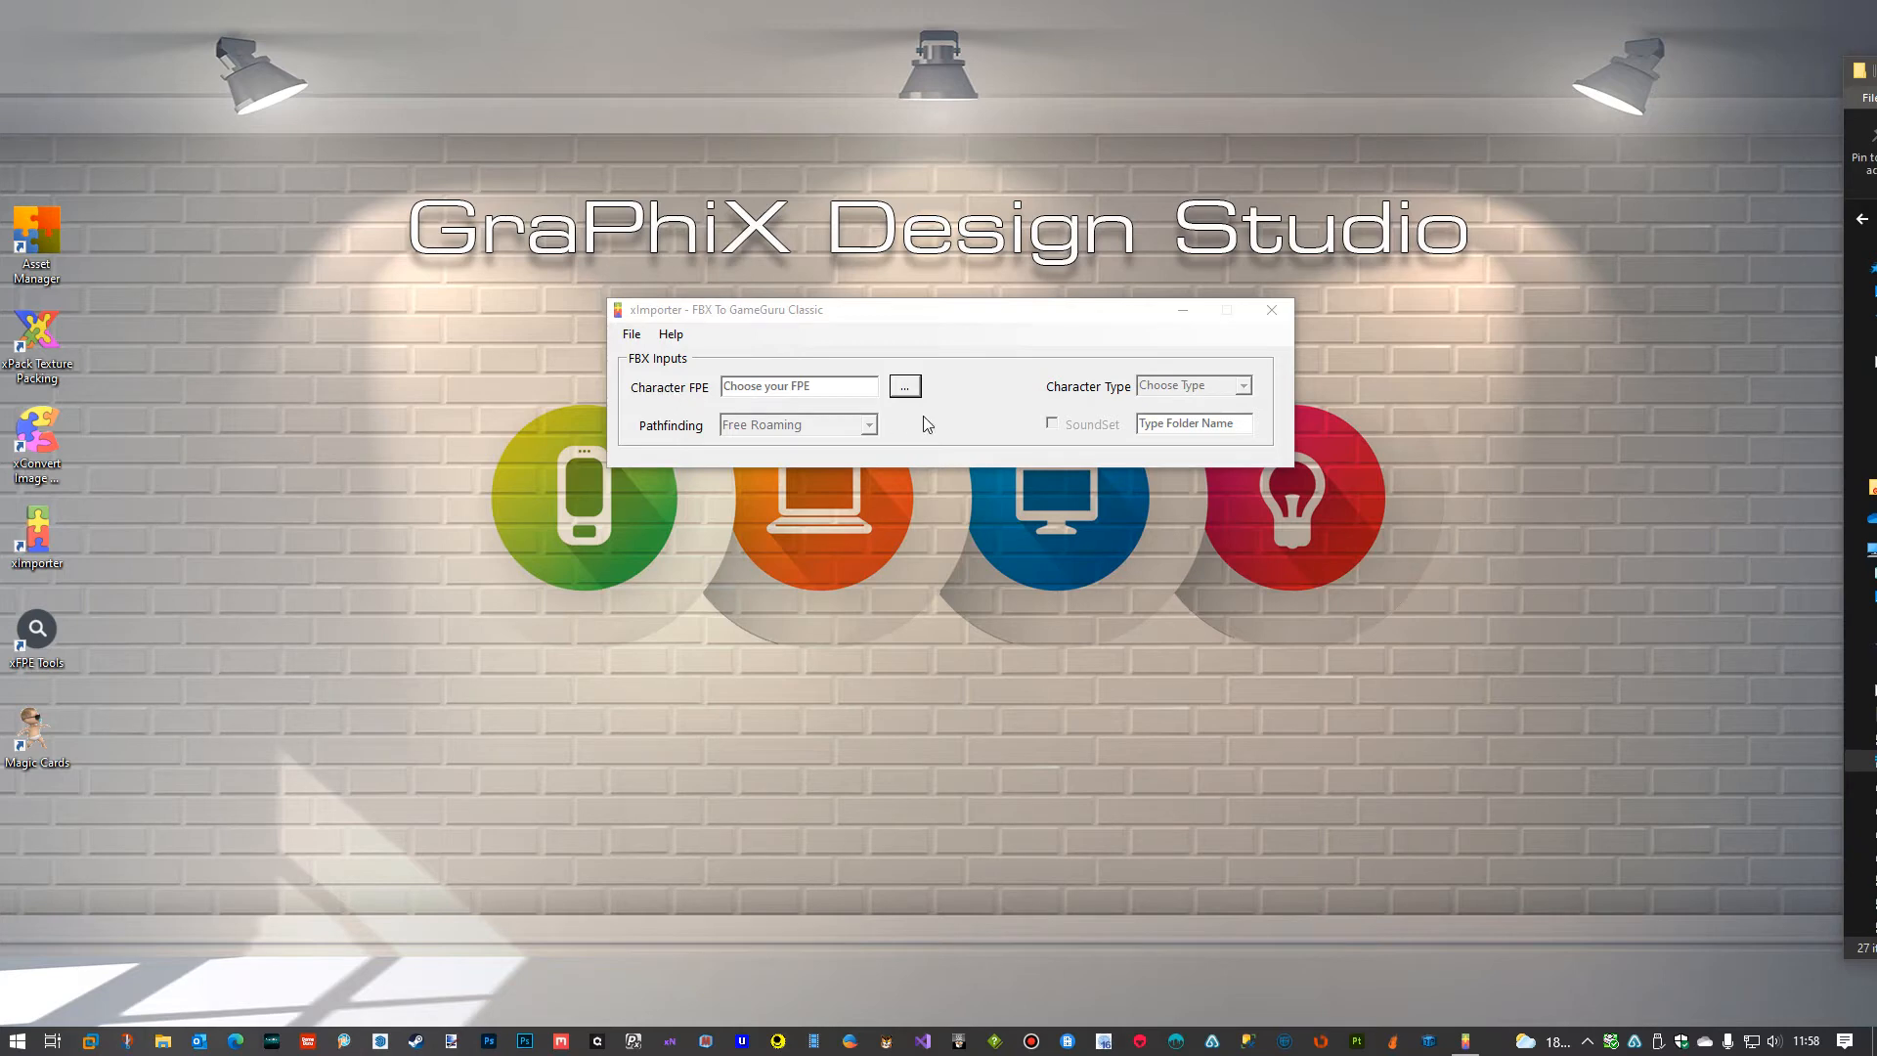
In xImporter, load ghostface.fpe from entitybank\user\GF_Multi as the character FPE.
{"action": "left_click", "coordinate": [909, 389]}
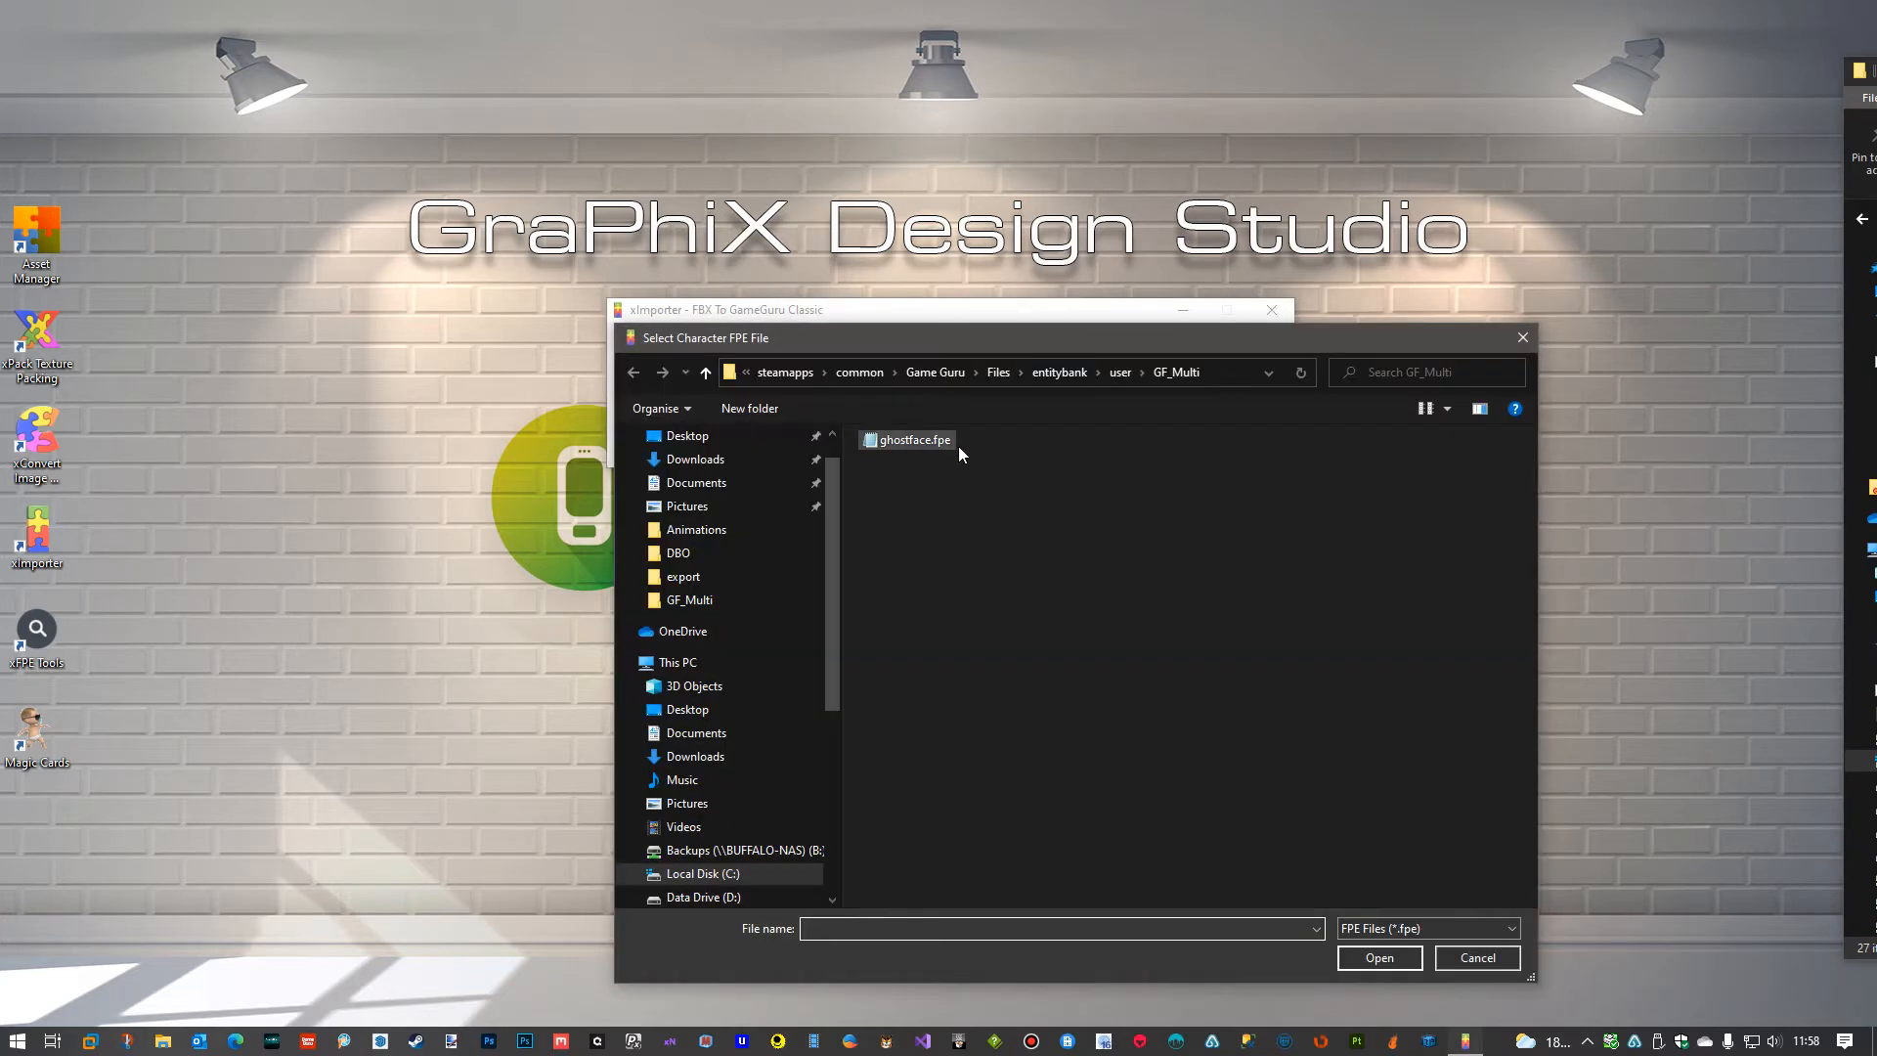
{"action": "left_click", "coordinate": [909, 441]}
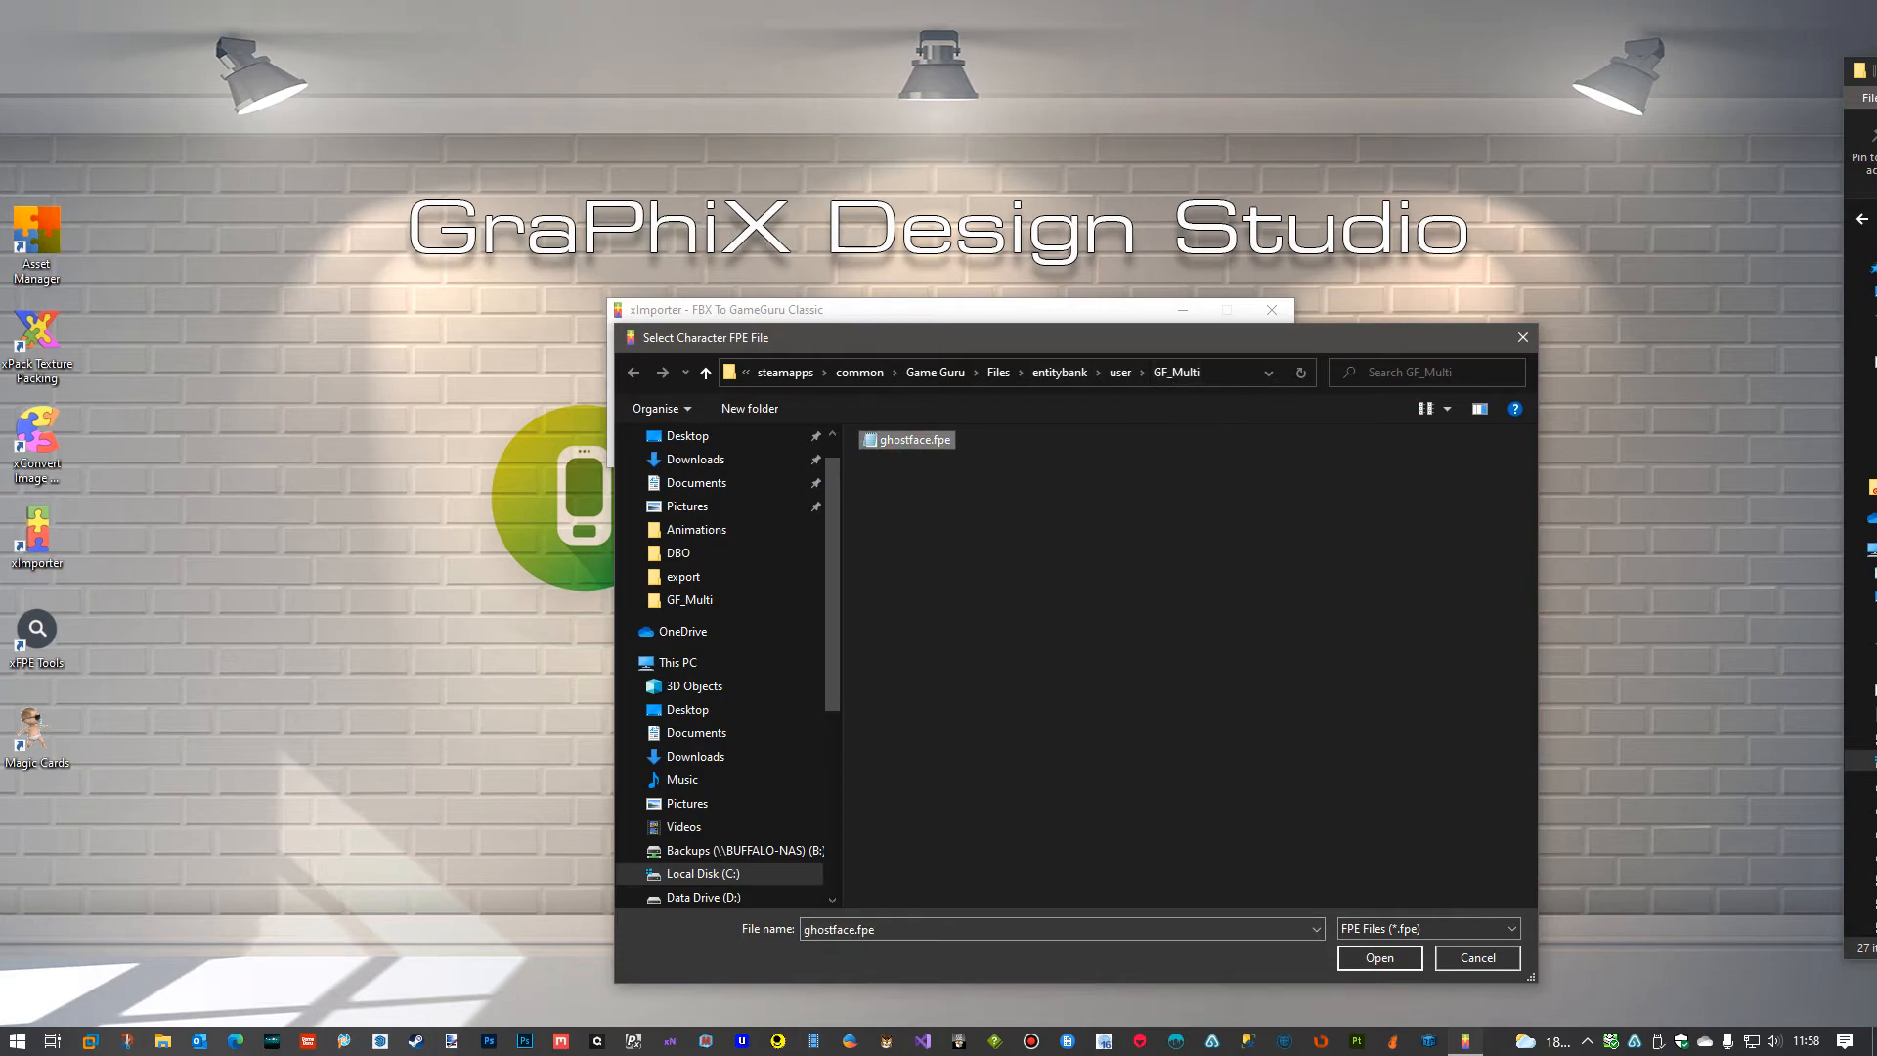
{"action": "mouse_move", "coordinate": [1876, 78]}
{"action": "left_mouse_down"}
{"action": "mouse_move", "coordinate": [1338, 62]}
{"action": "mouse_move", "coordinate": [1876, 86]}
{"action": "left_mouse_up"}
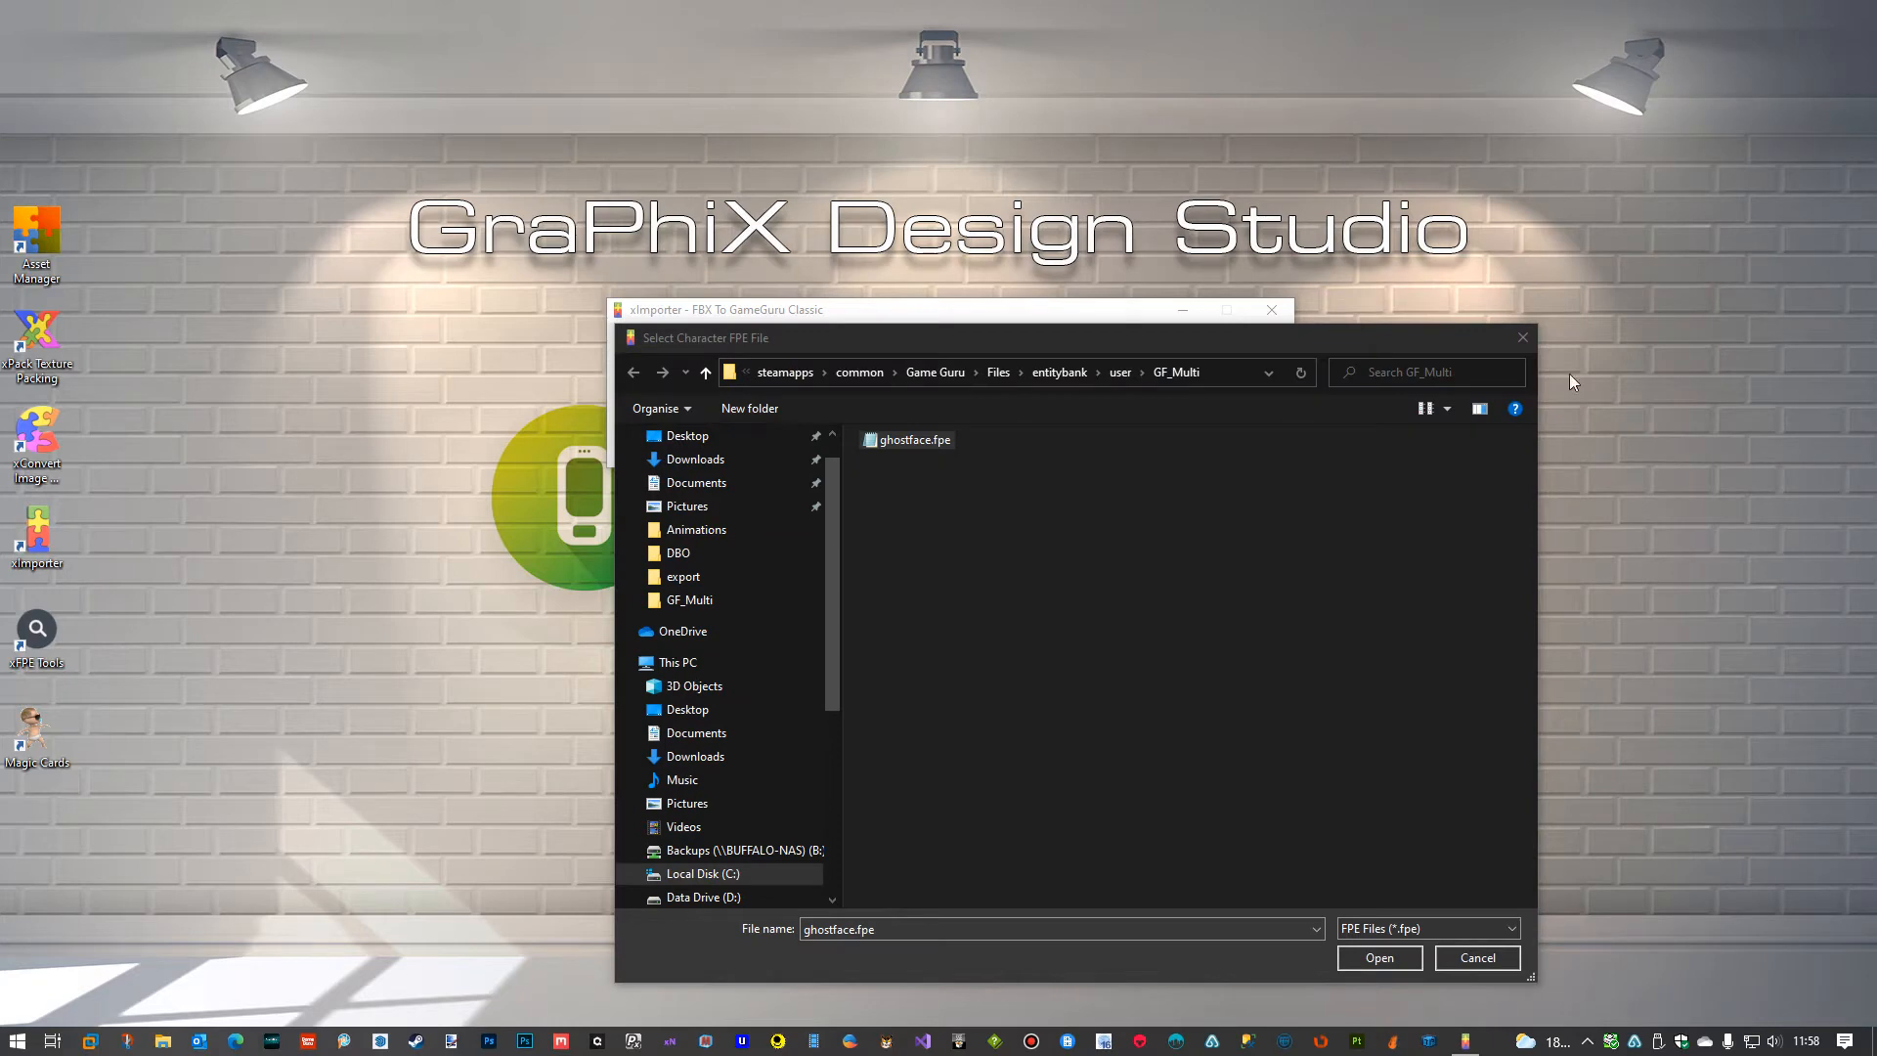
{"action": "left_click", "coordinate": [1373, 960]}
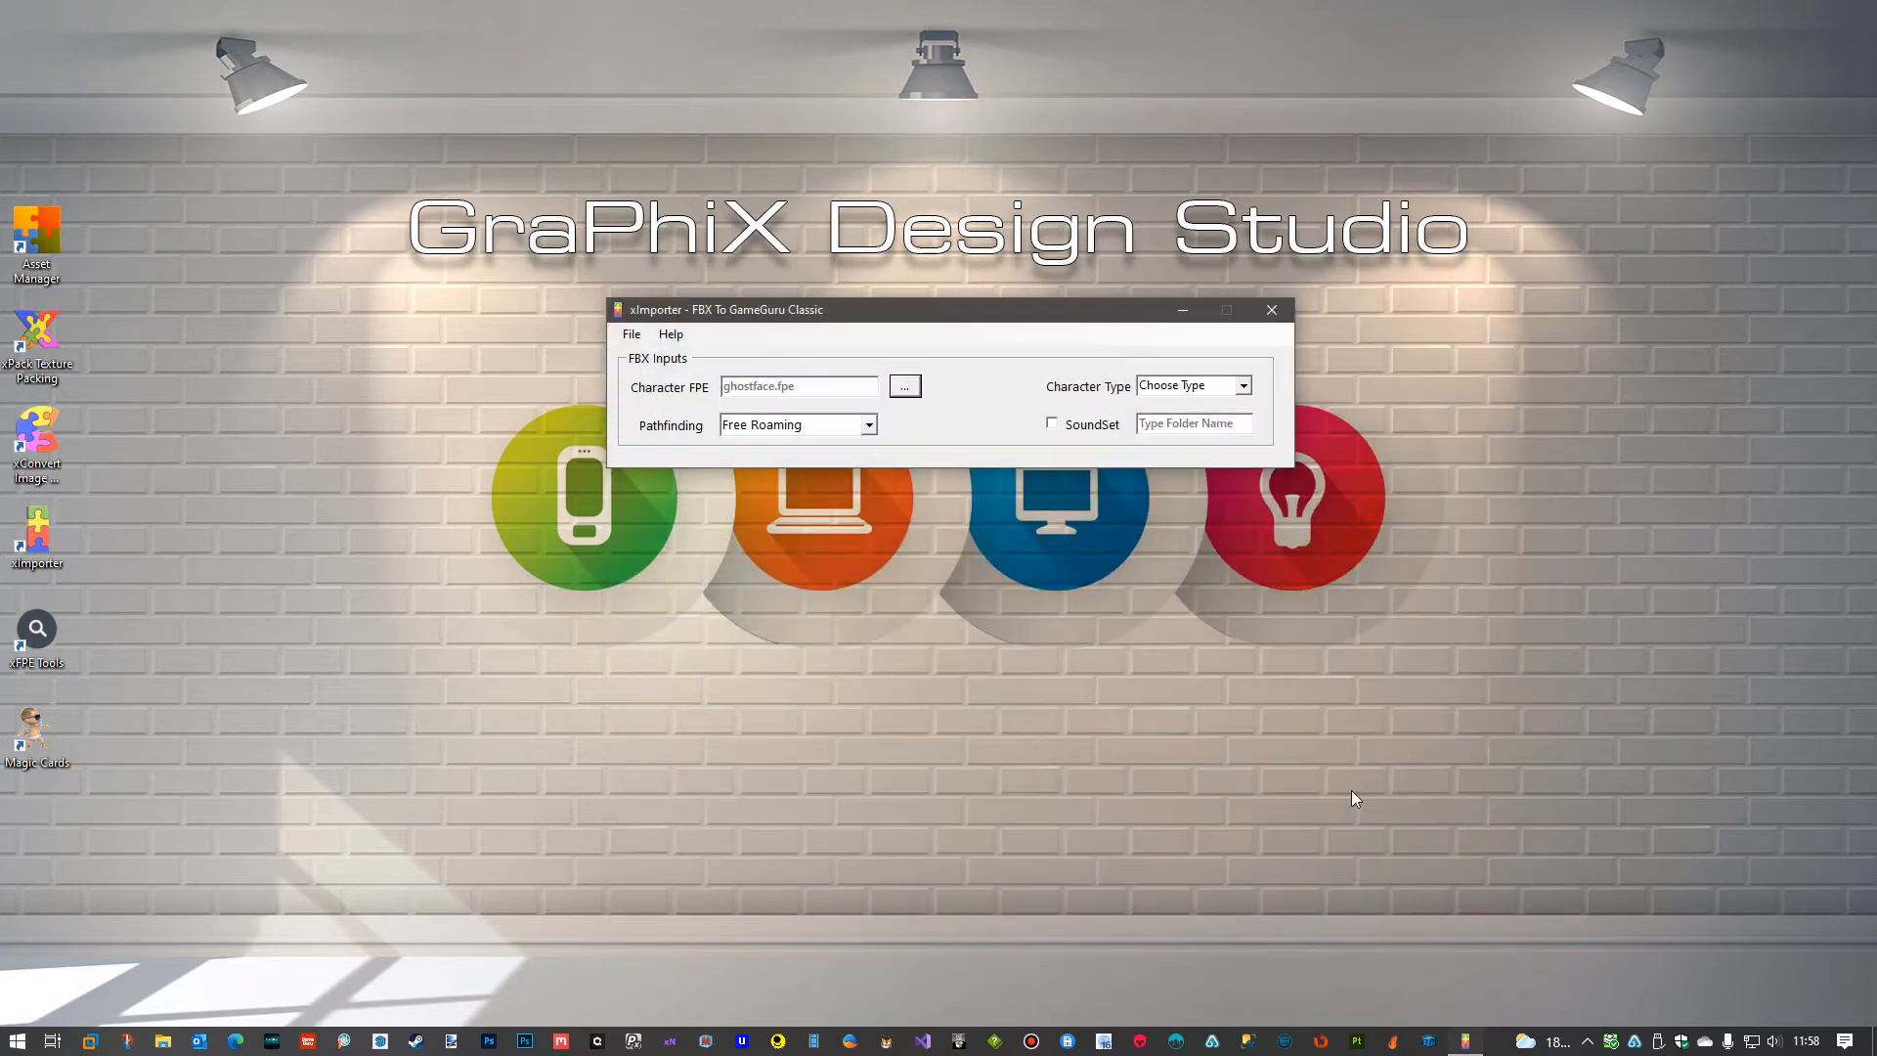
Set the character type to Enemy with Free Roaming pathfinding, and enable the SoundSet option.
{"action": "left_click", "coordinate": [1244, 389]}
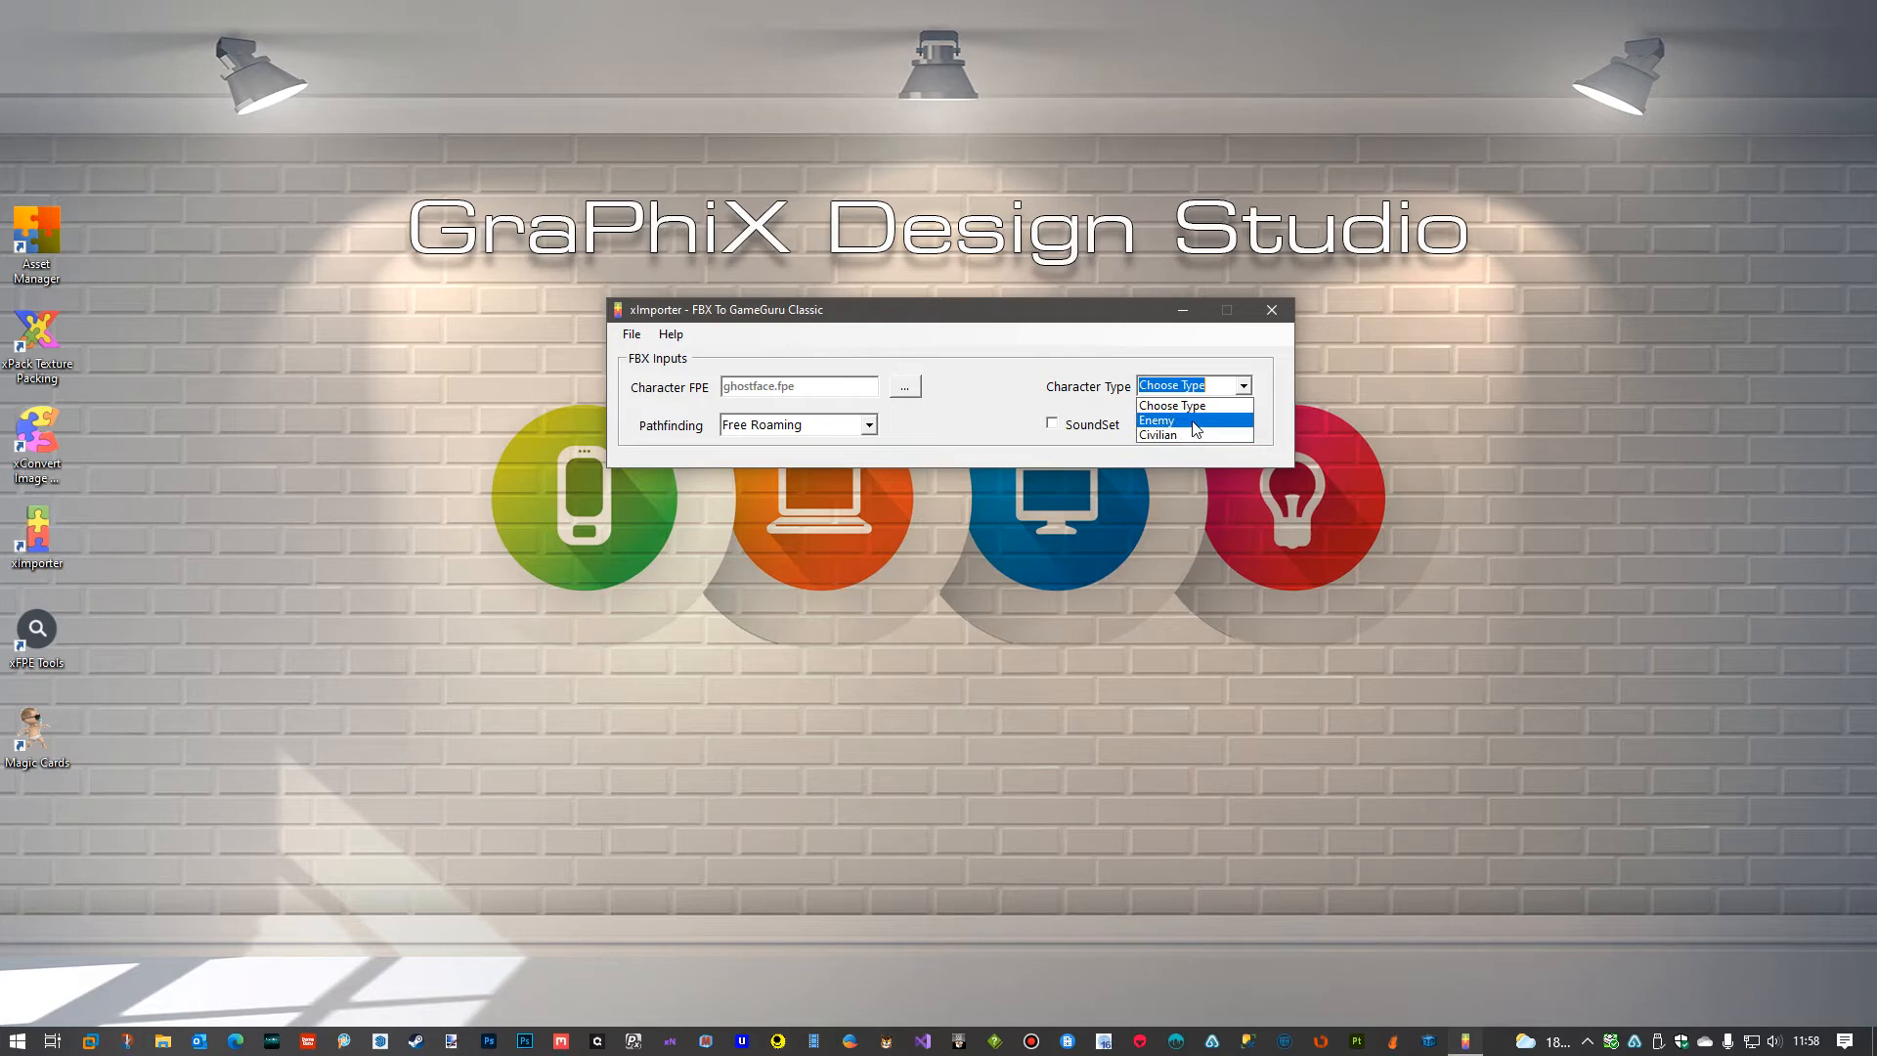
{"action": "left_click", "coordinate": [1194, 428]}
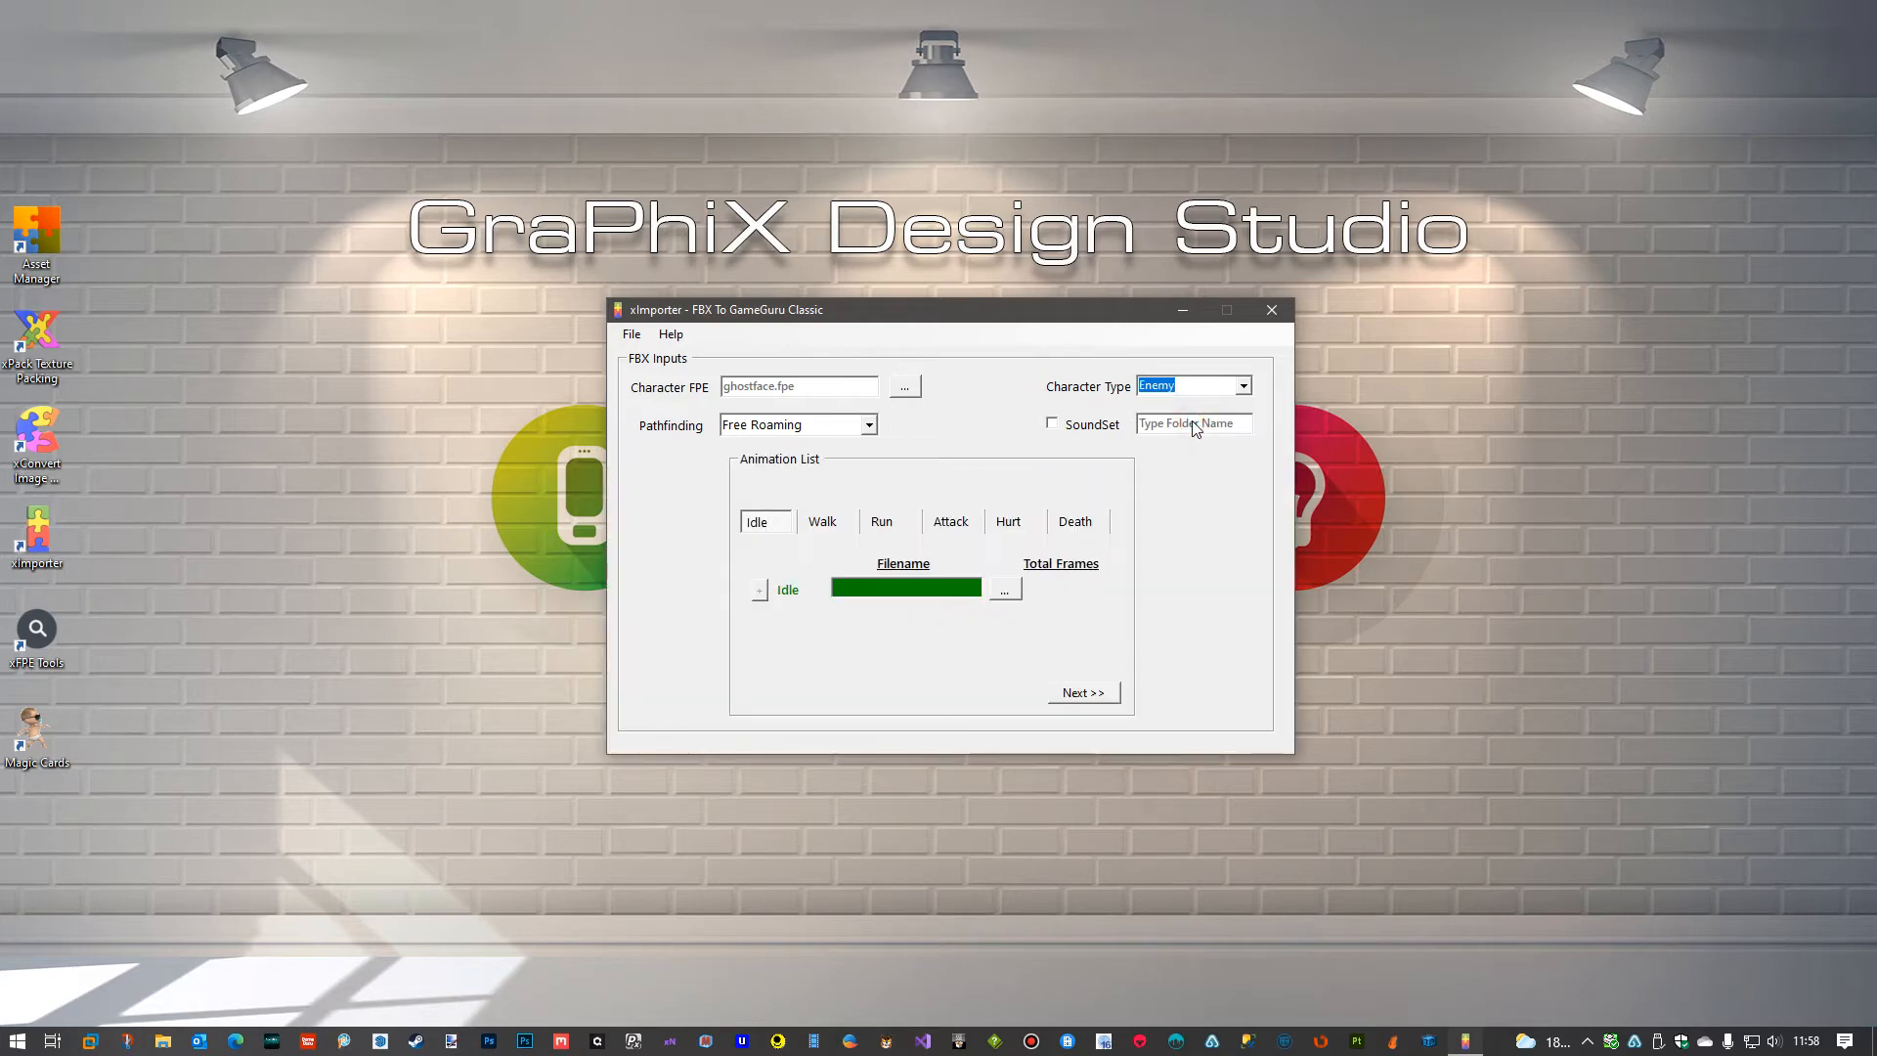
{"action": "left_click", "coordinate": [868, 424]}
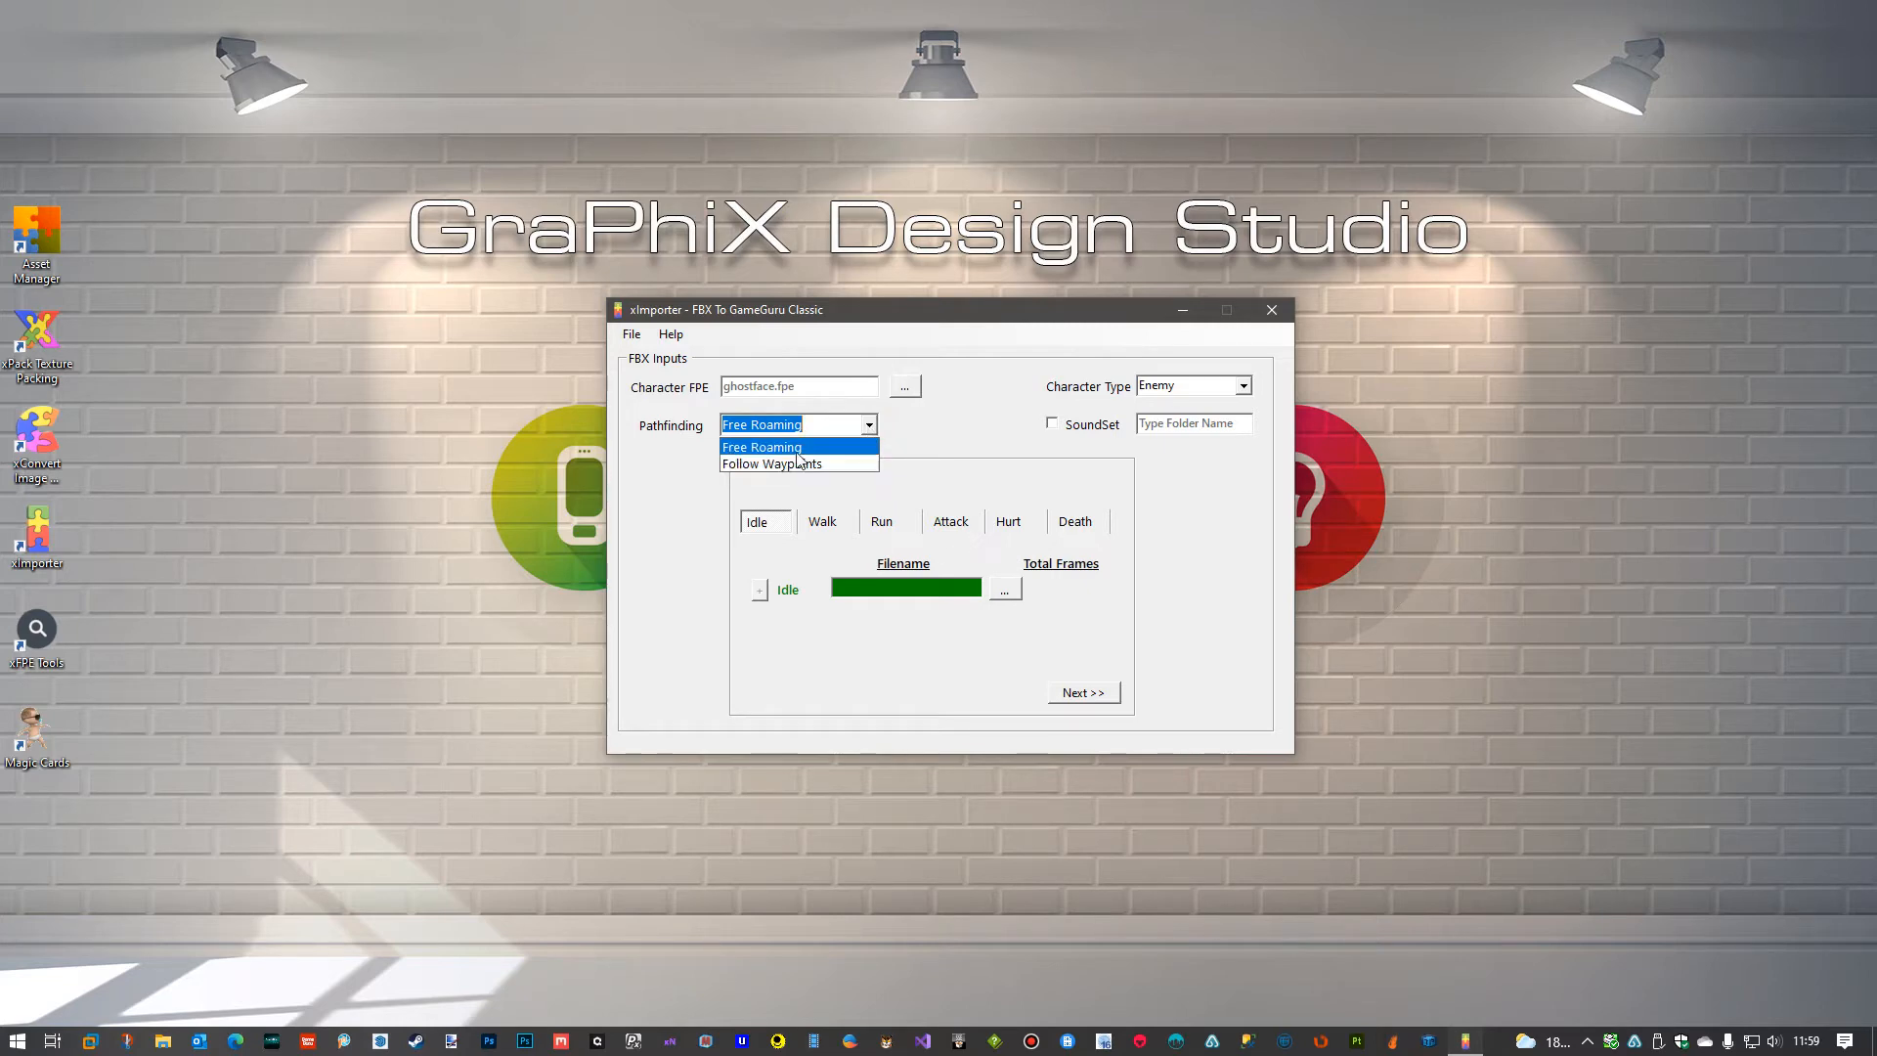
{"action": "left_click", "coordinate": [796, 449]}
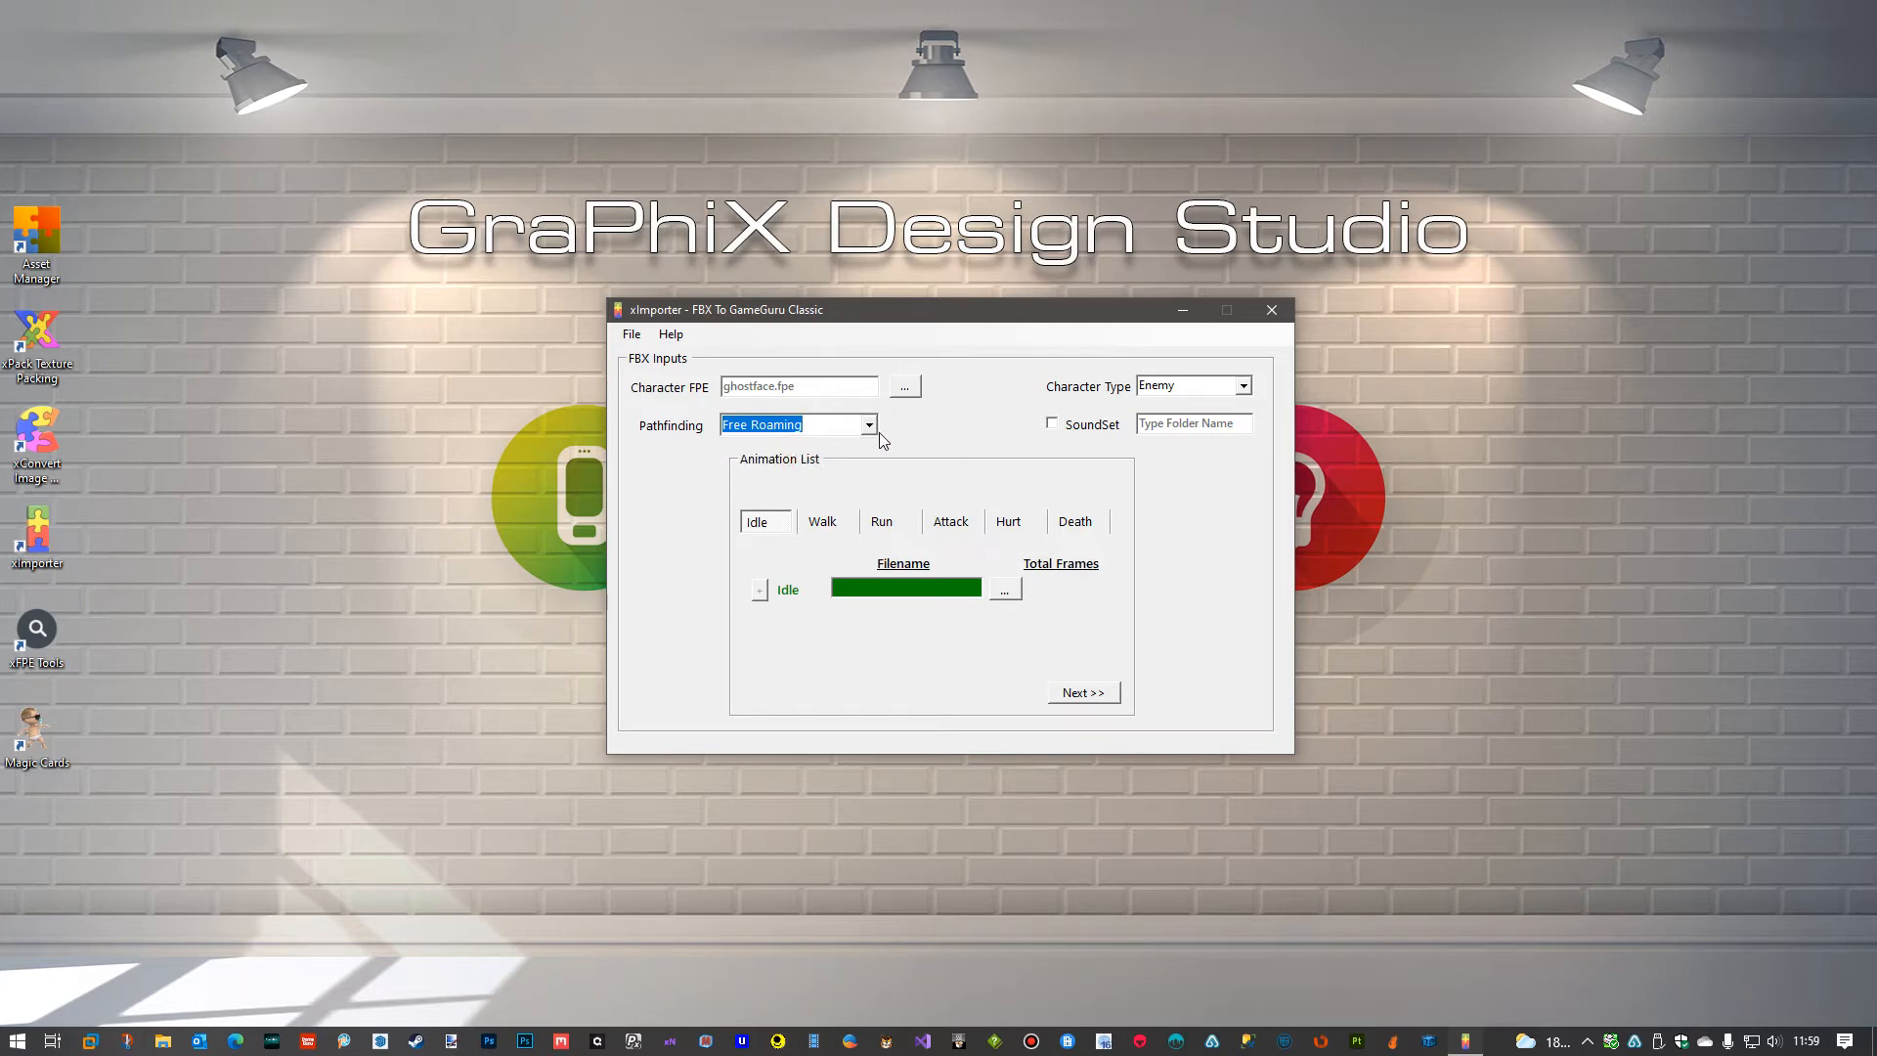
{"action": "left_click", "coordinate": [1054, 426]}
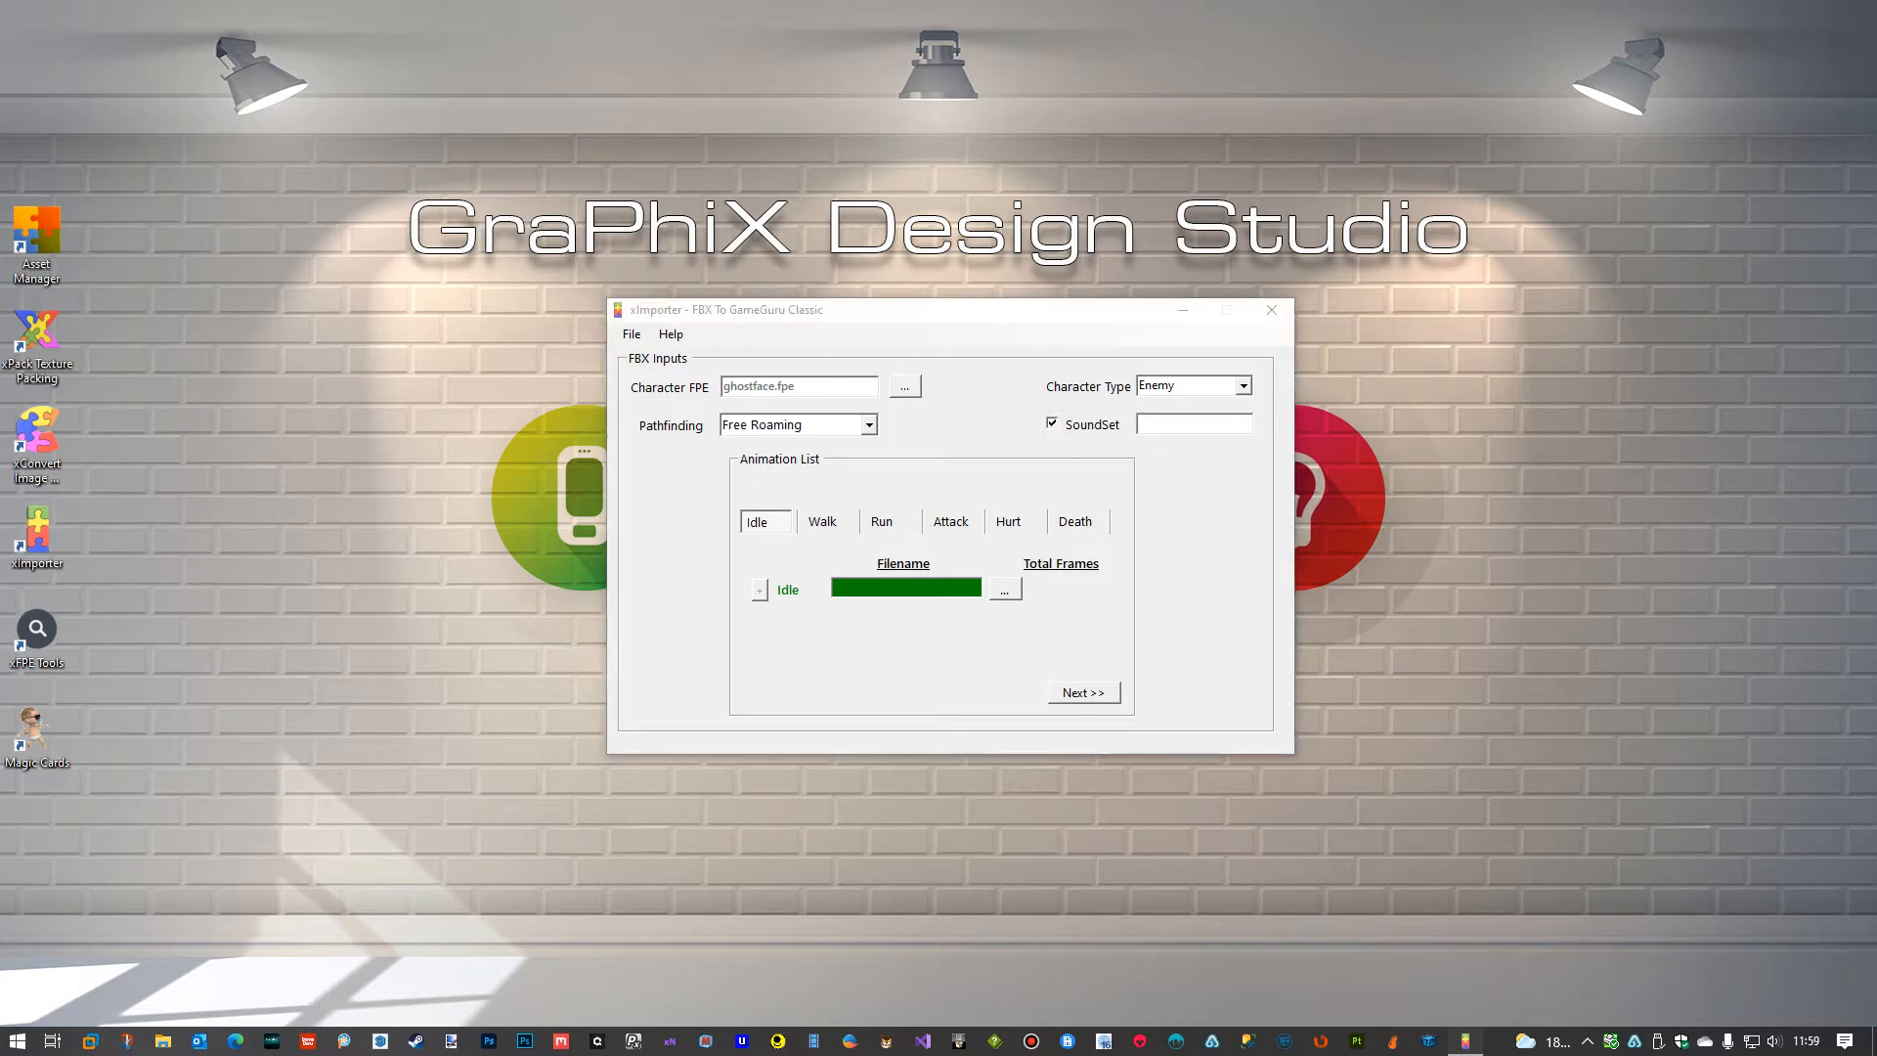
In File Explorer's audiobank\character folder, examine the male sound set, including its onAggro, onIdle and onHurtPlayer folders.
{"action": "left_click_drag", "start_coordinate": [1876, 274], "coordinate": [1369, 109]}
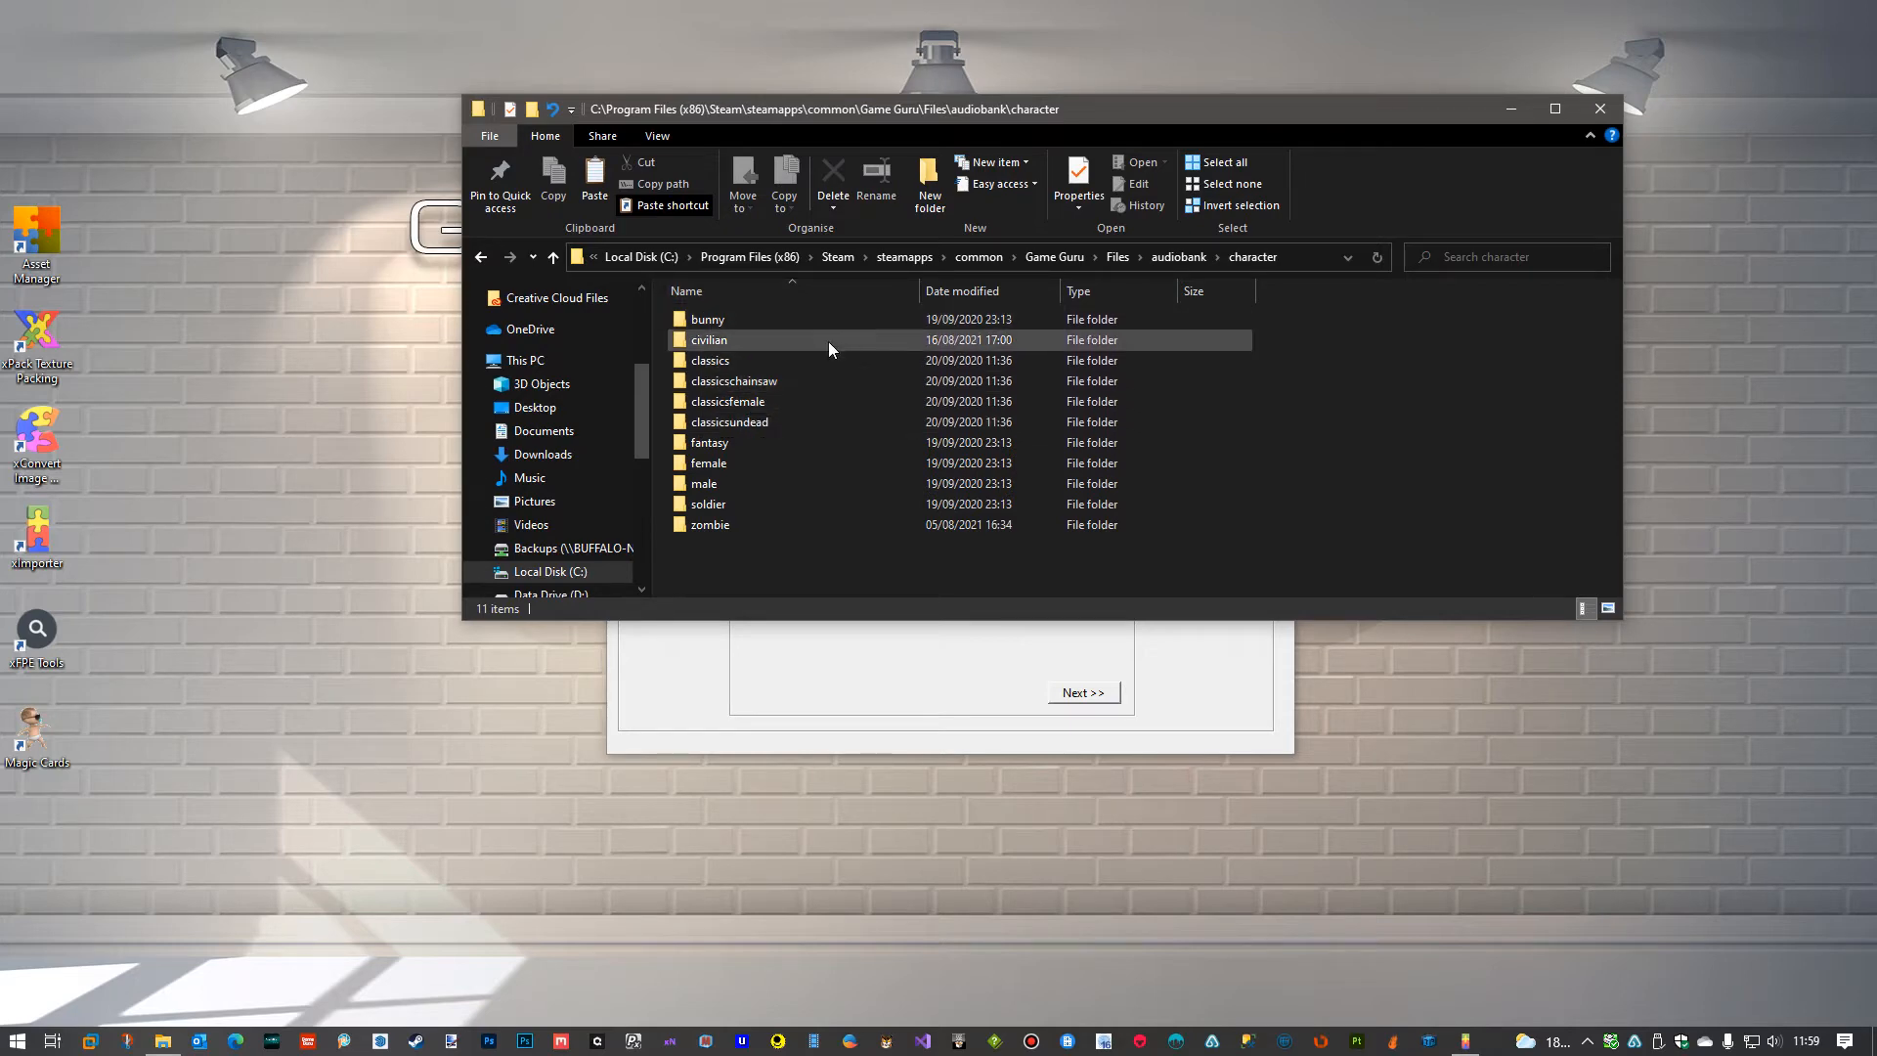
{"action": "double_click", "coordinate": [704, 483]}
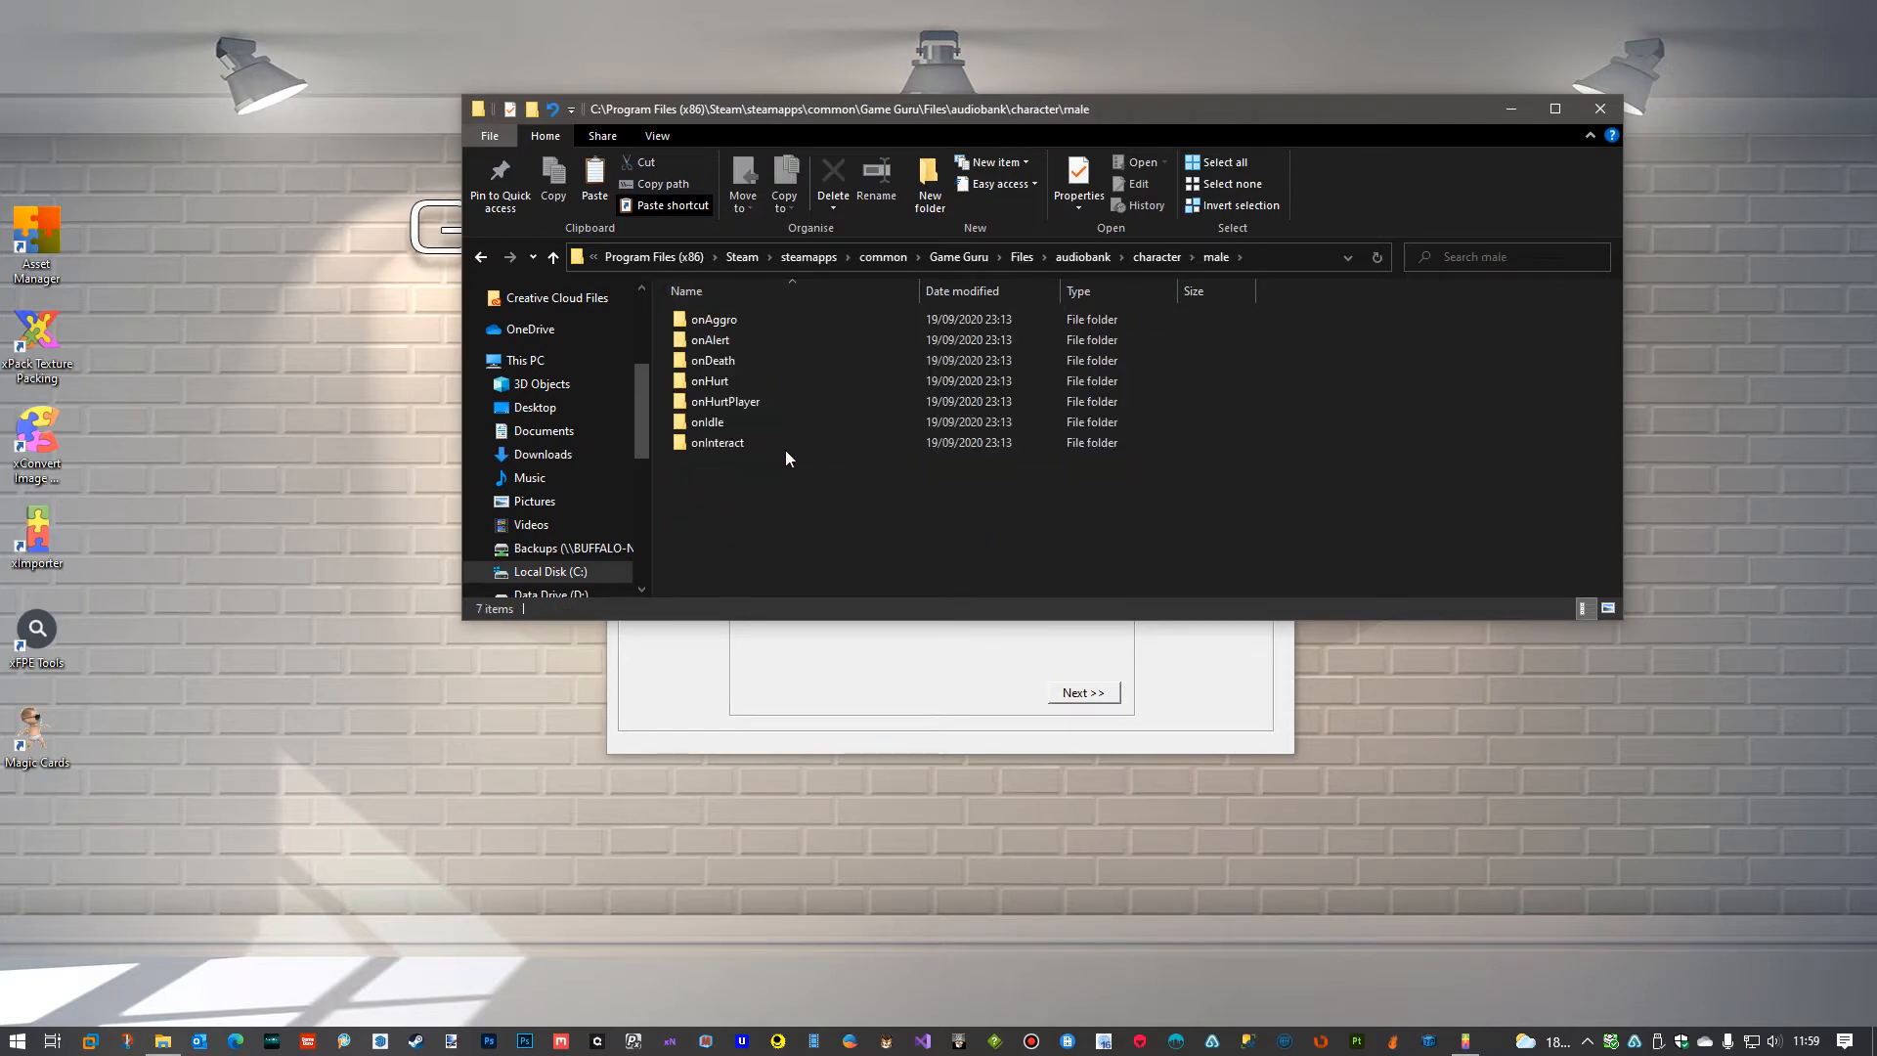
{"action": "double_click", "coordinate": [737, 321]}
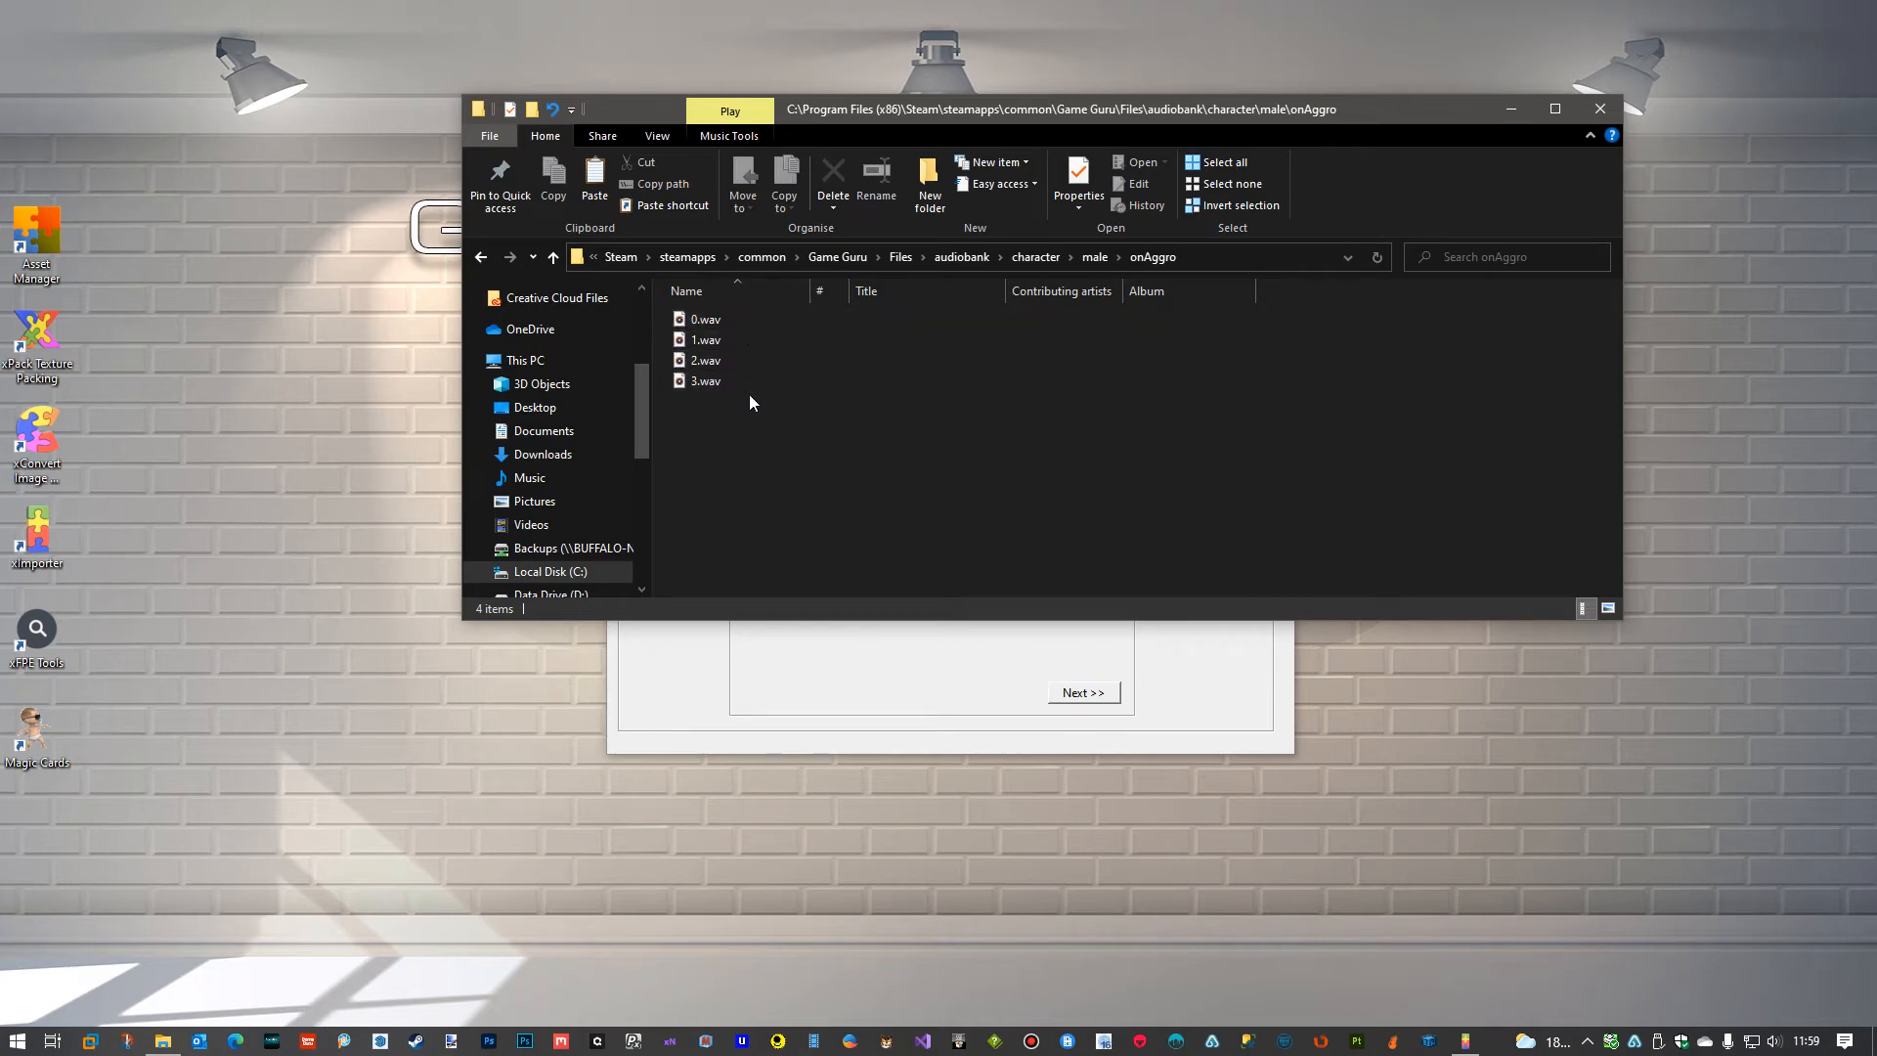
{"action": "left_click", "coordinate": [1097, 256]}
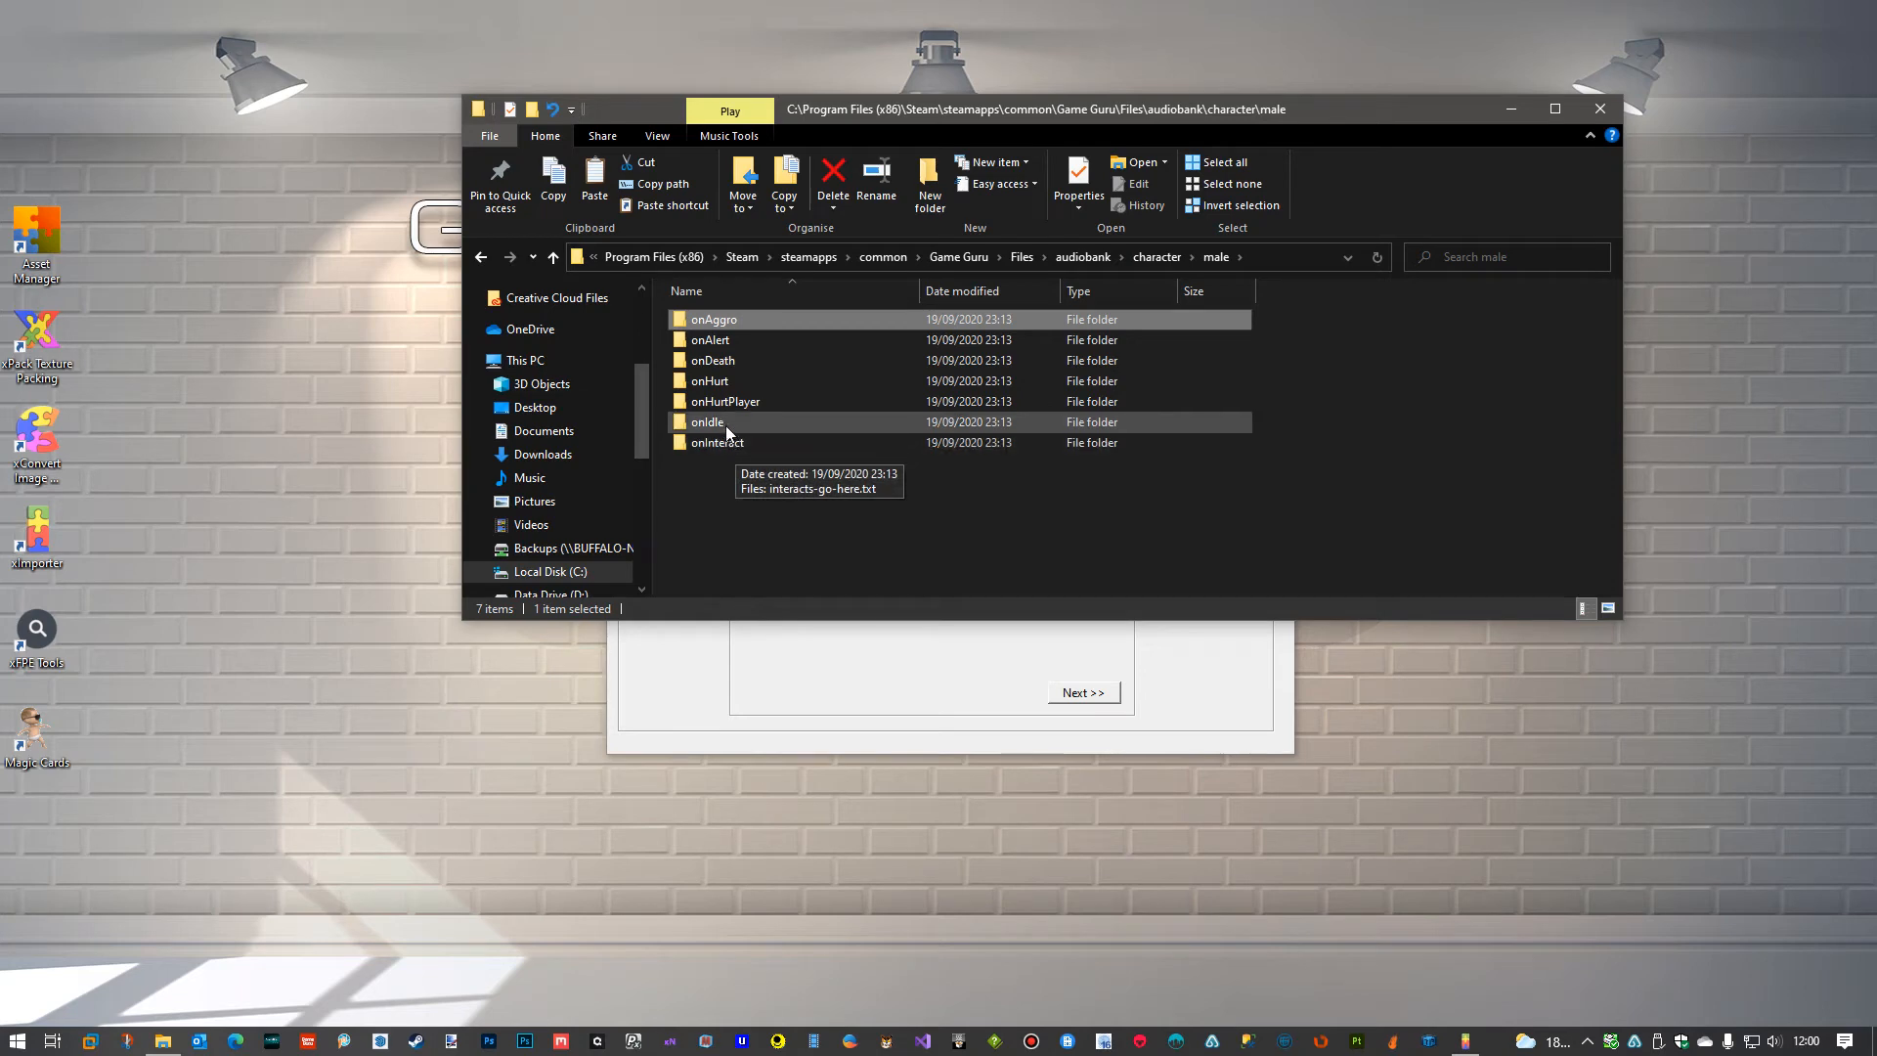
{"action": "double_click", "coordinate": [719, 420]}
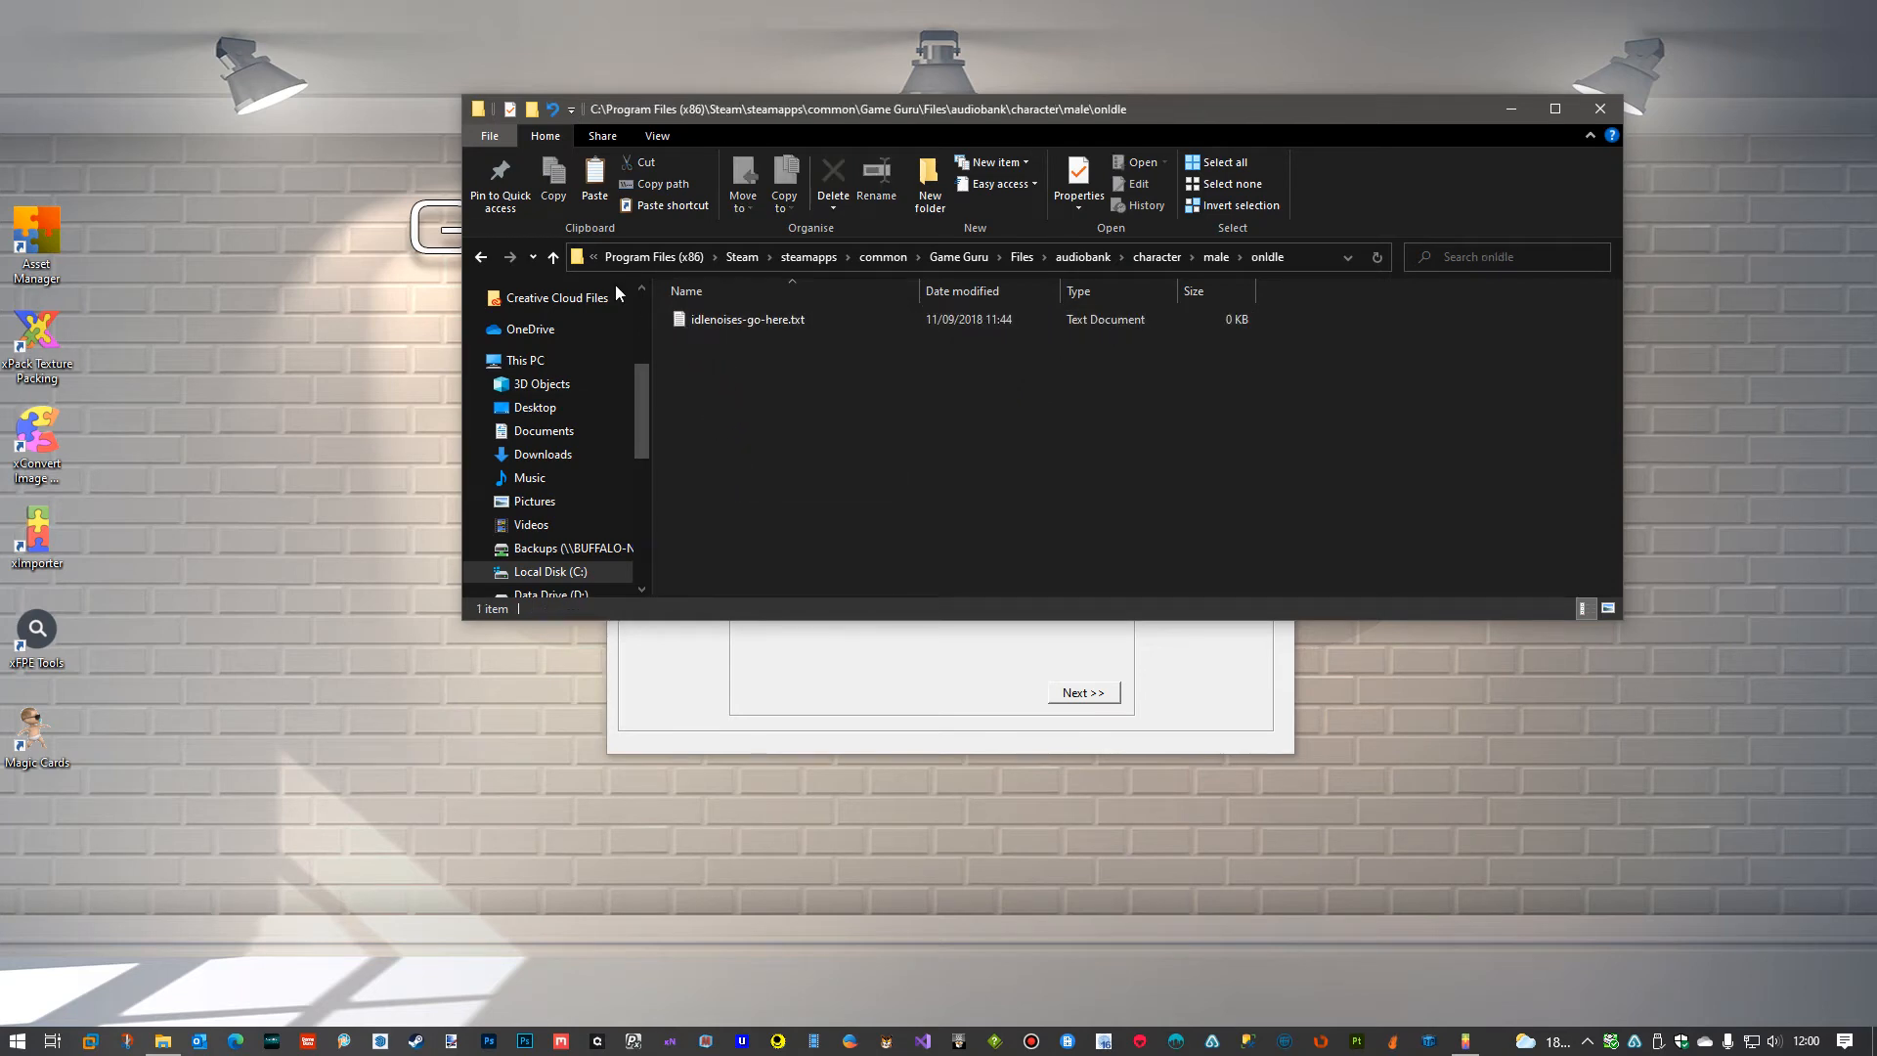
{"action": "left_click", "coordinate": [554, 257]}
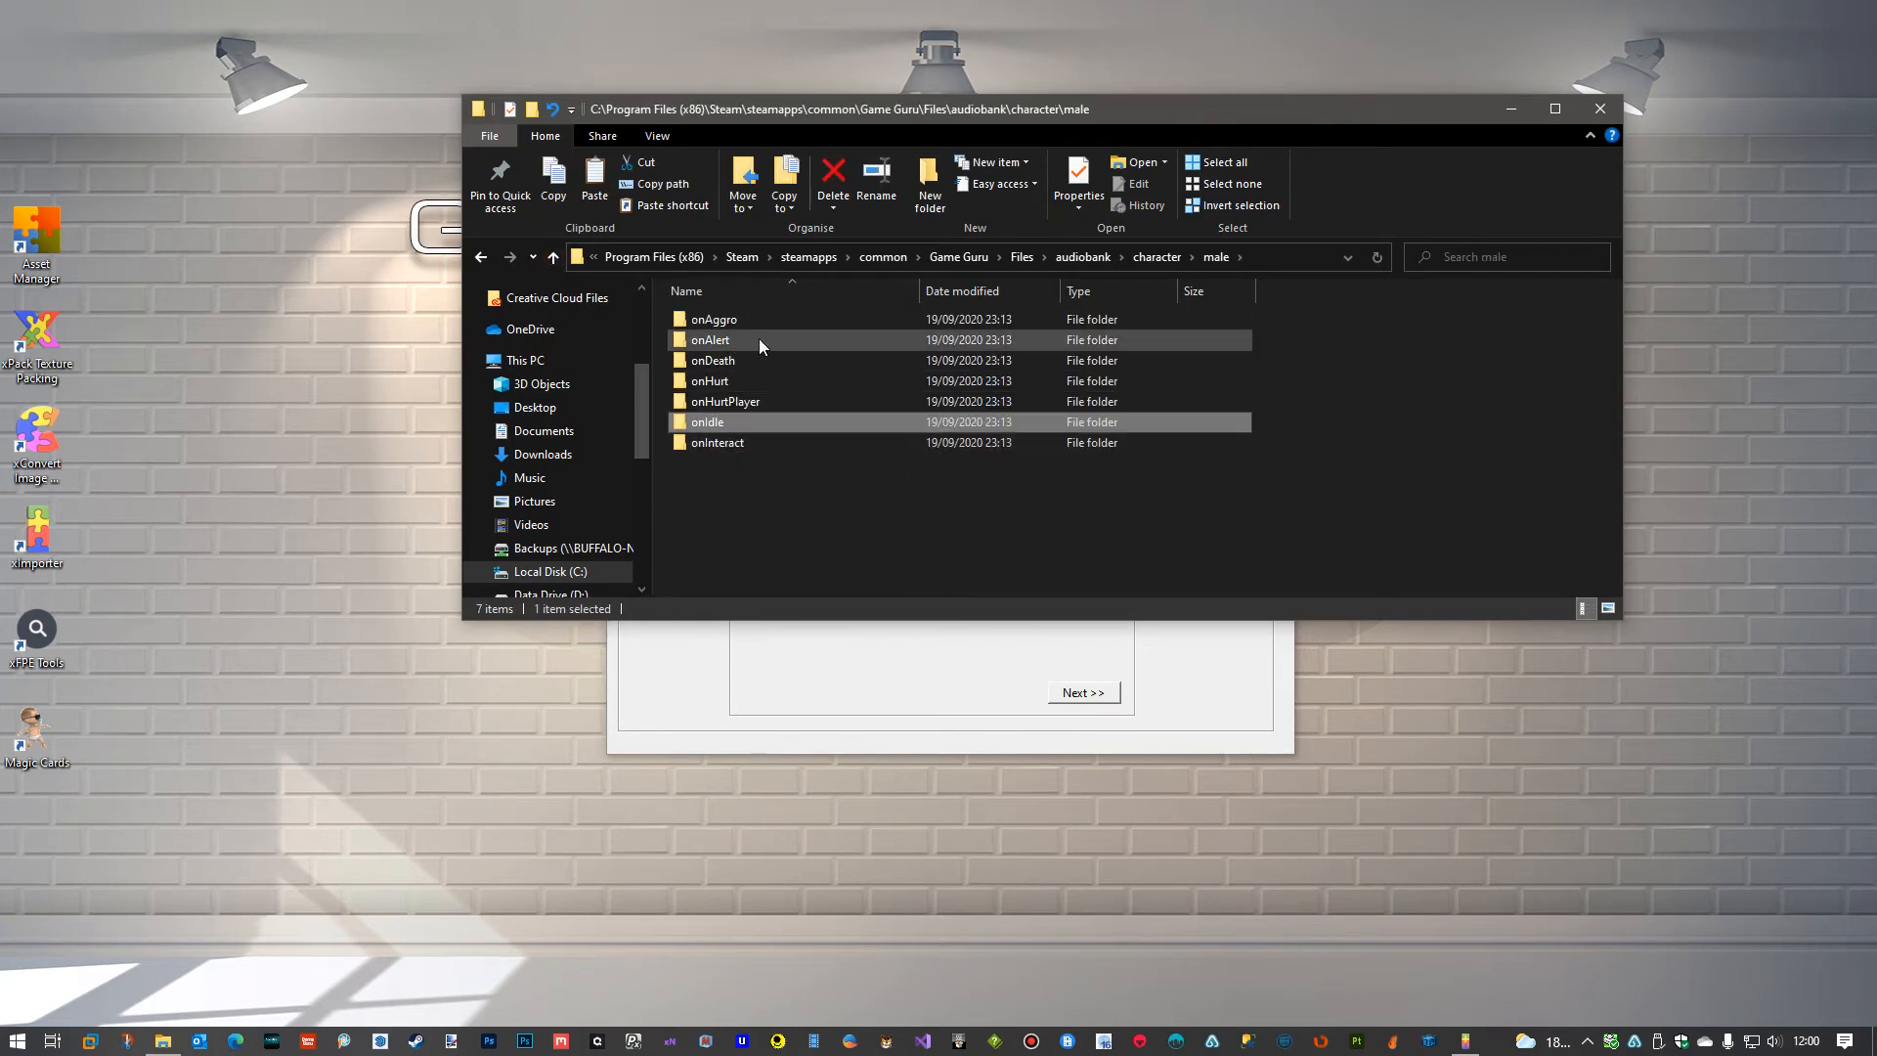
{"action": "double_click", "coordinate": [726, 402]}
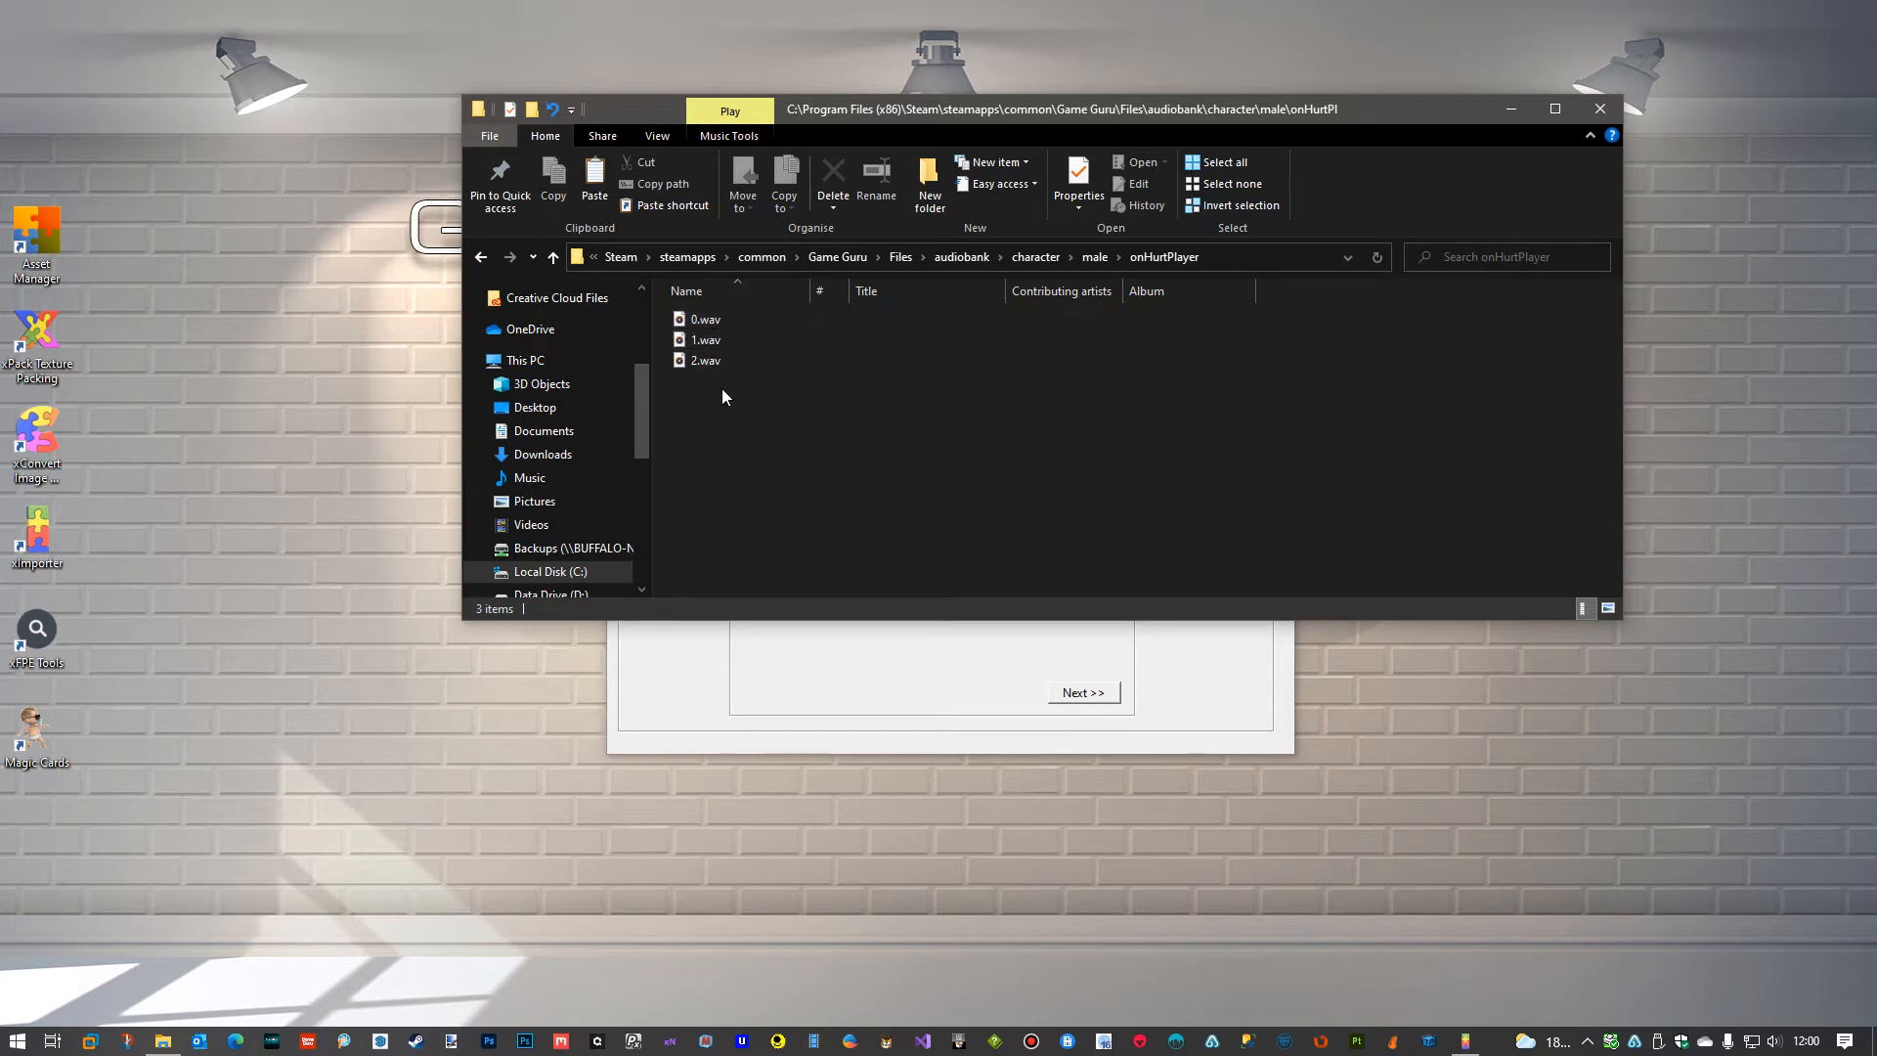
{"action": "left_click", "coordinate": [555, 258]}
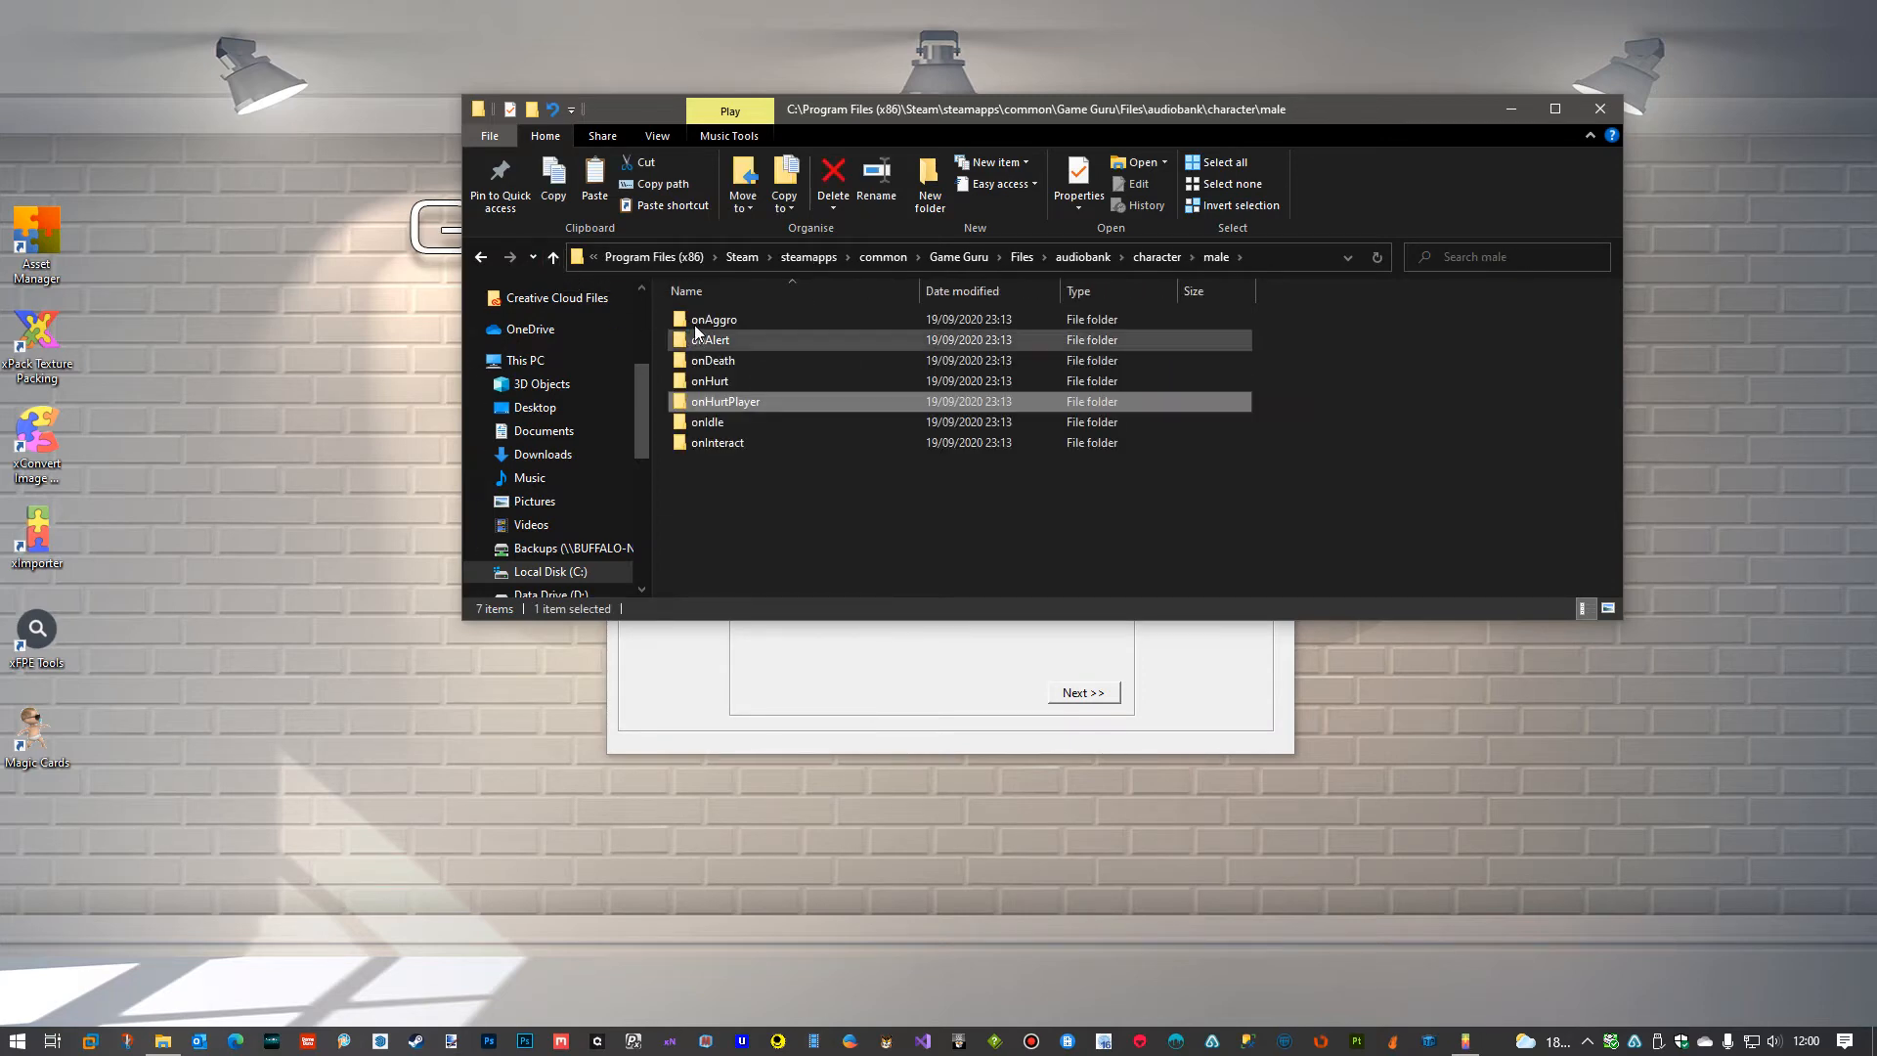
{"action": "left_click", "coordinate": [553, 258]}
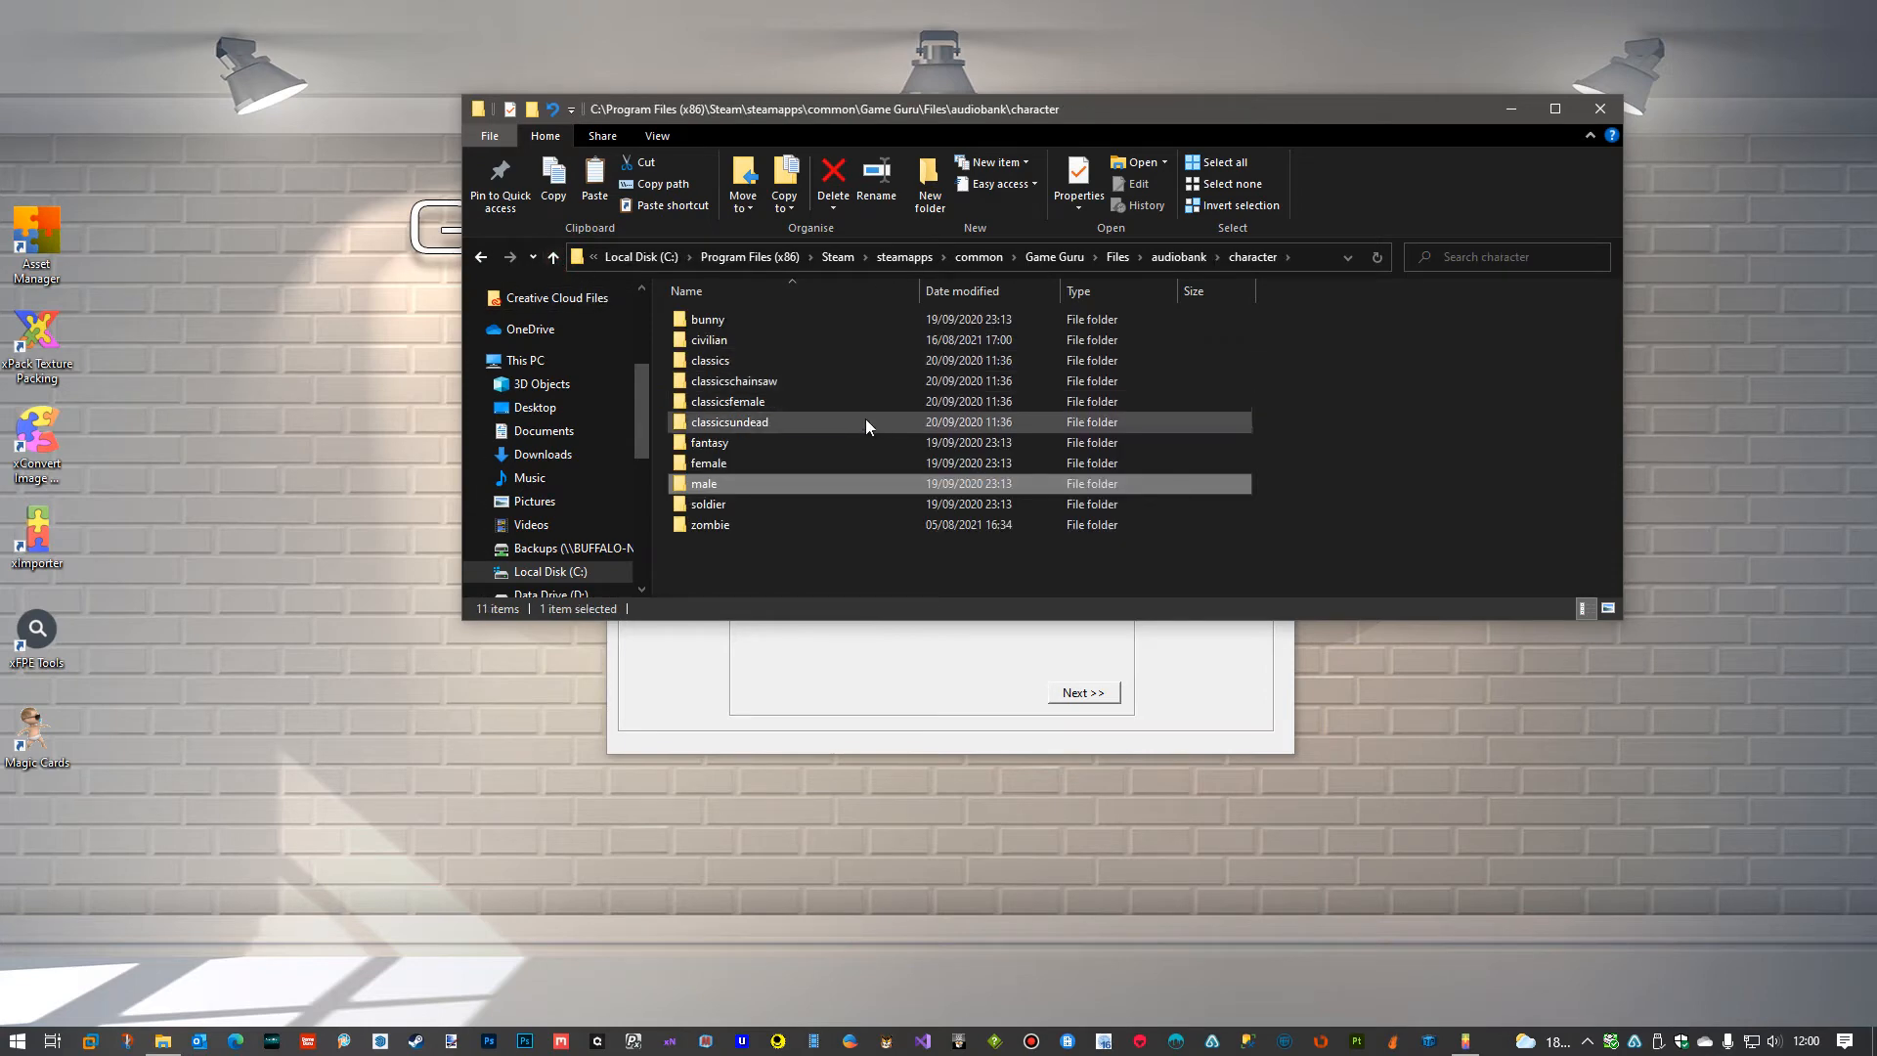
Examine the civilian sound set's event folders and the sound files inside its onAggro folder.
{"action": "double_click", "coordinate": [724, 344]}
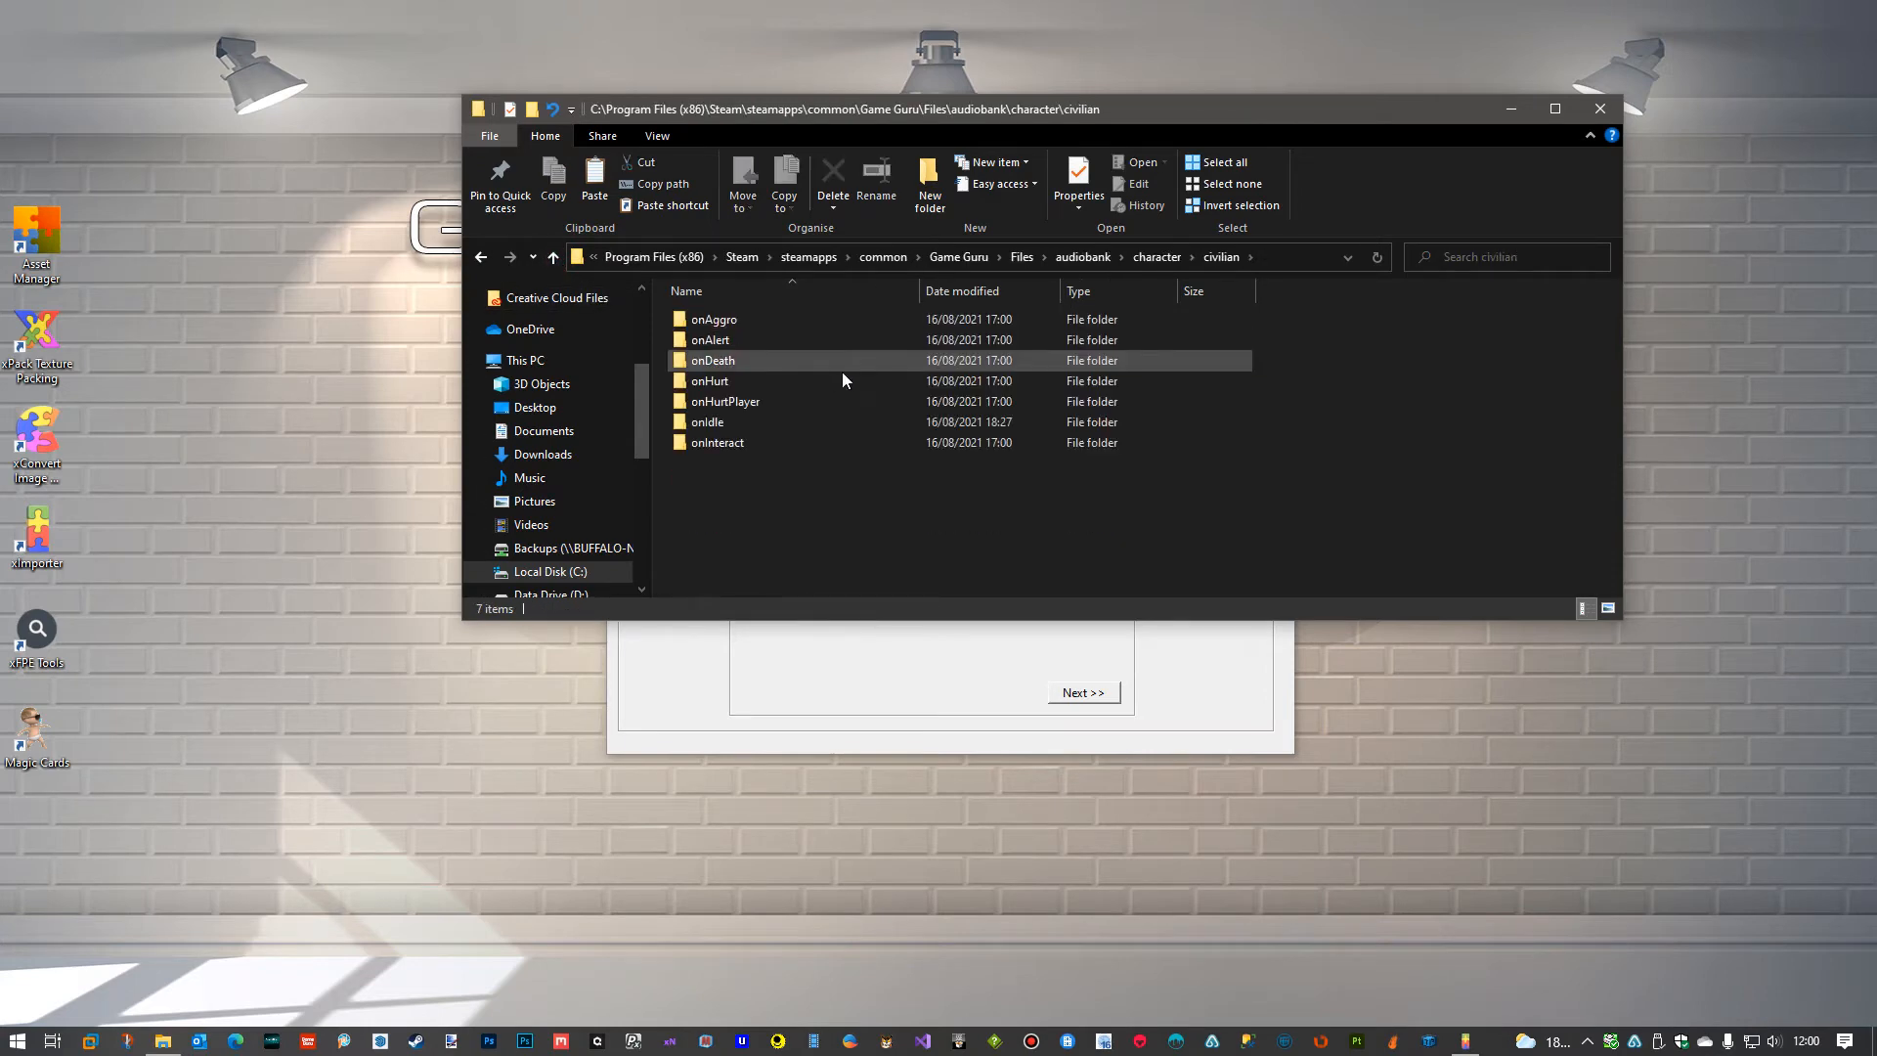
{"action": "left_click", "coordinate": [759, 326]}
{"action": "double_click", "coordinate": [759, 329]}
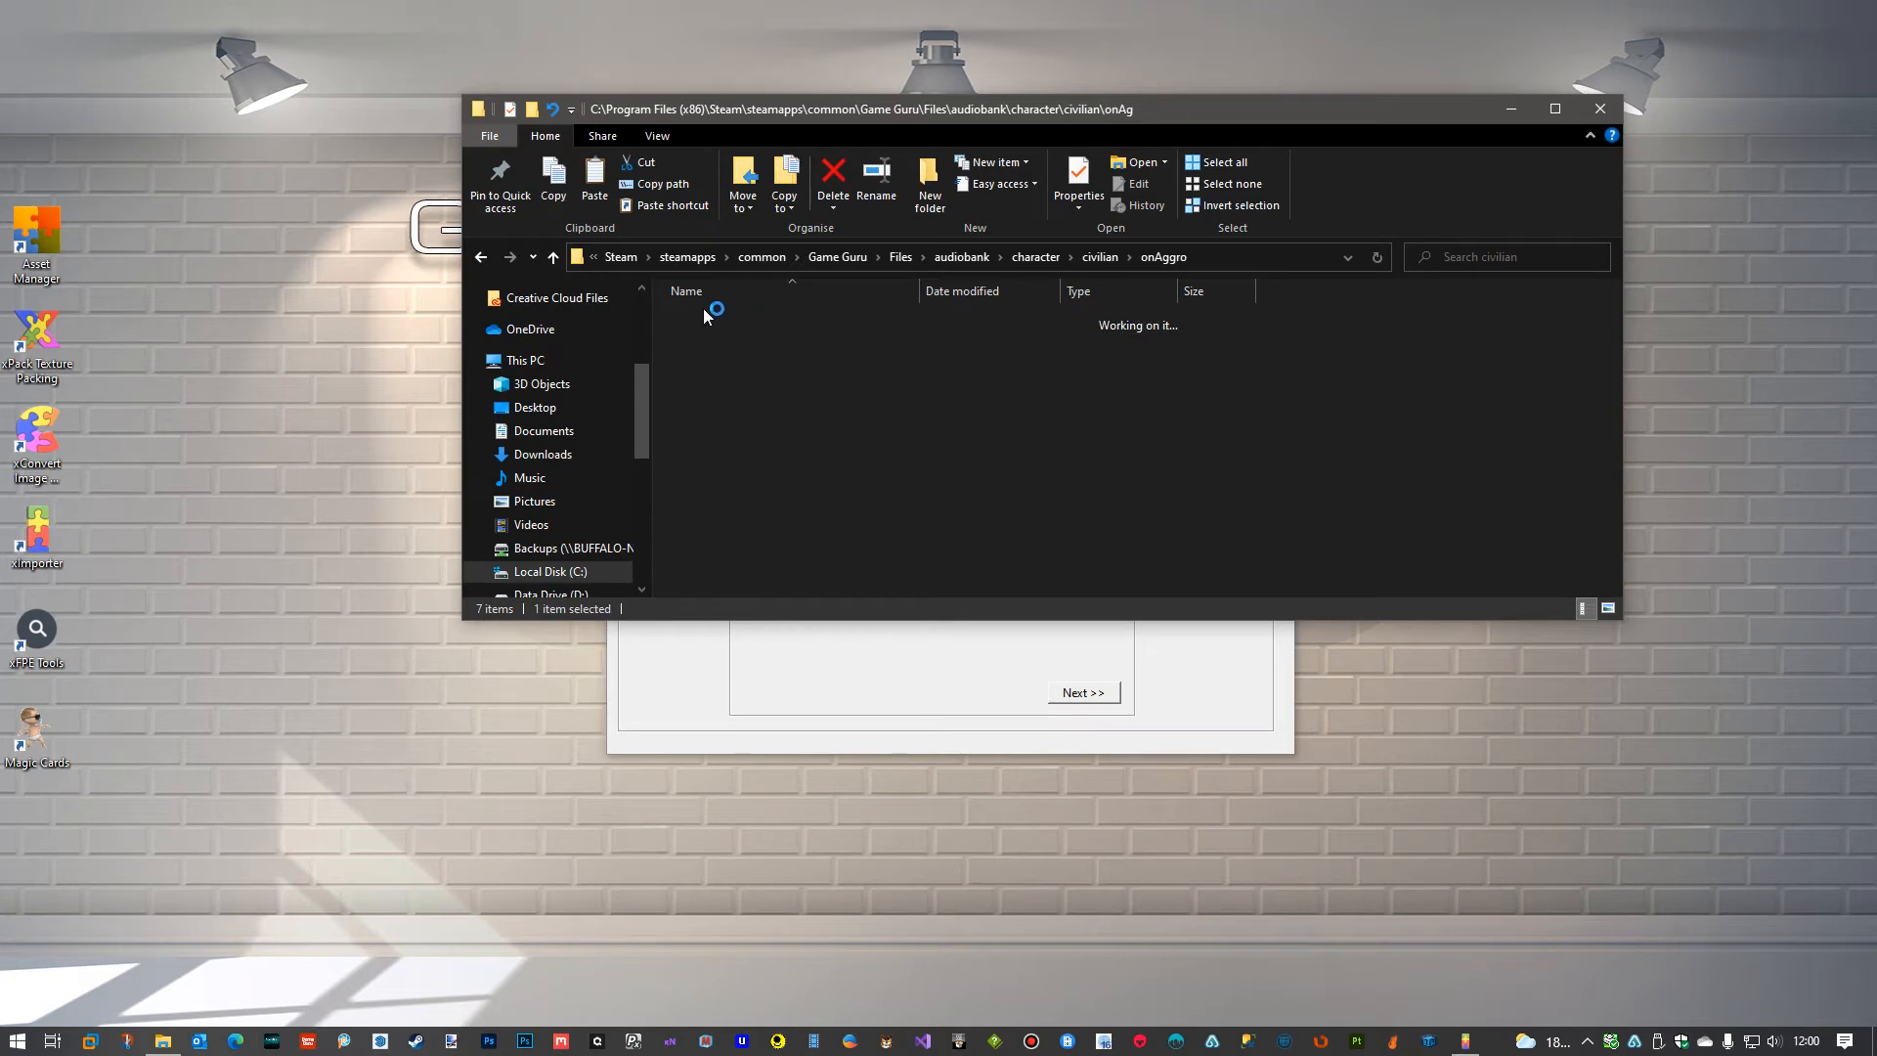
{"action": "left_click", "coordinate": [759, 361]}
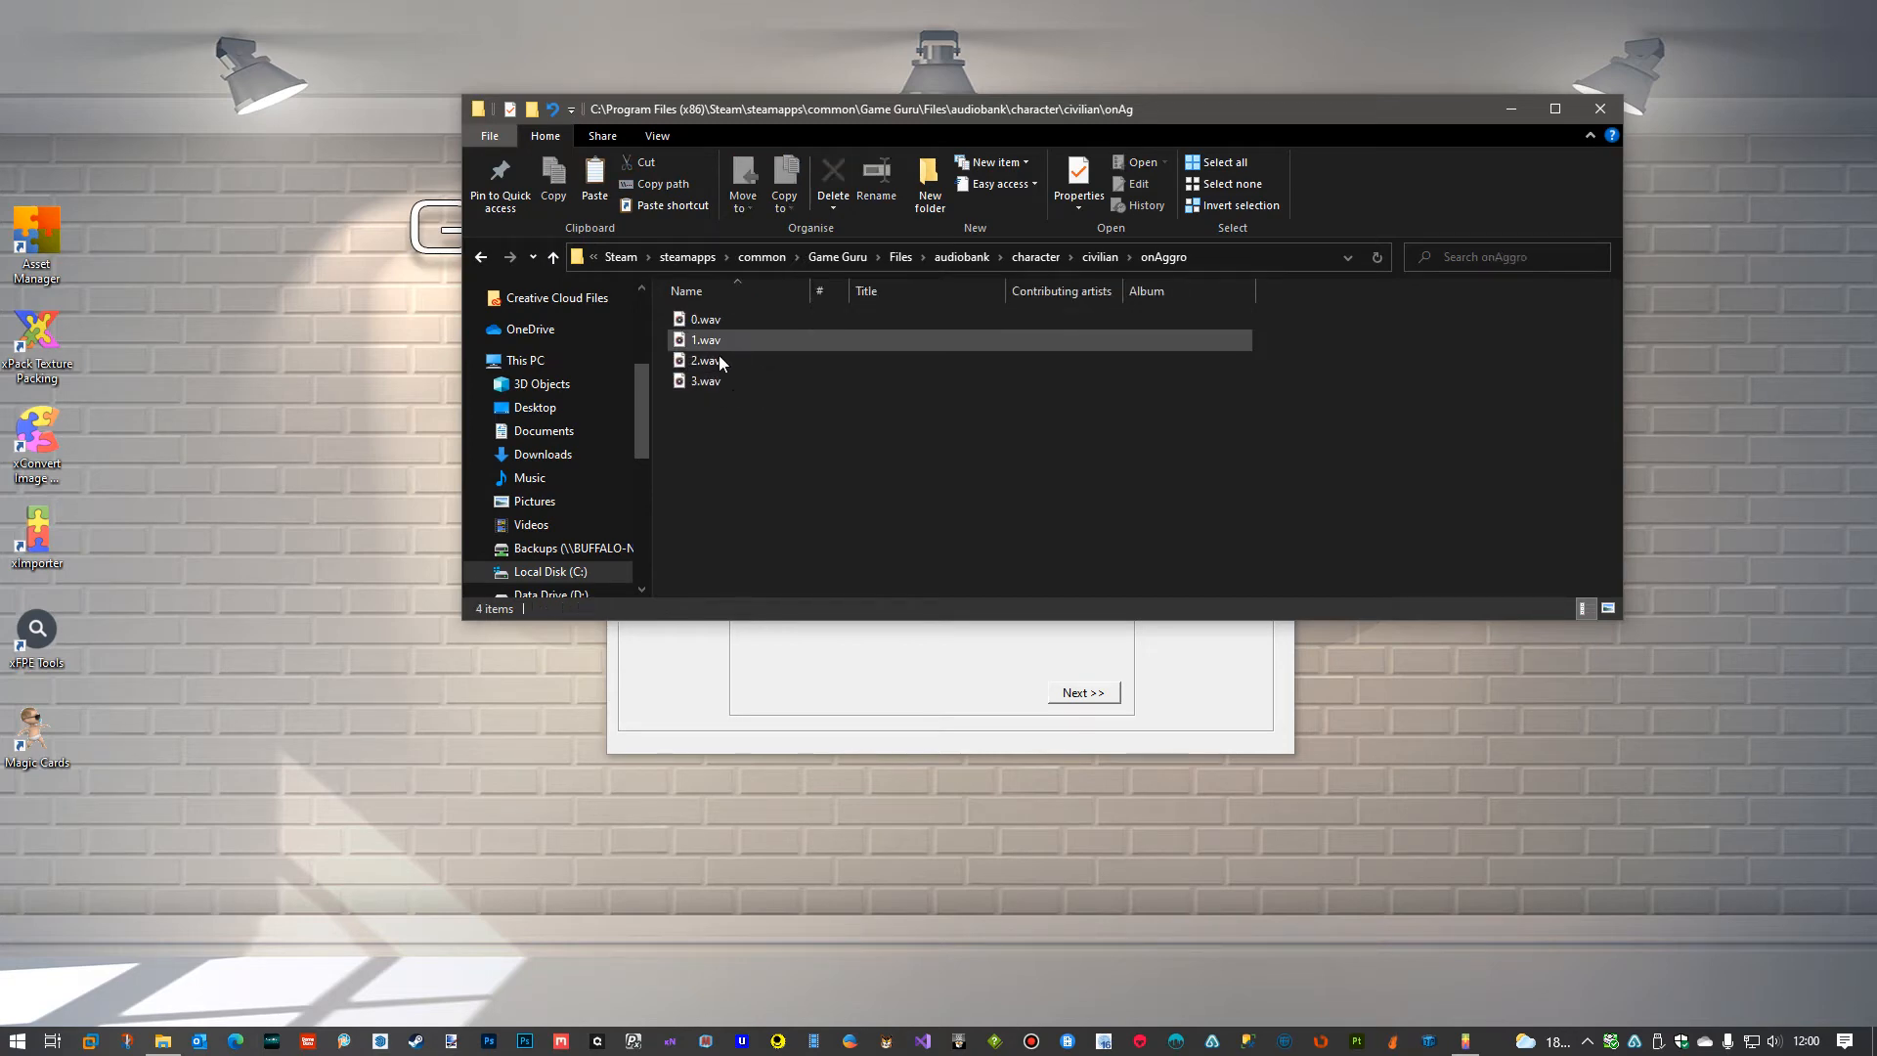
{"action": "left_click", "coordinate": [558, 260]}
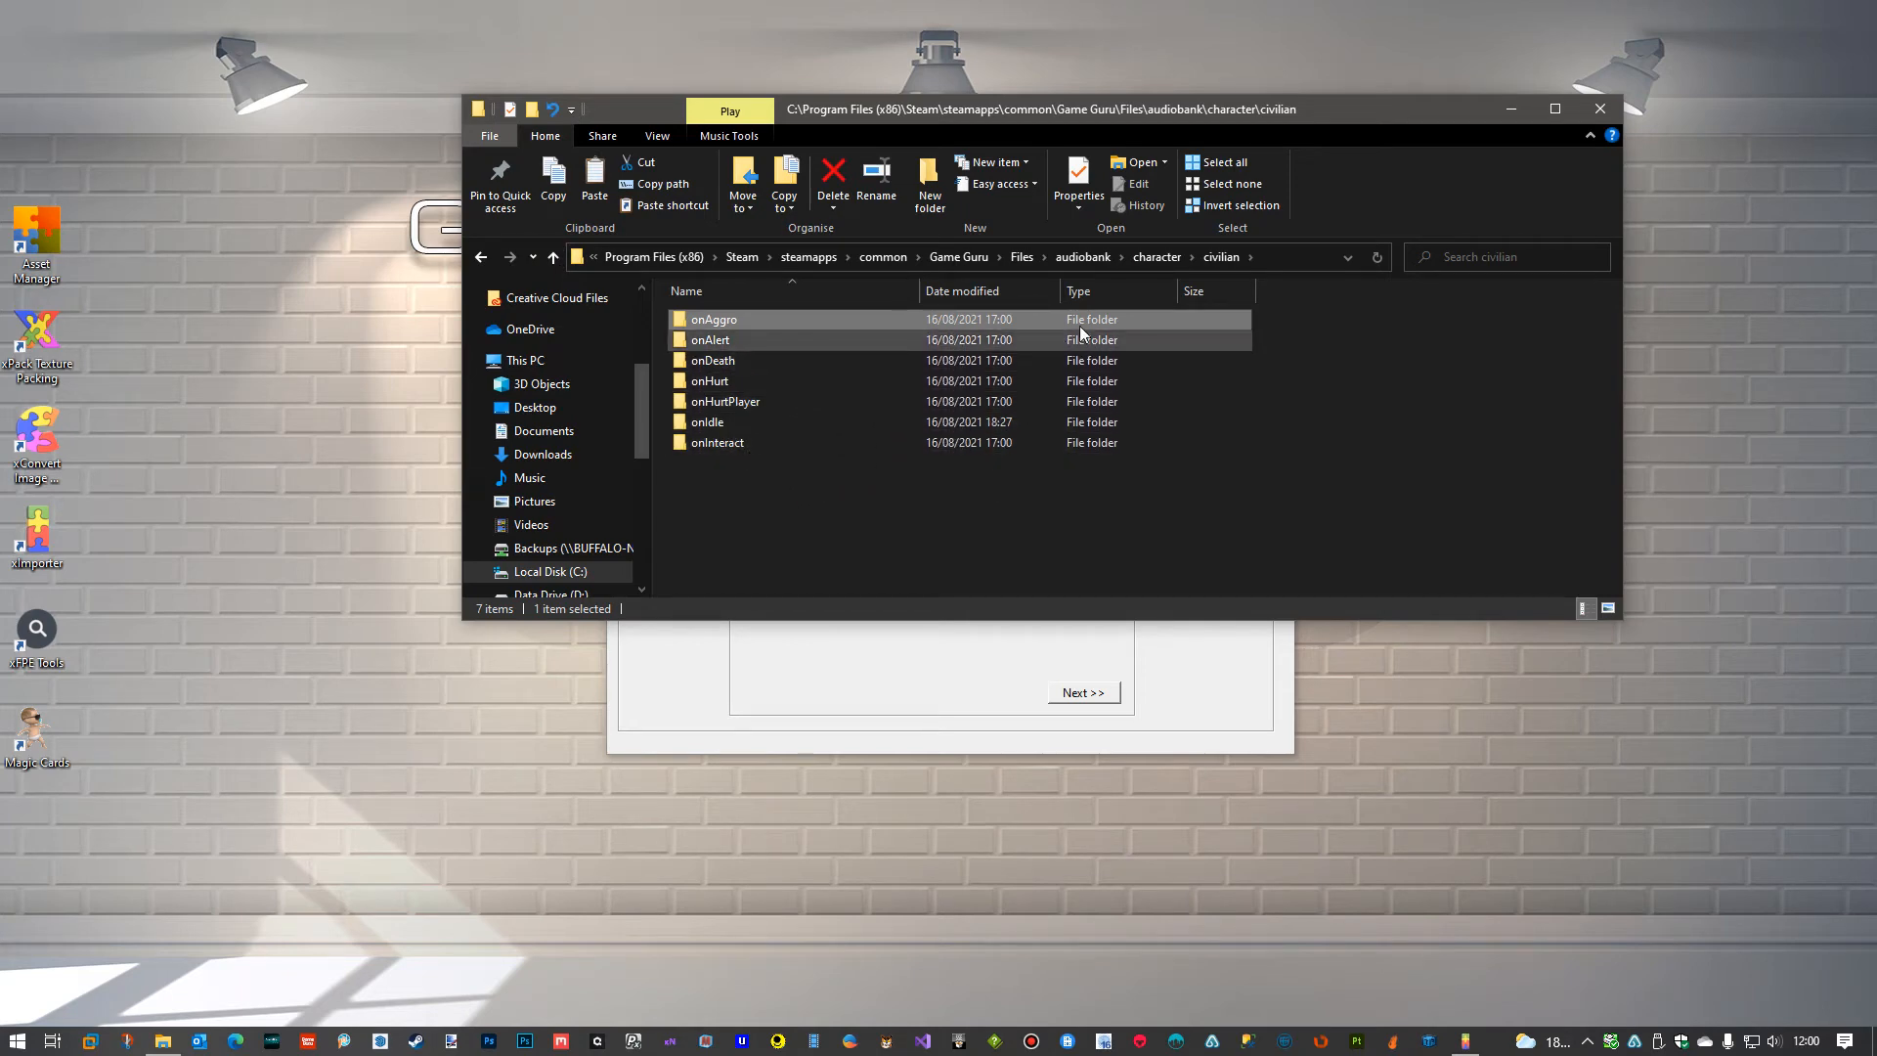
Return File Explorer to the character folder and, in xImporter, enter male as the SoundSet folder name.
{"action": "left_click", "coordinate": [1157, 257]}
{"action": "left_click_drag", "start_coordinate": [1096, 110], "coordinate": [1096, 509]}
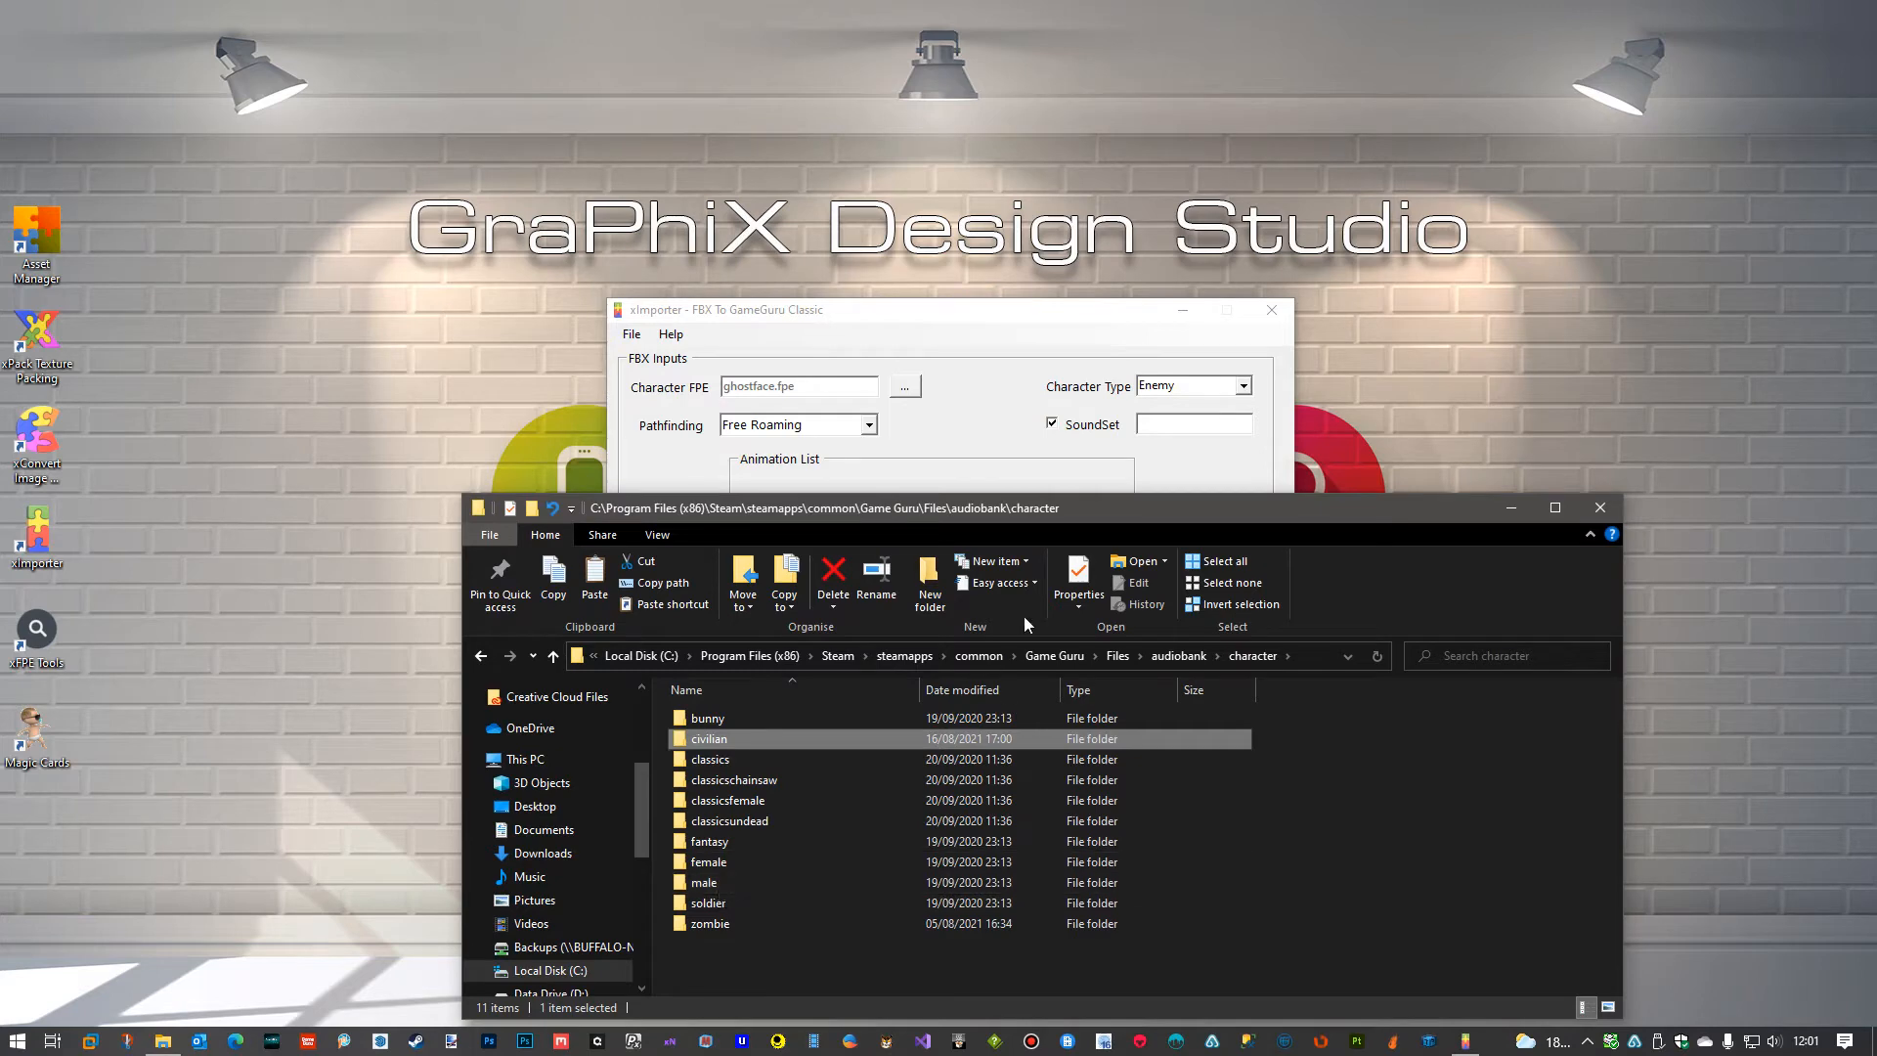
{"action": "left_click", "coordinate": [1190, 422]}
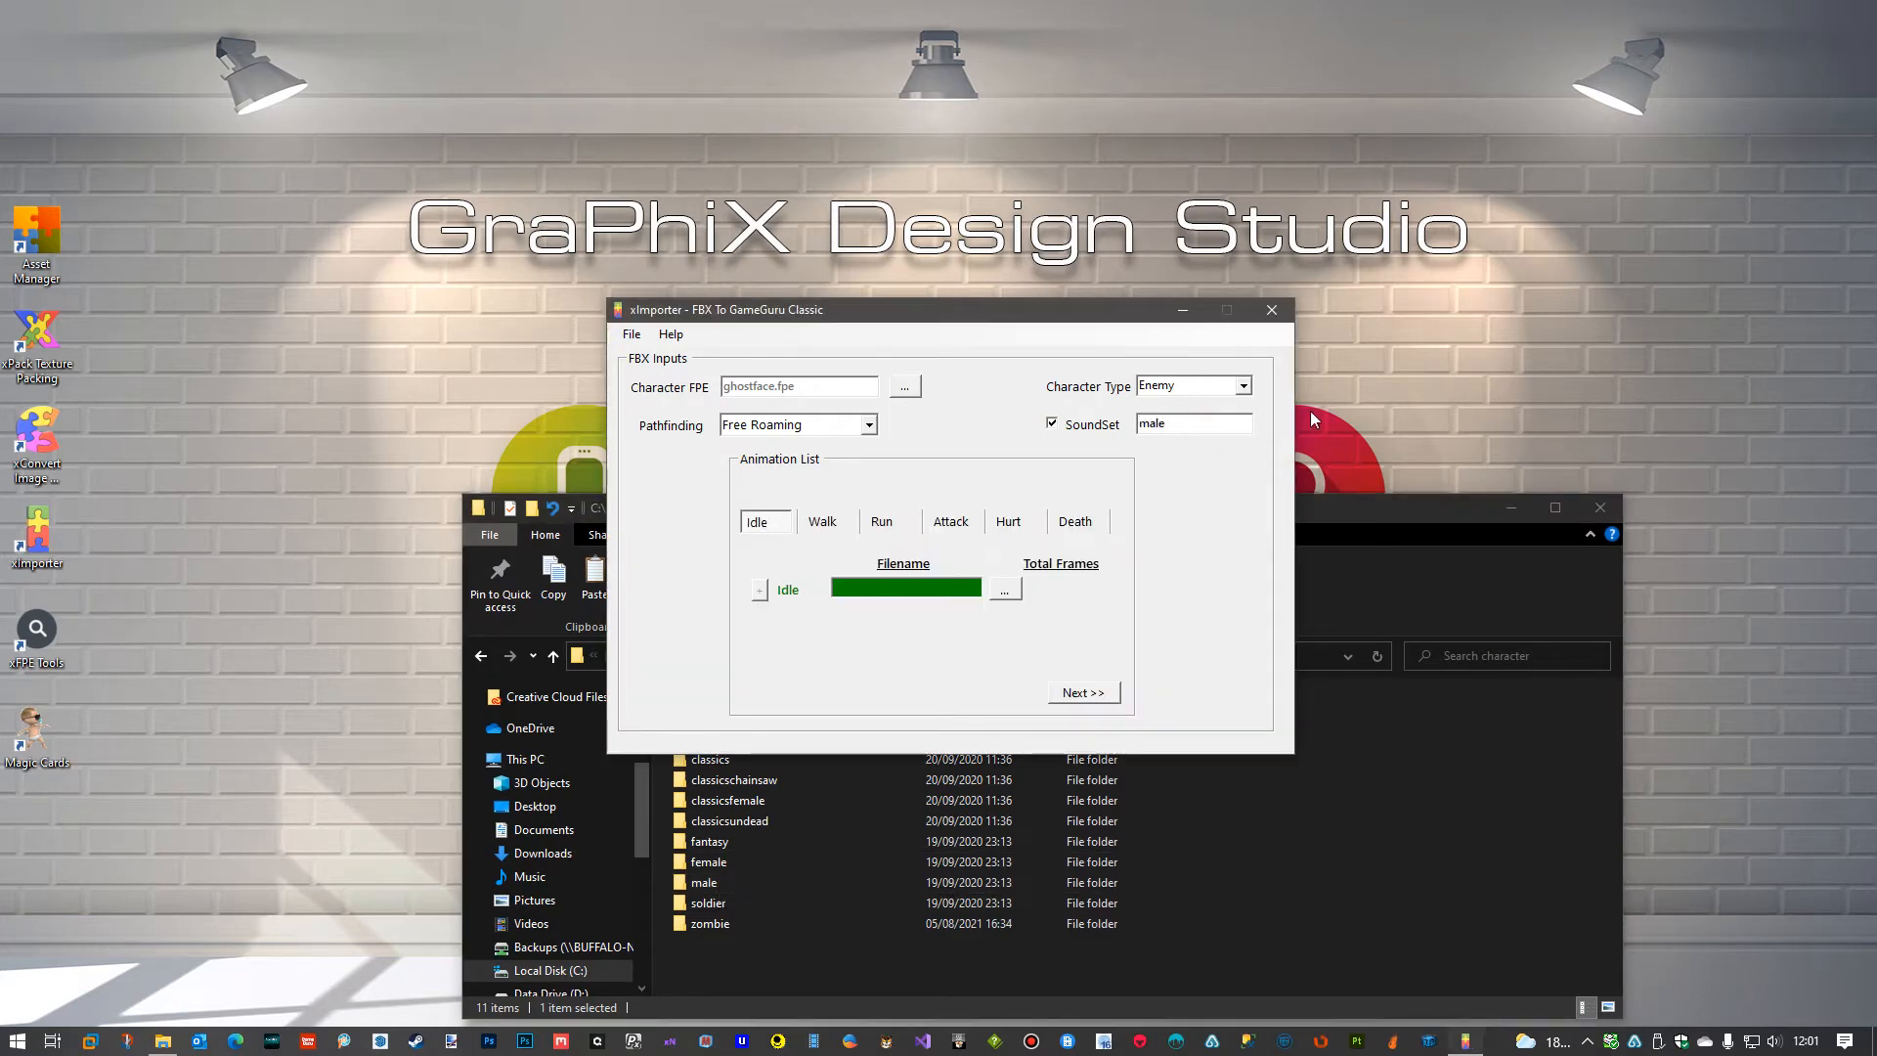
In File Explorer's audiobank\character folder, duplicate the male sound set folder and rename the copy as enemy.
{"action": "left_click_drag", "start_coordinate": [1367, 508], "coordinate": [1360, 251]}
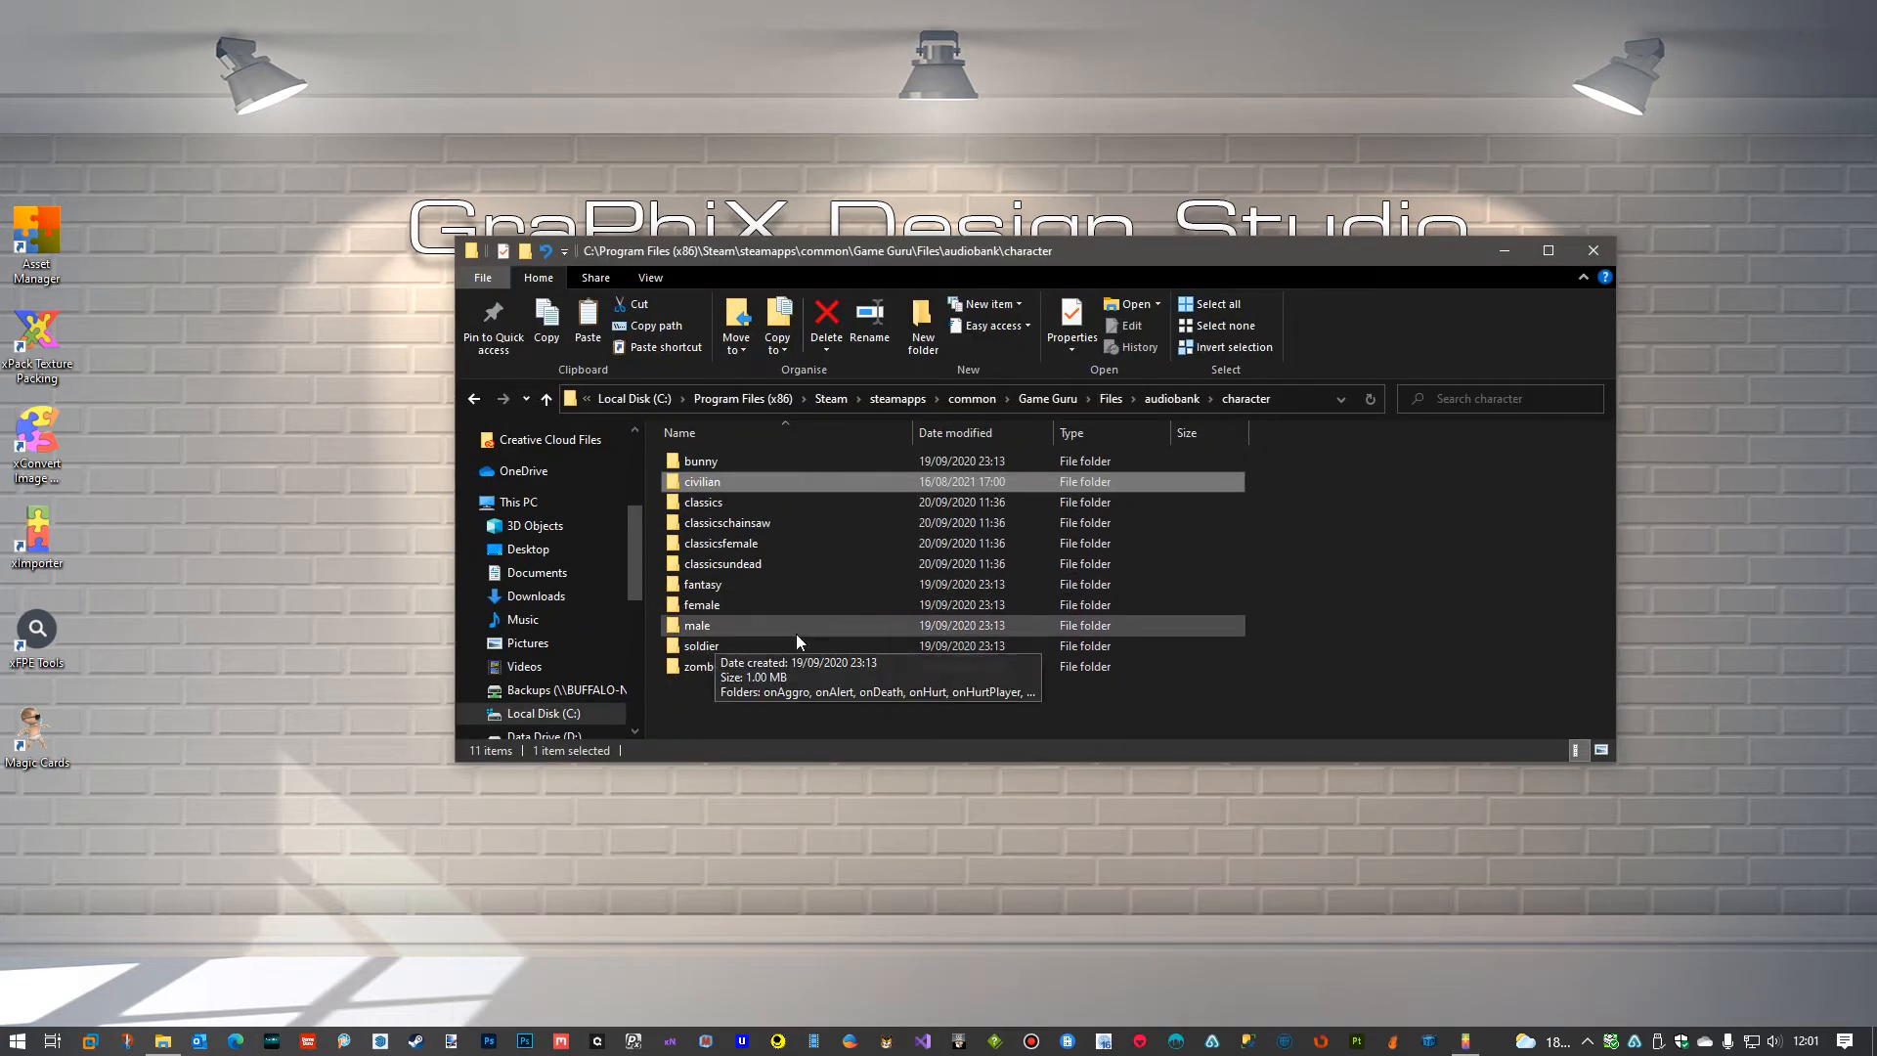
{"action": "right_click", "coordinate": [695, 628]}
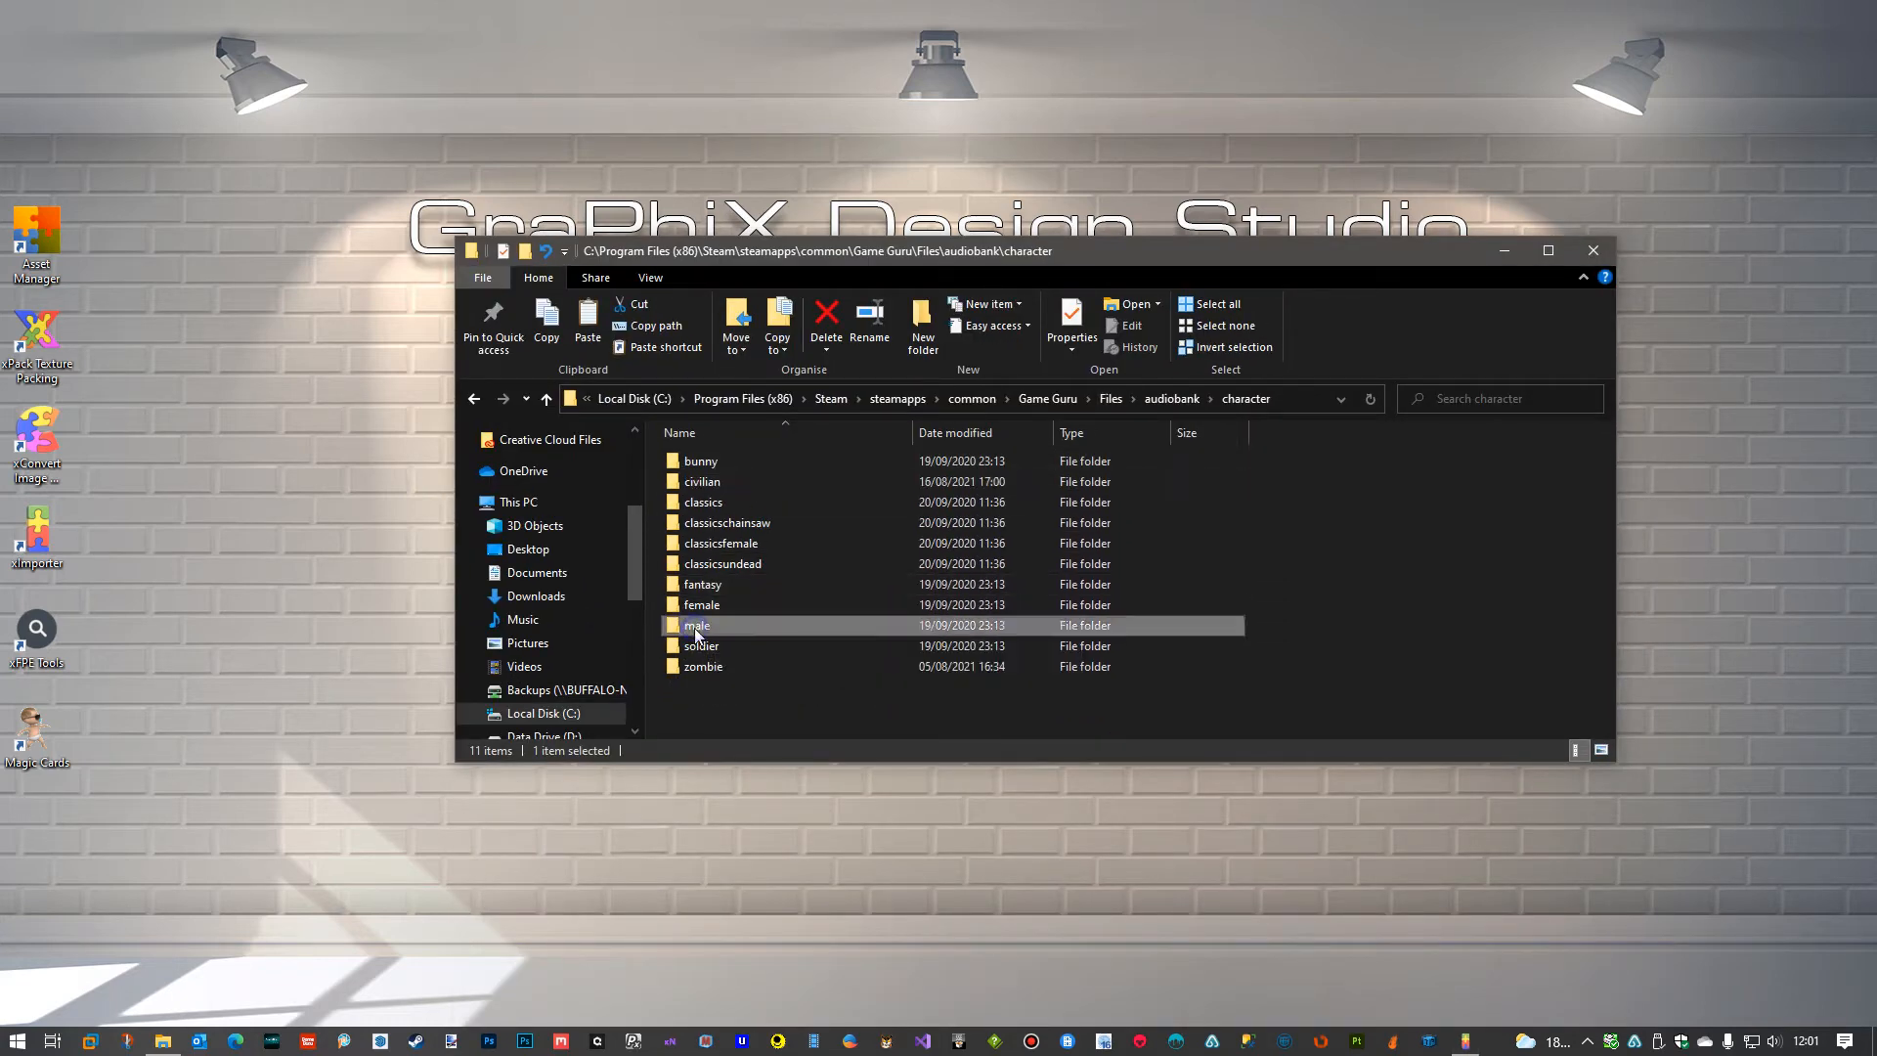
{"action": "left_click", "coordinate": [499, 494]}
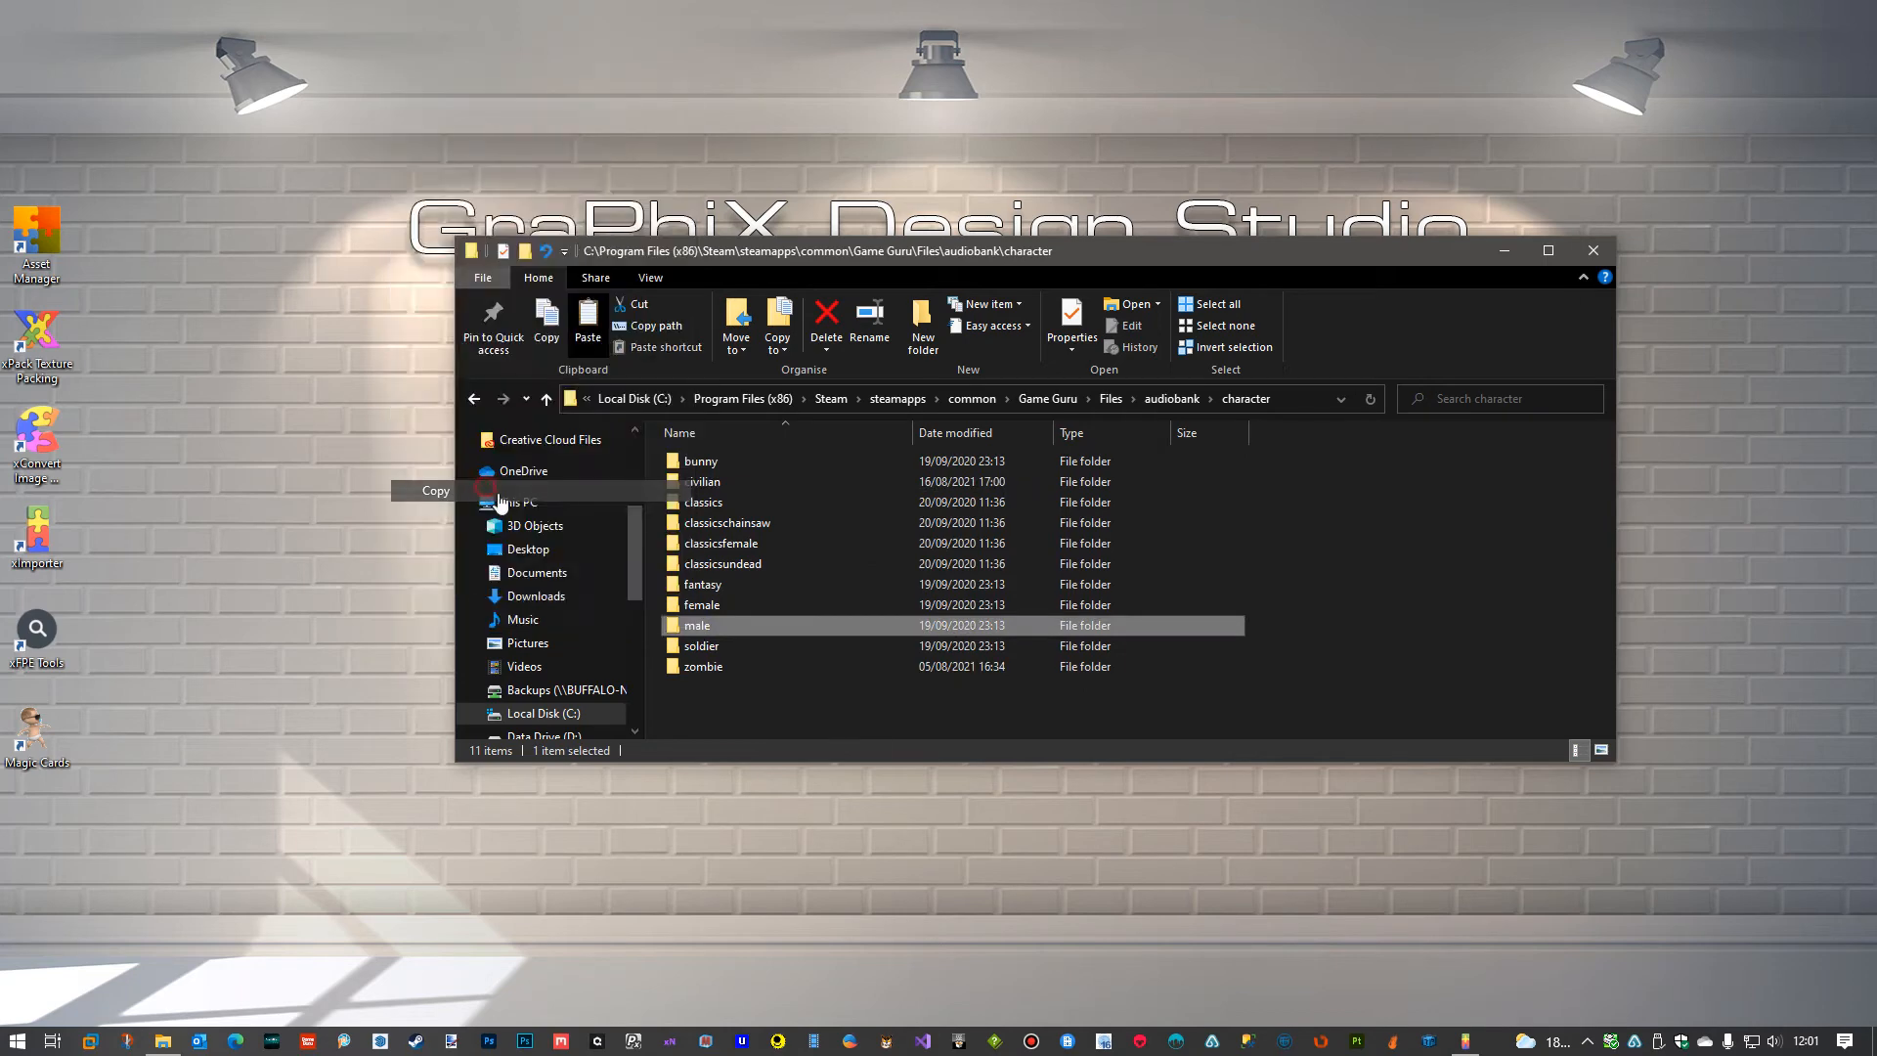
{"action": "right_click", "coordinate": [859, 692]}
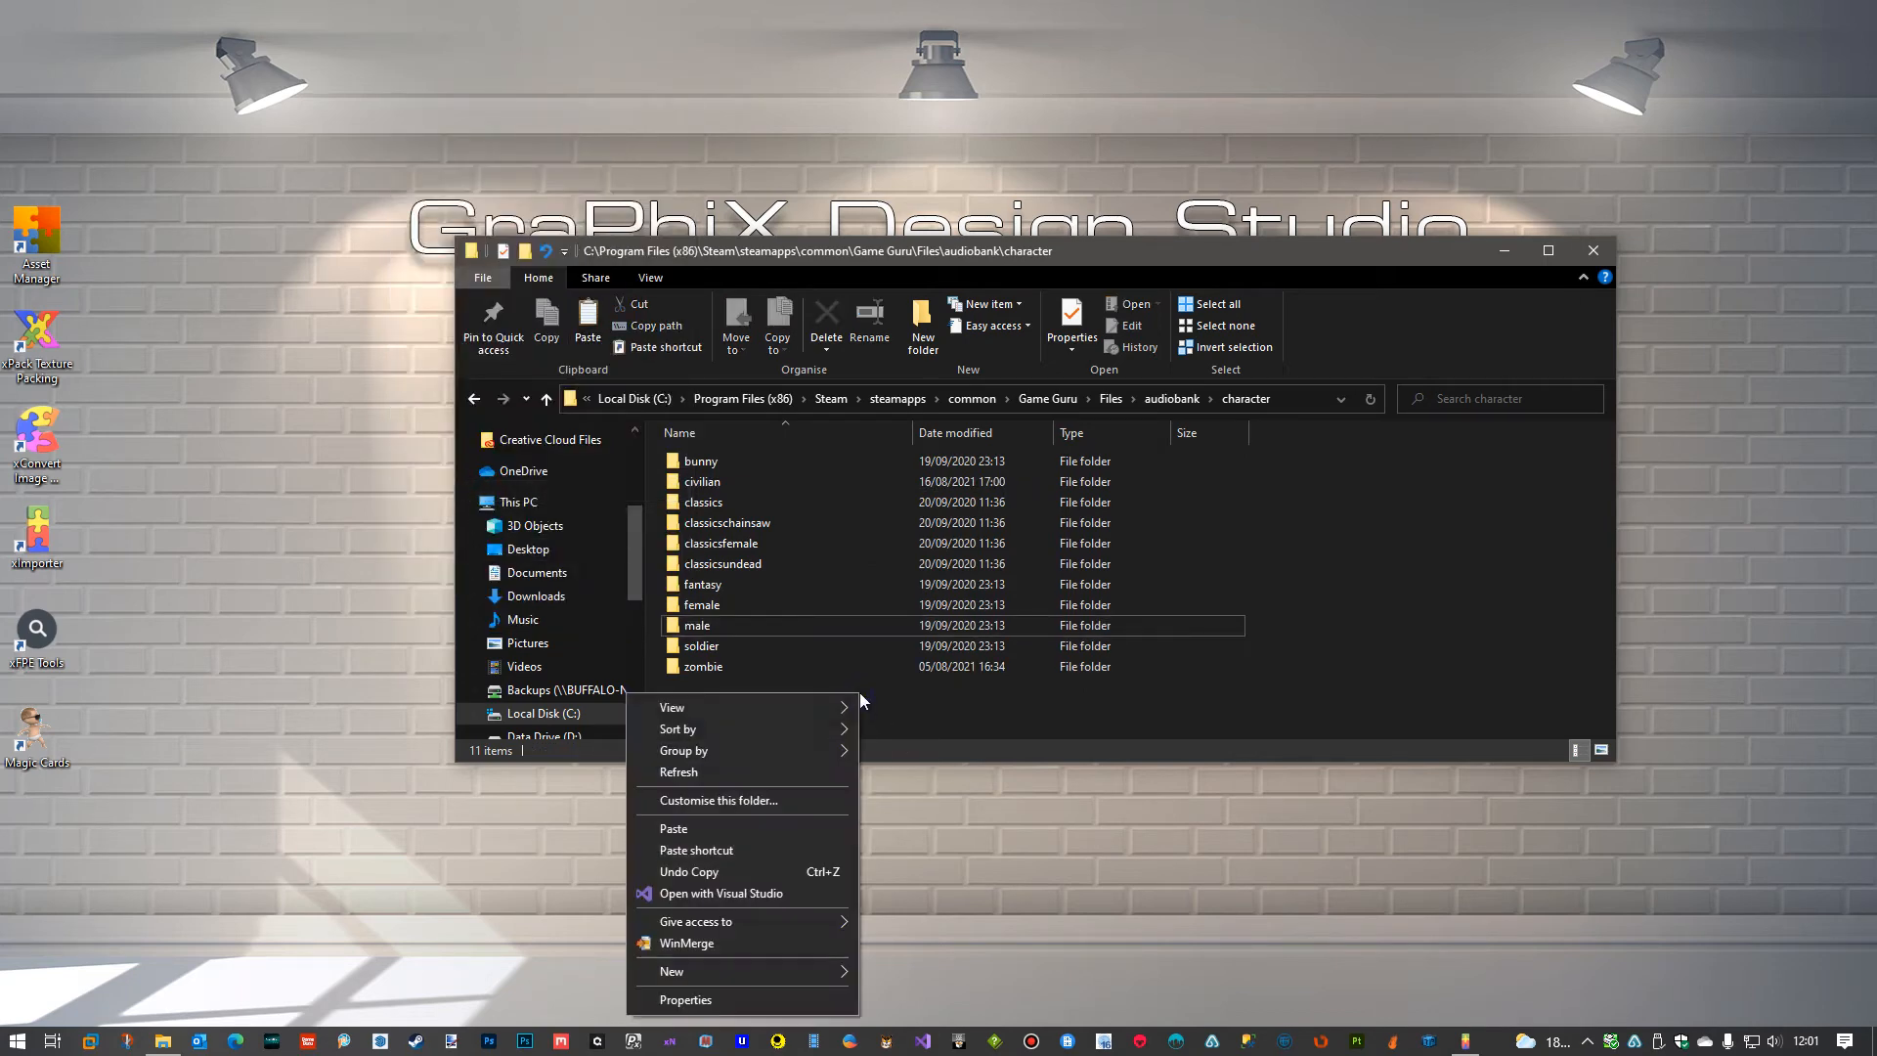
{"action": "left_click", "coordinate": [704, 829]}
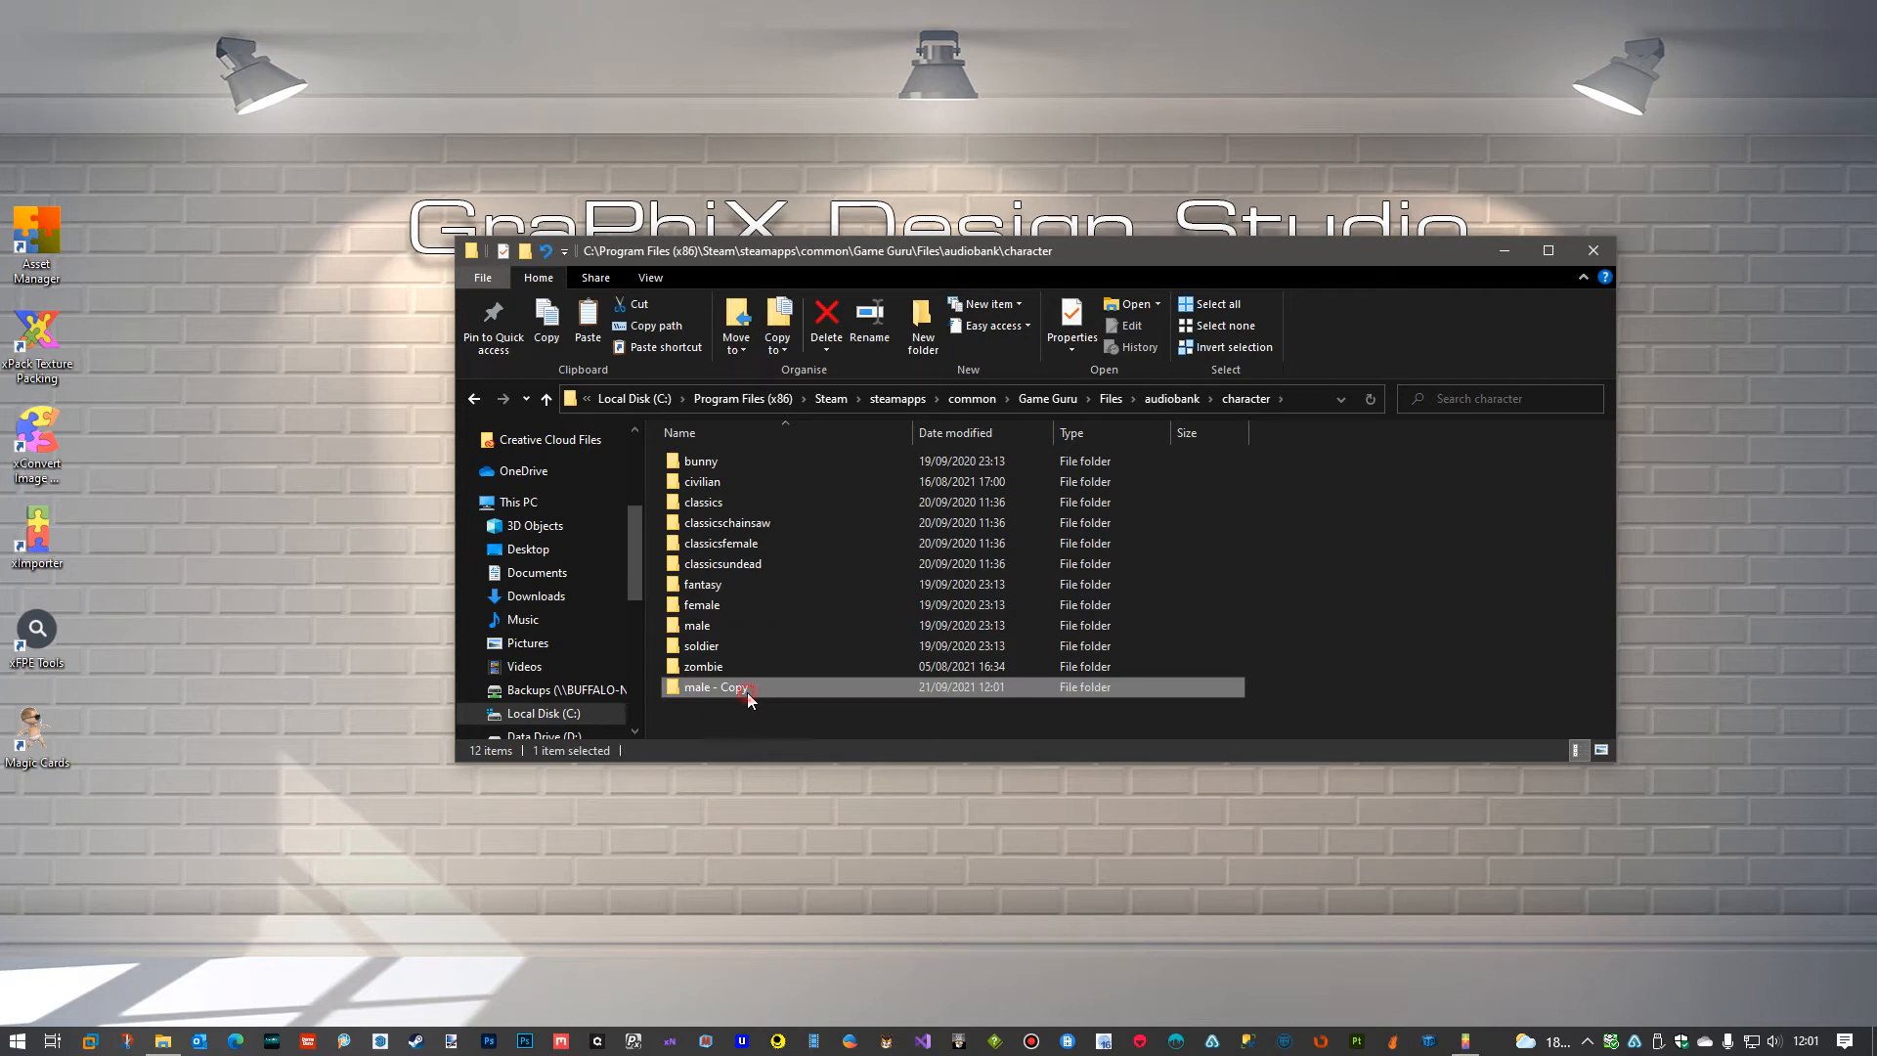
{"action": "left_click", "coordinate": [748, 690]}
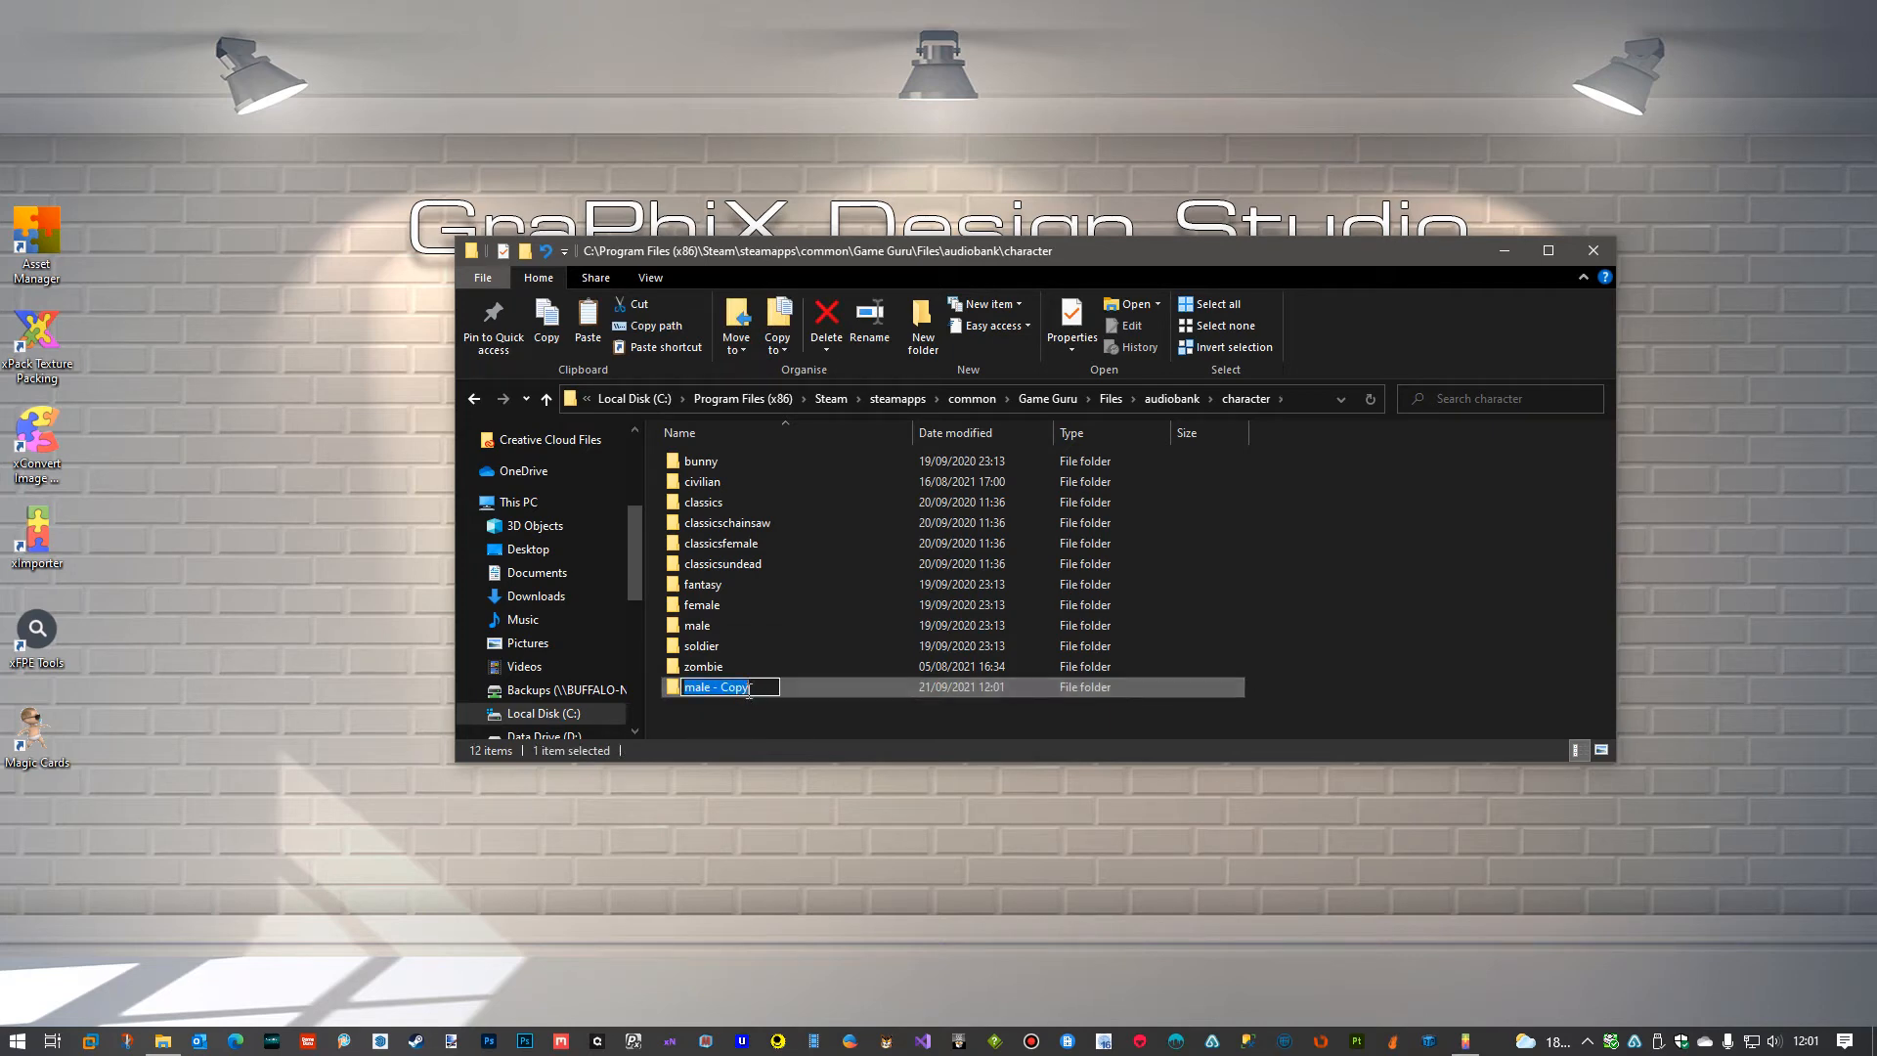
{"action": "type", "text": "enemy"}
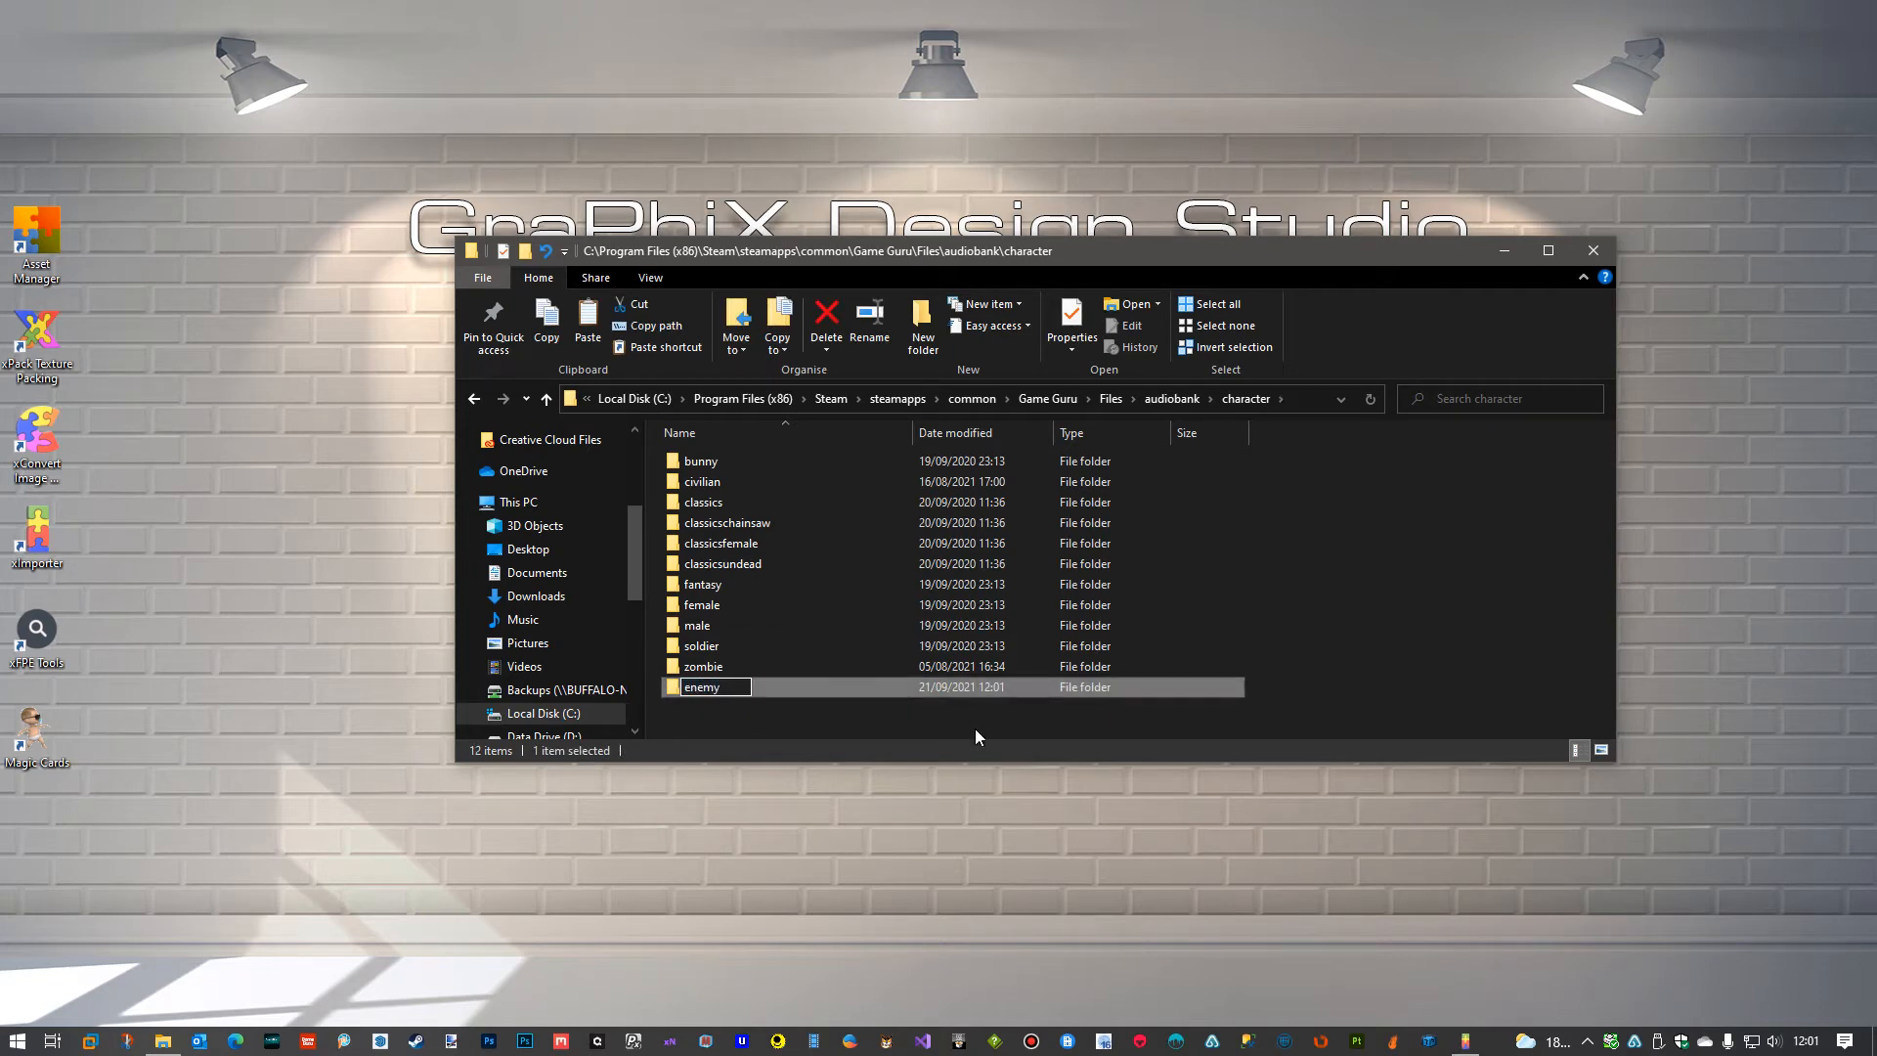
{"action": "left_click", "coordinate": [1413, 686]}
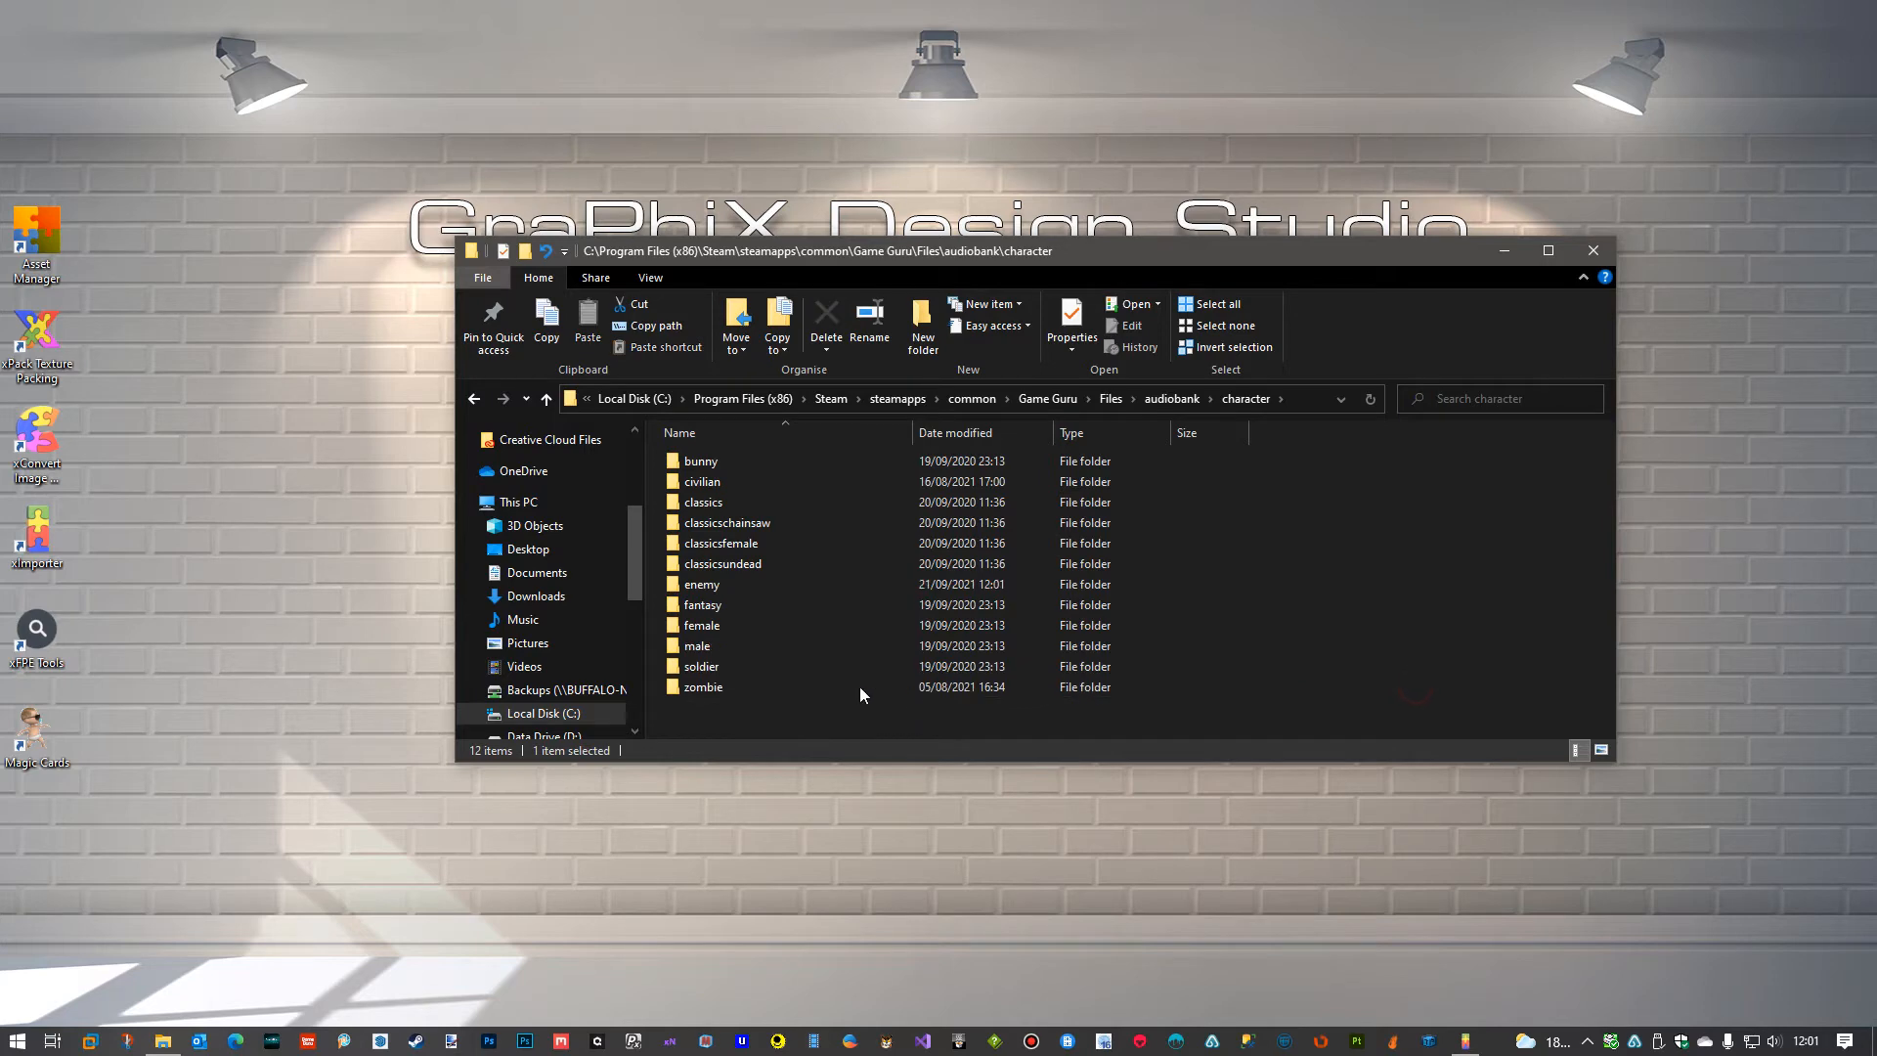
Check the event folders inside the enemy sound set and, in xImporter, set the SoundSet folder name to enemy.
{"action": "double_click", "coordinate": [710, 586]}
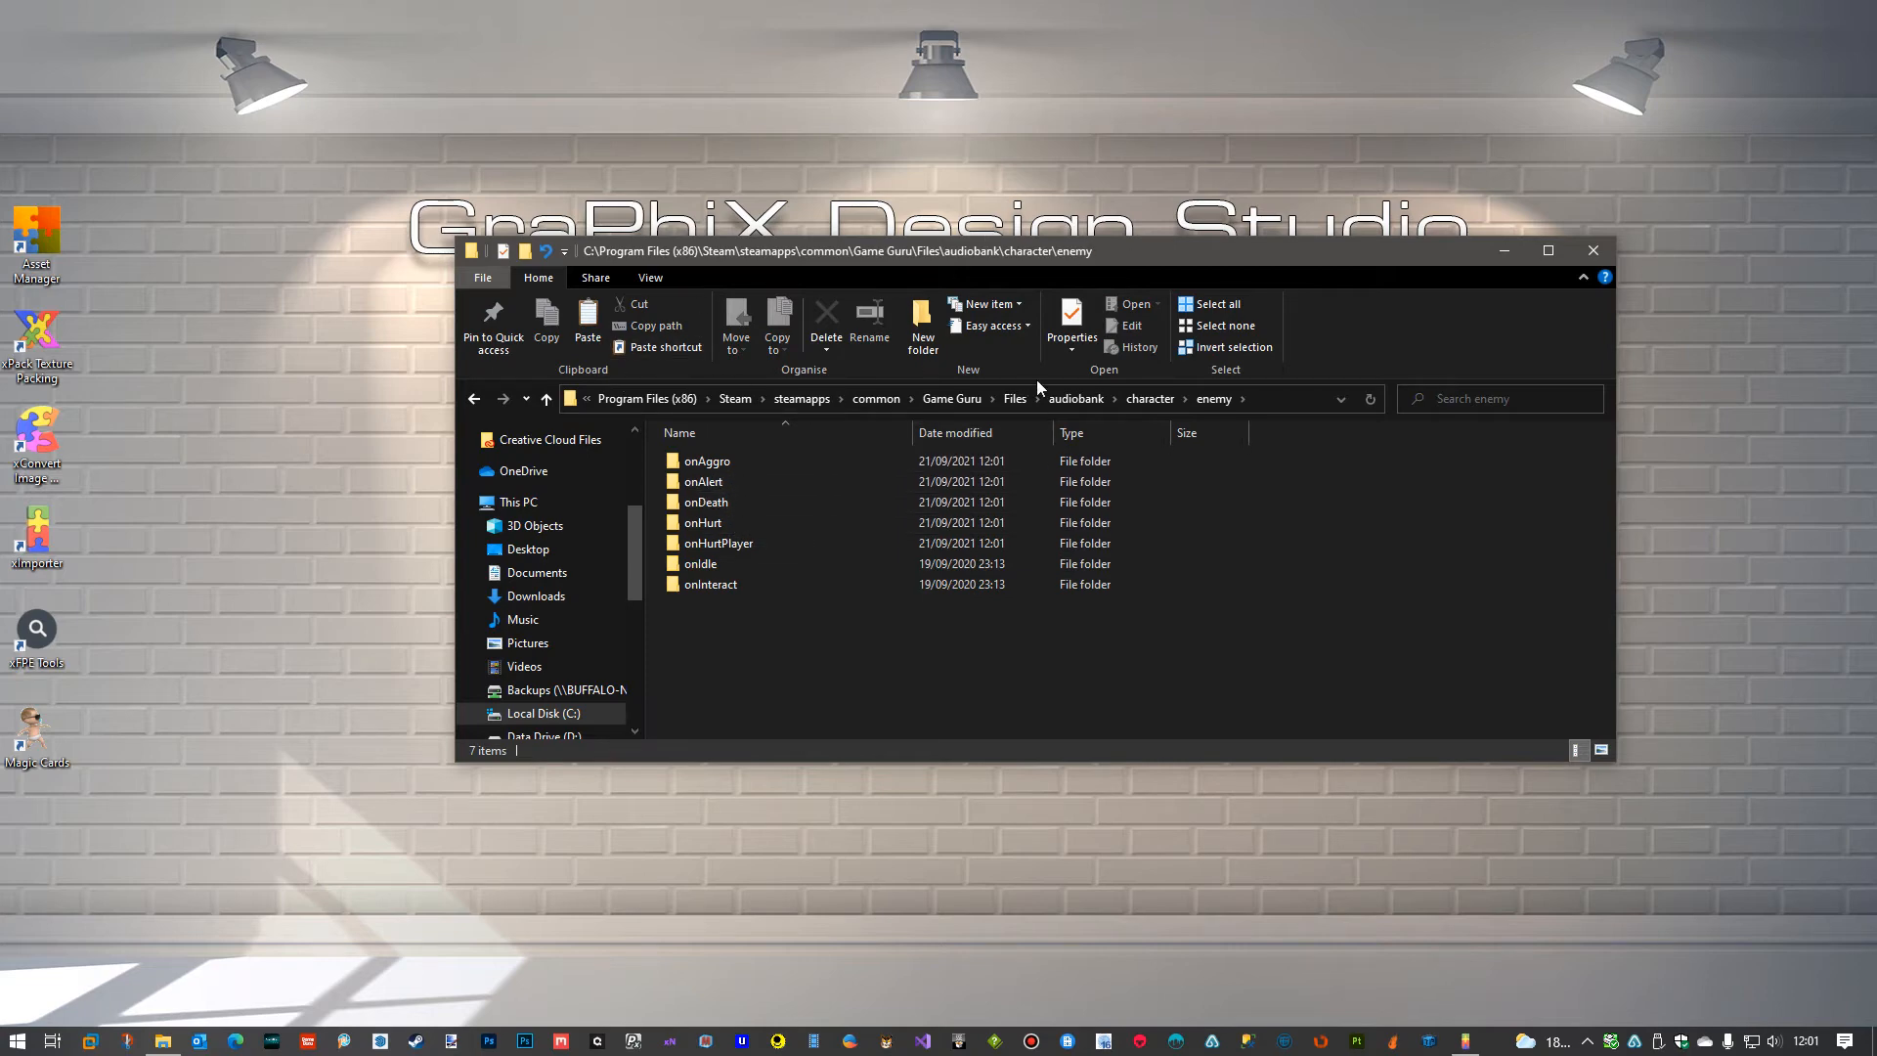
{"action": "left_click", "coordinate": [1134, 401]}
{"action": "left_click_drag", "start_coordinate": [1249, 255], "coordinate": [1193, 624]}
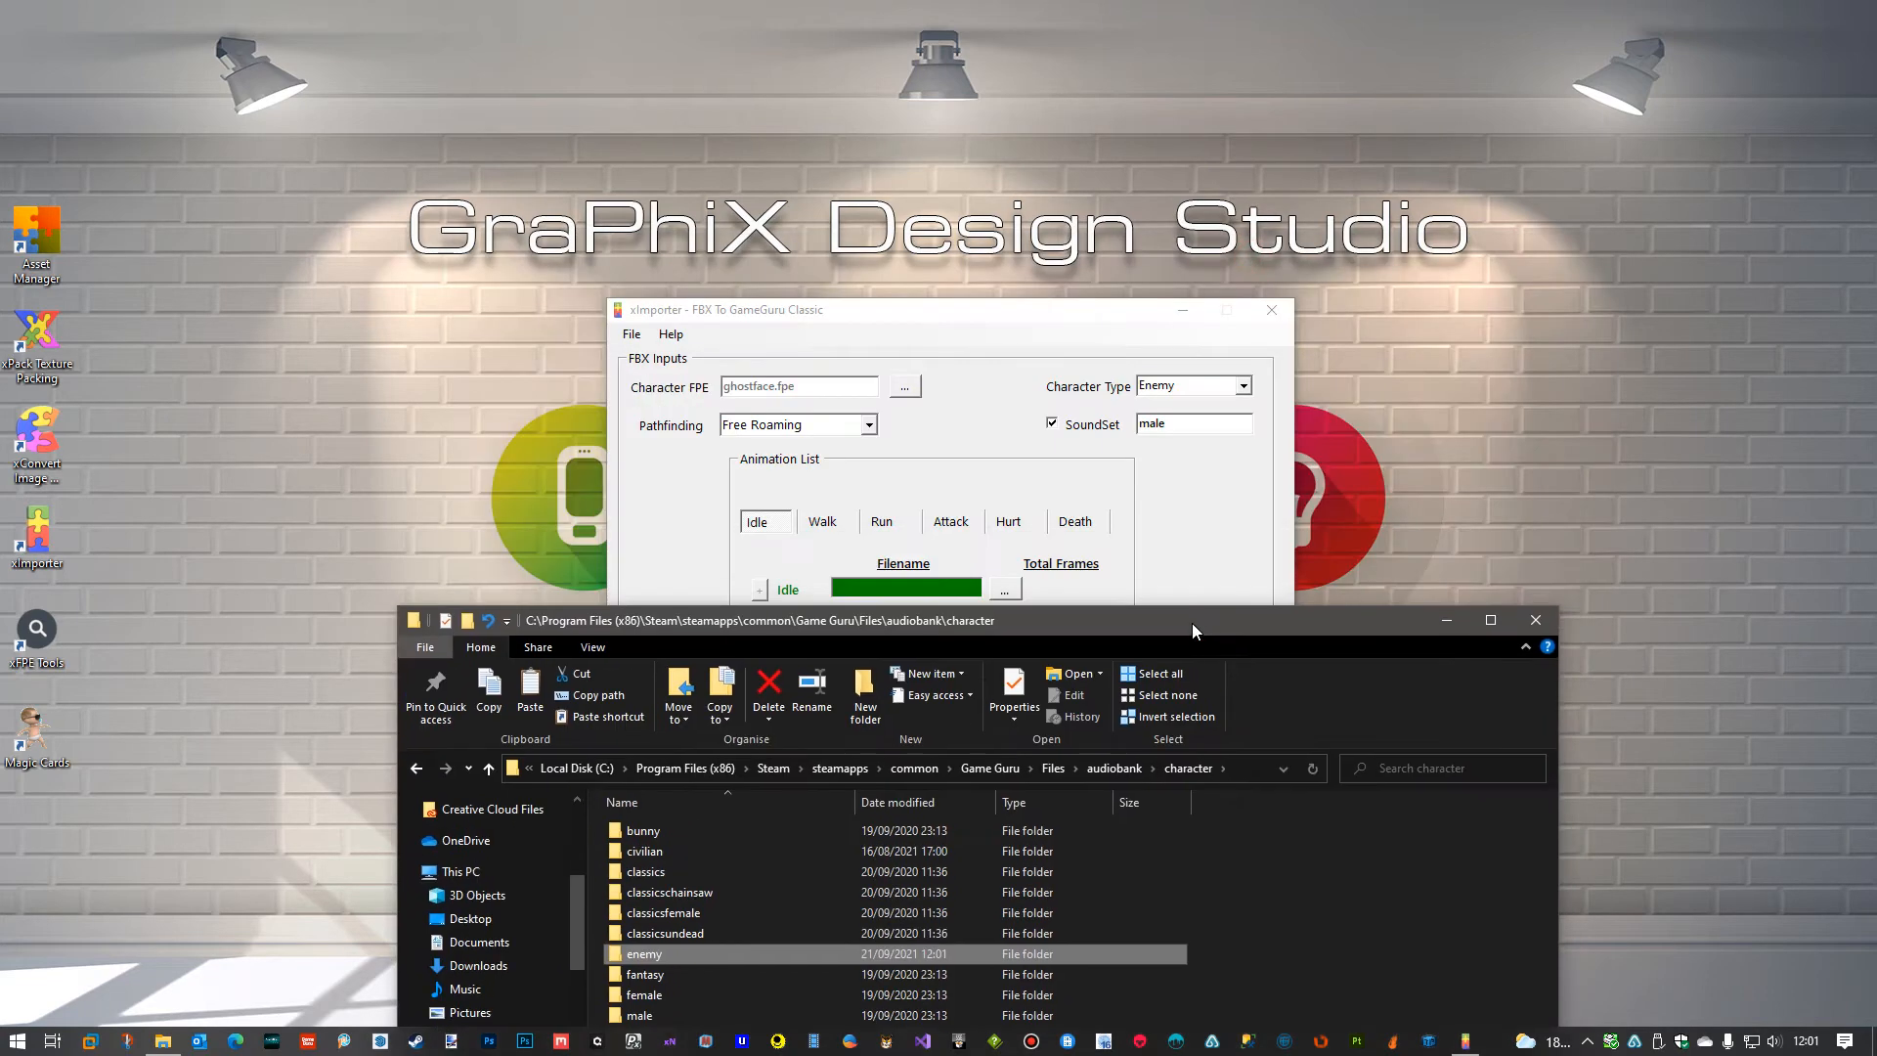
{"action": "double_click", "coordinate": [1203, 426]}
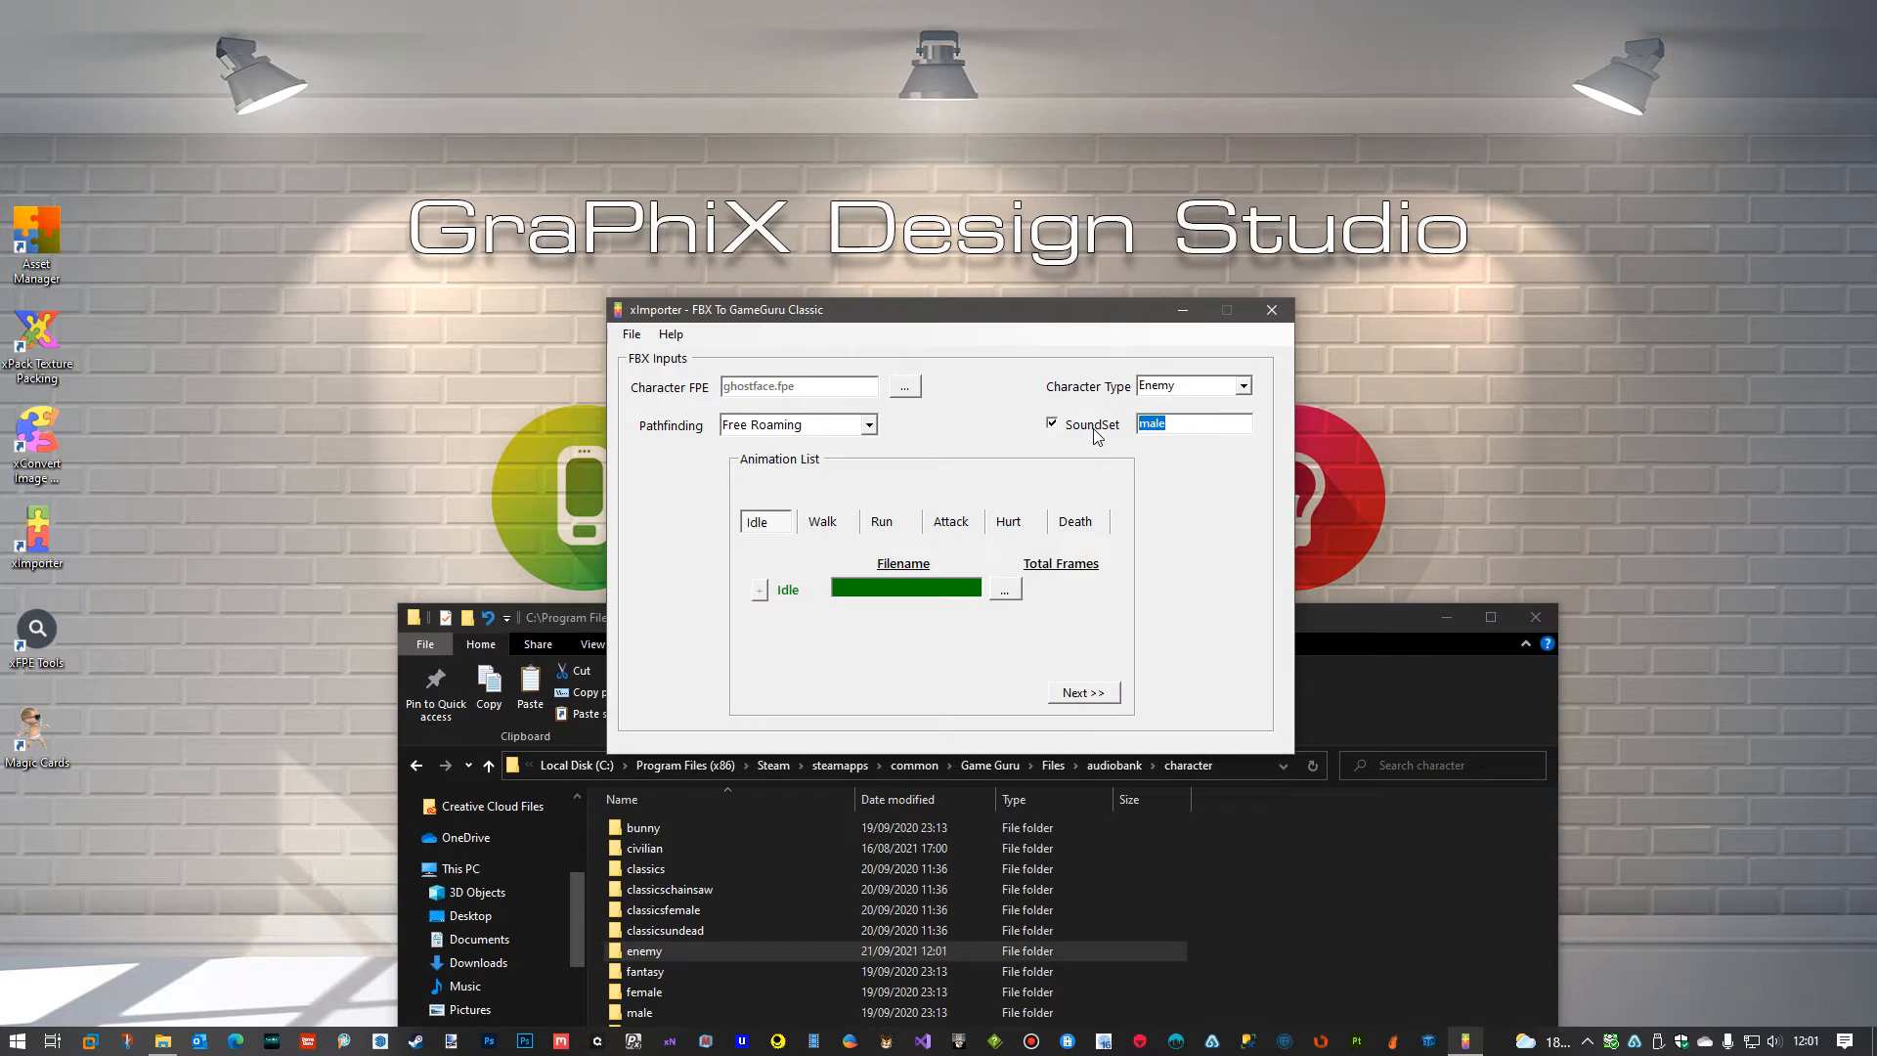
{"action": "type", "text": "enemy"}
Close File Explorer and turn off the SoundSet option in xImporter.
{"action": "left_click_drag", "start_coordinate": [1354, 620], "coordinate": [1341, 251]}
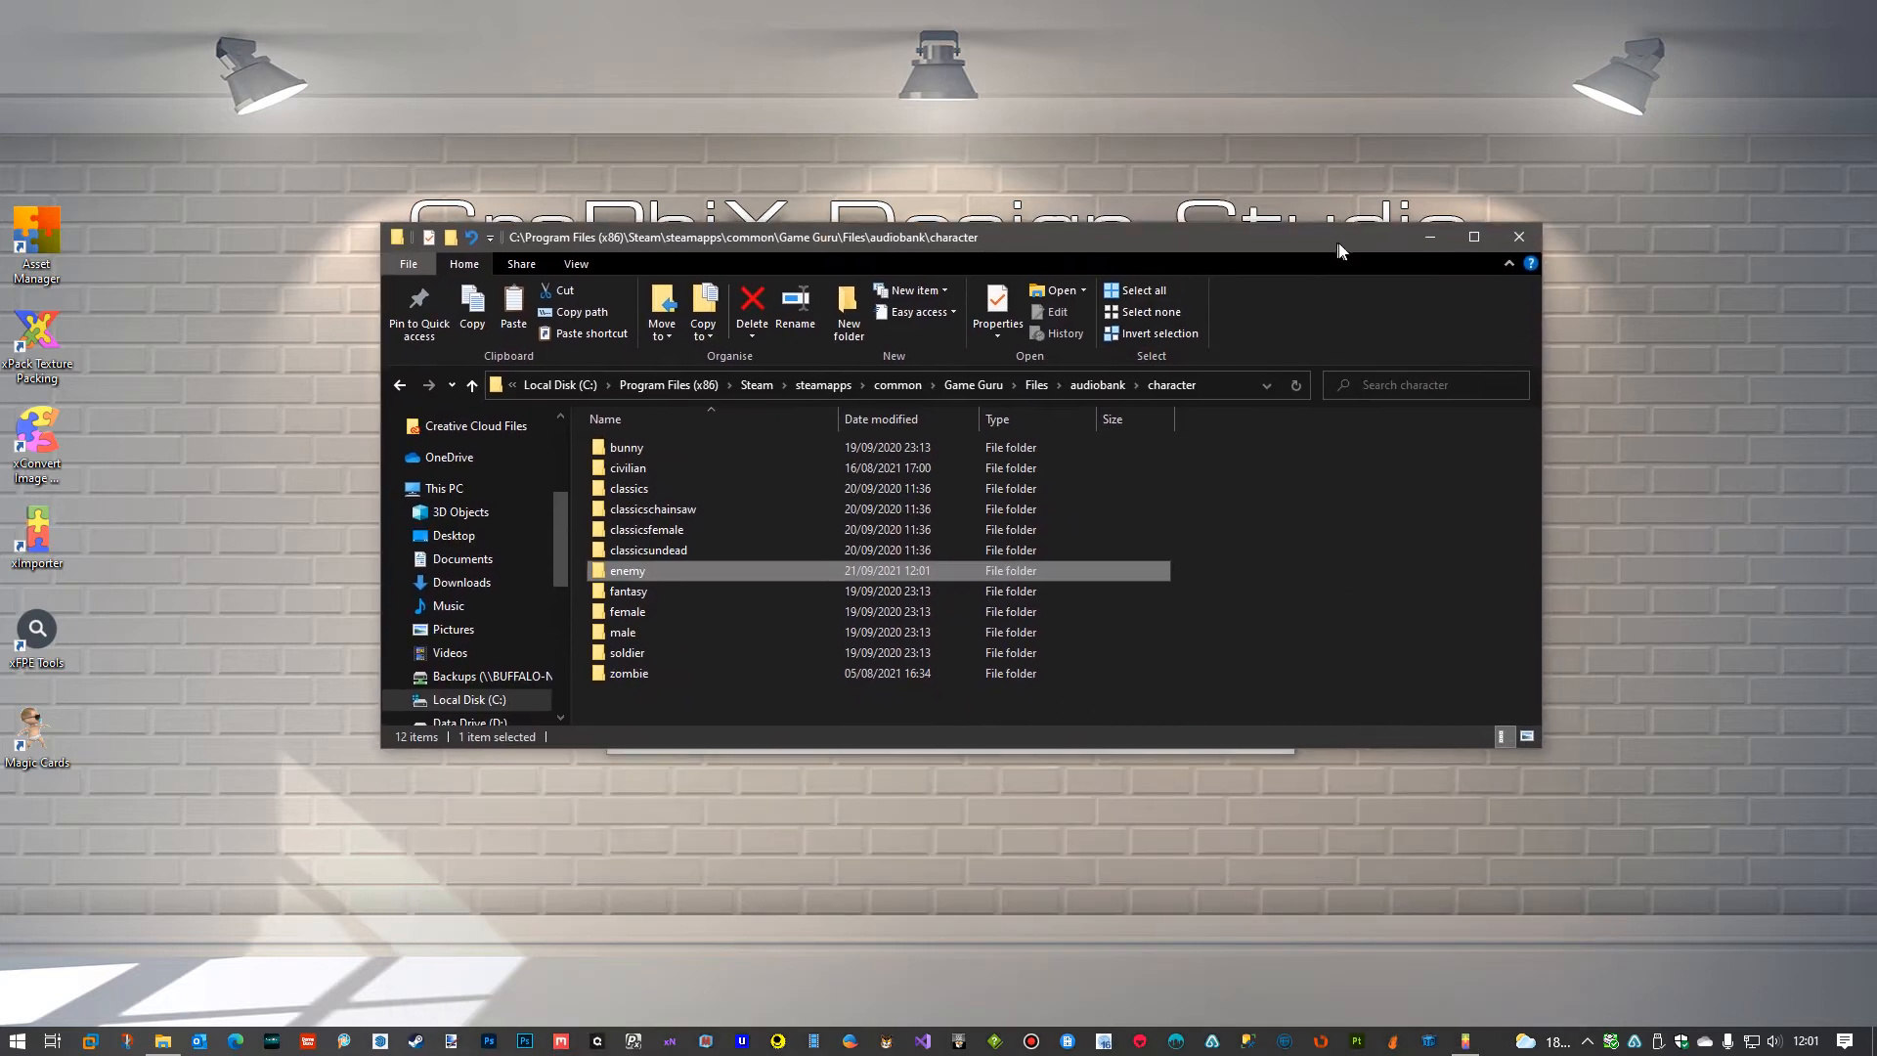
{"action": "left_click", "coordinate": [1514, 242]}
{"action": "left_click", "coordinate": [1052, 423]}
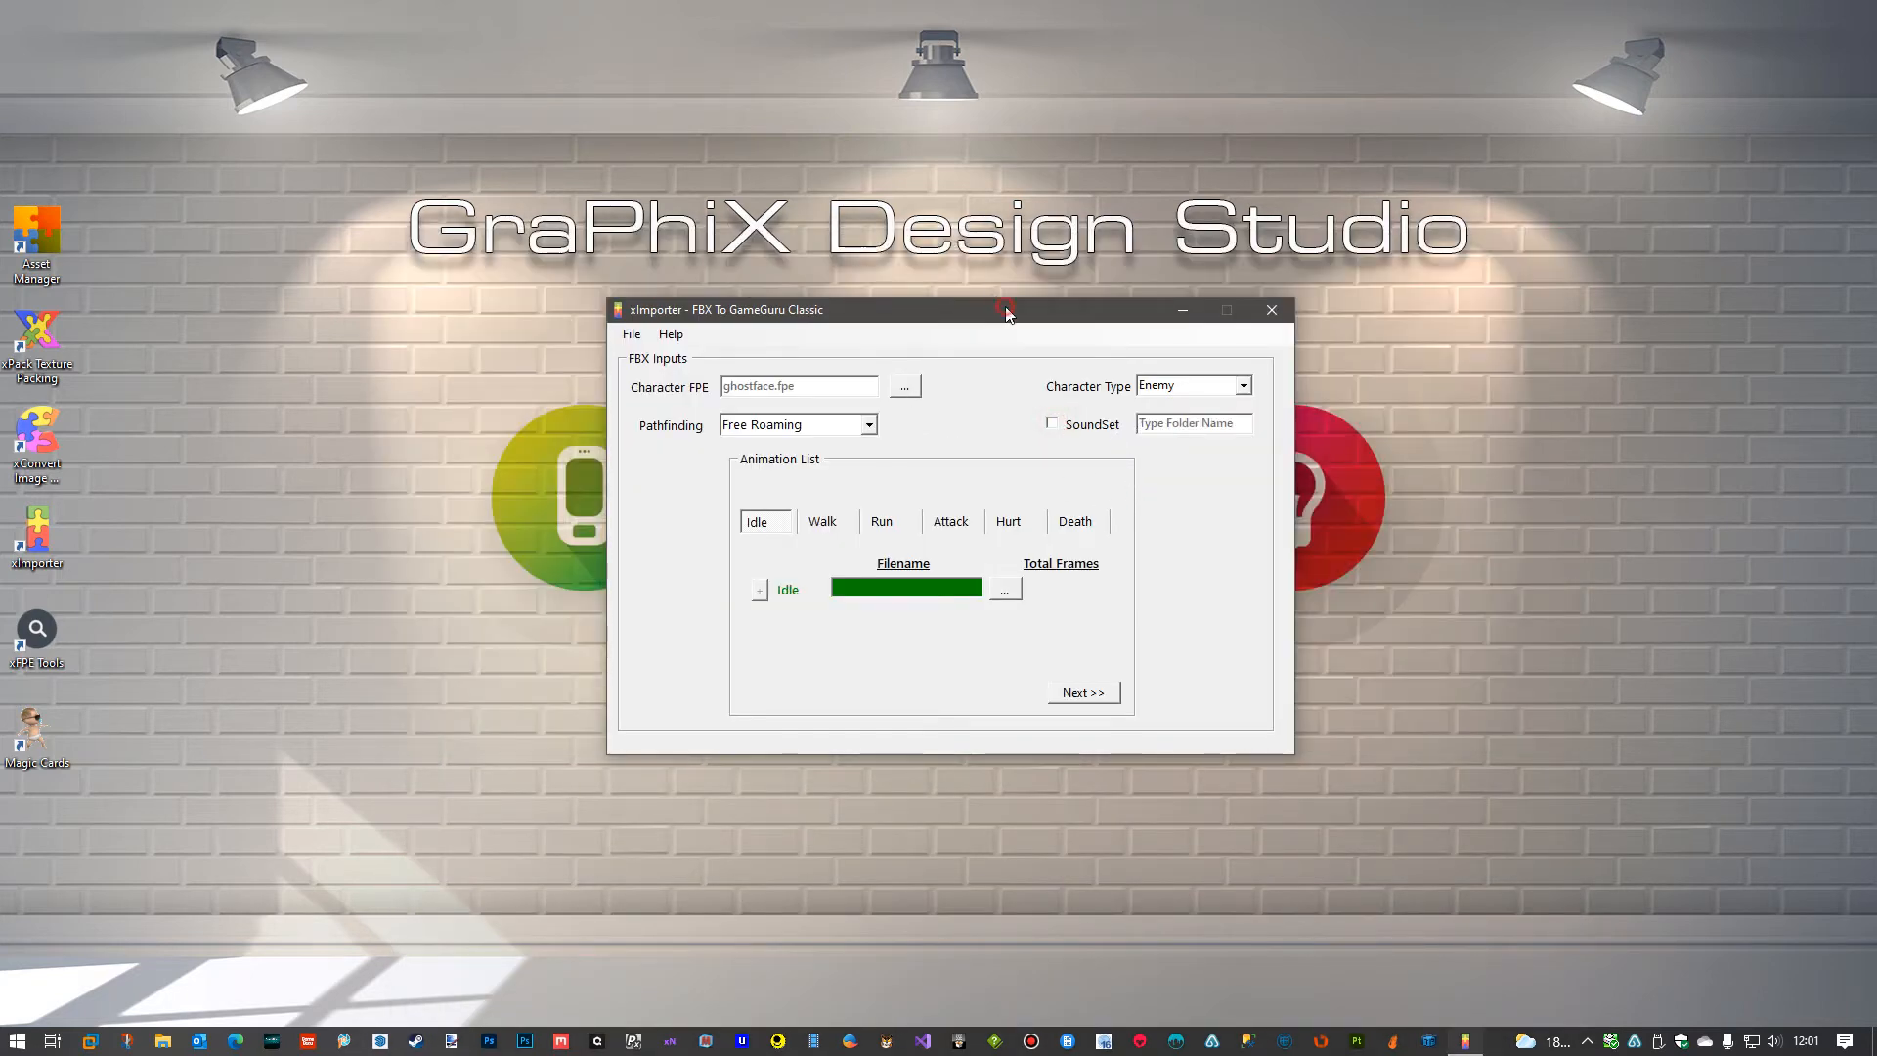
{"action": "left_click_drag", "start_coordinate": [1007, 311], "coordinate": [963, 225]}
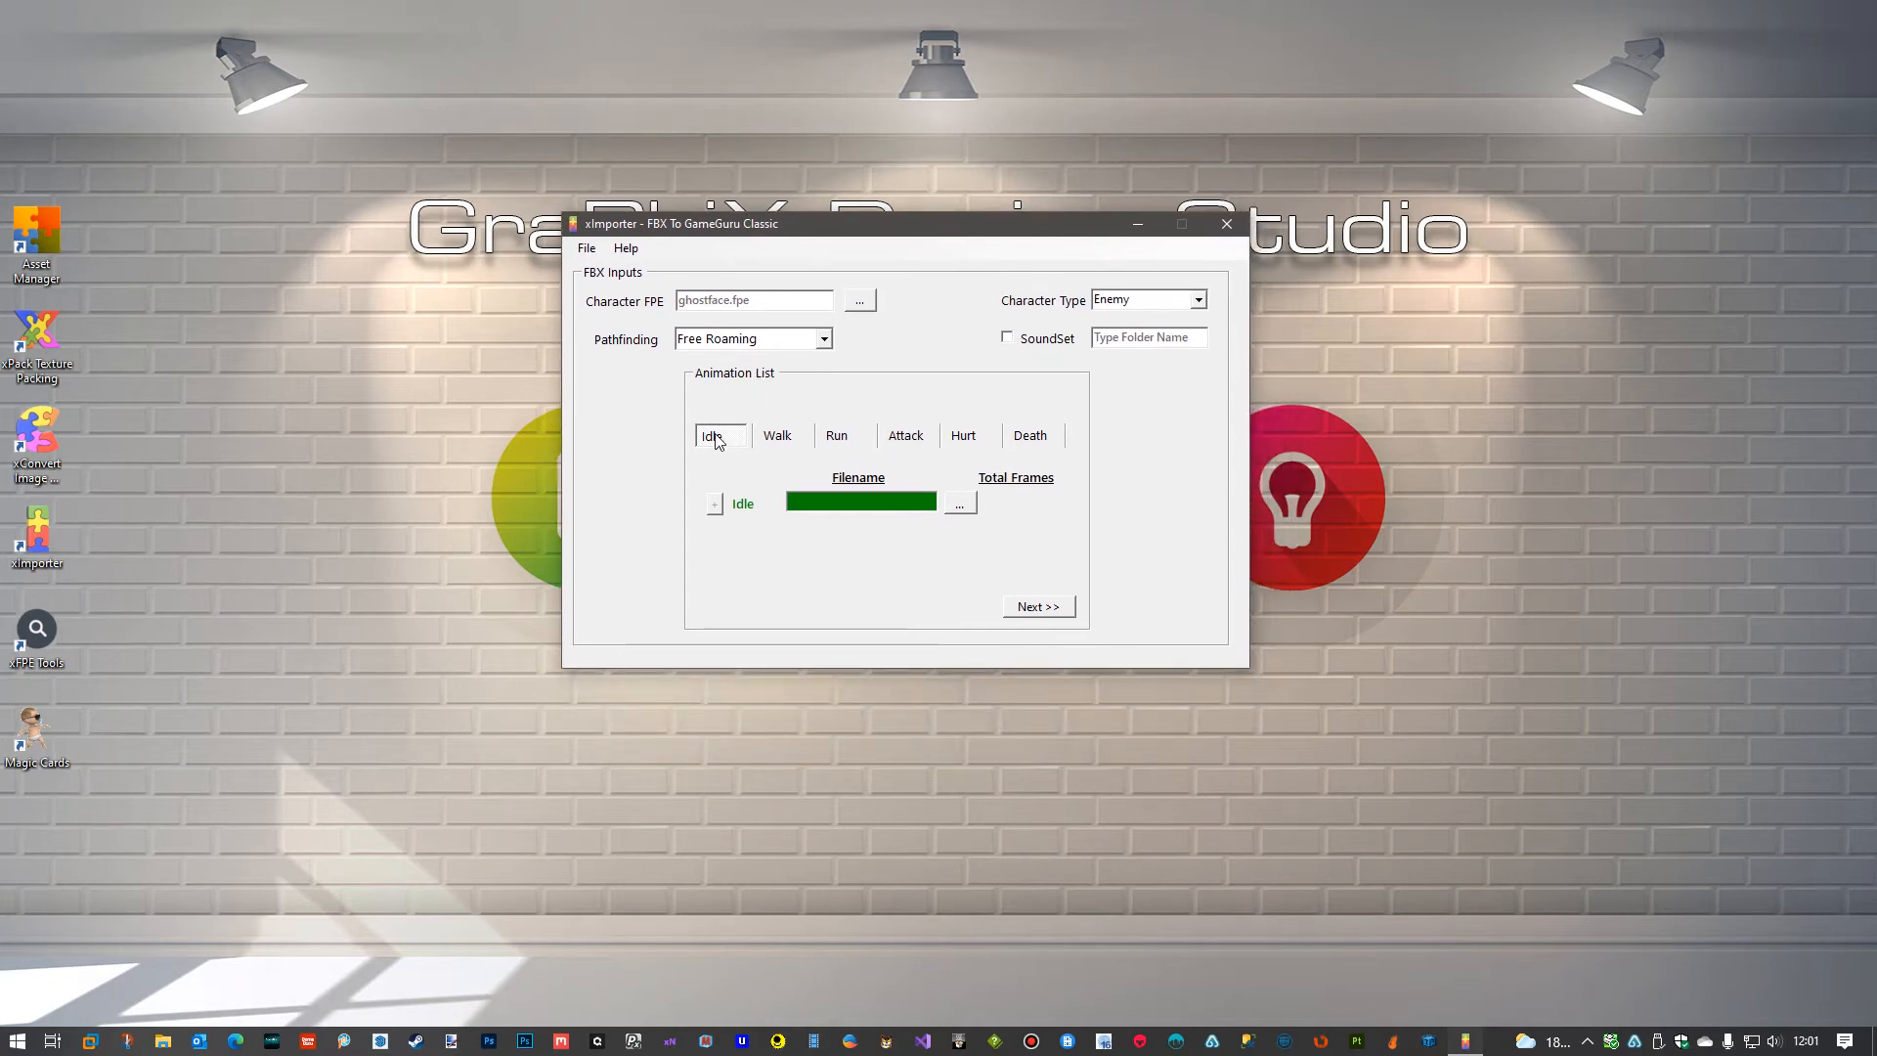
Assign ghostface.dbo from the GF_Multi folder as the Idle animation and set its total frames to 263.
{"action": "left_click", "coordinate": [961, 504]}
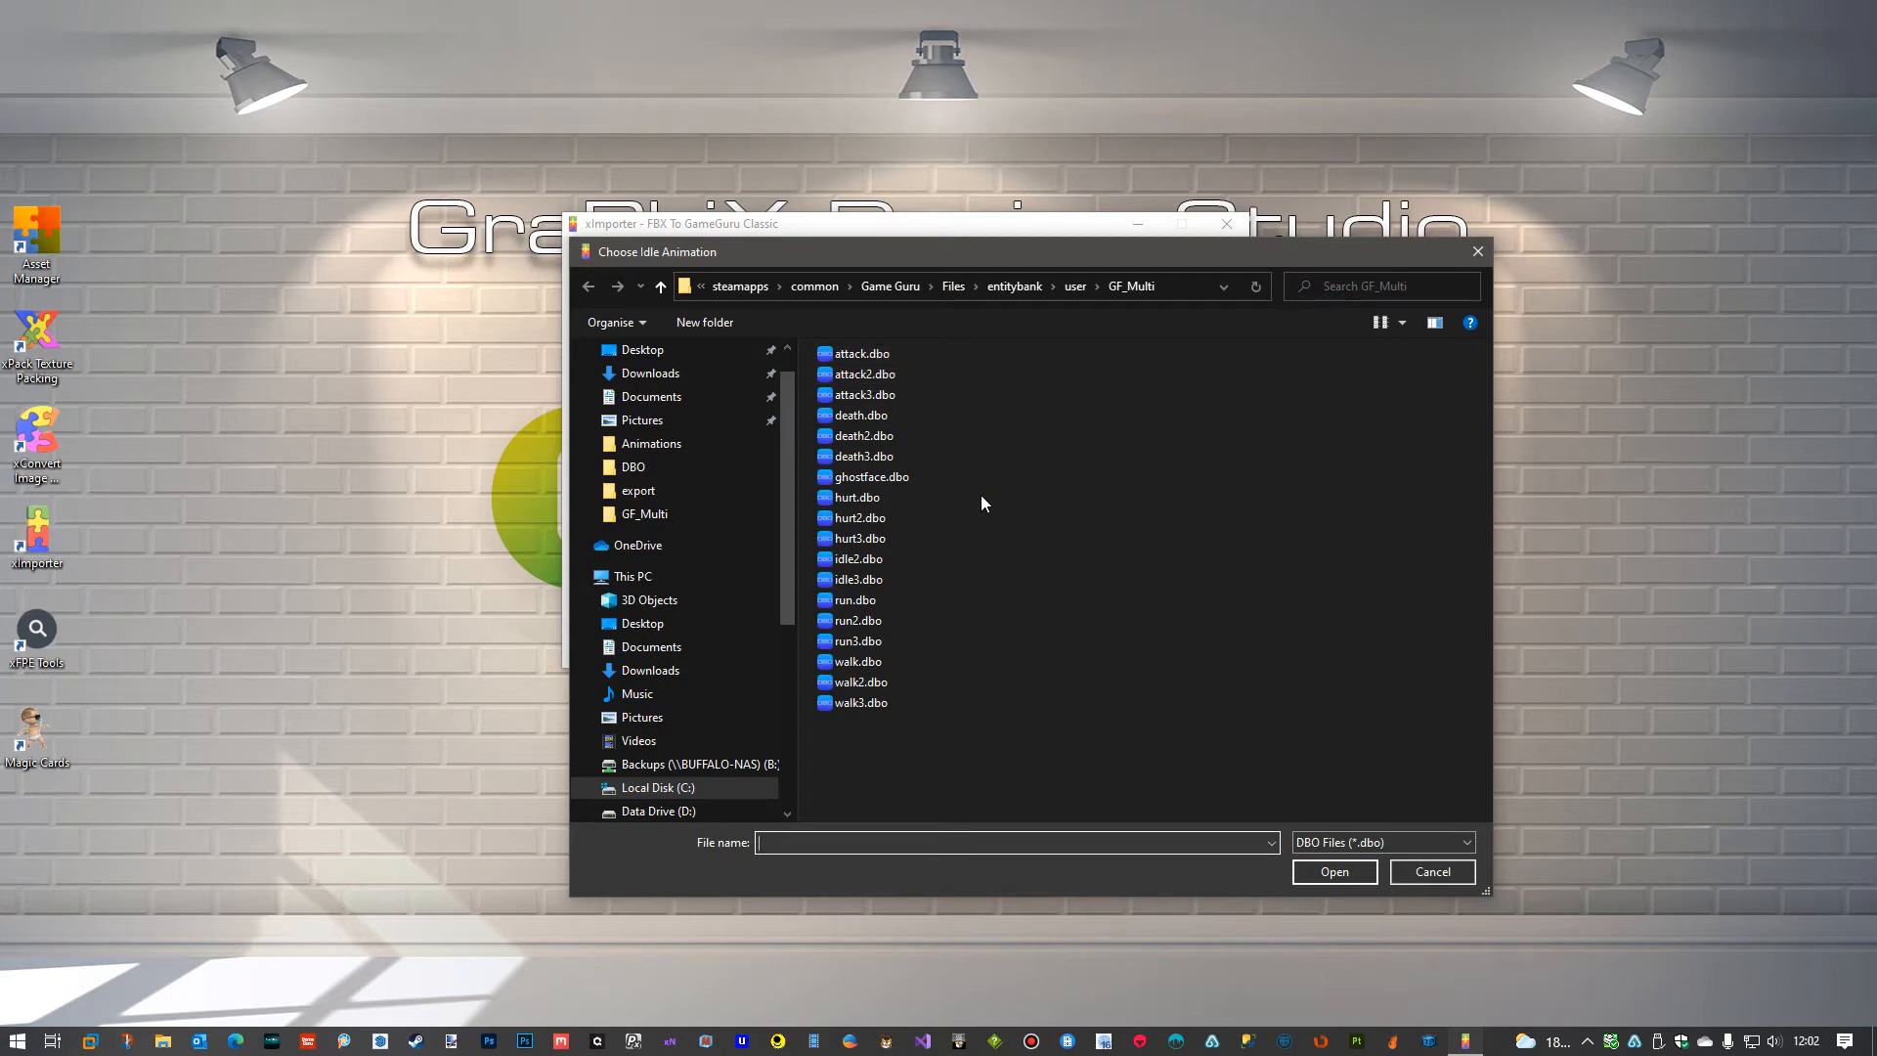
{"action": "left_click_drag", "start_coordinate": [1114, 261], "coordinate": [1188, 581]}
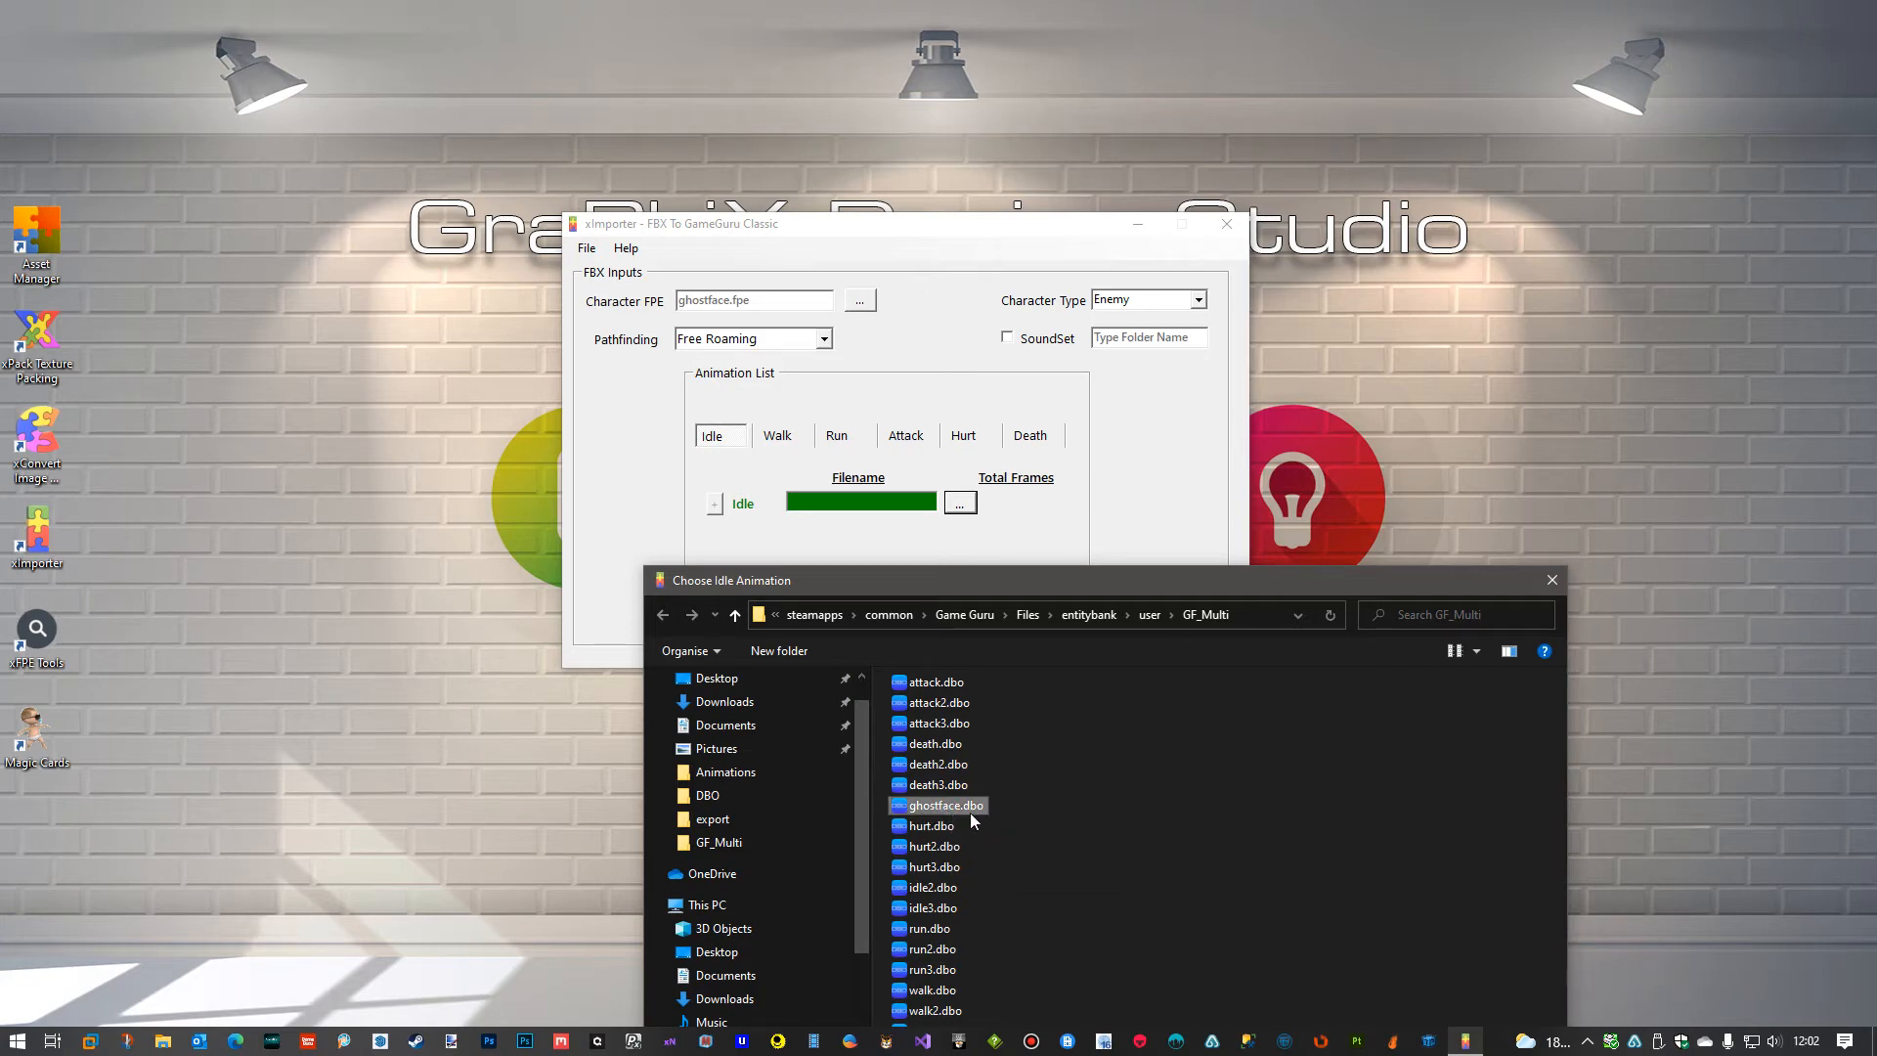
{"action": "left_click_drag", "start_coordinate": [1286, 578], "coordinate": [1275, 176]}
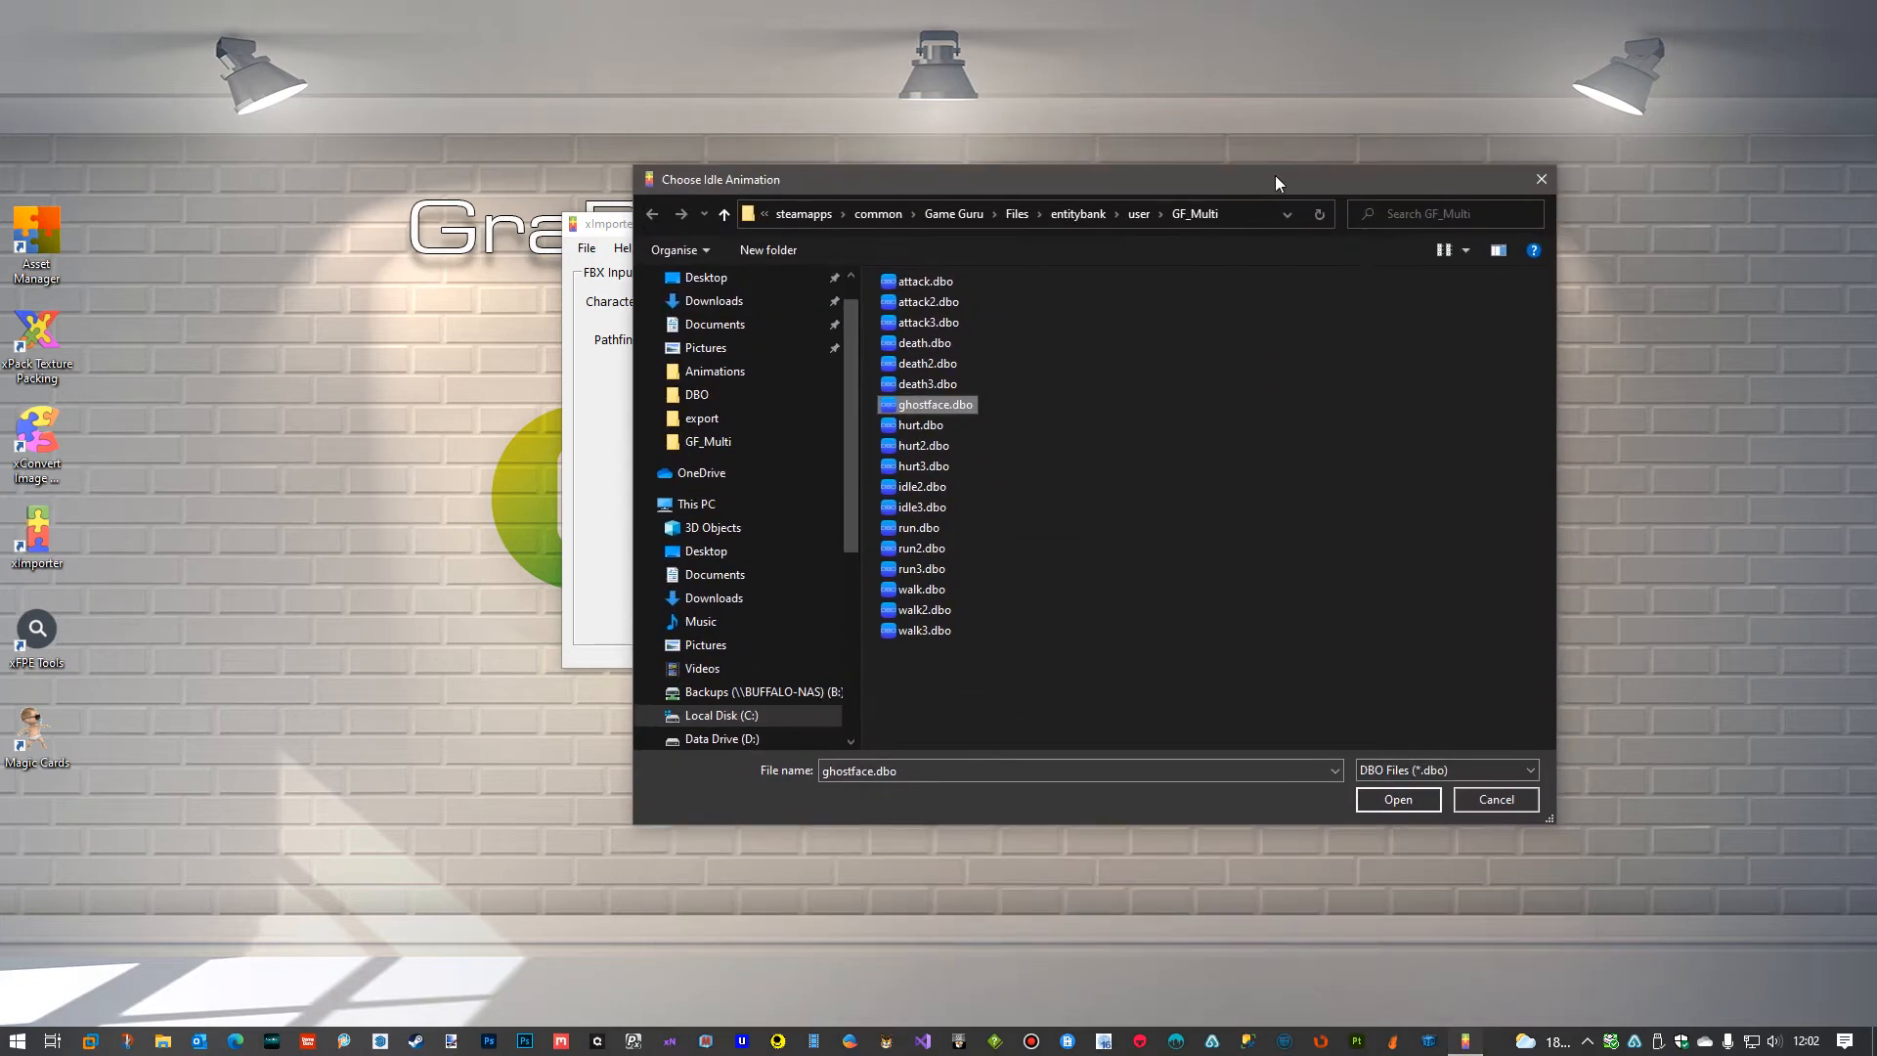
{"action": "left_click", "coordinate": [1397, 799]}
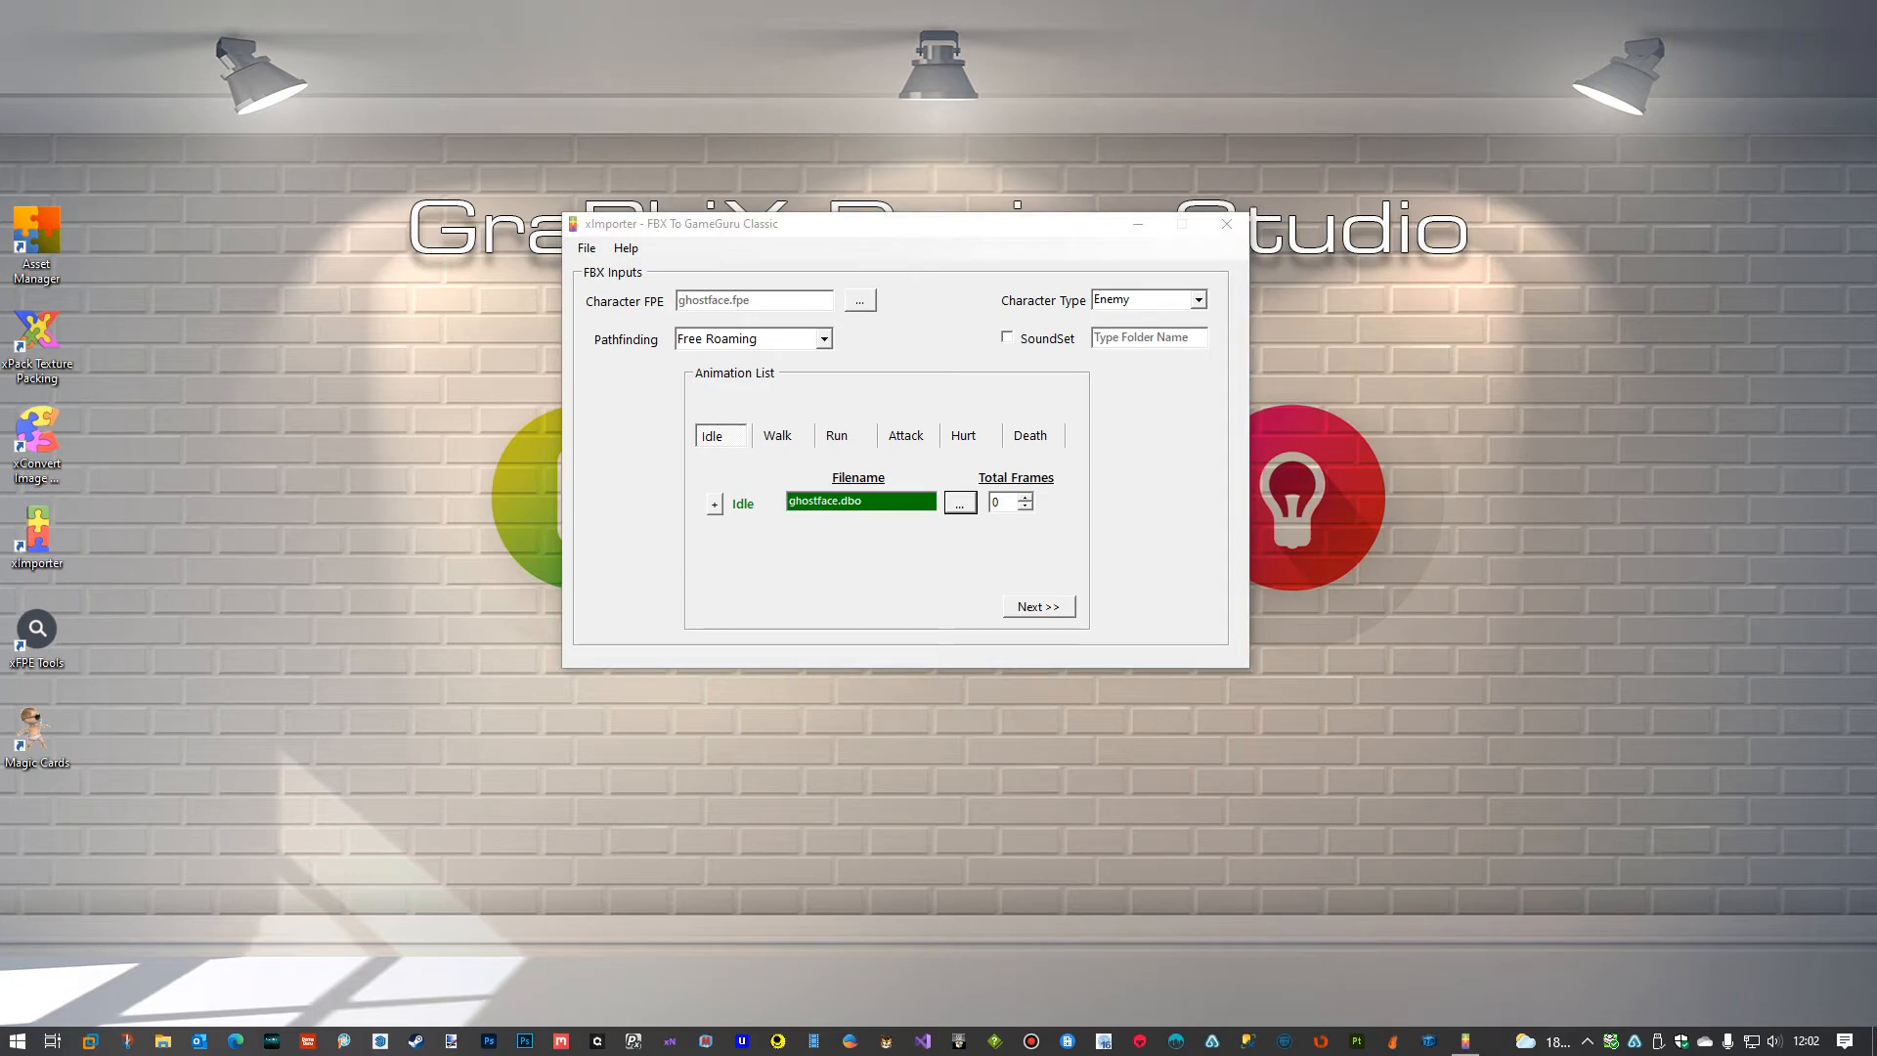
{"action": "left_click_drag", "start_coordinate": [1876, 180], "coordinate": [1606, 169]}
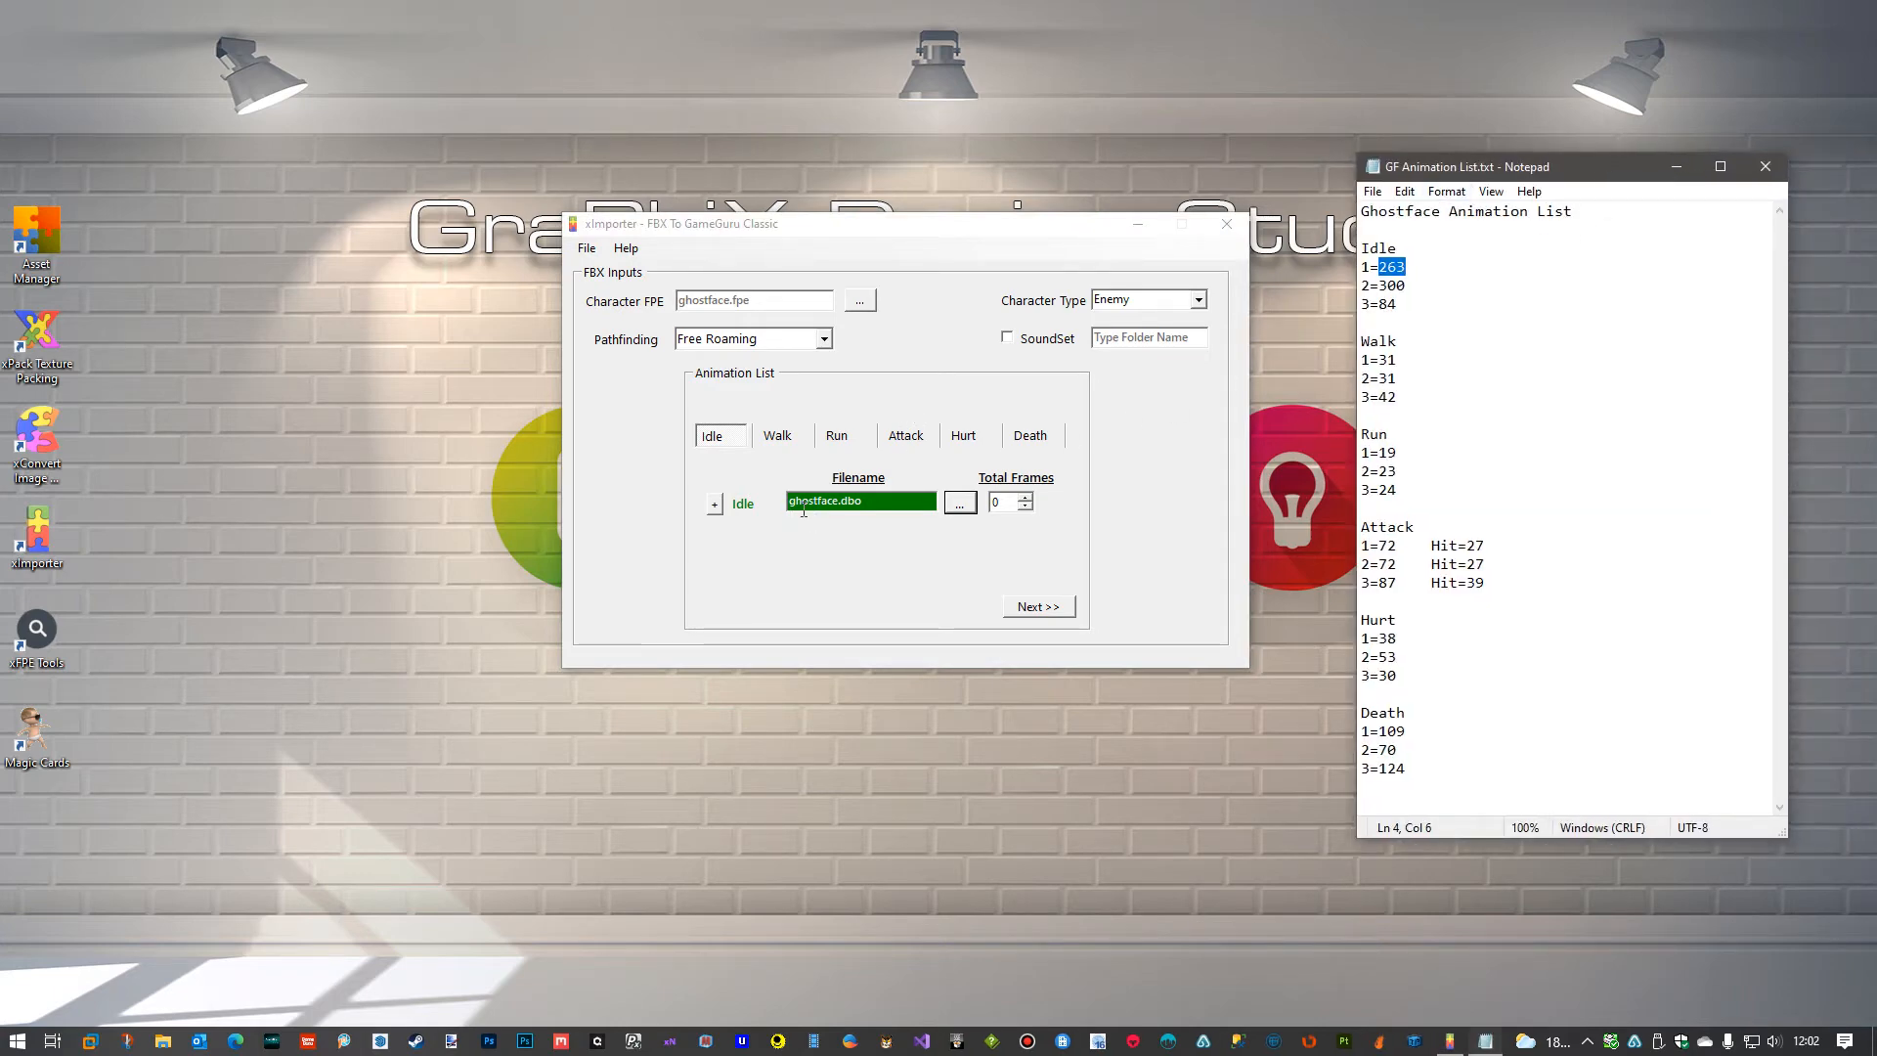
{"action": "double_click", "coordinate": [1009, 502]}
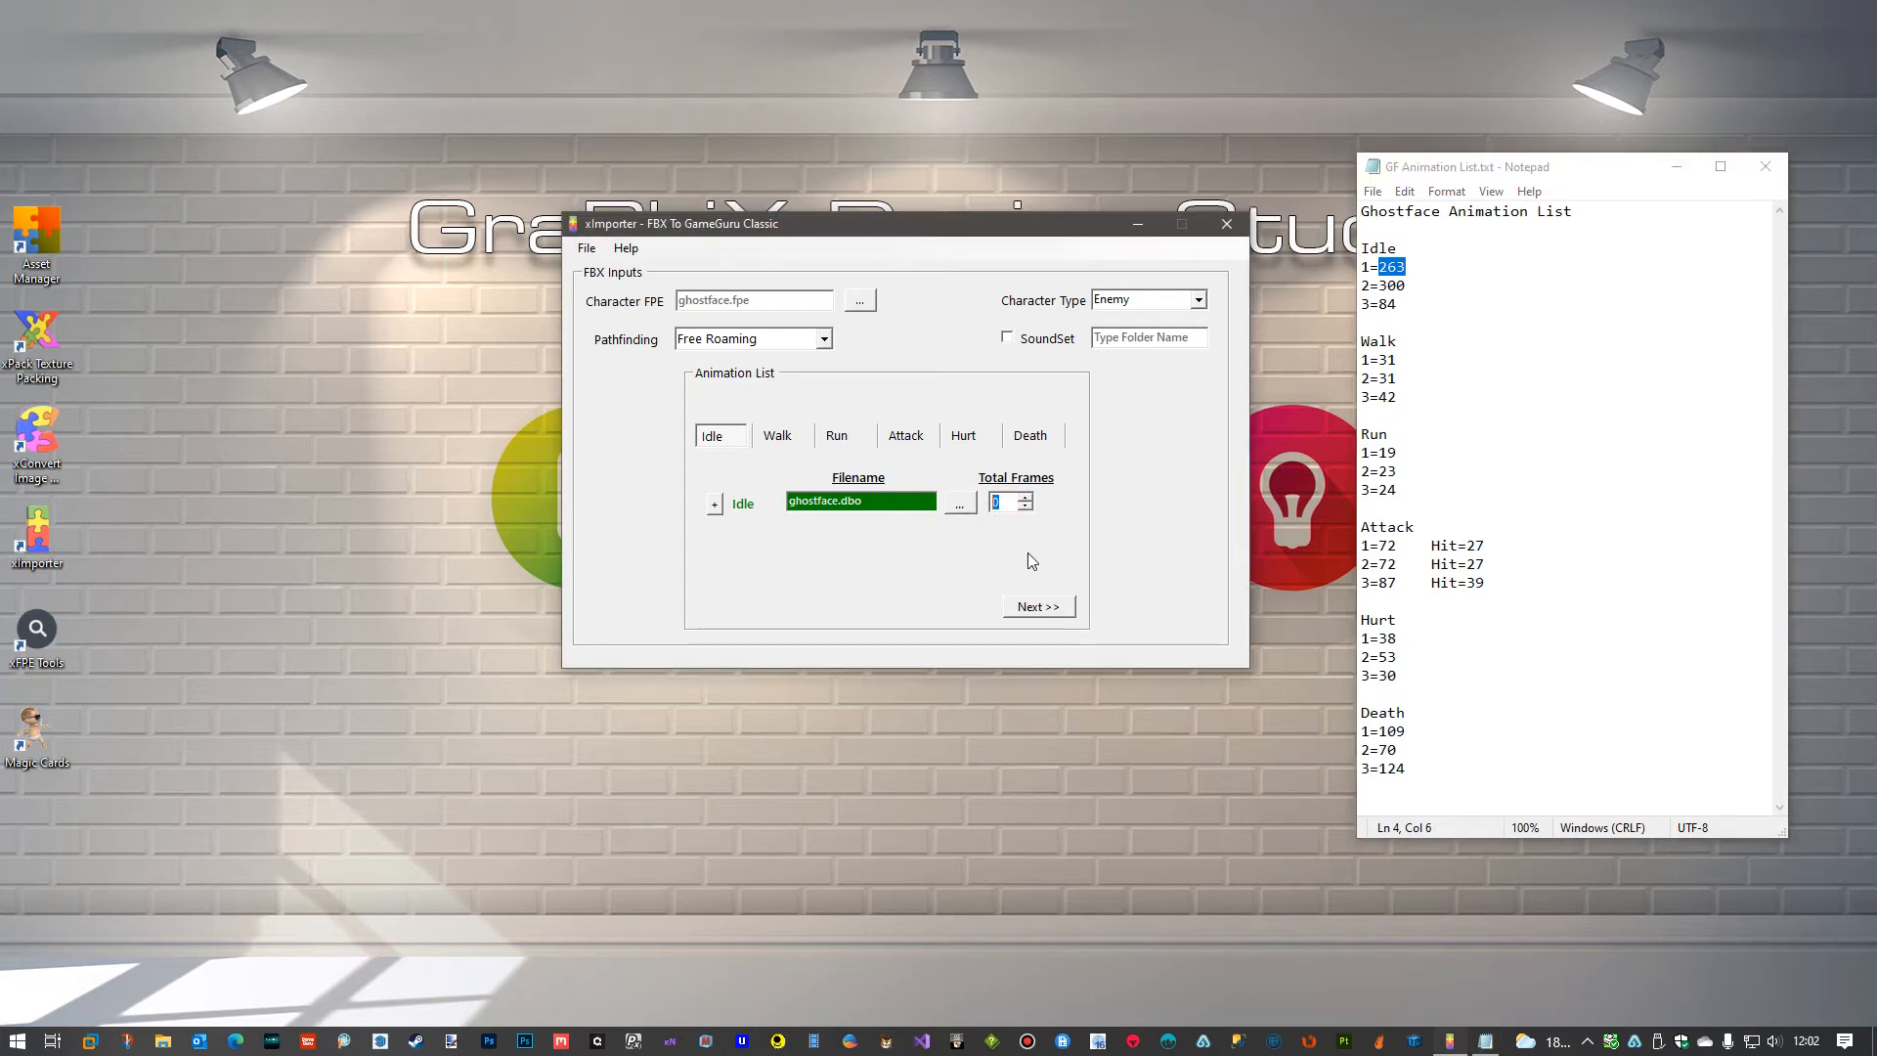
{"action": "type", "text": "263"}
Try out a second idle animation using idle2.dbo with 300 total frames, and remove that entry from the list.
{"action": "left_click", "coordinate": [714, 504]}
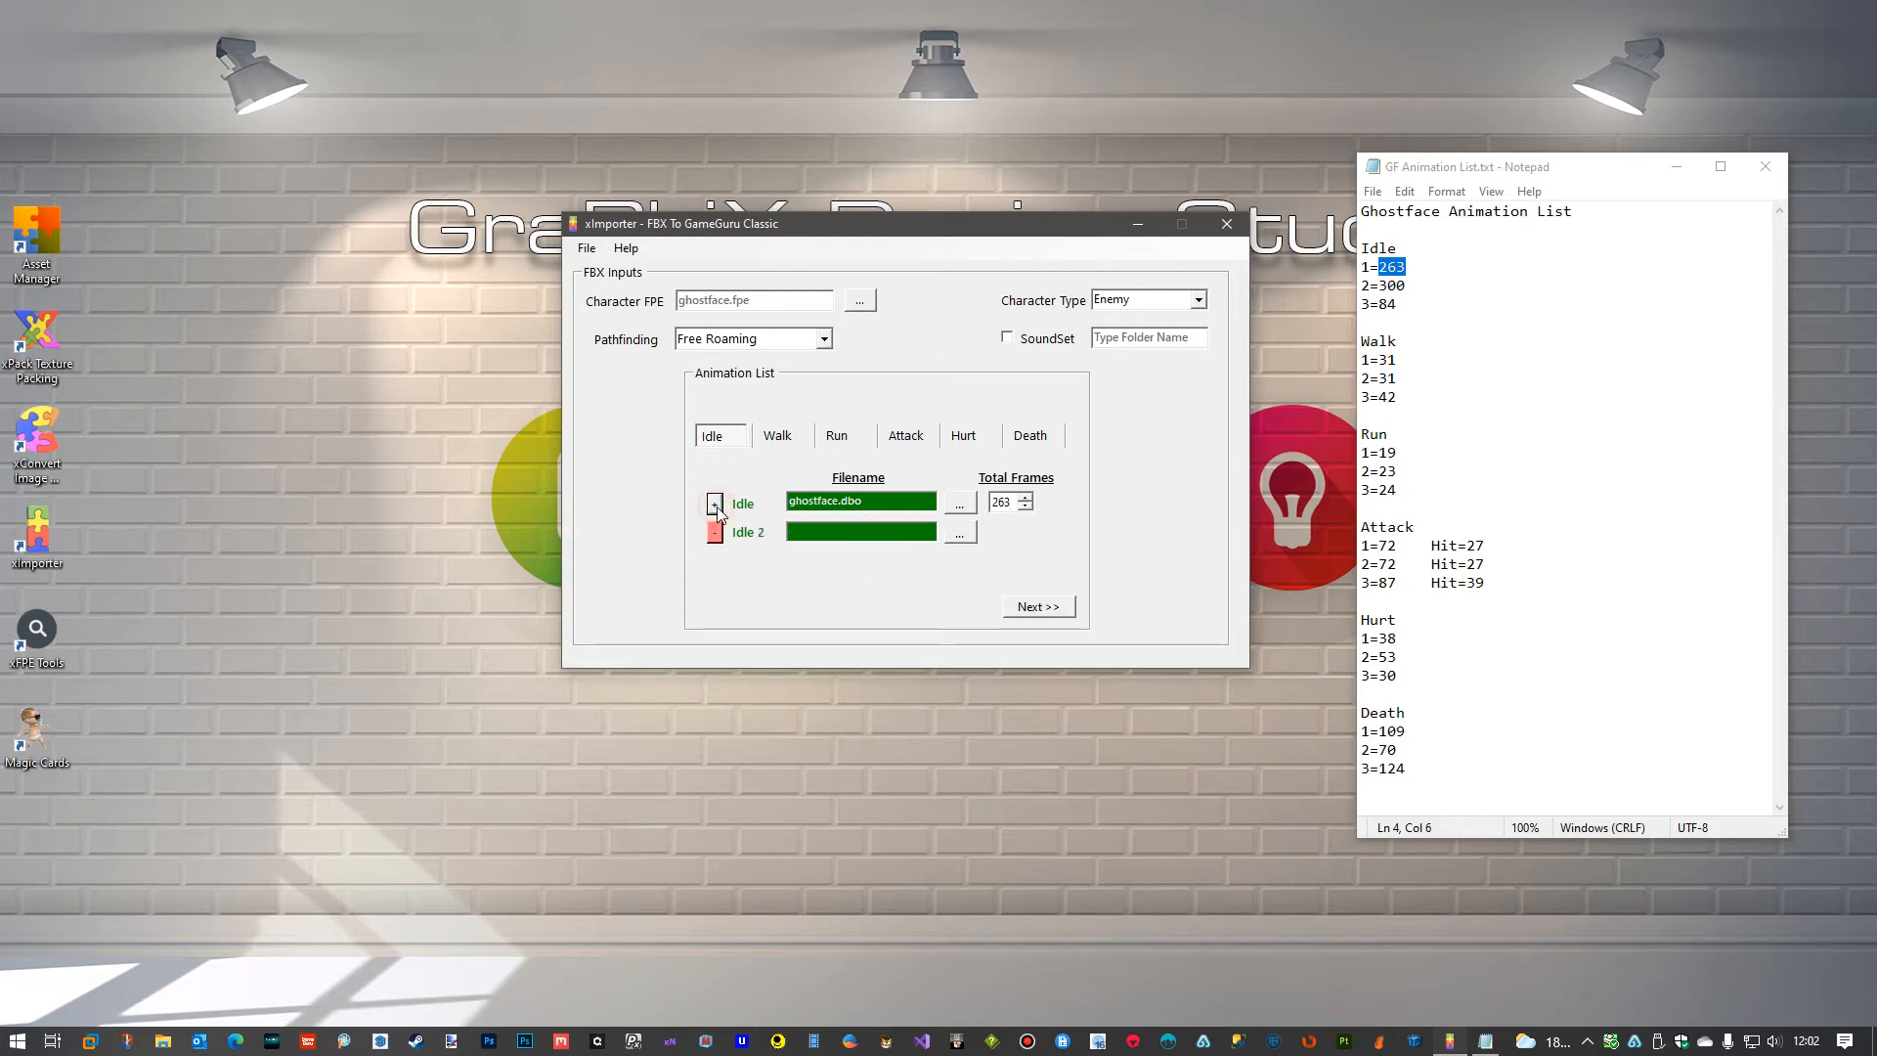
{"action": "left_click", "coordinate": [960, 536]}
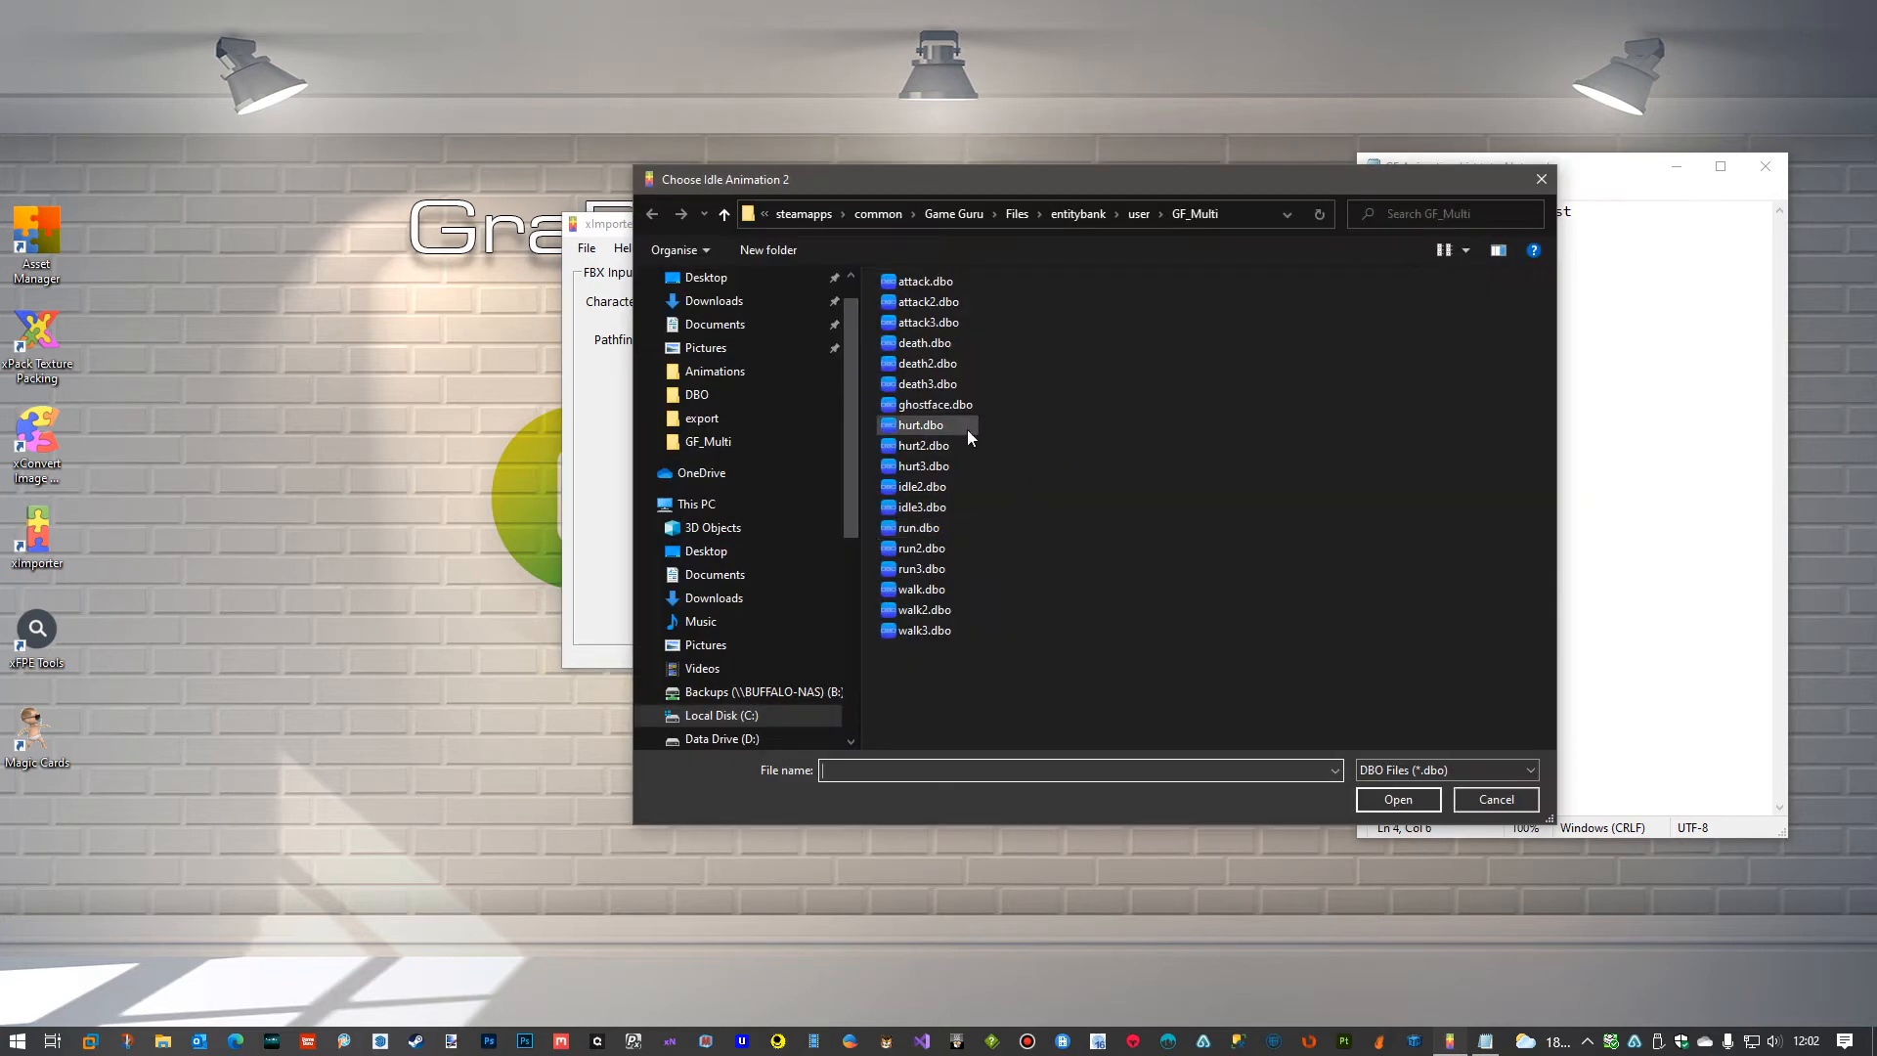
{"action": "left_click", "coordinate": [919, 487]}
{"action": "left_click", "coordinate": [1389, 800]}
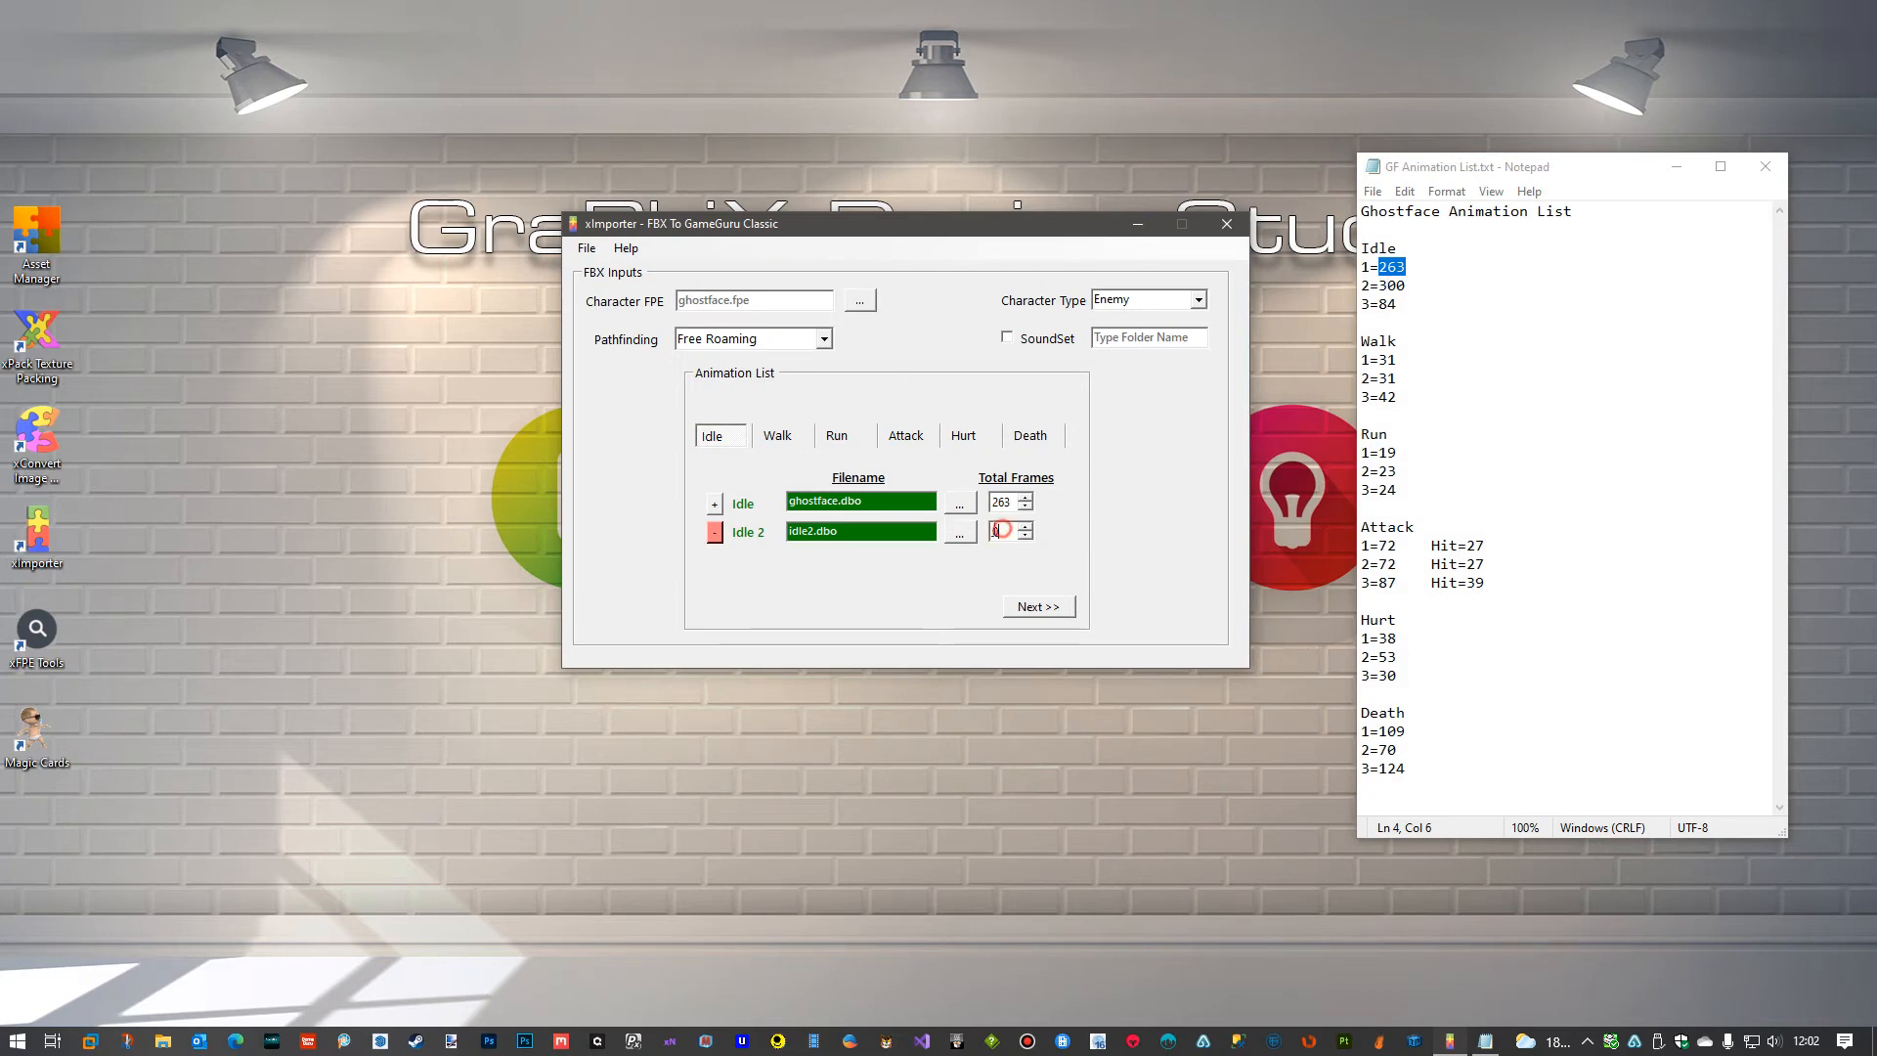
{"action": "double_click", "coordinate": [997, 531]}
{"action": "type", "text": "300"}
{"action": "left_click", "coordinate": [717, 533]}
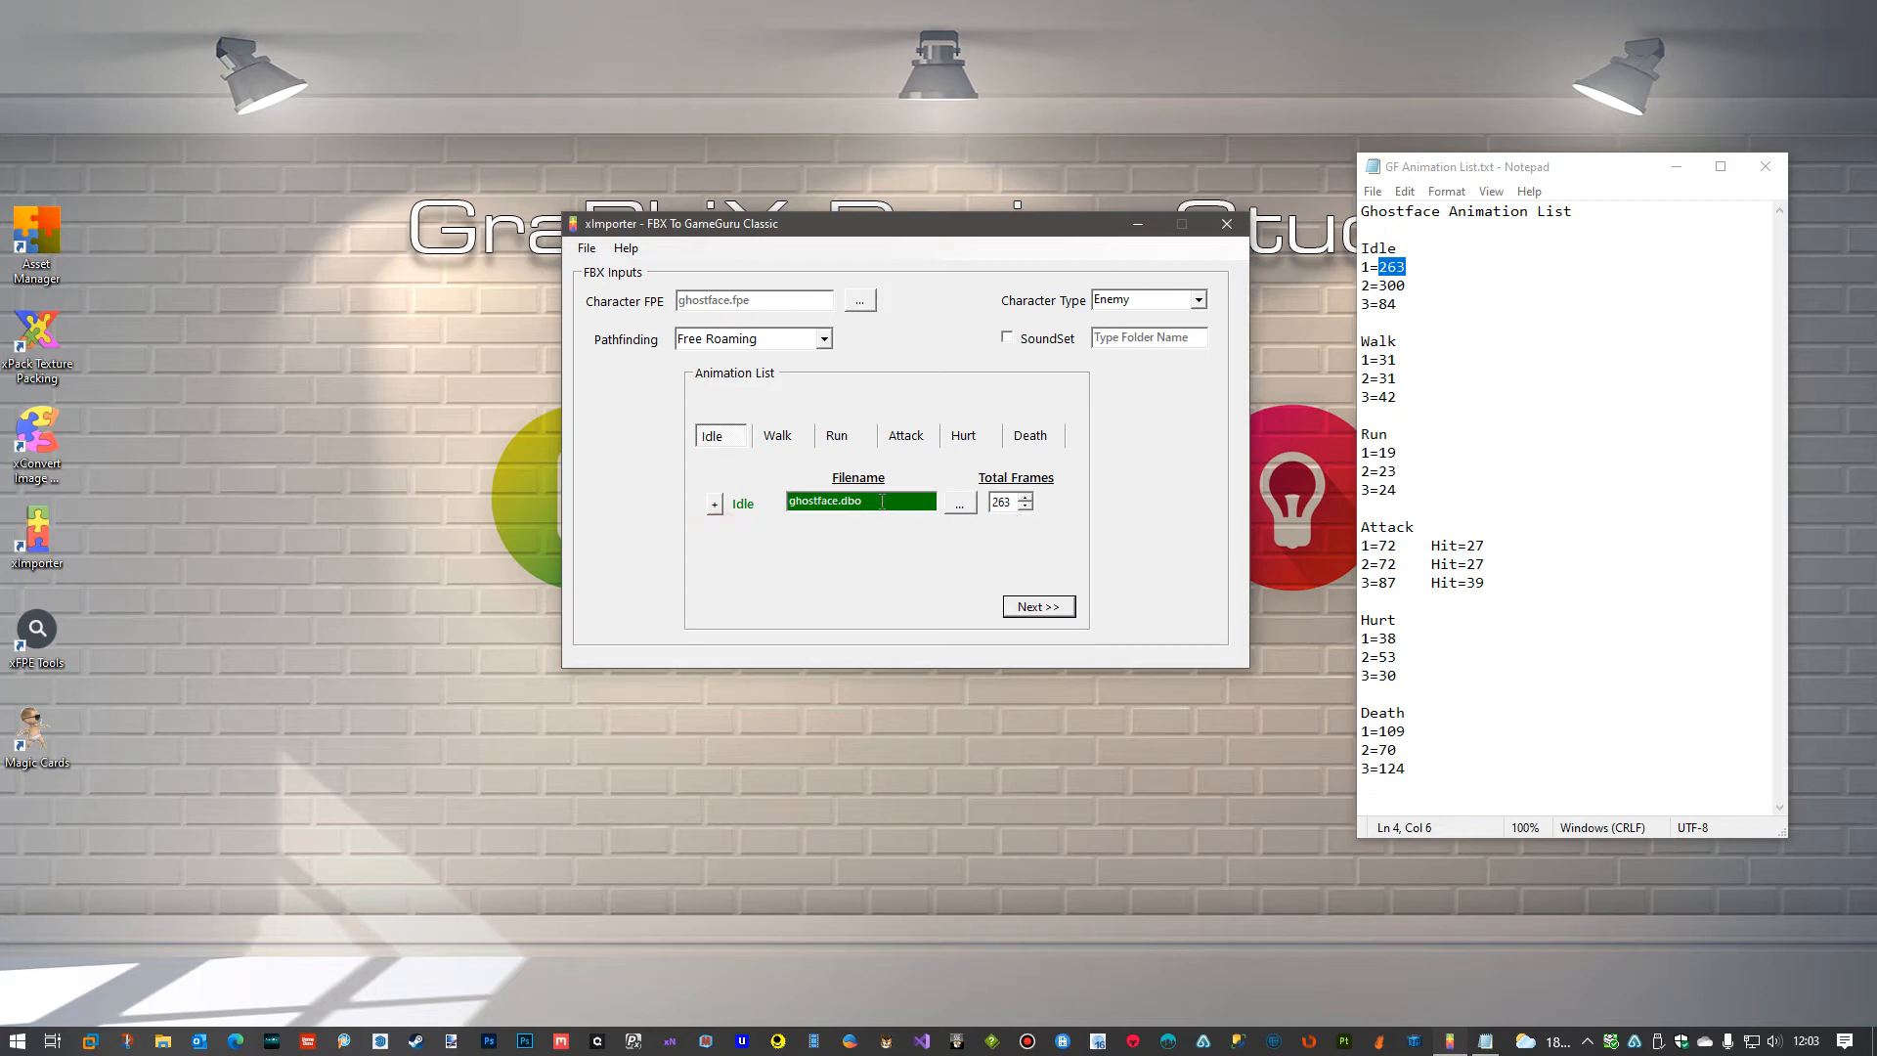
Add an Idle 2 animation using idle2.dbo and set its total frames to 300.
{"action": "left_click", "coordinate": [715, 504]}
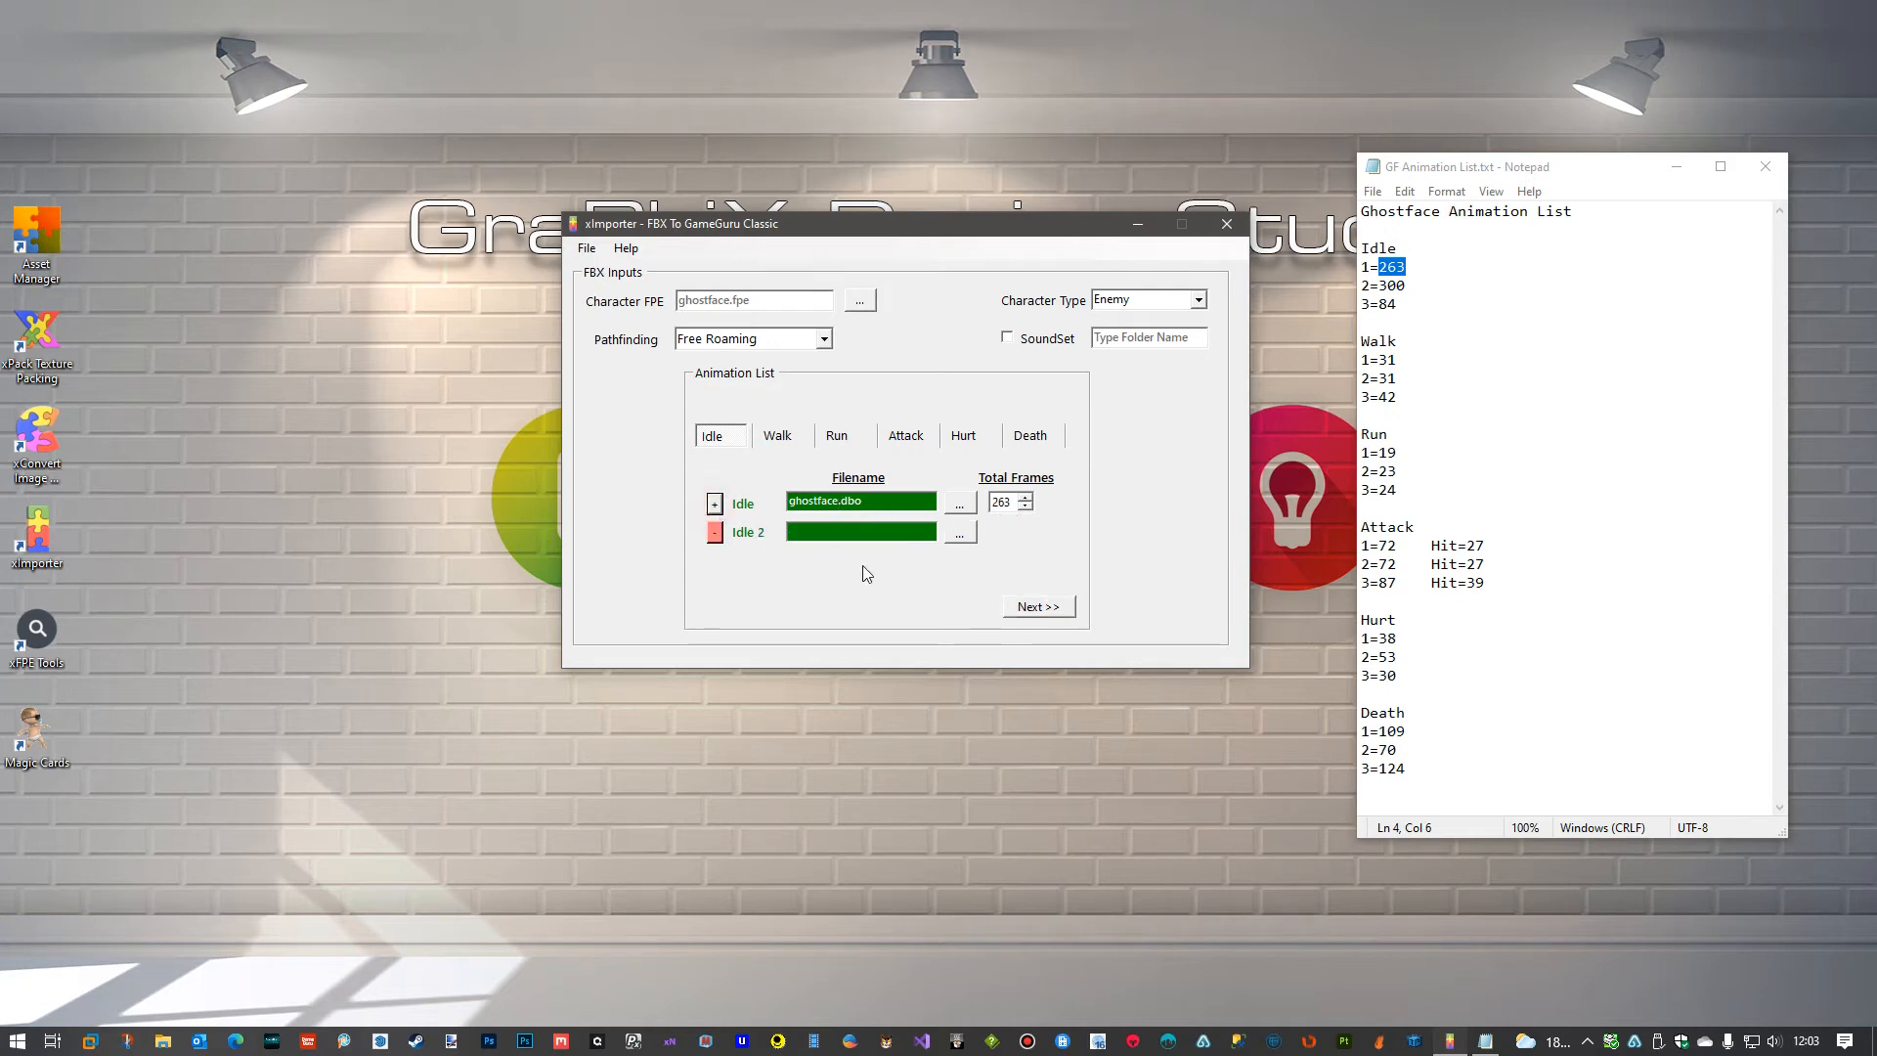
{"action": "left_click", "coordinate": [961, 535]}
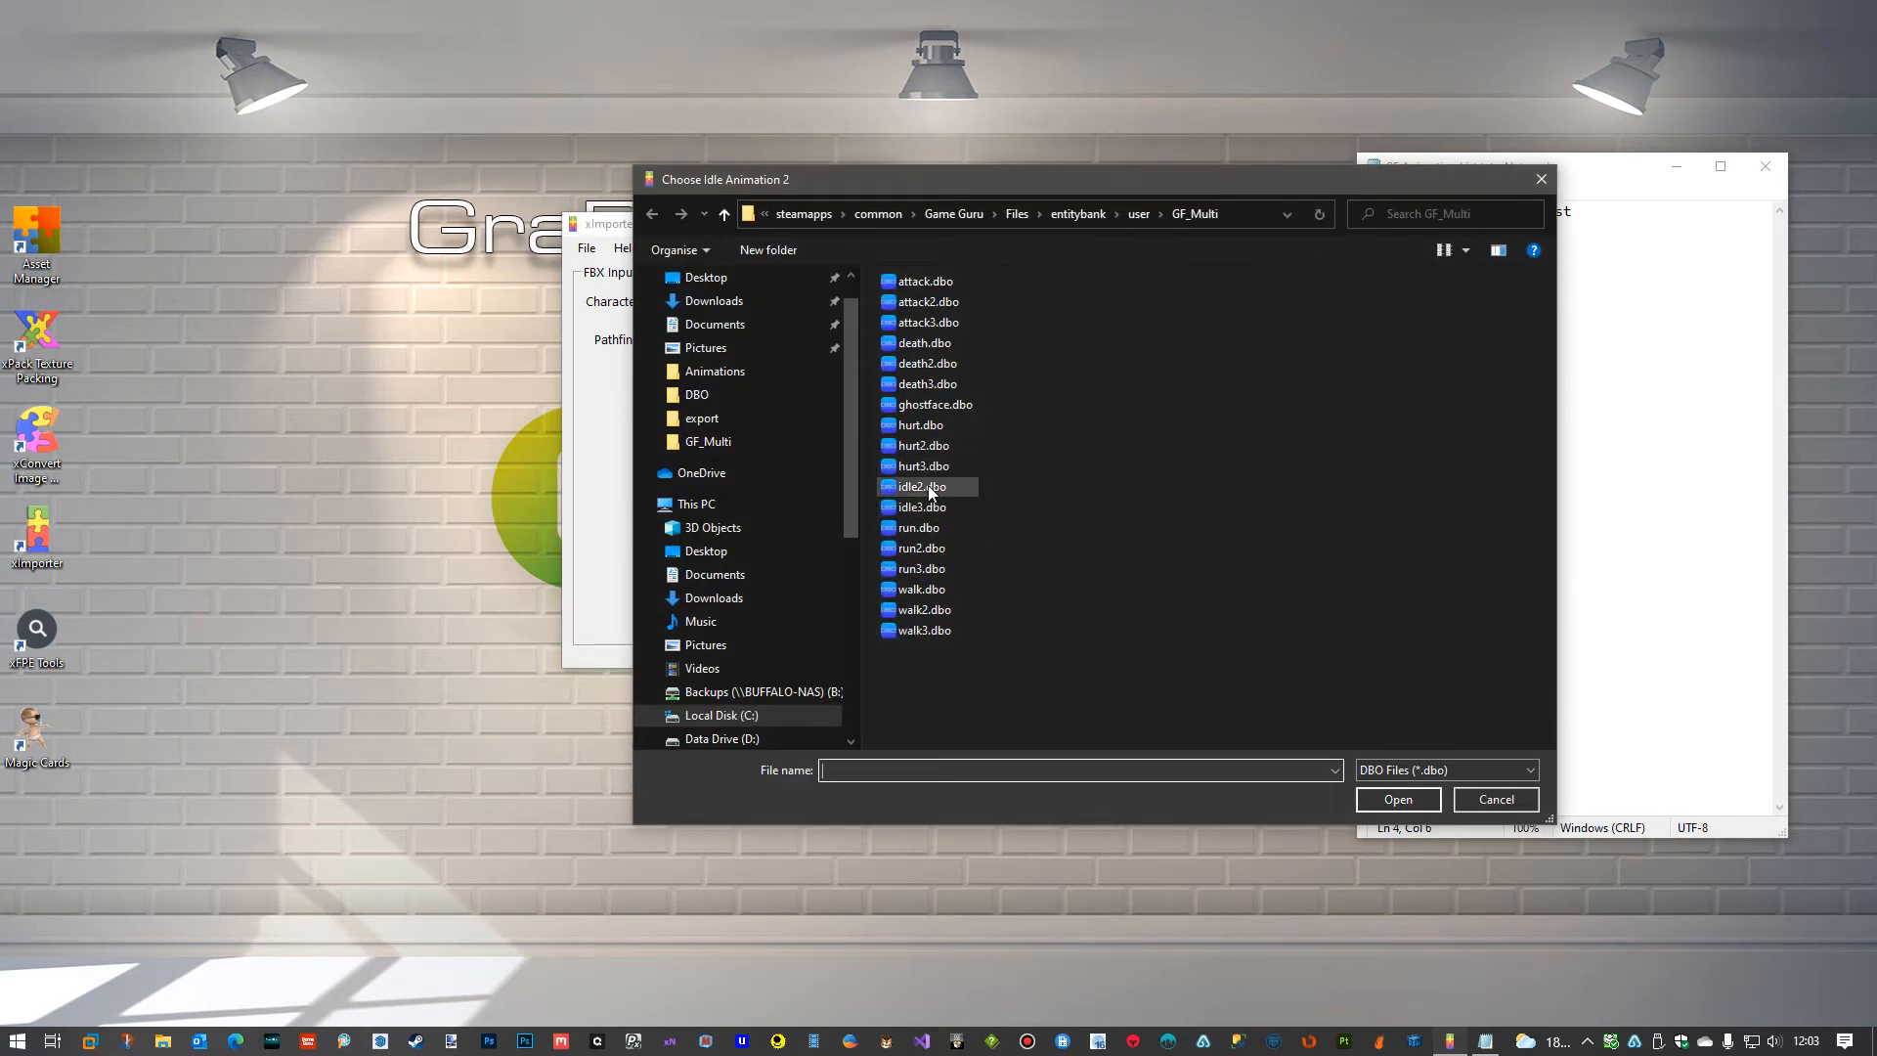
{"action": "left_click", "coordinate": [929, 486]}
{"action": "left_click", "coordinate": [1398, 798]}
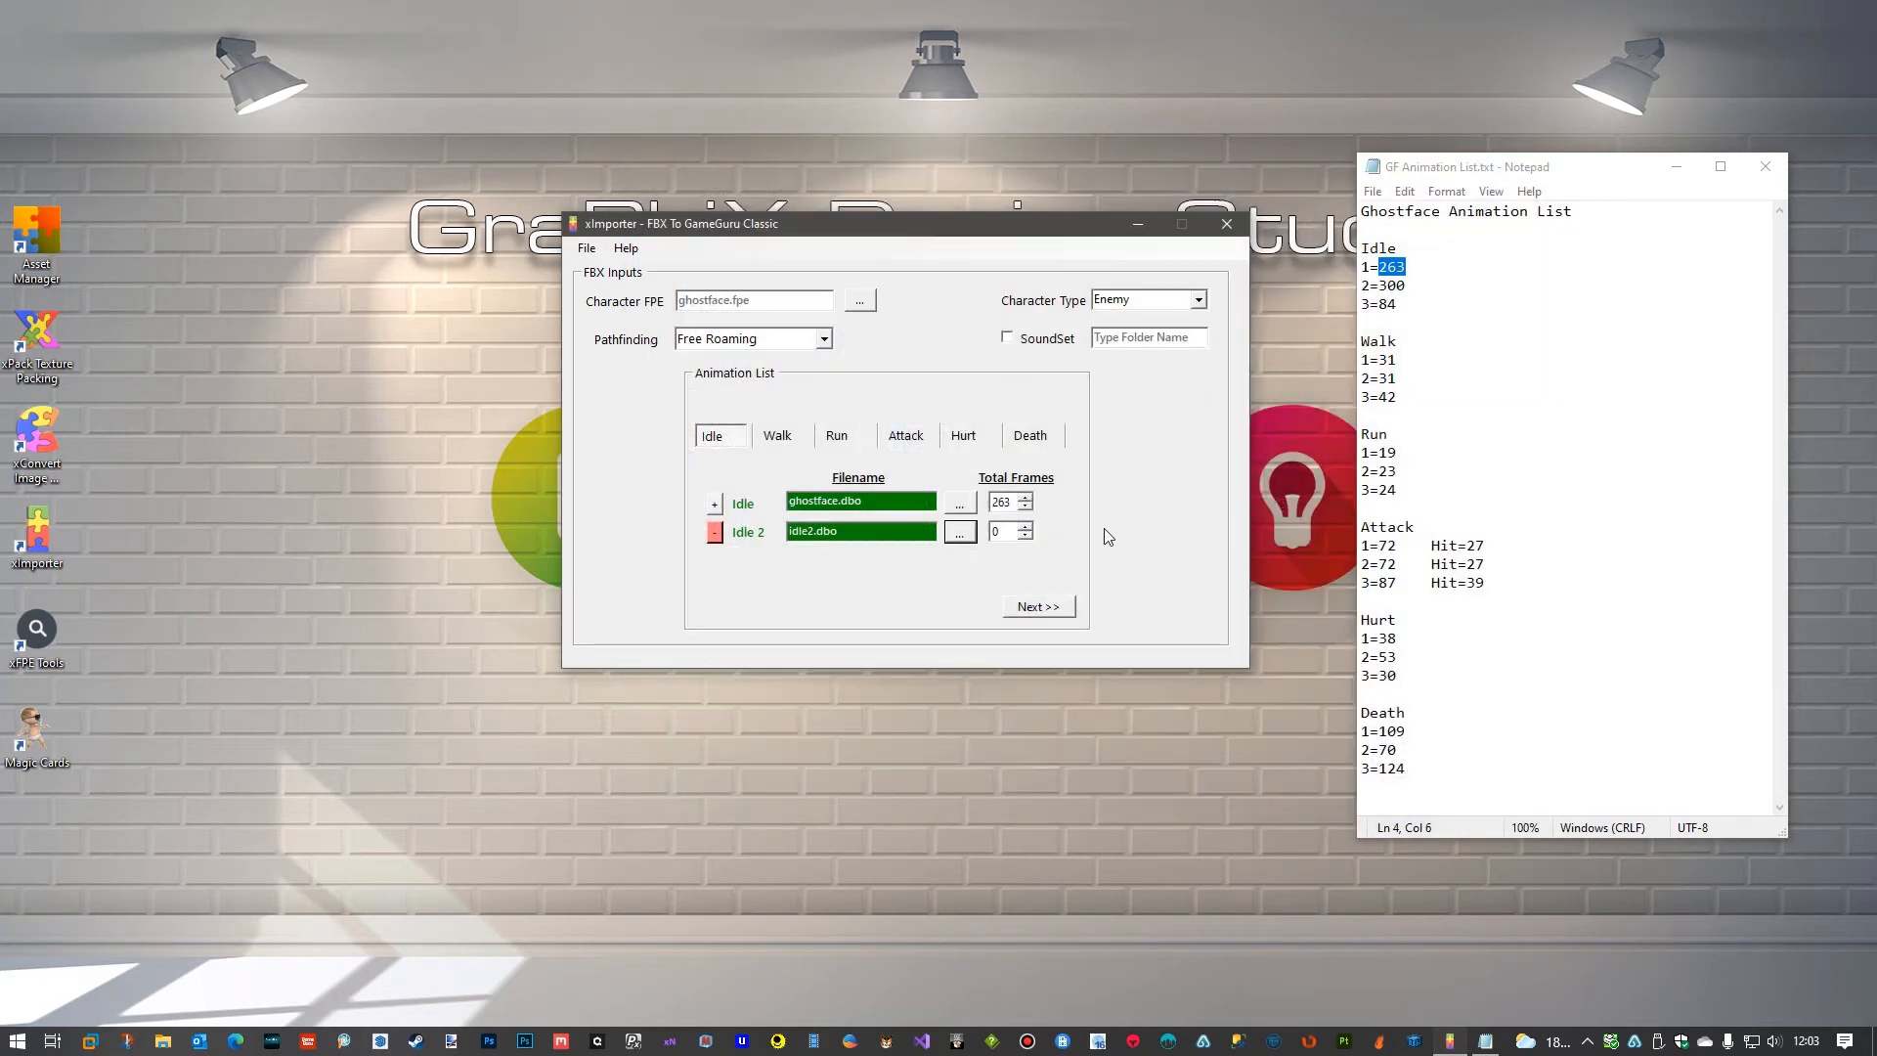
{"action": "double_click", "coordinate": [1009, 531]}
{"action": "type", "text": "300"}
Add an Idle 3 animation using idle3.dbo and set its total frames to 84.
{"action": "left_click", "coordinate": [715, 504]}
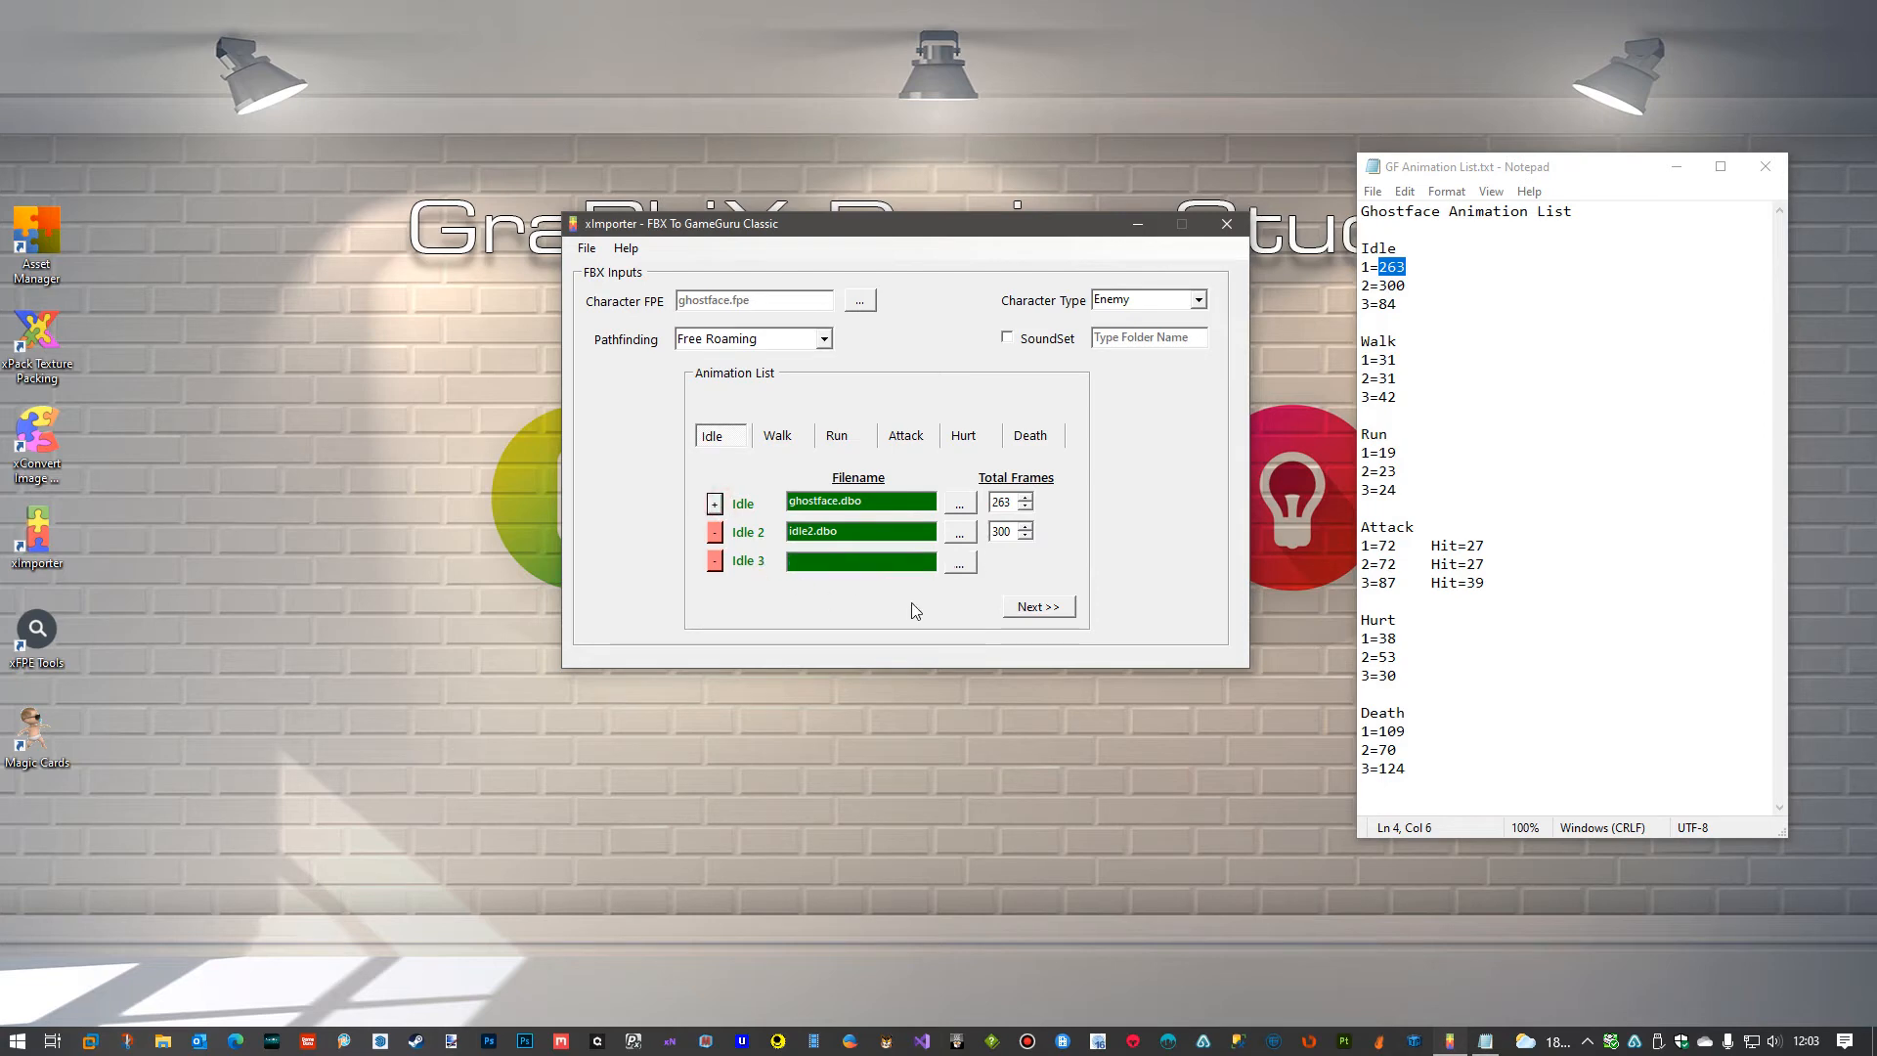
{"action": "left_click", "coordinate": [960, 565]}
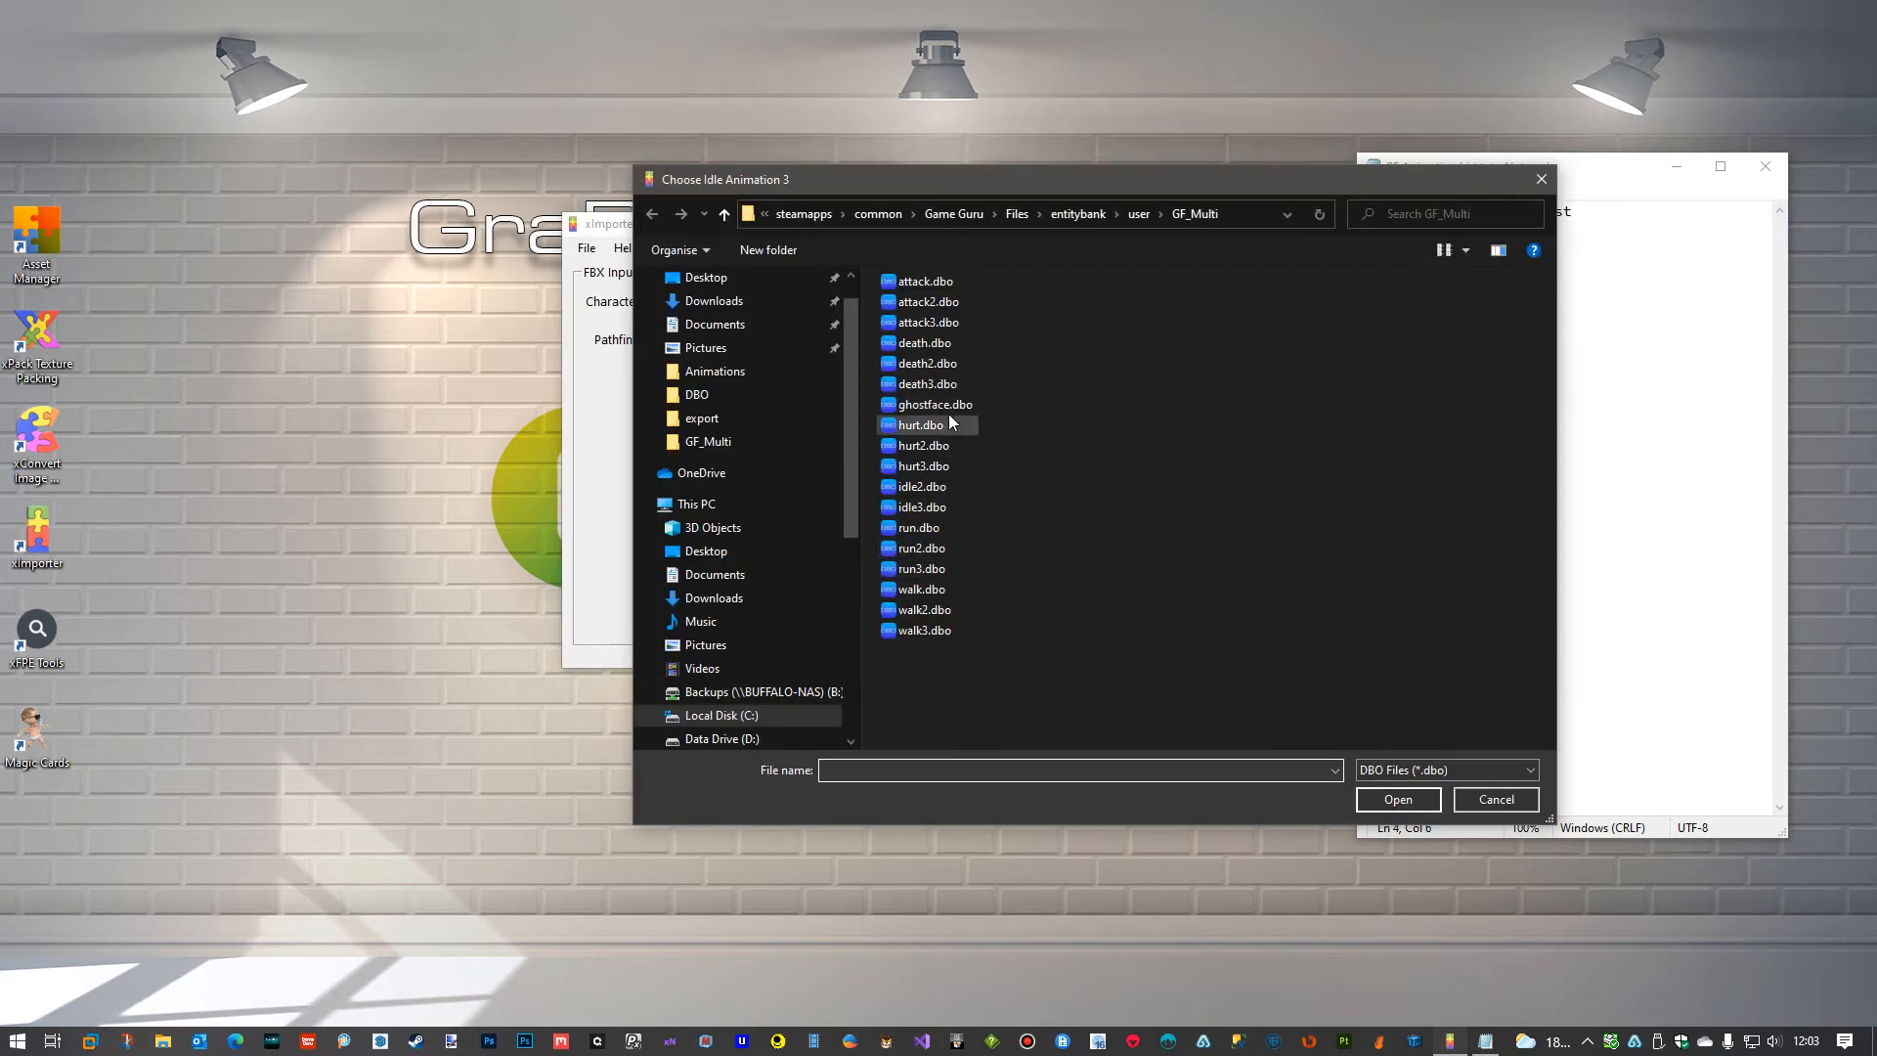
{"action": "double_click", "coordinate": [939, 514]}
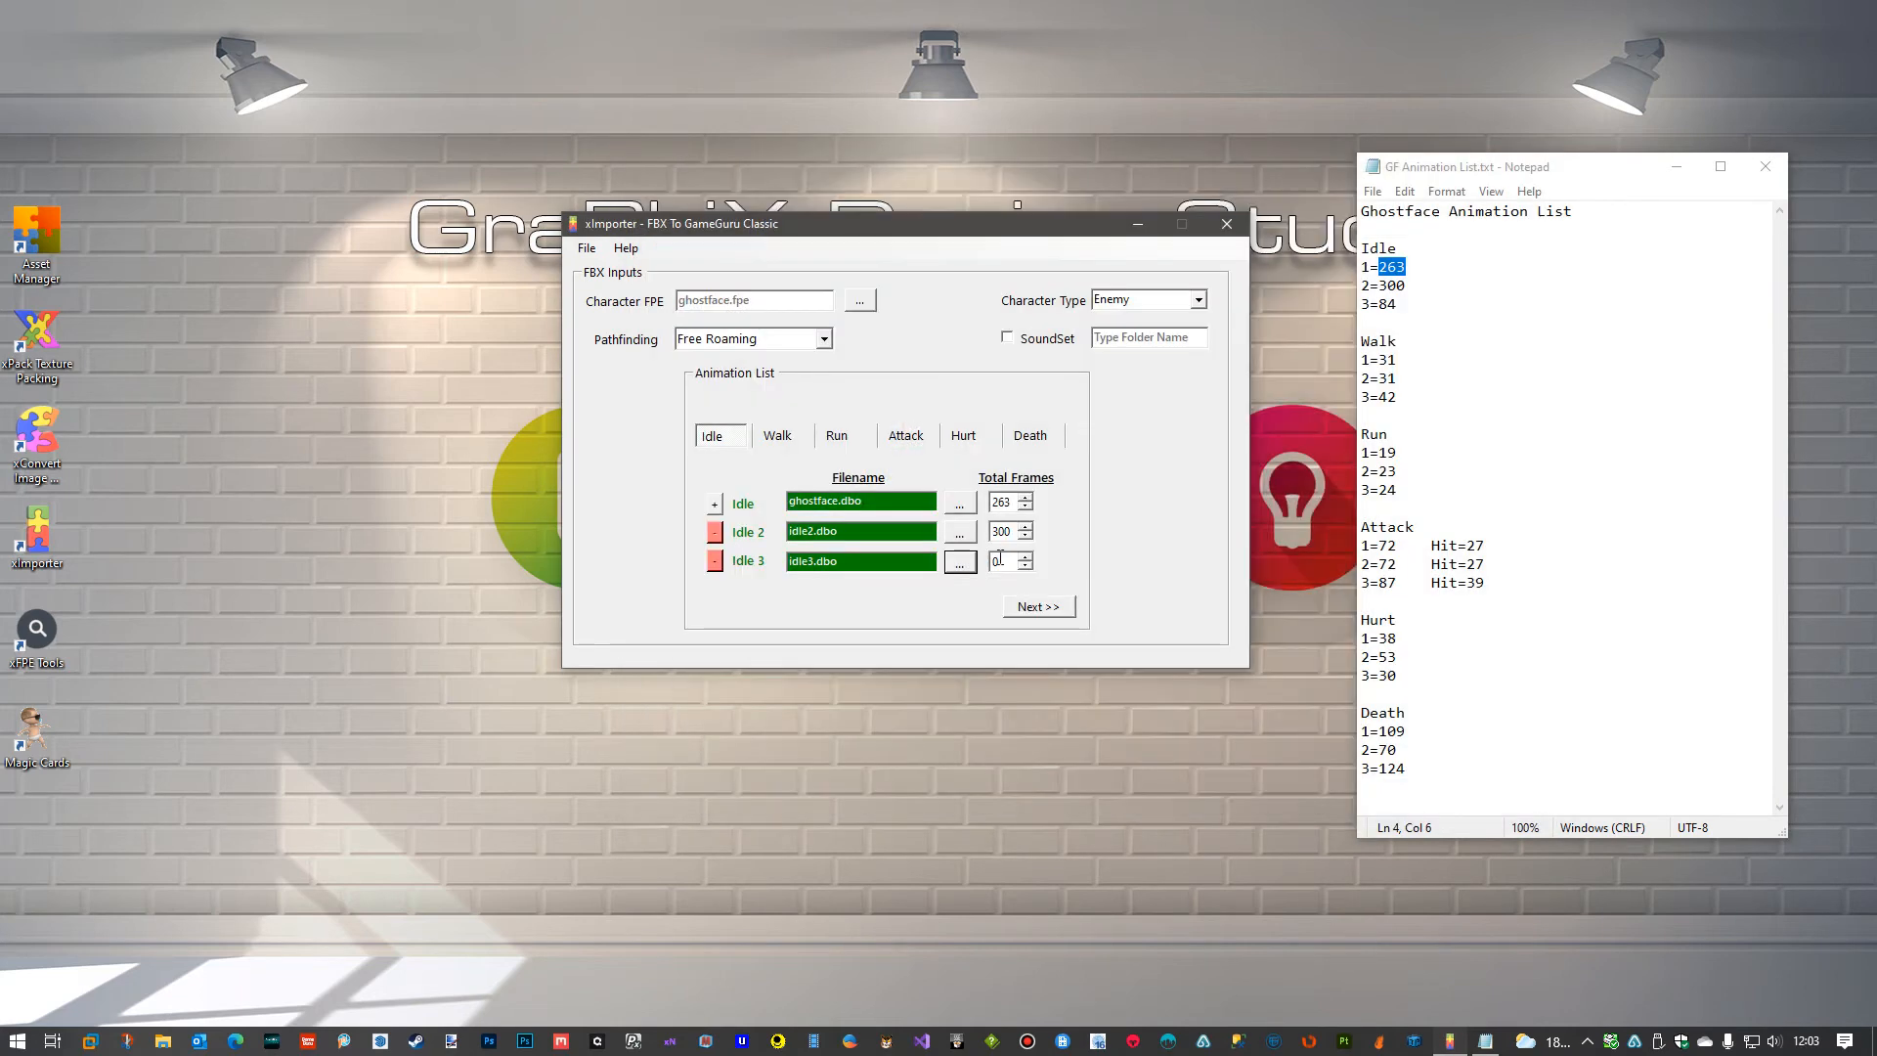
{"action": "type", "text": "84"}
Advance to the Walk animations, assign walk.dbo as the first one and set its total frames to 31.
{"action": "left_click", "coordinate": [1035, 610]}
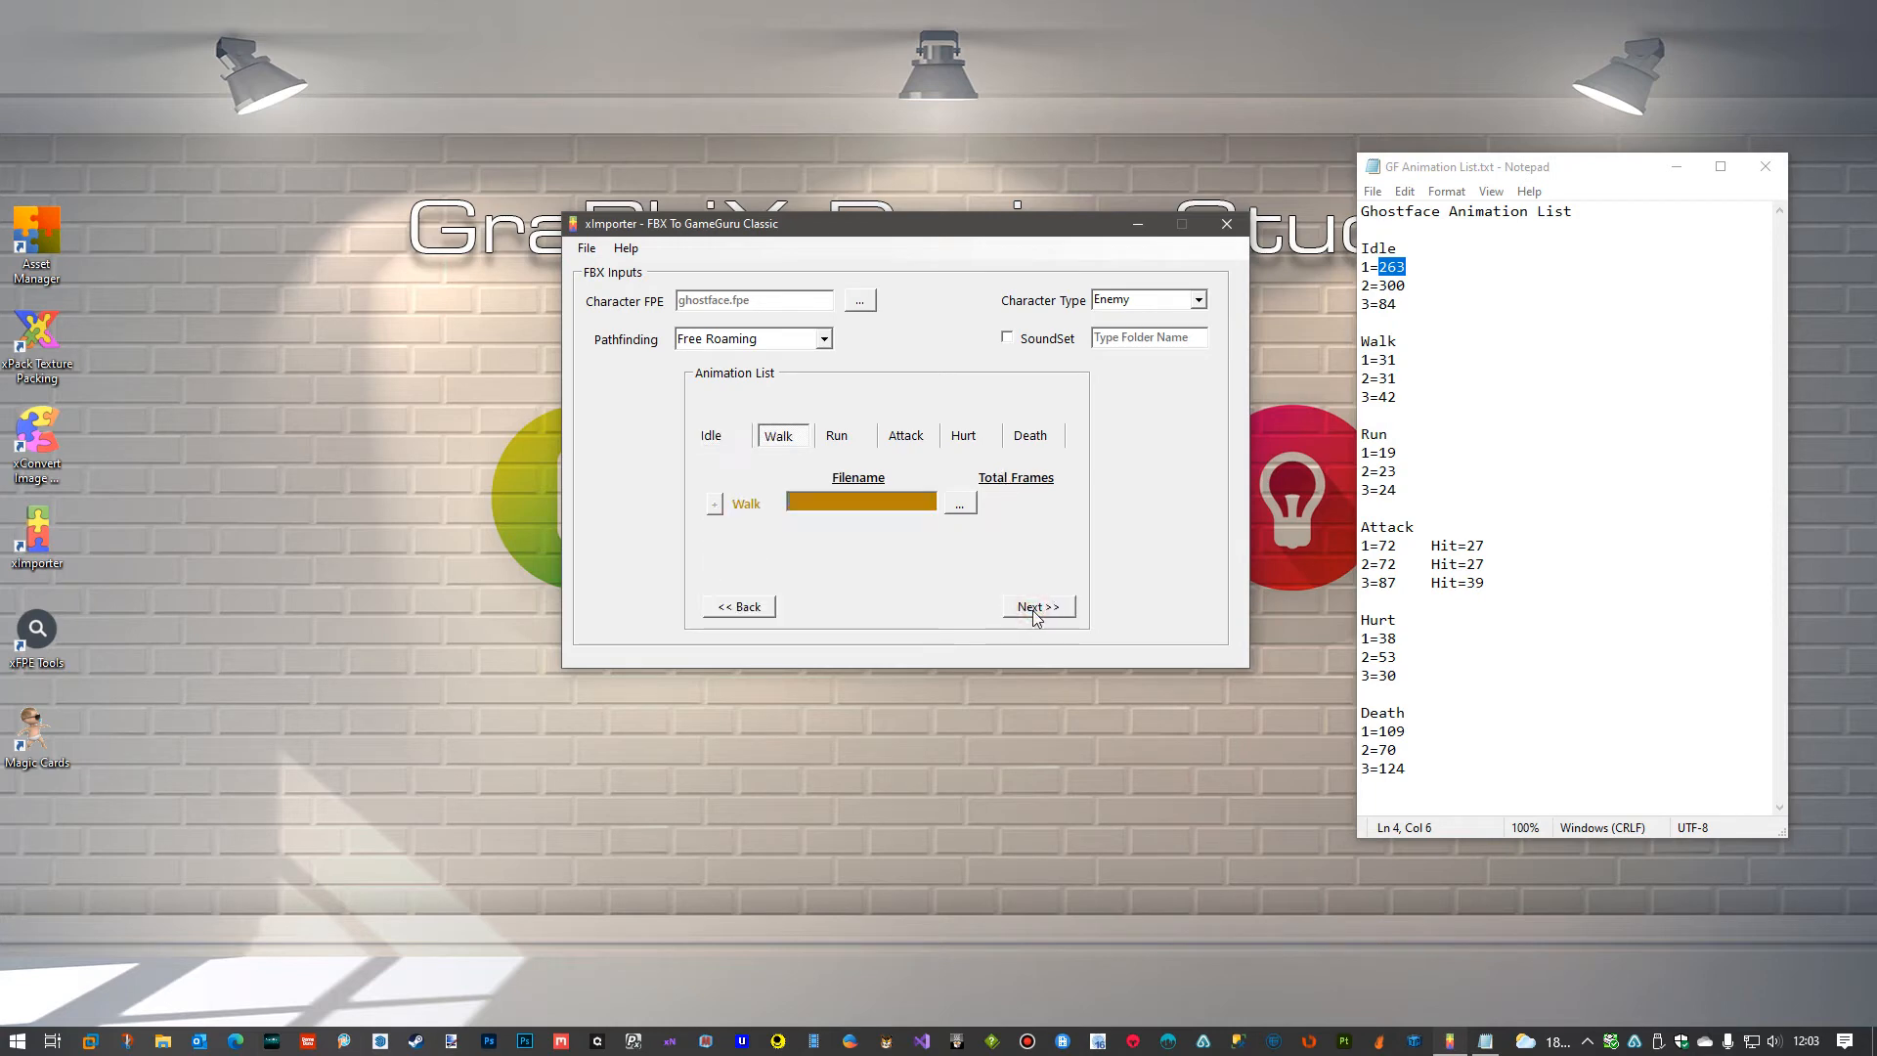
{"action": "left_click", "coordinate": [961, 505]}
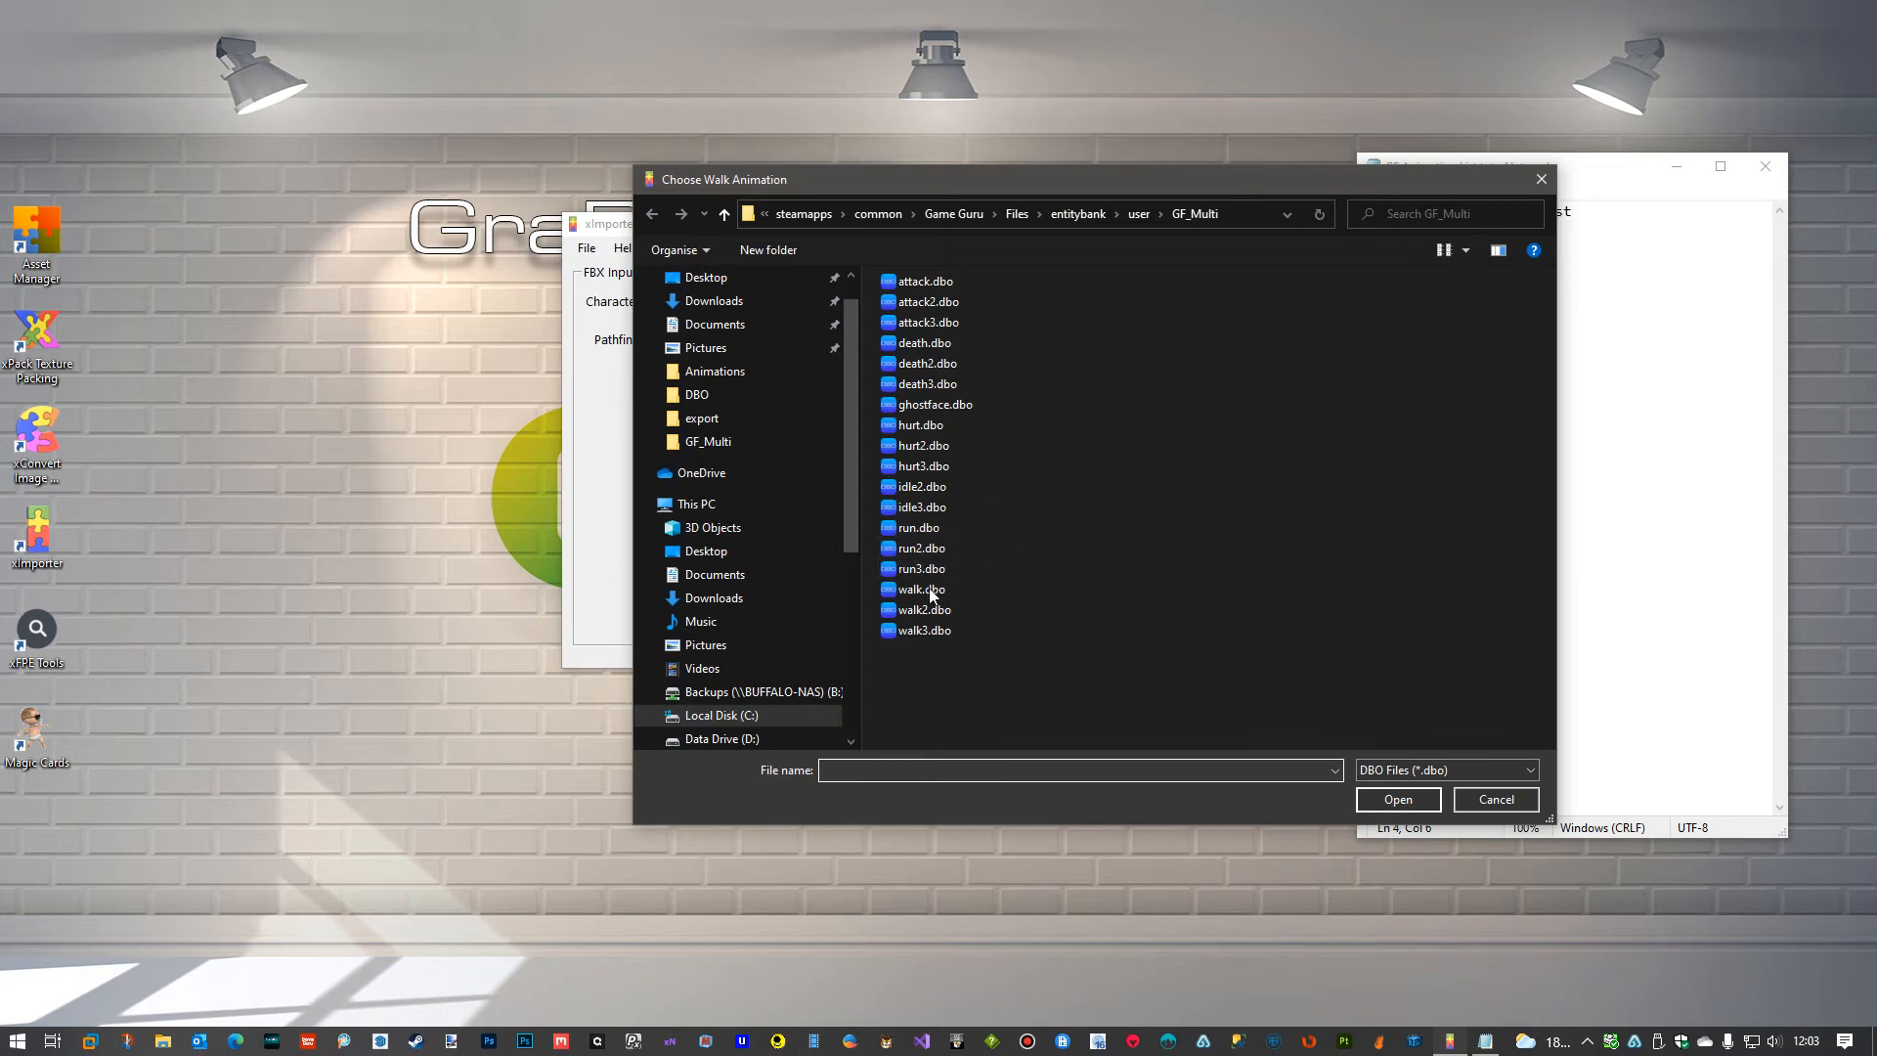
{"action": "left_click", "coordinate": [924, 590]}
{"action": "left_click", "coordinate": [1398, 799]}
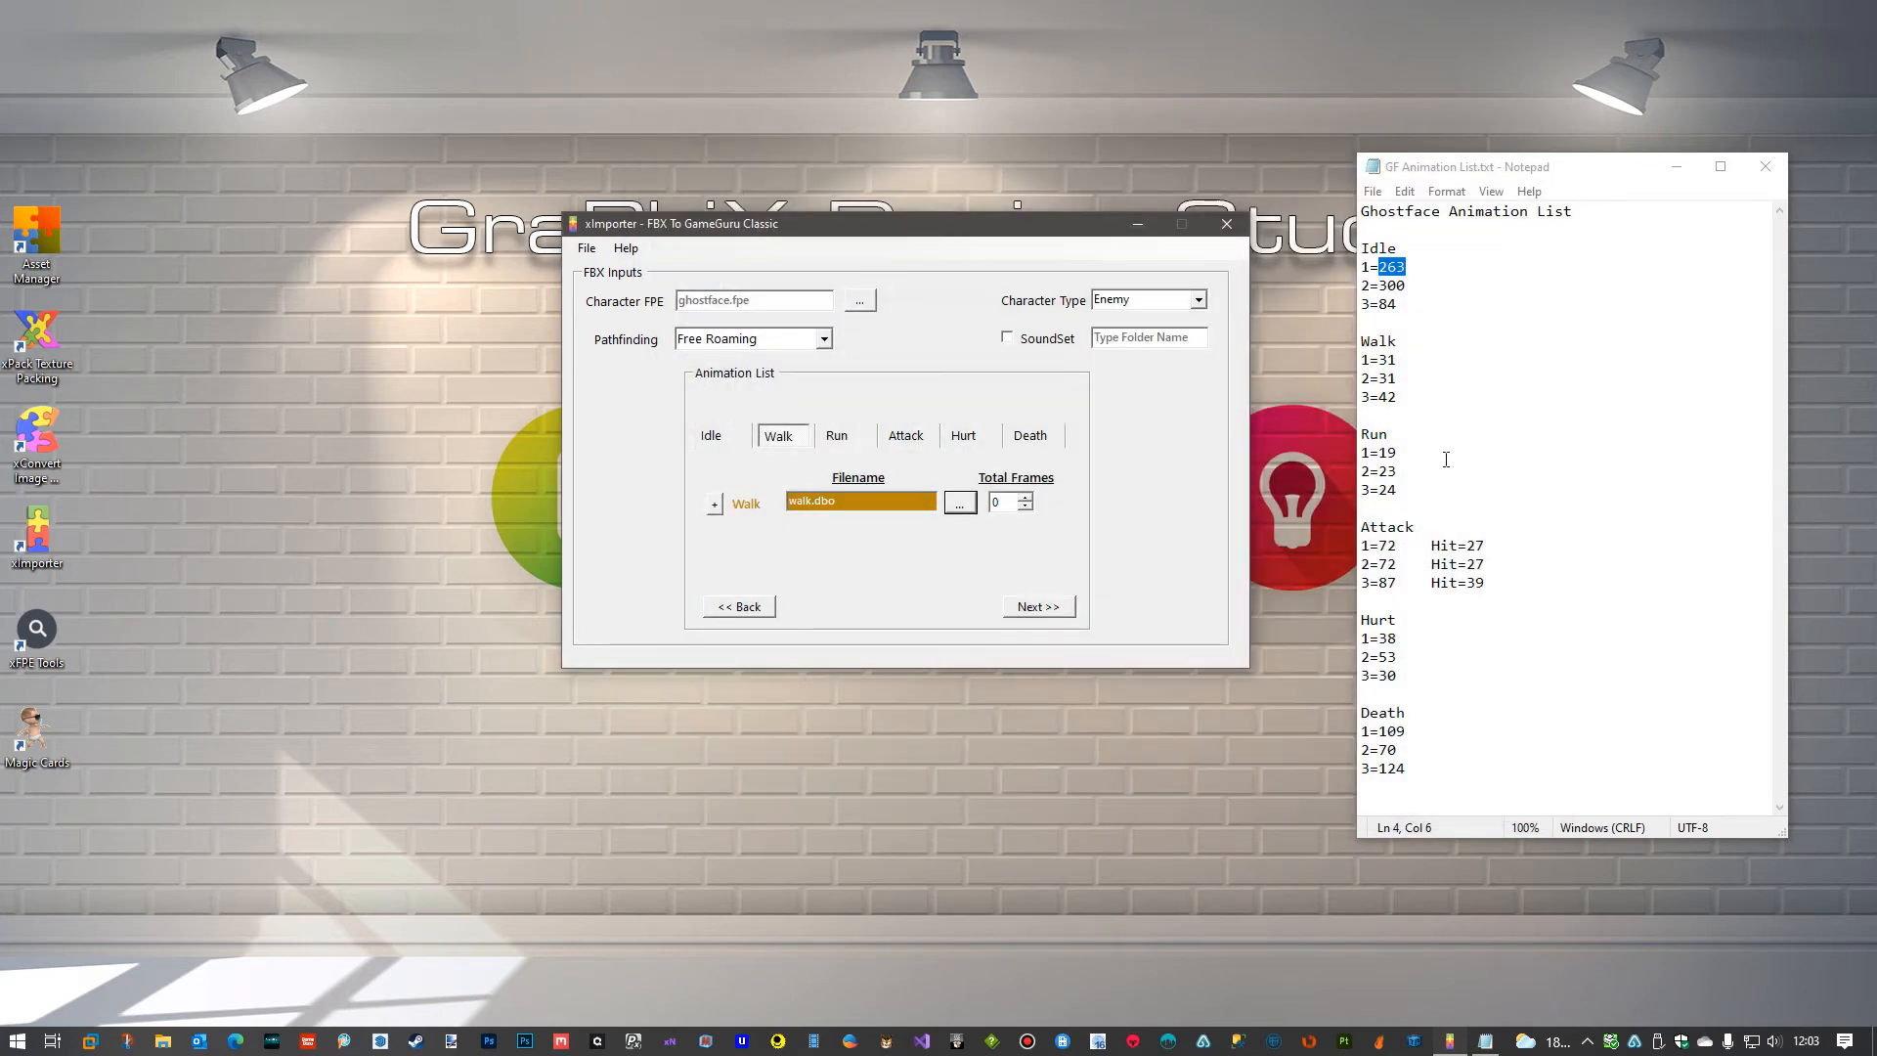
{"action": "left_click", "coordinate": [1007, 502]}
{"action": "double_click", "coordinate": [1007, 501]}
{"action": "type", "text": "31"}
Add a Walk 2 animation using walk2.dbo and set its total frames to 31.
{"action": "left_click", "coordinate": [715, 503]}
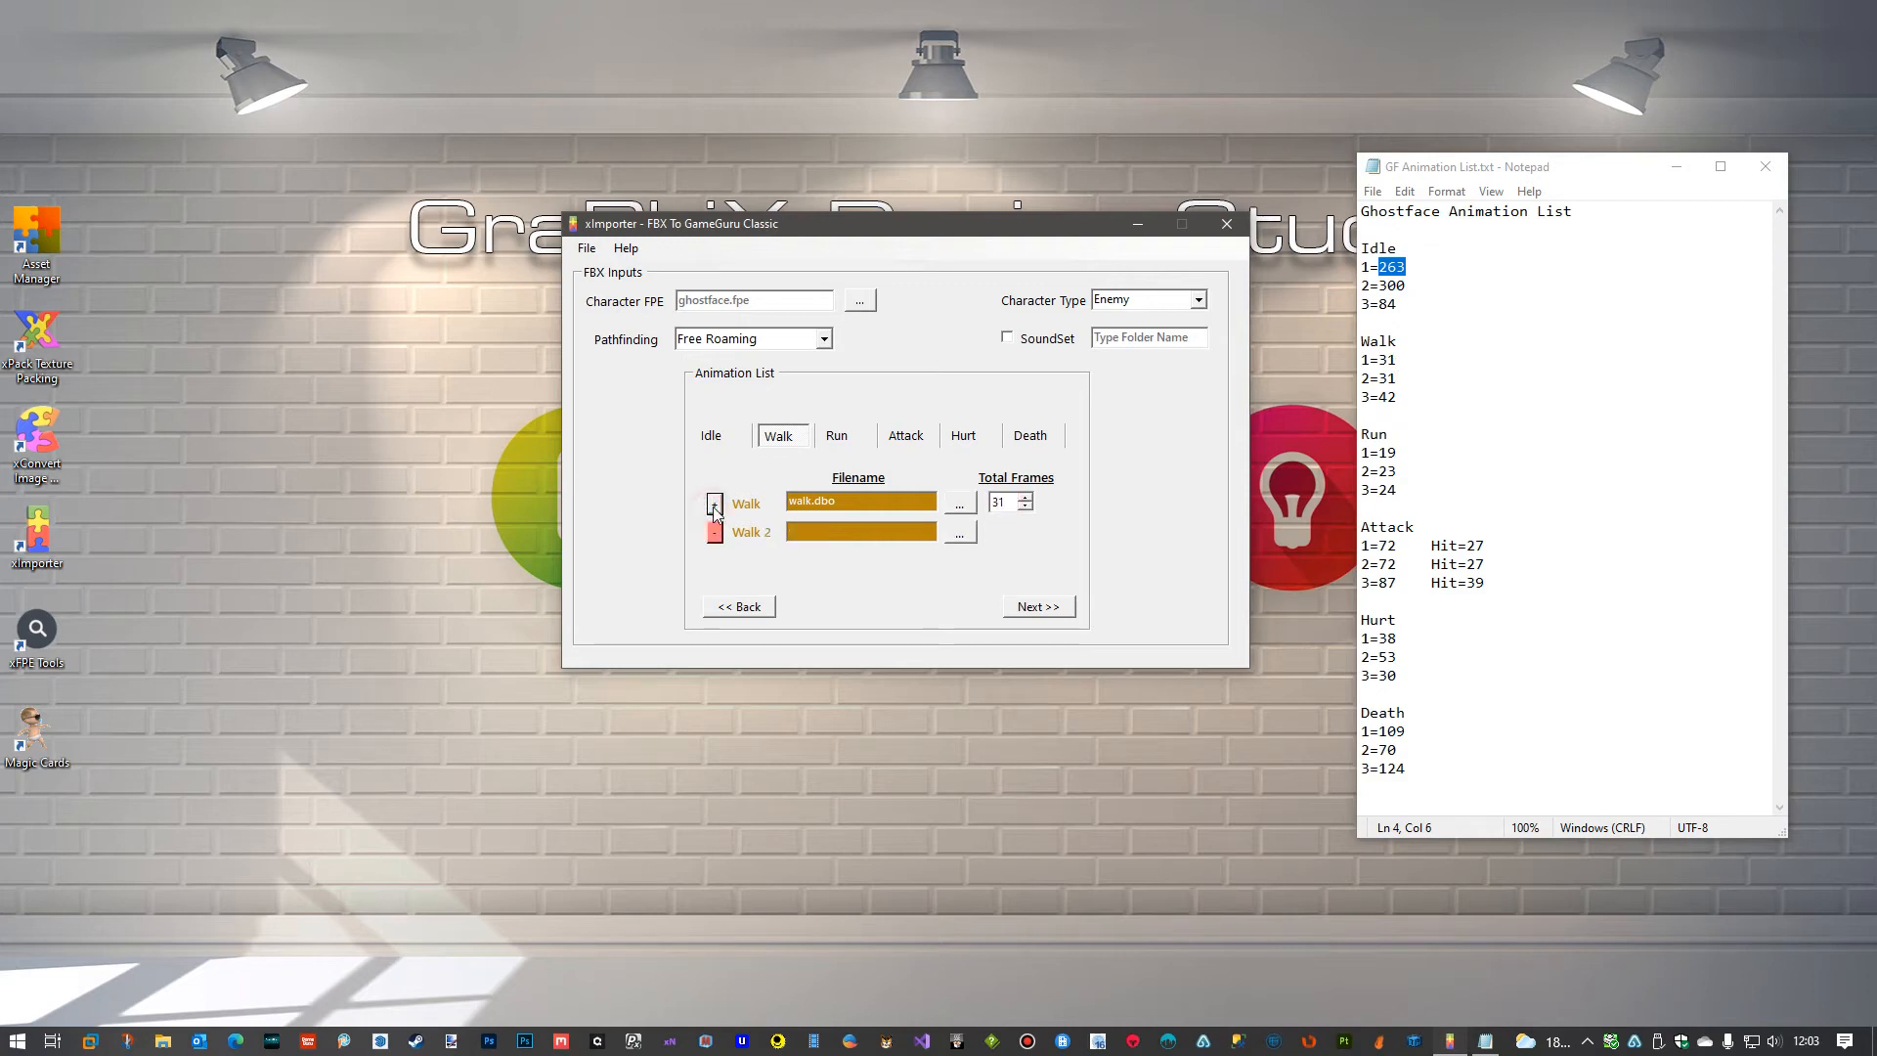
{"action": "left_click", "coordinate": [962, 540]}
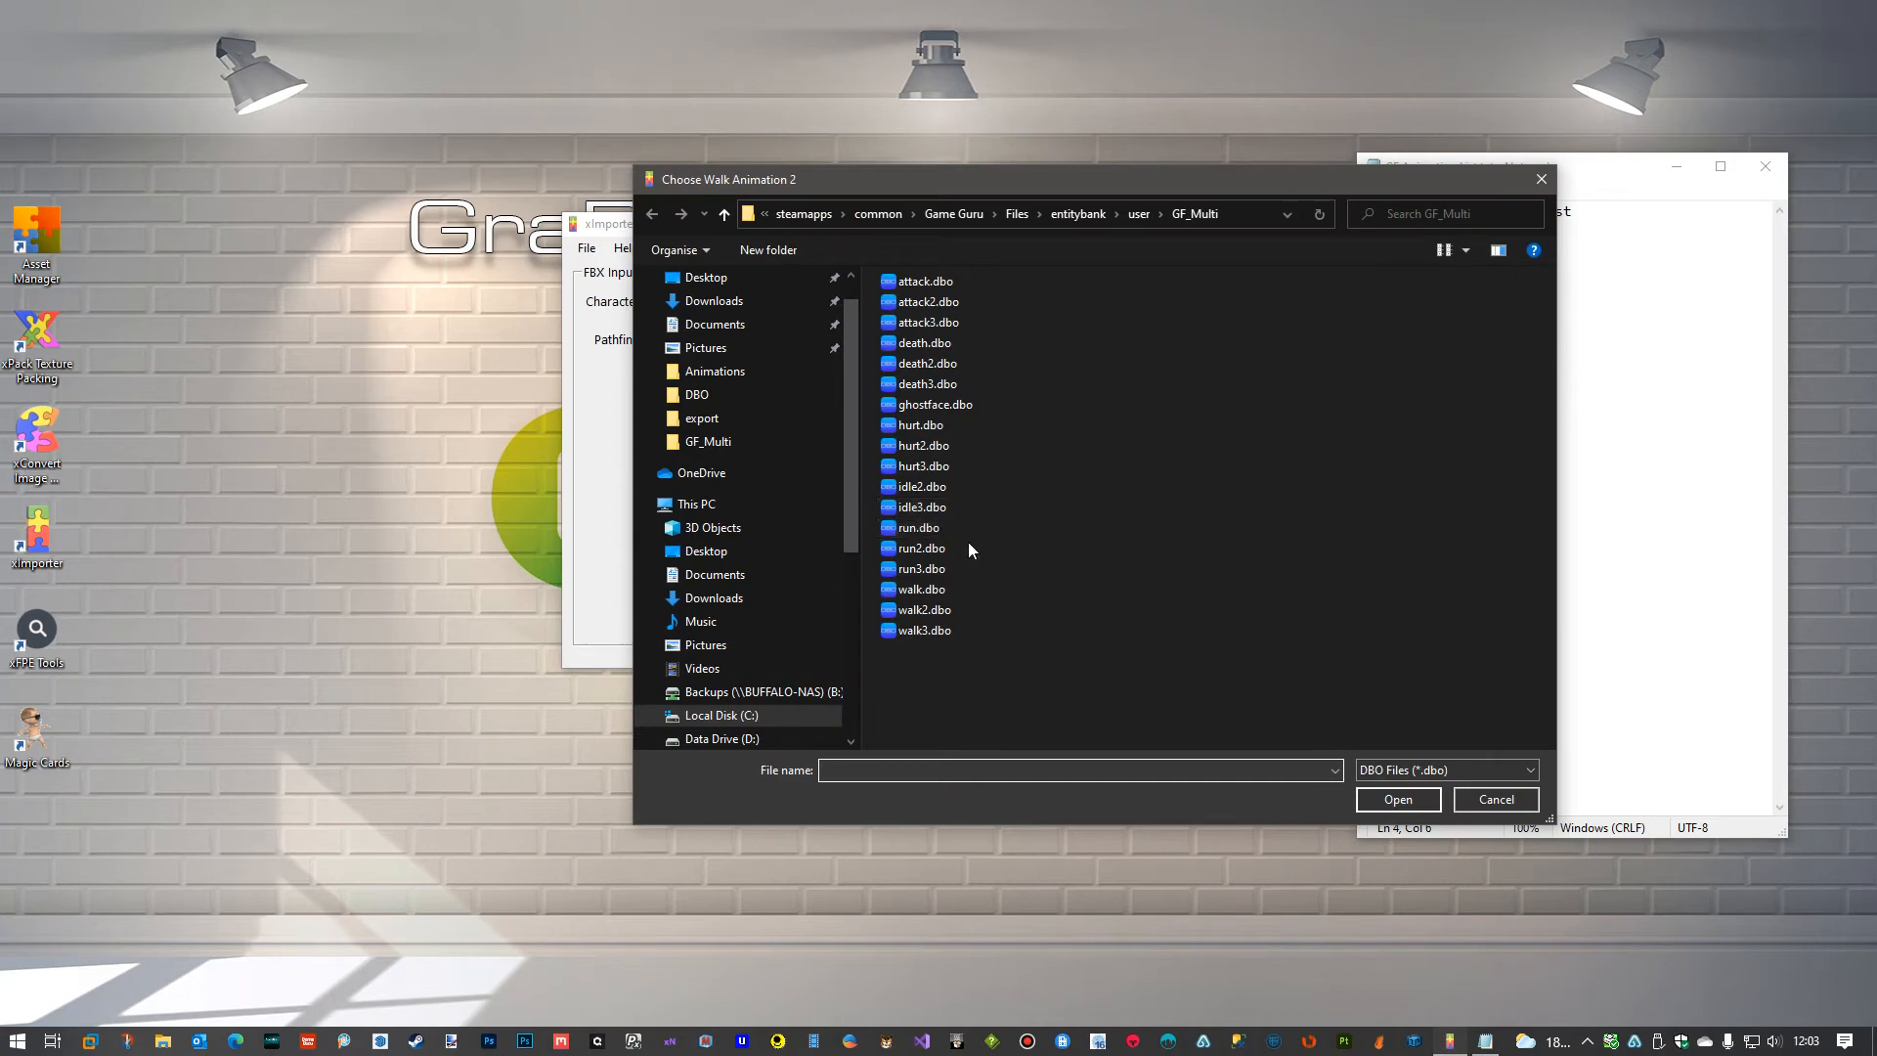
{"action": "double_click", "coordinate": [924, 609]}
{"action": "left_click", "coordinate": [1001, 532]}
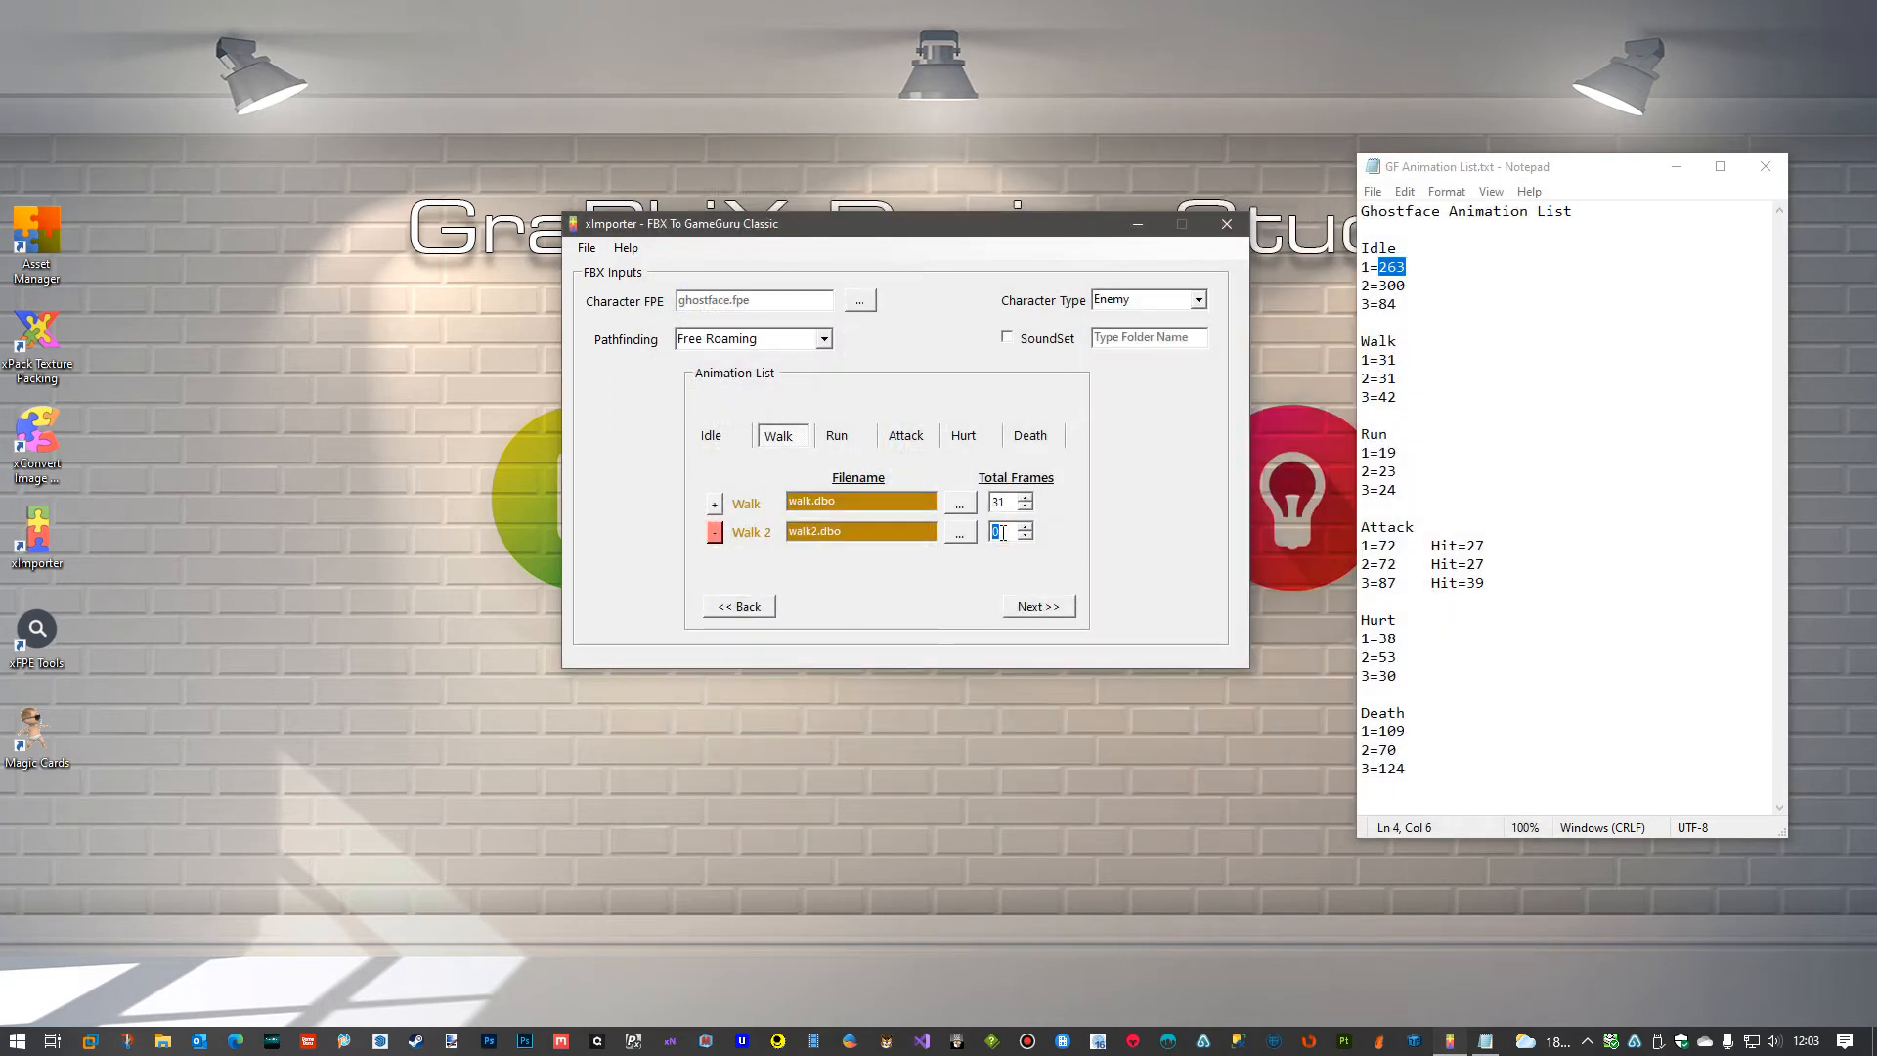
Add a Walk 3 animation using walk3.dbo and set its total frames to 42.
{"action": "left_click", "coordinate": [715, 503]}
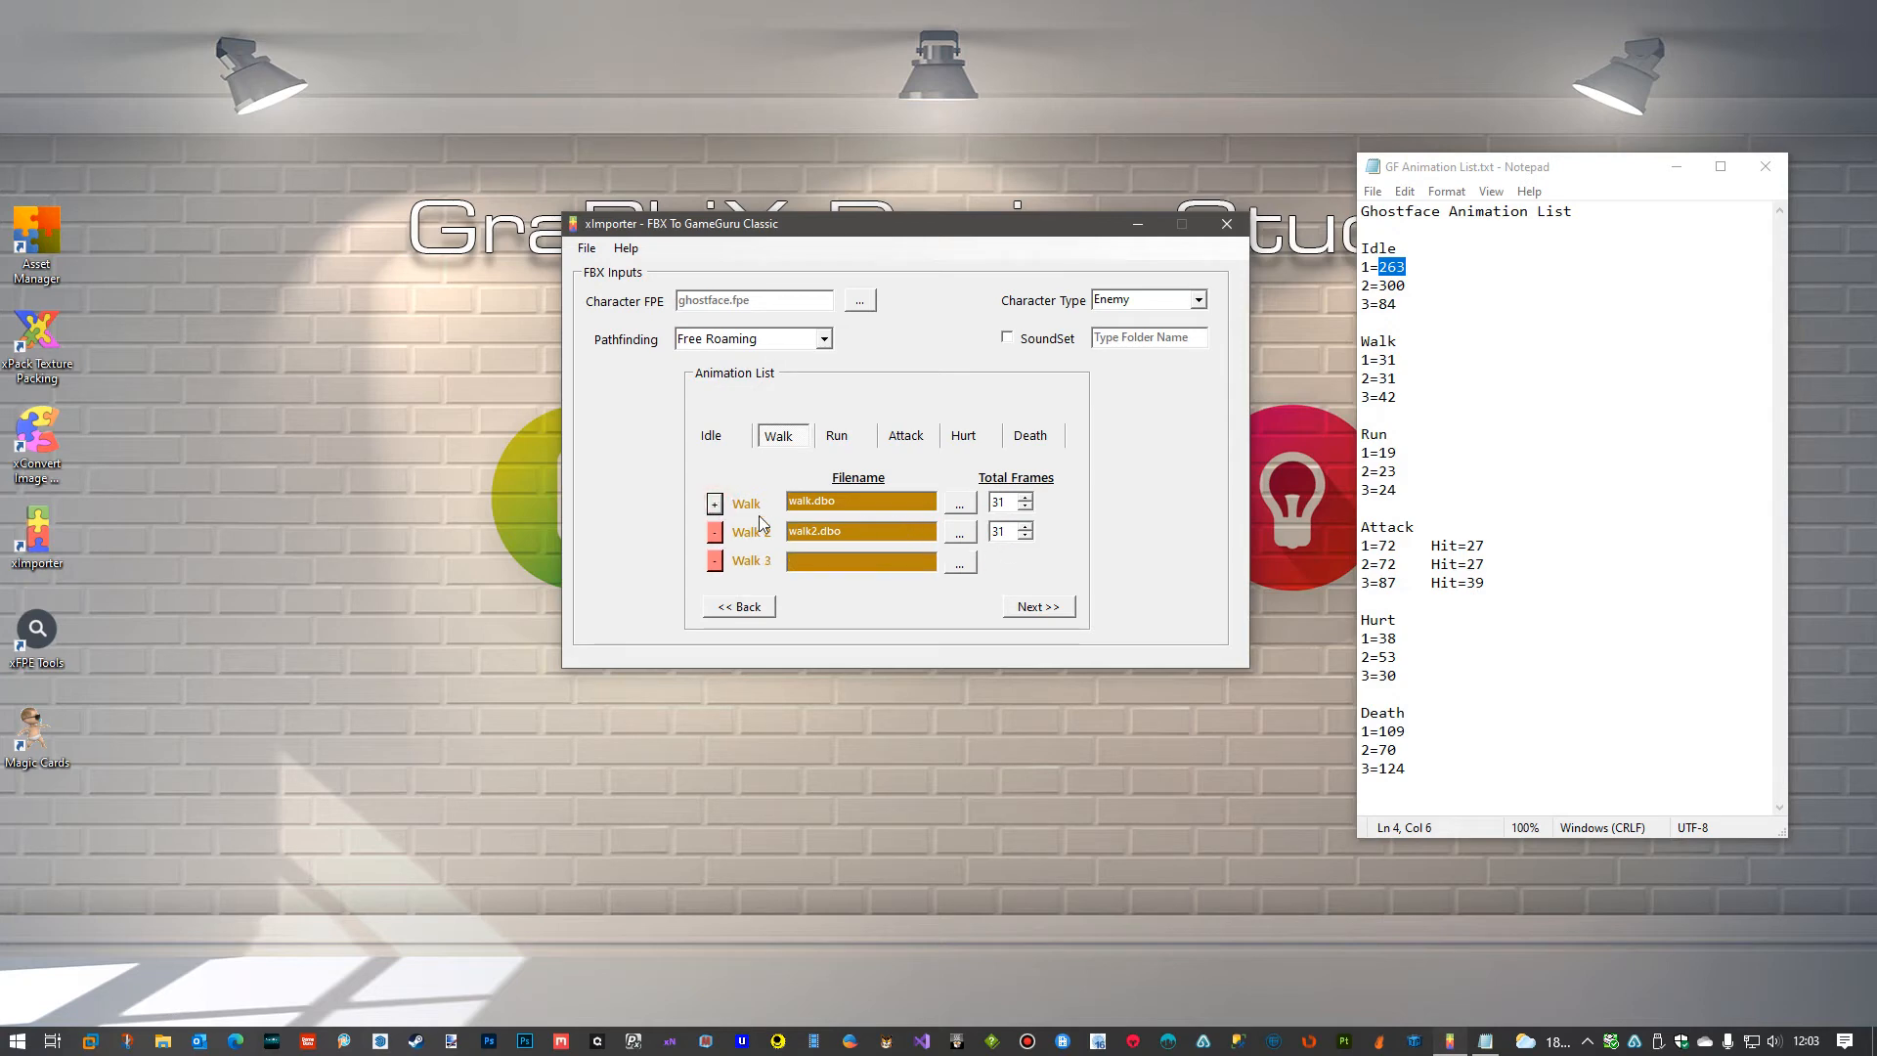
{"action": "left_click", "coordinate": [966, 564]}
{"action": "left_click", "coordinate": [921, 631]}
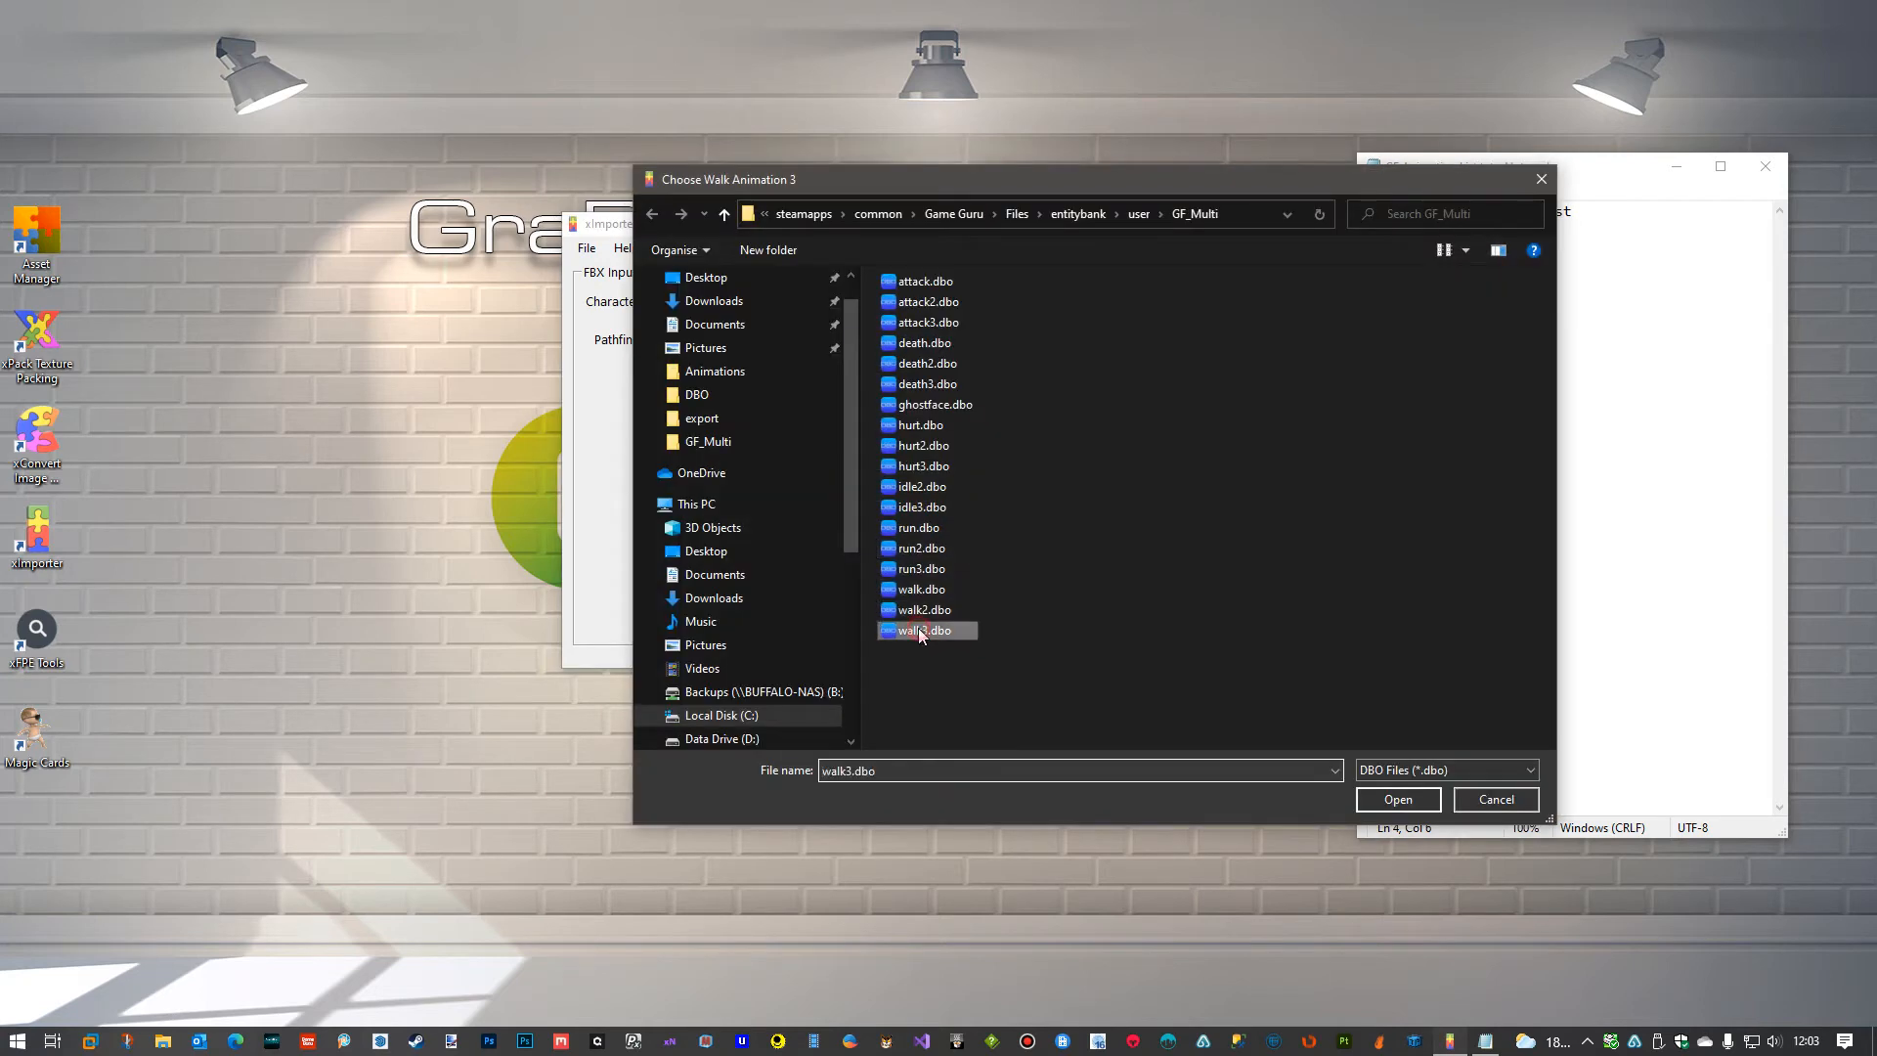
{"action": "double_click", "coordinate": [921, 632]}
{"action": "left_click", "coordinate": [999, 564]}
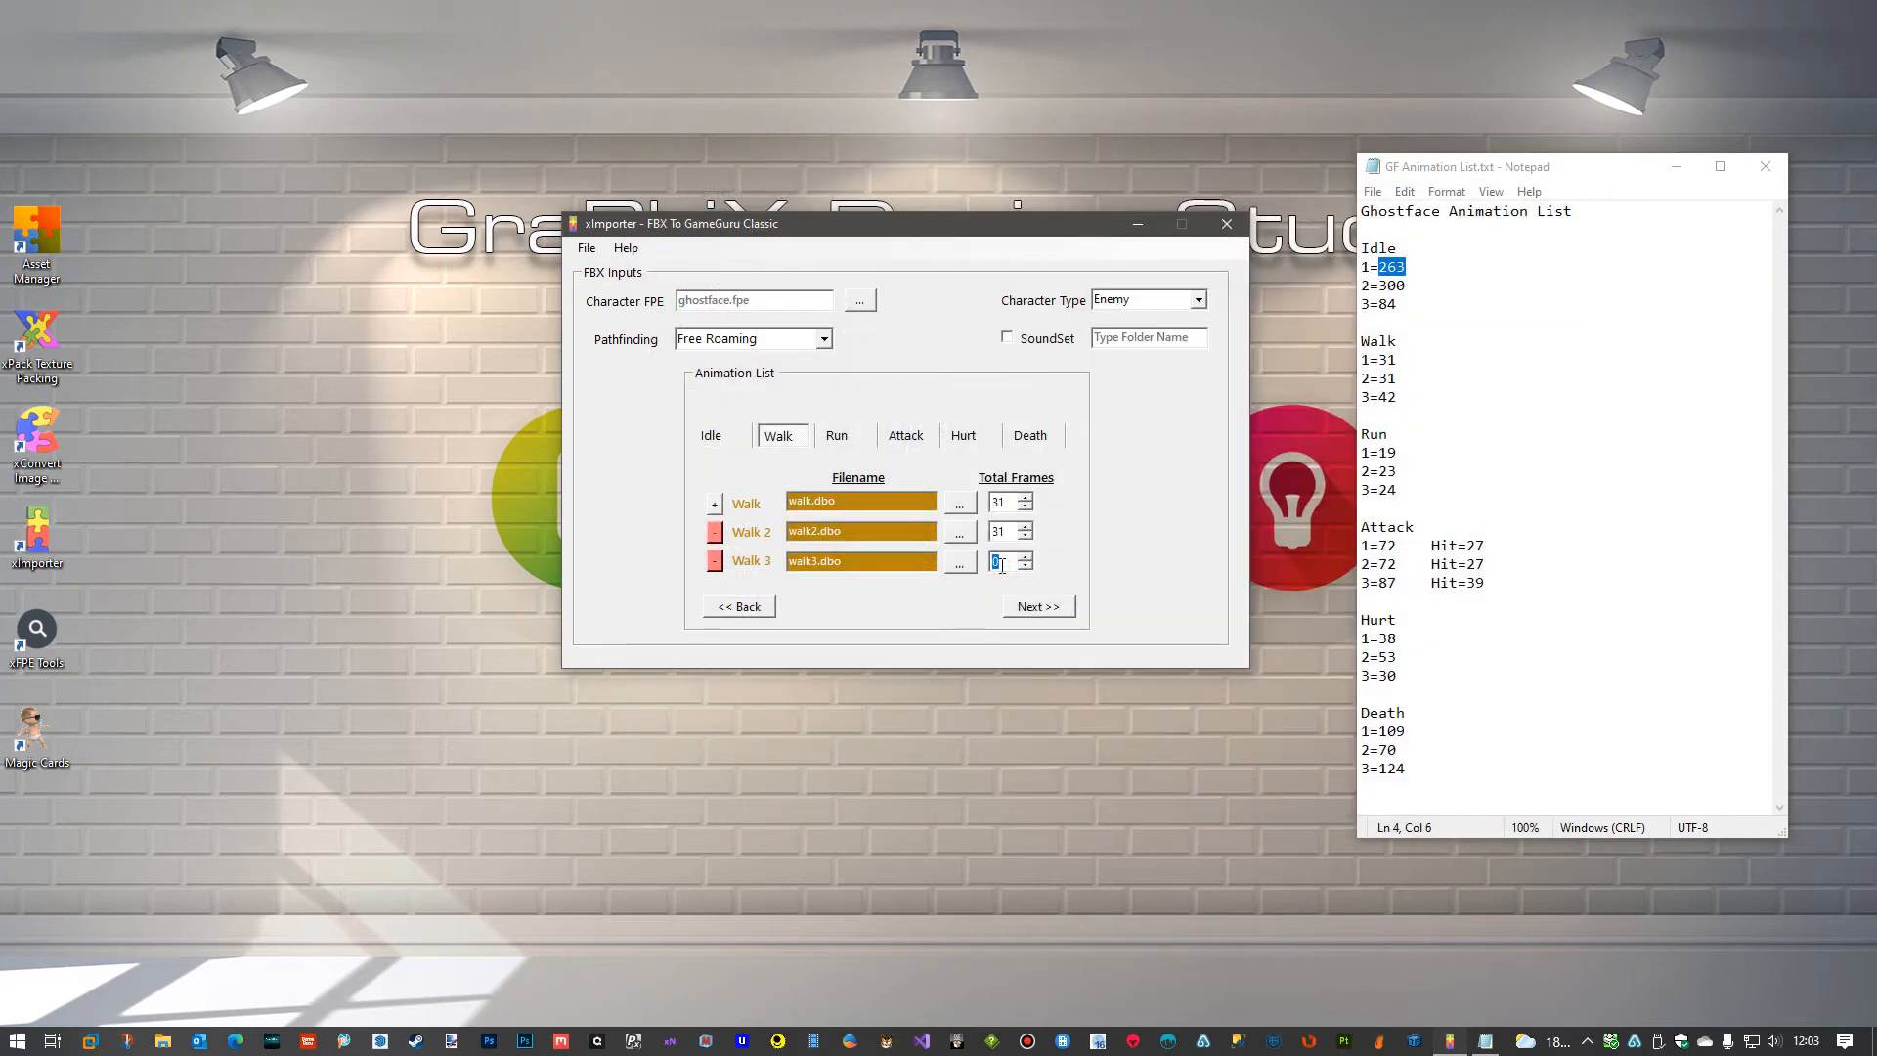
{"action": "type", "text": "42"}
Advance to the Run animations, assign run.dbo as the first one and set its total frames to 19.
{"action": "left_click", "coordinate": [1042, 608]}
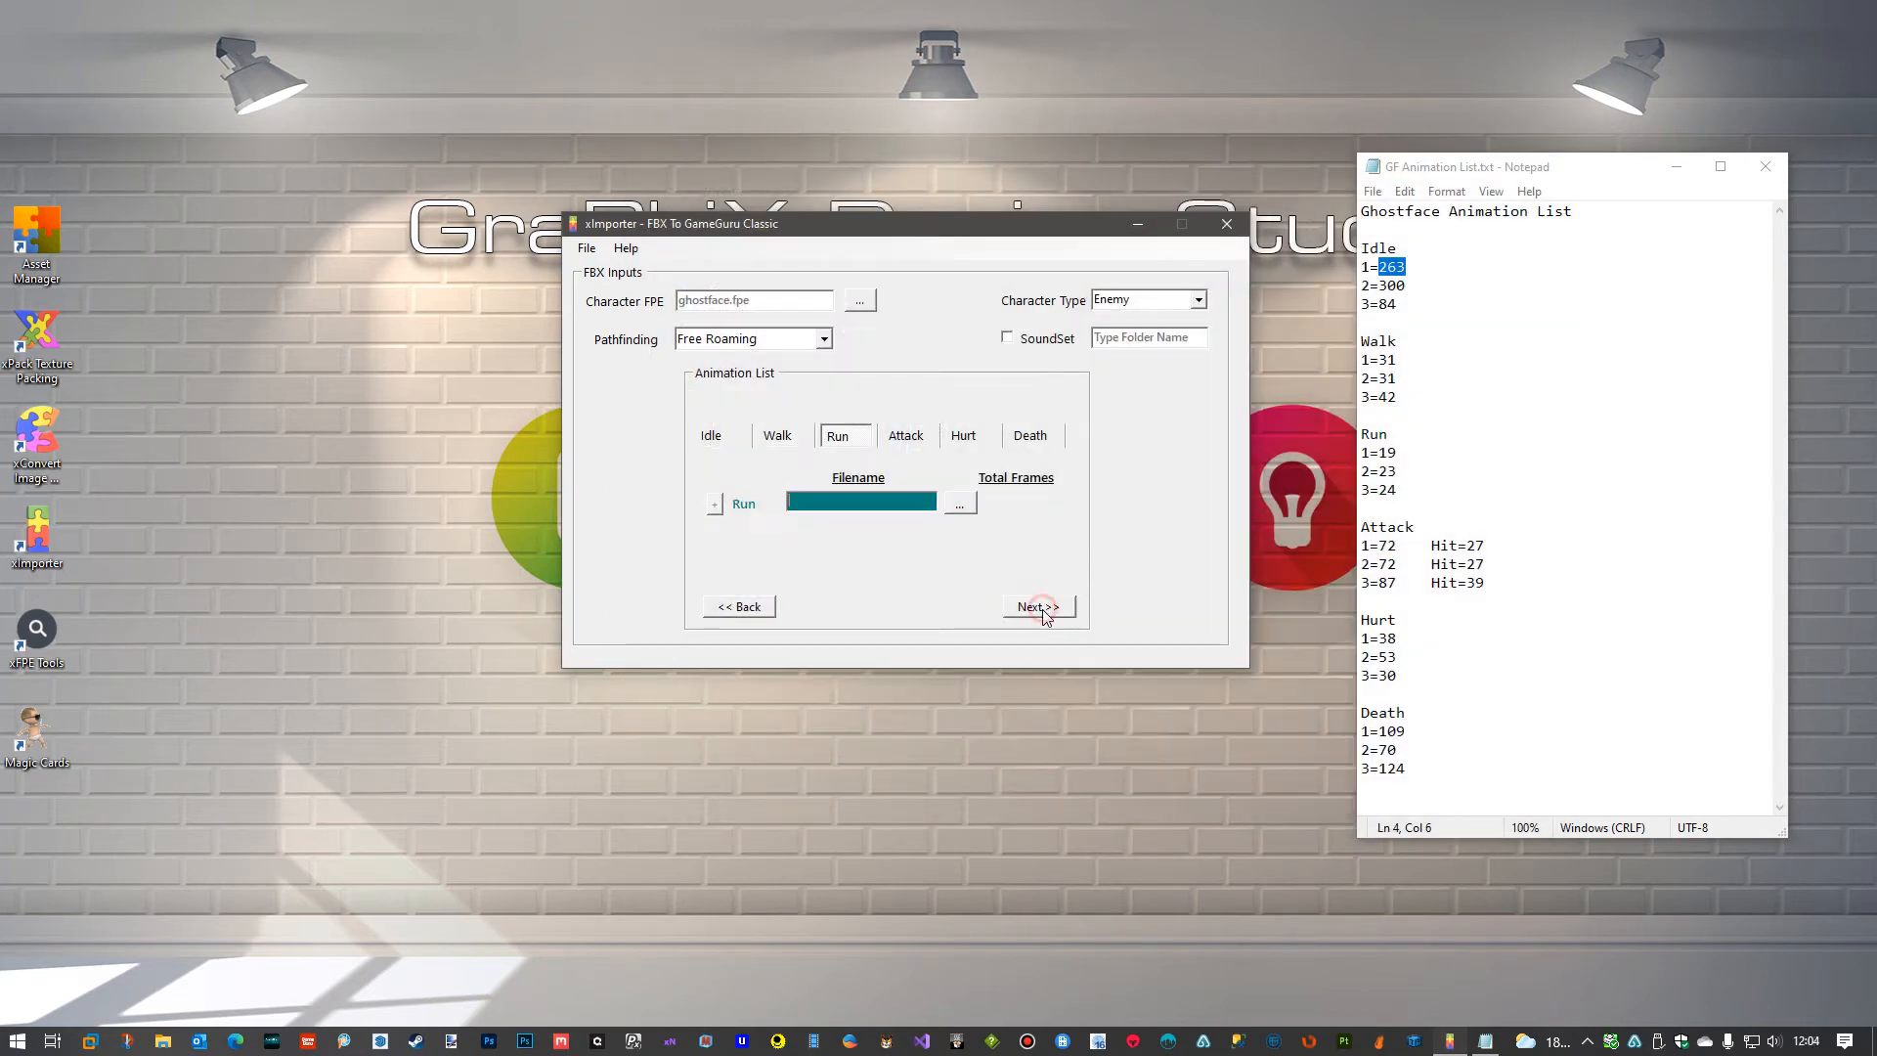
{"action": "left_click", "coordinate": [972, 509]}
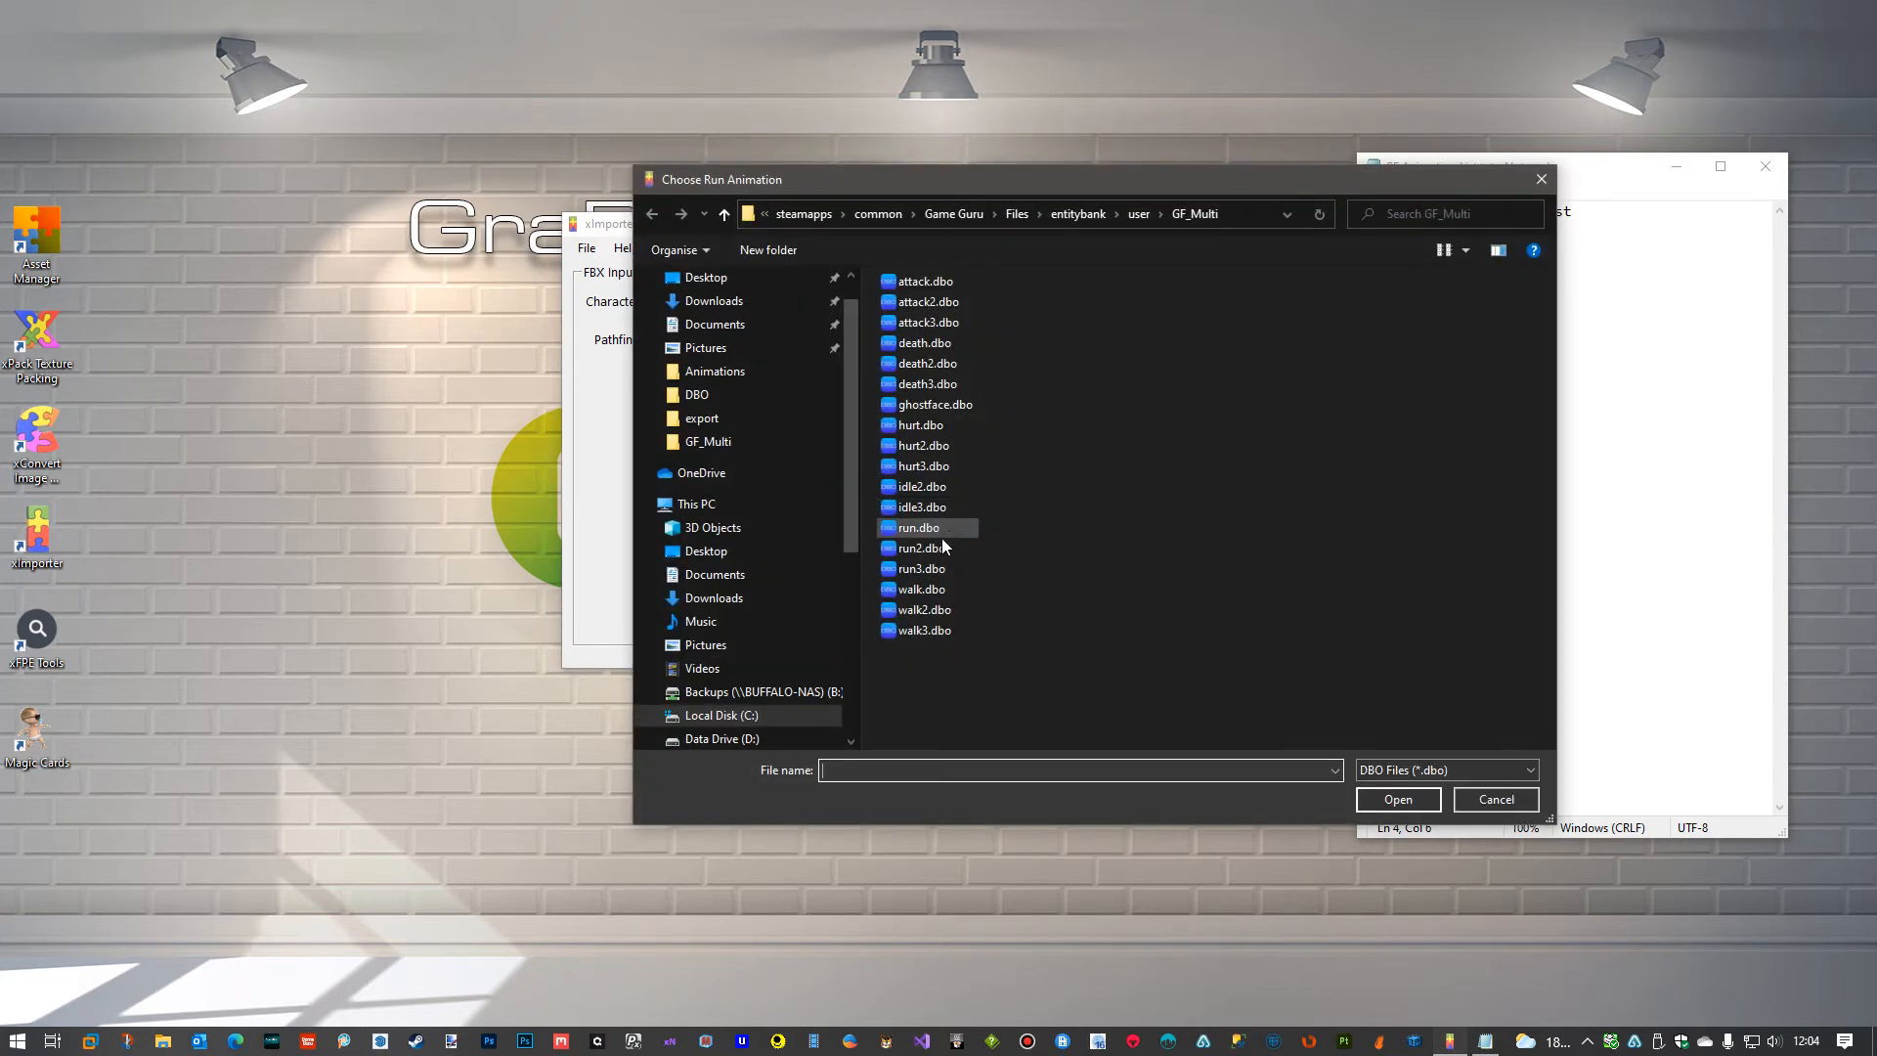
{"action": "left_click", "coordinate": [941, 538]}
{"action": "left_click", "coordinate": [1396, 798]}
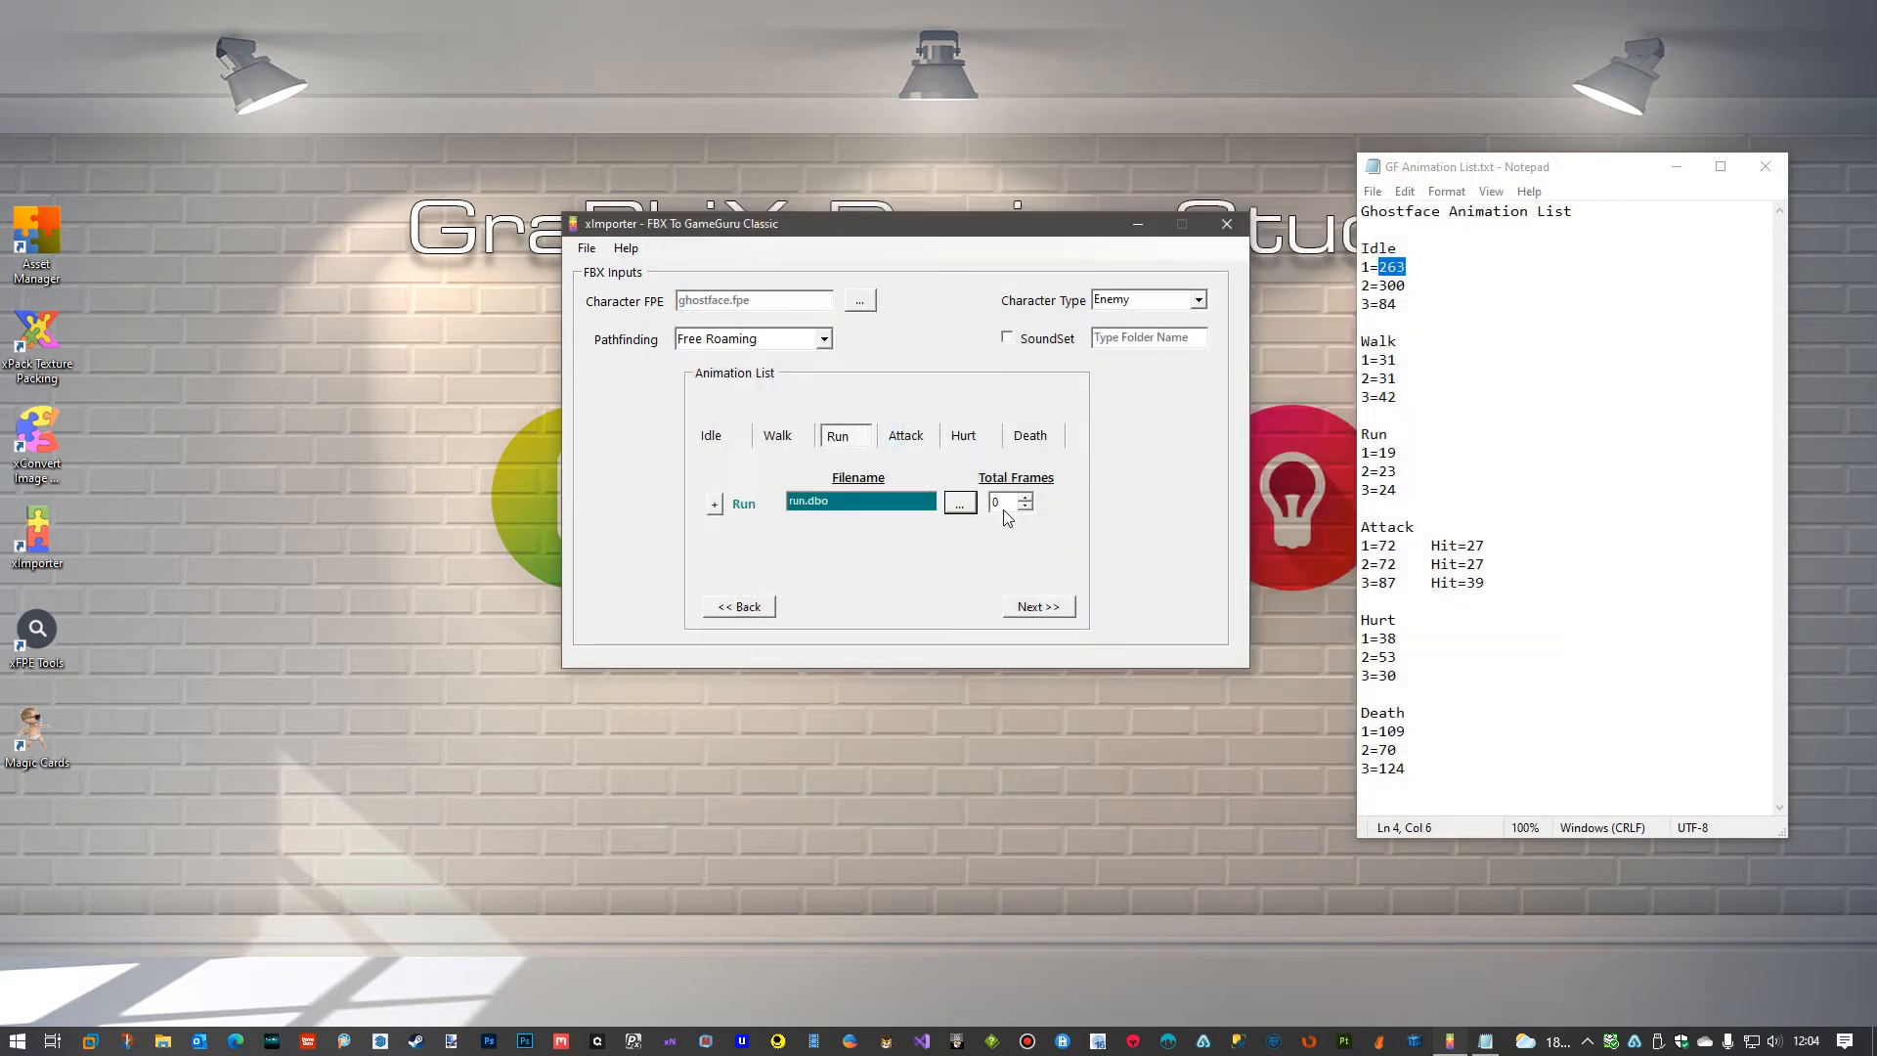
{"action": "double_click", "coordinate": [998, 503]}
{"action": "type", "text": "19"}
Add a Run 2 animation using run2.dbo and set its total frames to 23.
{"action": "left_click", "coordinate": [715, 505]}
{"action": "left_click", "coordinate": [958, 536]}
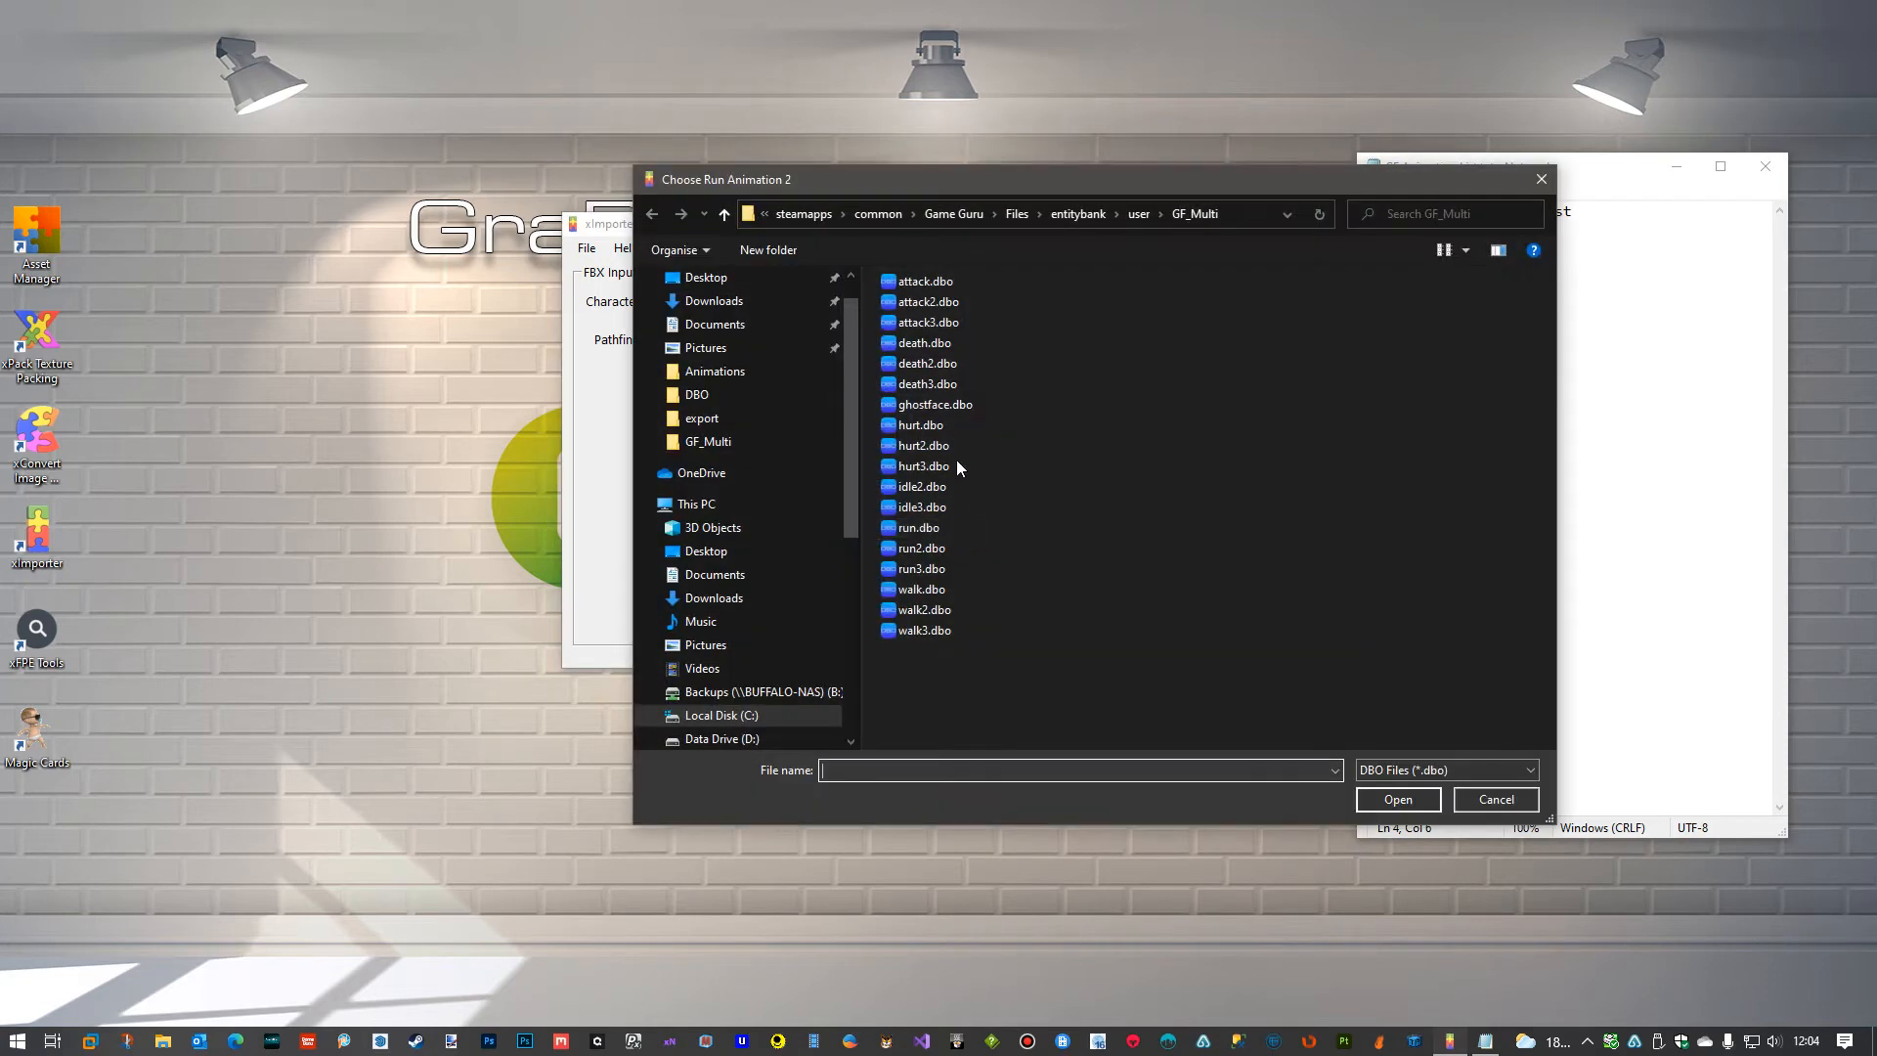
{"action": "double_click", "coordinate": [921, 547]}
{"action": "double_click", "coordinate": [998, 531]}
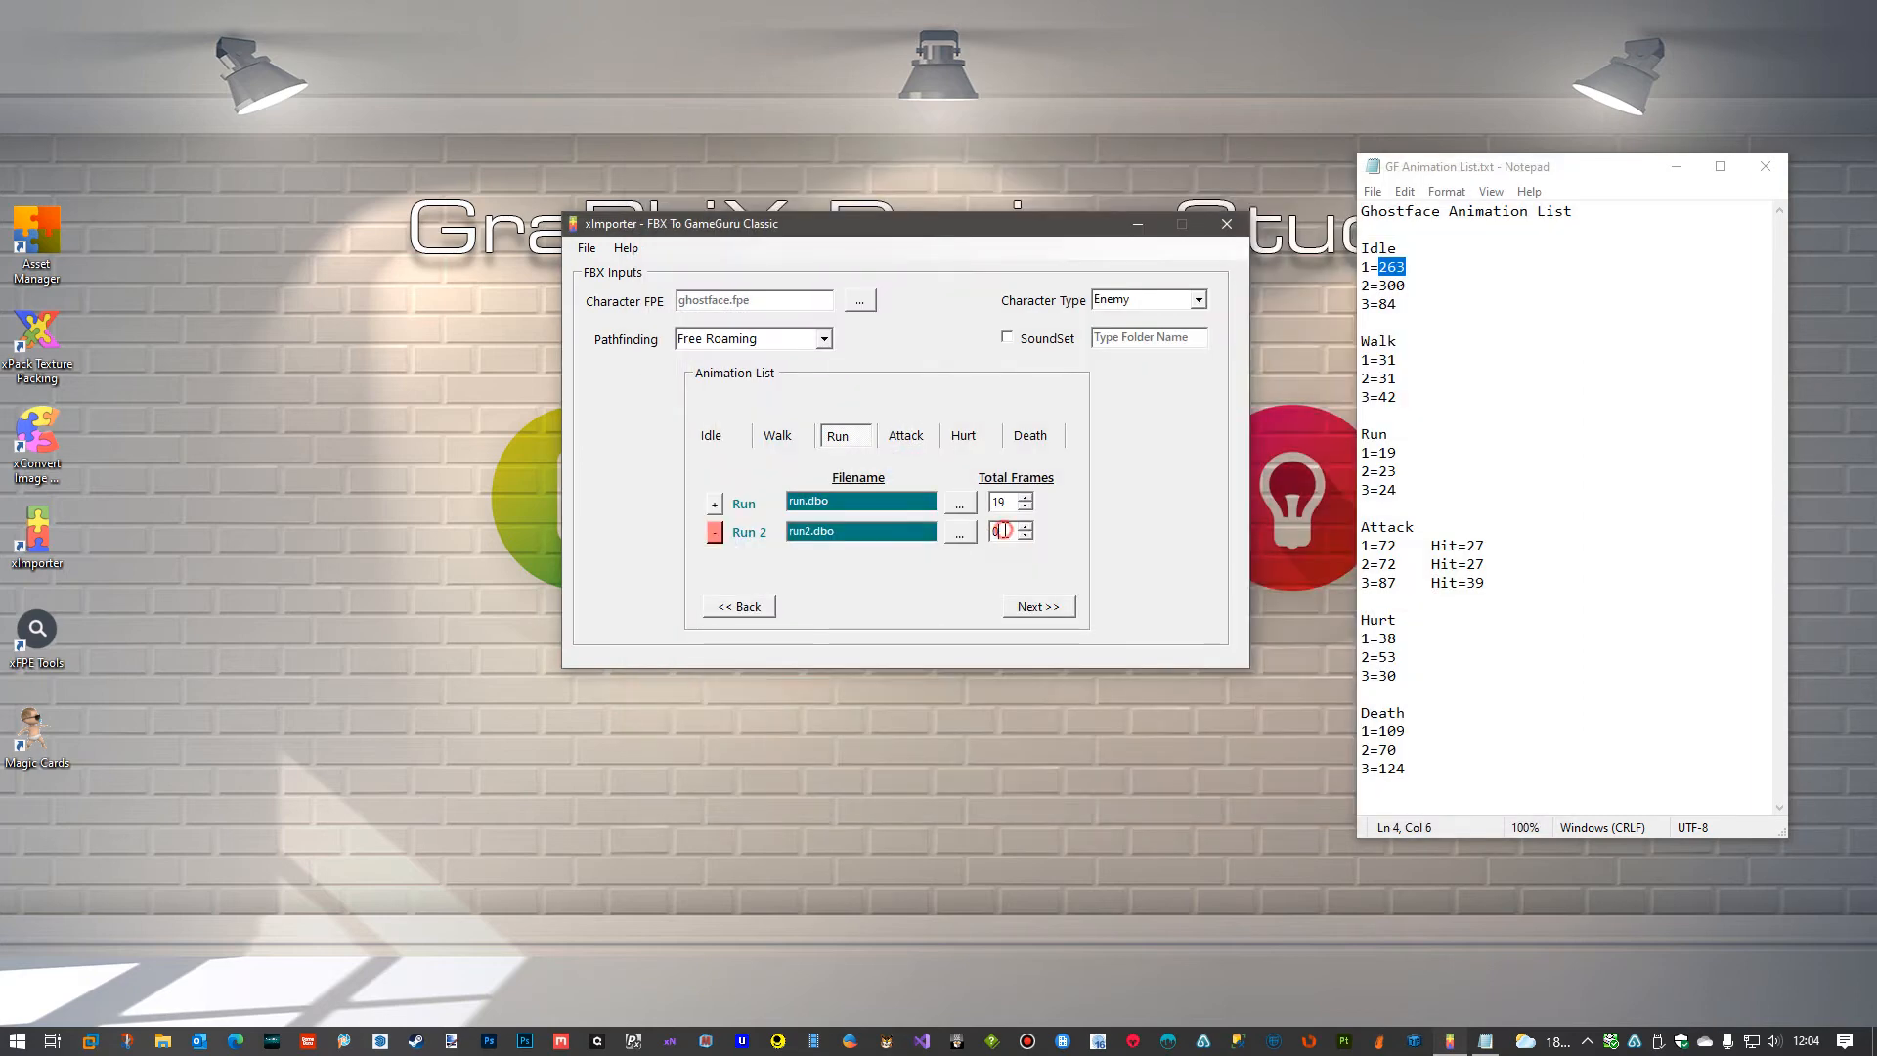
{"action": "type", "text": "23"}
Add a Run 3 animation using run3.dbo and set its total frames to 24.
{"action": "left_click", "coordinate": [718, 503]}
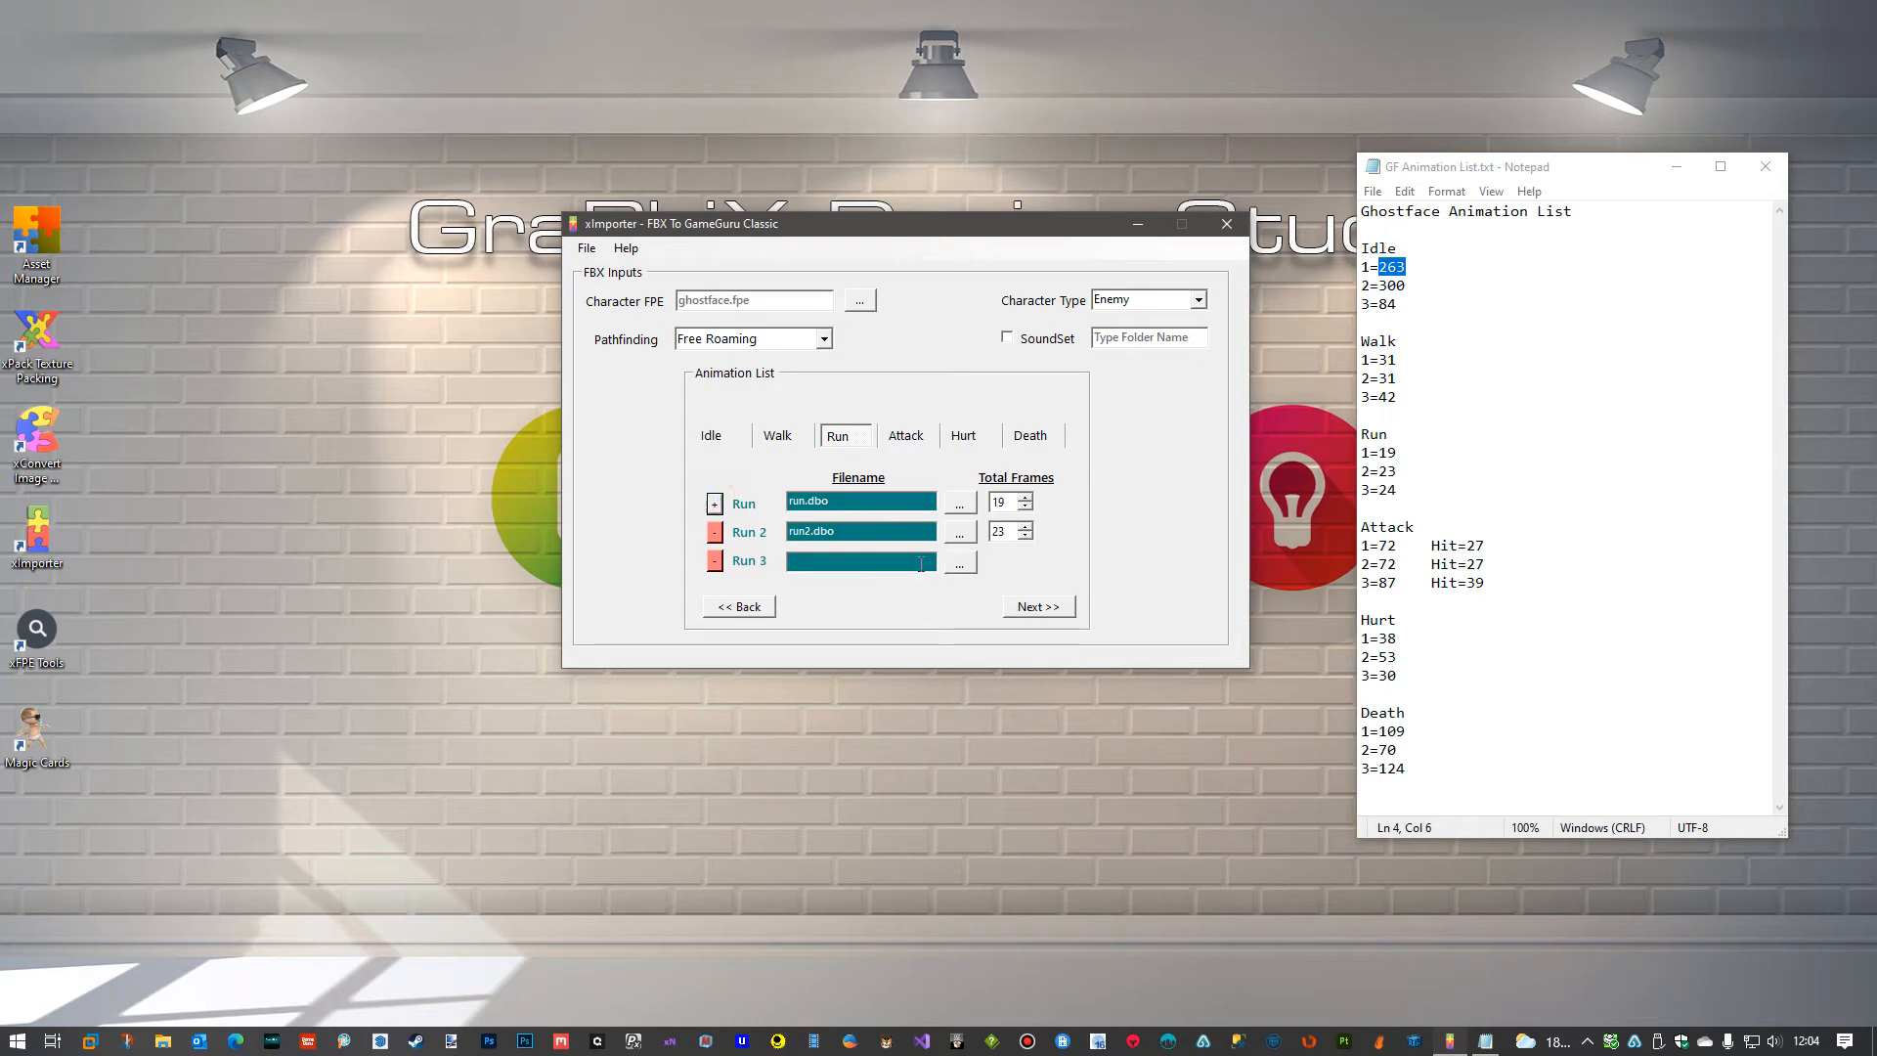
{"action": "left_click", "coordinate": [961, 564]}
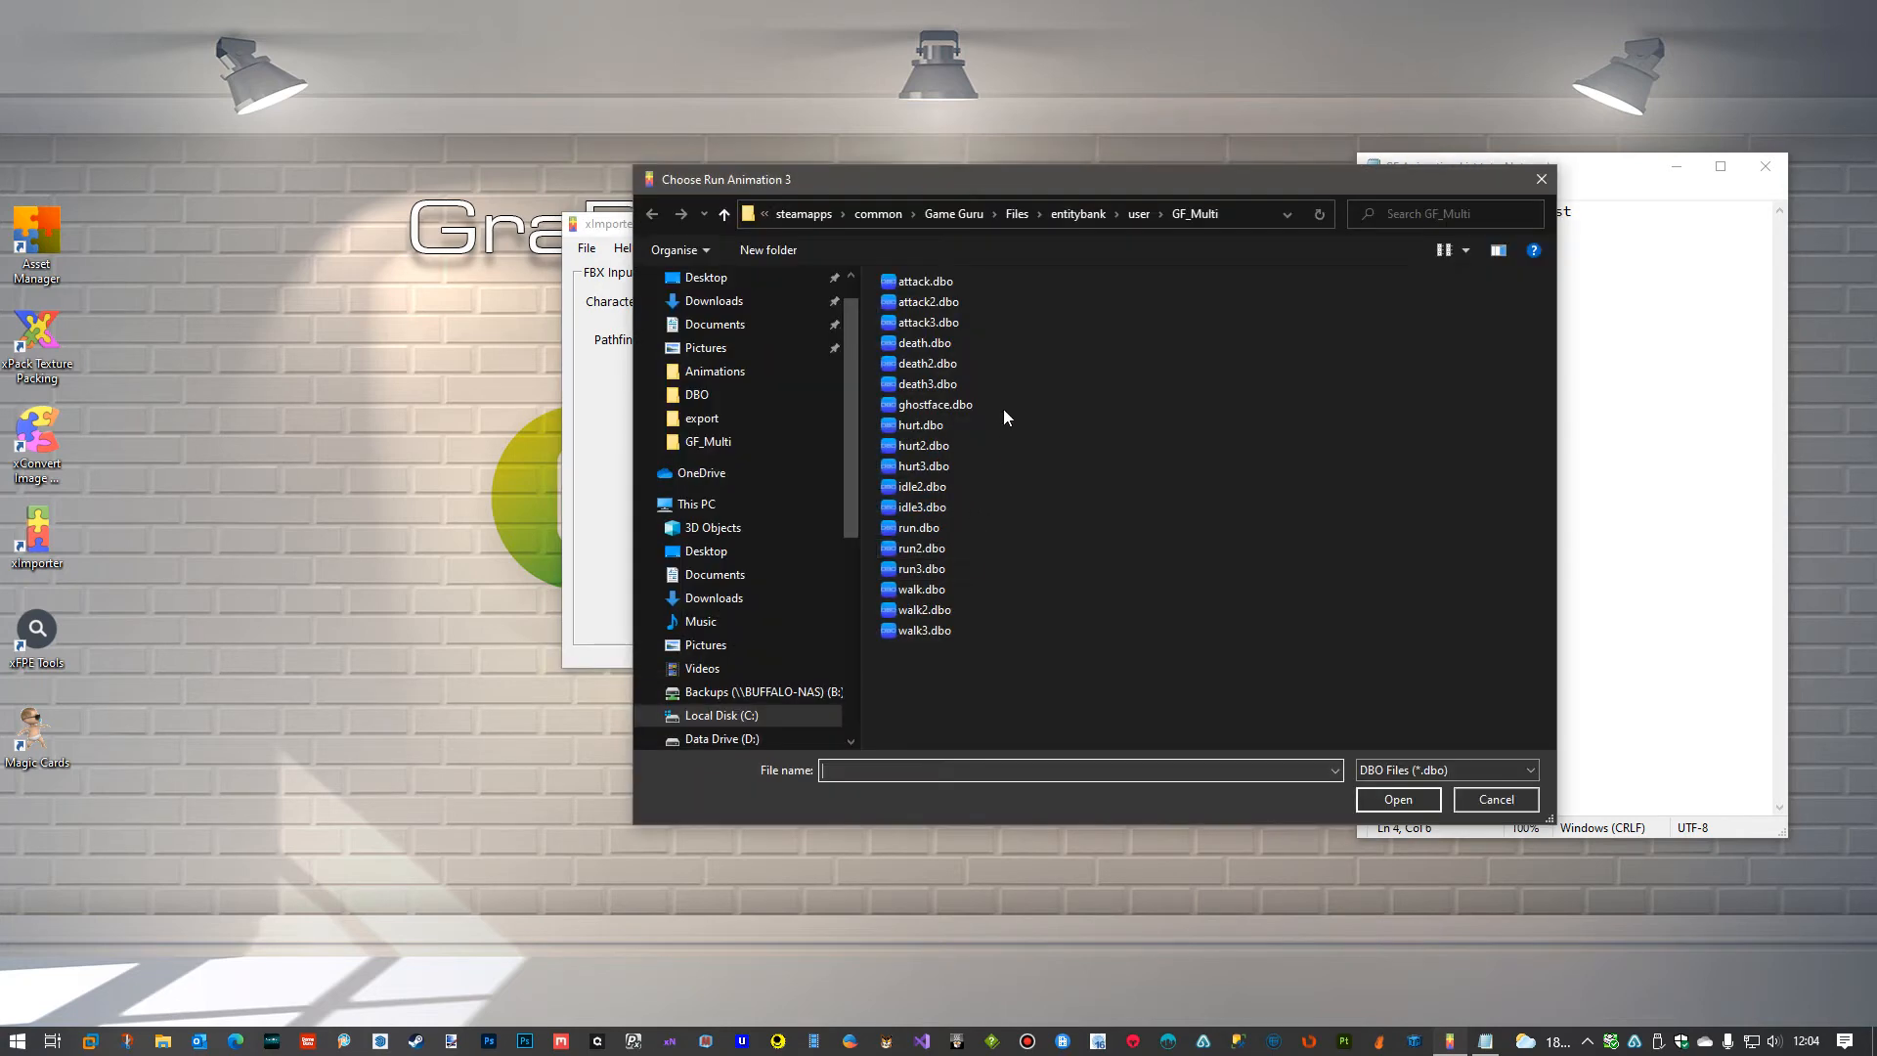
{"action": "double_click", "coordinate": [924, 548]}
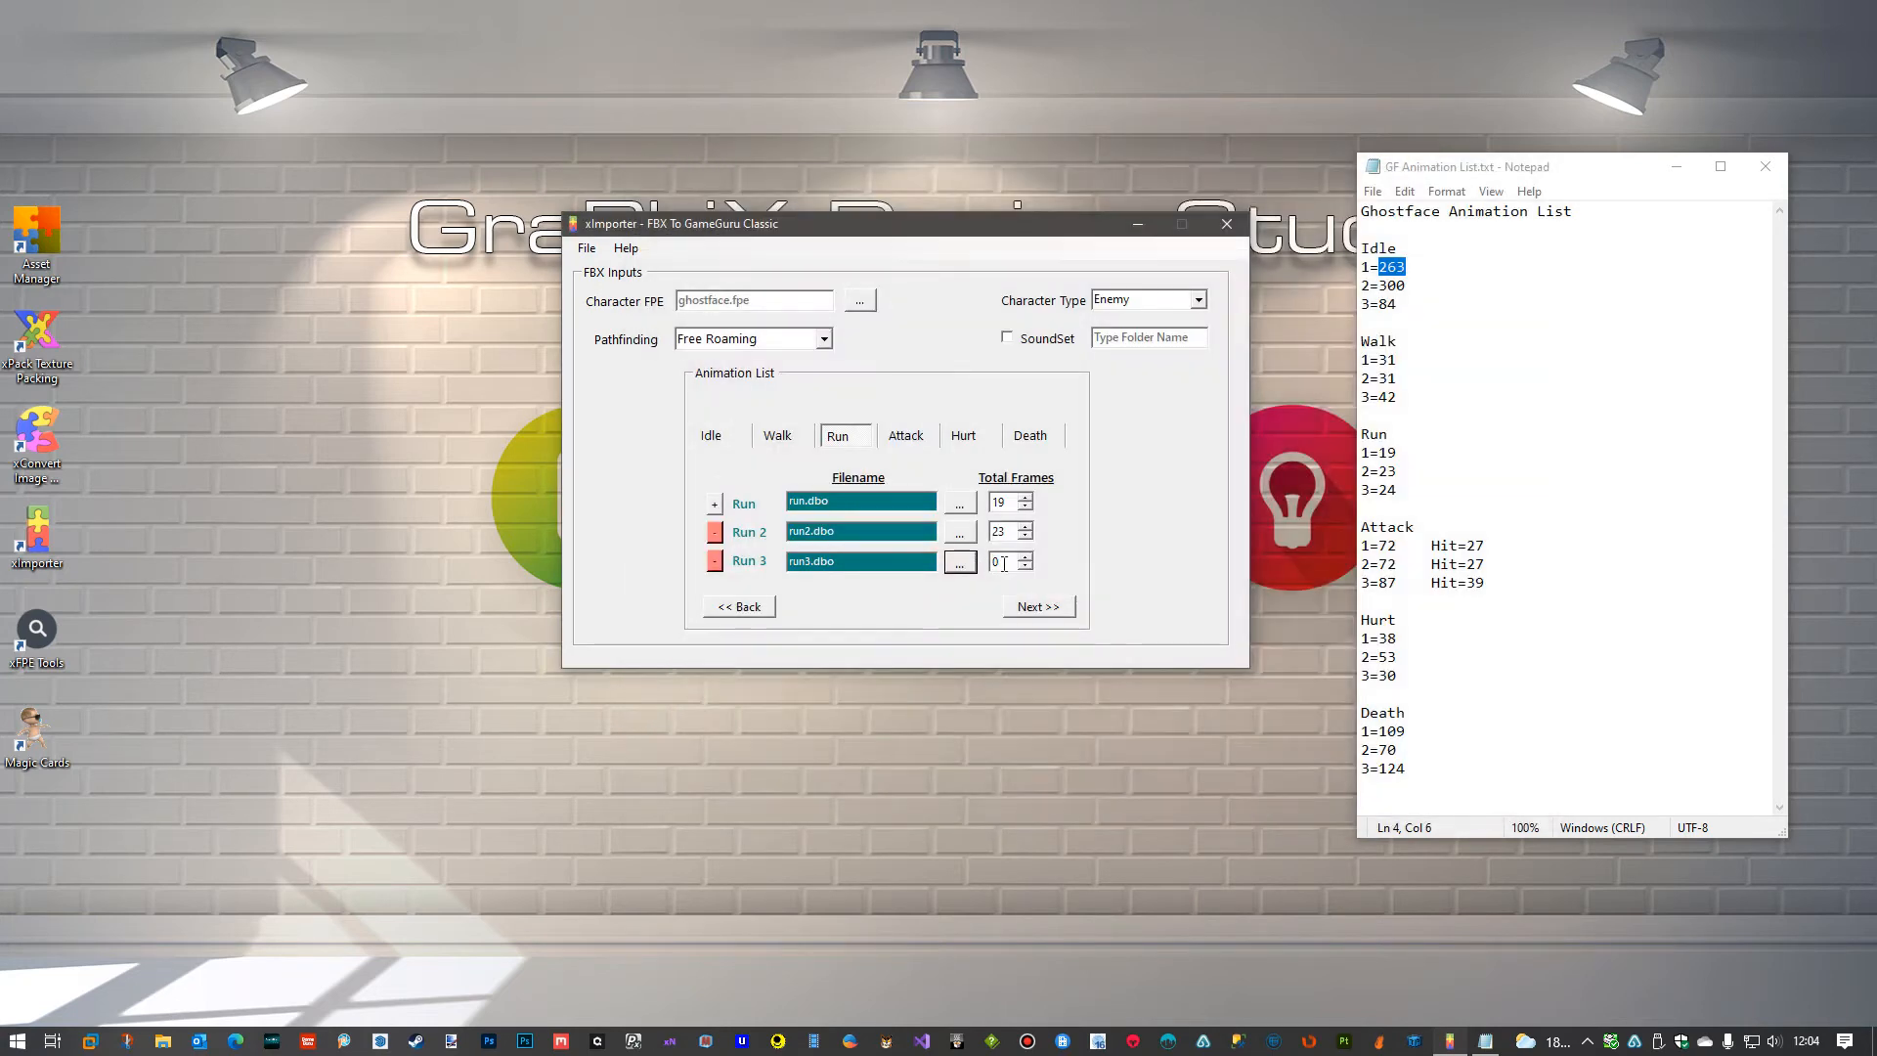
{"action": "left_click", "coordinate": [1003, 564]}
{"action": "double_click", "coordinate": [1003, 564]}
{"action": "type", "text": "24"}
Advance to the Attack animations, assign attack.dbo as the first one and set its total frames to 72.
{"action": "left_click", "coordinate": [1056, 607]}
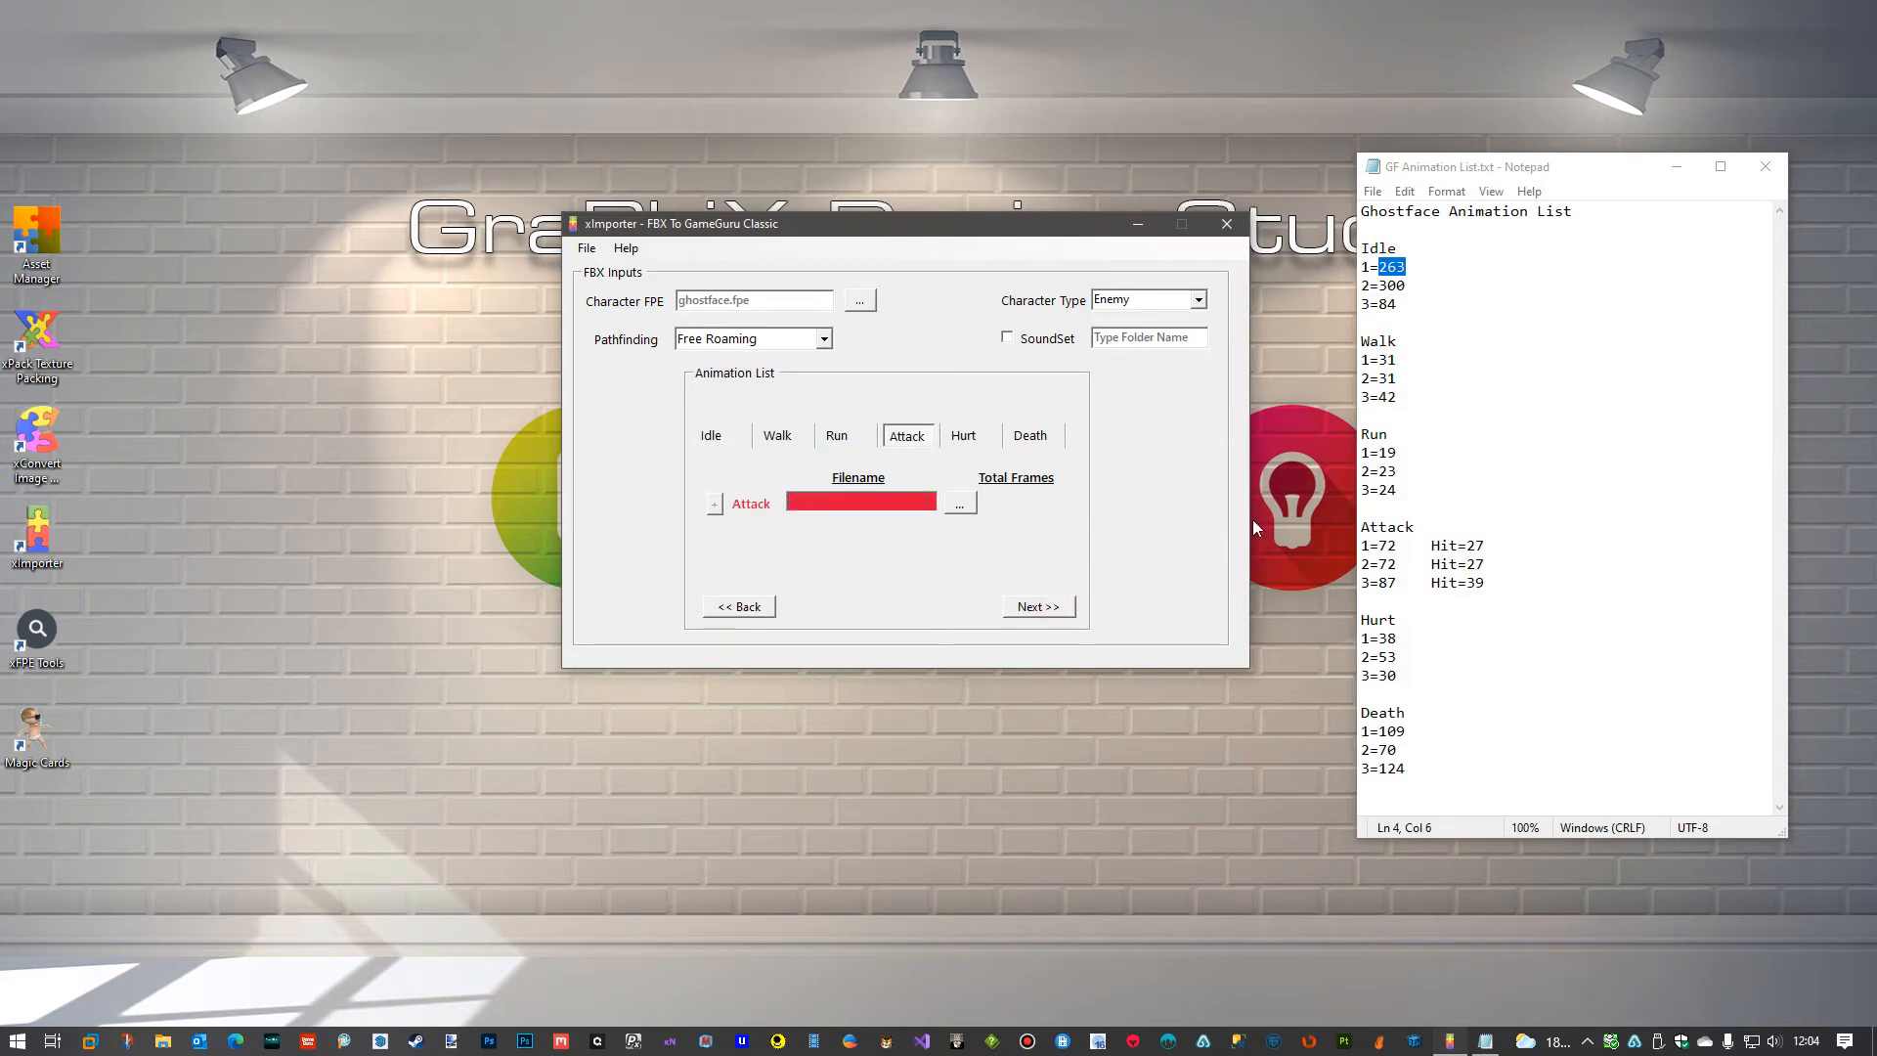
{"action": "left_click", "coordinate": [960, 504]}
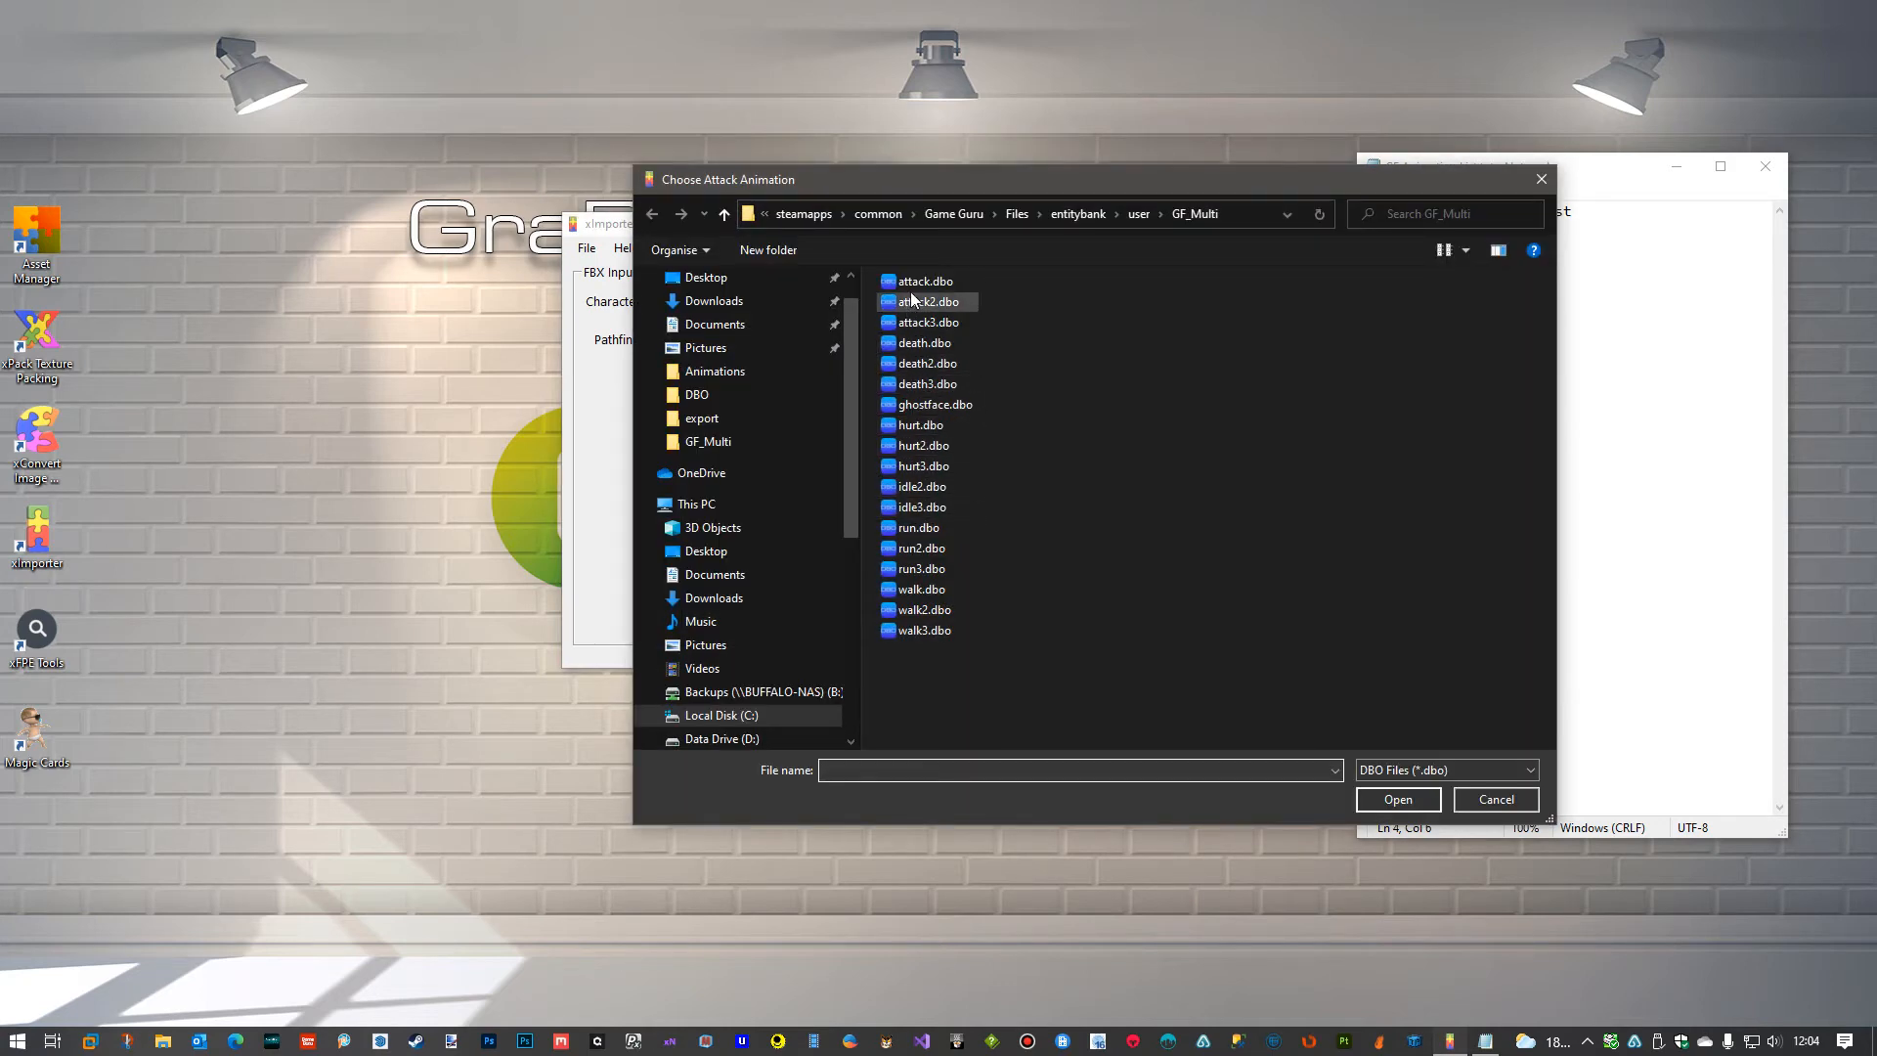
{"action": "left_click", "coordinate": [916, 285]}
{"action": "double_click", "coordinate": [916, 290]}
{"action": "double_click", "coordinate": [1010, 501]}
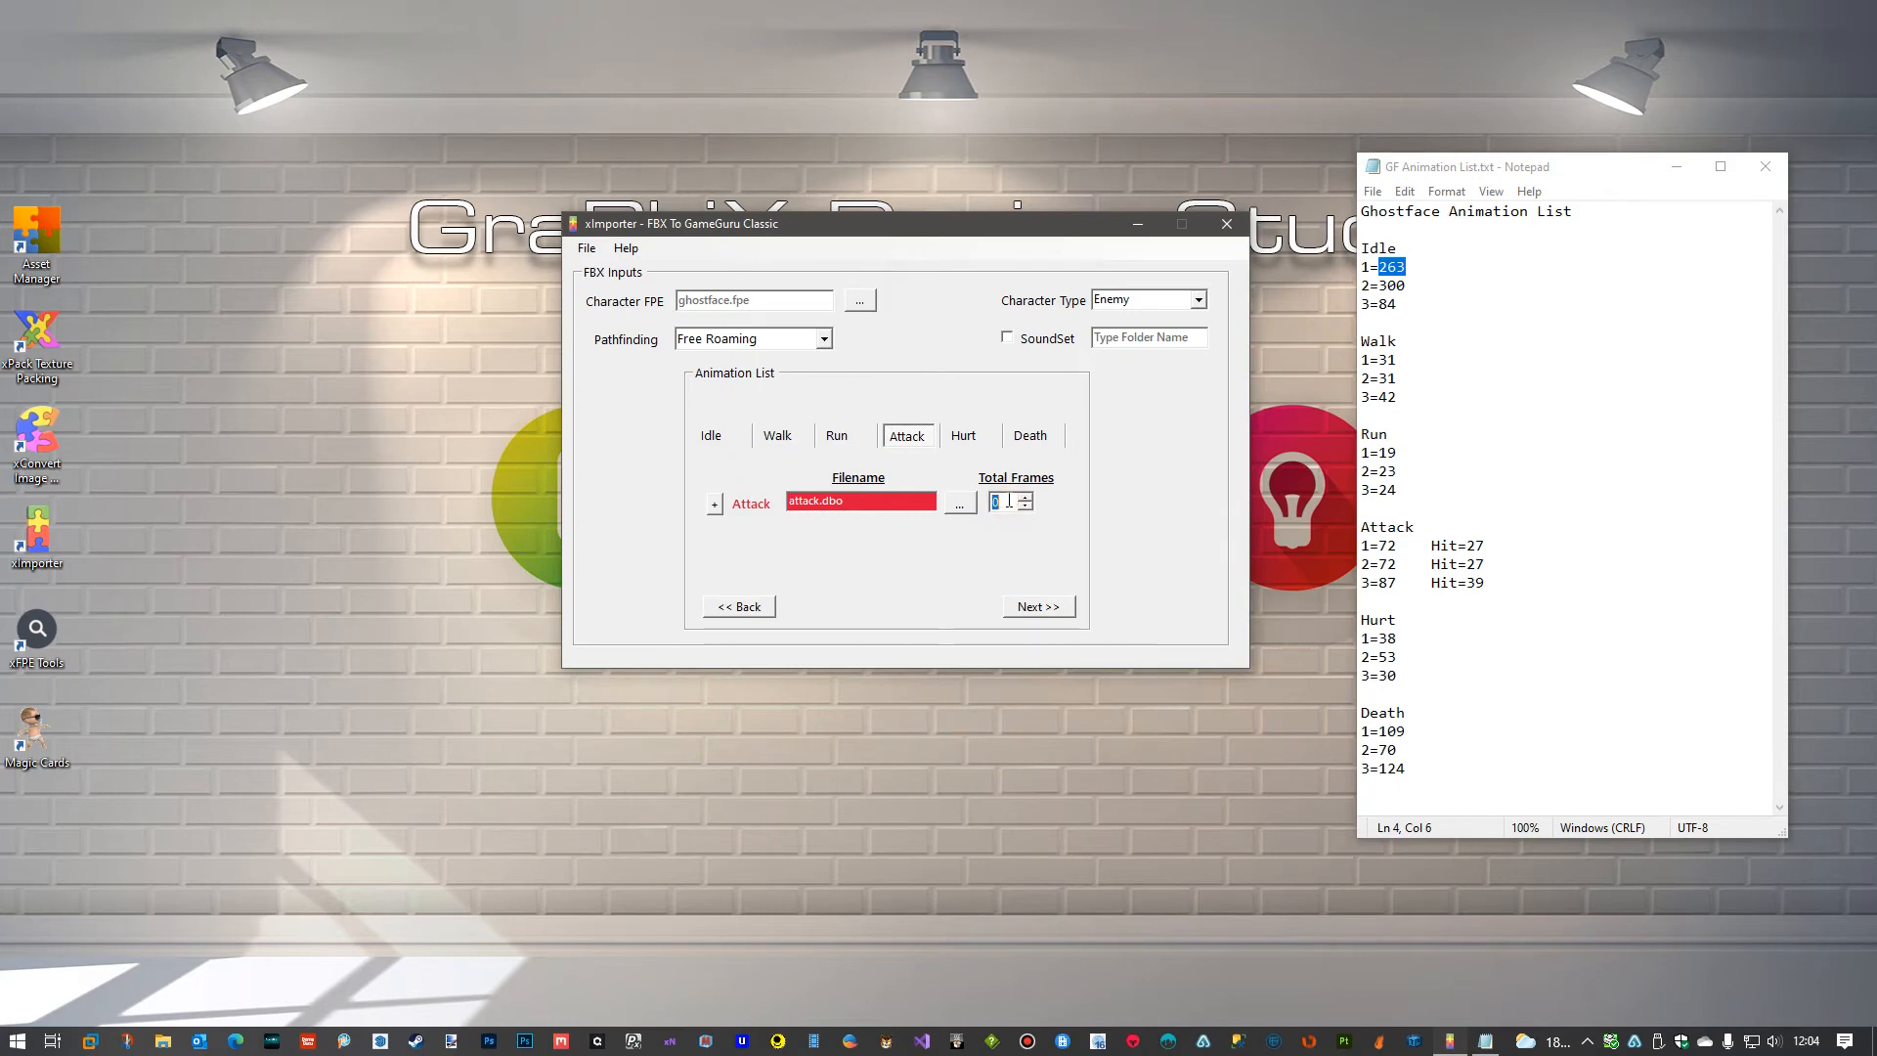
{"action": "type", "text": "72"}
Add an Attack 2 animation using attack2.dbo and set its total frames to 72.
{"action": "left_click", "coordinate": [715, 504]}
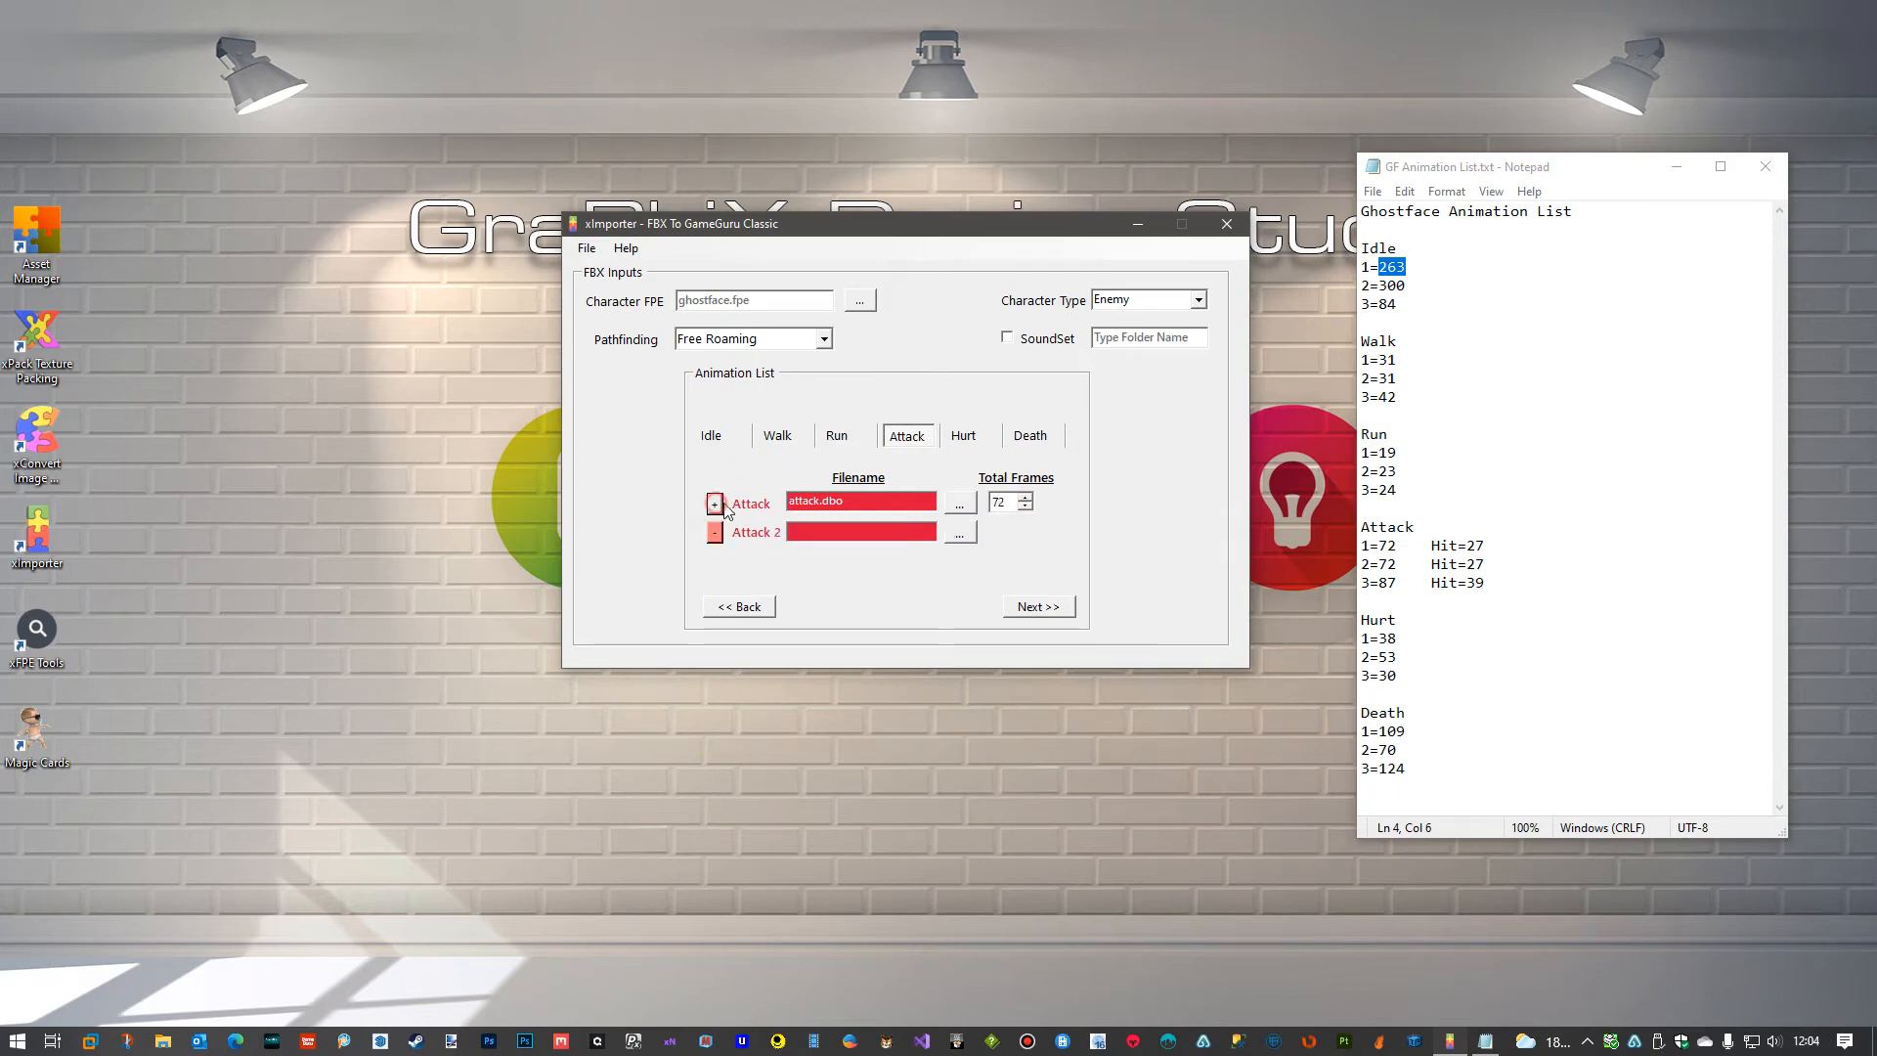
{"action": "left_click", "coordinate": [958, 535]}
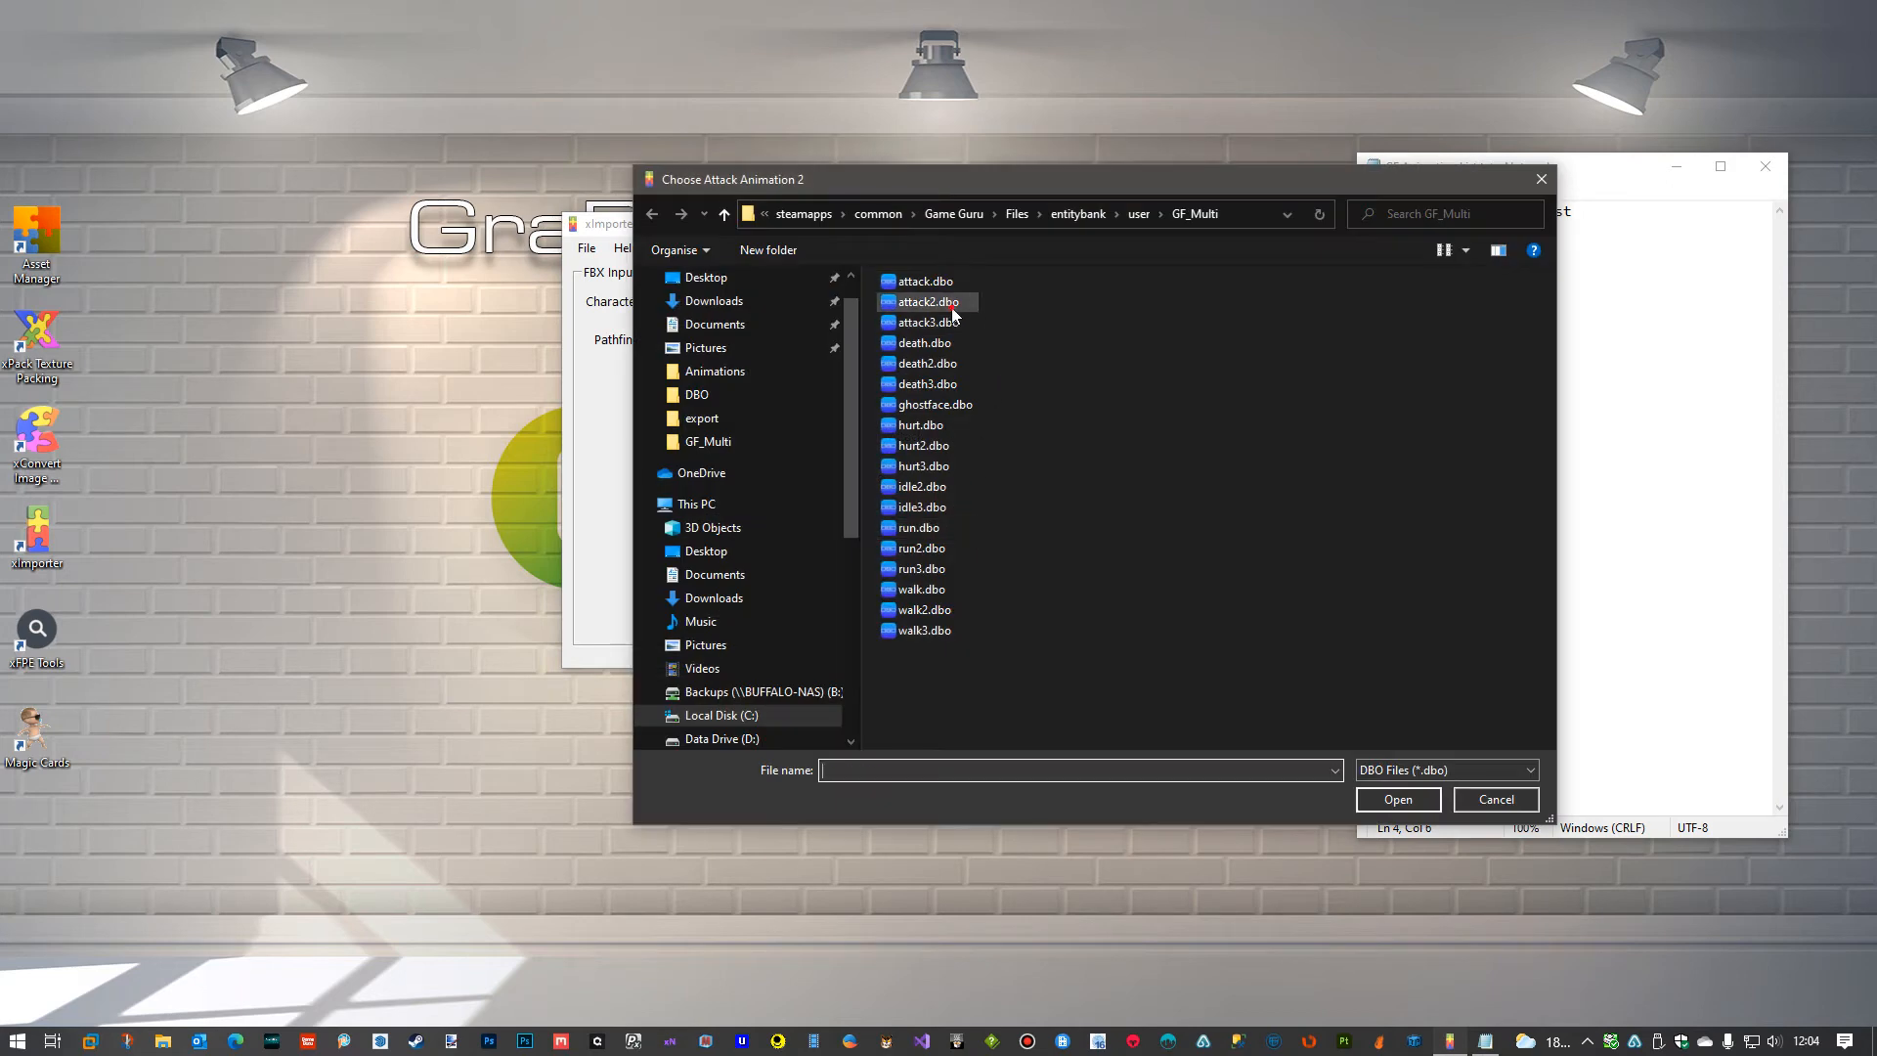
{"action": "double_click", "coordinate": [926, 302]}
{"action": "left_click", "coordinate": [997, 531]}
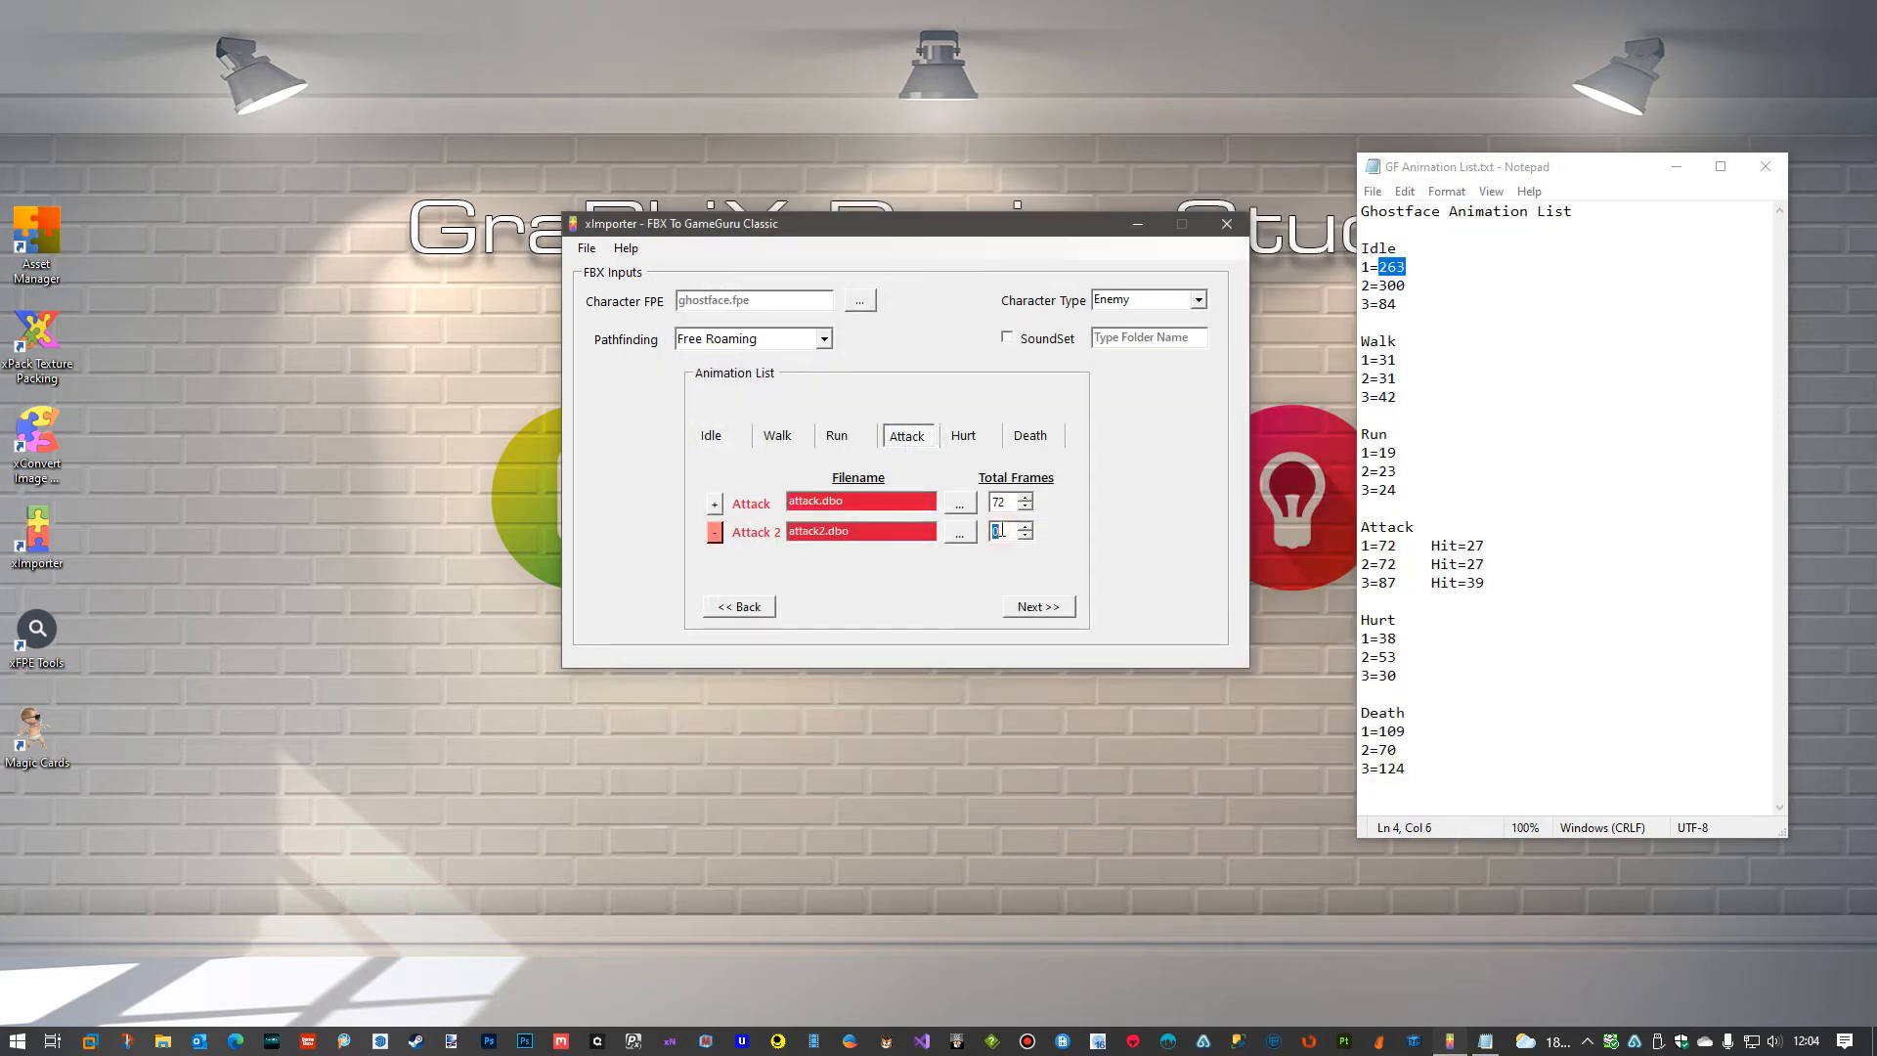
{"action": "type", "text": "72"}
Add an Attack 3 animation using attack3.dbo and set its total frames to 87.
{"action": "left_click", "coordinate": [715, 504]}
{"action": "left_click", "coordinate": [959, 563]}
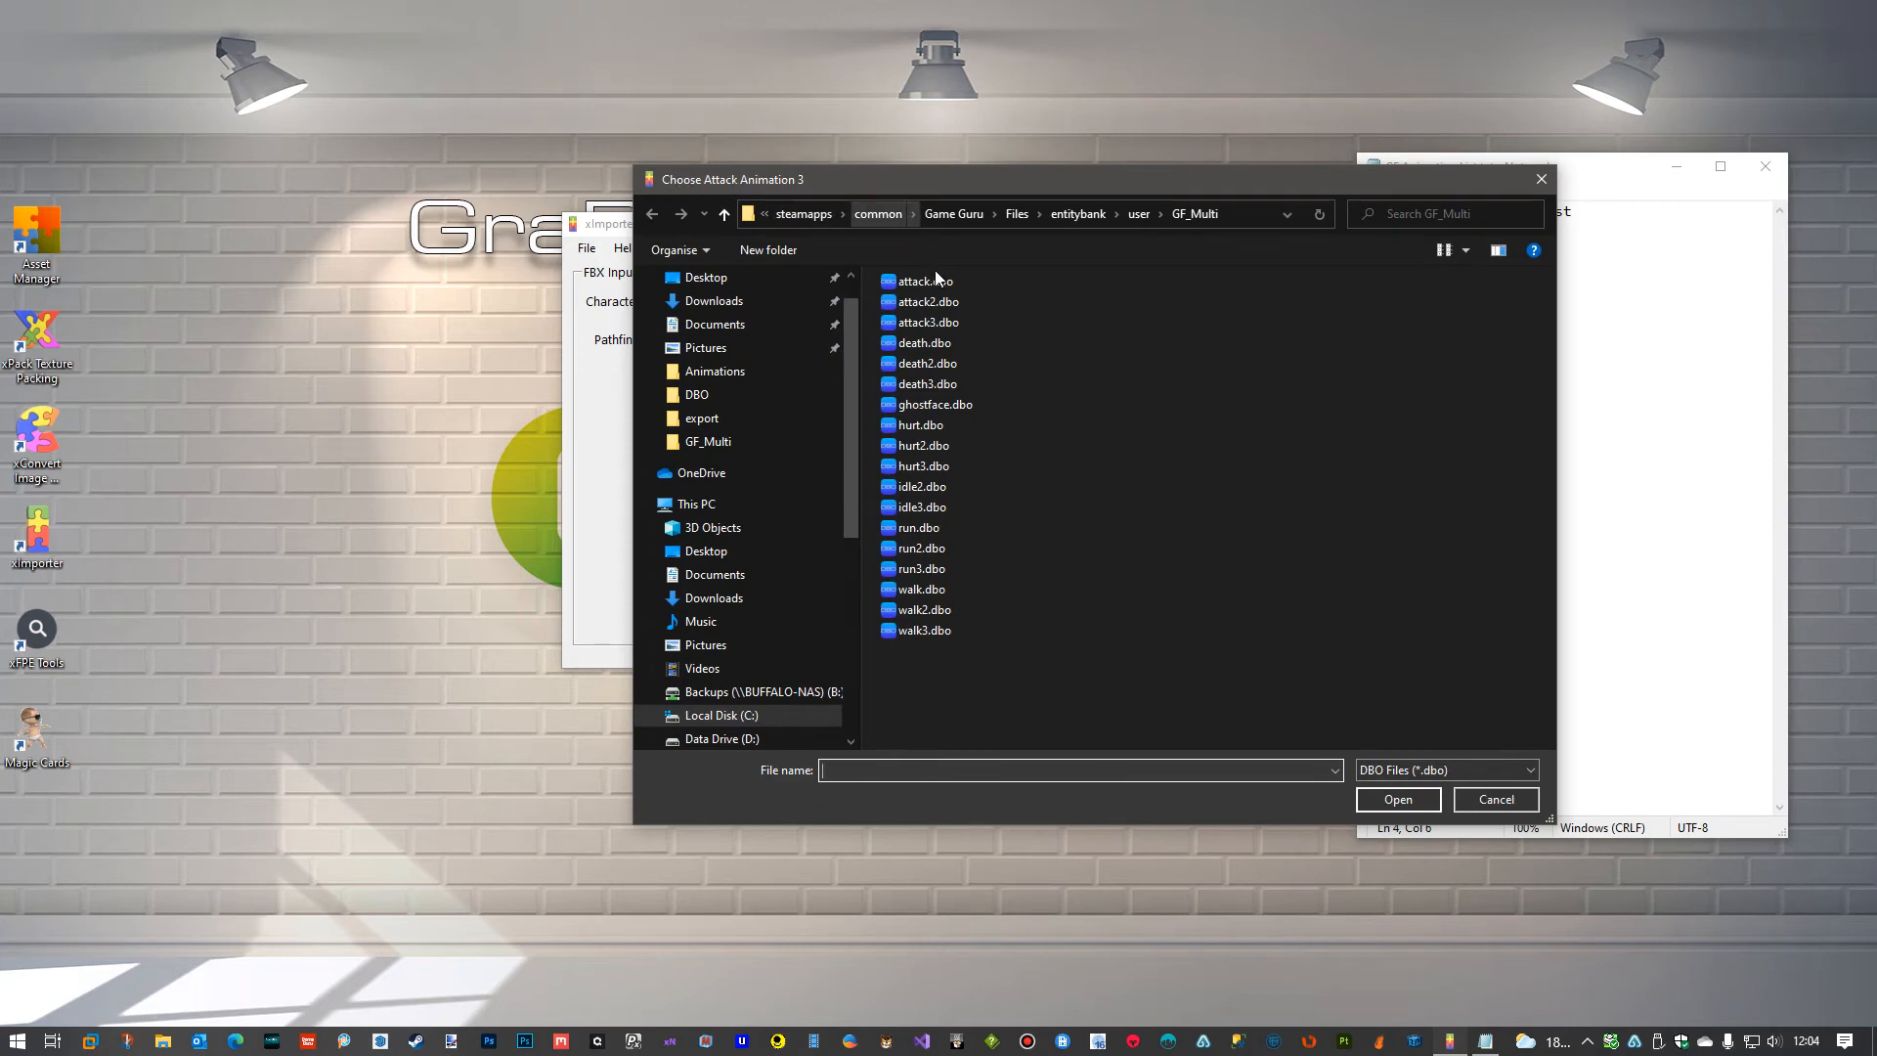
{"action": "left_click", "coordinate": [937, 321]}
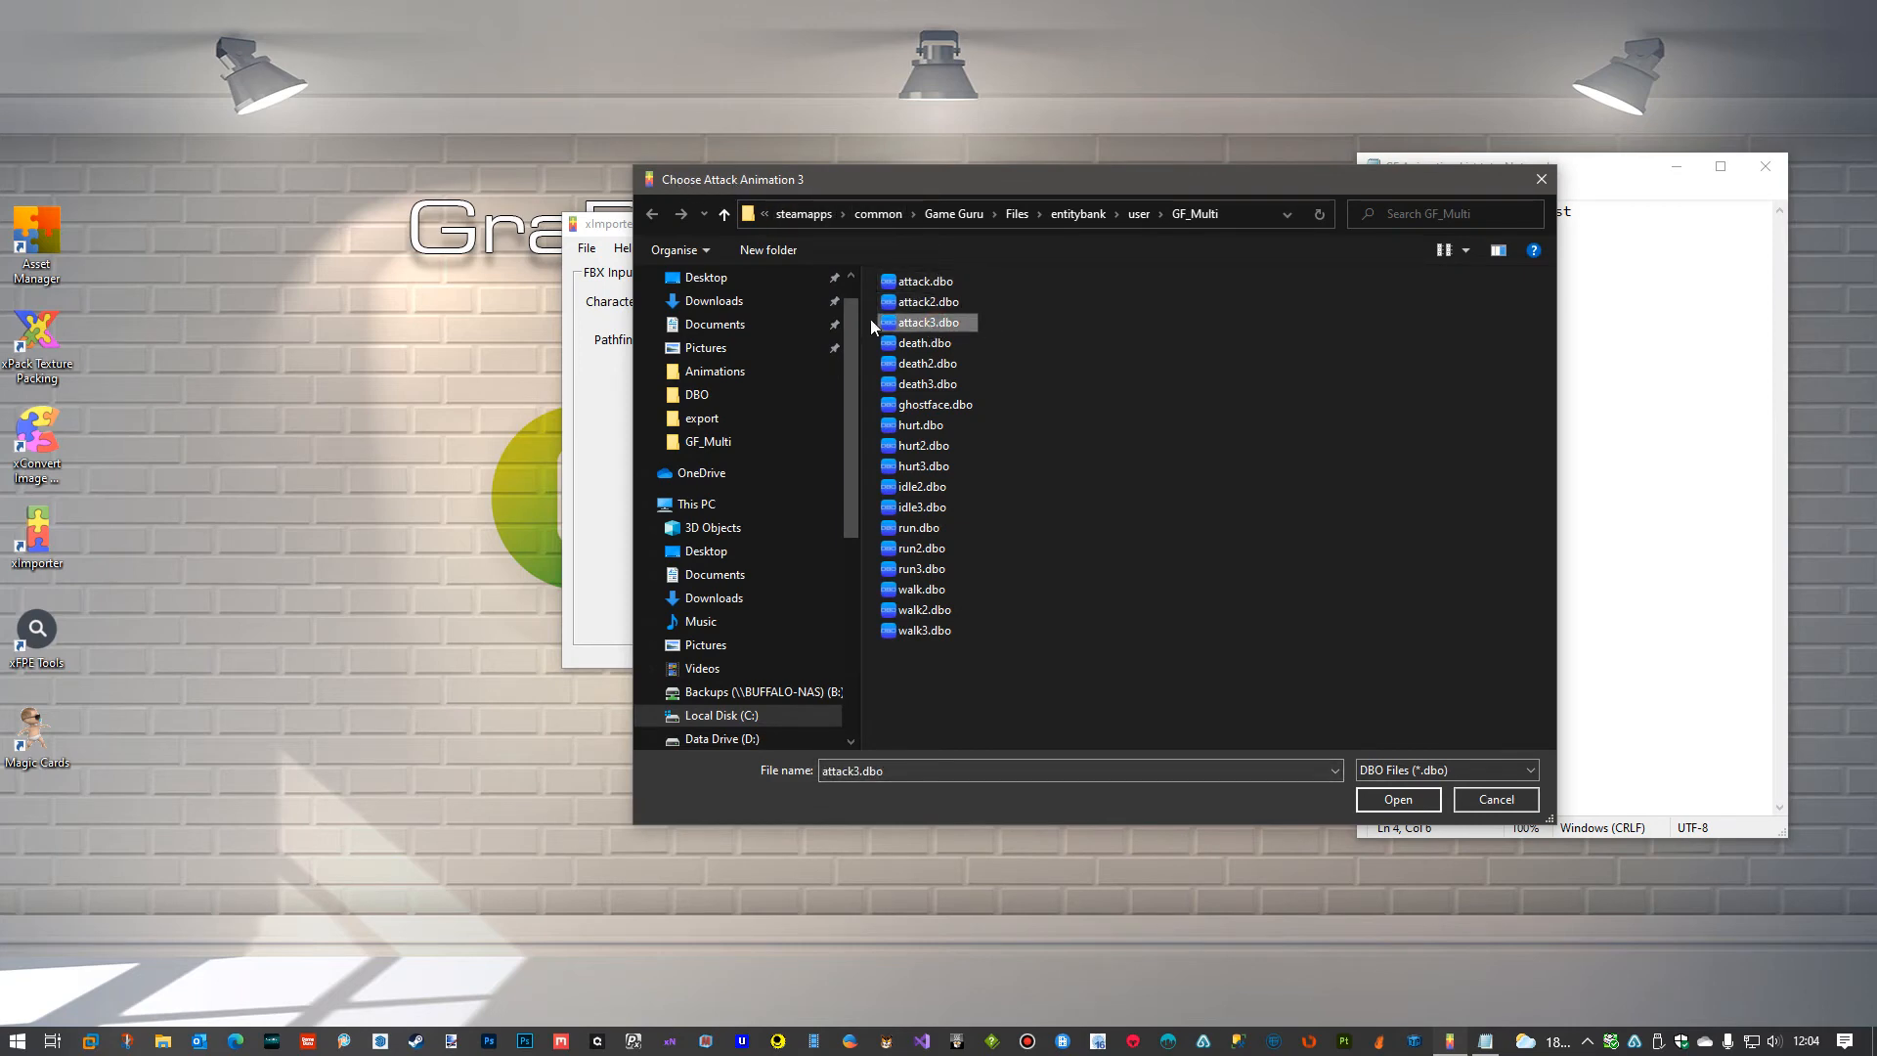
{"action": "left_click", "coordinate": [1411, 800]}
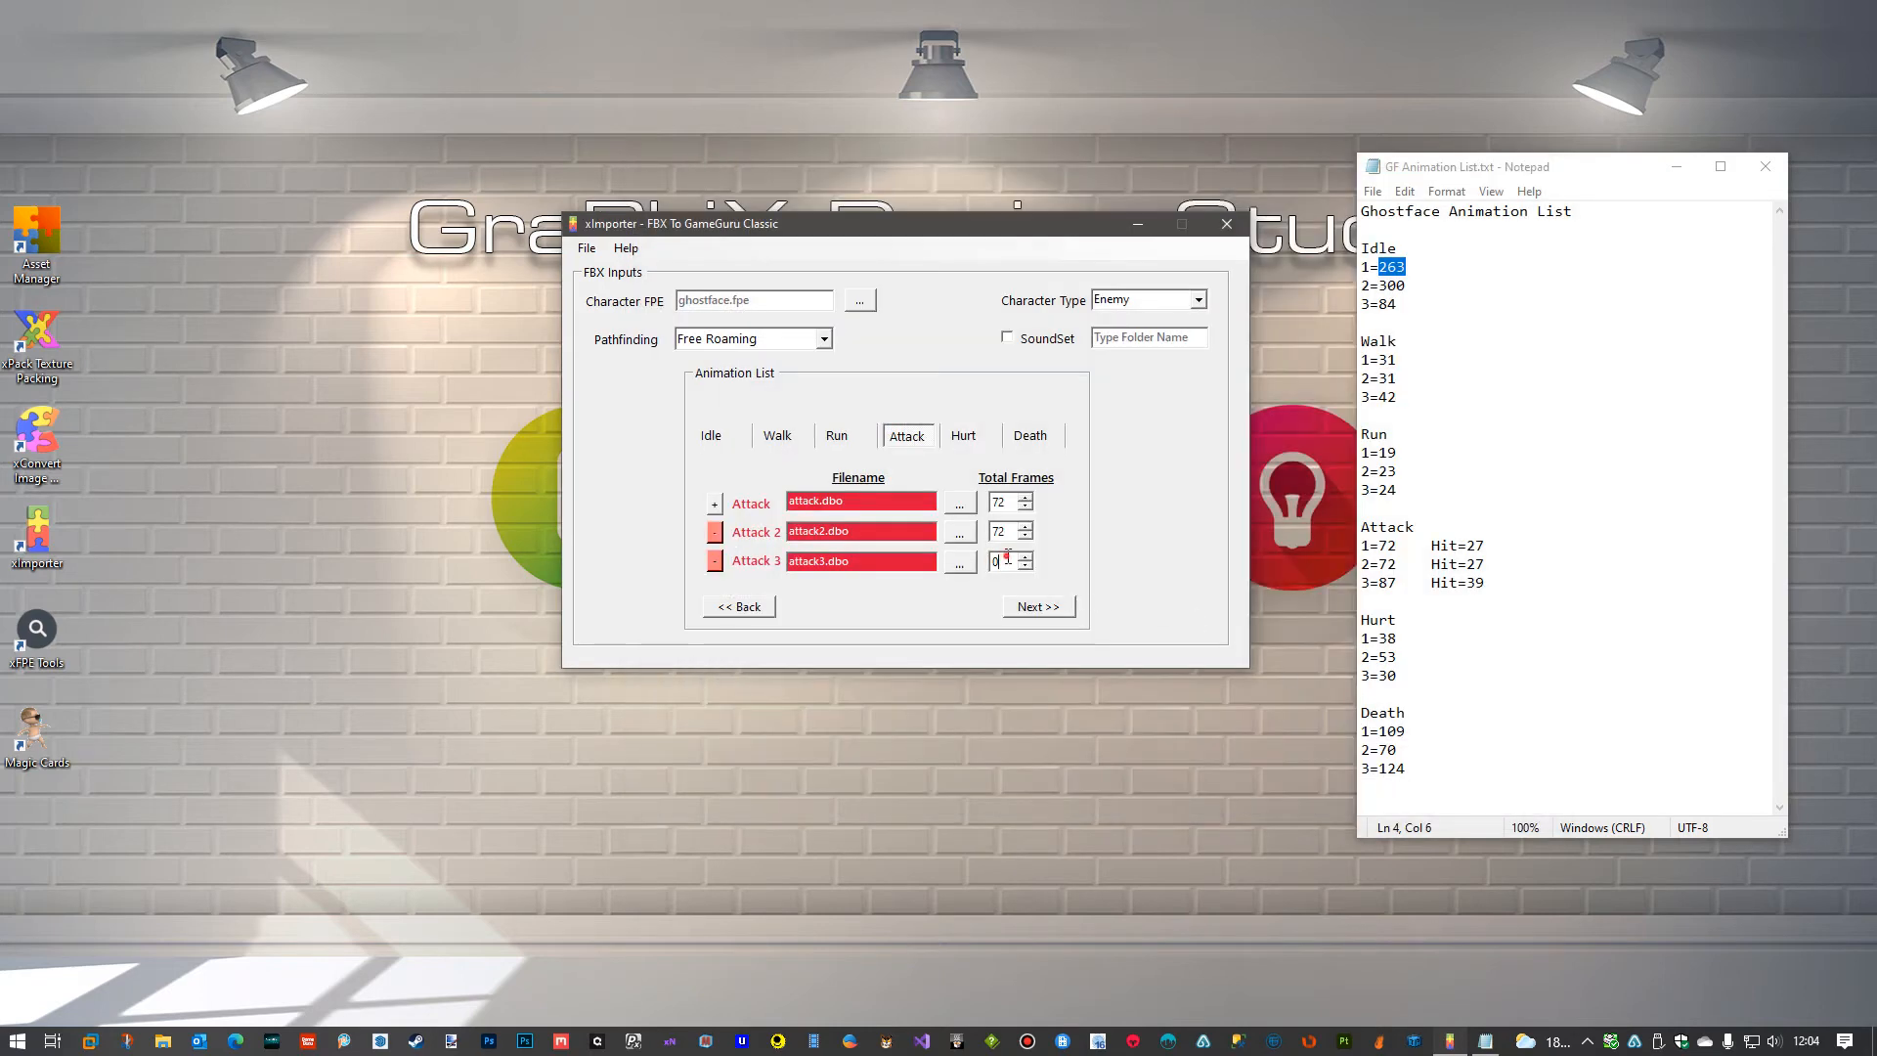
{"action": "double_click", "coordinate": [999, 562]}
{"action": "type", "text": "87"}
Advance to the Hurt animations, assign hurt.dbo as the first one and set its total frames to 38.
{"action": "left_click", "coordinate": [1044, 608]}
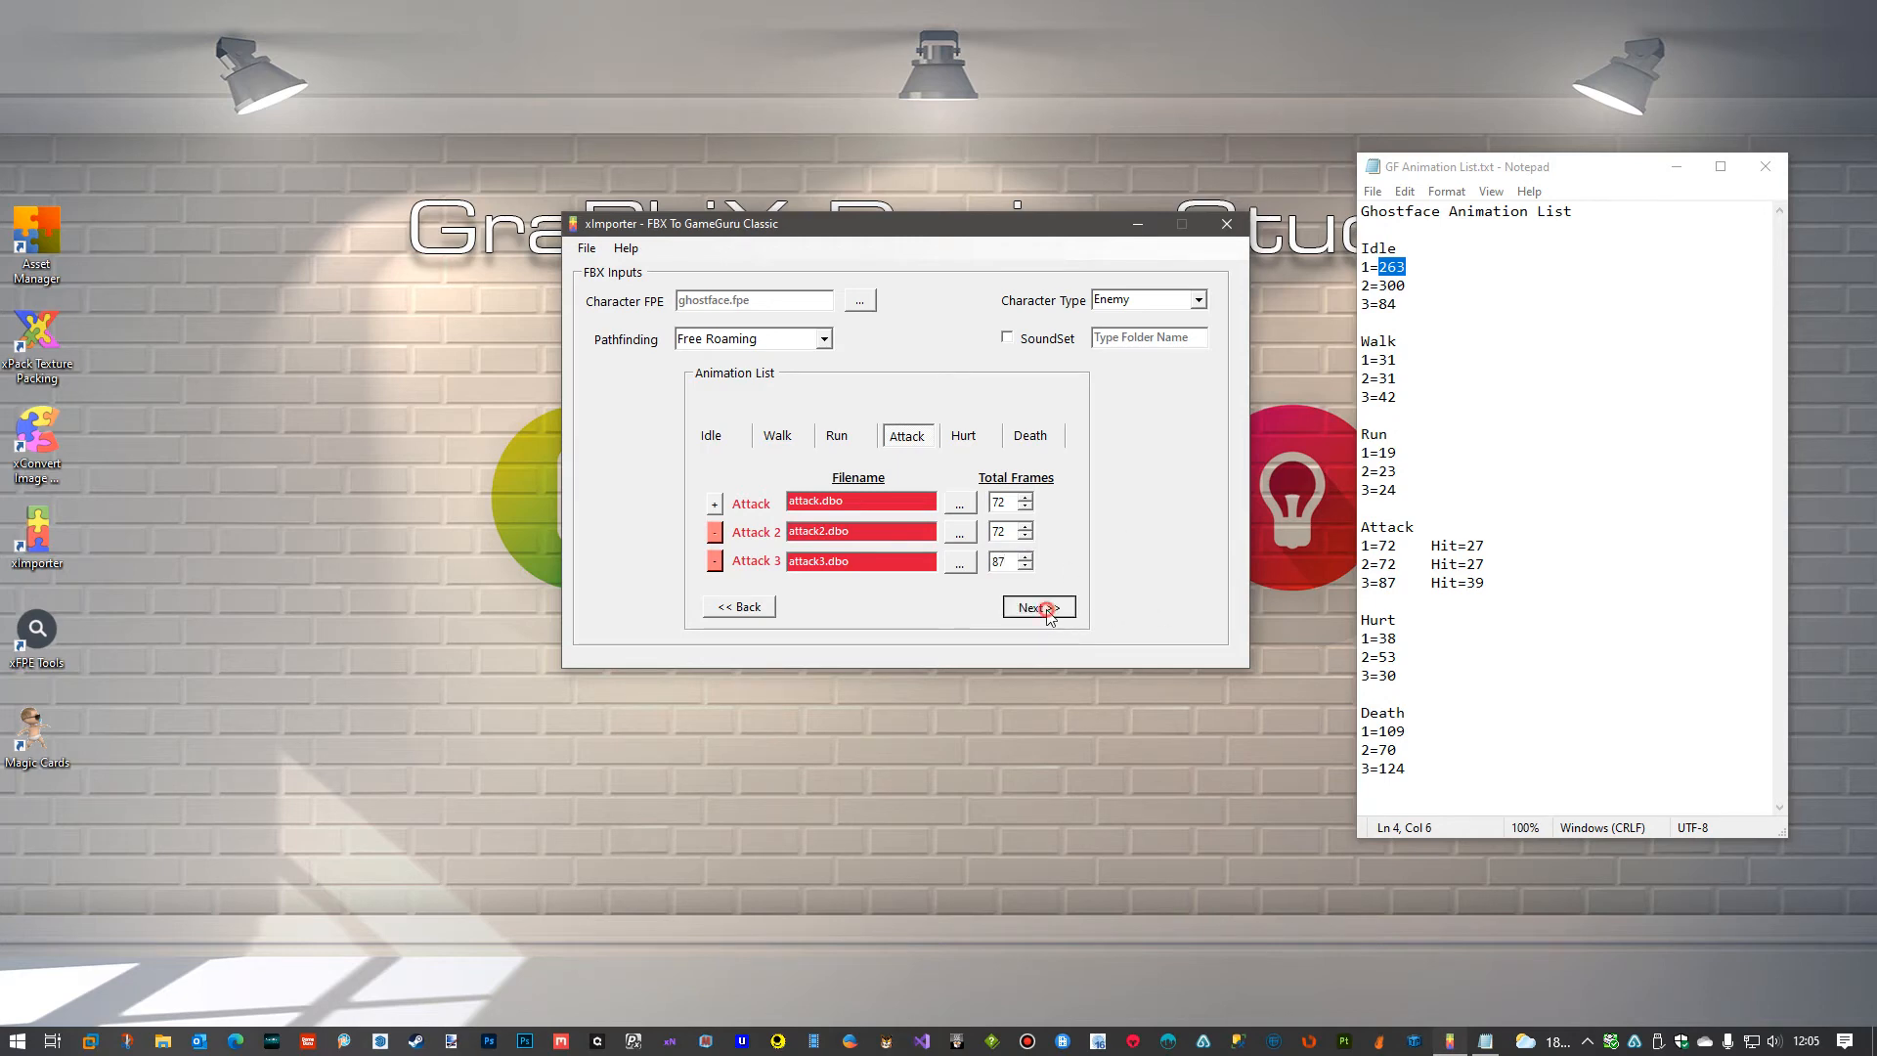
{"action": "left_click", "coordinate": [970, 505]}
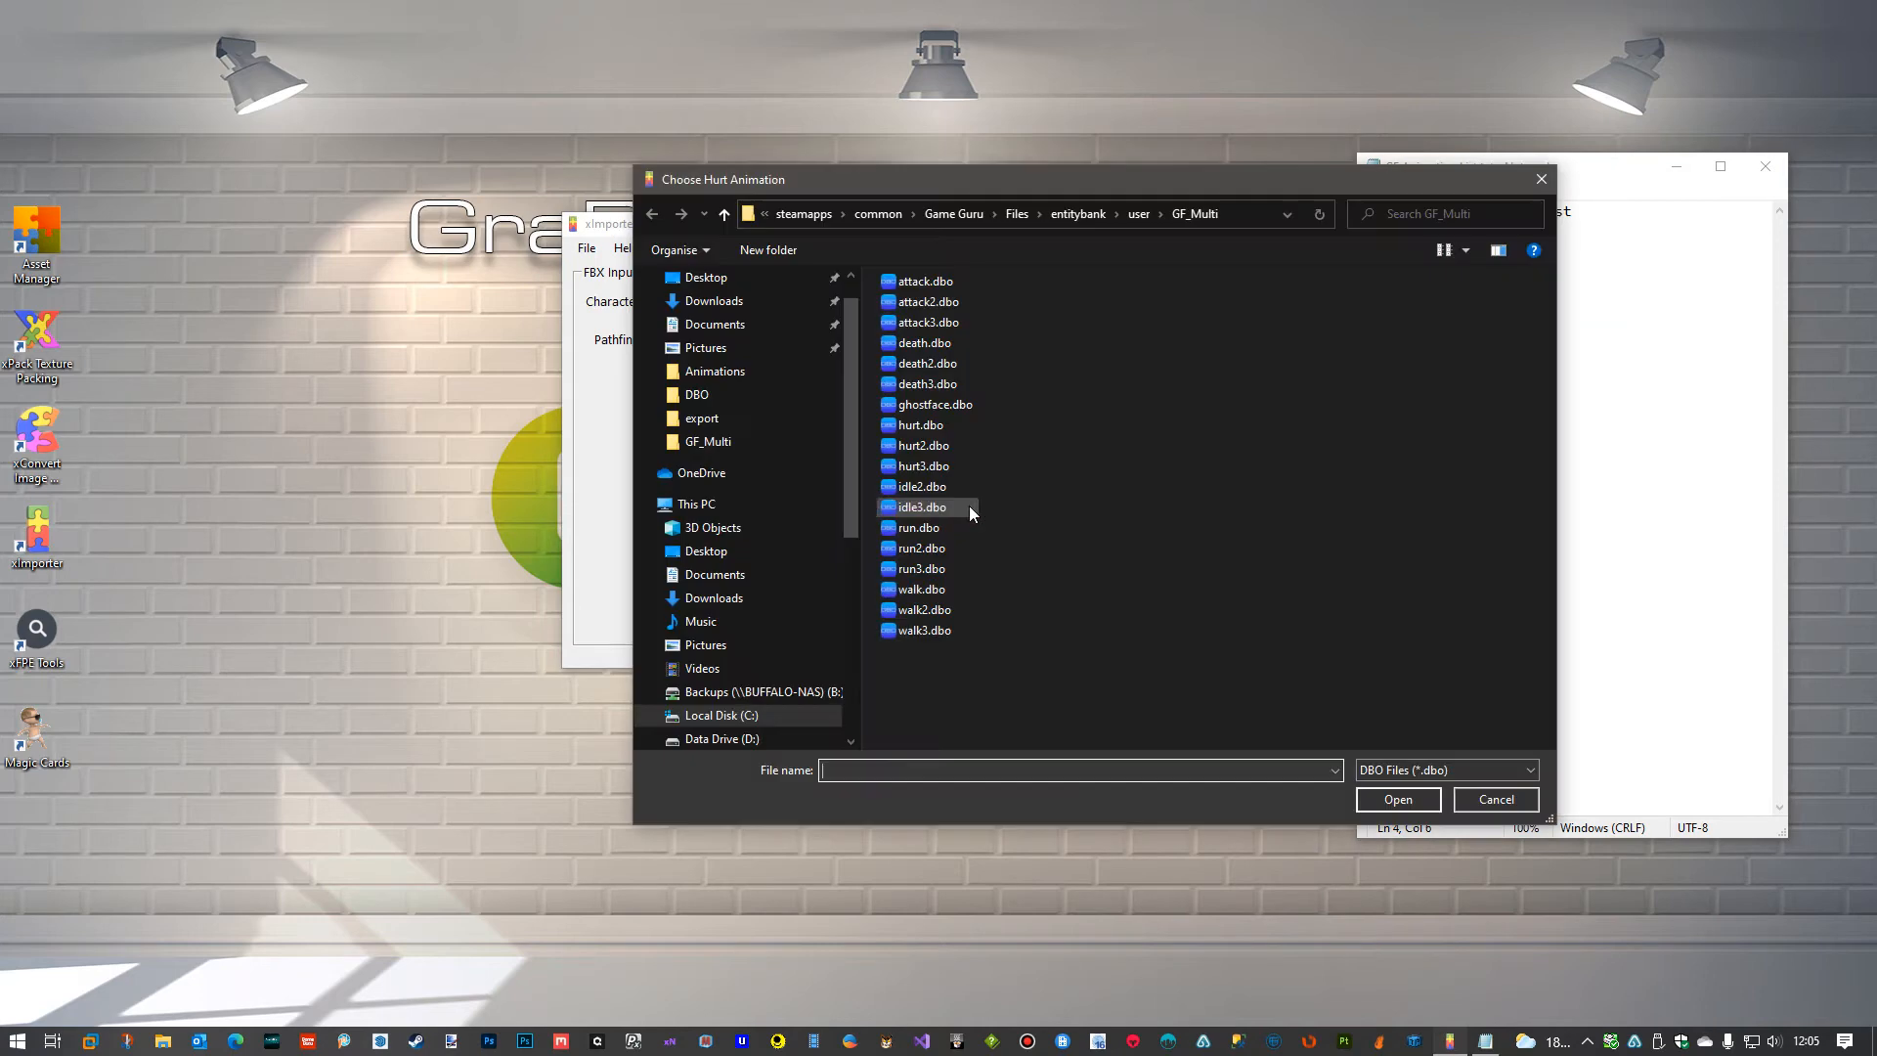
{"action": "left_click", "coordinate": [953, 424]}
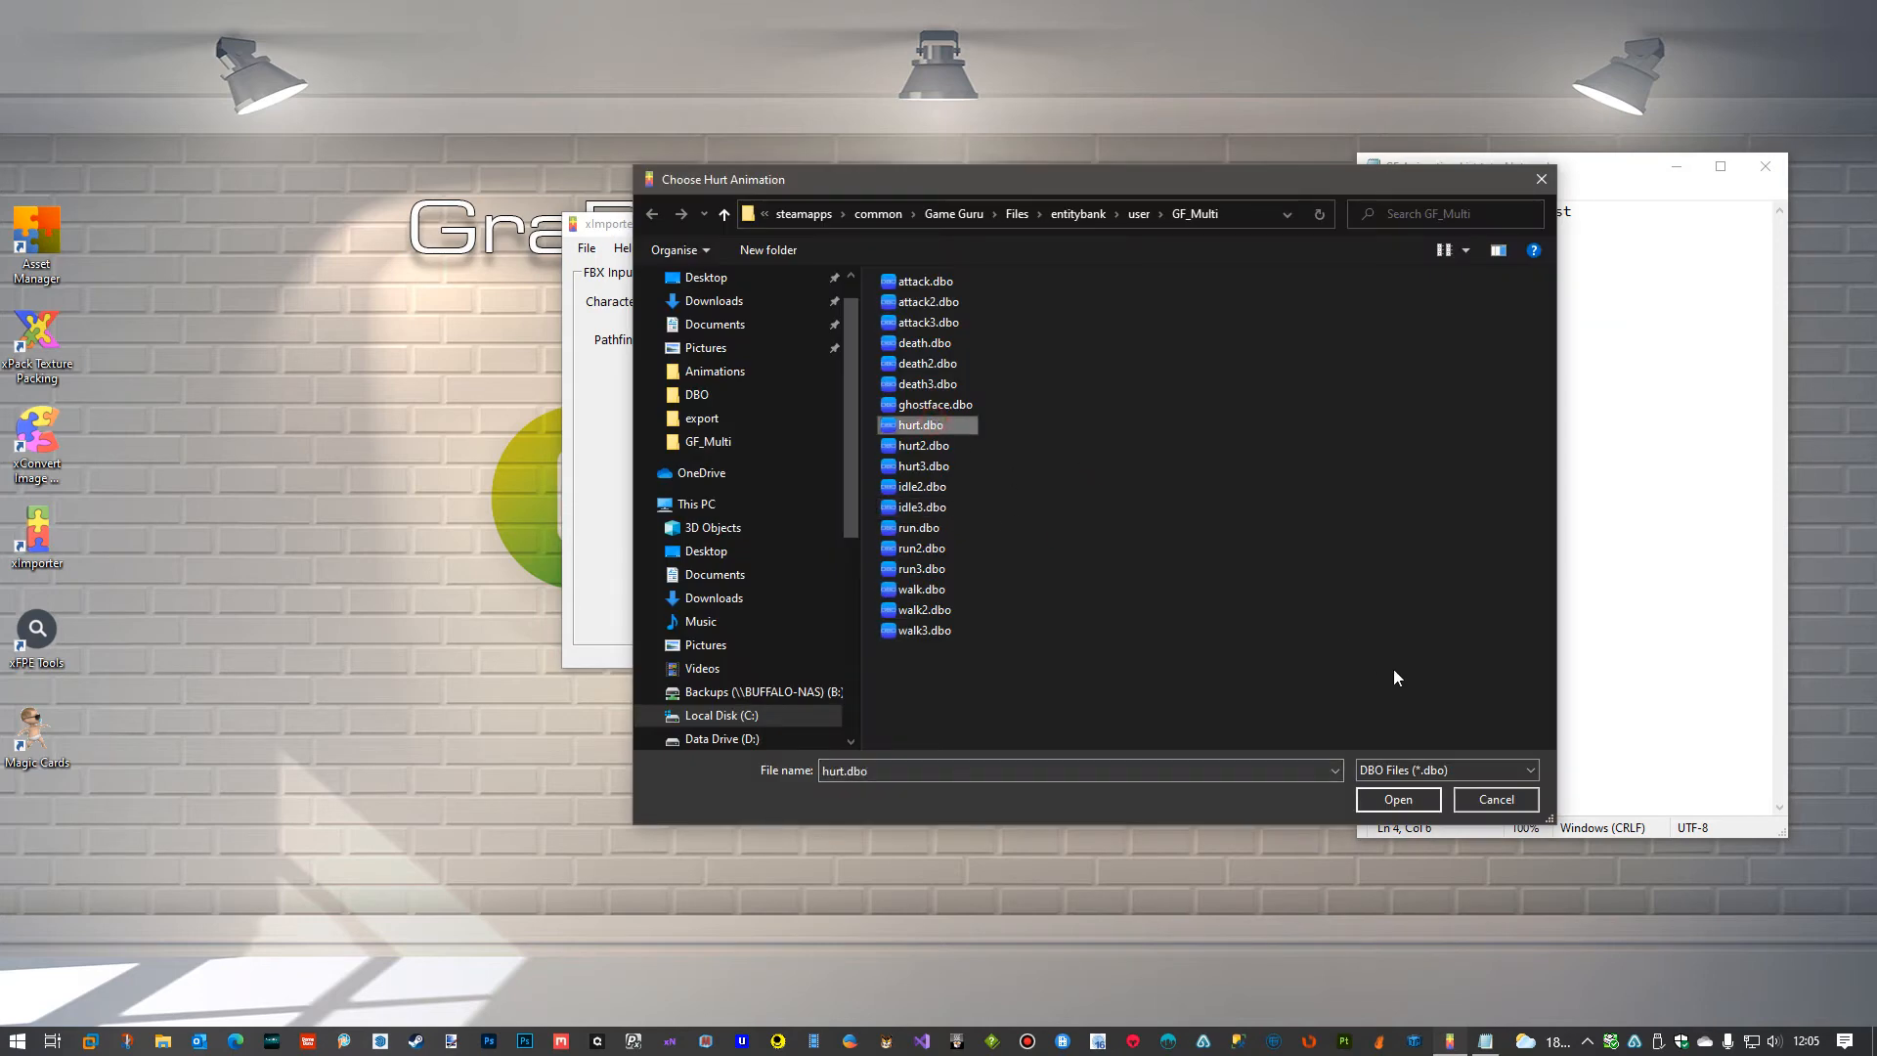
{"action": "left_click", "coordinate": [1399, 799]}
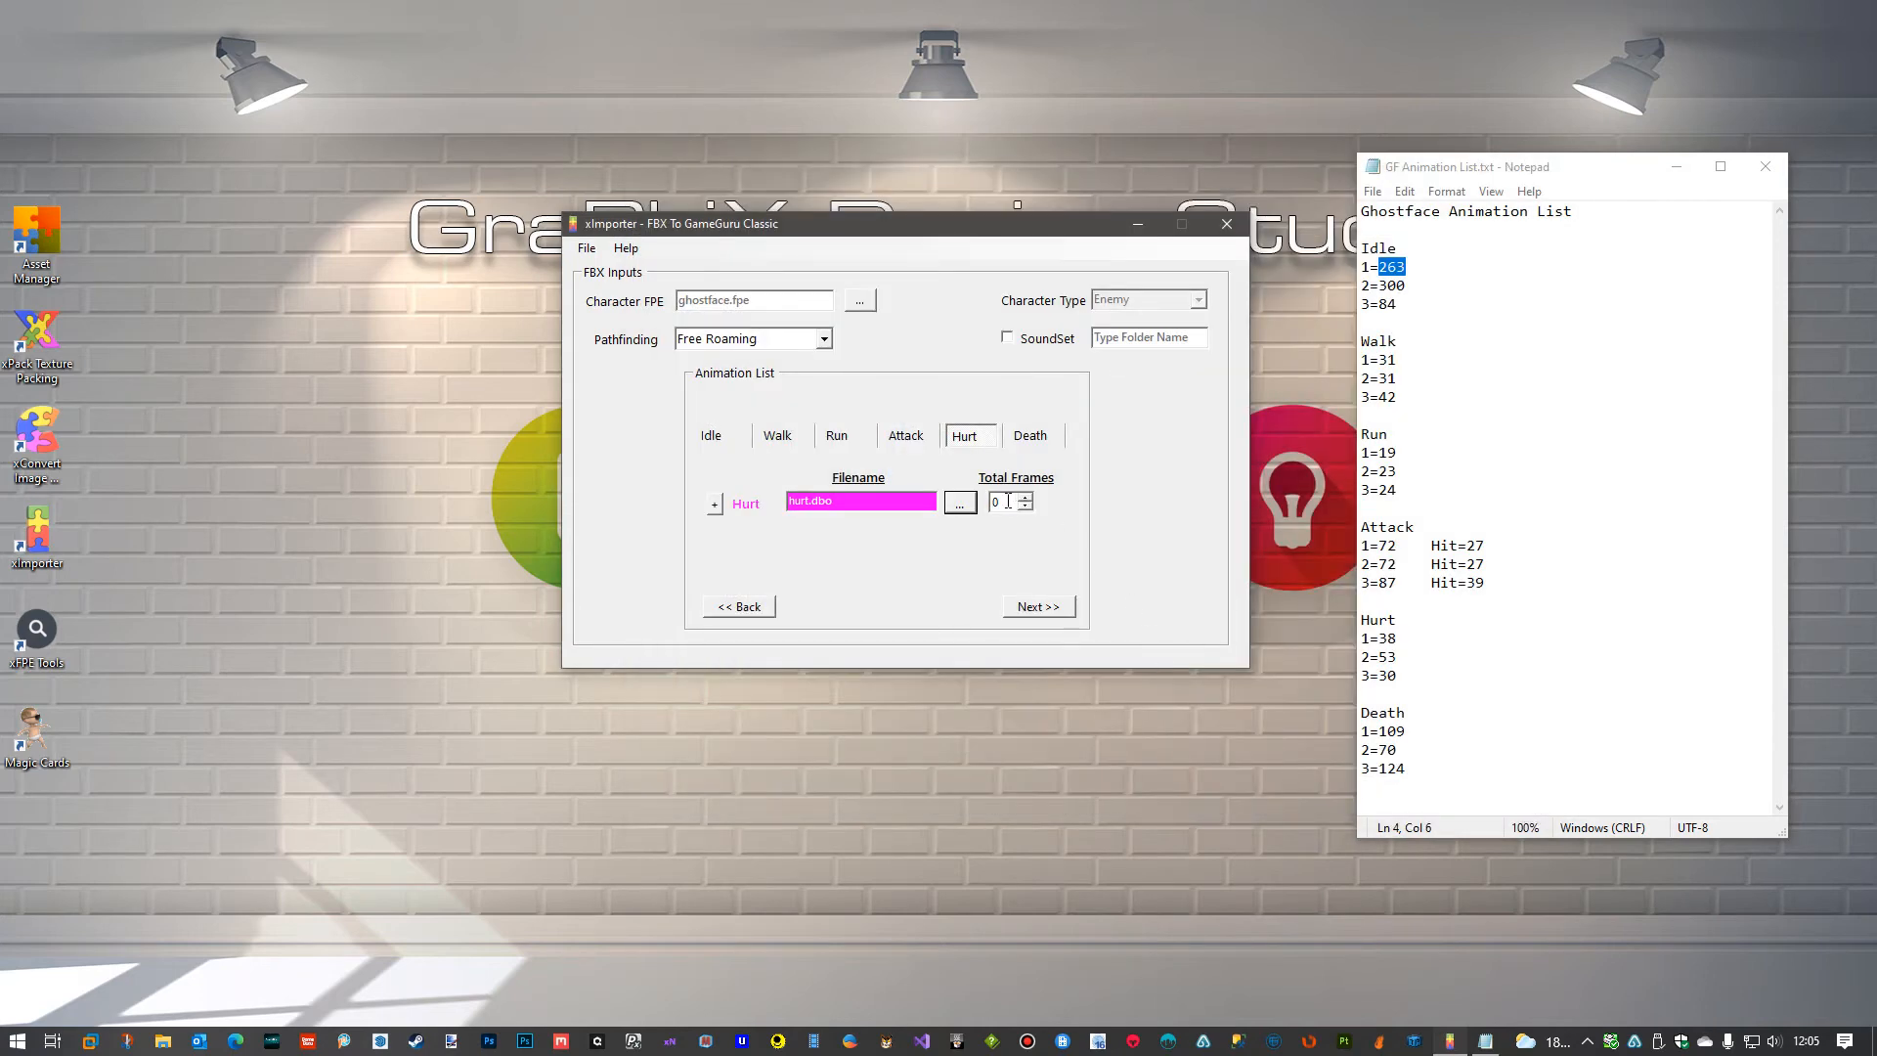
{"action": "double_click", "coordinate": [1007, 501]}
{"action": "type", "text": "38"}
Add a Hurt 2 animation using hurt2.dbo and set its total frames to 53.
{"action": "left_click", "coordinate": [715, 504]}
{"action": "left_click", "coordinate": [963, 531]}
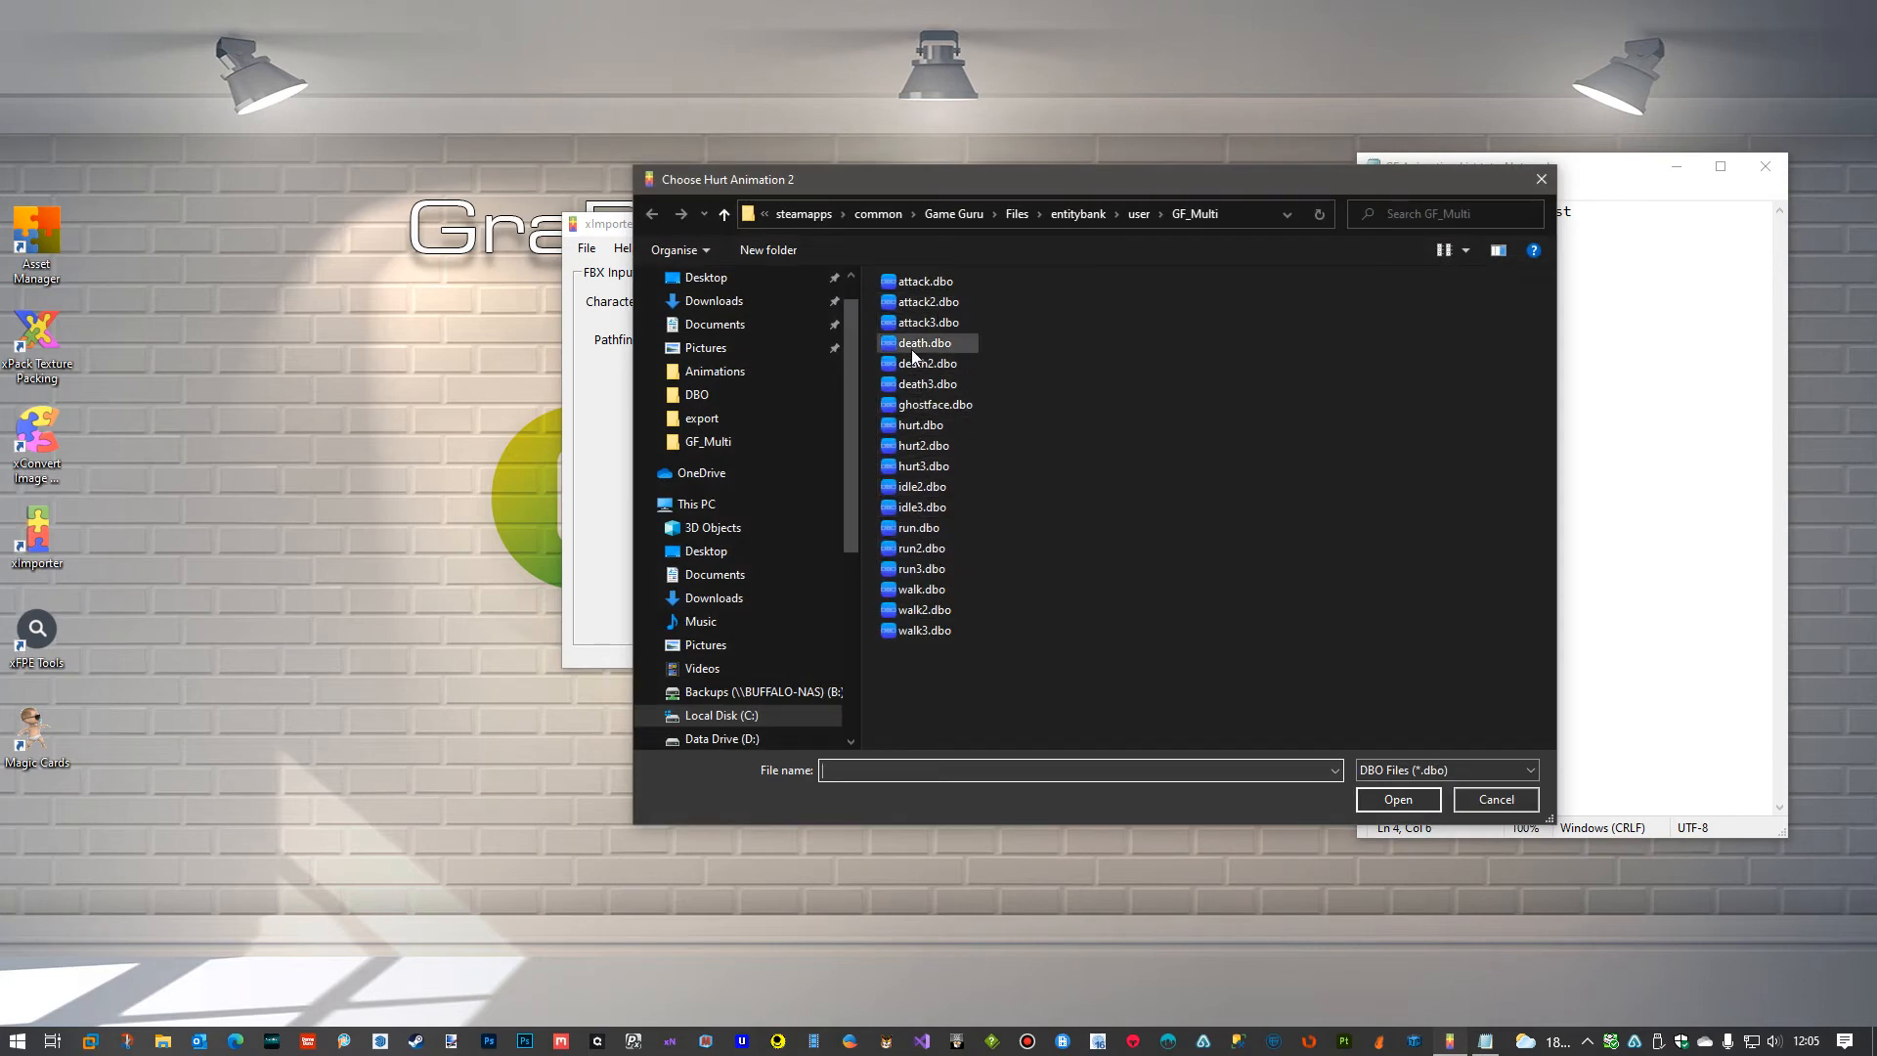
{"action": "double_click", "coordinate": [924, 445]}
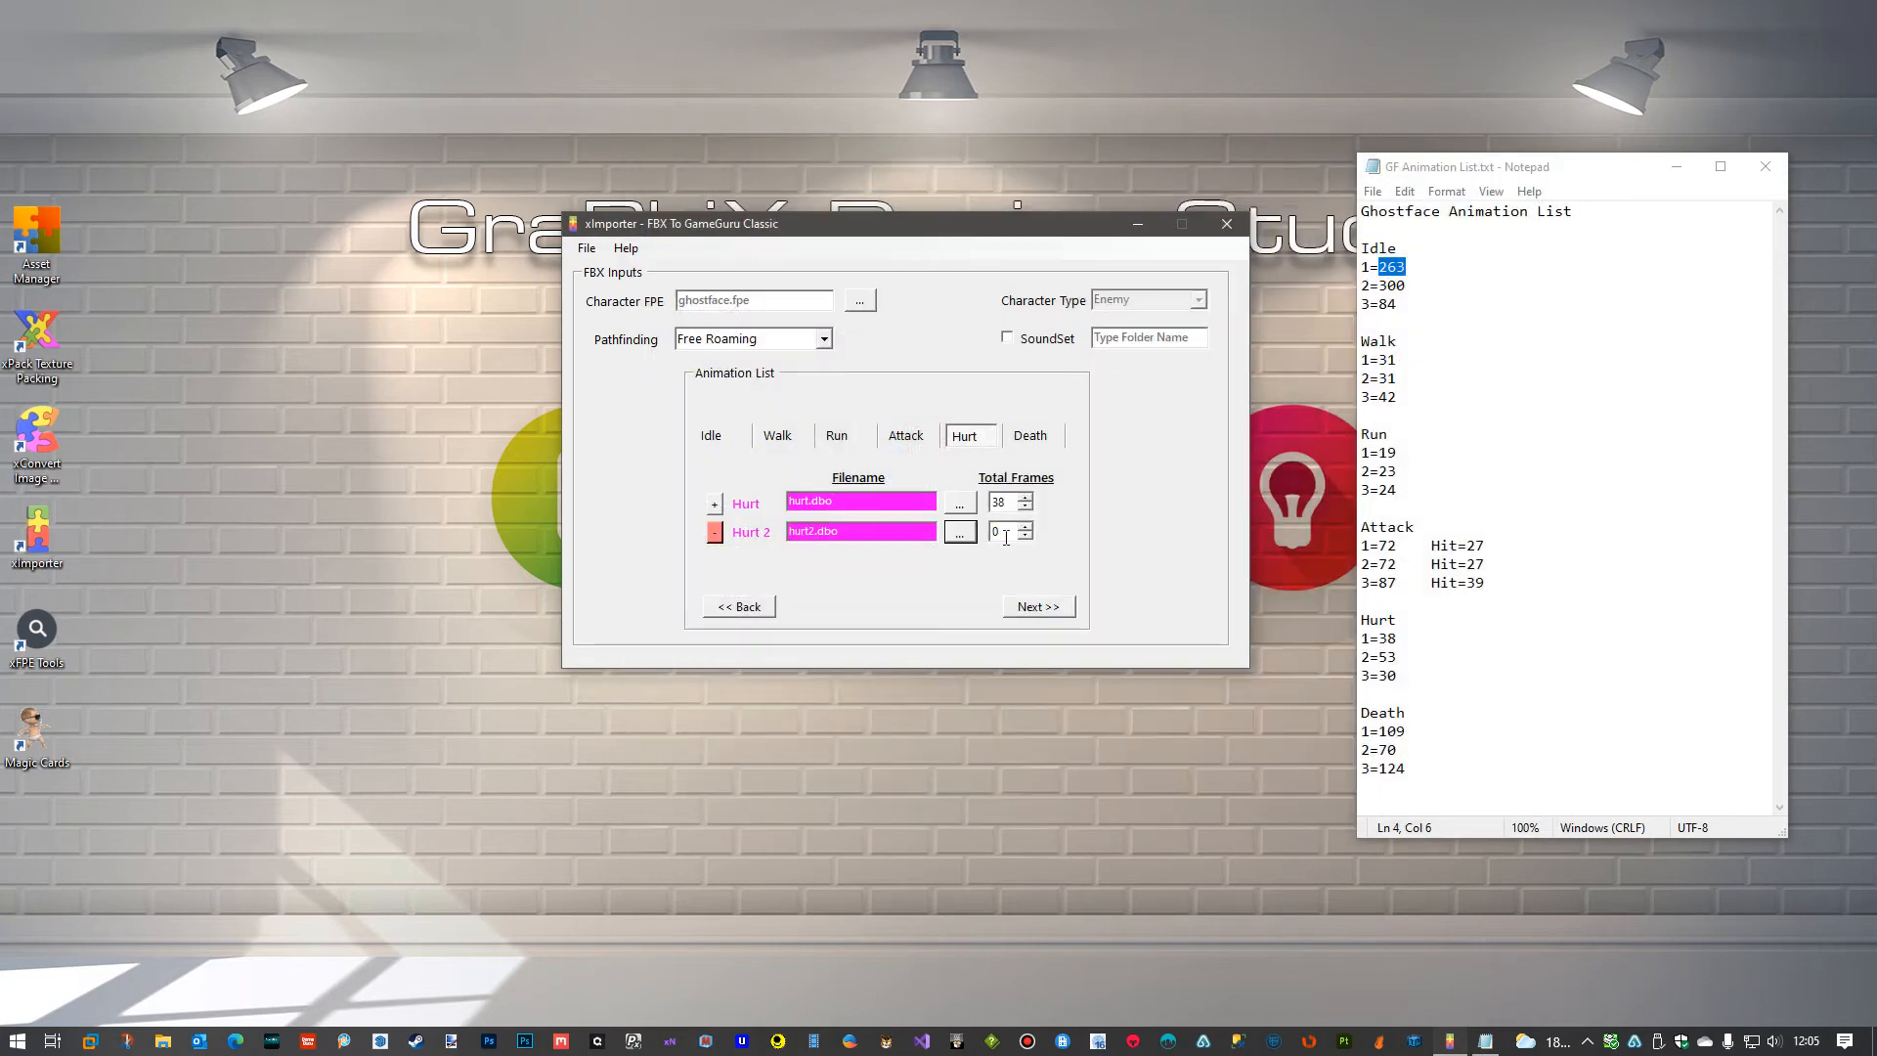
{"action": "double_click", "coordinate": [1001, 531]}
{"action": "type", "text": "53"}
Add a Hurt 3 animation using hurt3.dbo and set its total frames to 30.
{"action": "left_click", "coordinate": [715, 504]}
{"action": "left_click", "coordinate": [970, 563]}
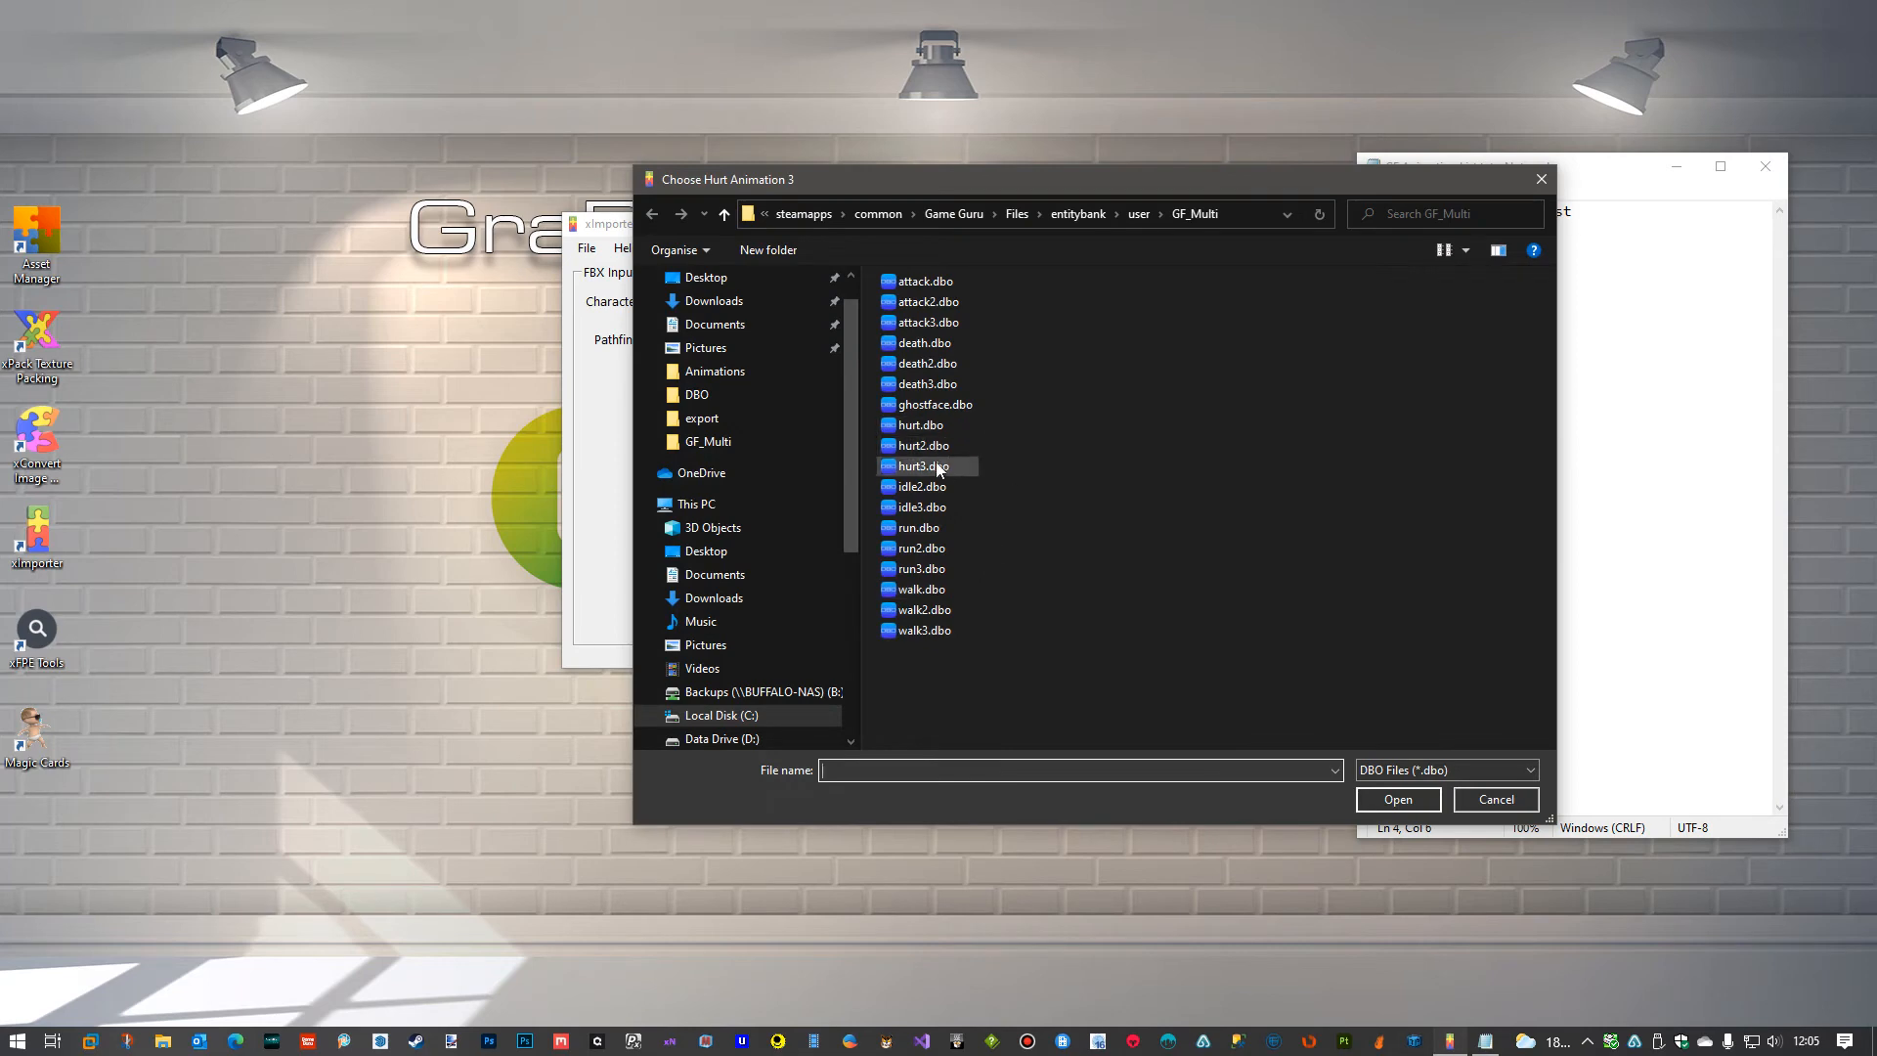
{"action": "double_click", "coordinate": [935, 468]}
{"action": "double_click", "coordinate": [1009, 563]}
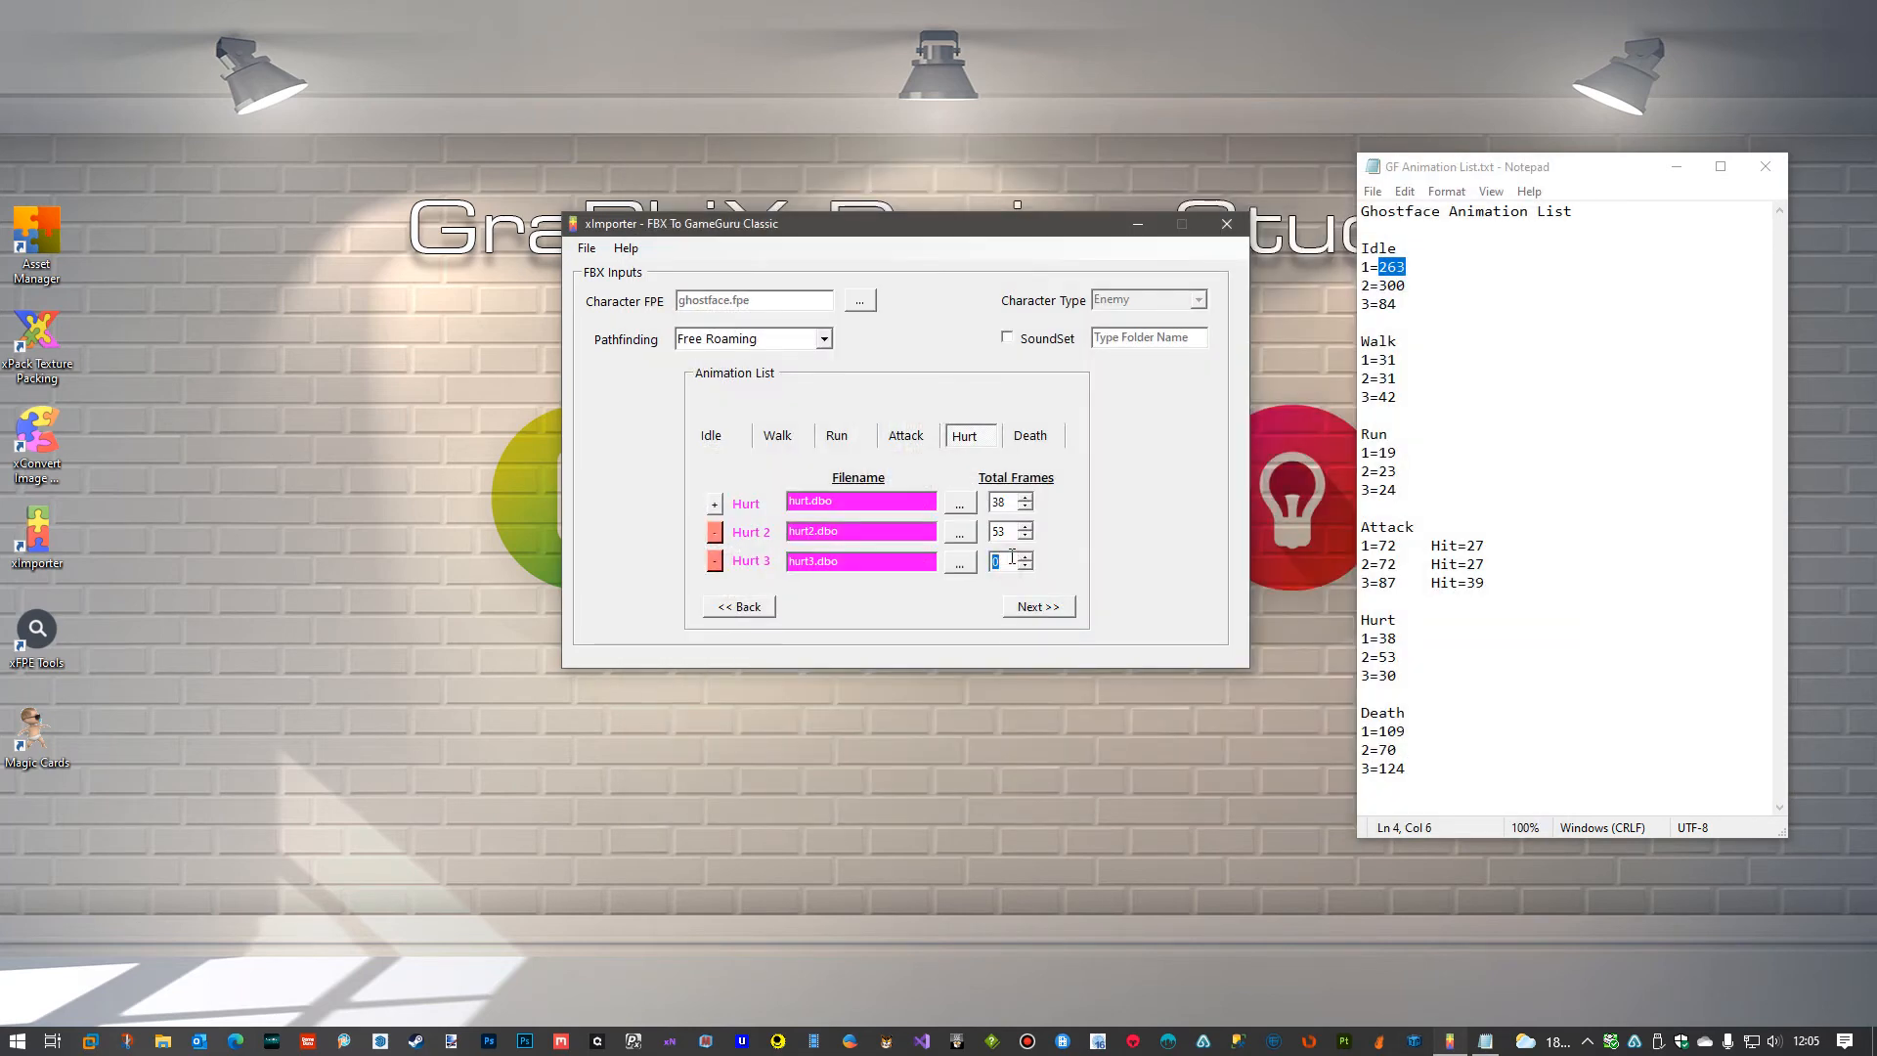
{"action": "type", "text": "30"}
Advance to the Death animations, assign death.dbo as the first one and set its total frames to 109.
{"action": "left_click", "coordinate": [1063, 608]}
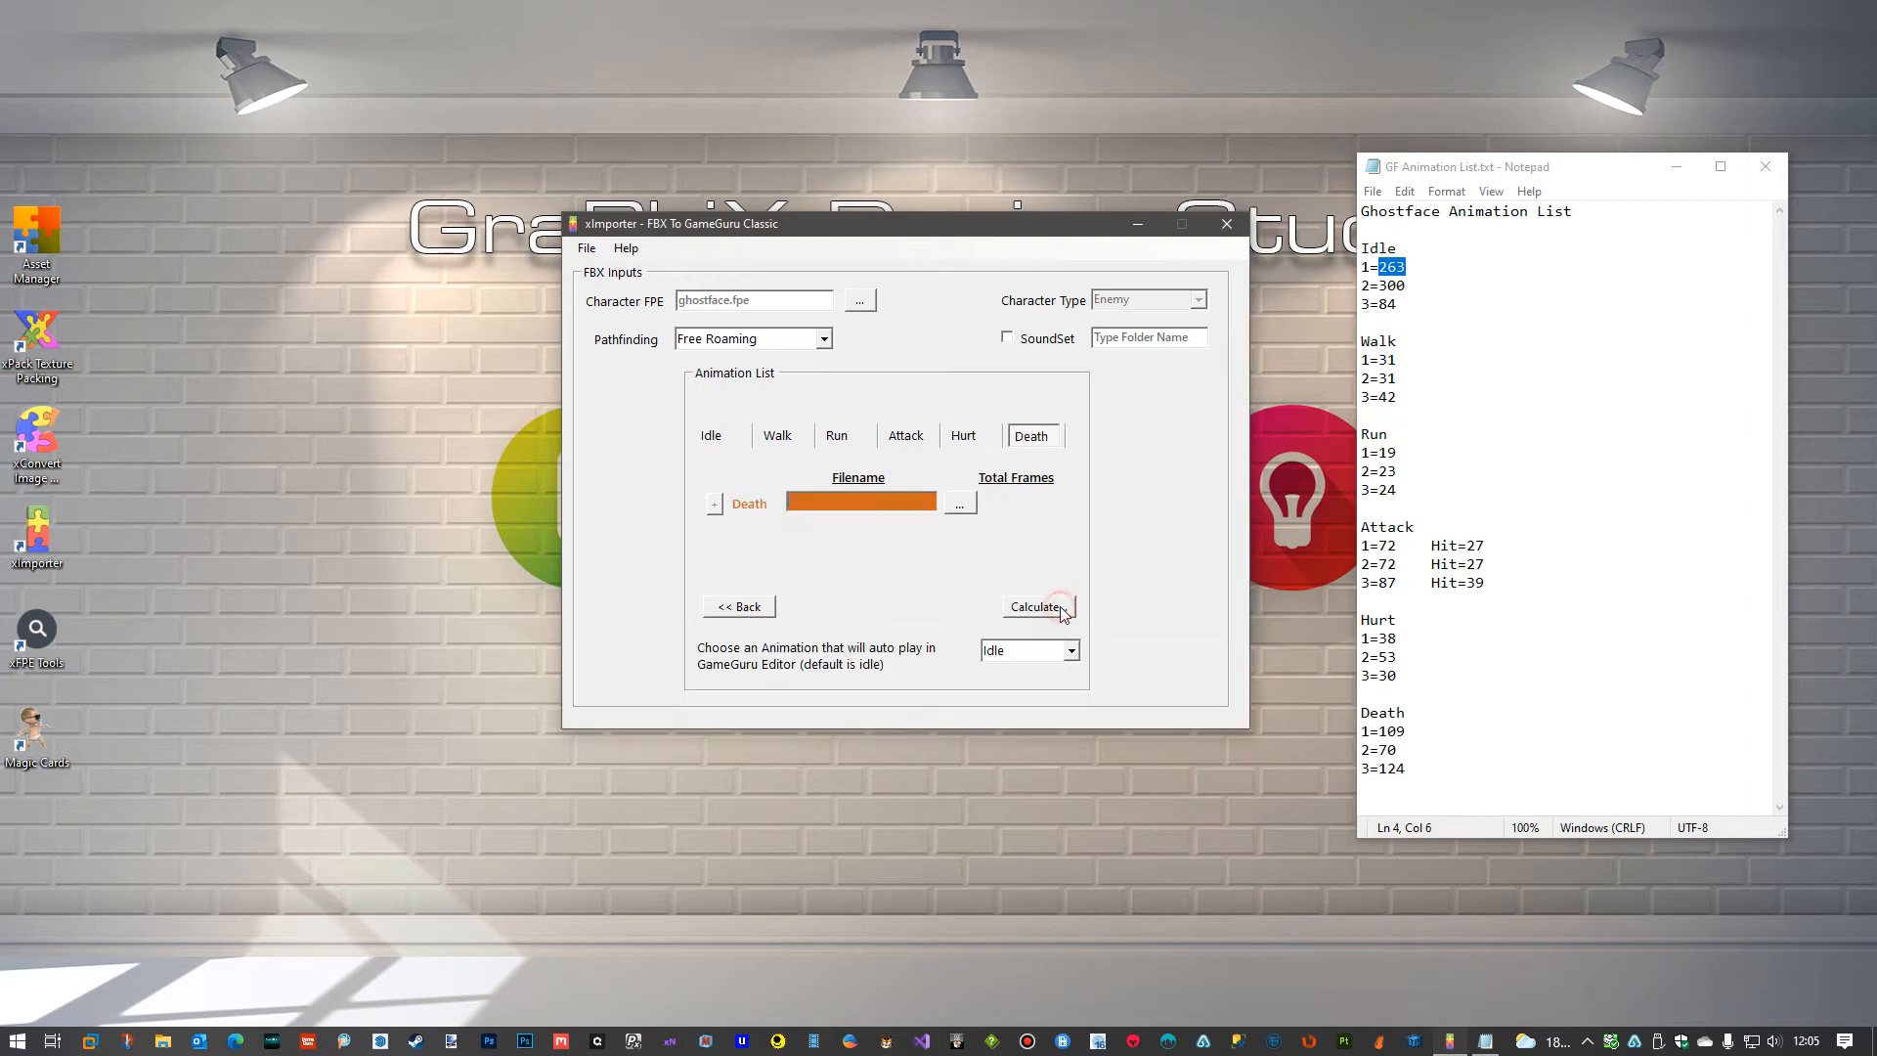
{"action": "left_click", "coordinate": [965, 504]}
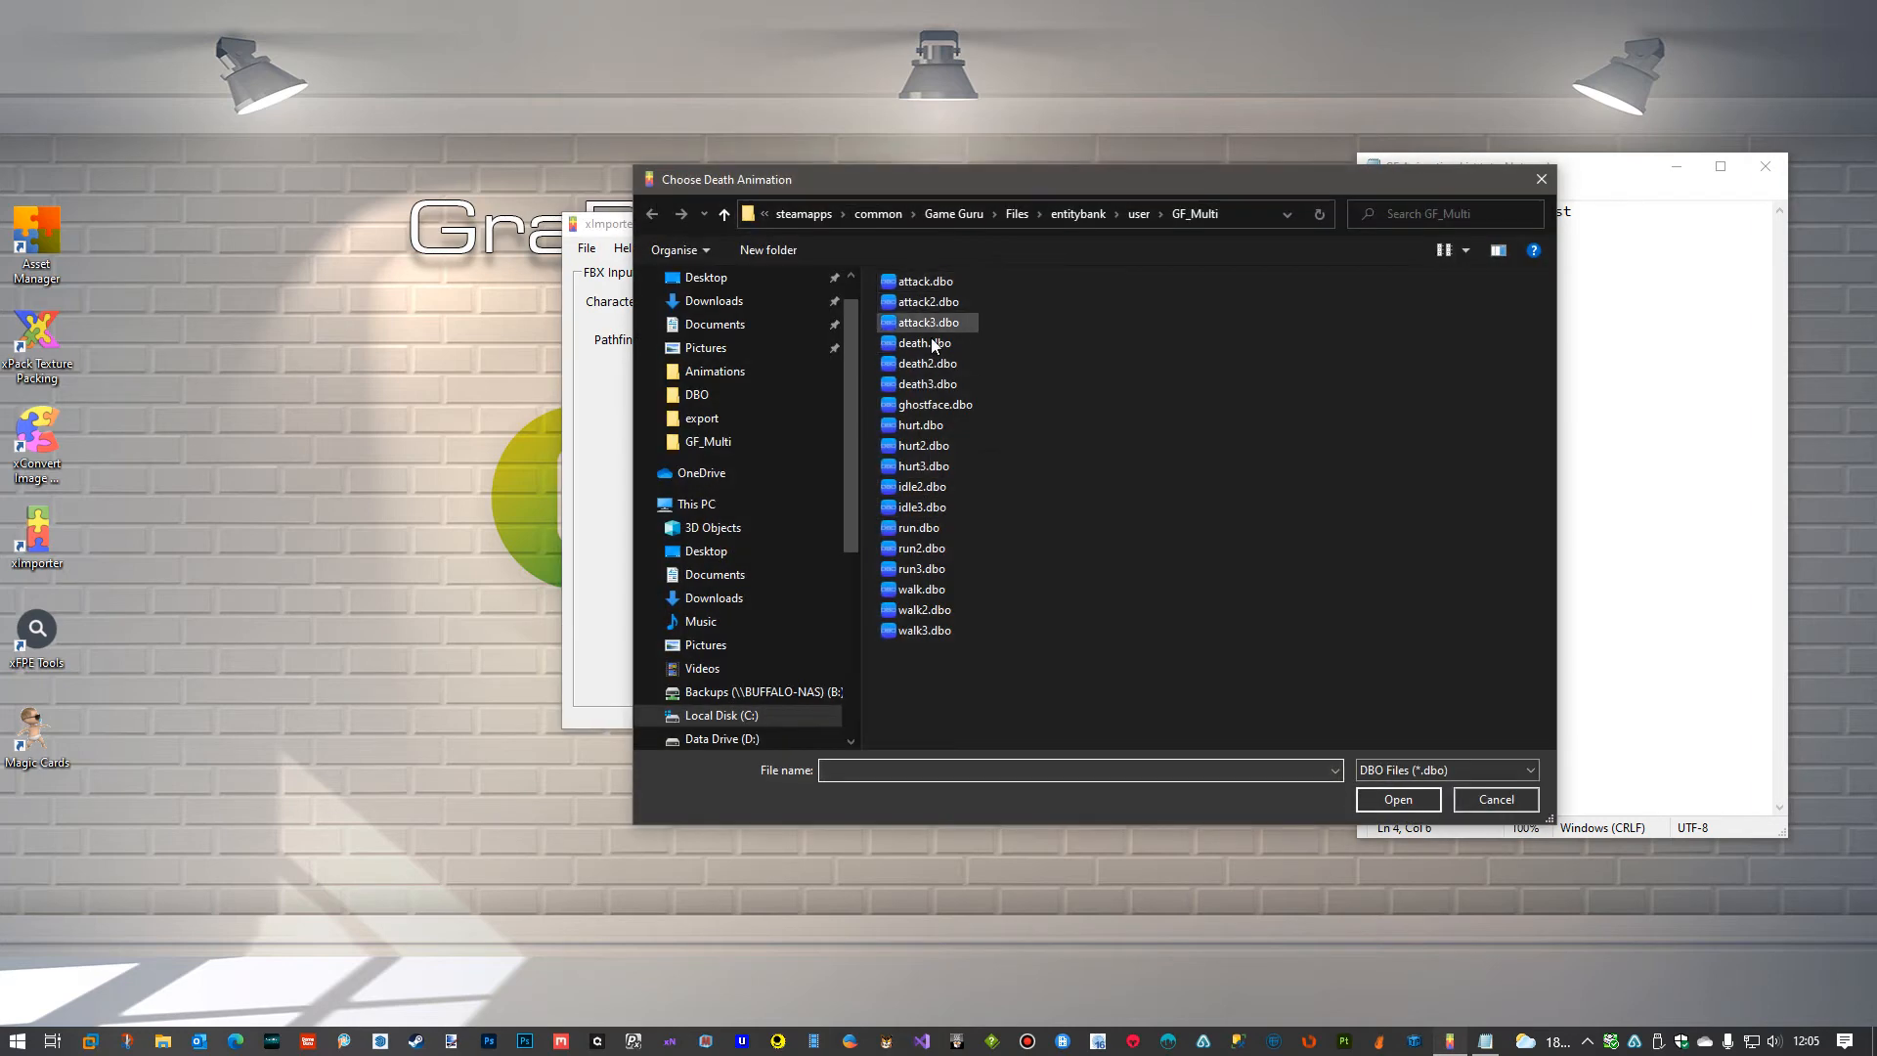
{"action": "double_click", "coordinate": [924, 342]}
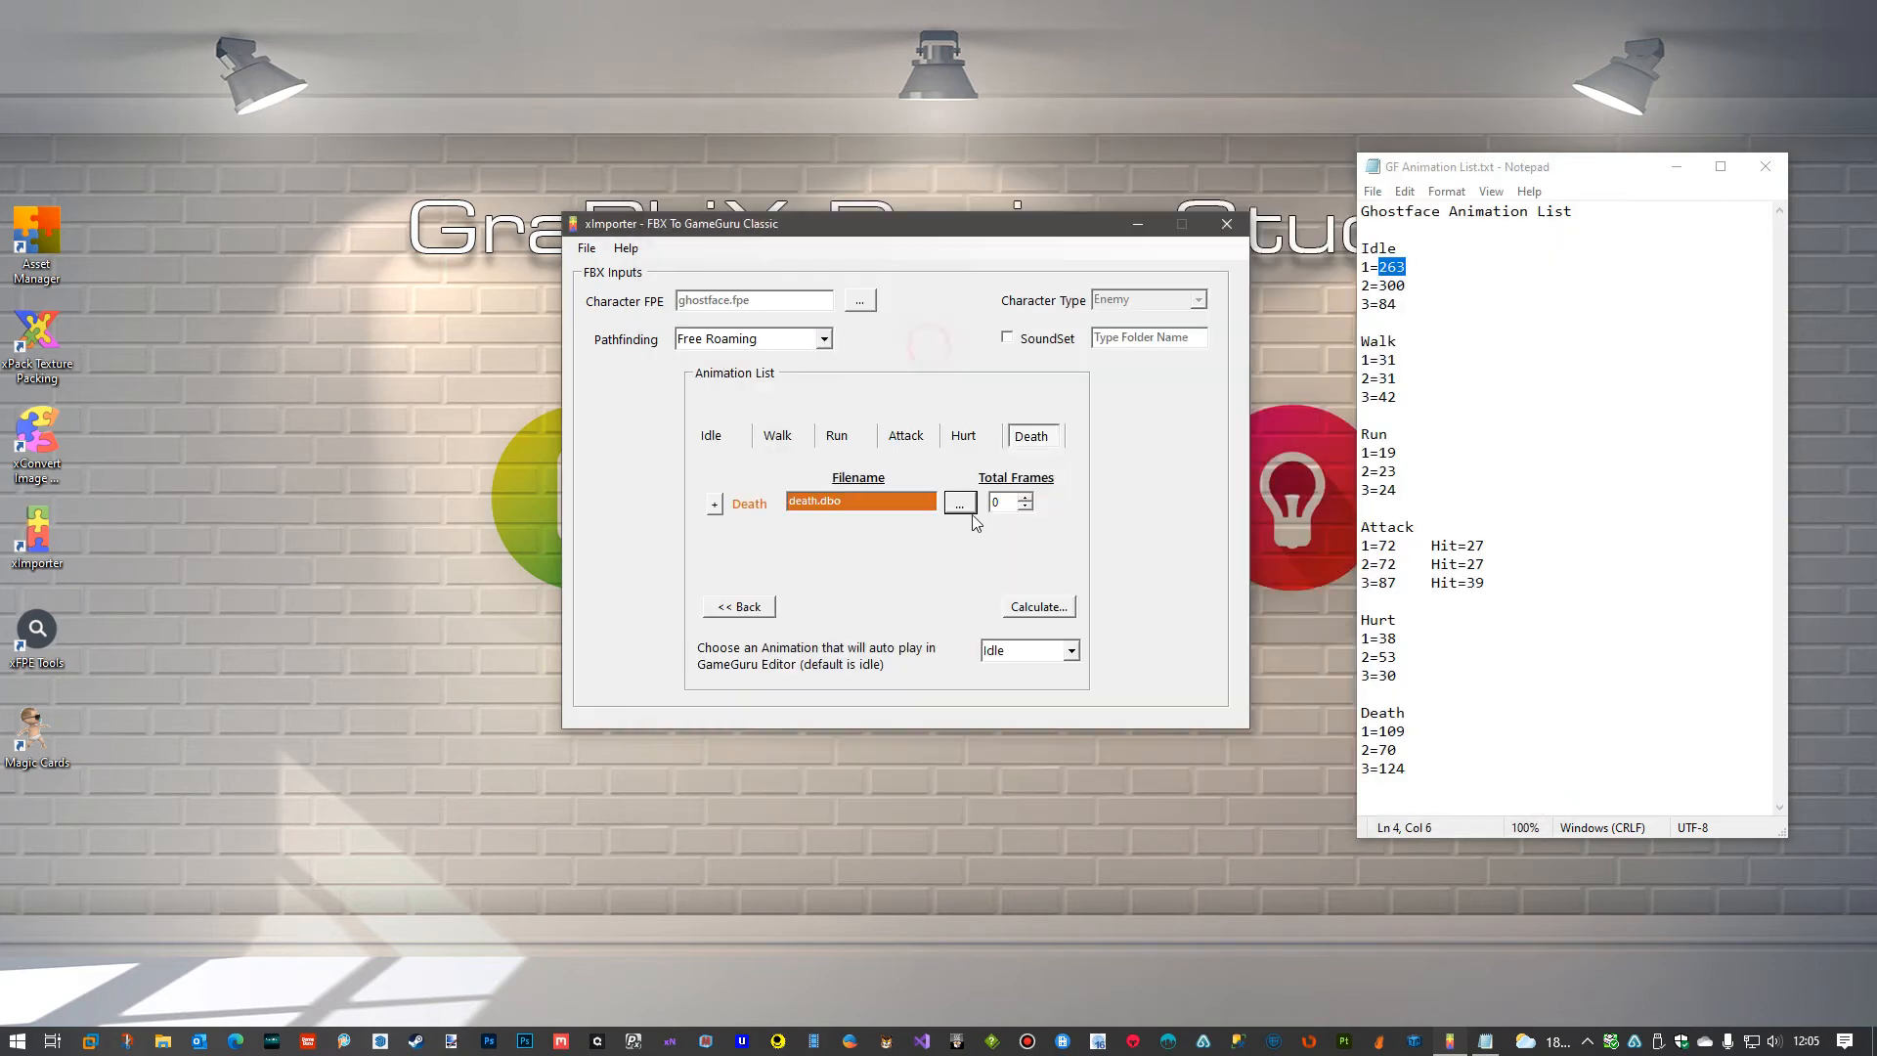
{"action": "left_click", "coordinate": [999, 503]}
{"action": "type", "text": "109"}
Add a Death 2 animation using death2.dbo and set its total frames to 70.
{"action": "left_click", "coordinate": [715, 504]}
{"action": "left_click", "coordinate": [959, 532]}
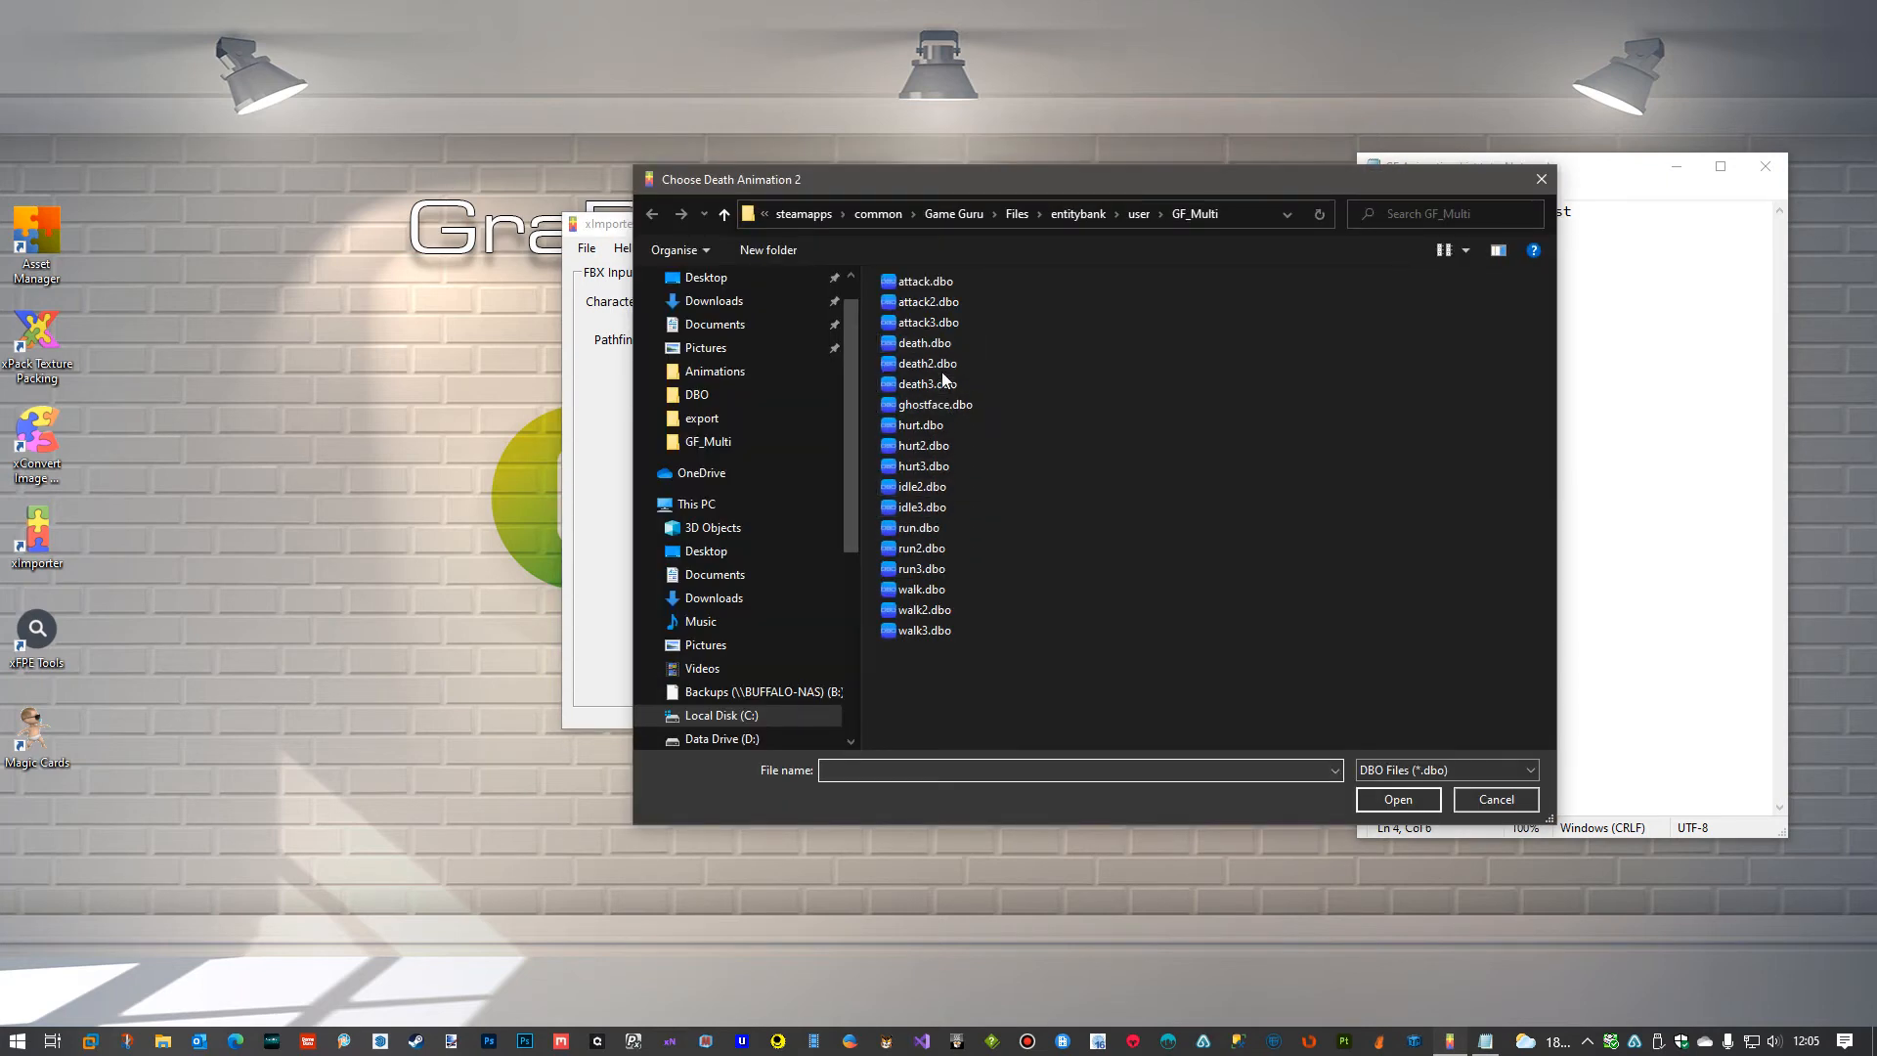
{"action": "double_click", "coordinate": [938, 365]}
{"action": "double_click", "coordinate": [999, 533]}
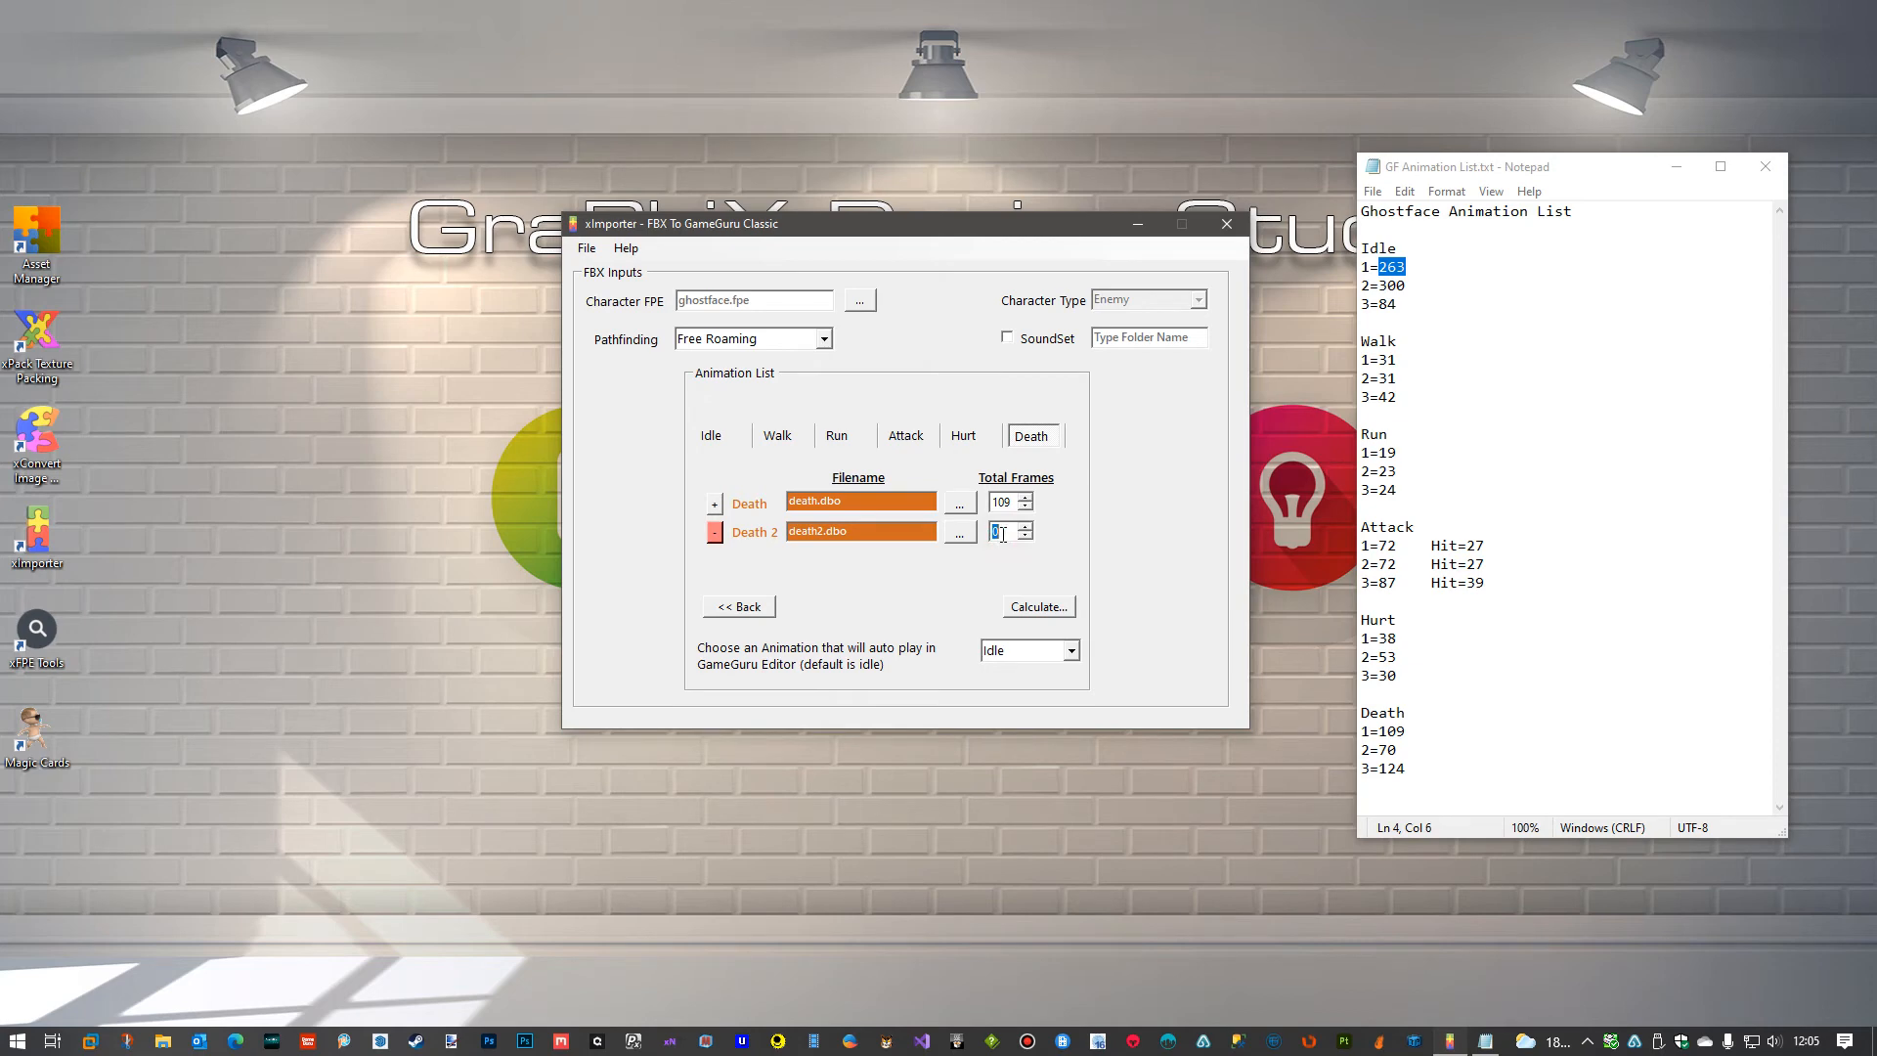
{"action": "type", "text": "70"}
Add a Death 3 animation using death3.dbo and set its total frames to 124.
{"action": "left_click", "coordinate": [716, 504]}
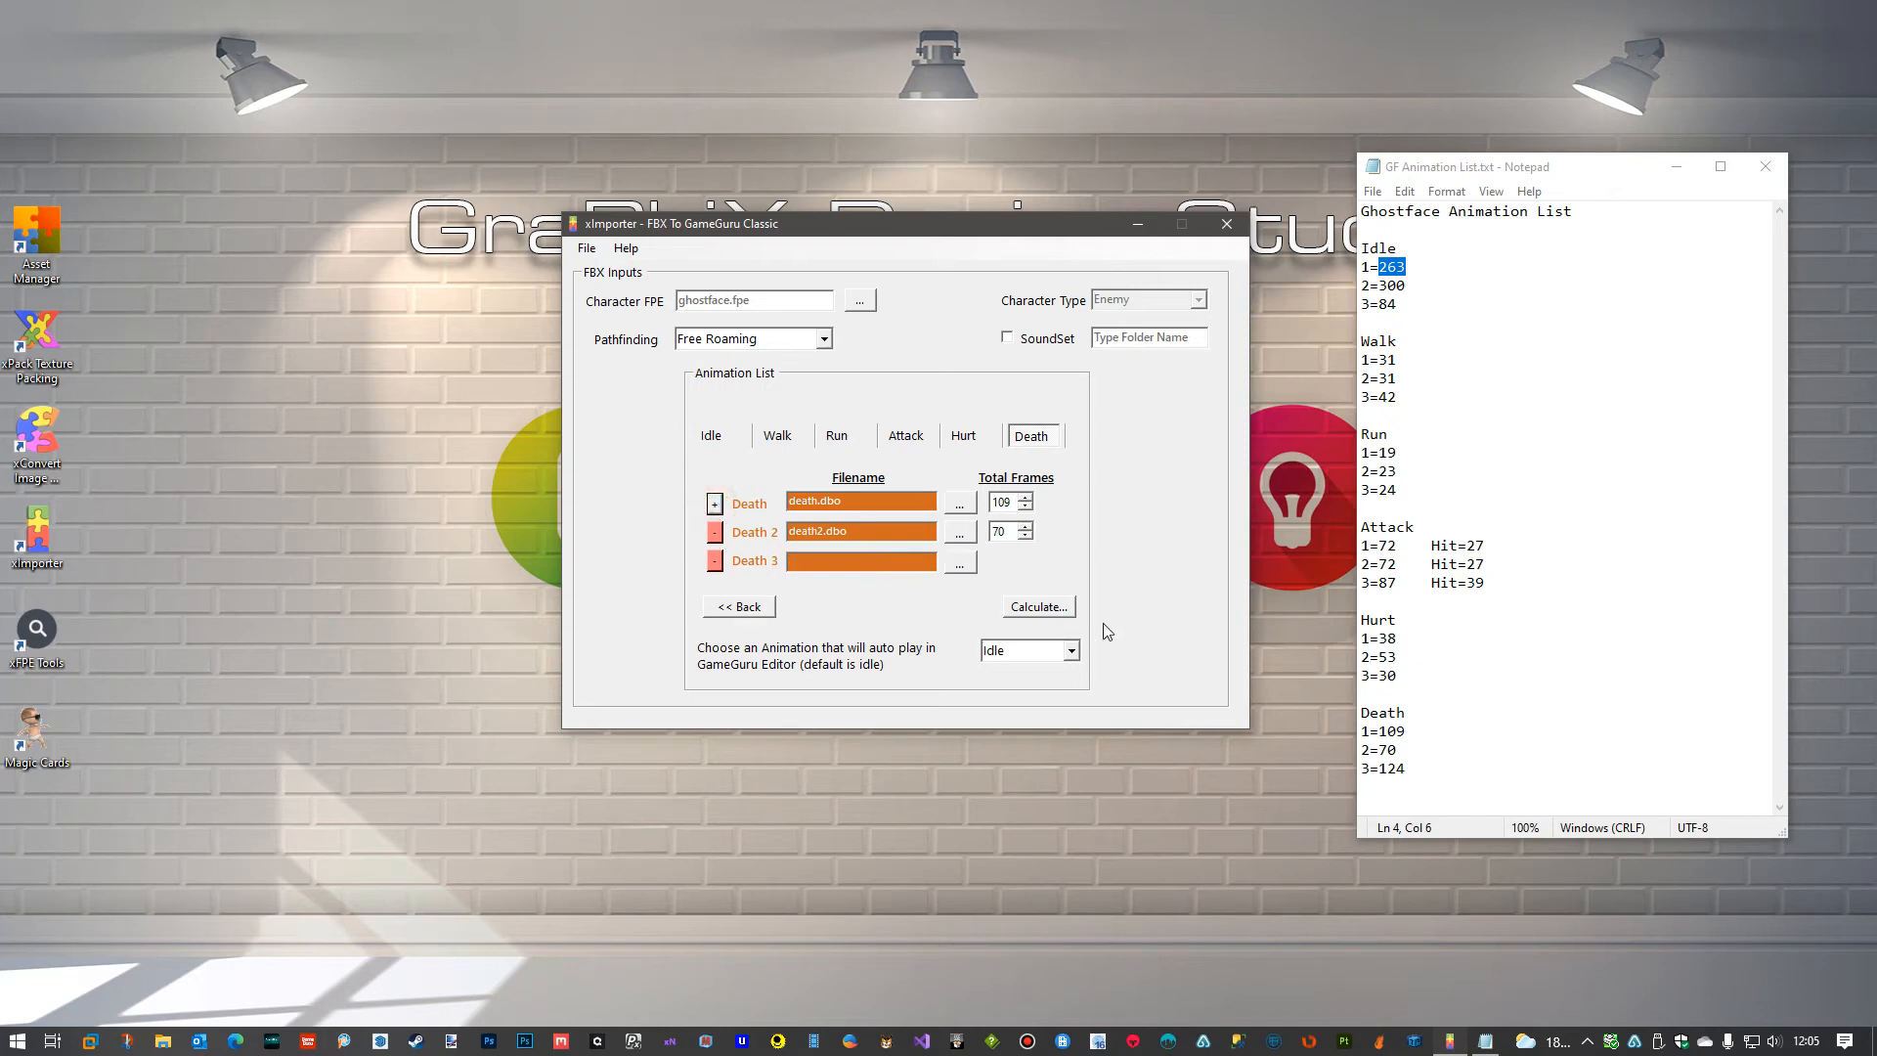
{"action": "left_click", "coordinate": [950, 567]}
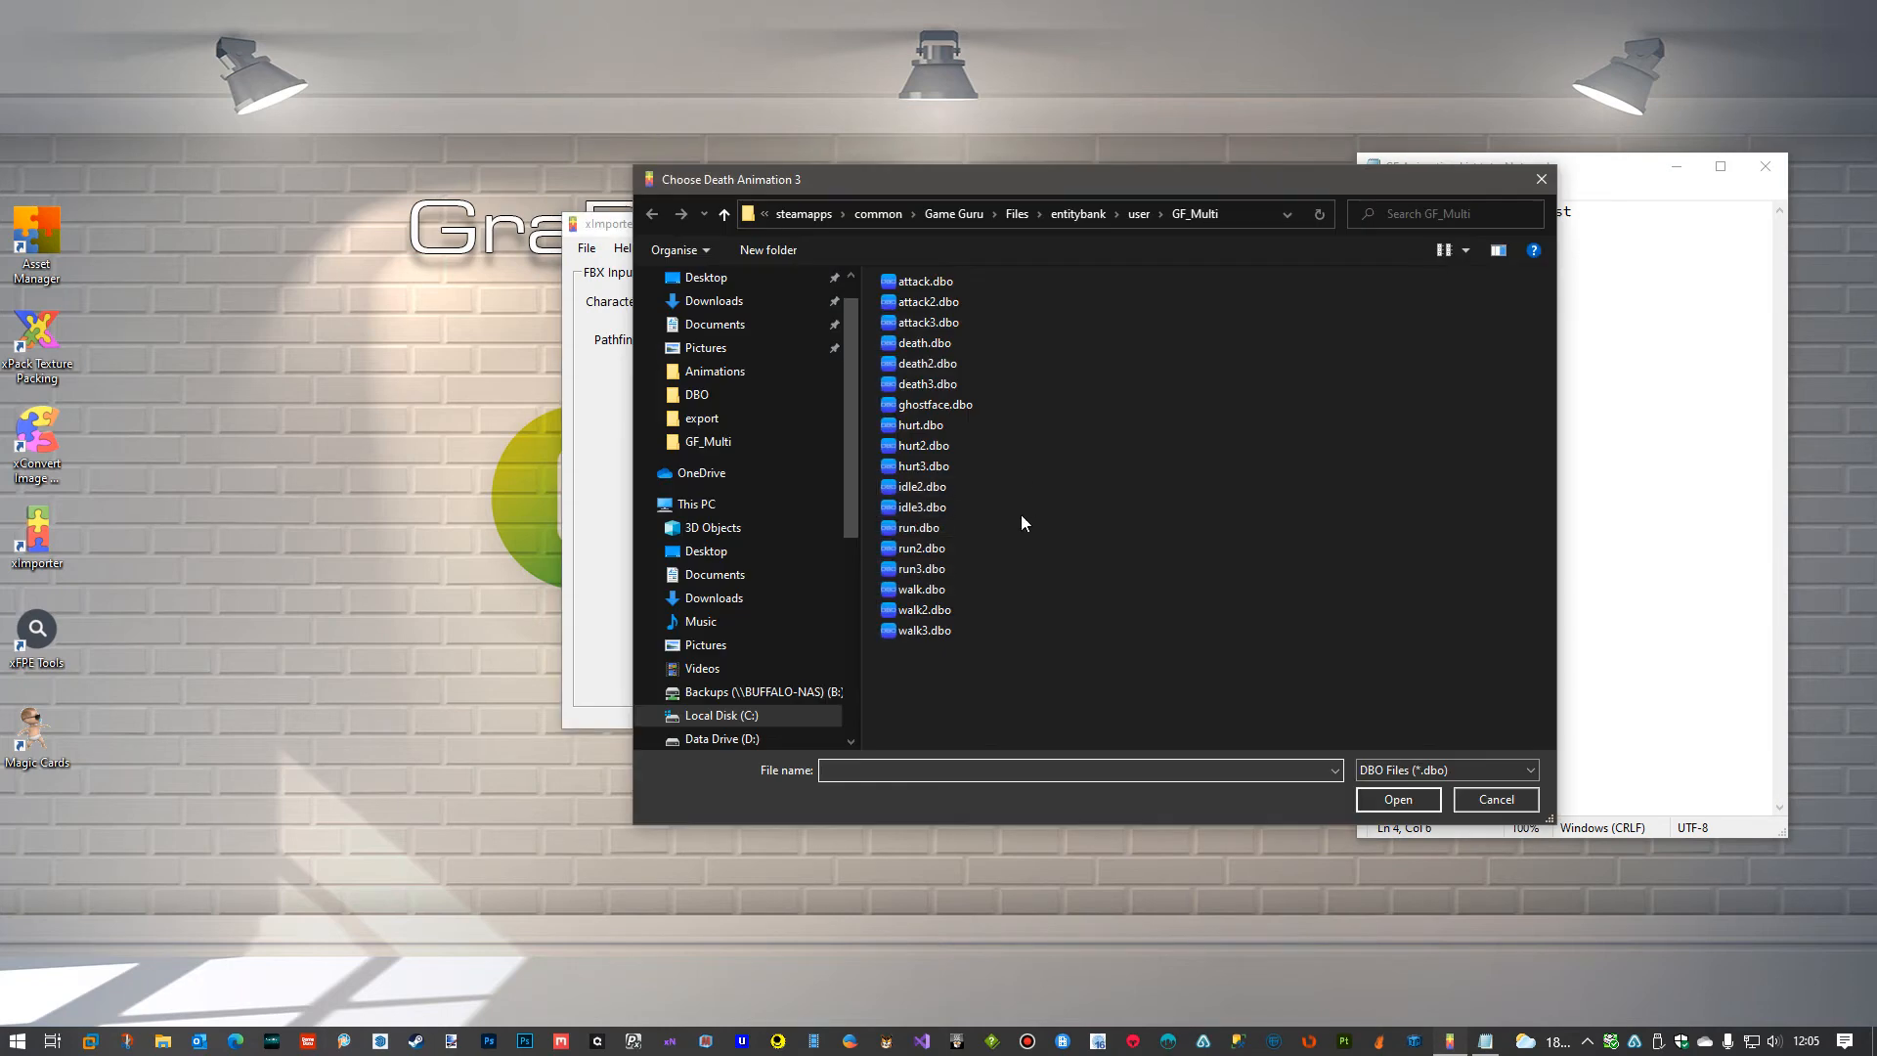
{"action": "double_click", "coordinate": [939, 387]}
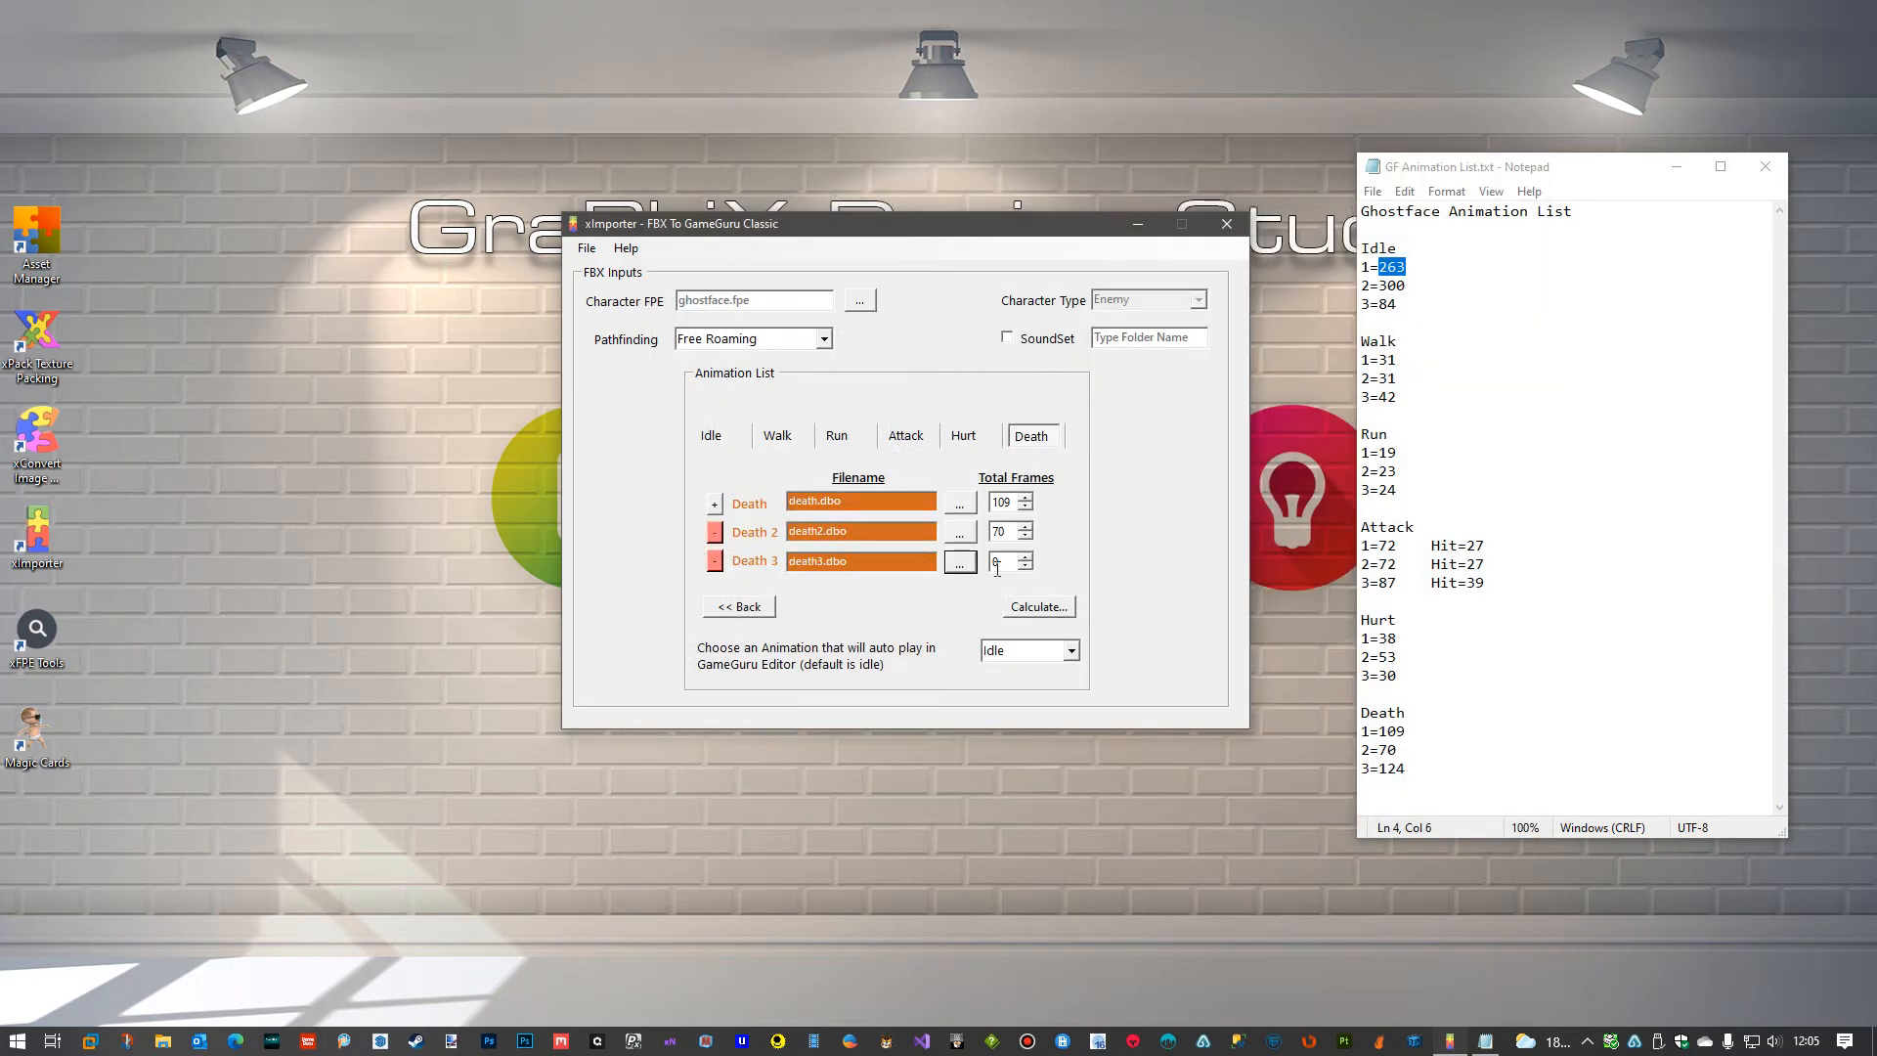
{"action": "left_click", "coordinate": [1005, 561]}
{"action": "double_click", "coordinate": [1005, 561]}
{"action": "type", "text": "124"}
Keep Idle as the animation that auto-plays in the editor and calculate the frame sets for all animations.
{"action": "left_click", "coordinate": [1067, 659]}
{"action": "left_click", "coordinate": [1053, 673]}
{"action": "left_click", "coordinate": [1051, 609]}
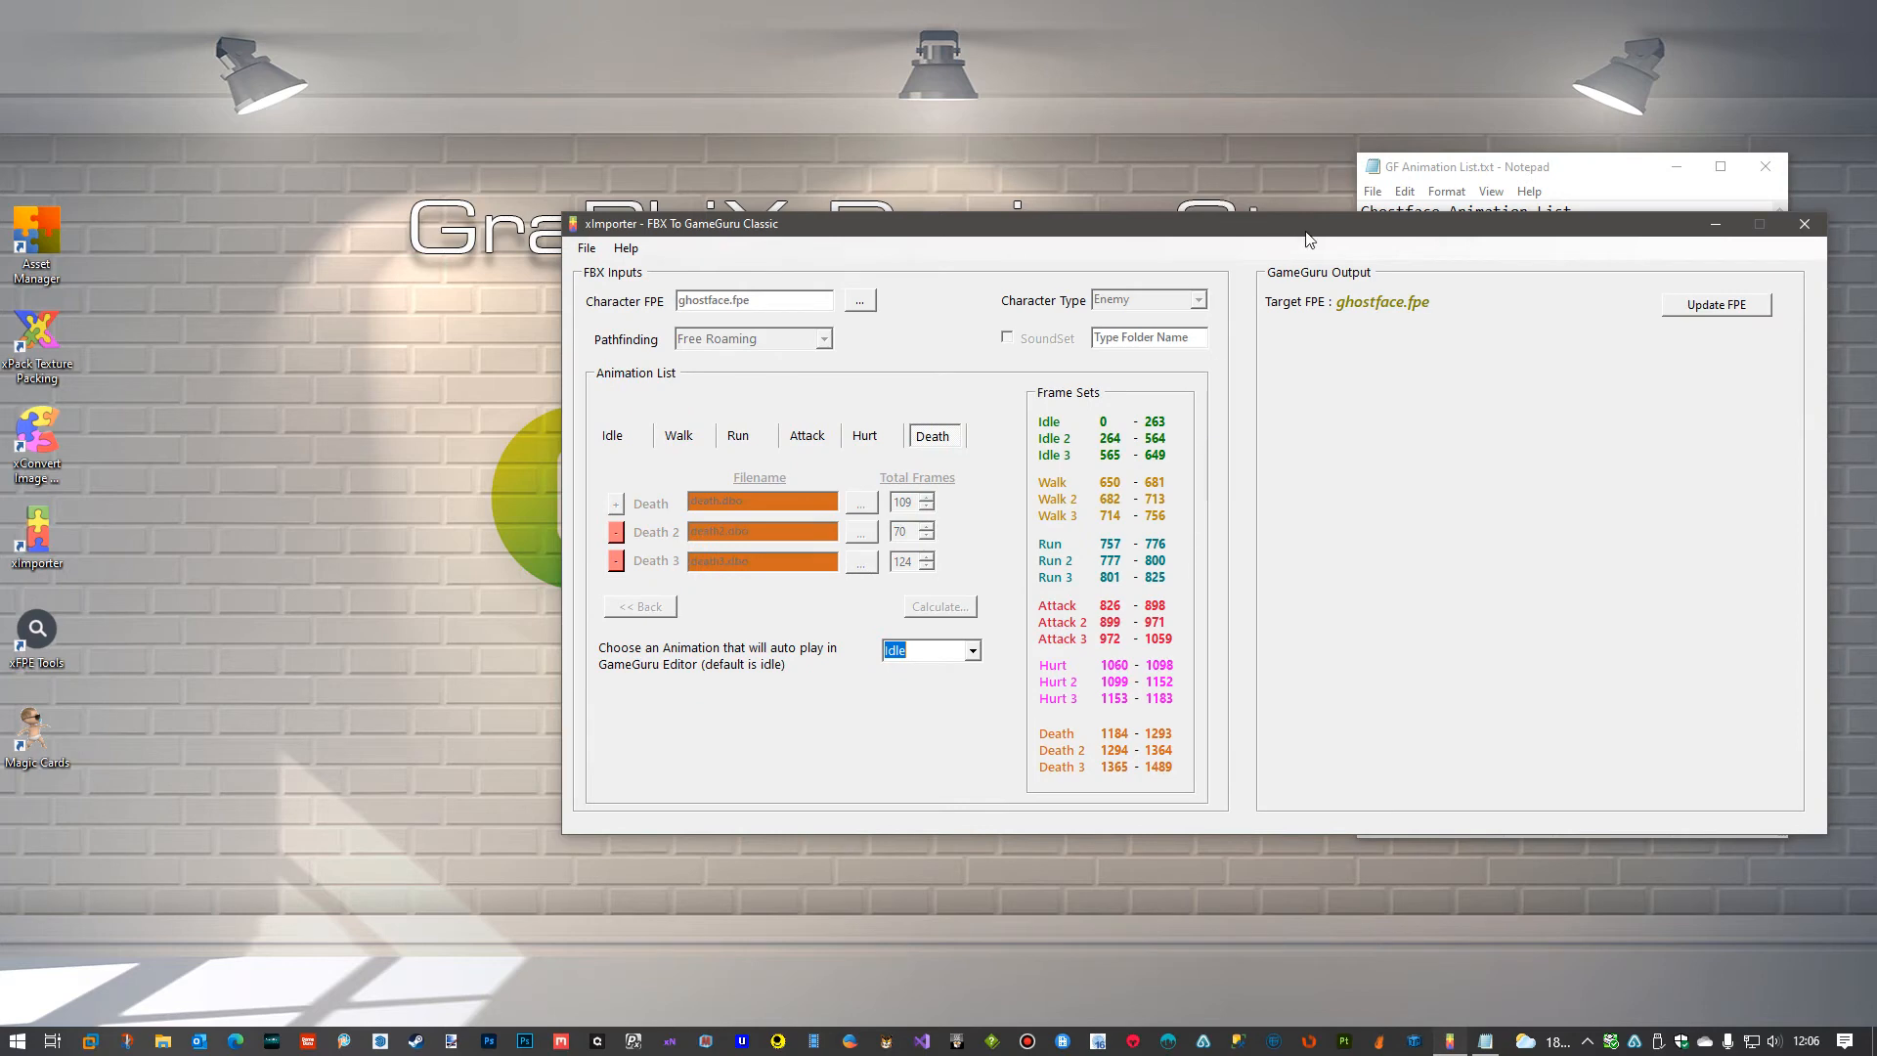
Move the importer aside to expose the GF_Multi folder and update ghostface.fpe with the calculated frame sets.
{"action": "left_click_drag", "start_coordinate": [1307, 238], "coordinate": [1001, 191]}
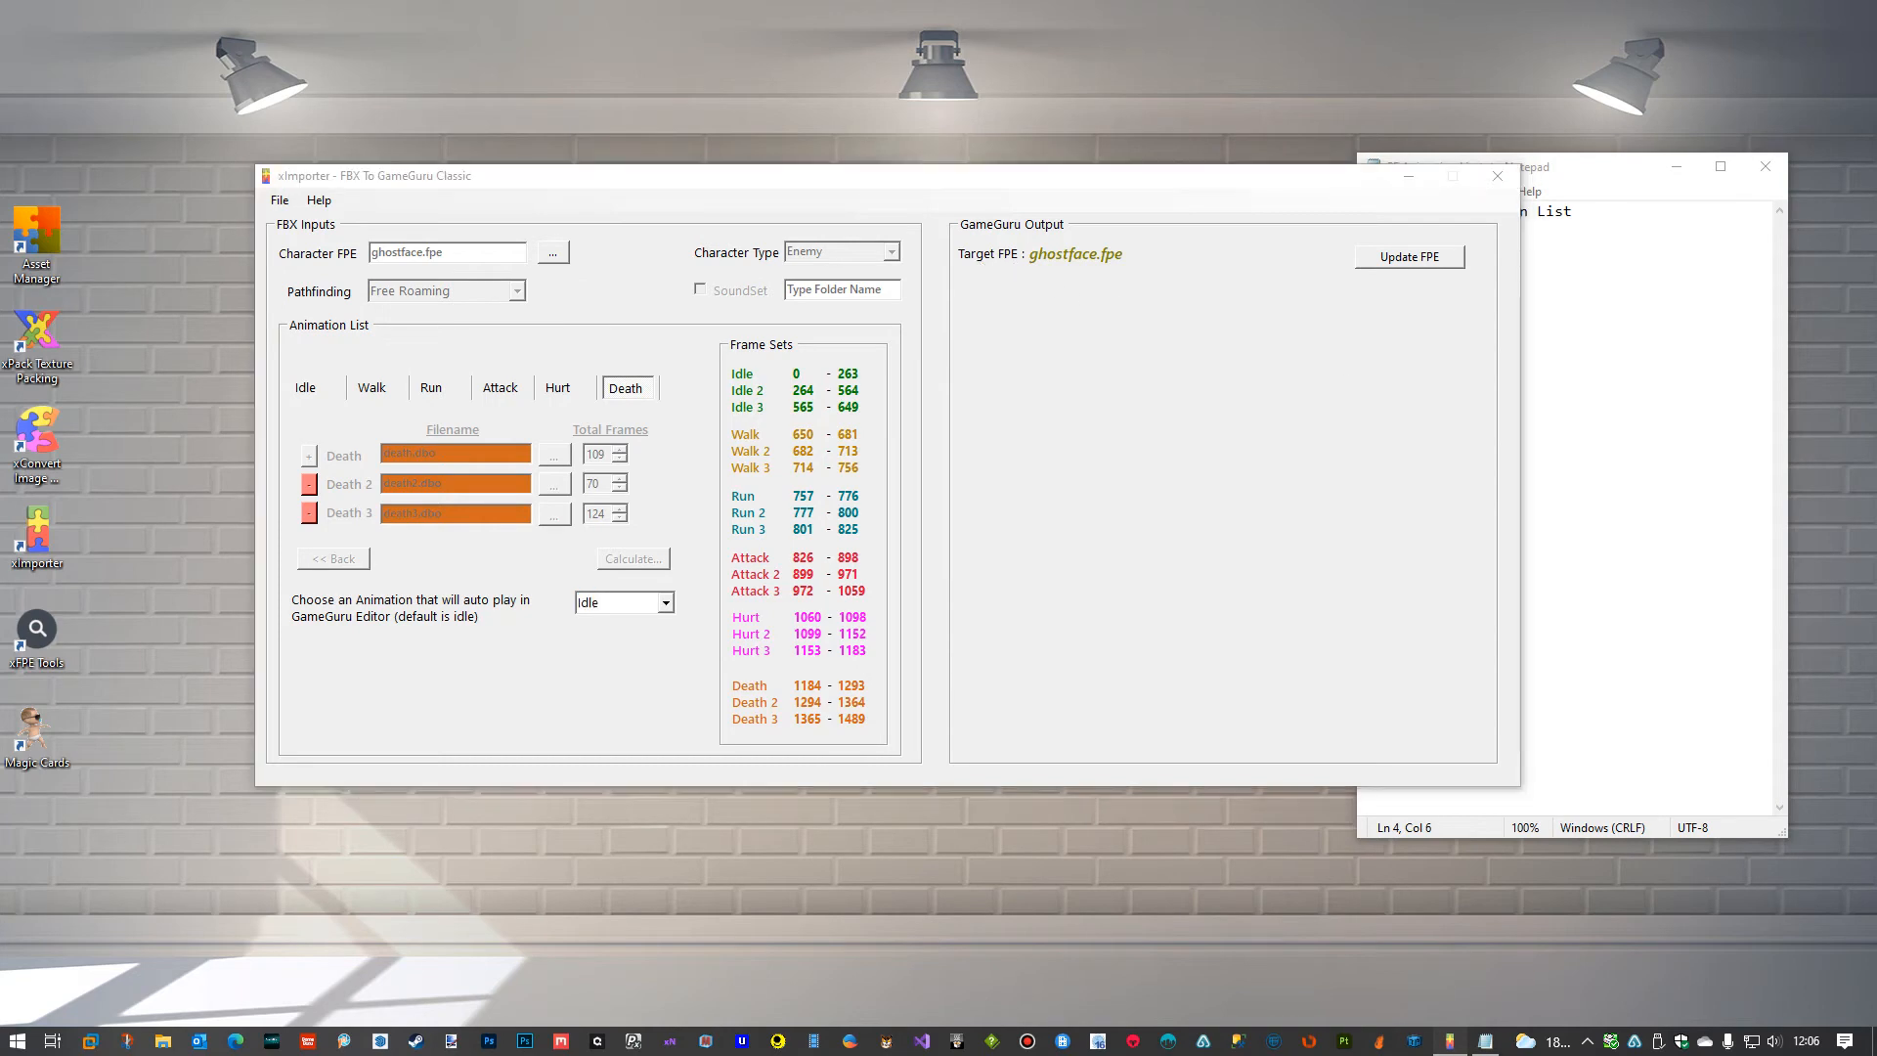
{"action": "left_click_drag", "start_coordinate": [1876, 73], "coordinate": [1876, 80]}
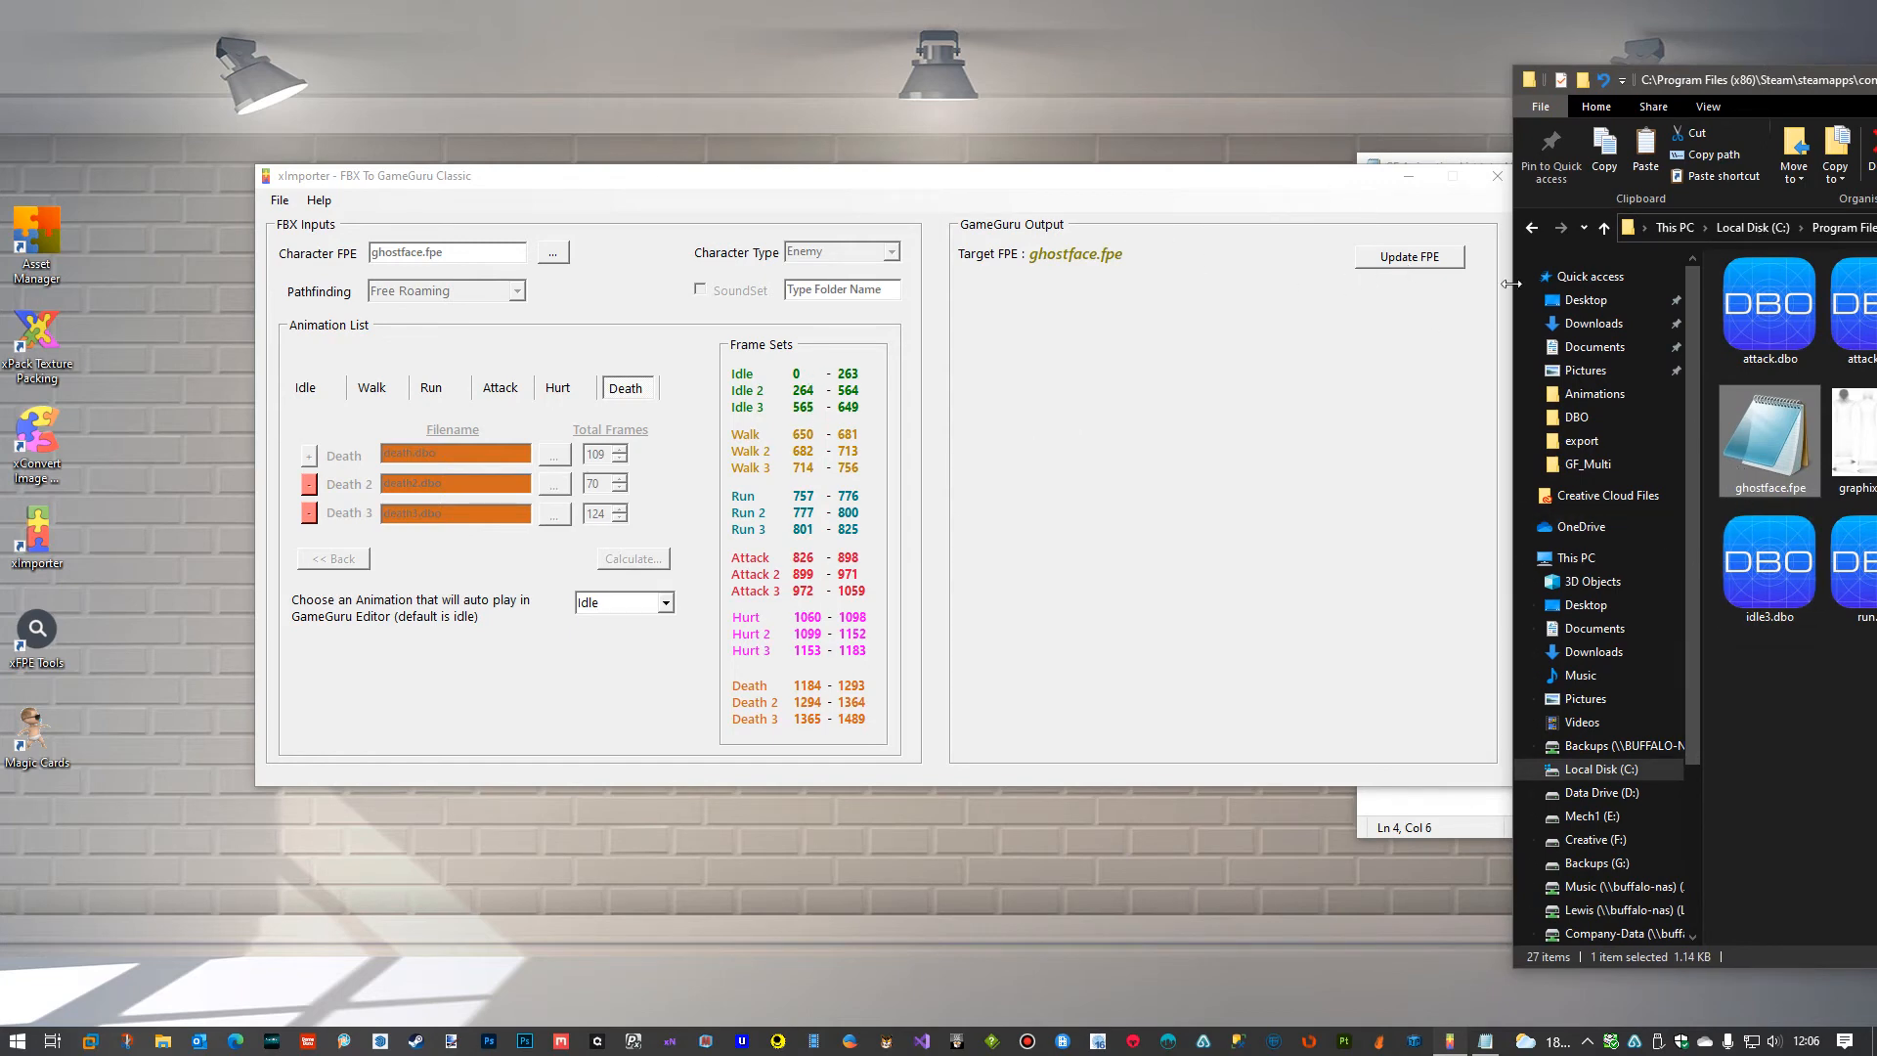
{"action": "left_click", "coordinate": [1440, 261]}
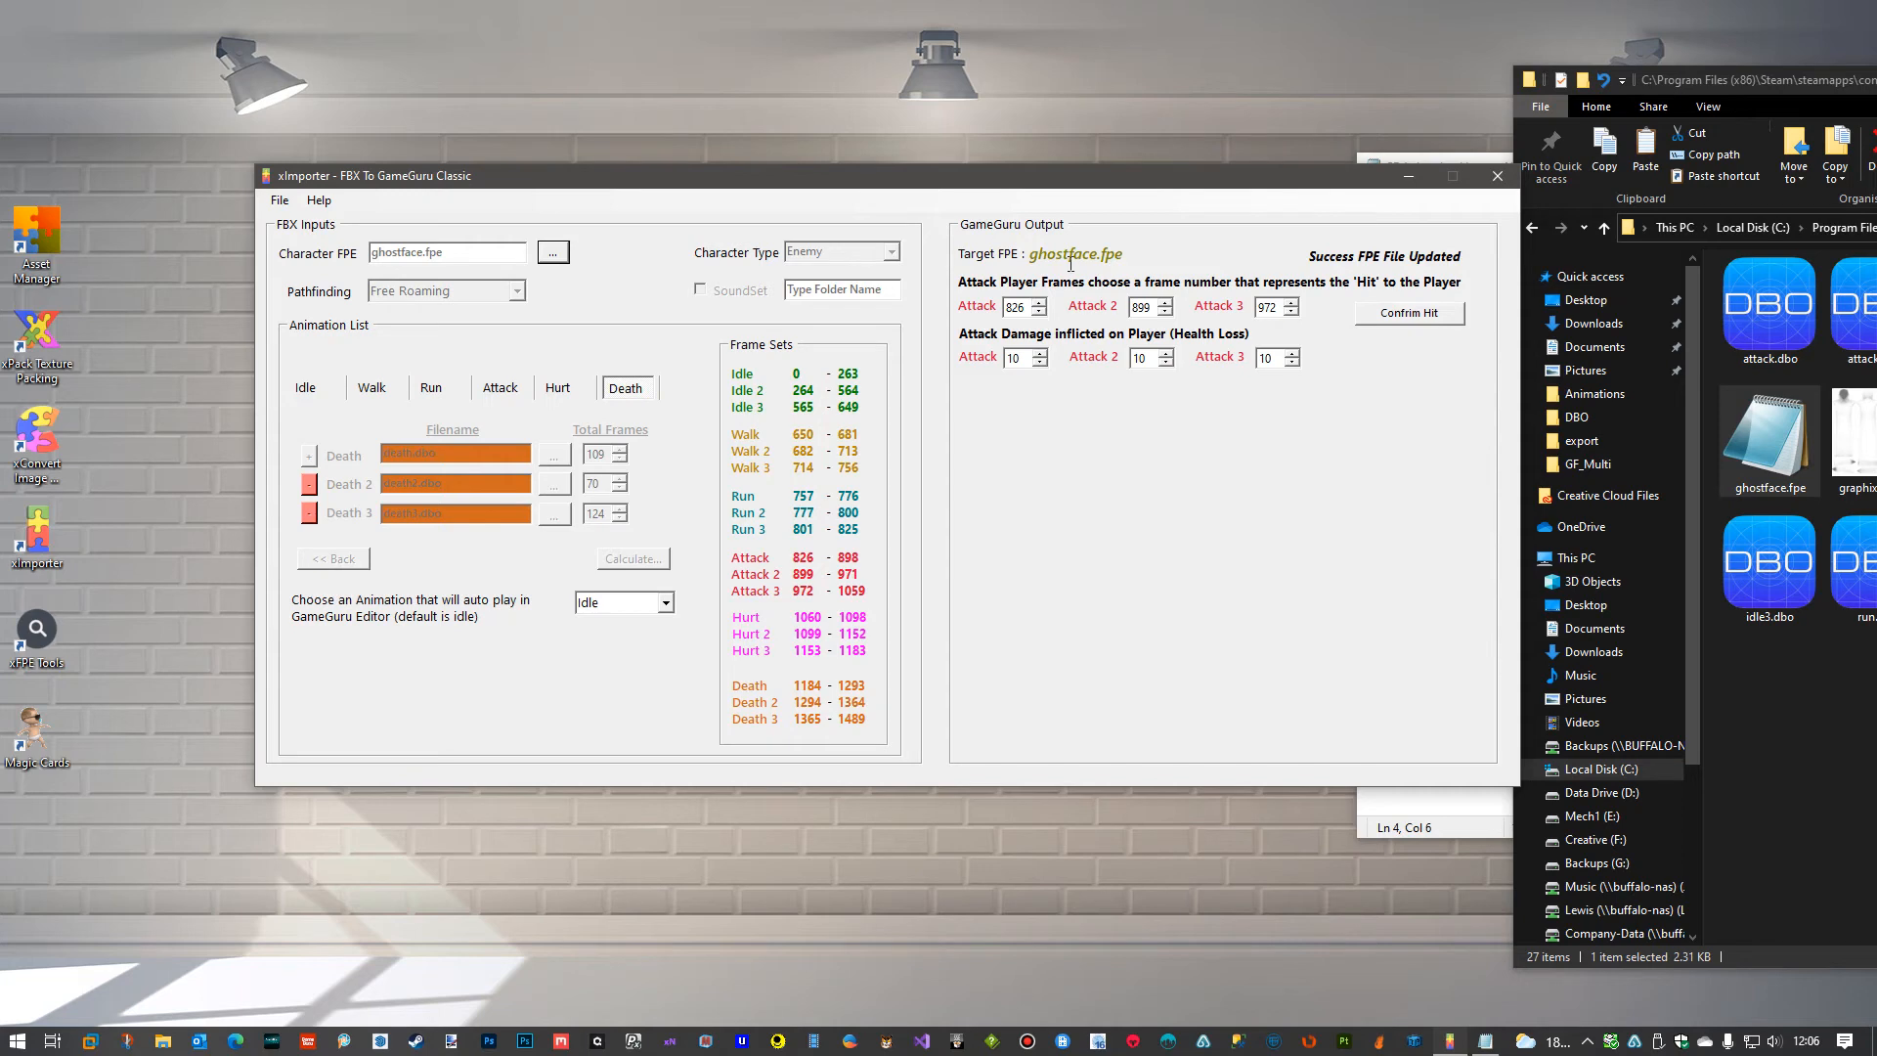
Open ghostface.fpe in Notepad and examine its header, appended animation sets and anim ranges, then close it.
{"action": "double_click", "coordinate": [1769, 437]}
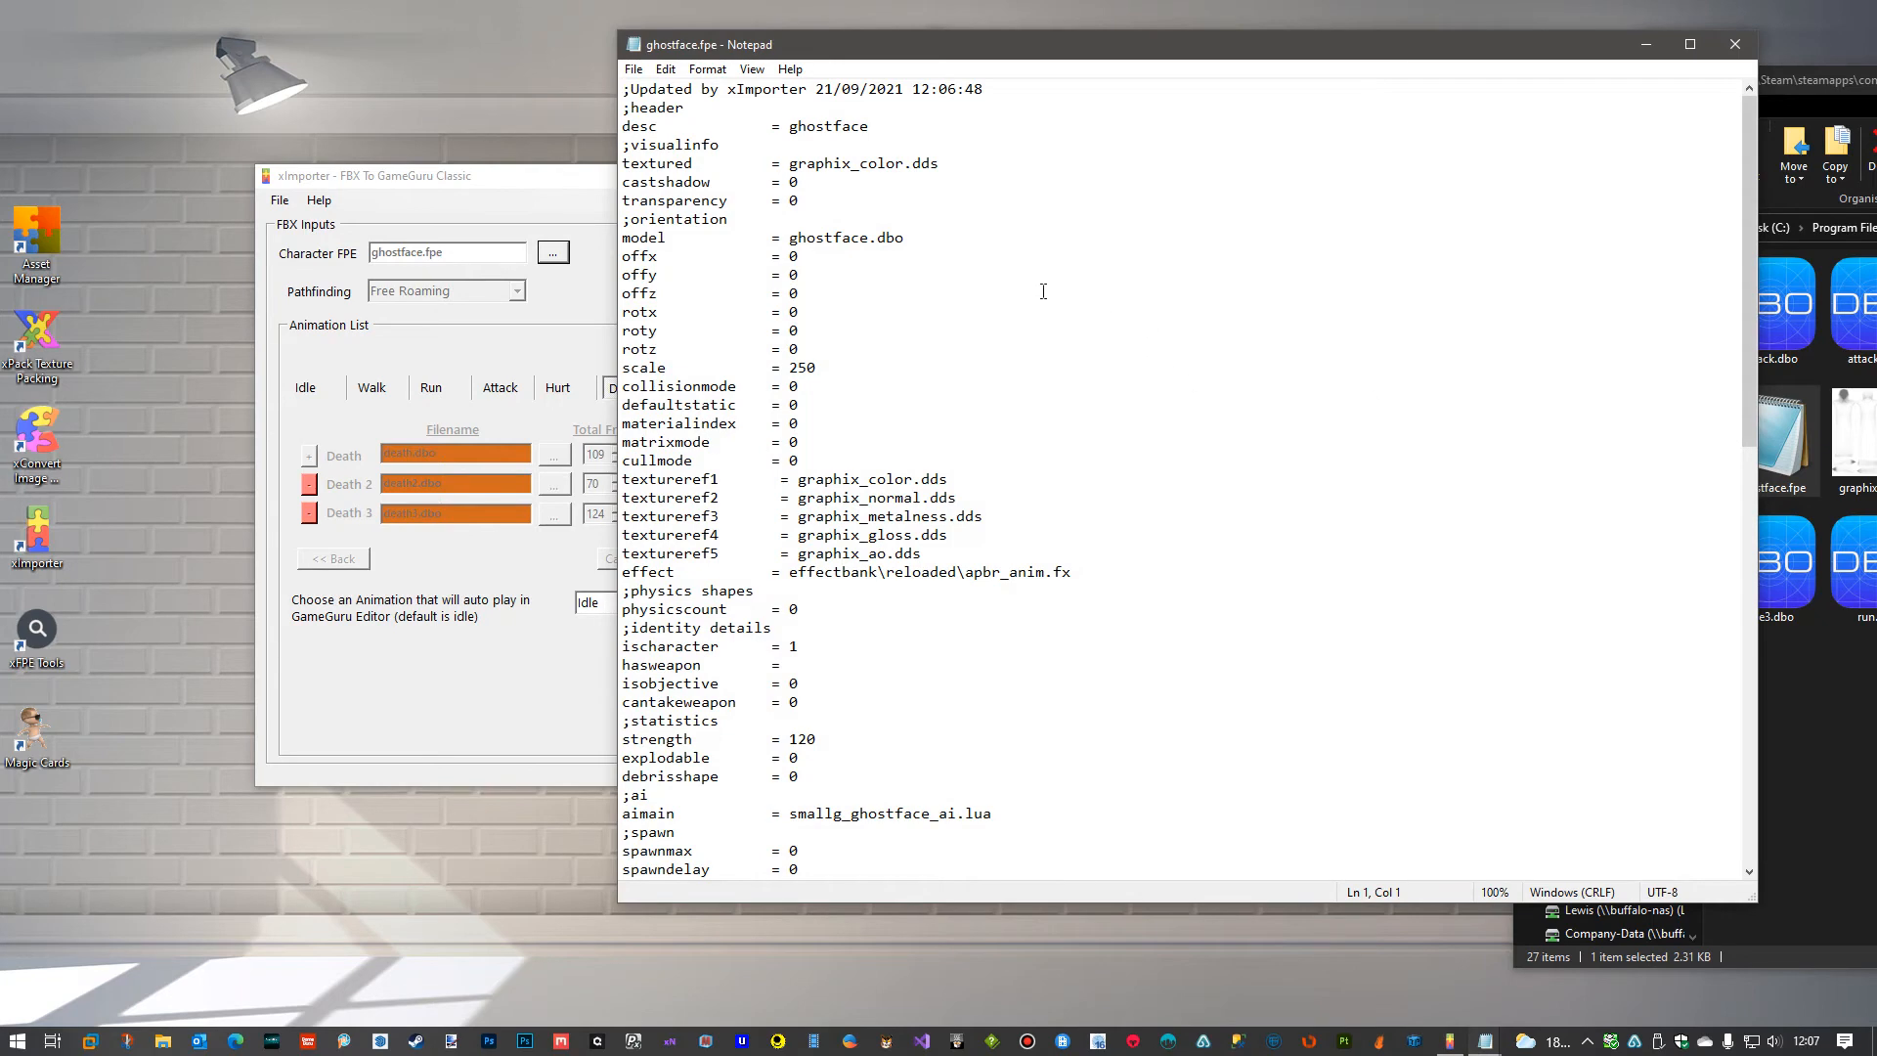
{"action": "scroll", "coordinate": [926, 217], "scroll_direction": "down", "scroll_amount": 2}
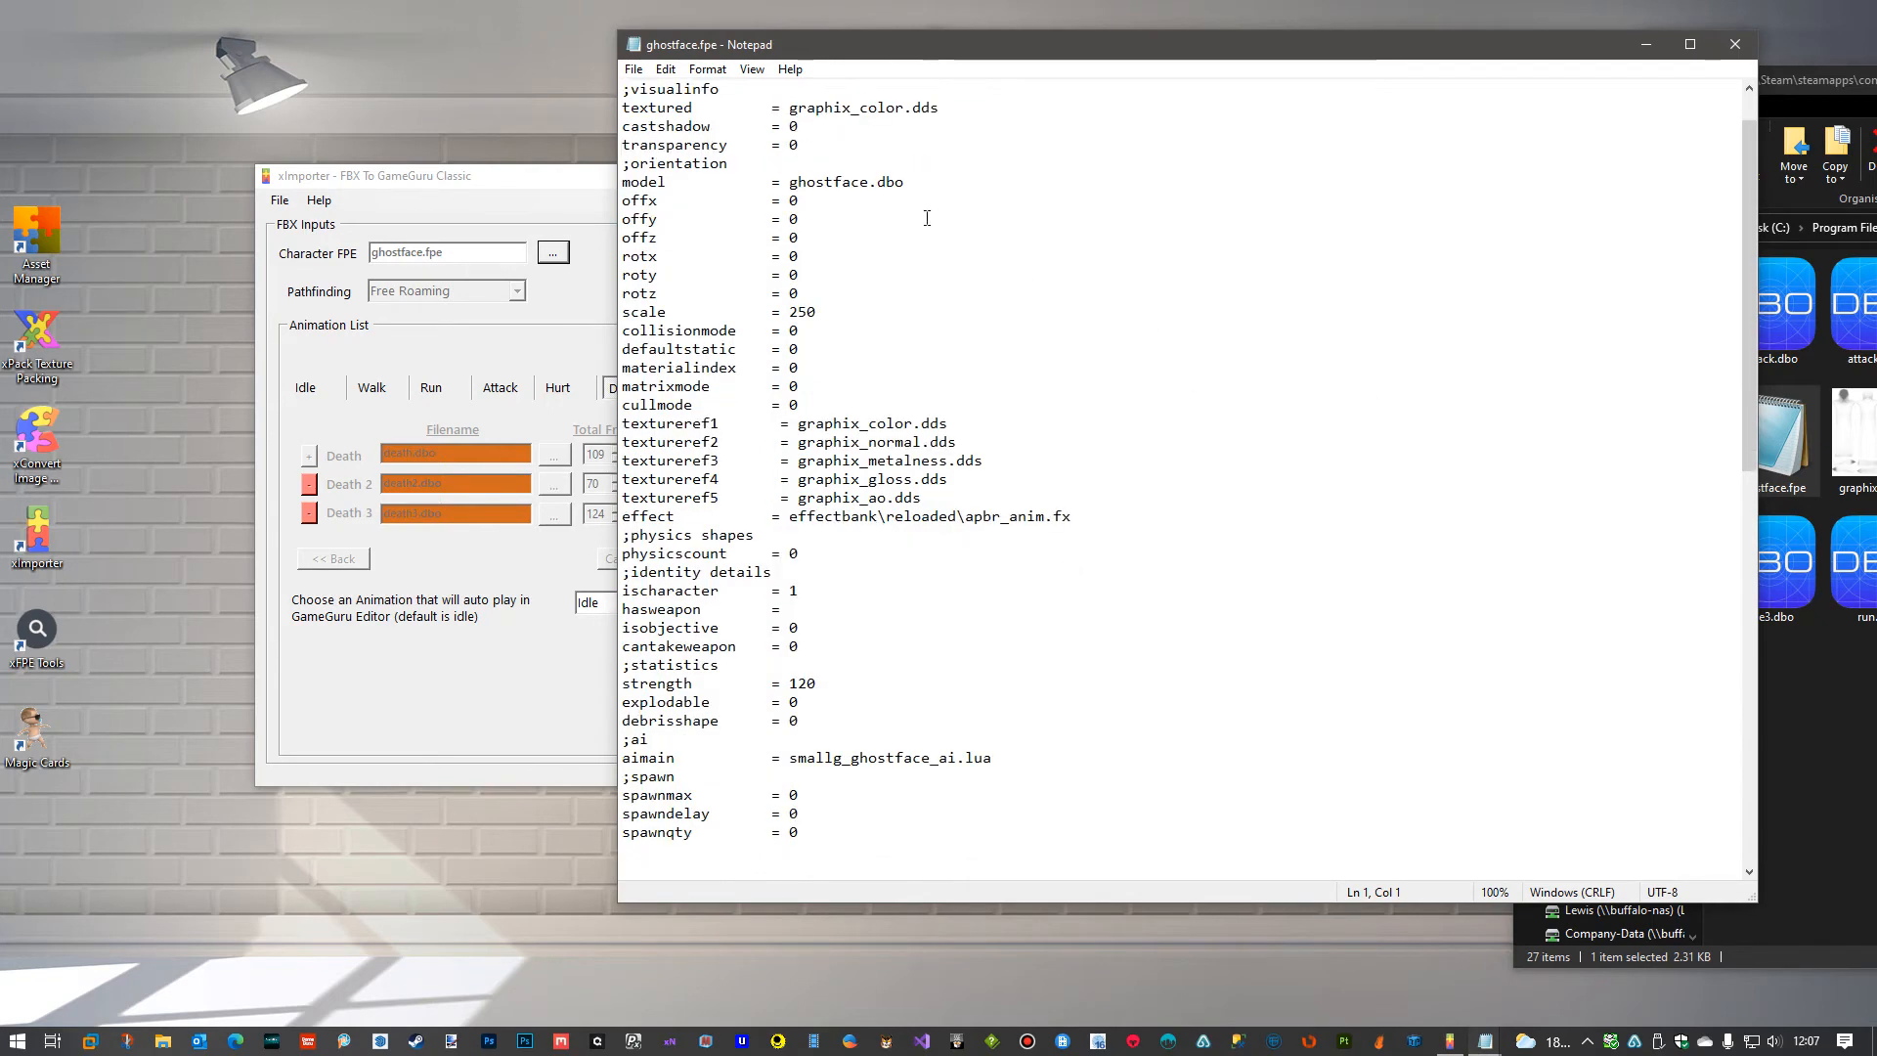
{"action": "scroll", "coordinate": [930, 211], "scroll_direction": "up", "scroll_amount": 2}
{"action": "scroll", "coordinate": [930, 210], "scroll_direction": "down", "scroll_amount": 8}
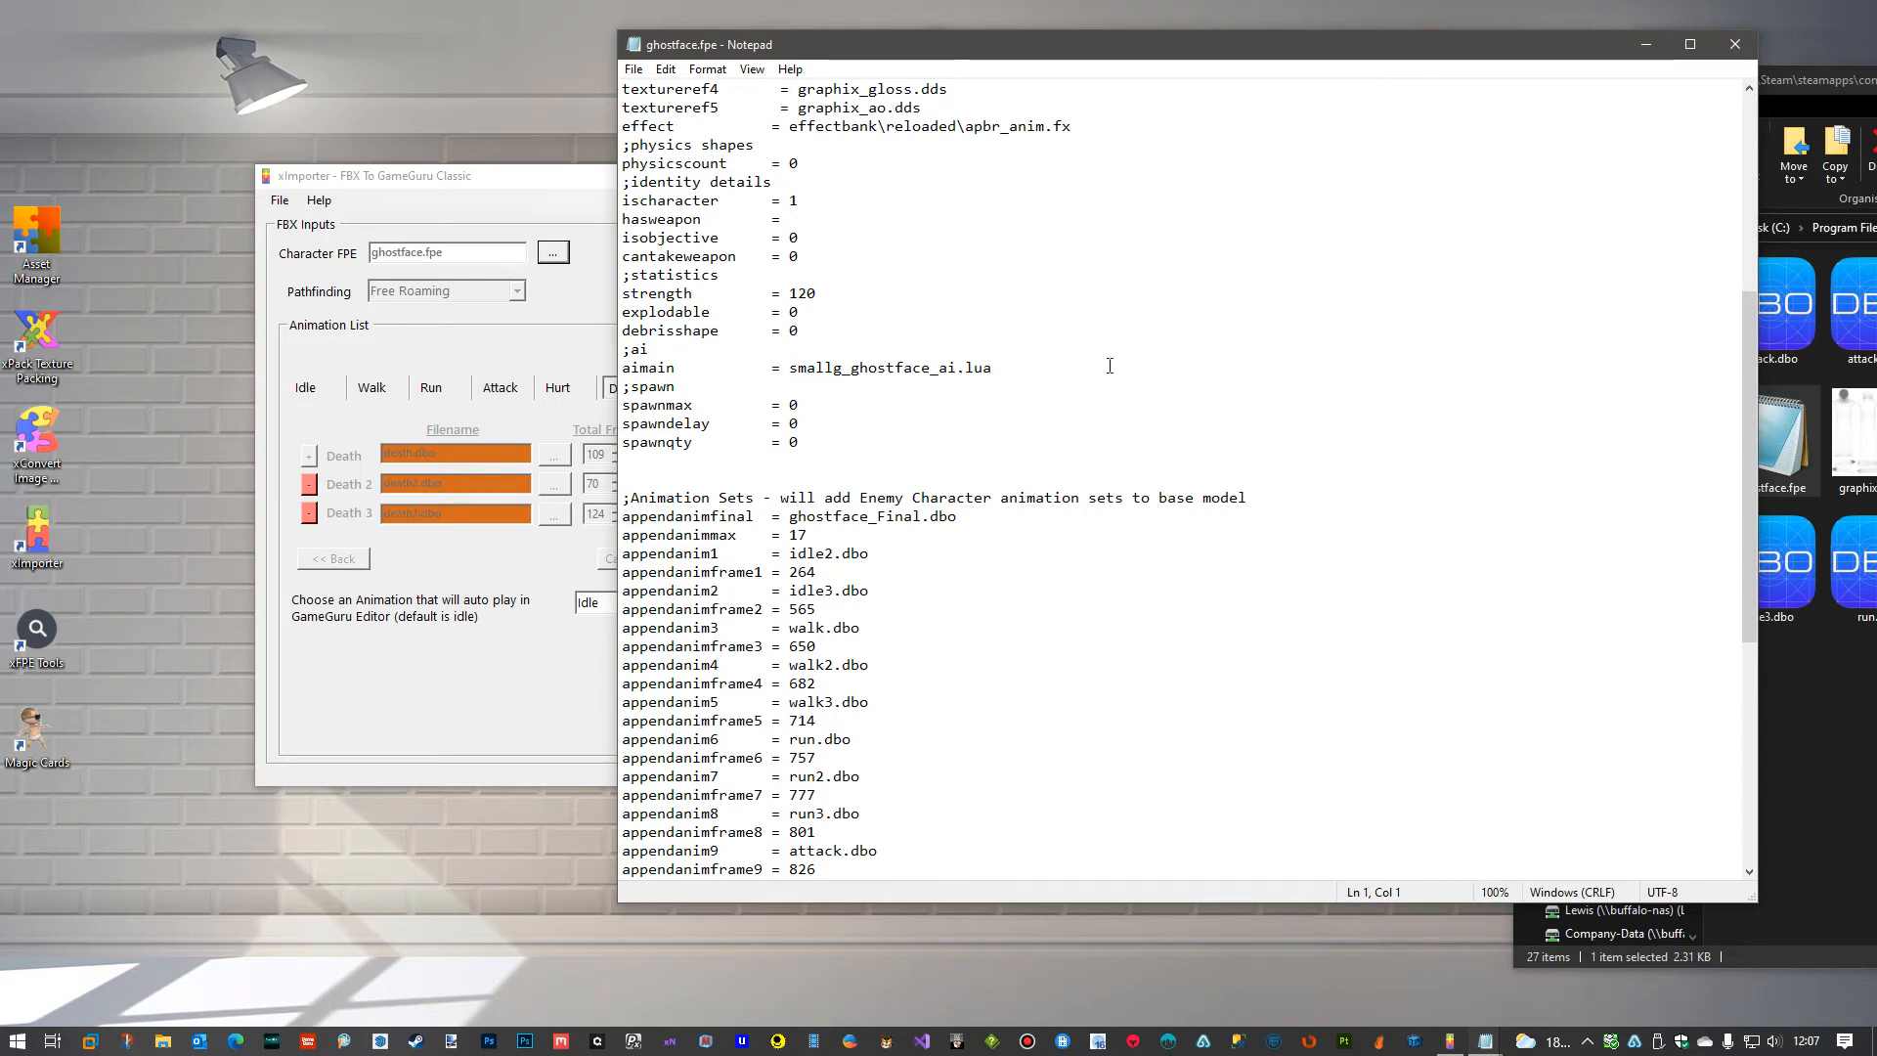
{"action": "scroll", "coordinate": [1095, 370], "scroll_direction": "down", "scroll_amount": 3}
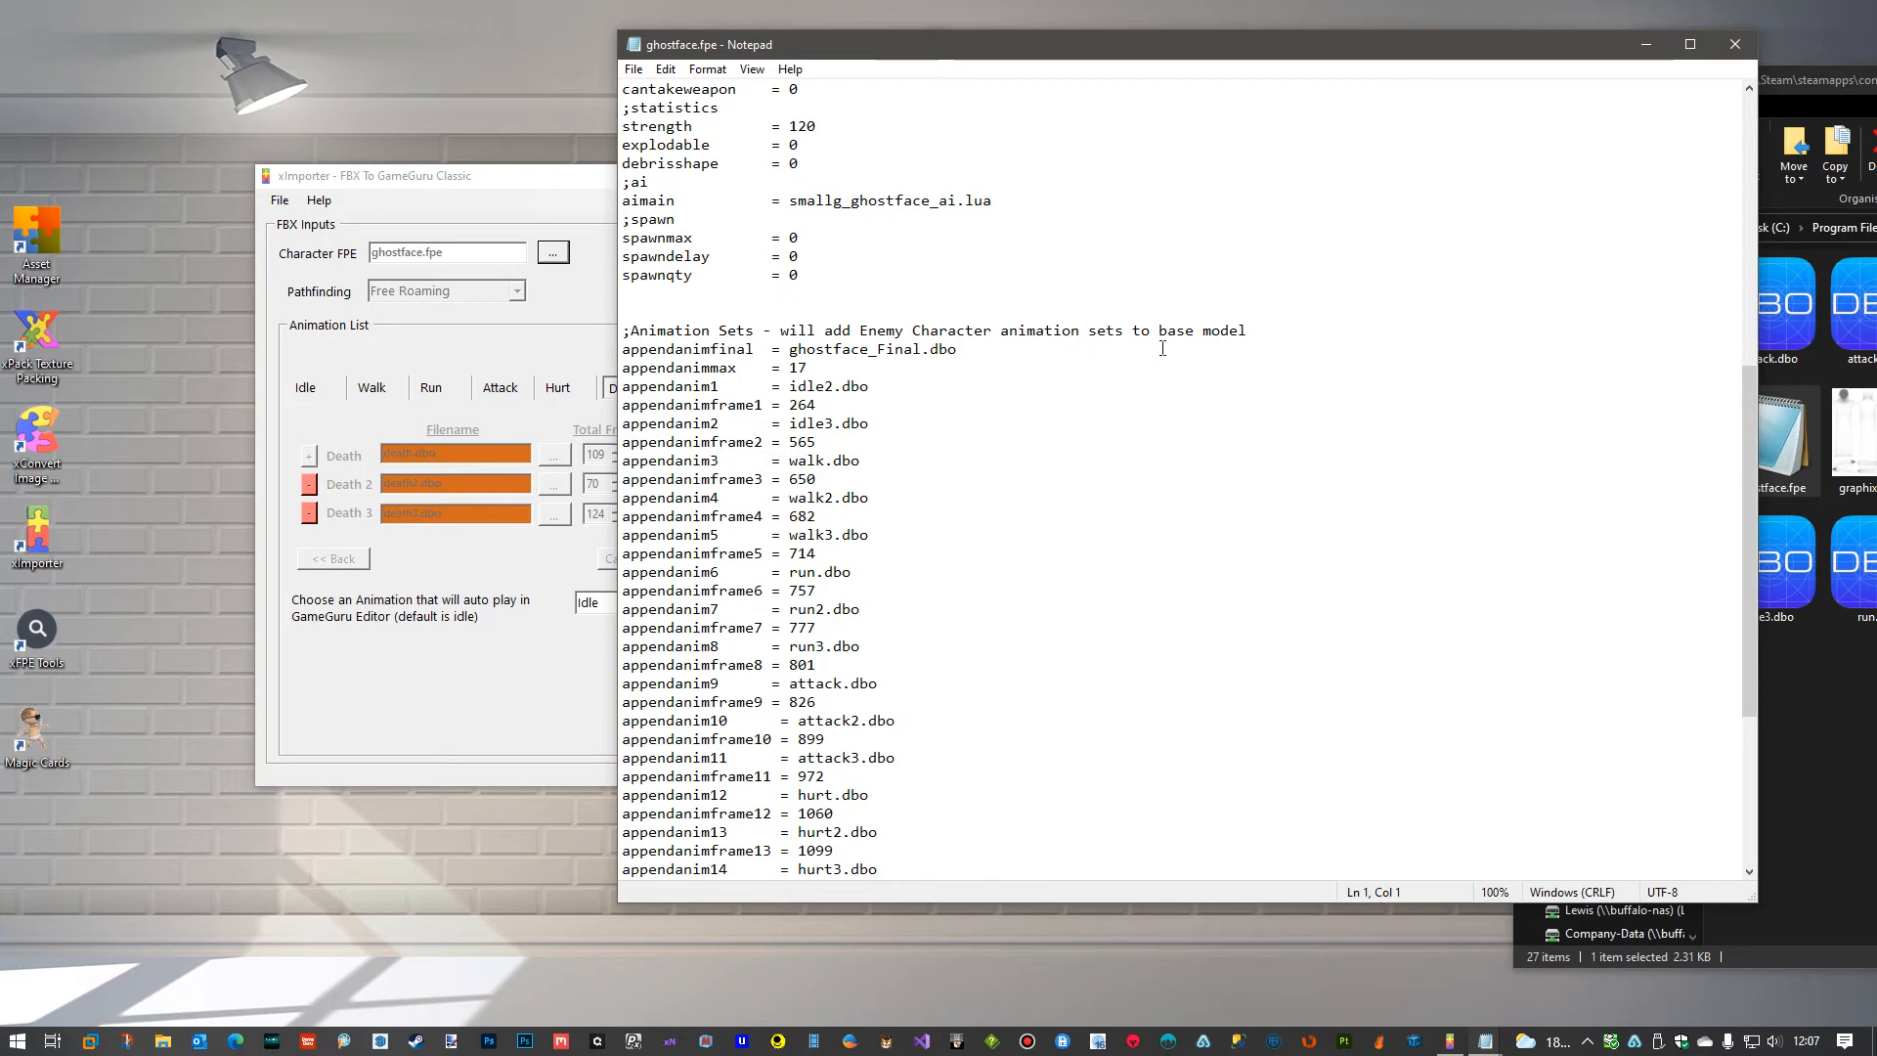
{"action": "scroll", "coordinate": [914, 403], "scroll_direction": "down", "scroll_amount": 4}
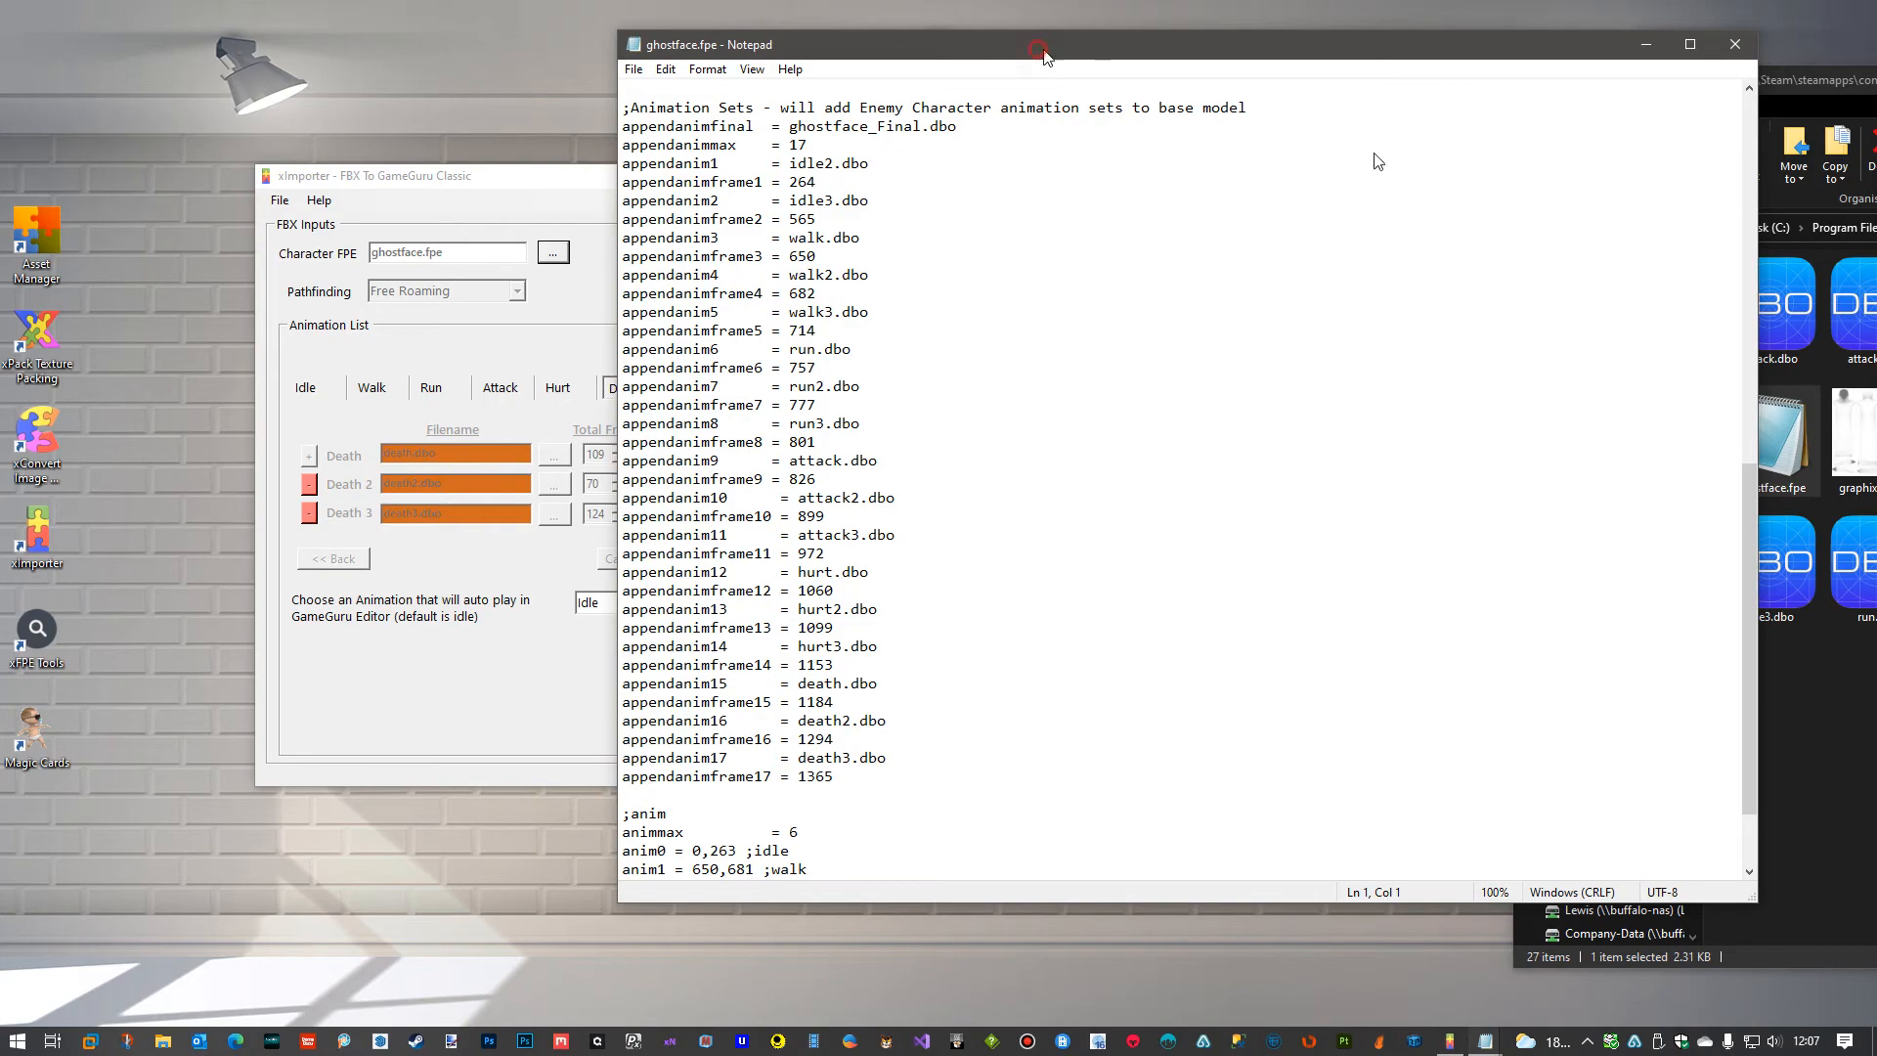
{"action": "left_click_drag", "start_coordinate": [1038, 51], "coordinate": [1088, 85]}
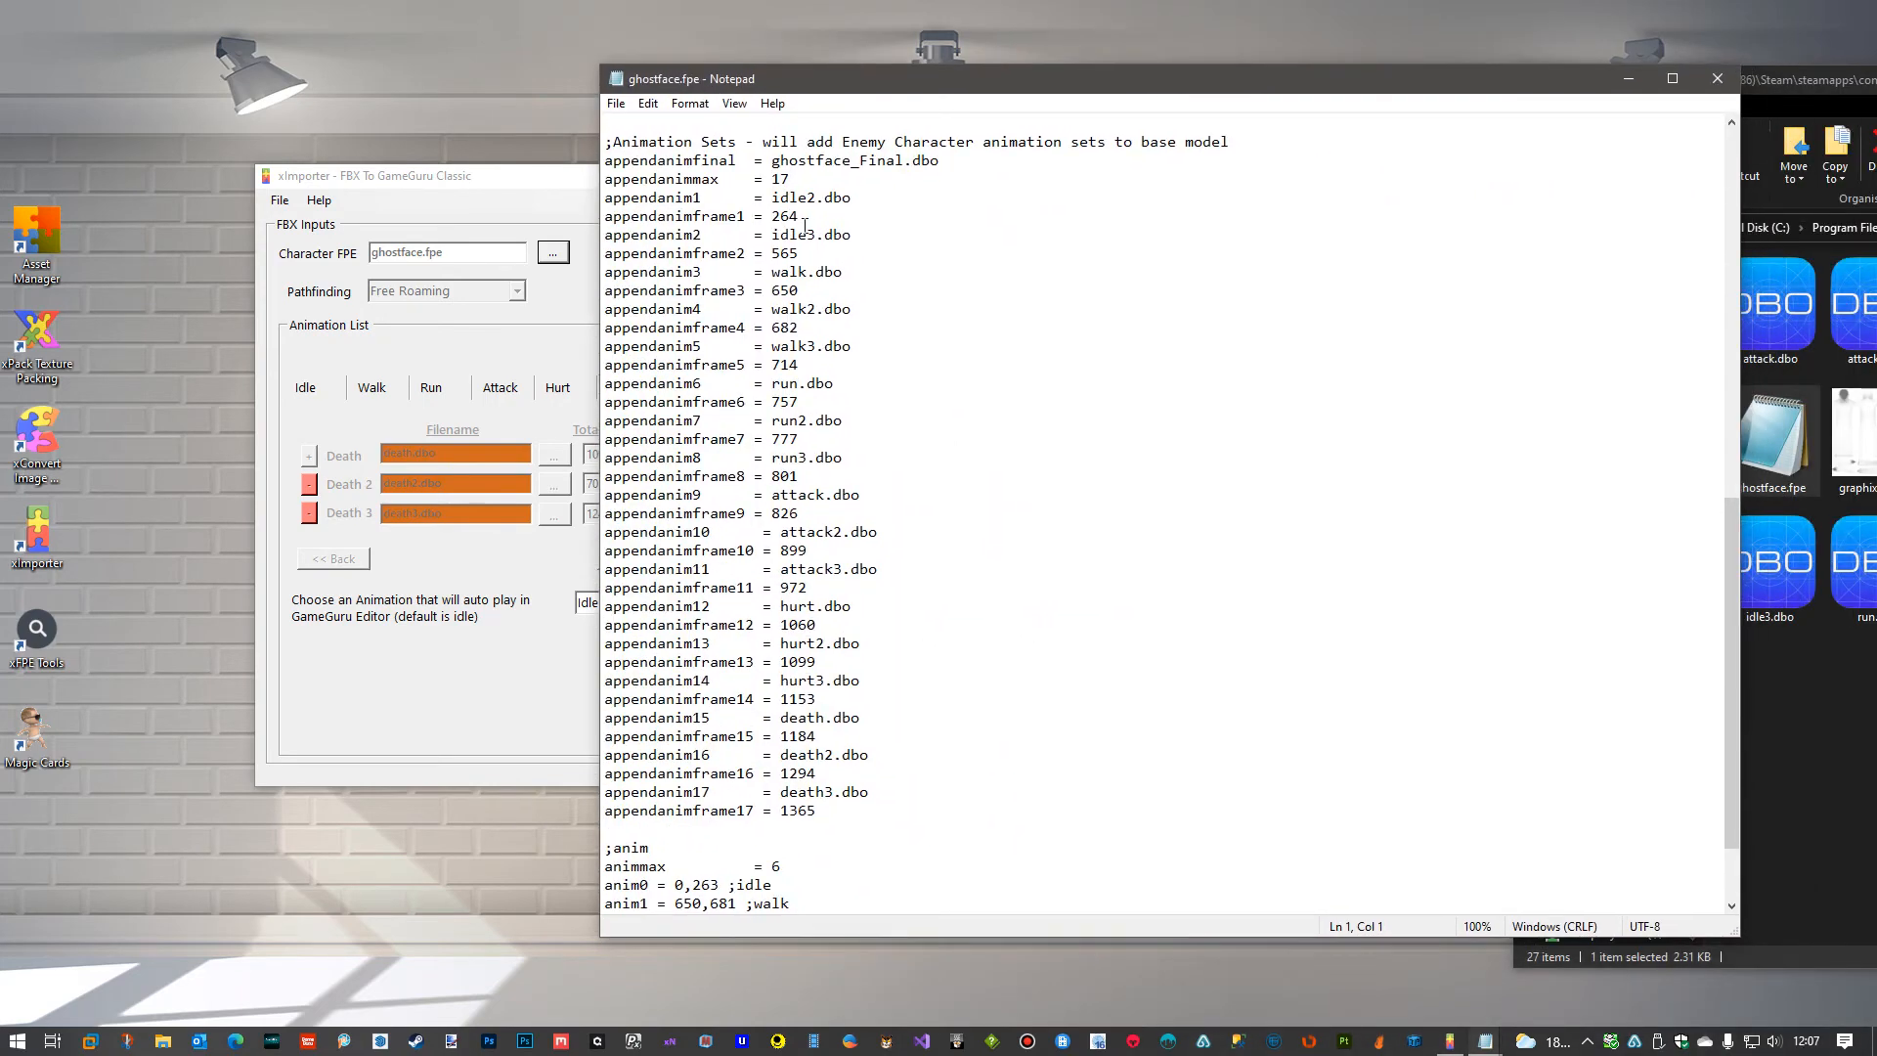
{"action": "scroll", "coordinate": [830, 487], "scroll_direction": "down", "scroll_amount": 2}
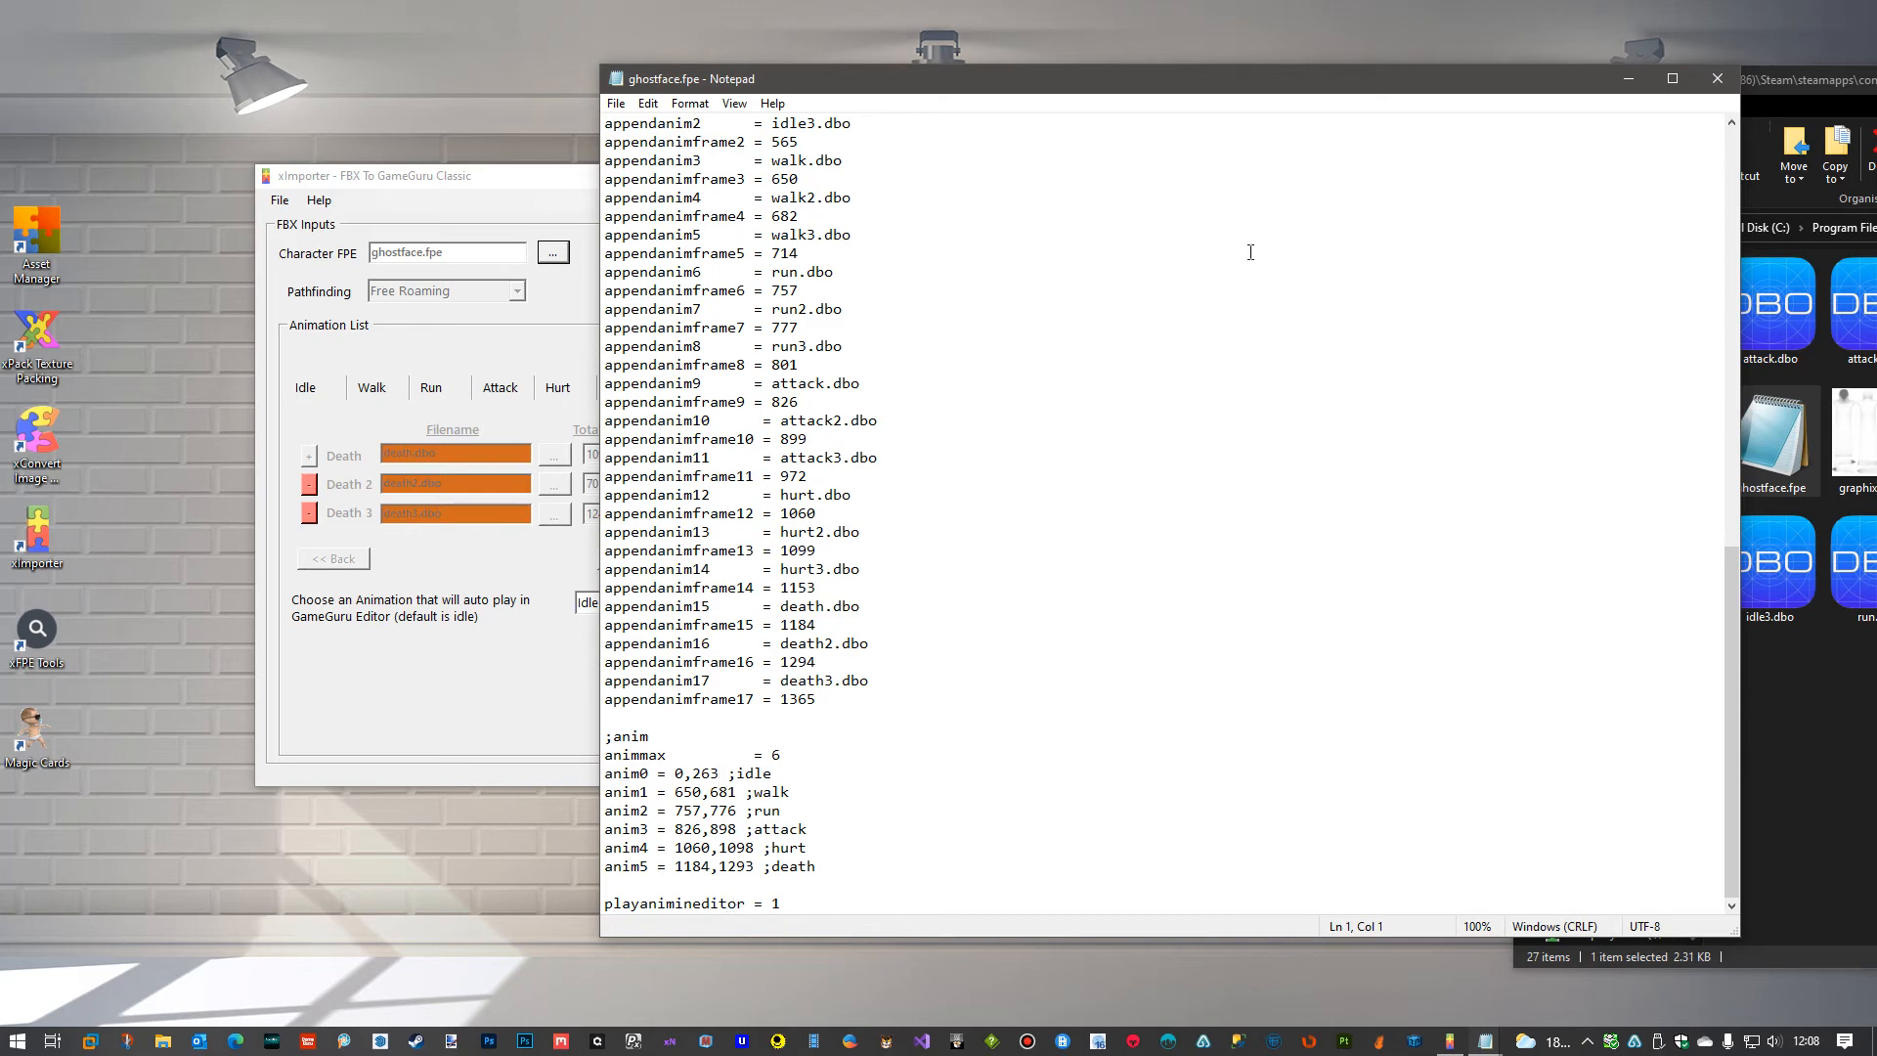
{"action": "scroll", "coordinate": [1387, 713], "scroll_direction": "up", "scroll_amount": 20}
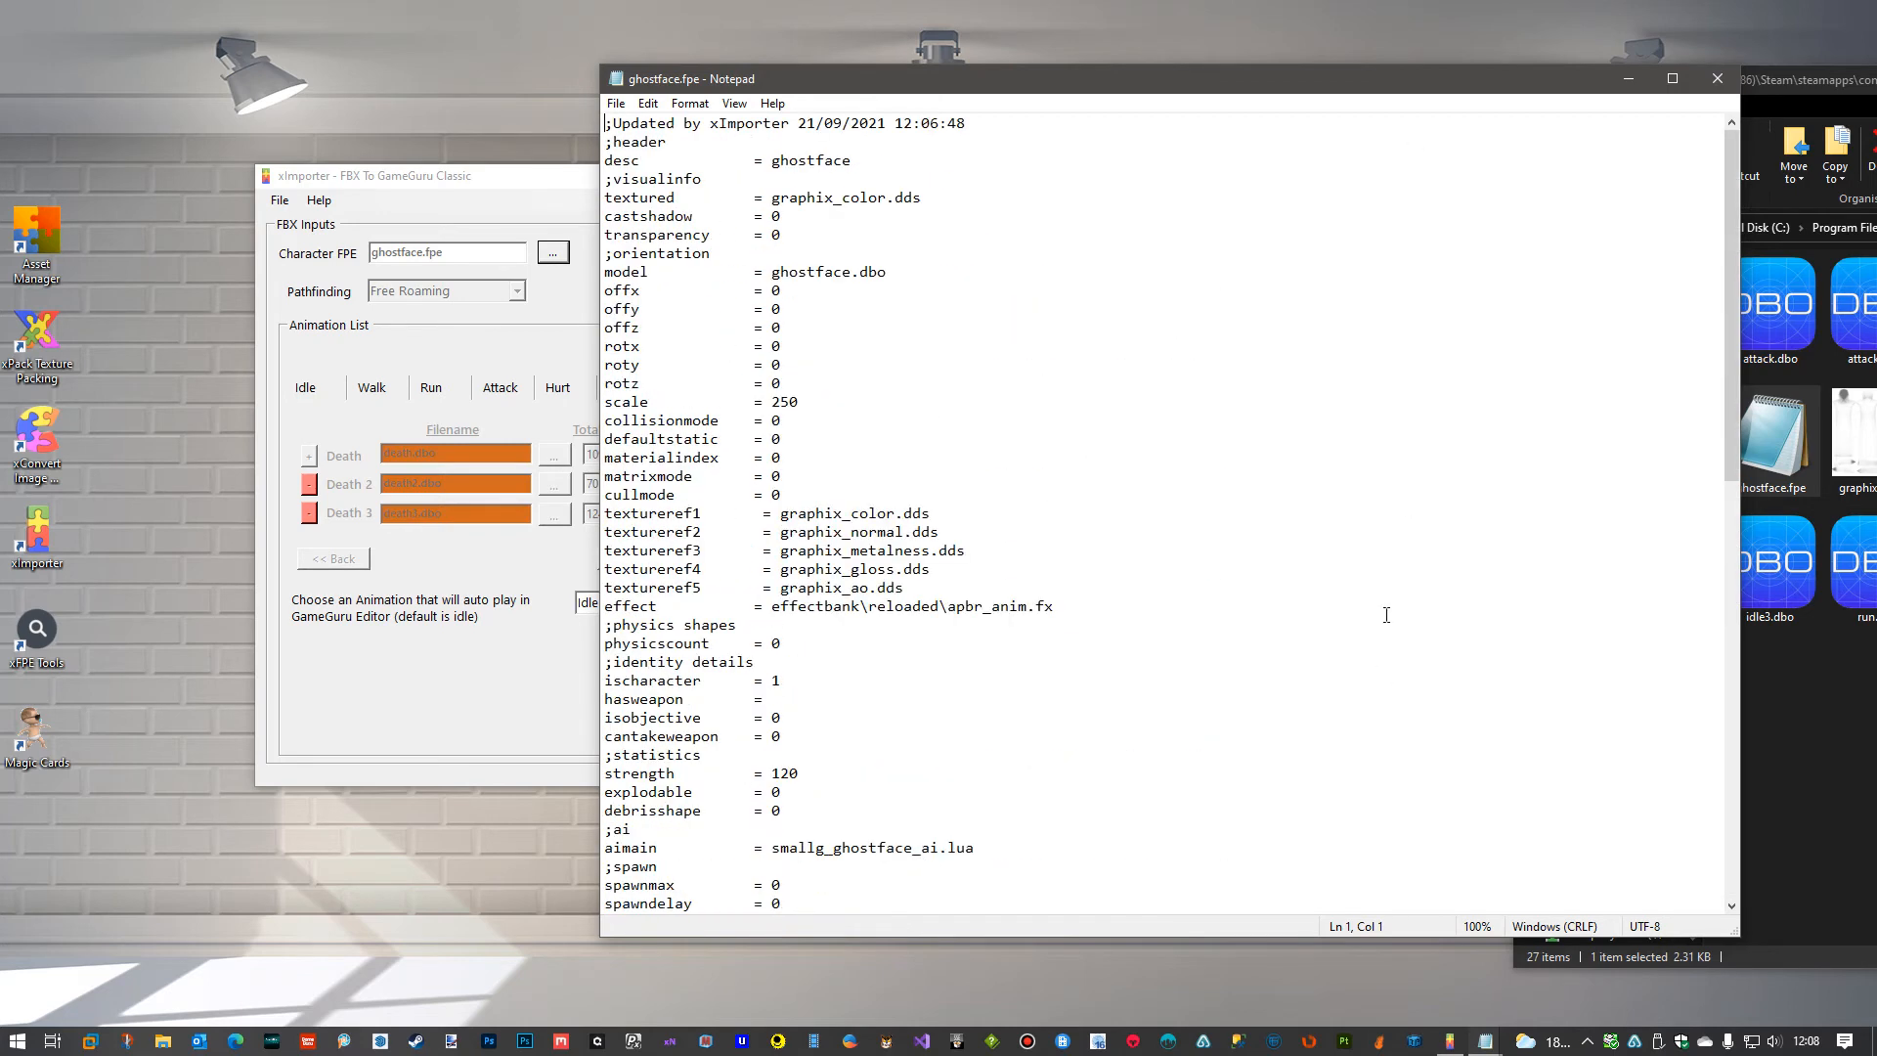
{"action": "left_click", "coordinate": [1718, 78]}
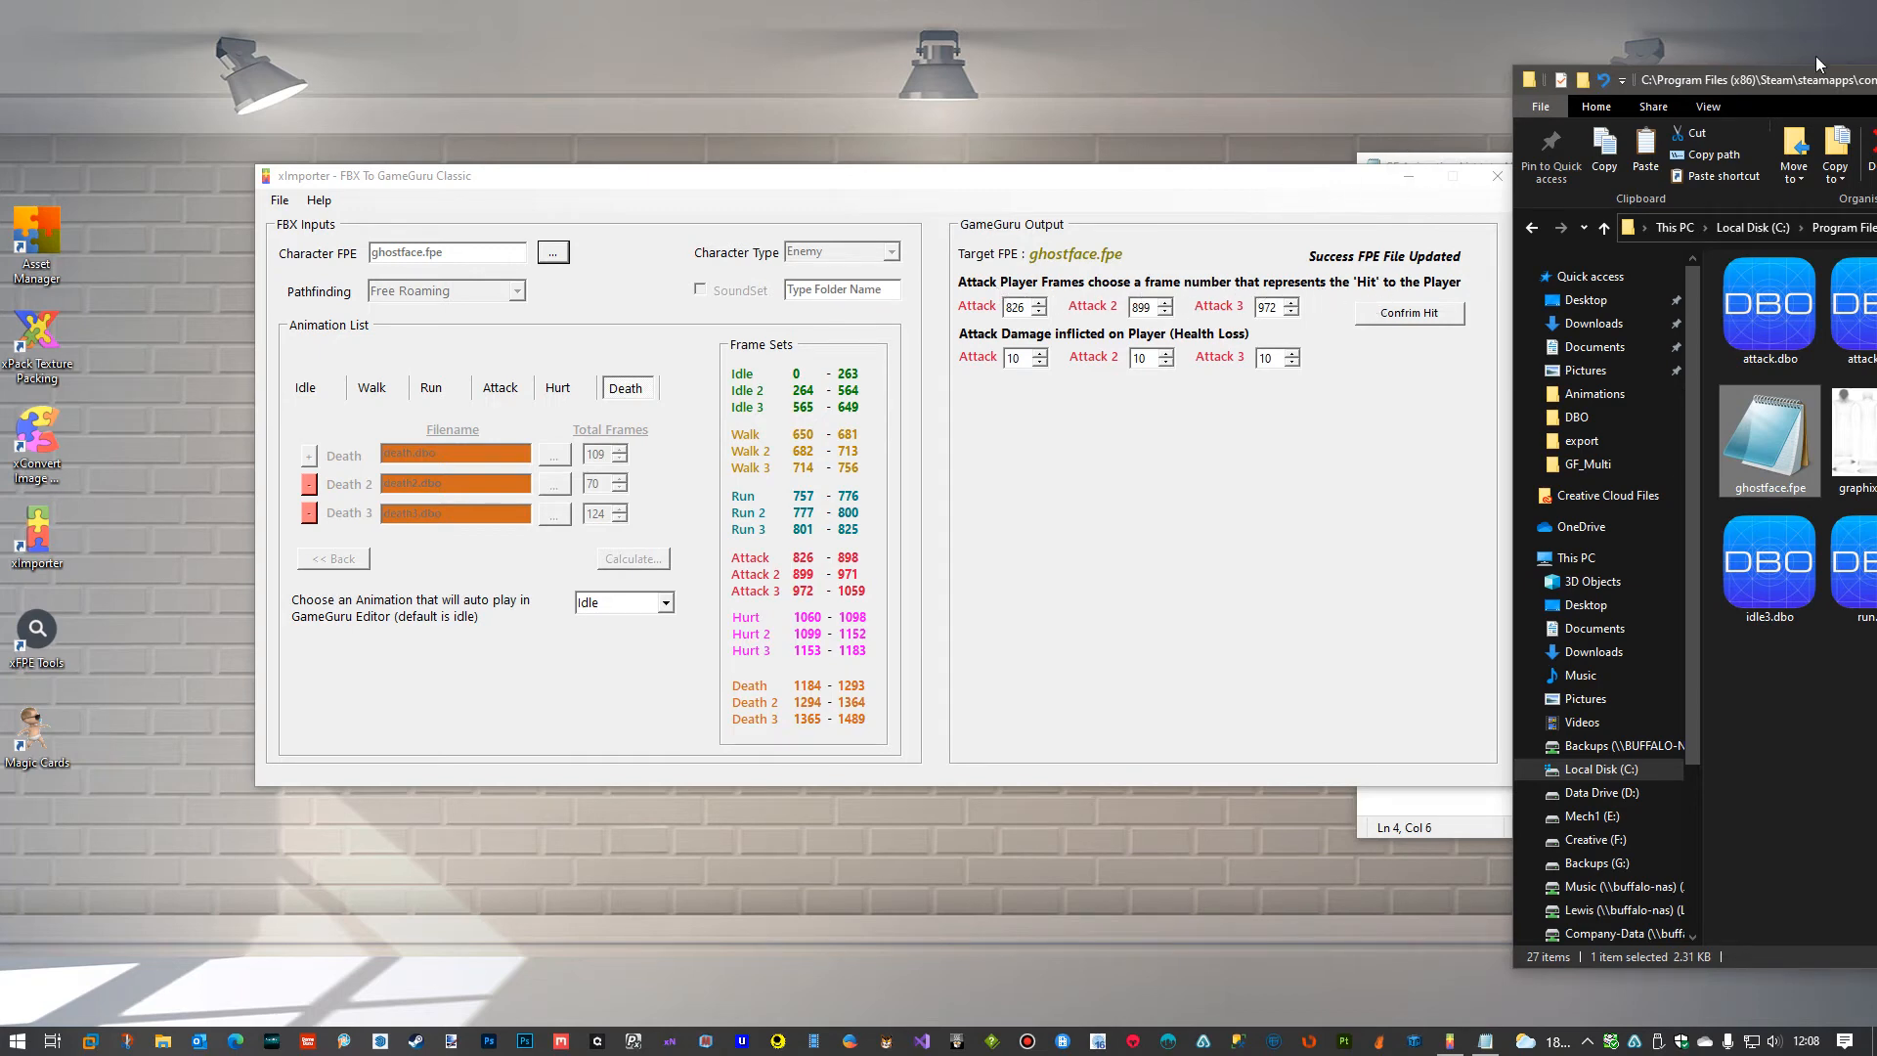
Place the animation list beside the importer and set the player hit frames to 853 for Attack, 926 for Attack 2 and 1011 for Attack 3.
{"action": "left_click_drag", "start_coordinate": [1869, 86], "coordinate": [1876, 86]}
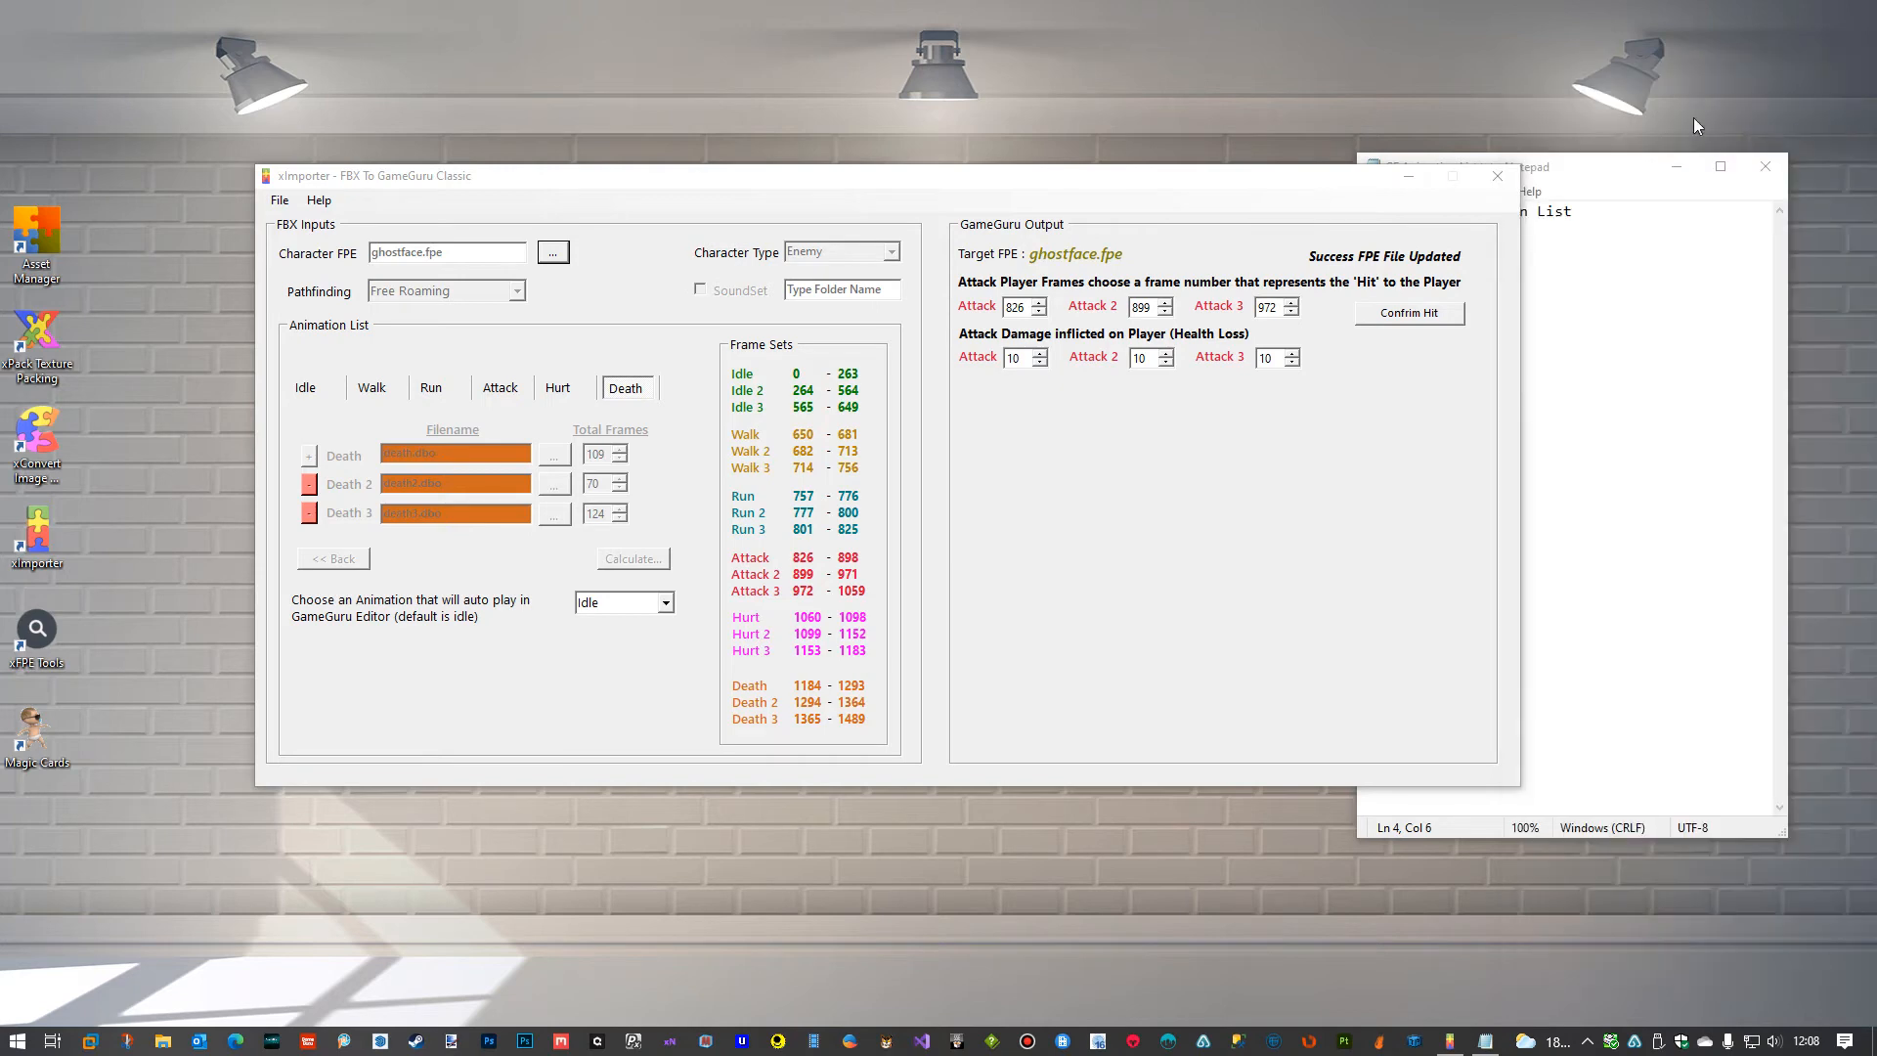
{"action": "left_click_drag", "start_coordinate": [1614, 173], "coordinate": [1789, 171]}
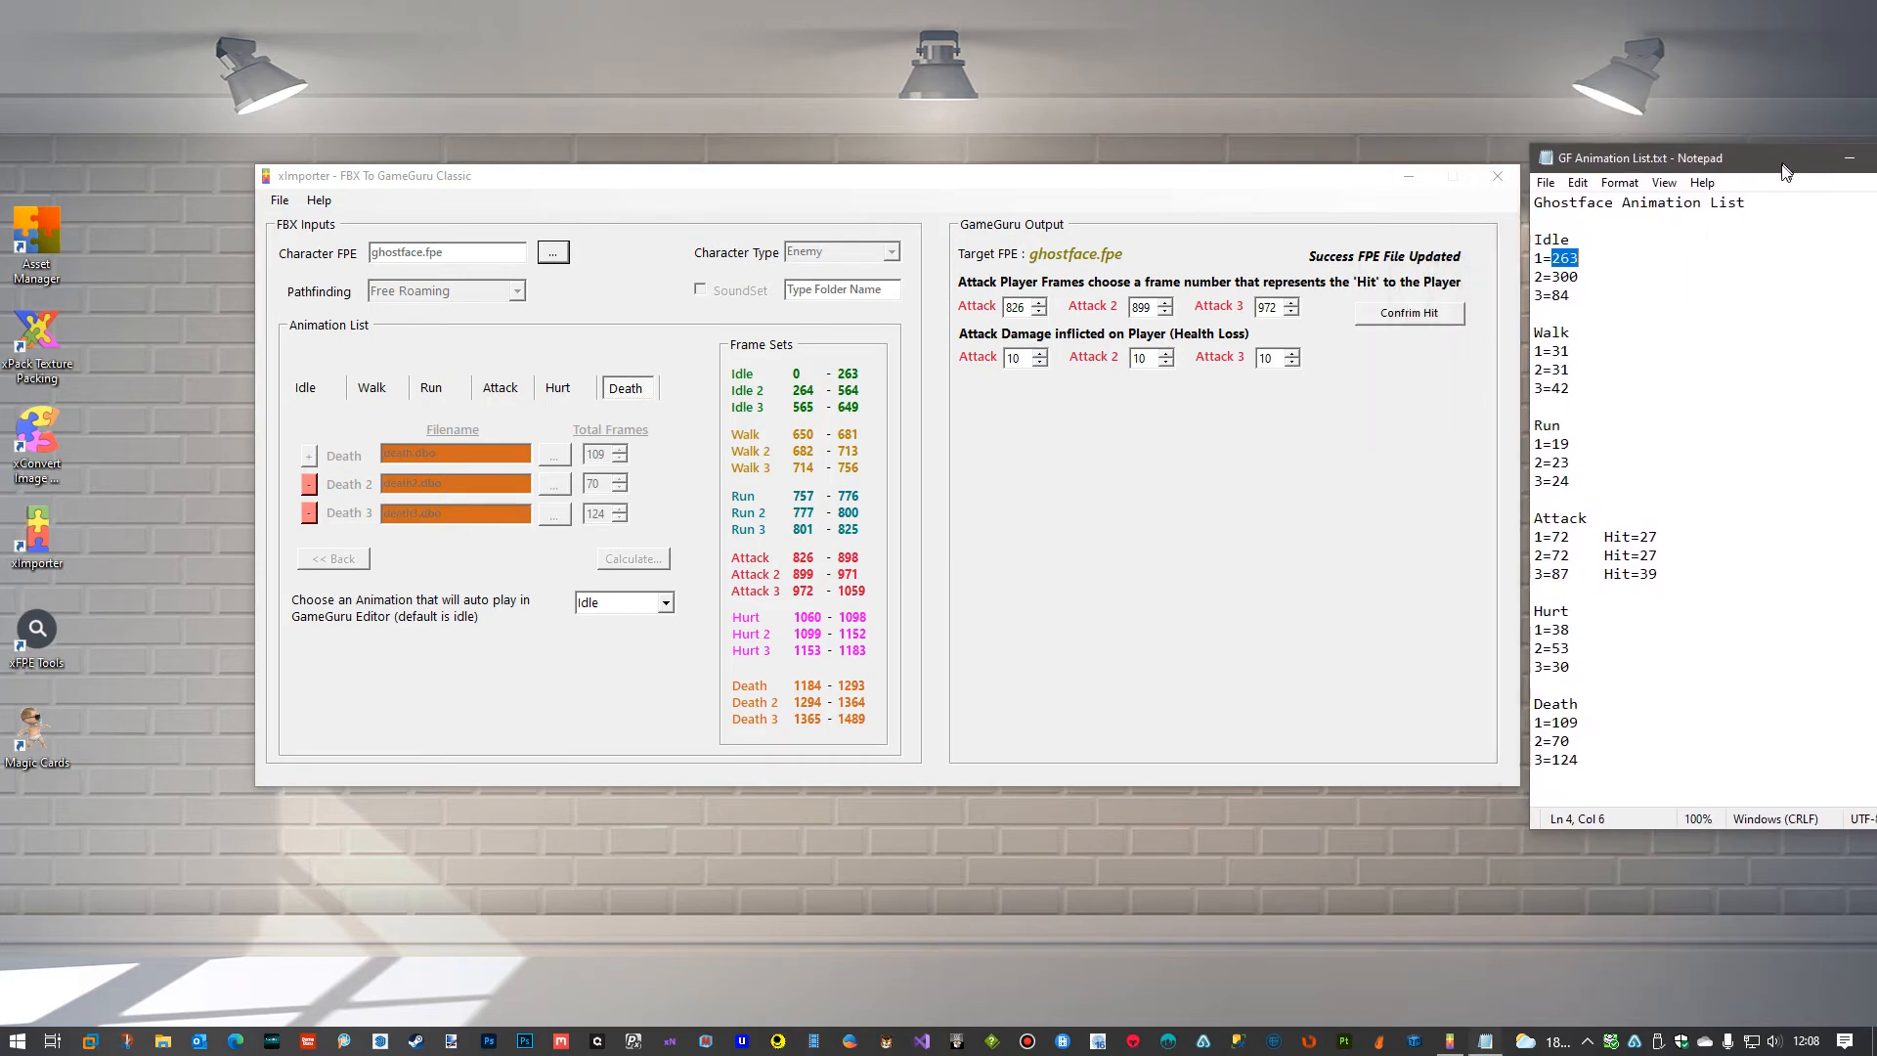
{"action": "left_click", "coordinate": [1296, 186]}
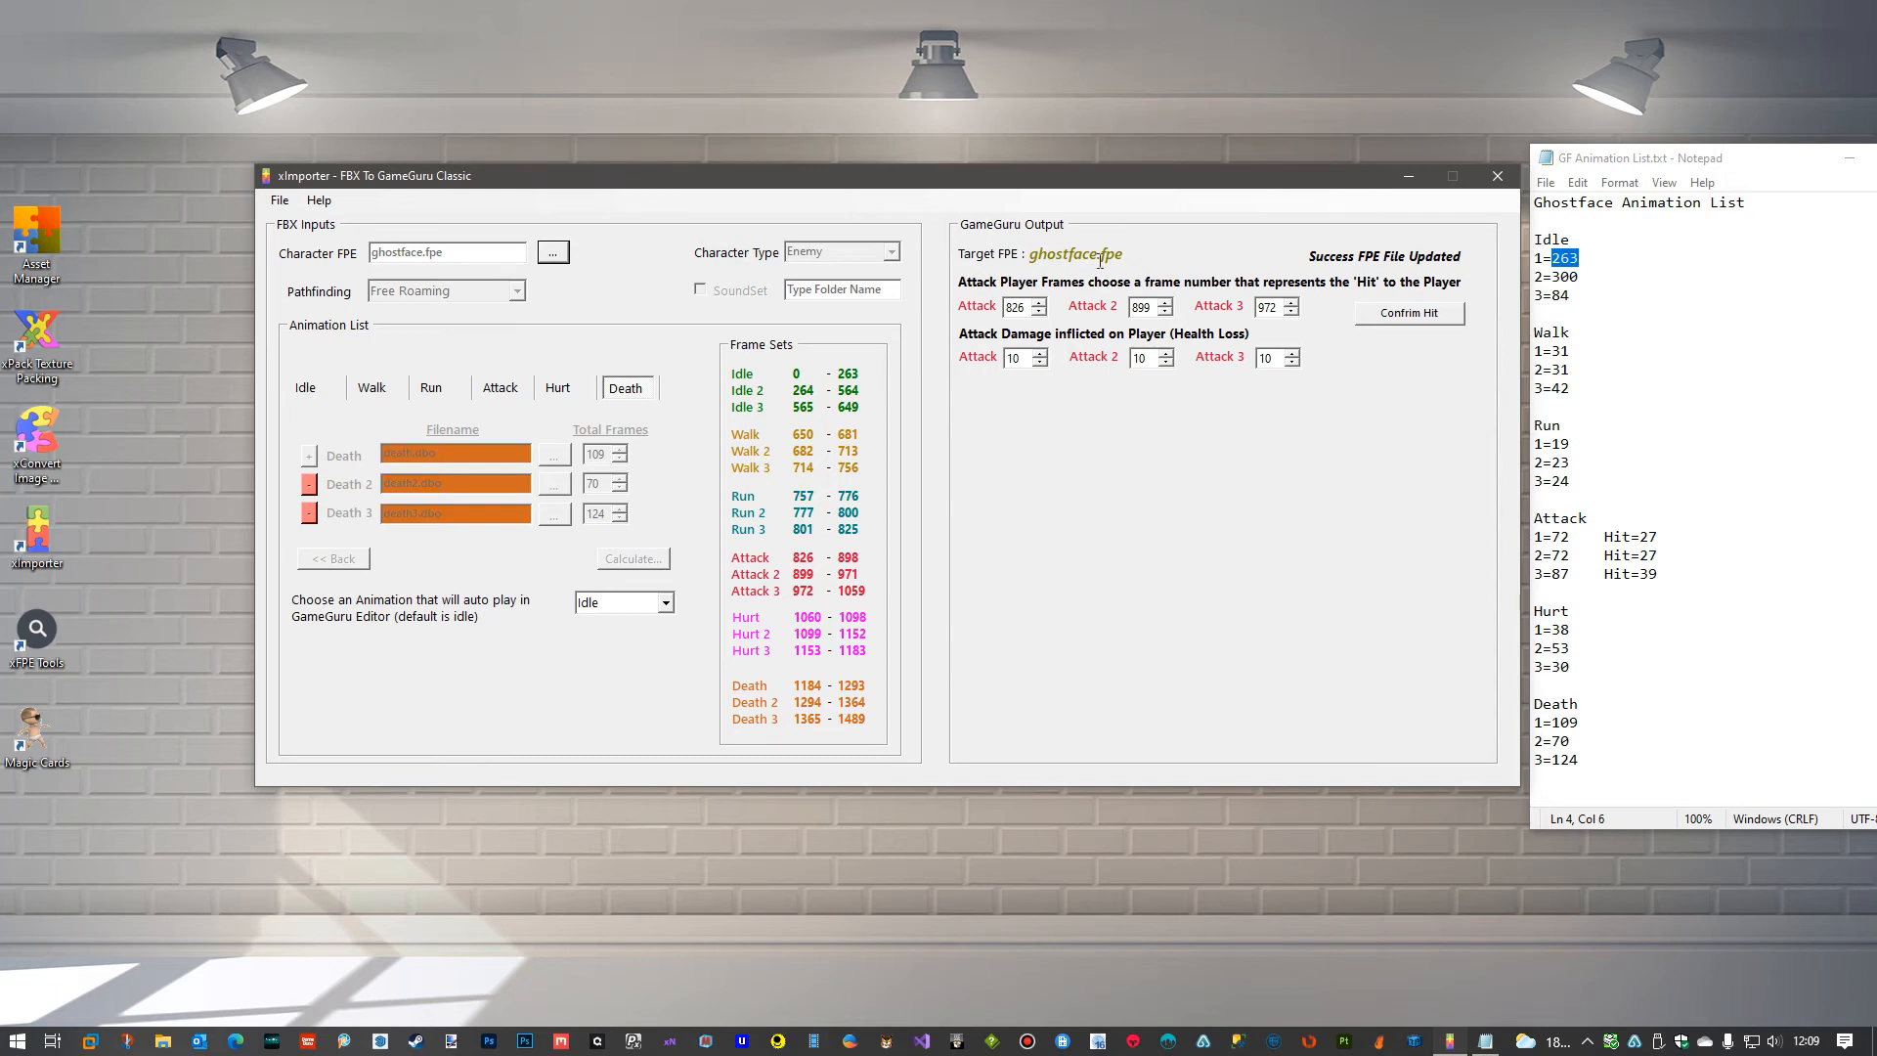
{"action": "left_click", "coordinate": [1020, 309]}
{"action": "double_click", "coordinate": [1020, 309]}
{"action": "type", "text": "853"}
{"action": "left_click", "coordinate": [1147, 309]}
{"action": "double_click", "coordinate": [1136, 309]}
{"action": "type", "text": "926"}
{"action": "left_click_drag", "start_coordinate": [1285, 308], "coordinate": [1257, 309]}
{"action": "type", "text": "1011"}
Set the attack damage to 20 for Attack 3 and 15 for Attack 2, and confirm the hit frames.
{"action": "left_click_drag", "start_coordinate": [1274, 361], "coordinate": [1263, 361]}
{"action": "type", "text": "20"}
{"action": "left_click_drag", "start_coordinate": [1153, 360], "coordinate": [1137, 361]}
{"action": "type", "text": "15"}
{"action": "left_click", "coordinate": [1410, 317]}
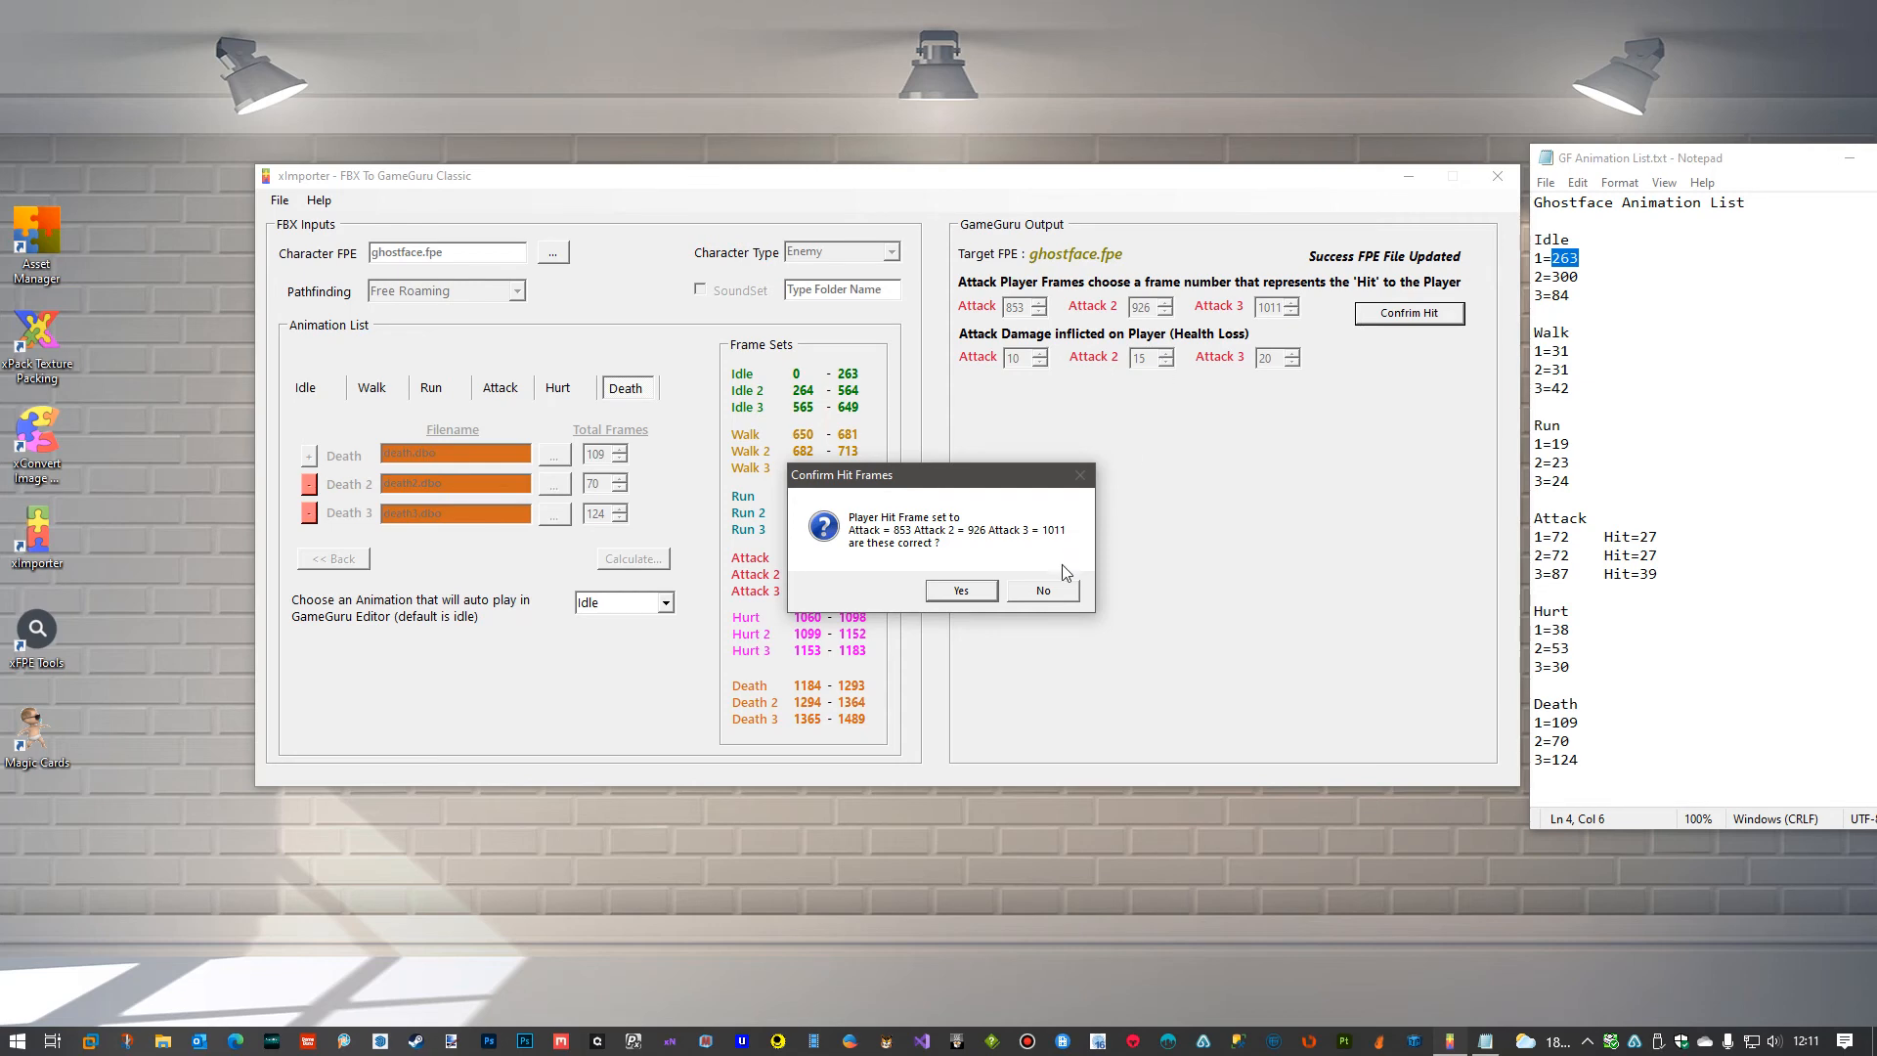
{"action": "left_click", "coordinate": [961, 591]}
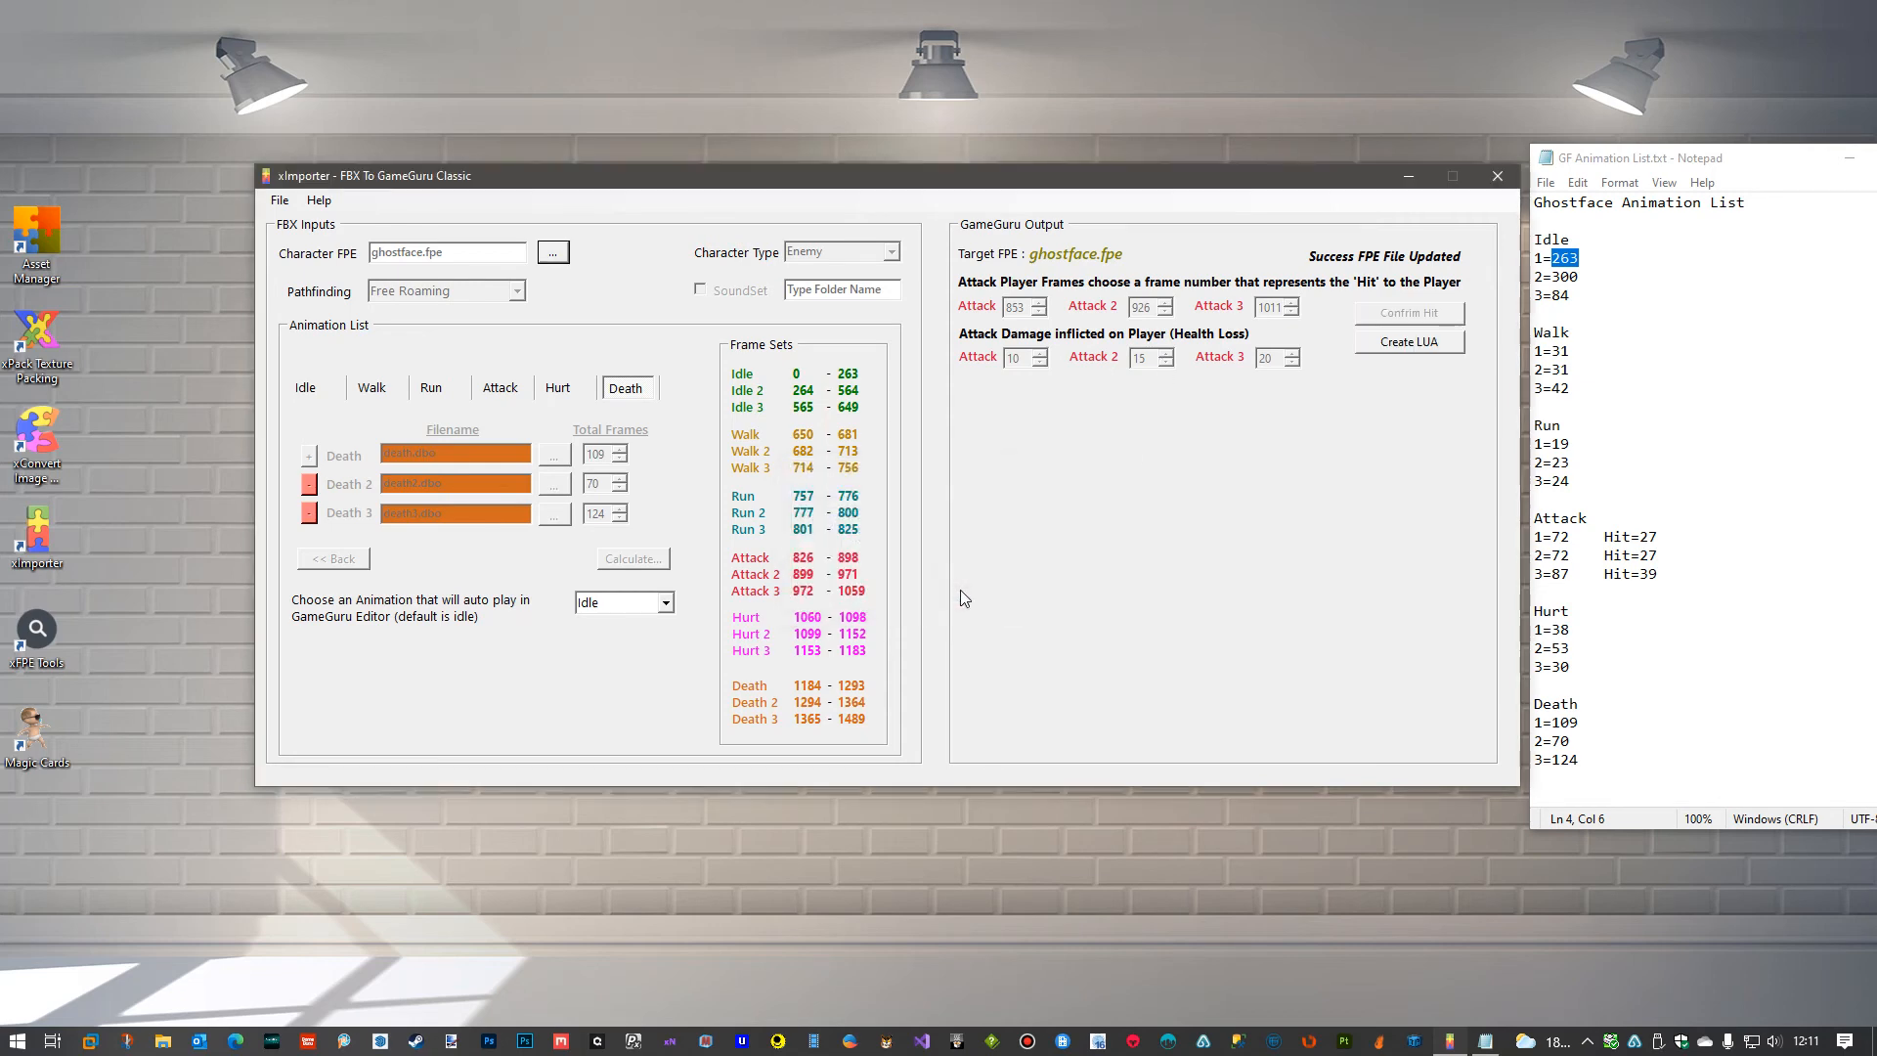
Create the character's LUA script and save it as smallg_ghostface_ai.lua in the scriptbank folder, replacing the existing file.
{"action": "left_click", "coordinate": [1409, 348]}
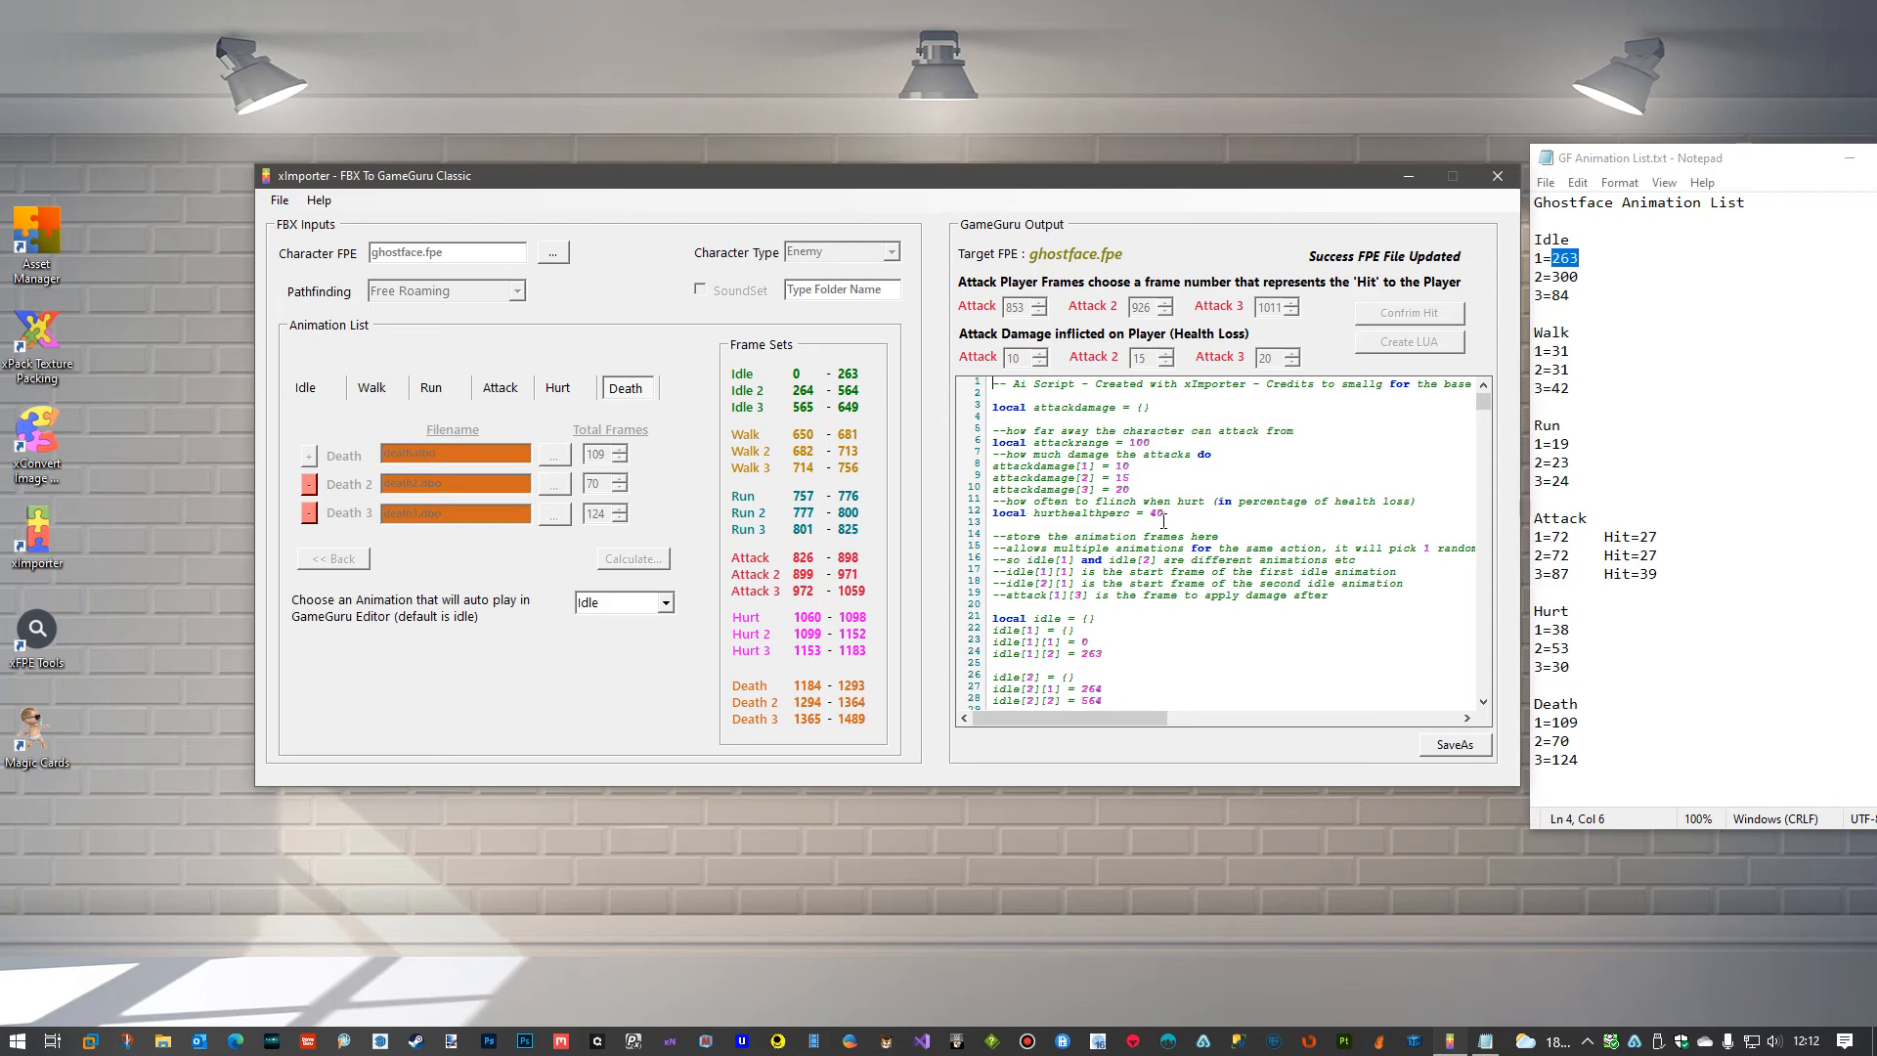
{"action": "left_click", "coordinate": [1455, 745]}
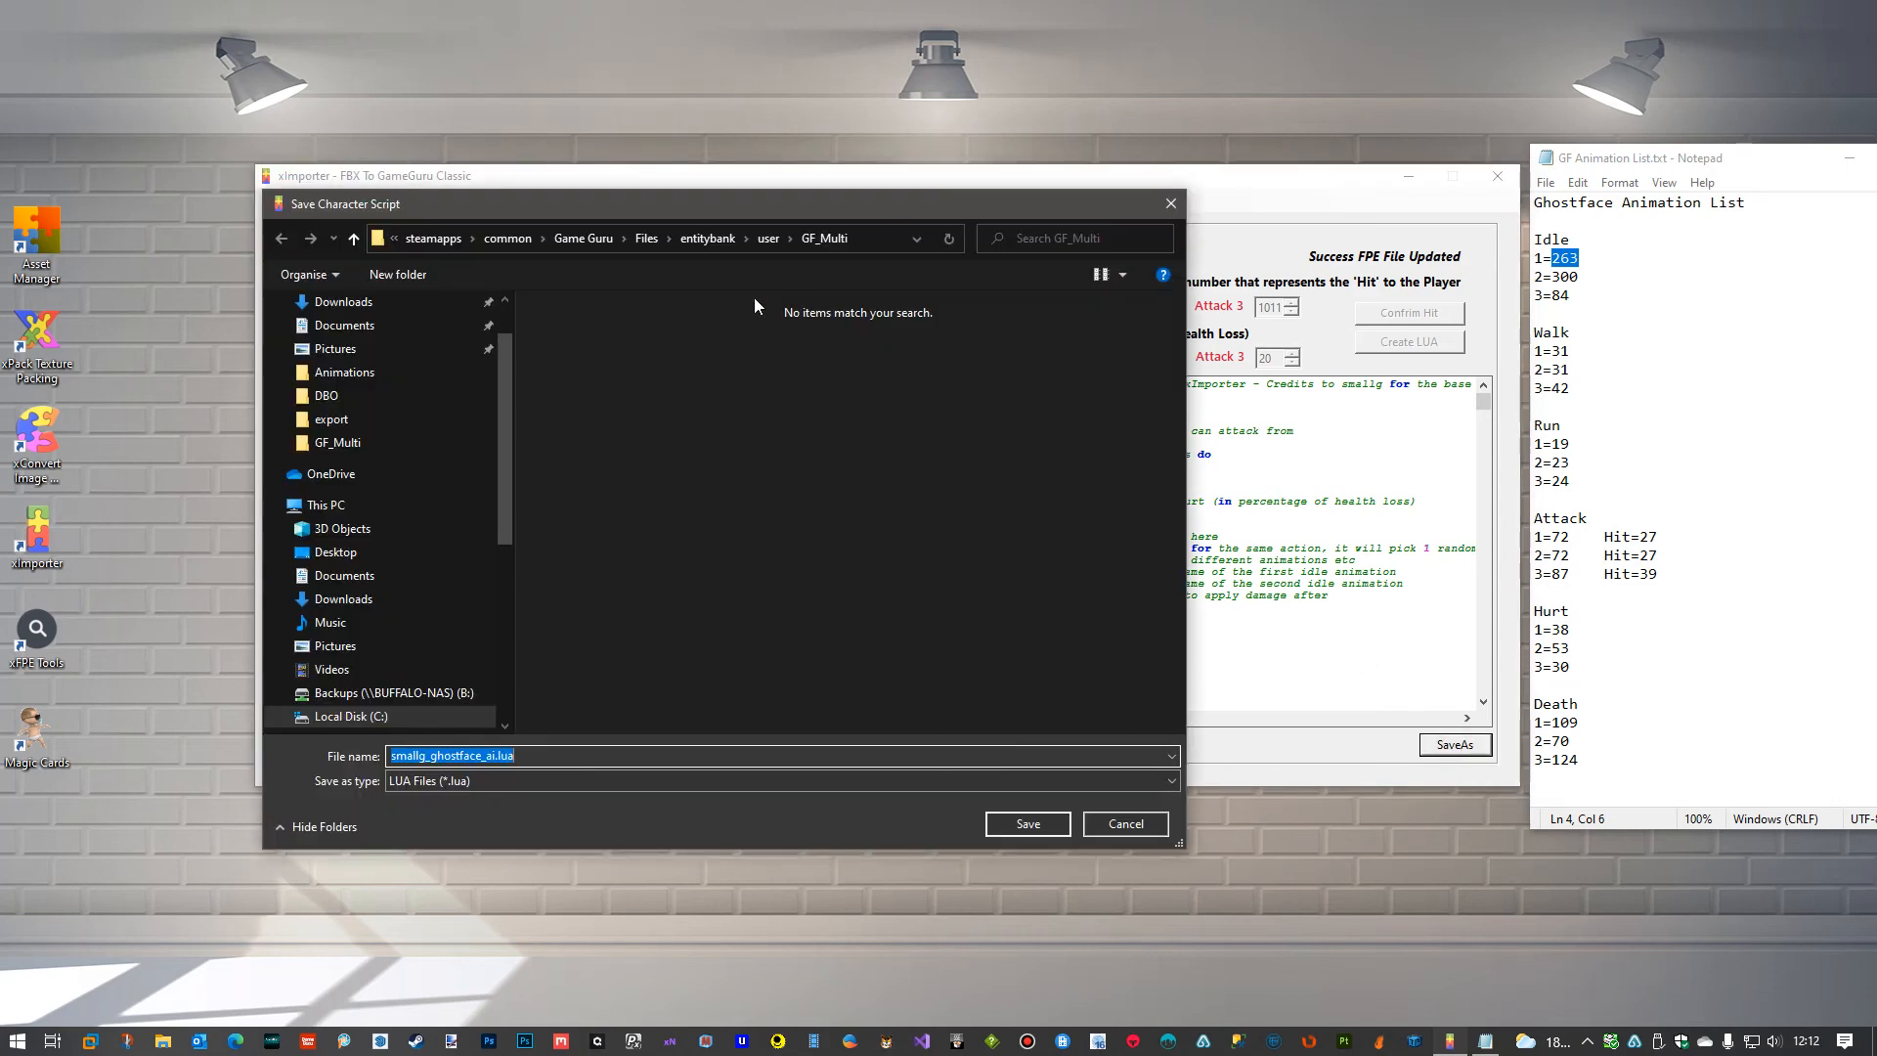
{"action": "left_click", "coordinate": [650, 238]}
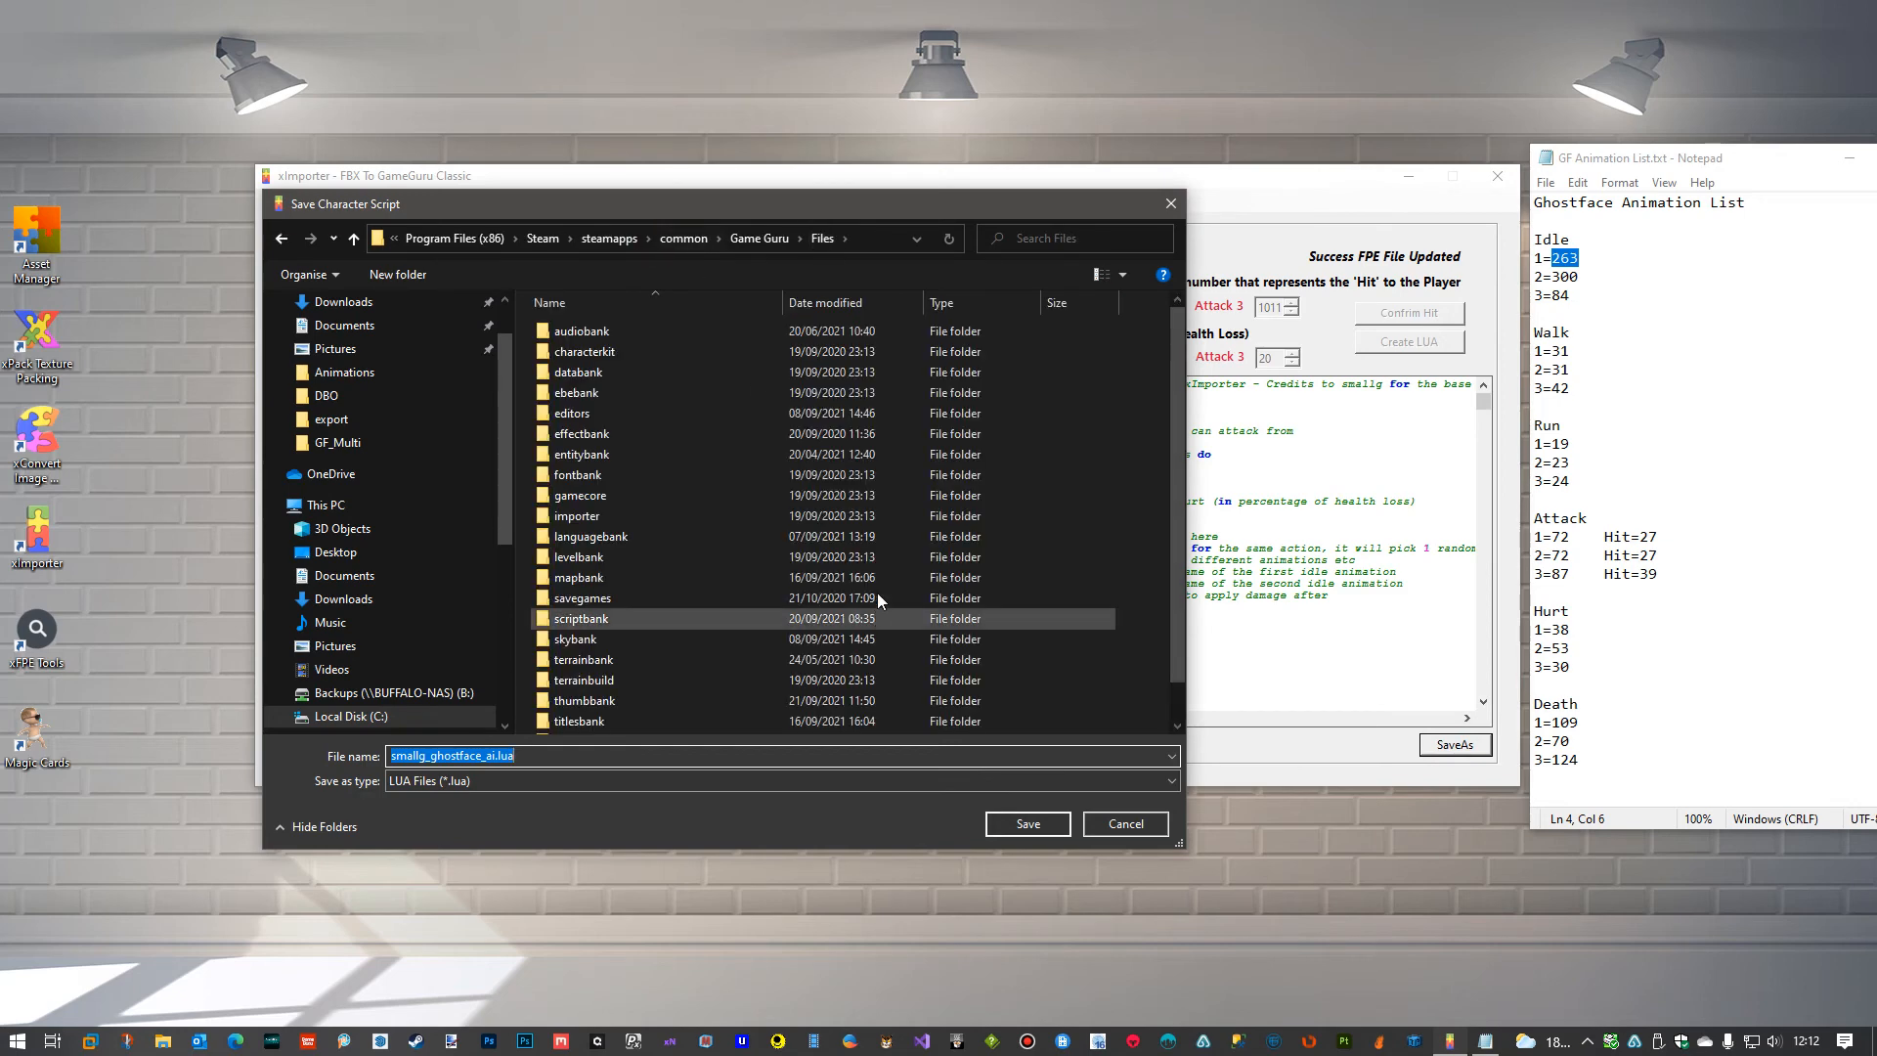
{"action": "double_click", "coordinate": [583, 618]}
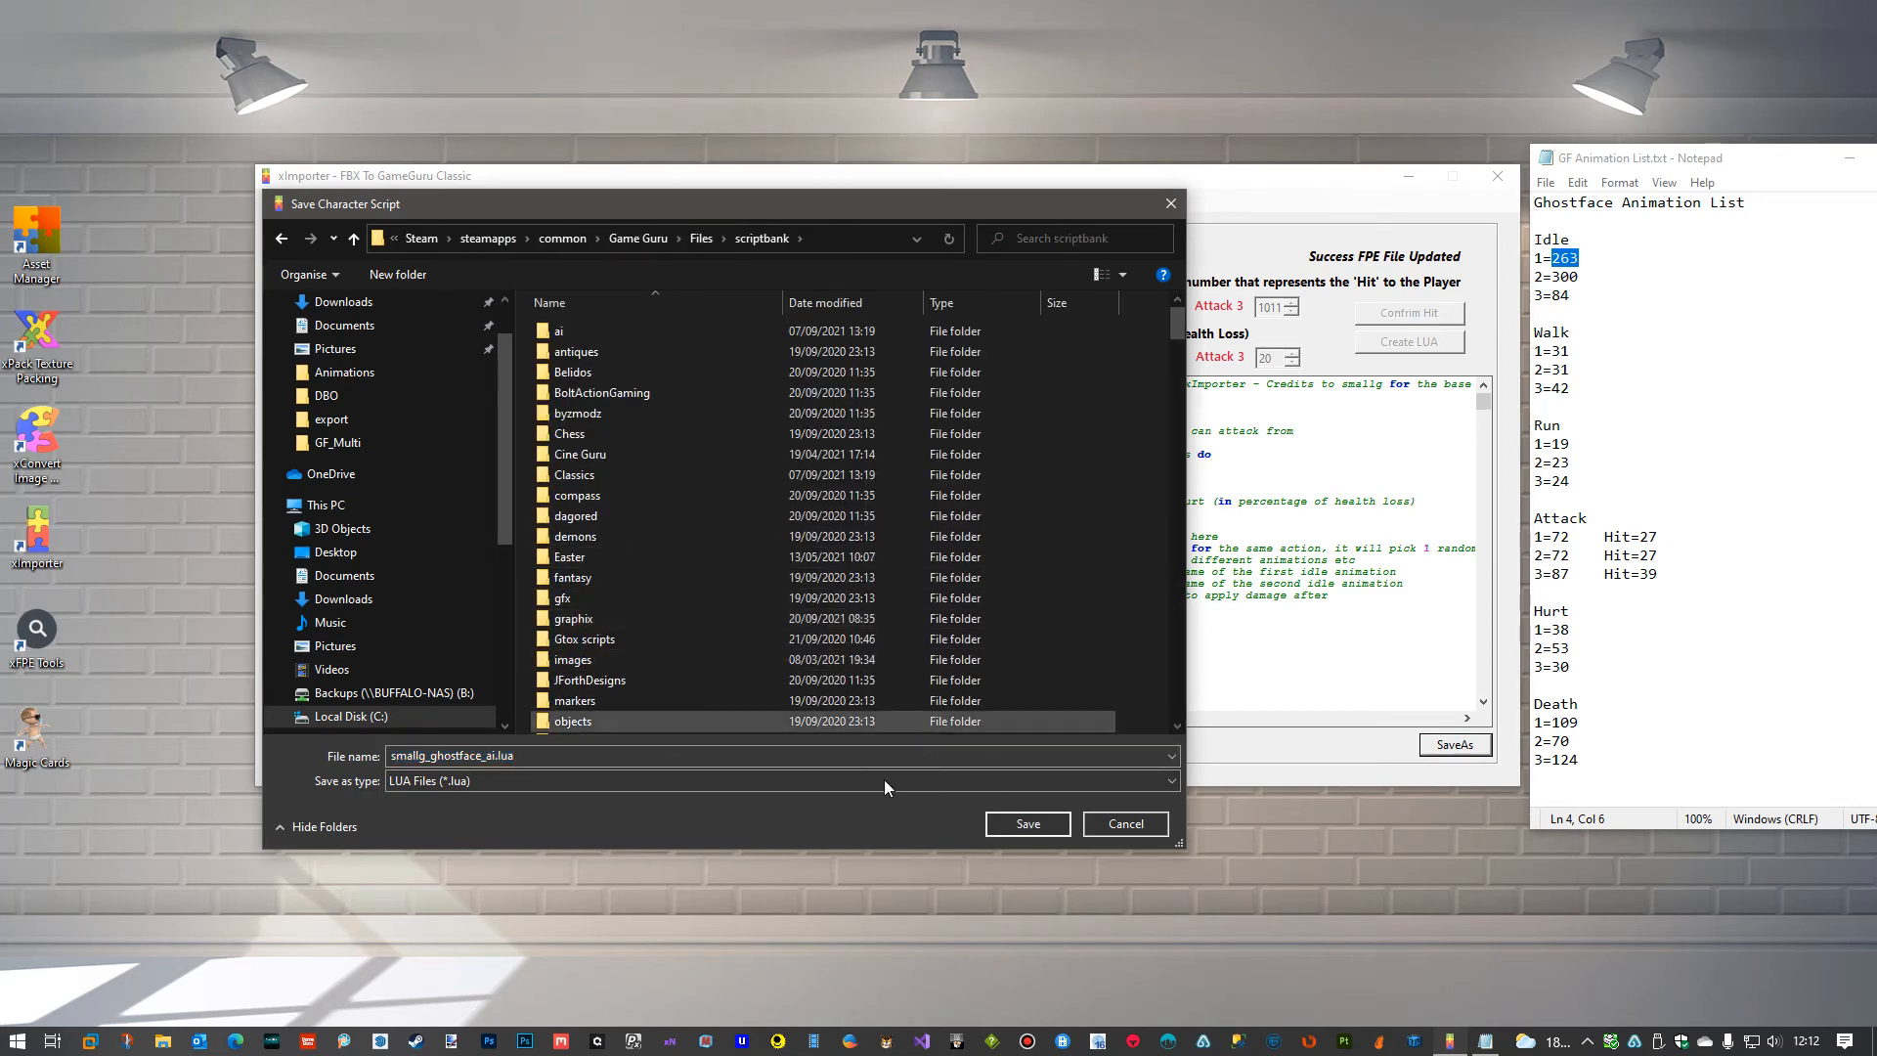
{"action": "left_click", "coordinate": [1026, 824]}
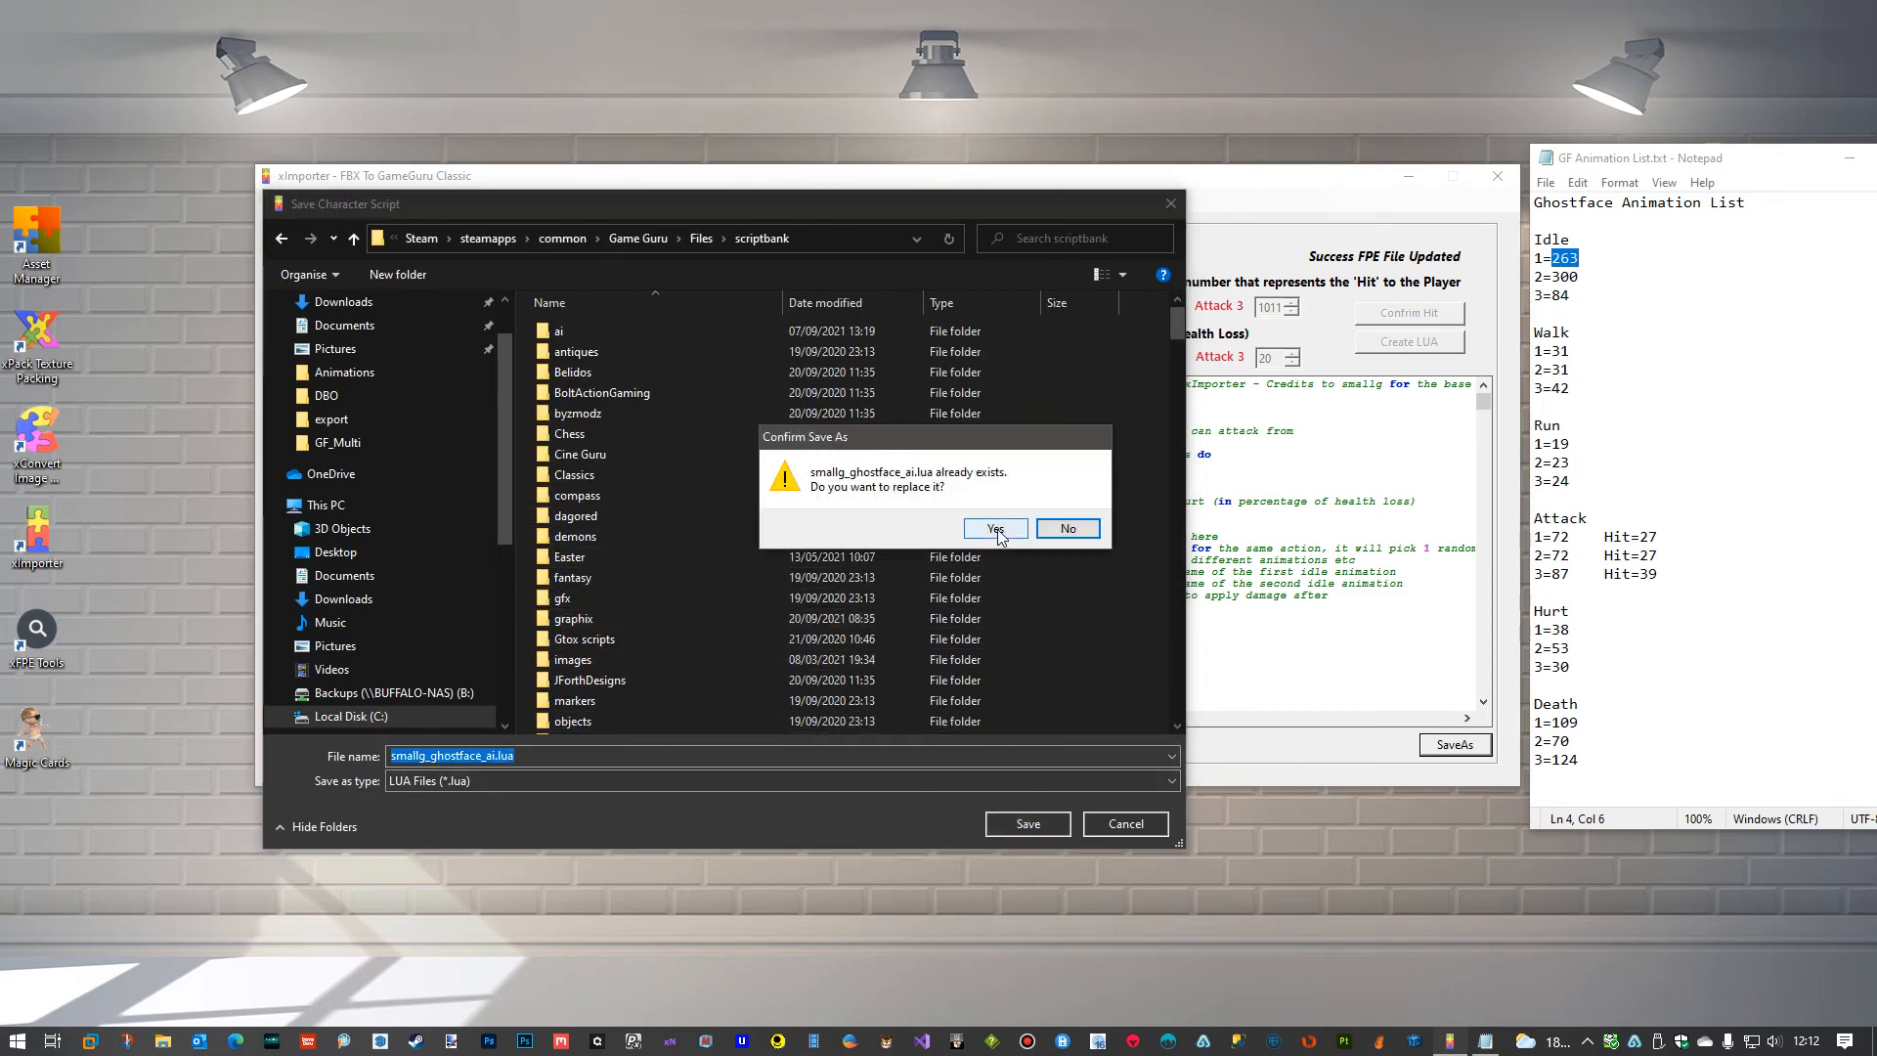
{"action": "left_click", "coordinate": [1000, 535]}
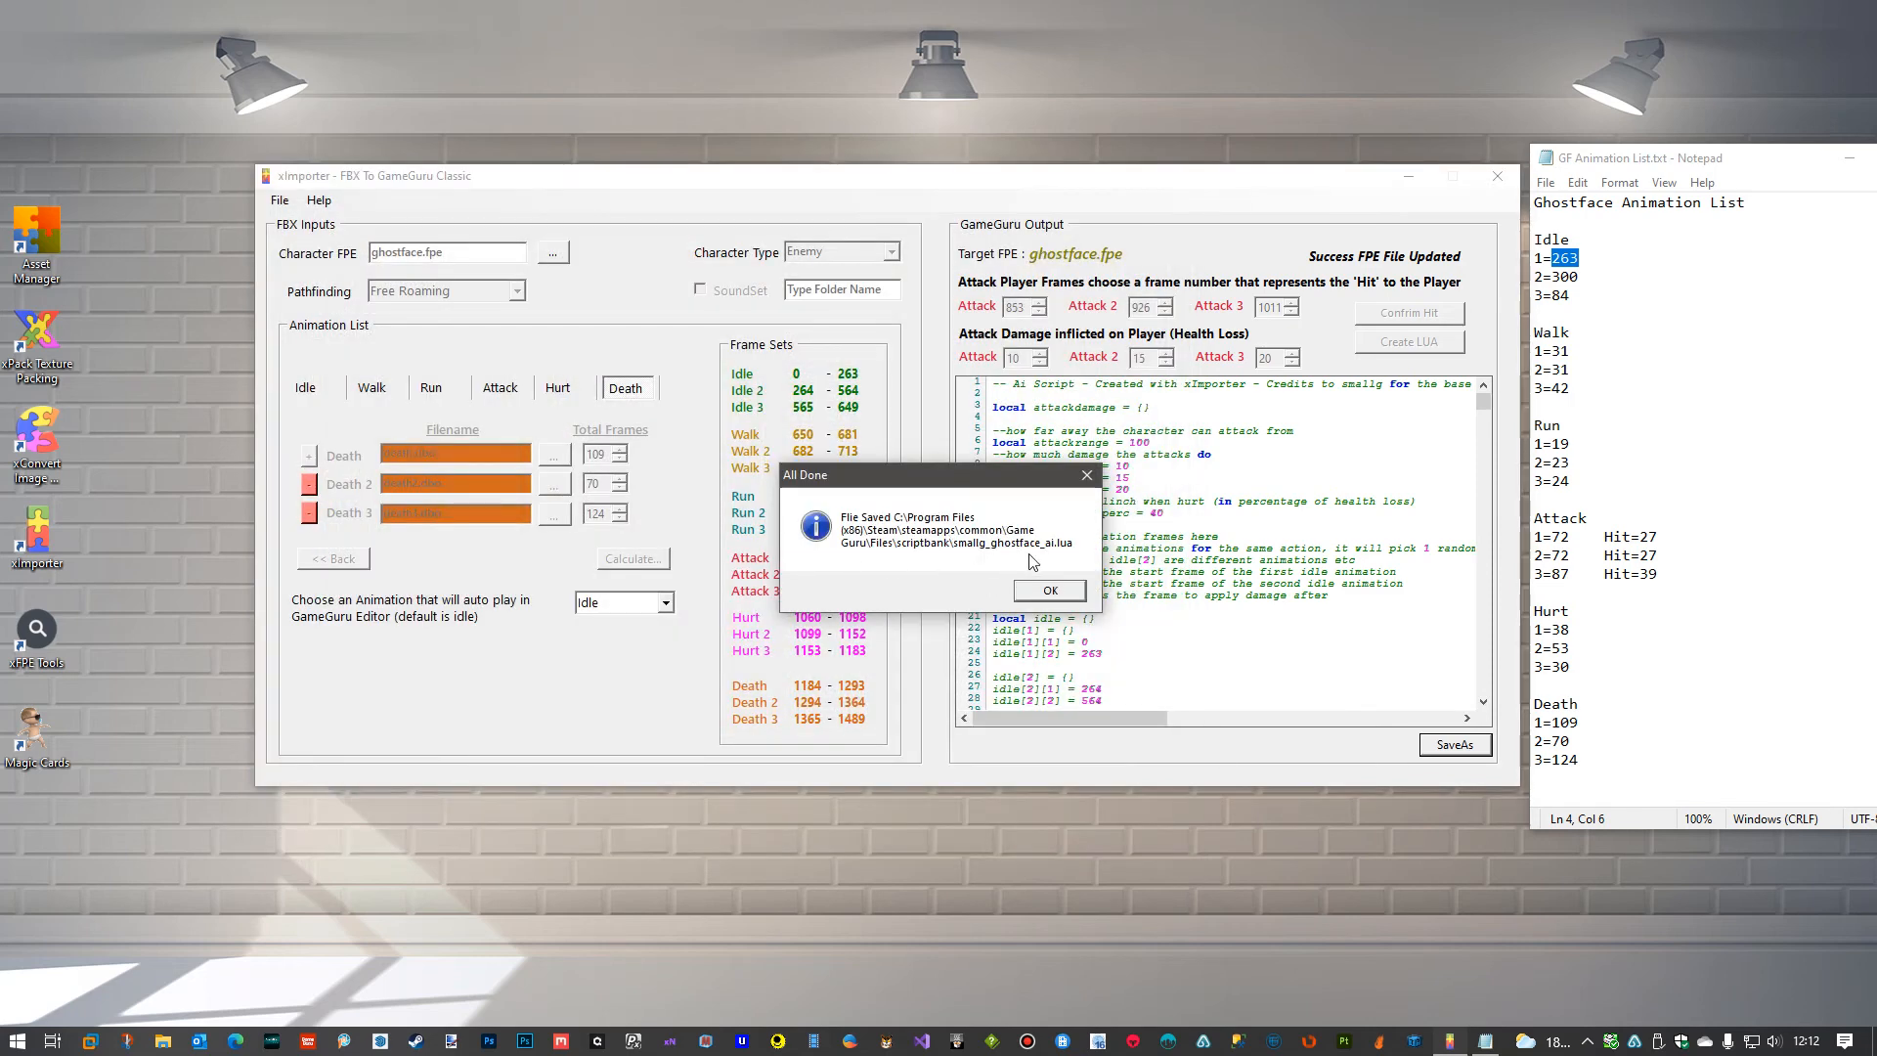
{"action": "left_click", "coordinate": [1050, 589]}
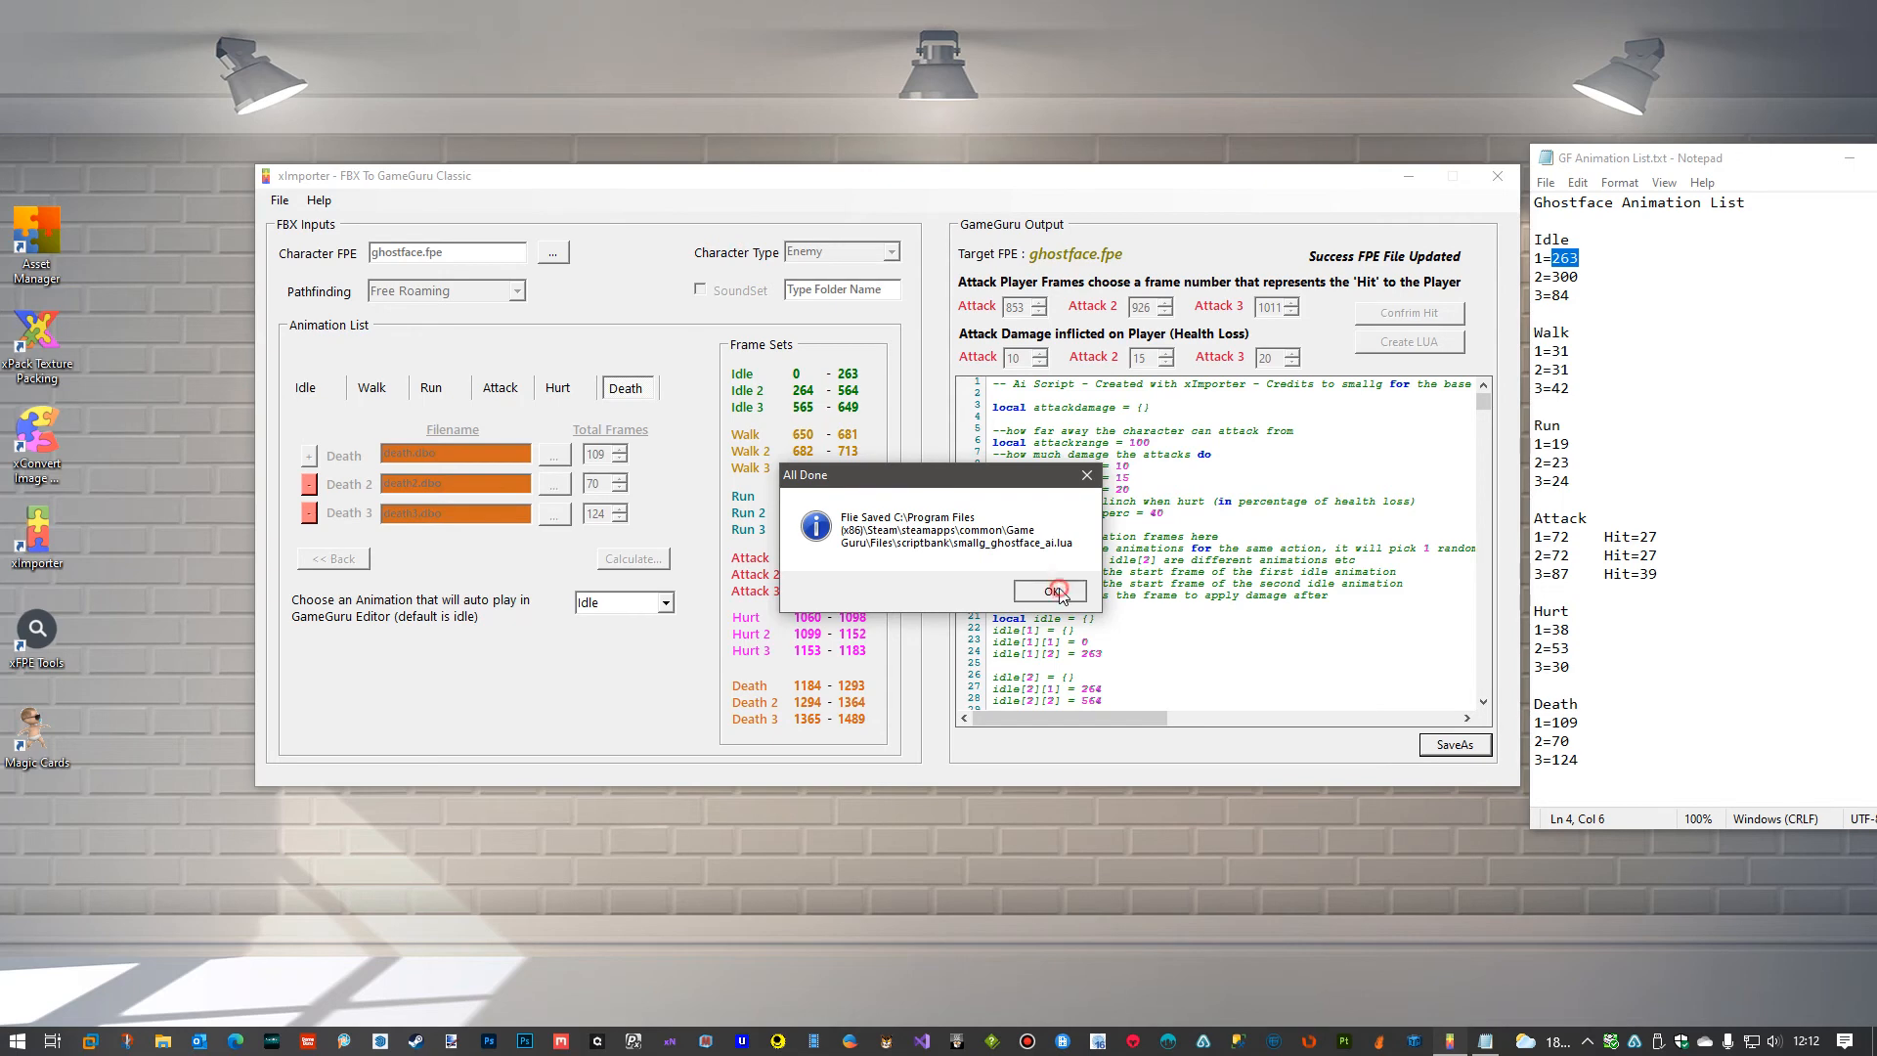
Move the animation list and GF_Multi folder windows out of the way and launch GameGuru.
{"action": "left_click_drag", "start_coordinate": [1762, 164], "coordinate": [1876, 161]}
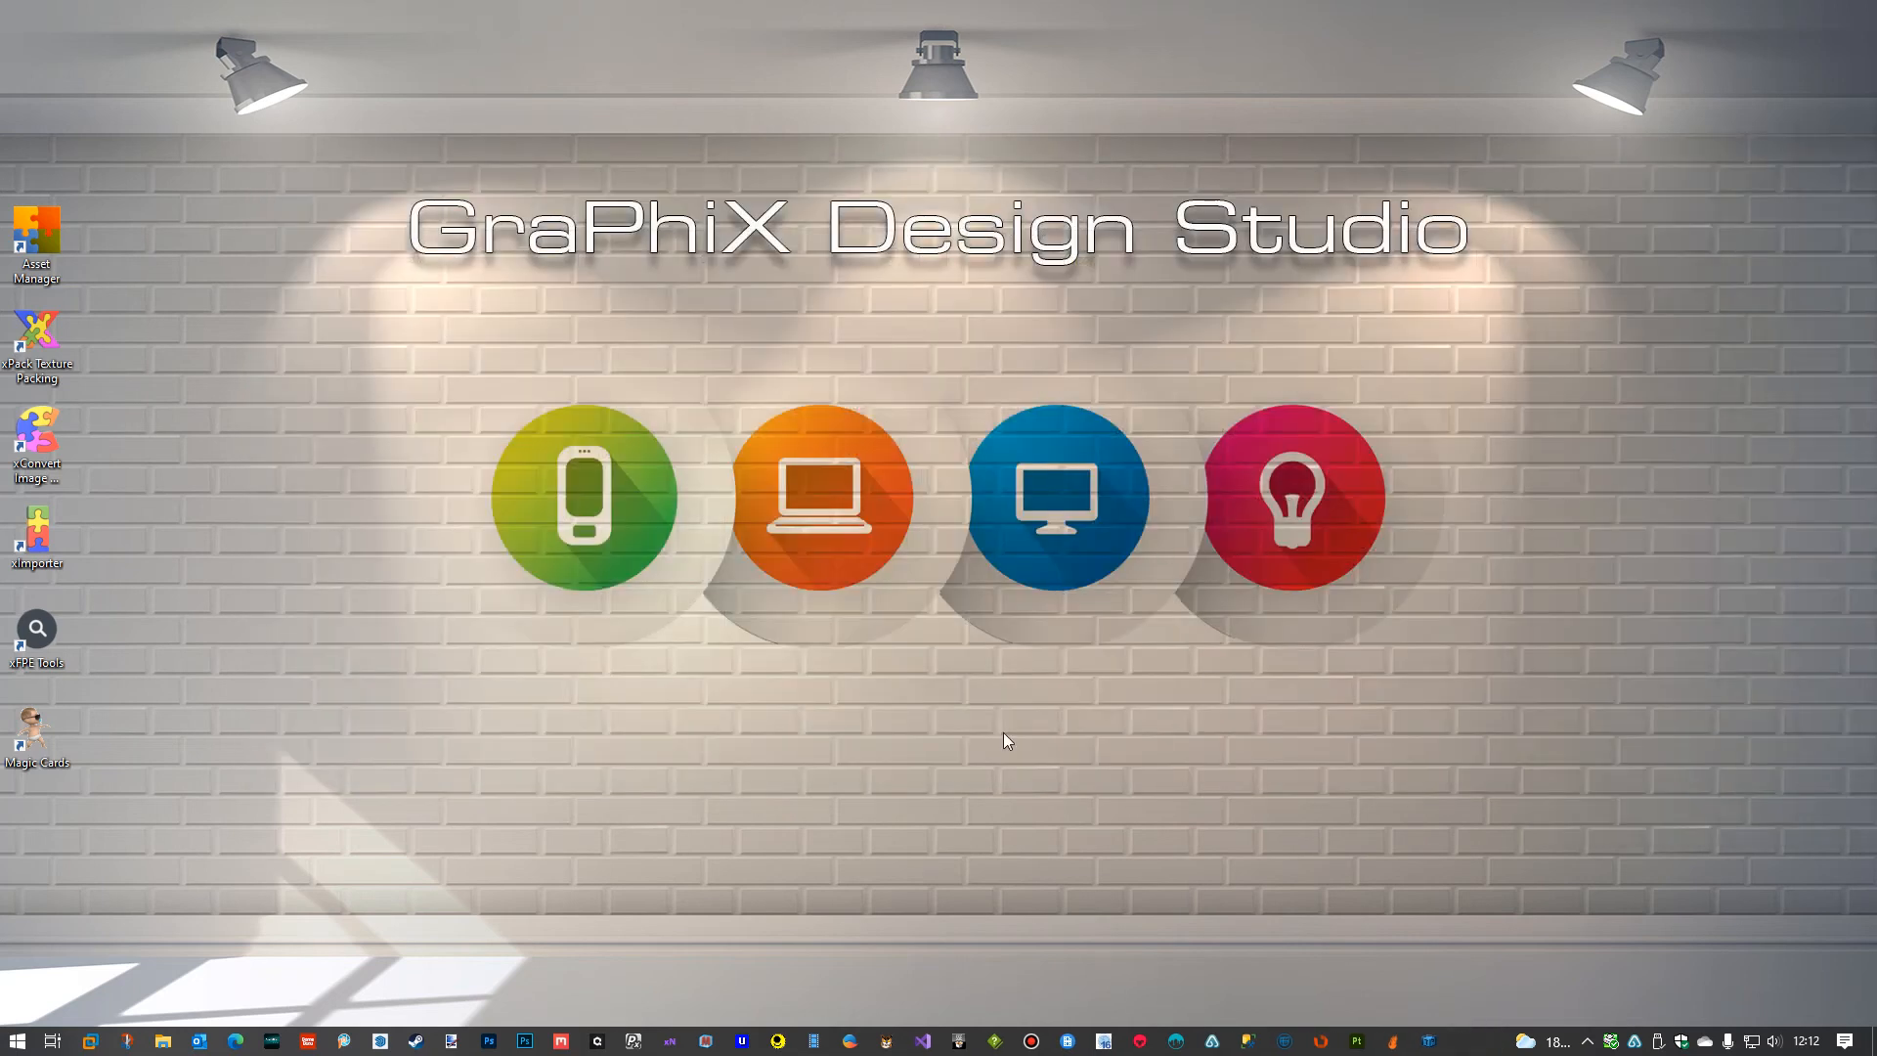
{"action": "left_click", "coordinate": [308, 1042]}
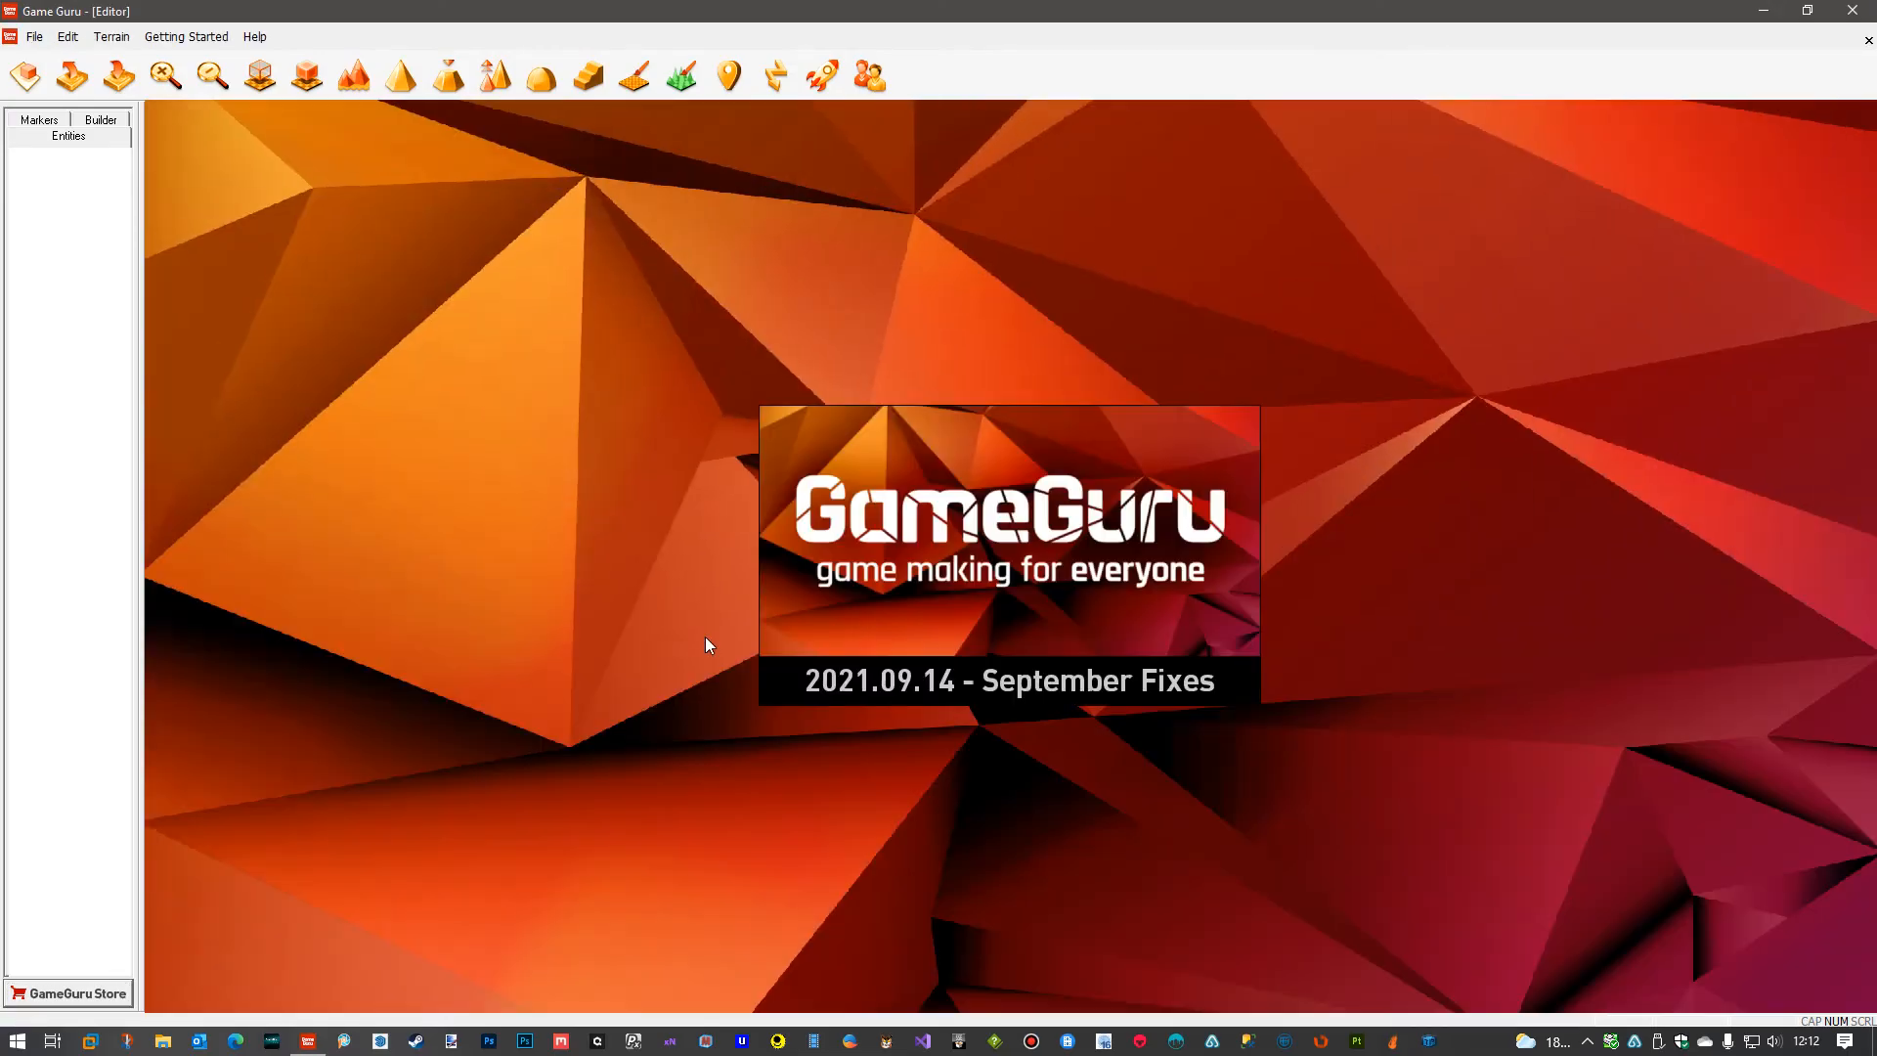
{"action": "left_click_drag", "start_coordinate": [1876, 181], "coordinate": [1222, 147]}
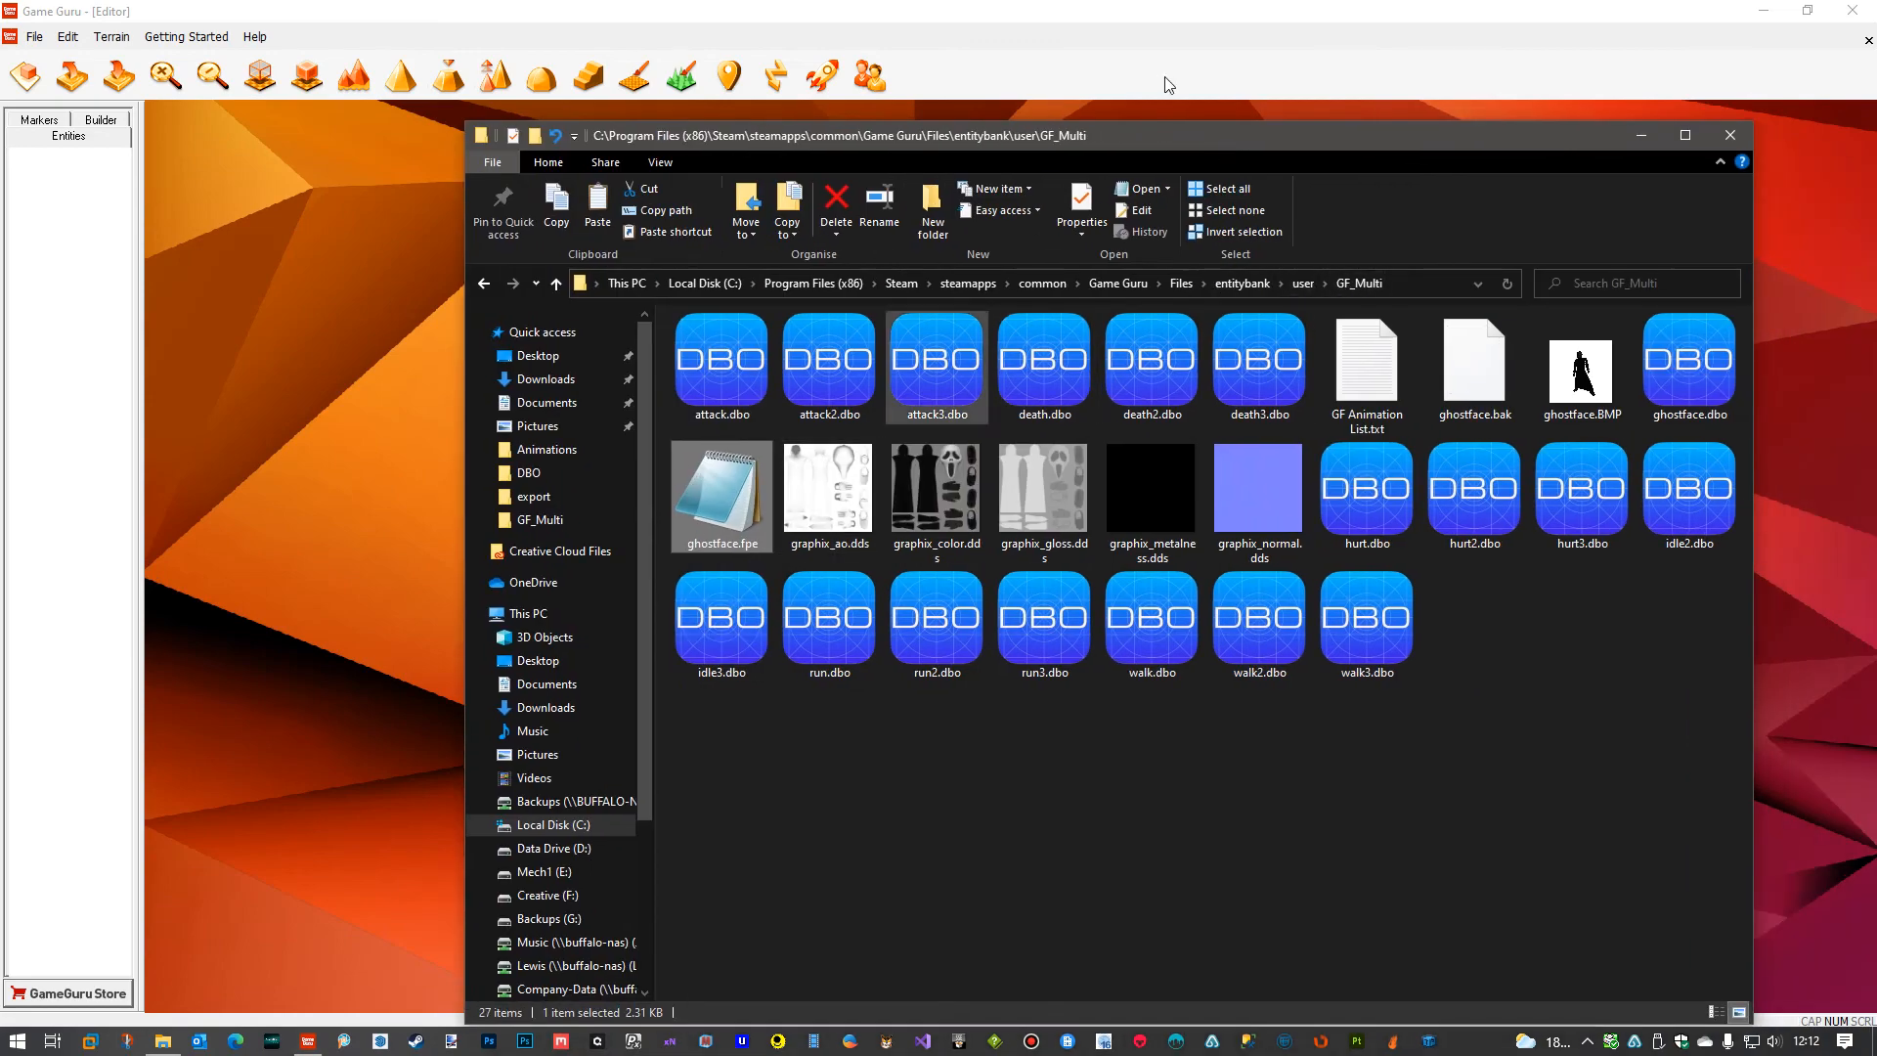
{"action": "left_click_drag", "start_coordinate": [1259, 143], "coordinate": [1876, 120]}
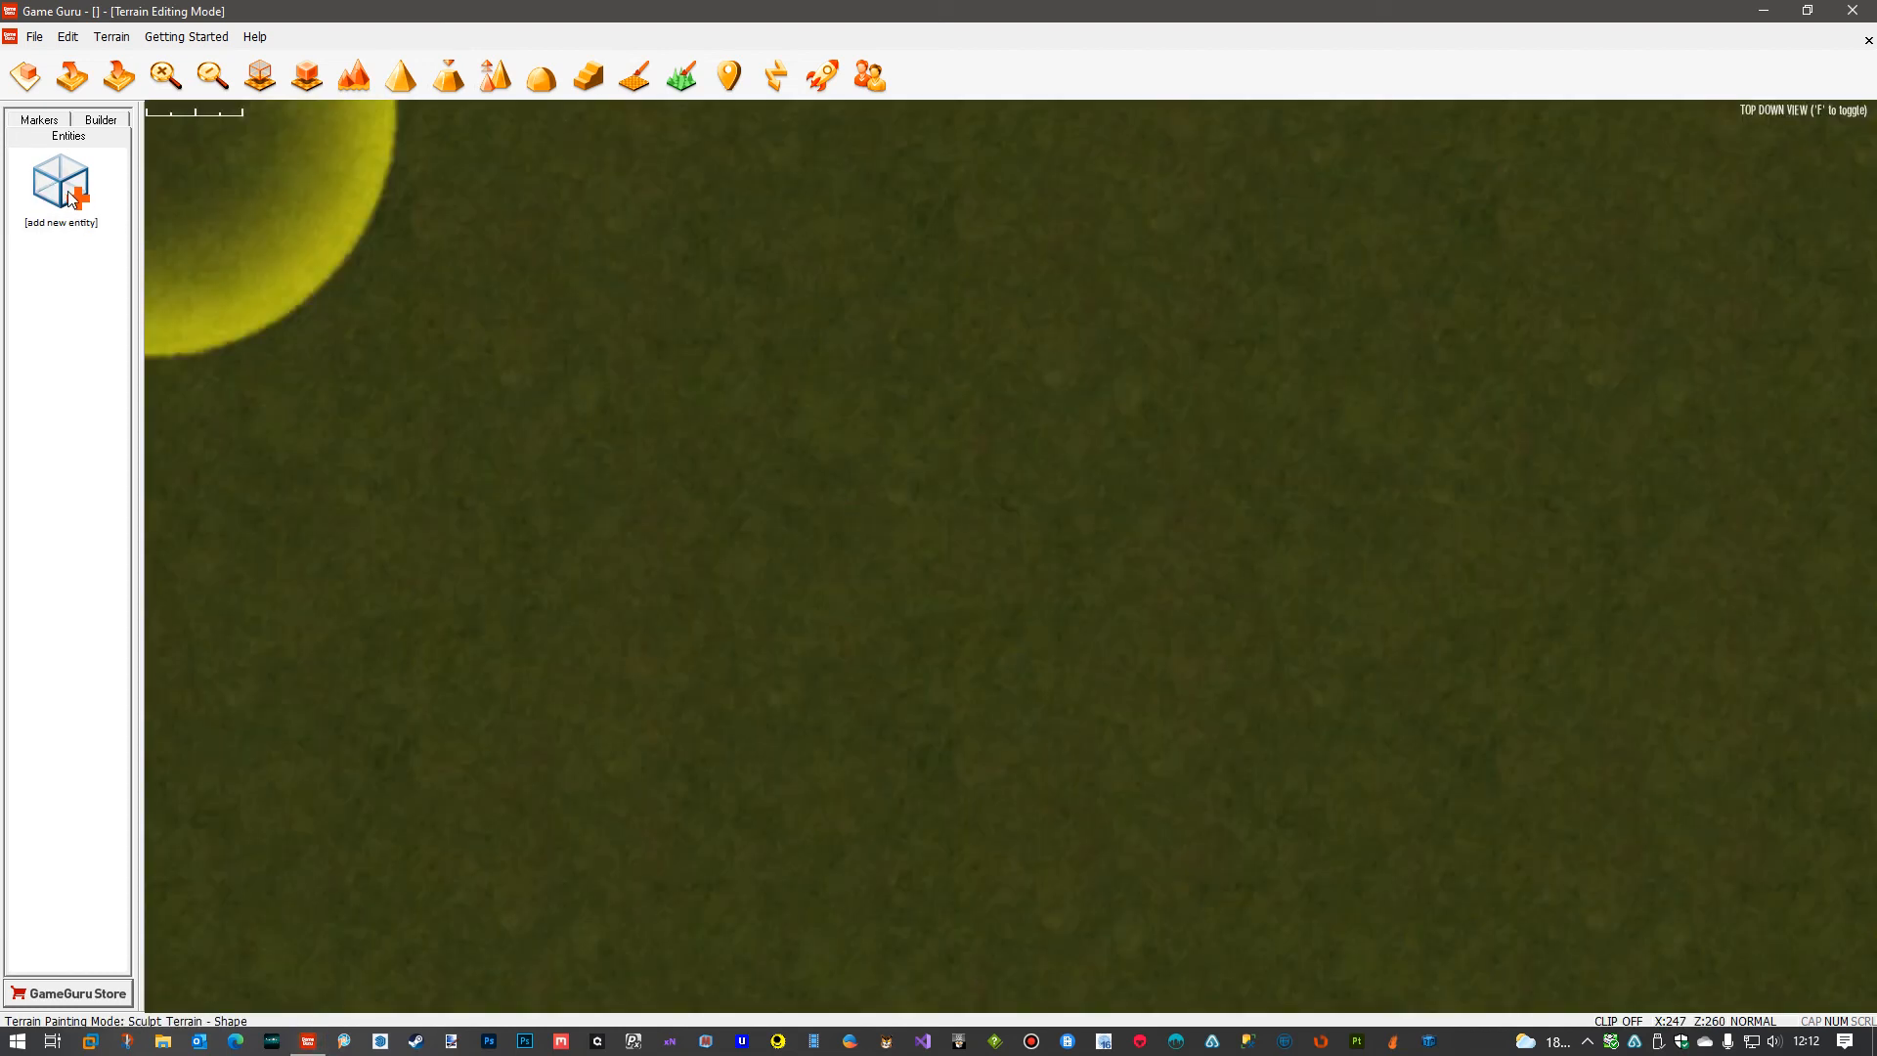
Add the ghostface entity from the user GF_Multi folder of the entity library and place it on the terrain.
{"action": "left_click", "coordinate": [72, 198]}
{"action": "left_click", "coordinate": [43, 672]}
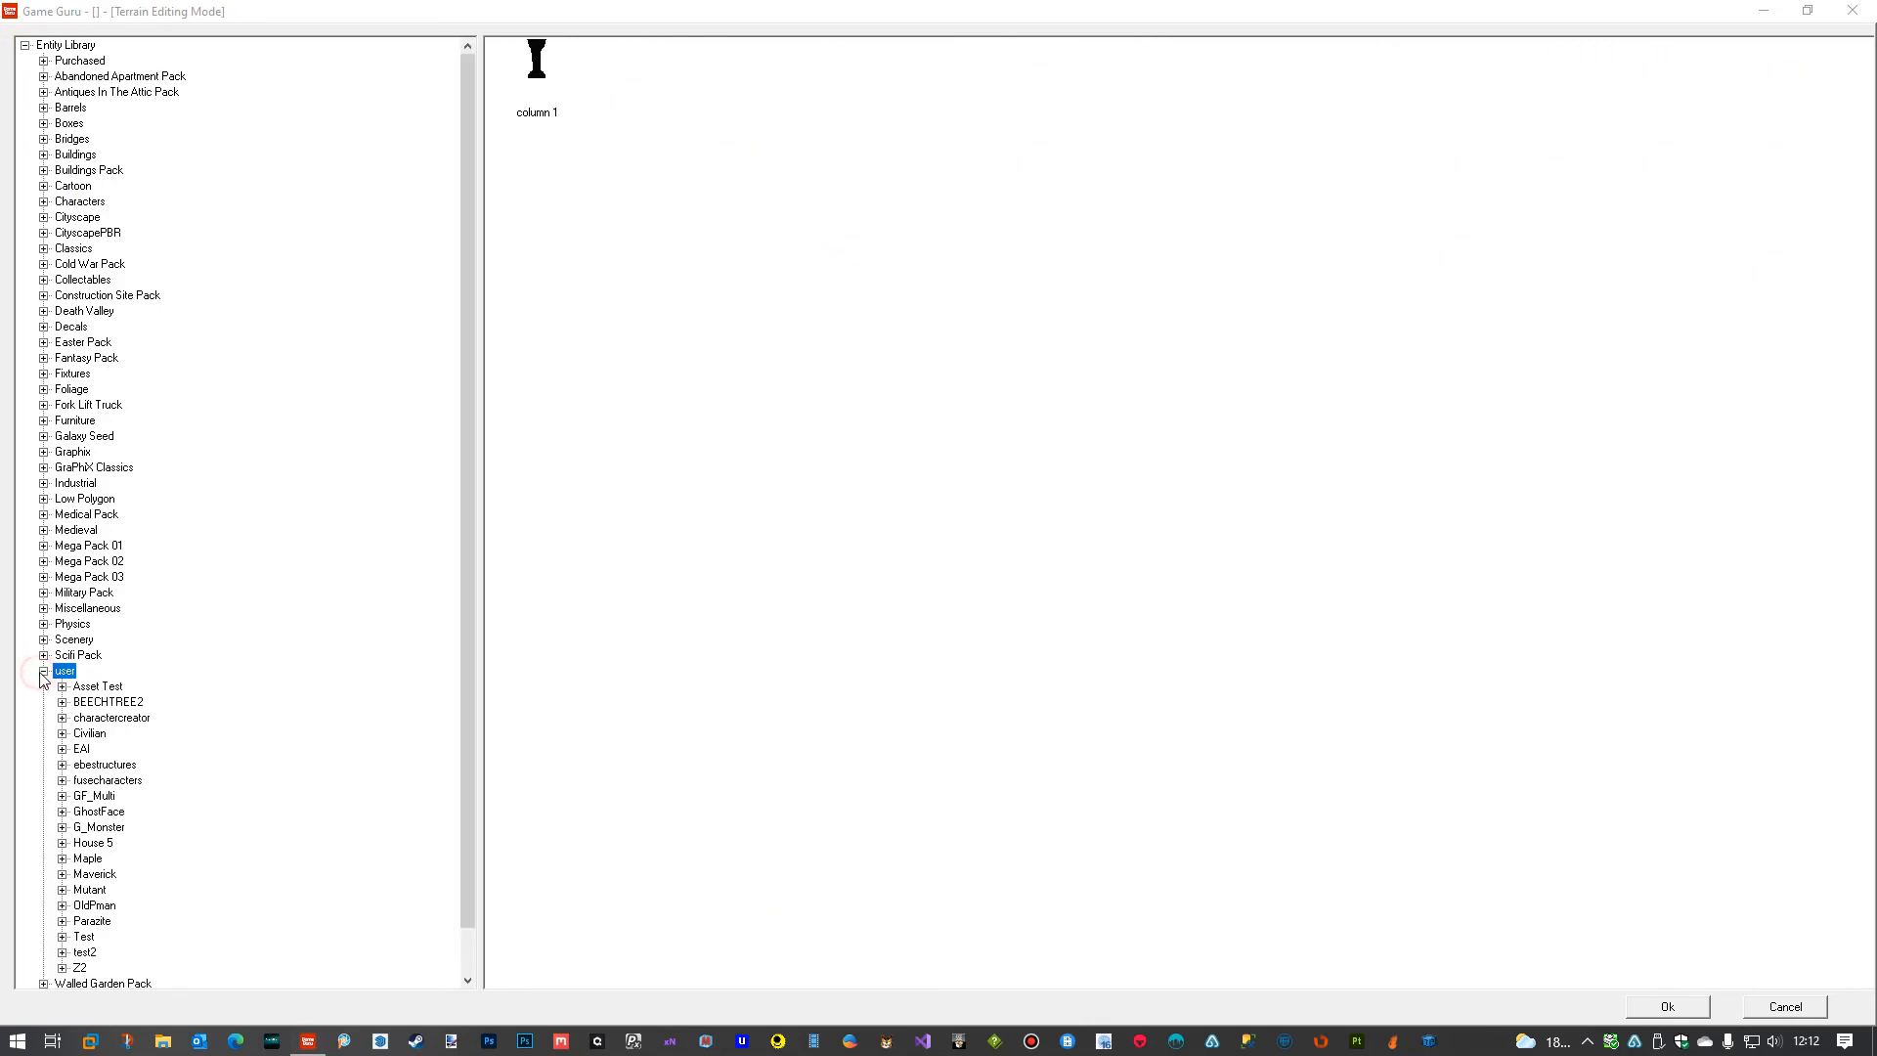
{"action": "left_click", "coordinate": [90, 797]}
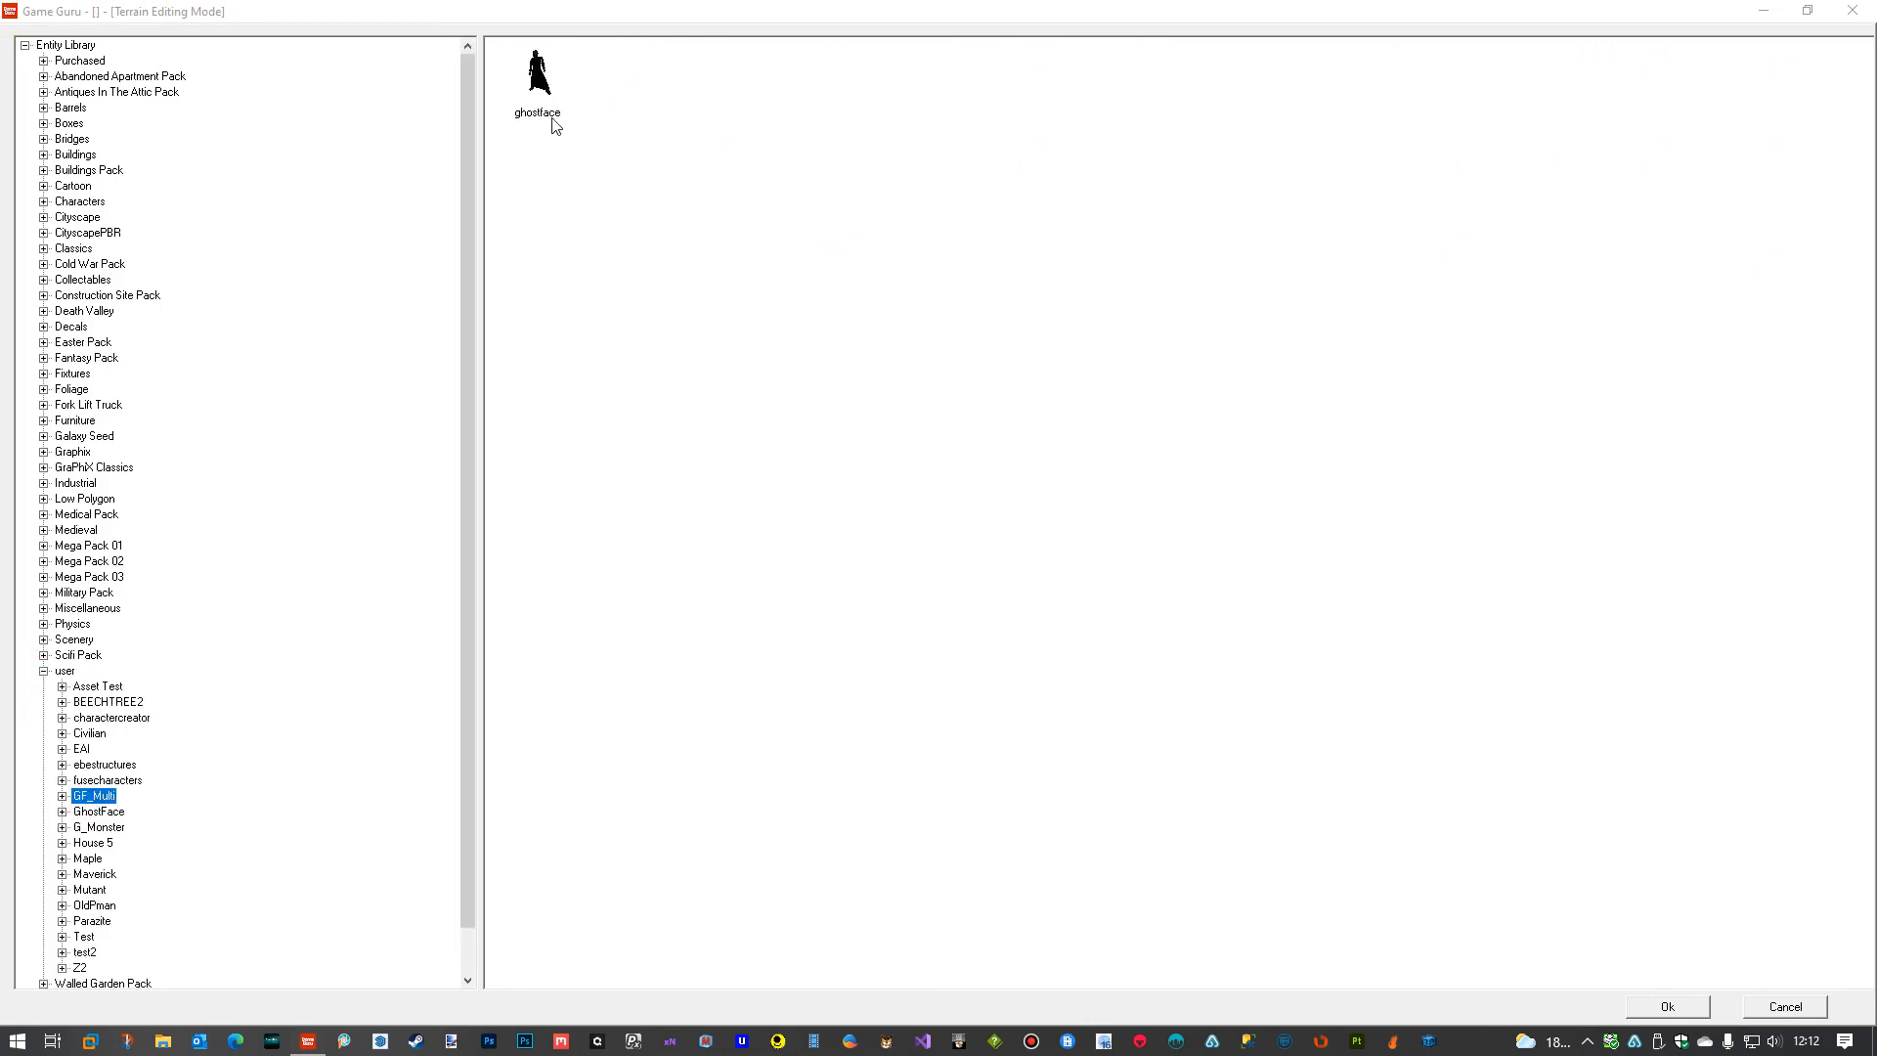
{"action": "left_click", "coordinate": [538, 74]}
{"action": "left_click", "coordinate": [1667, 1008]}
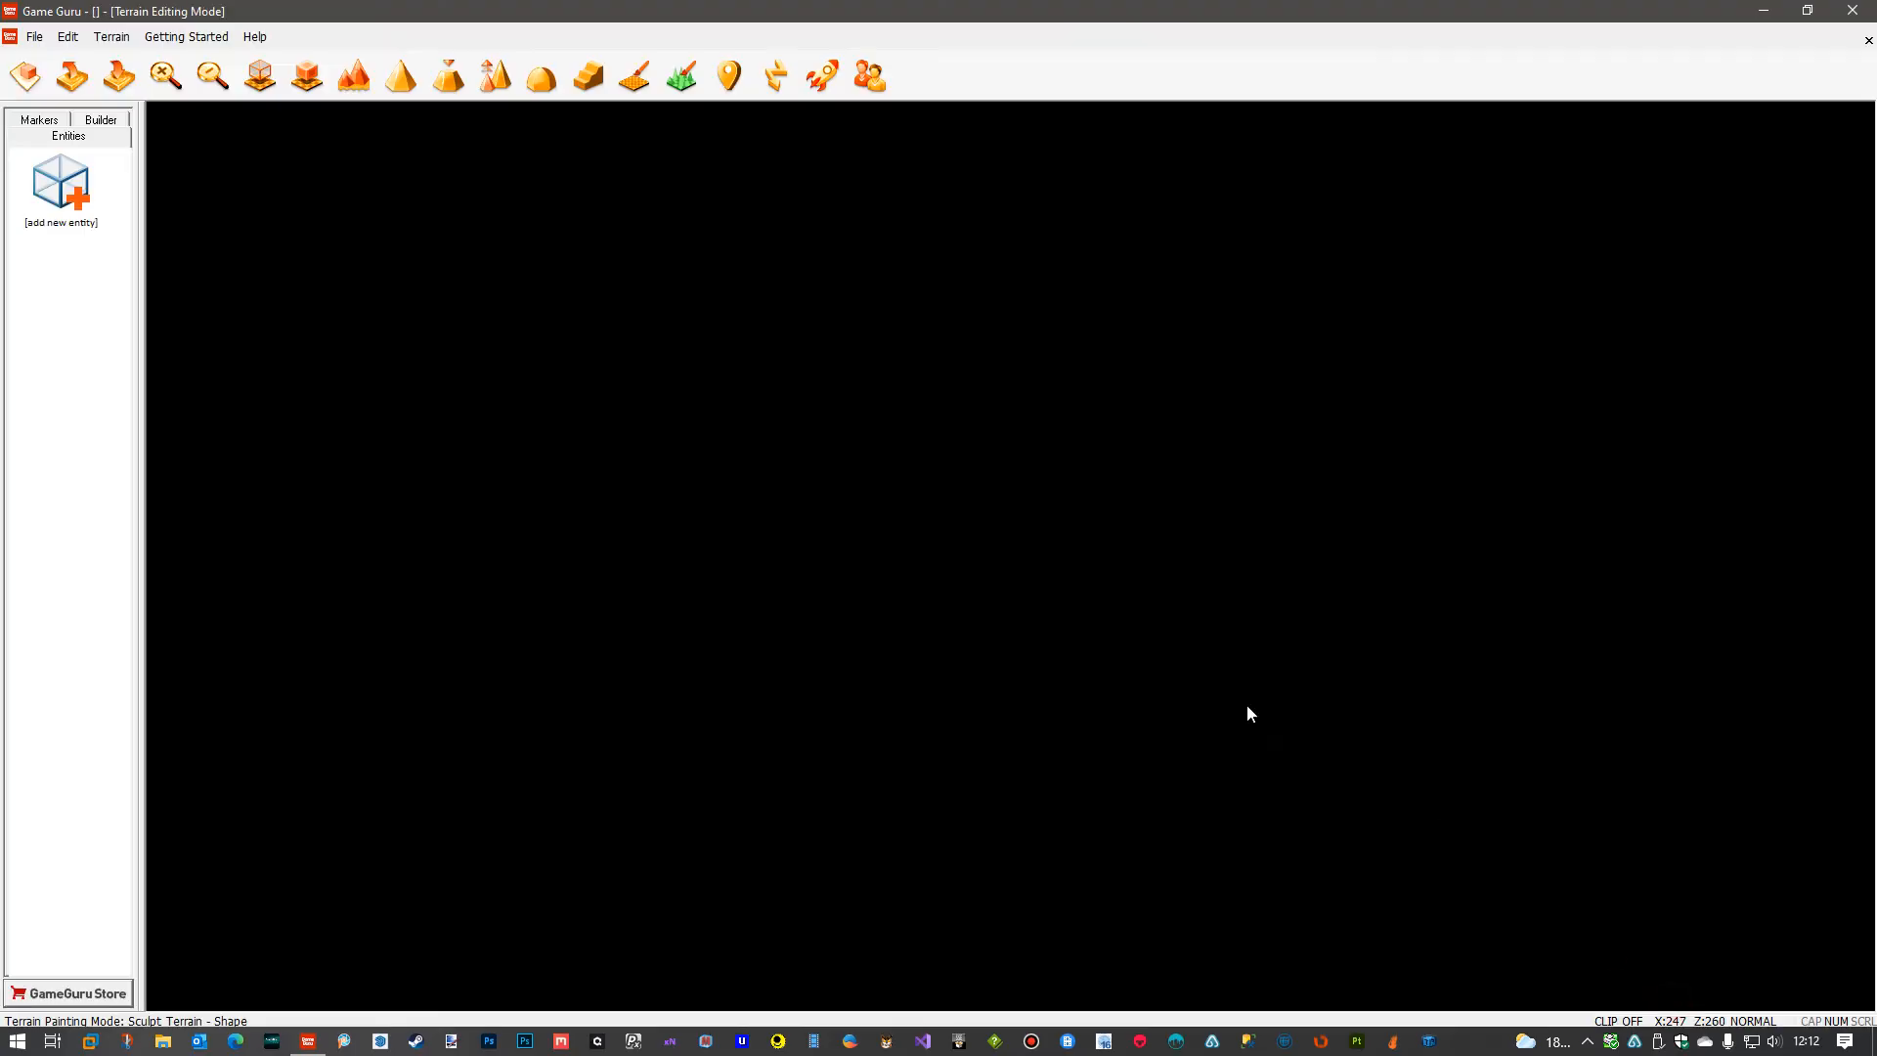
{"action": "left_click", "coordinate": [826, 659]}
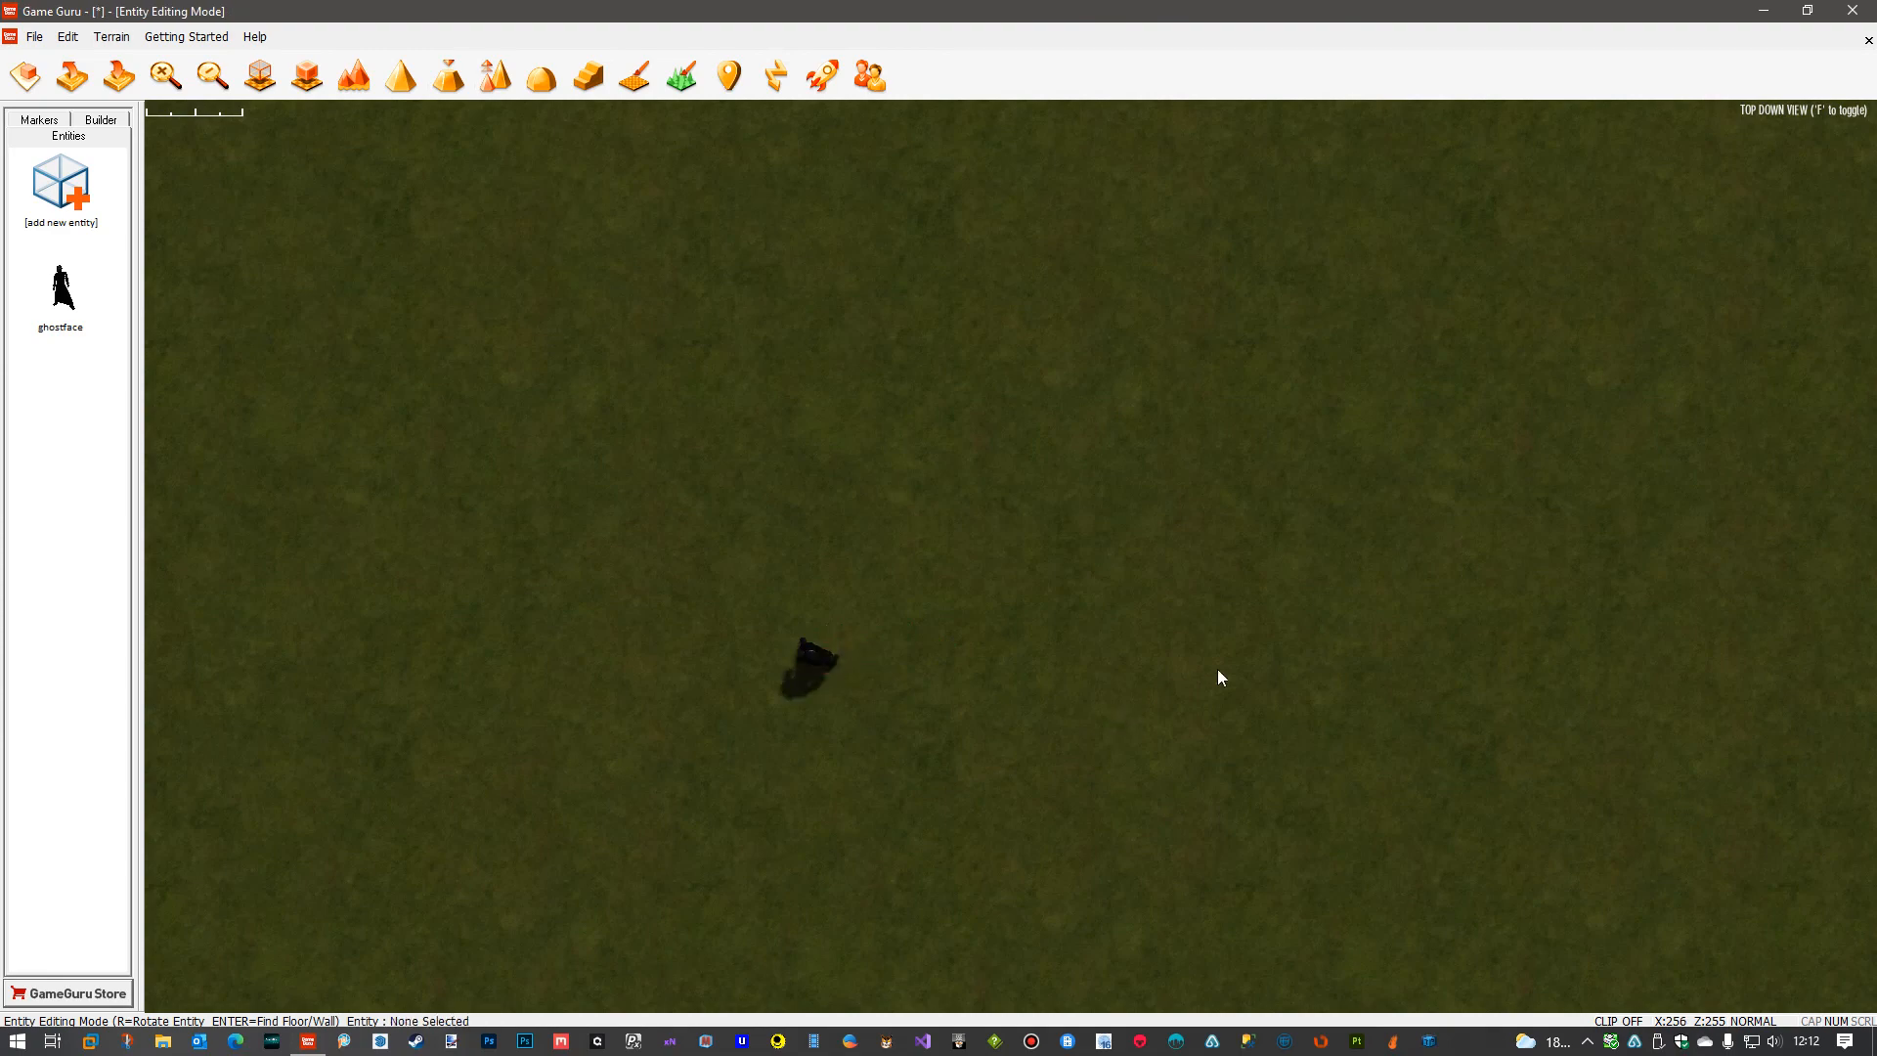
In free flight view, place a Player Start marker some distance from the ghostface character, rotated to face it.
{"action": "key", "text": "f"}
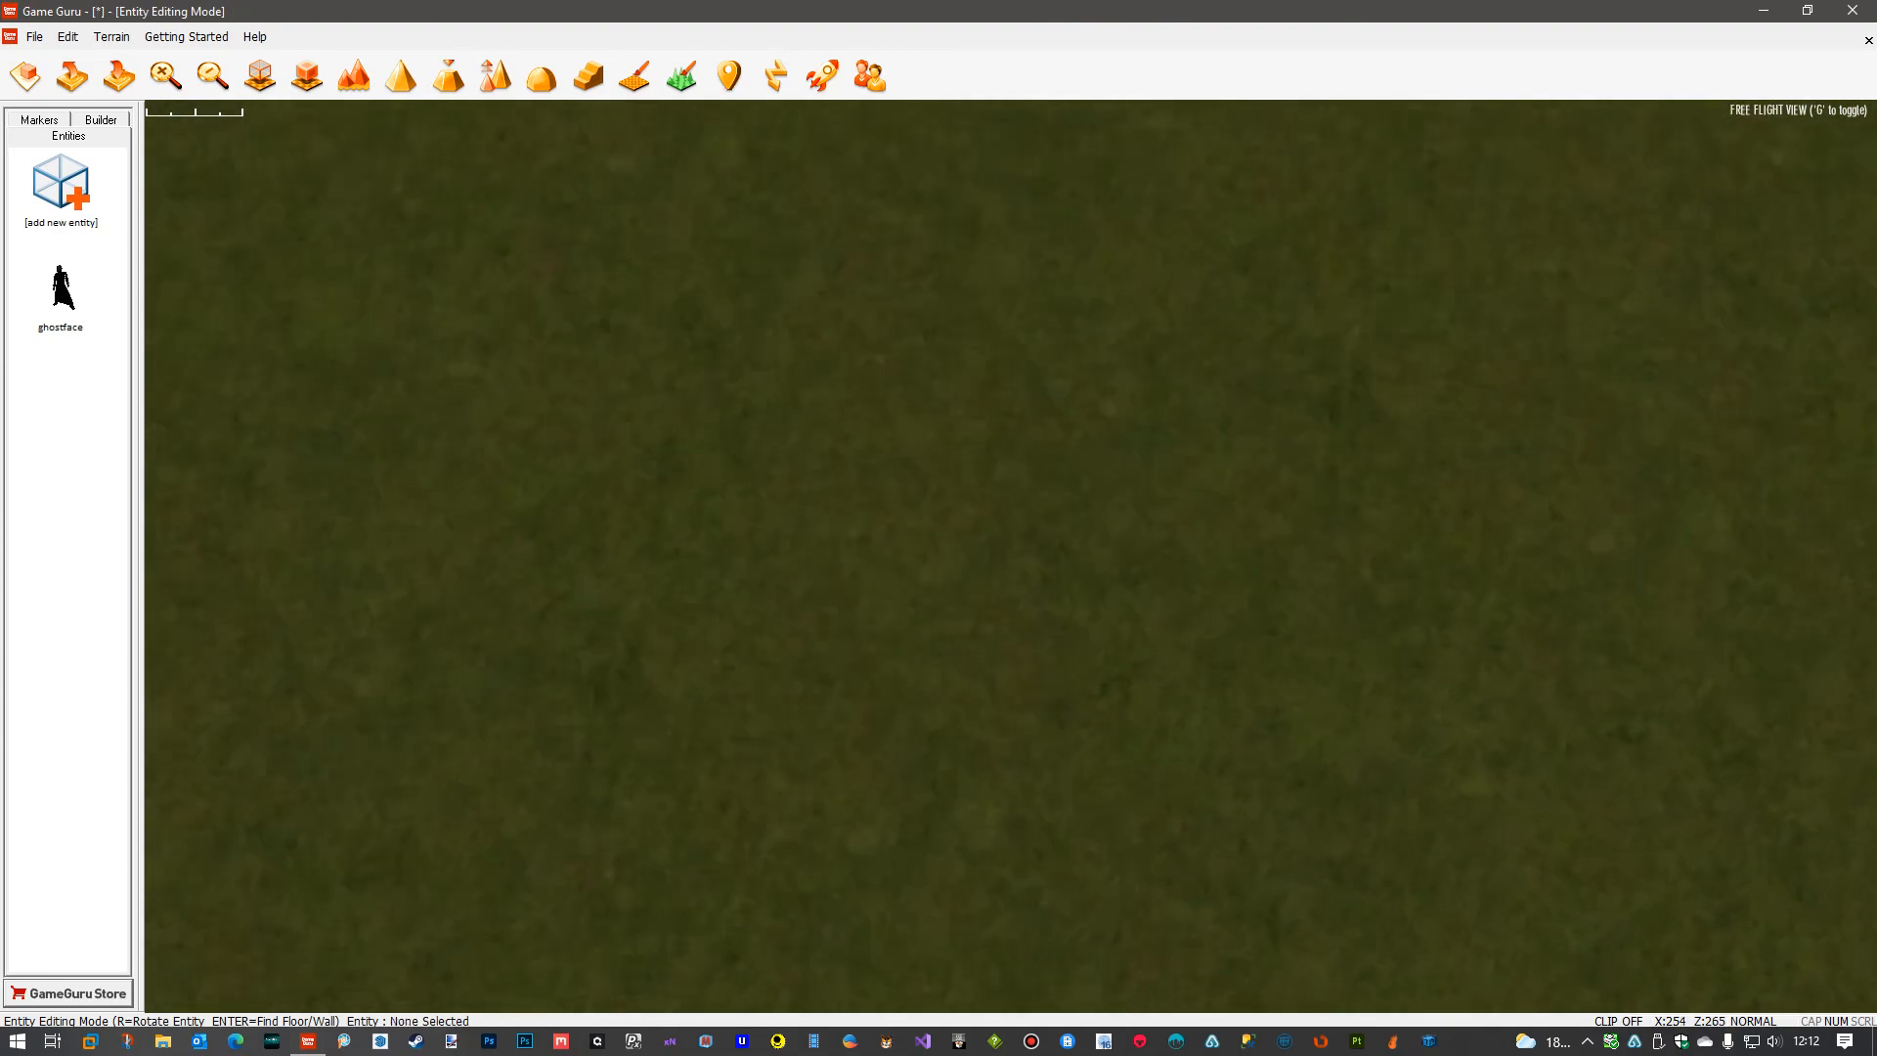
{"action": "key", "text": "s"}
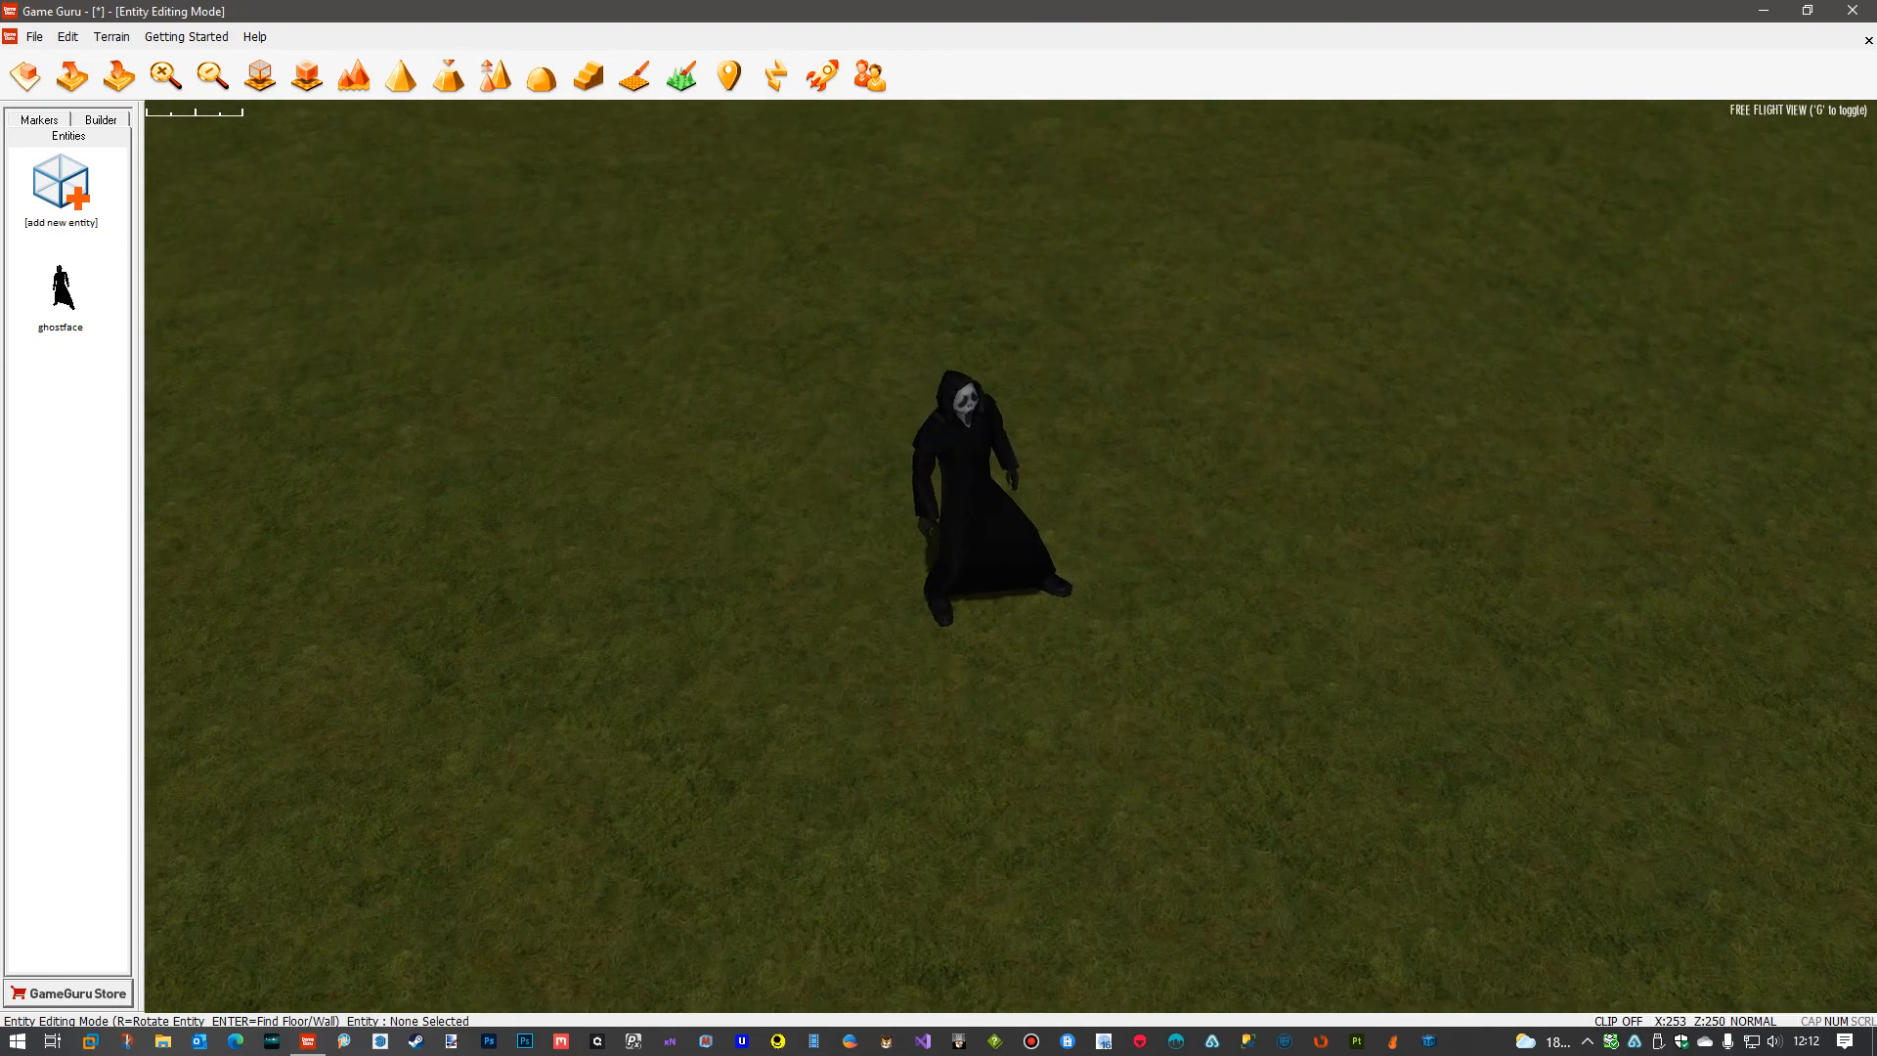
{"action": "right_click_drag", "start_coordinate": [939, 528], "coordinate": [1105, 508]}
{"action": "key", "text": "s"}
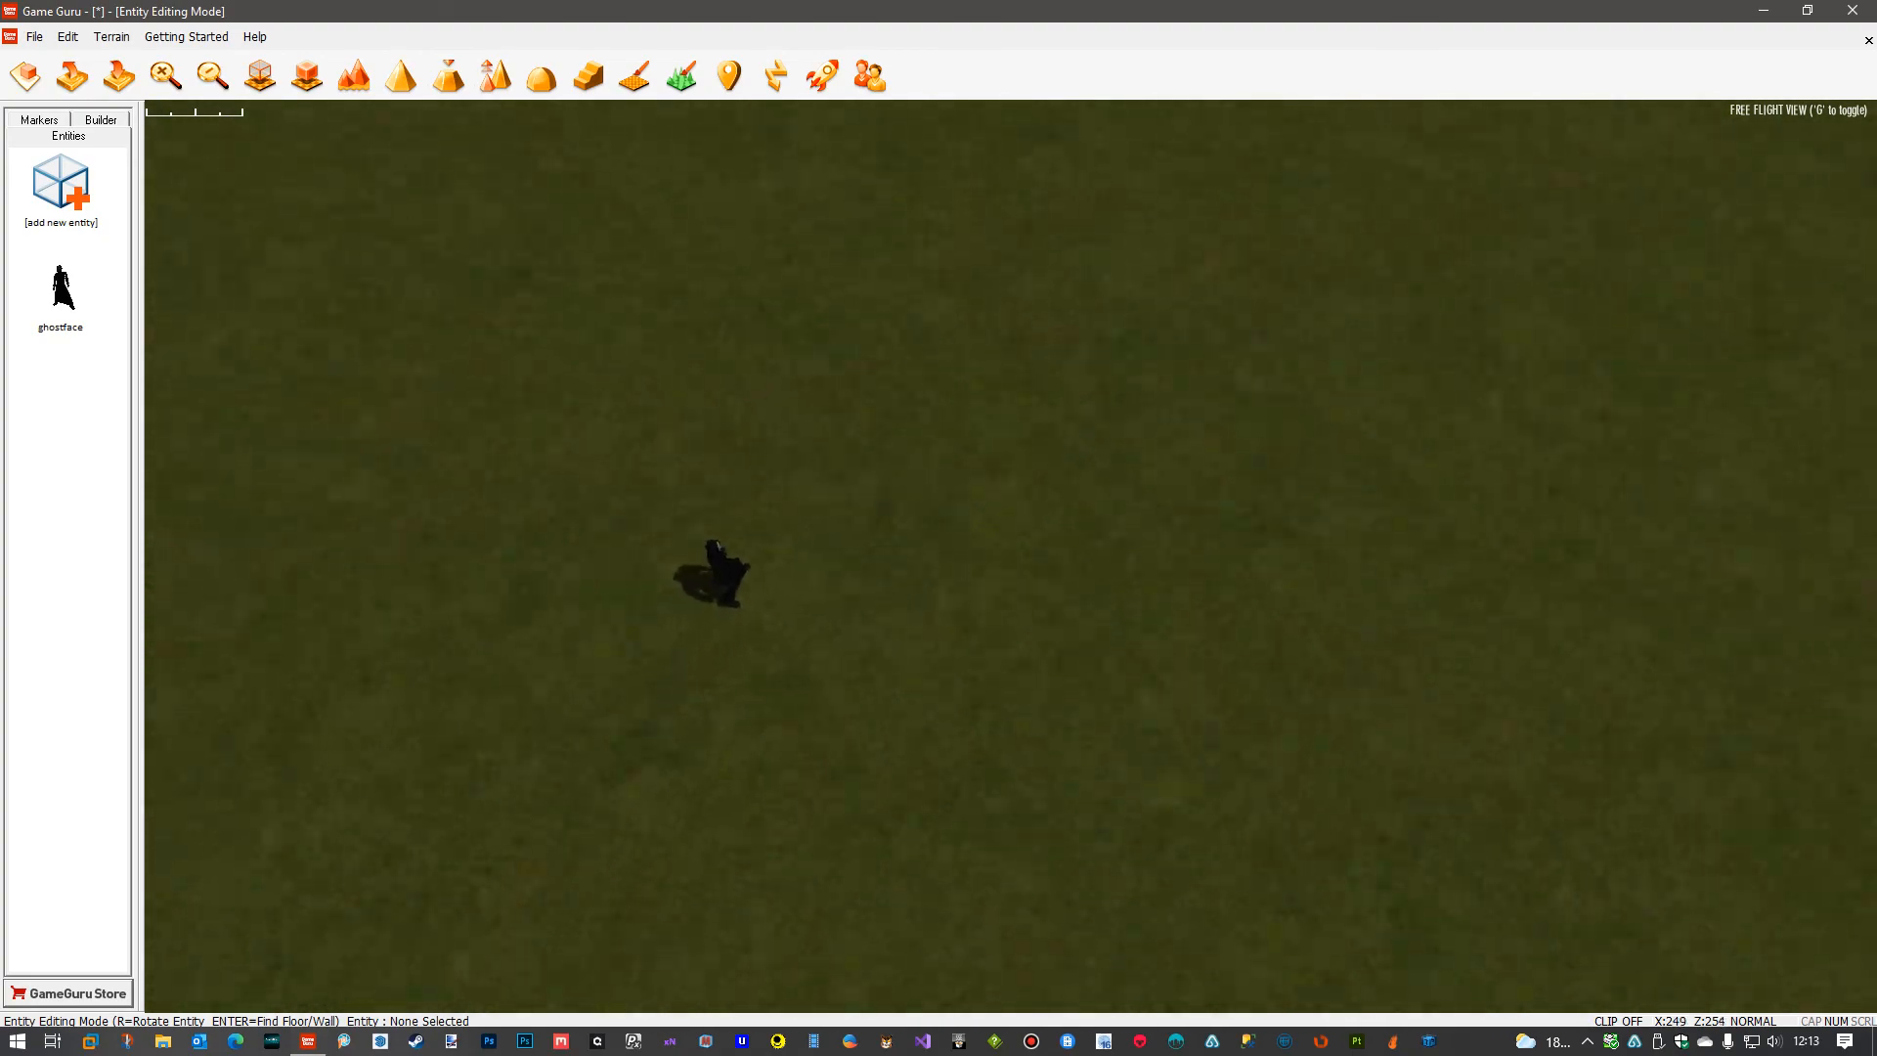
{"action": "key", "text": "s"}
{"action": "left_click", "coordinate": [39, 119]}
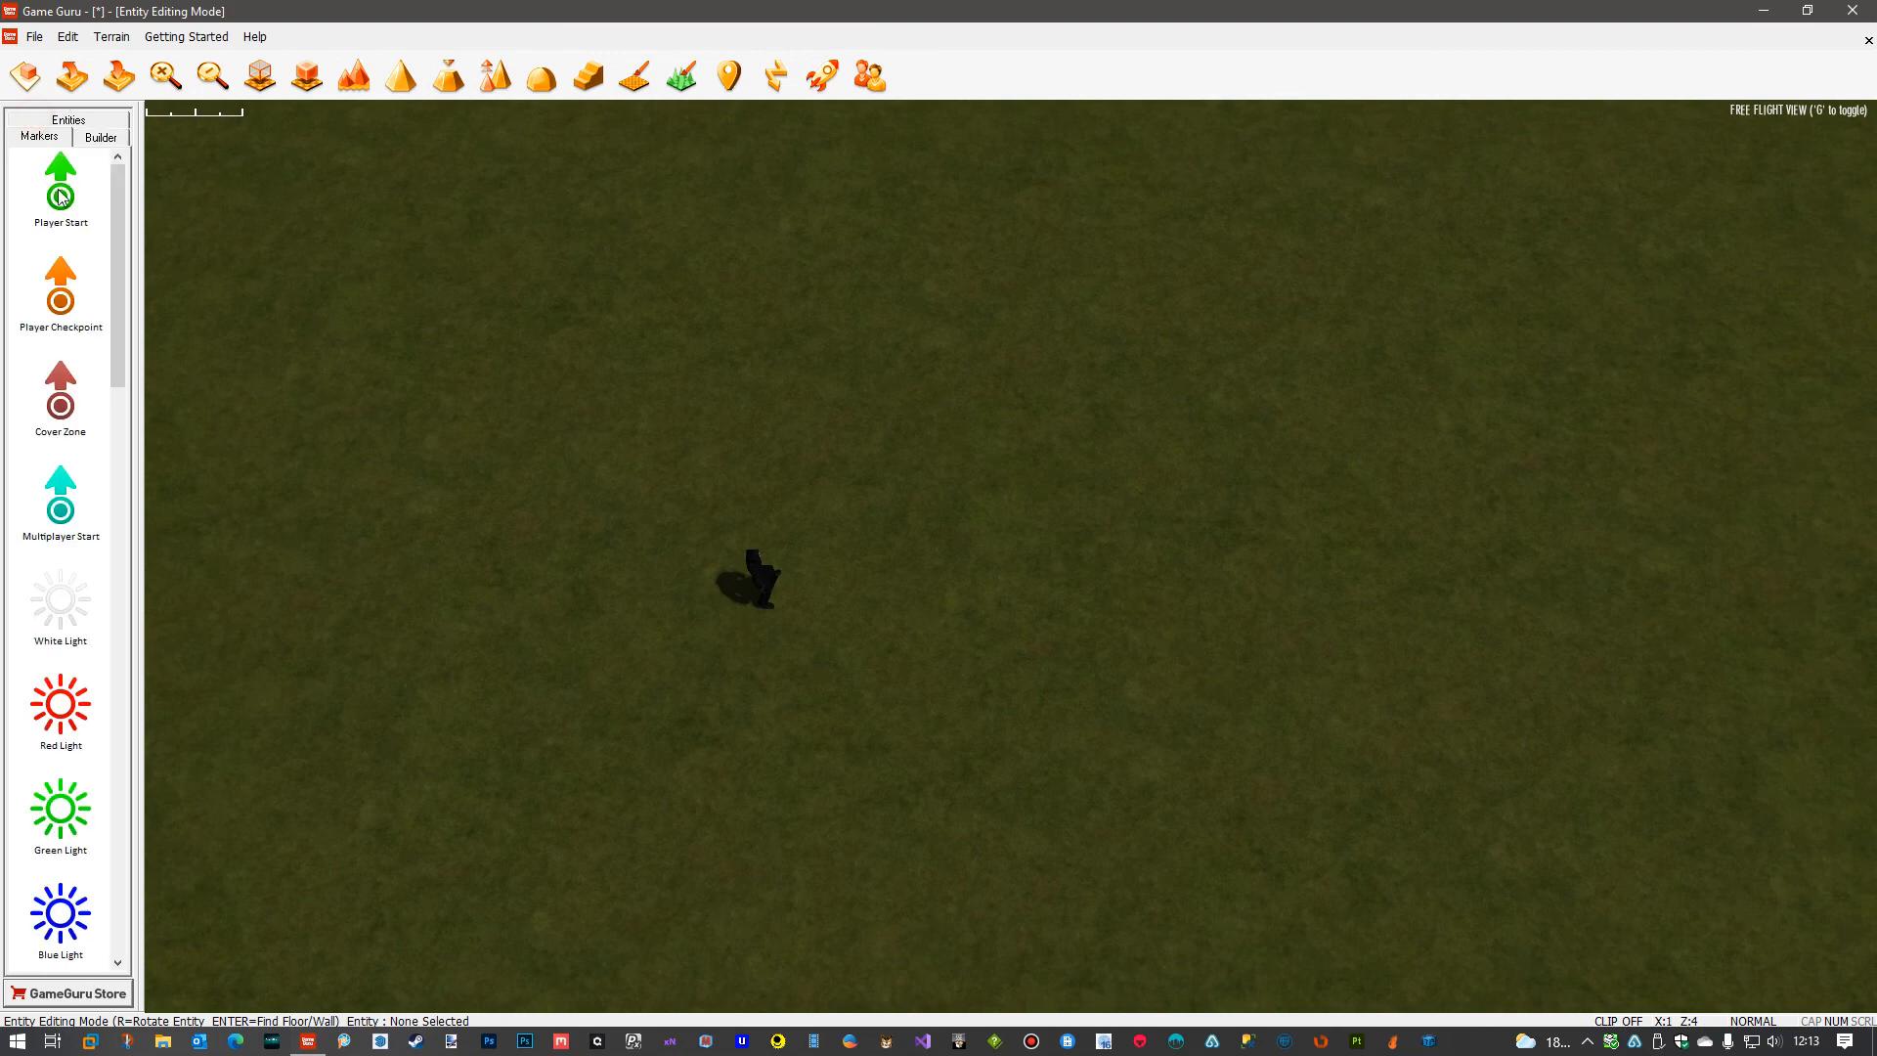
{"action": "left_click", "coordinate": [60, 186]}
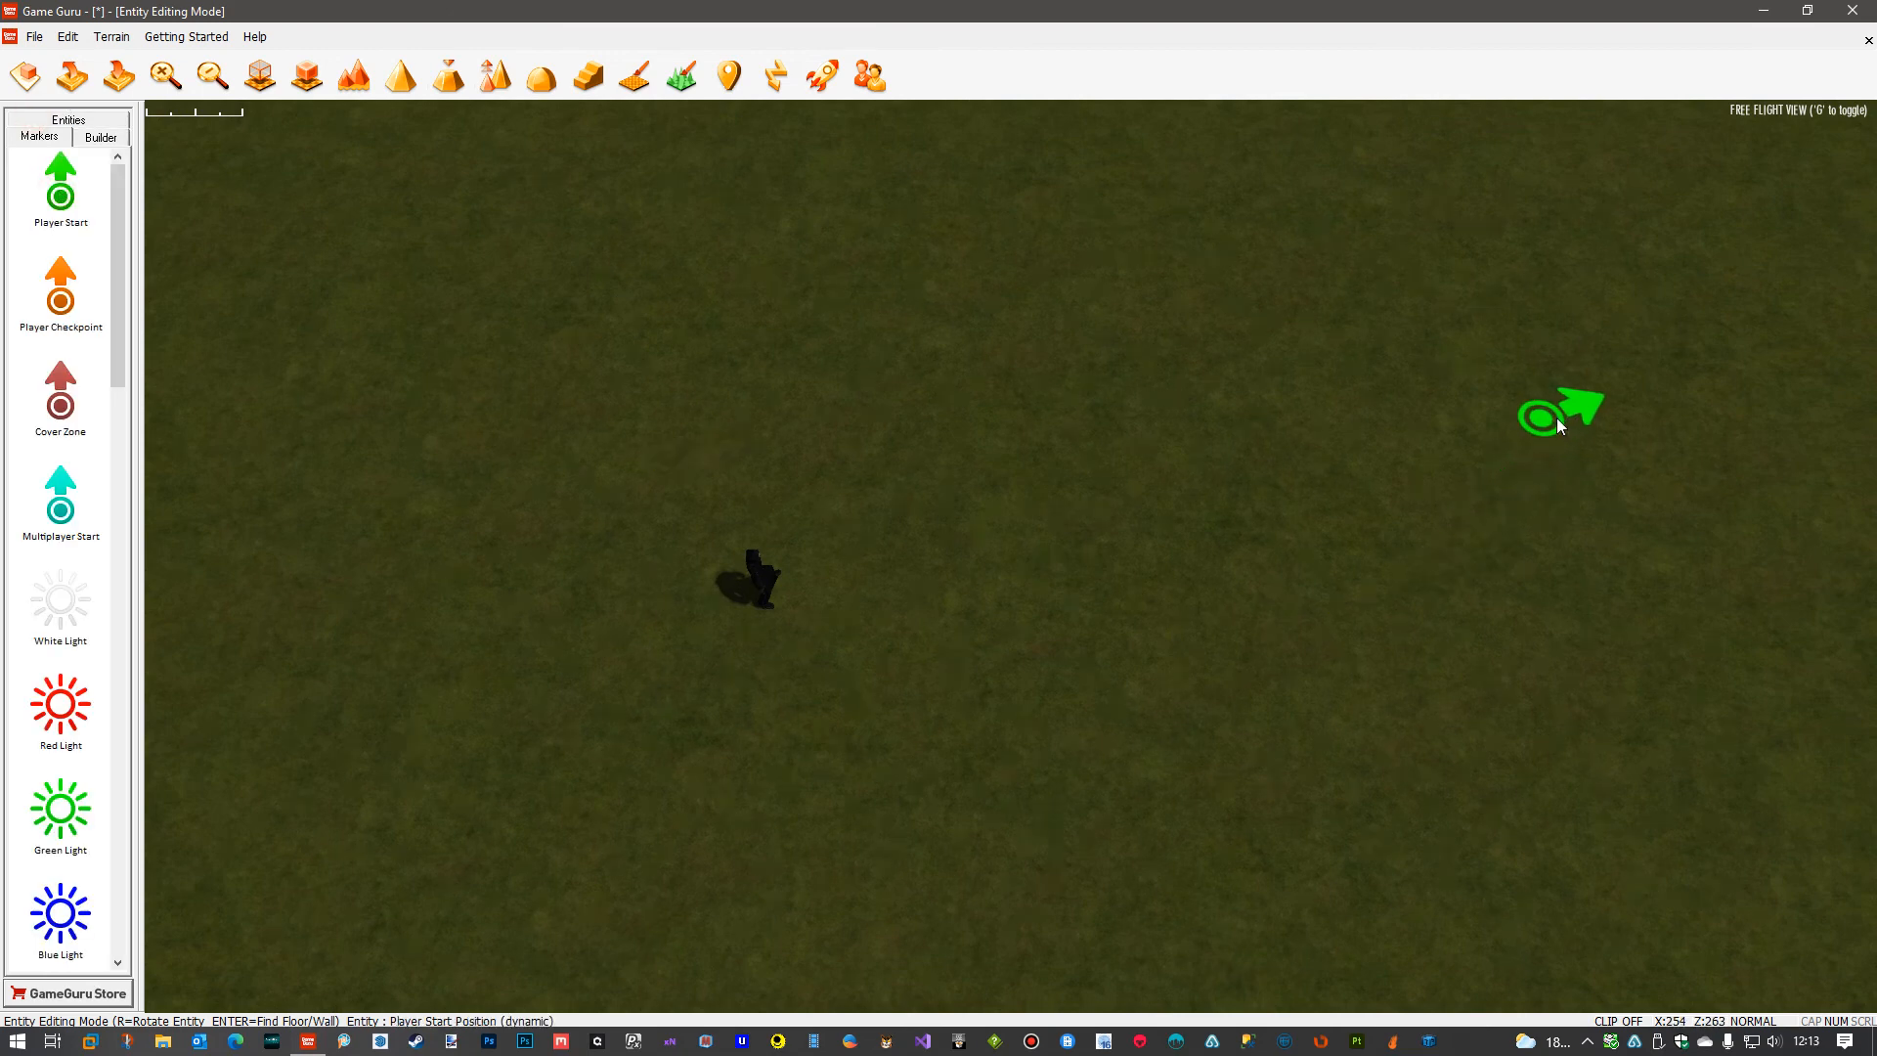
{"action": "key", "text": "r"}
{"action": "key", "text": "r"}
{"action": "key", "text": "r"}
{"action": "key", "text": "r"}
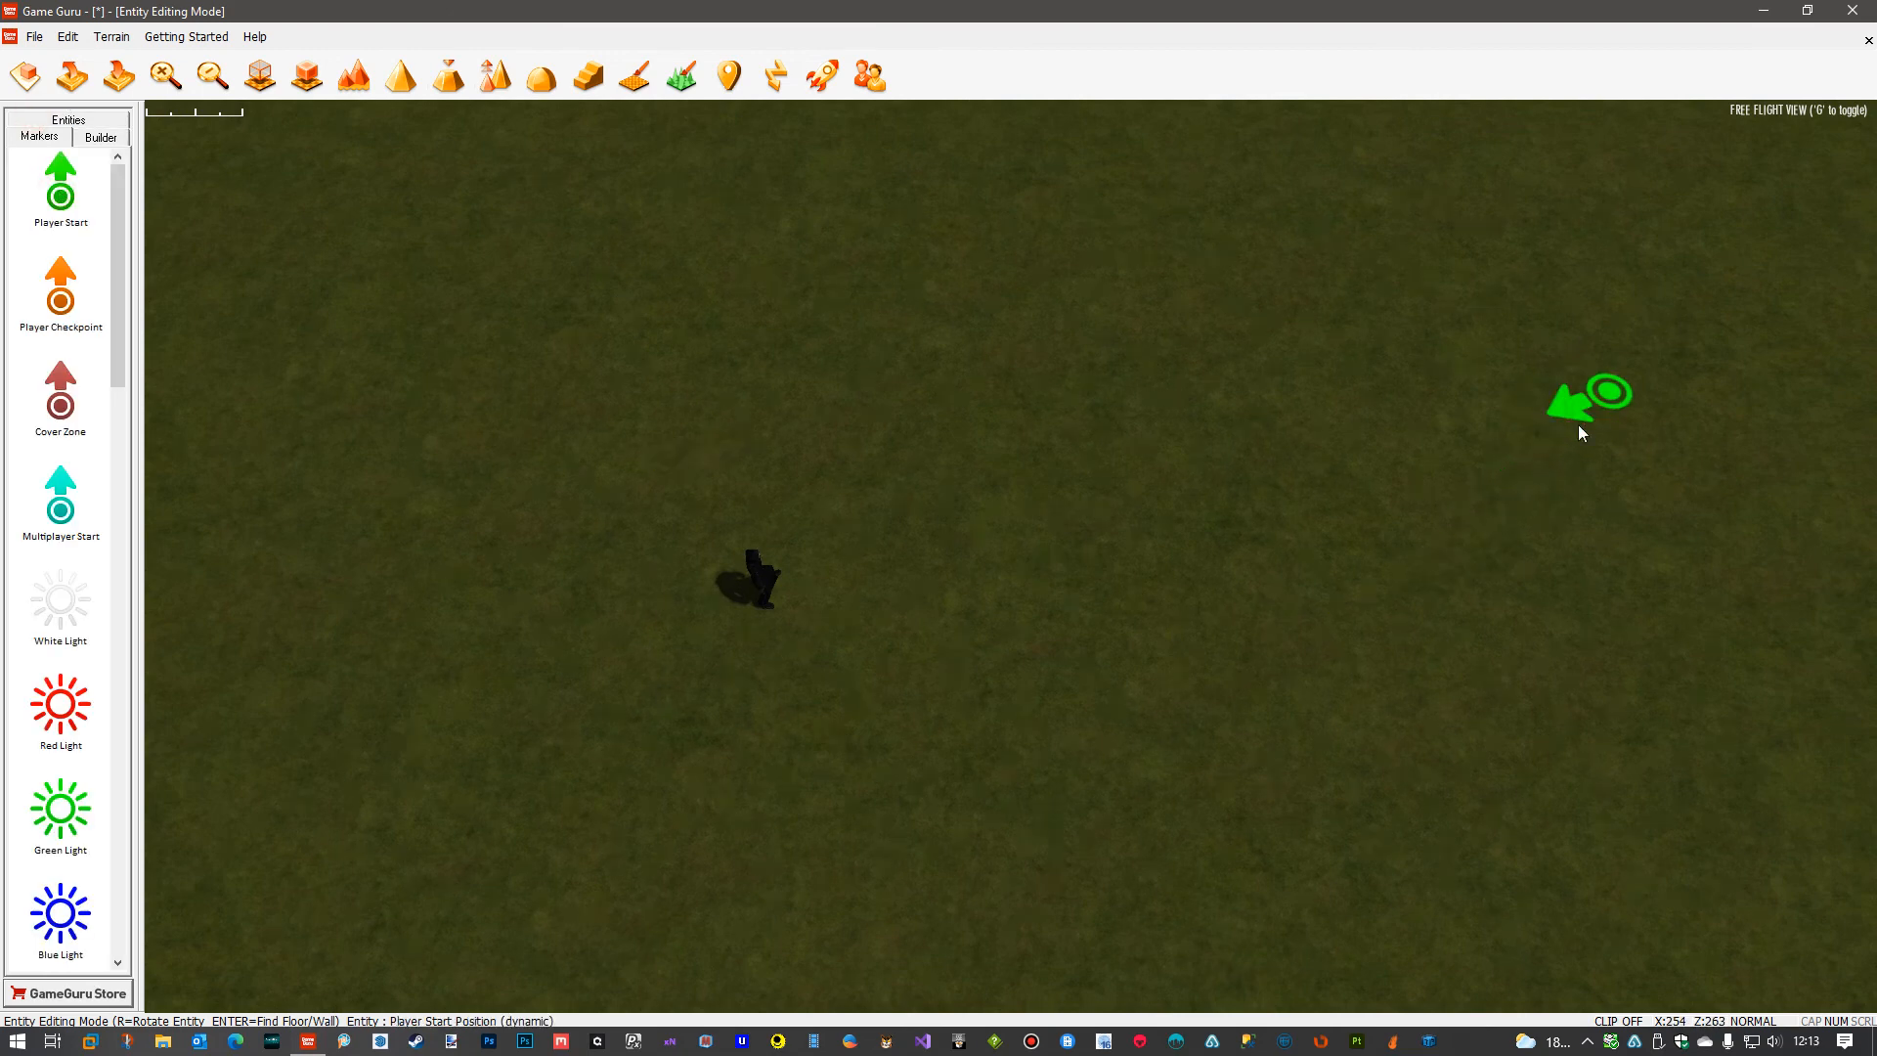
{"action": "left_click", "coordinate": [1581, 434]}
Give the player start position the modern\colt1911 as its start weapon and apply the changes.
{"action": "left_click", "coordinate": [1581, 422]}
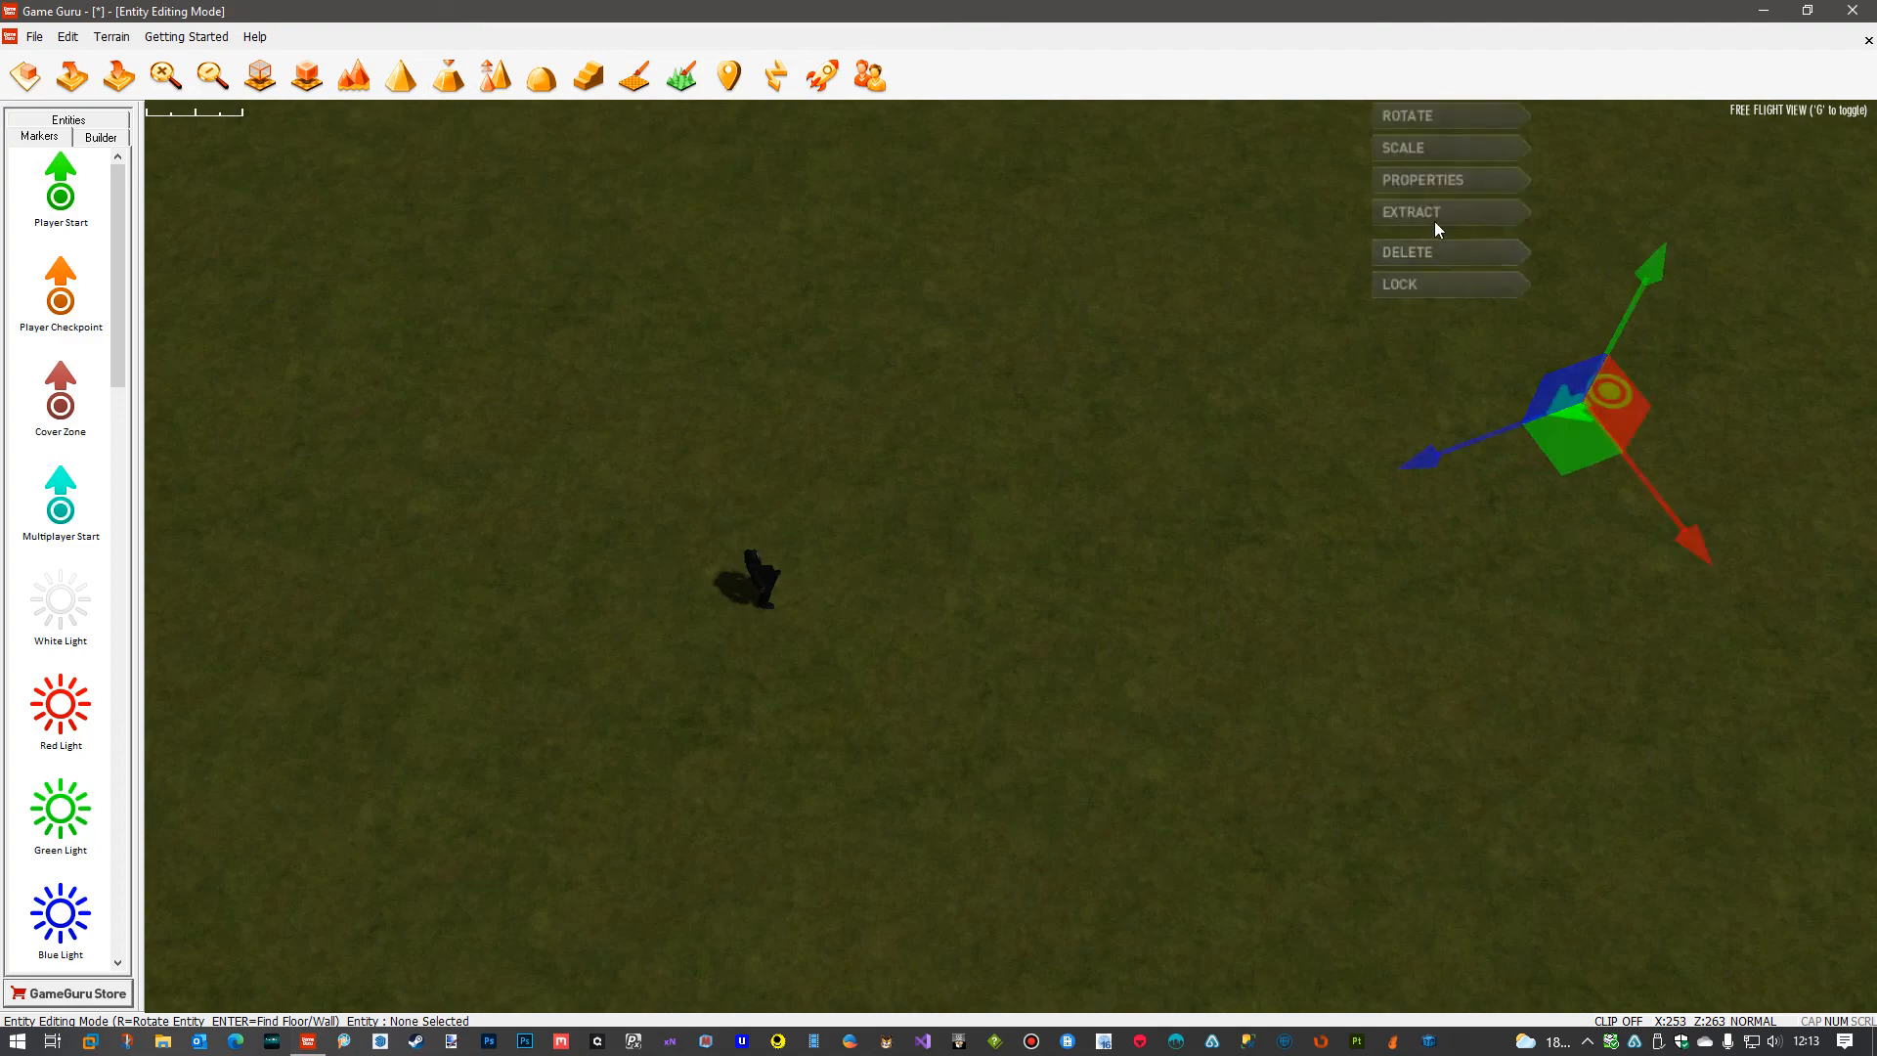
{"action": "left_click", "coordinate": [1439, 183]}
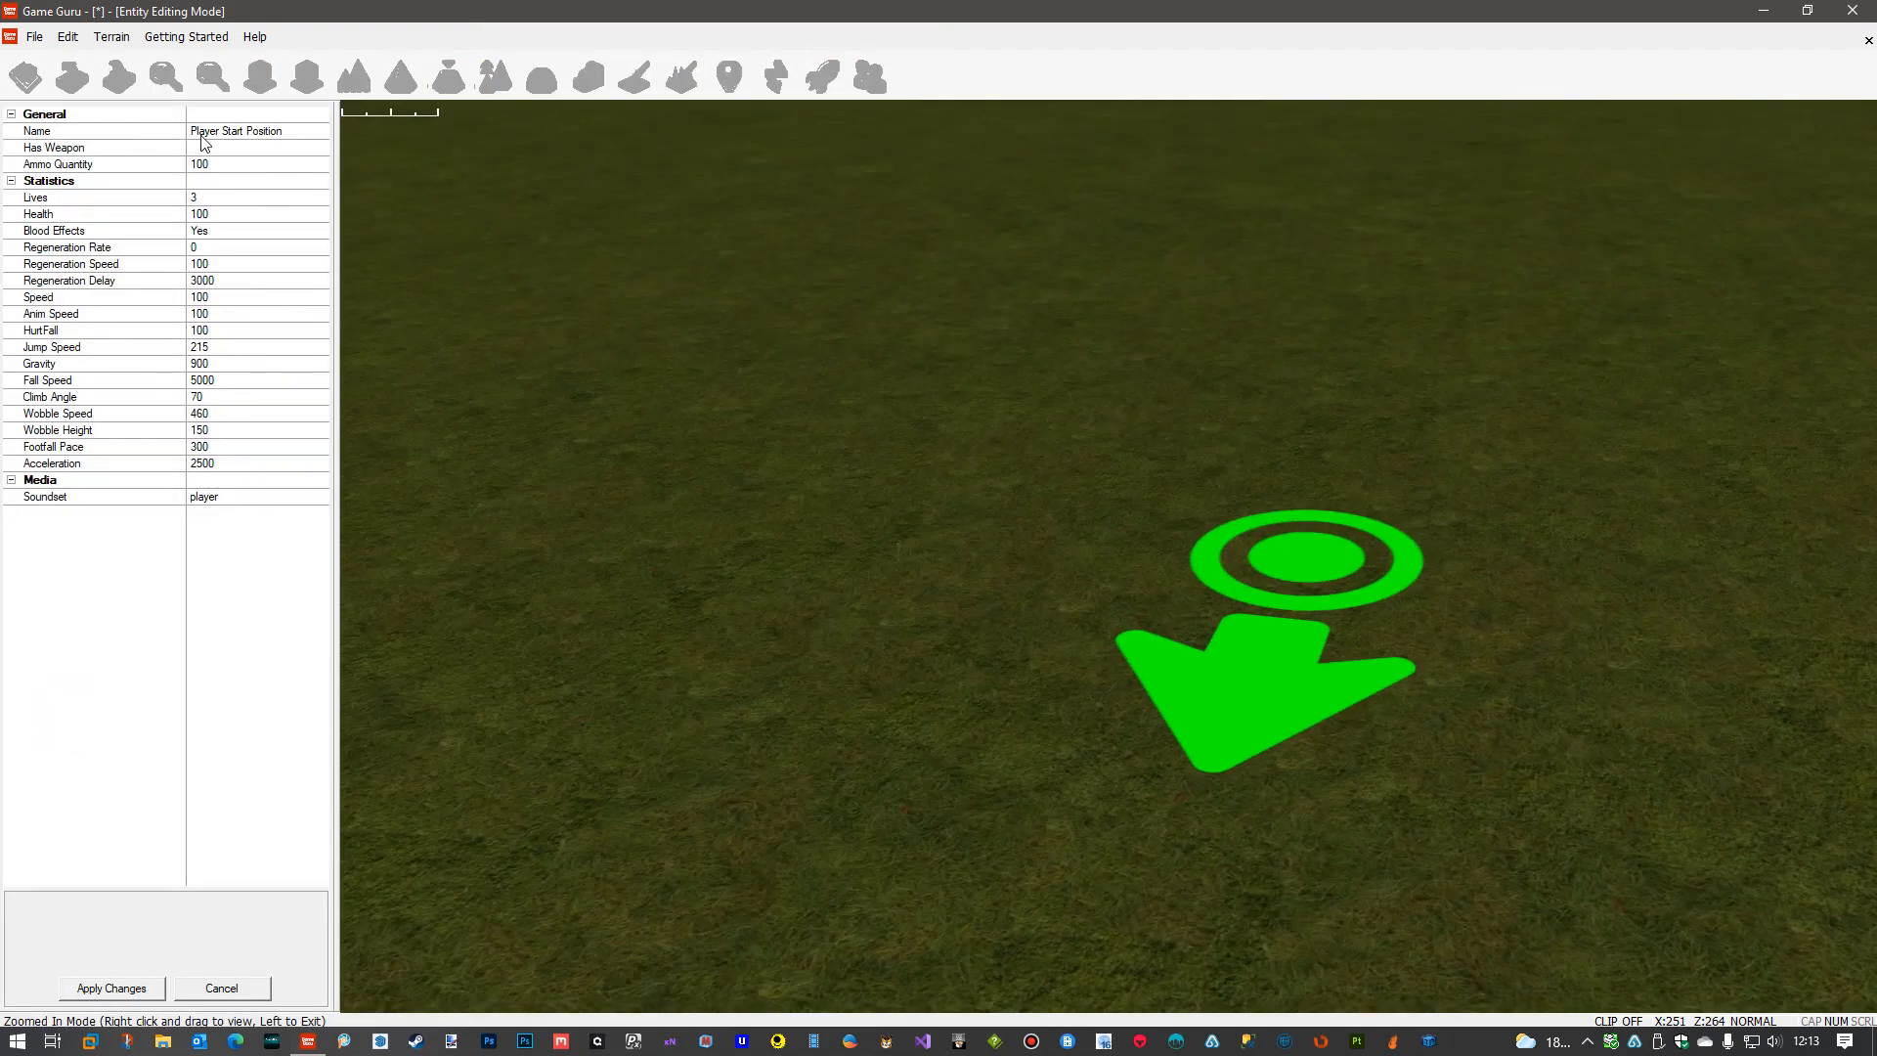
{"action": "left_click", "coordinate": [205, 147]}
{"action": "left_click", "coordinate": [321, 147]}
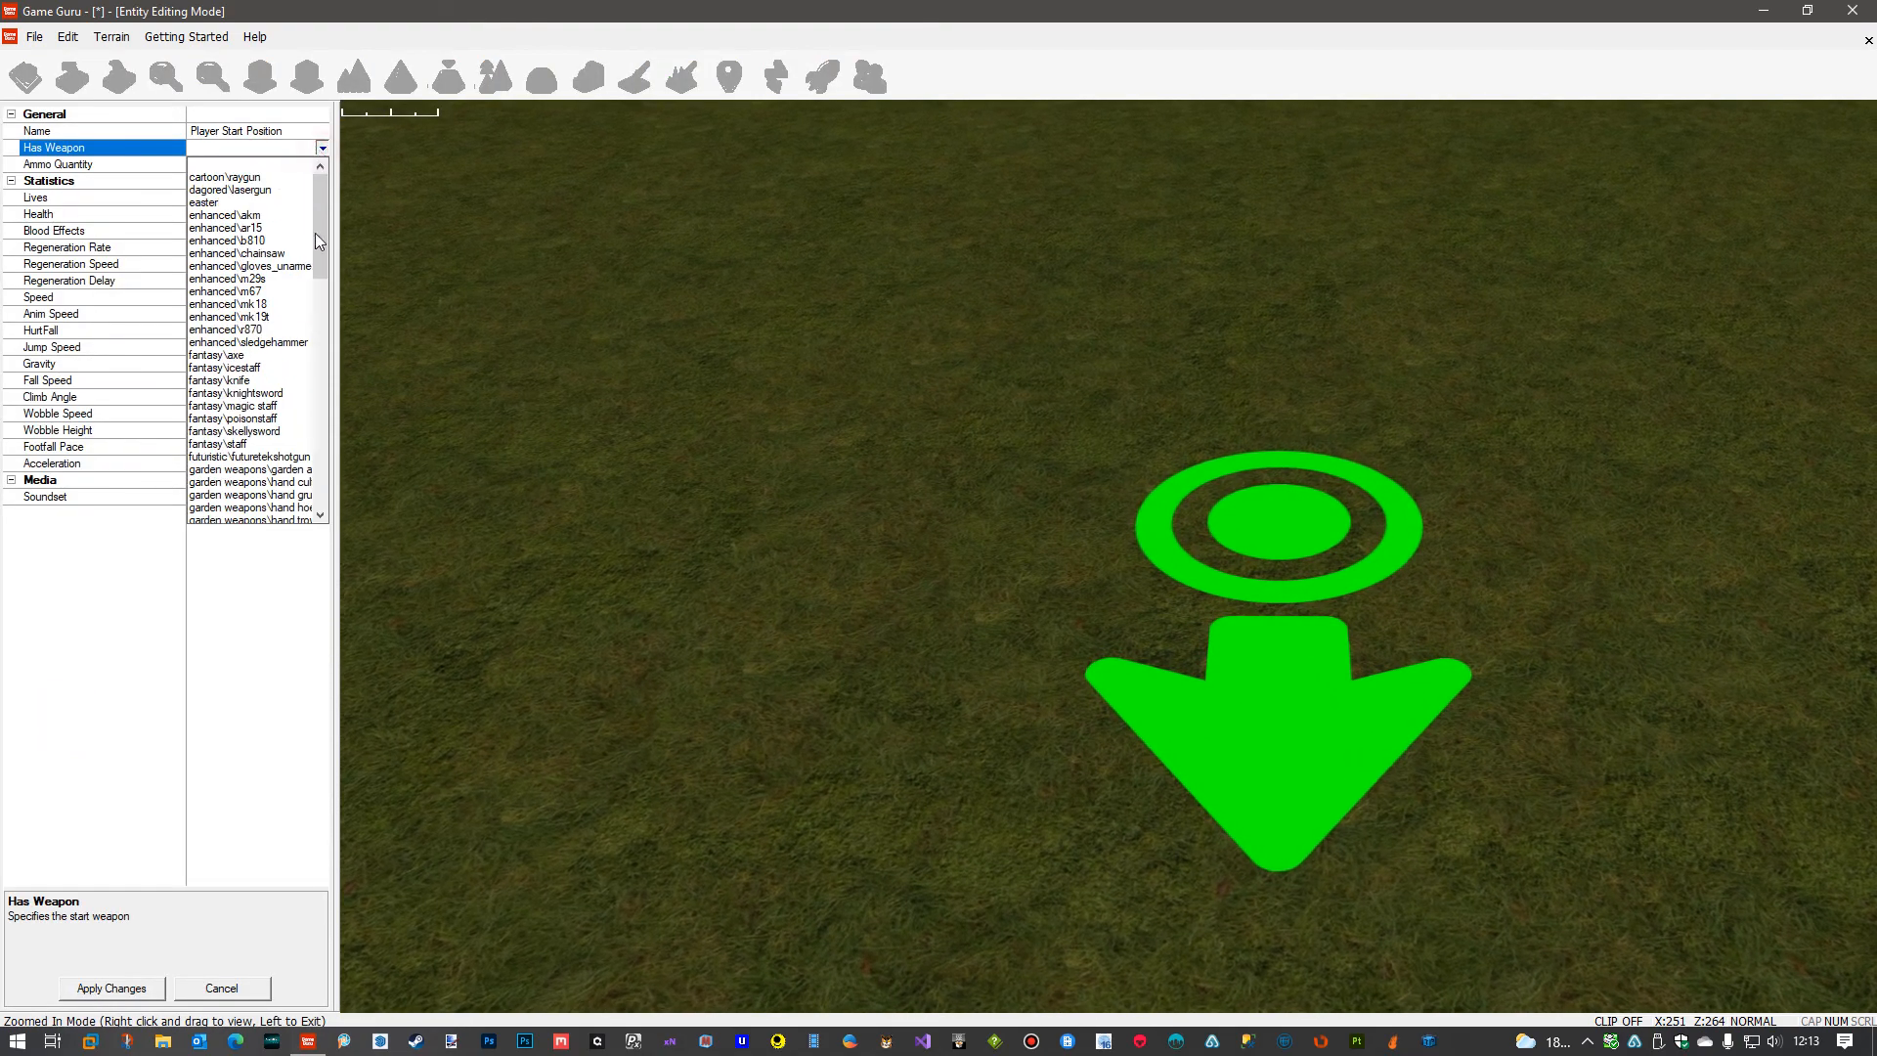
{"action": "left_click_drag", "start_coordinate": [320, 266], "coordinate": [312, 477]}
{"action": "left_click", "coordinate": [256, 407]}
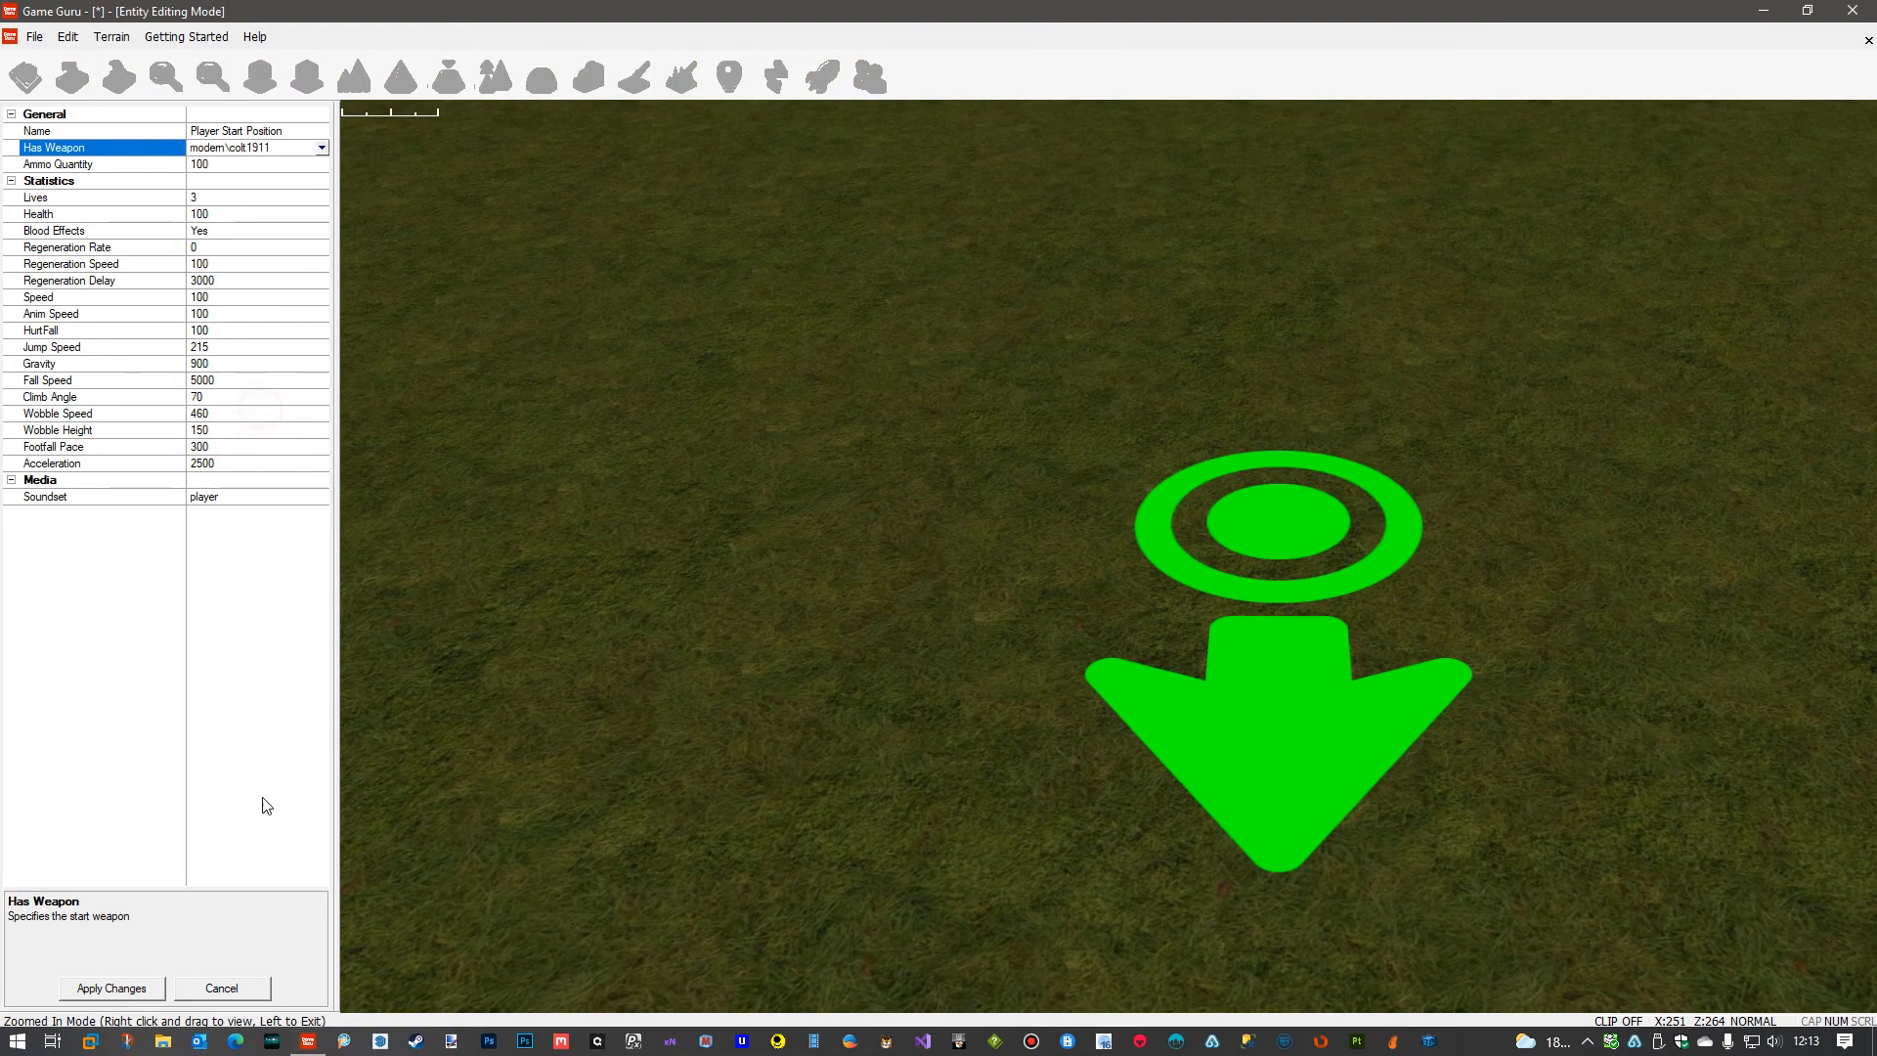
{"action": "left_click", "coordinate": [136, 990]}
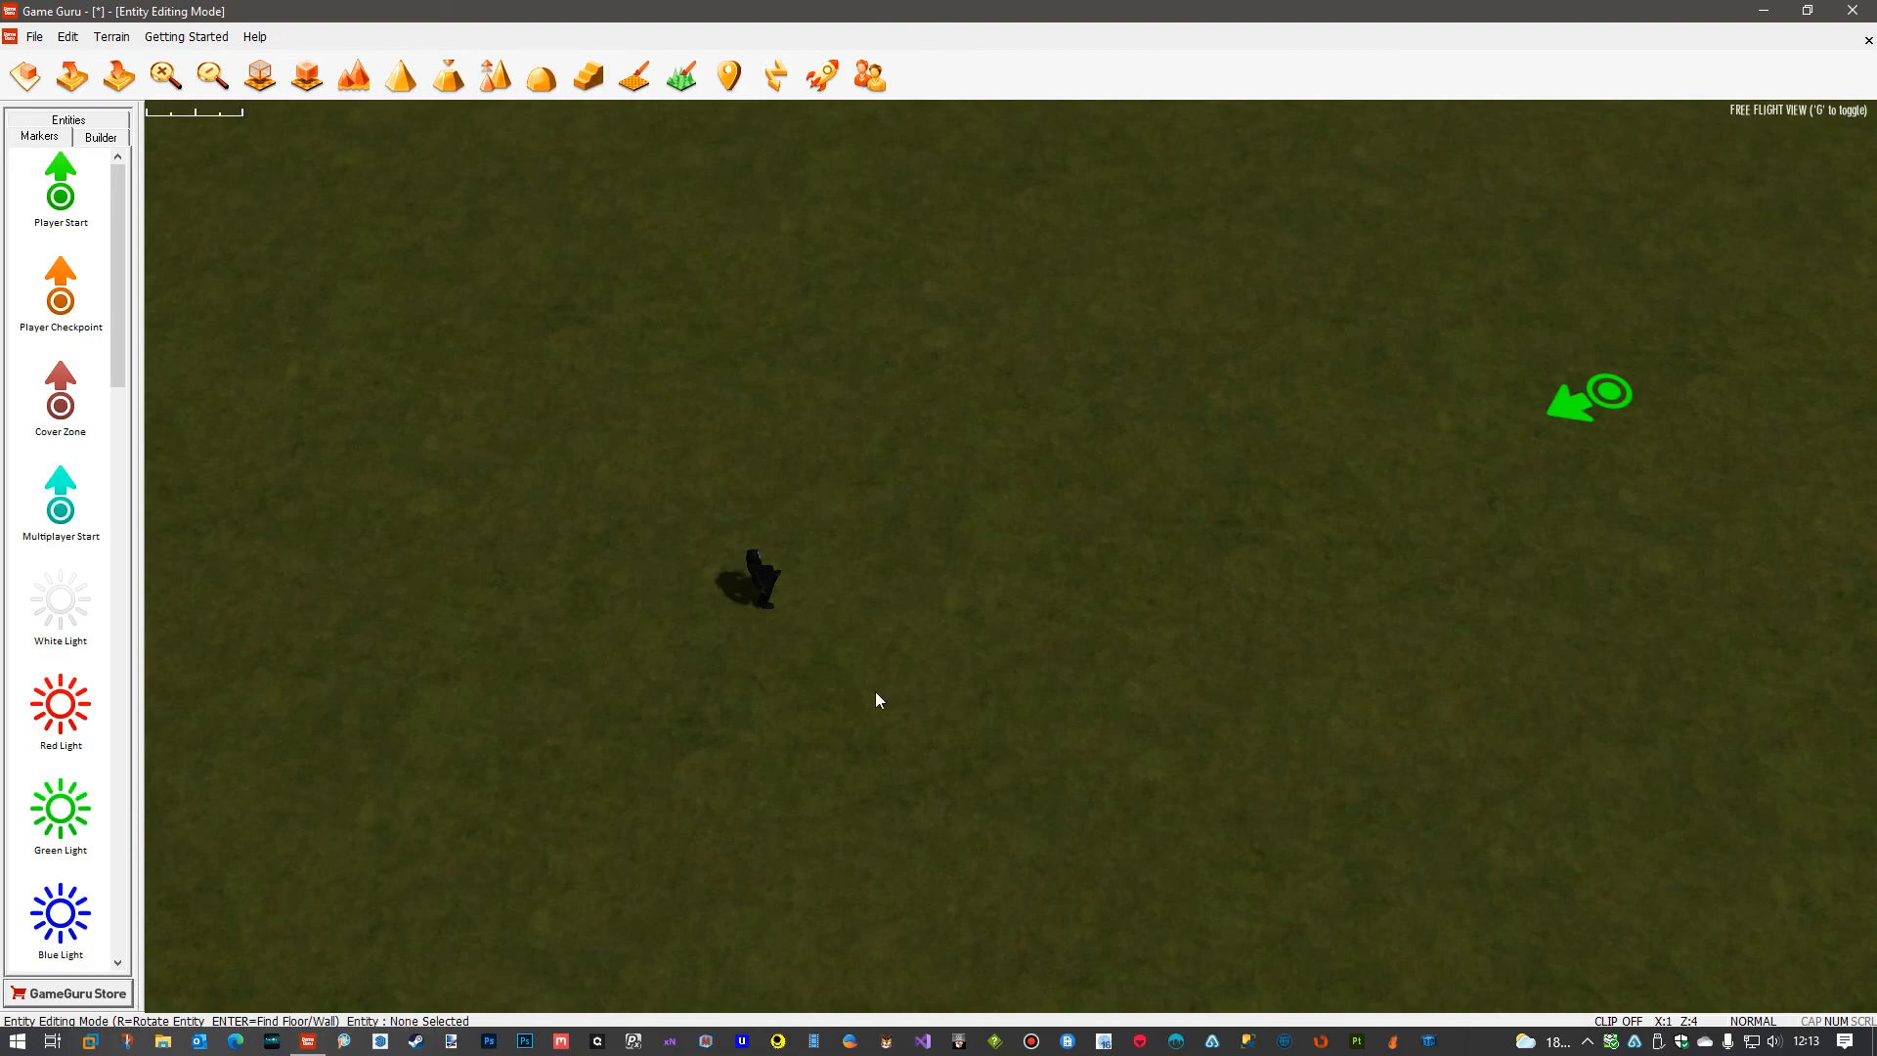
Test the level by shooting the approaching ghostface character until it dies, and return to the editor.
{"action": "left_click", "coordinate": [819, 78]}
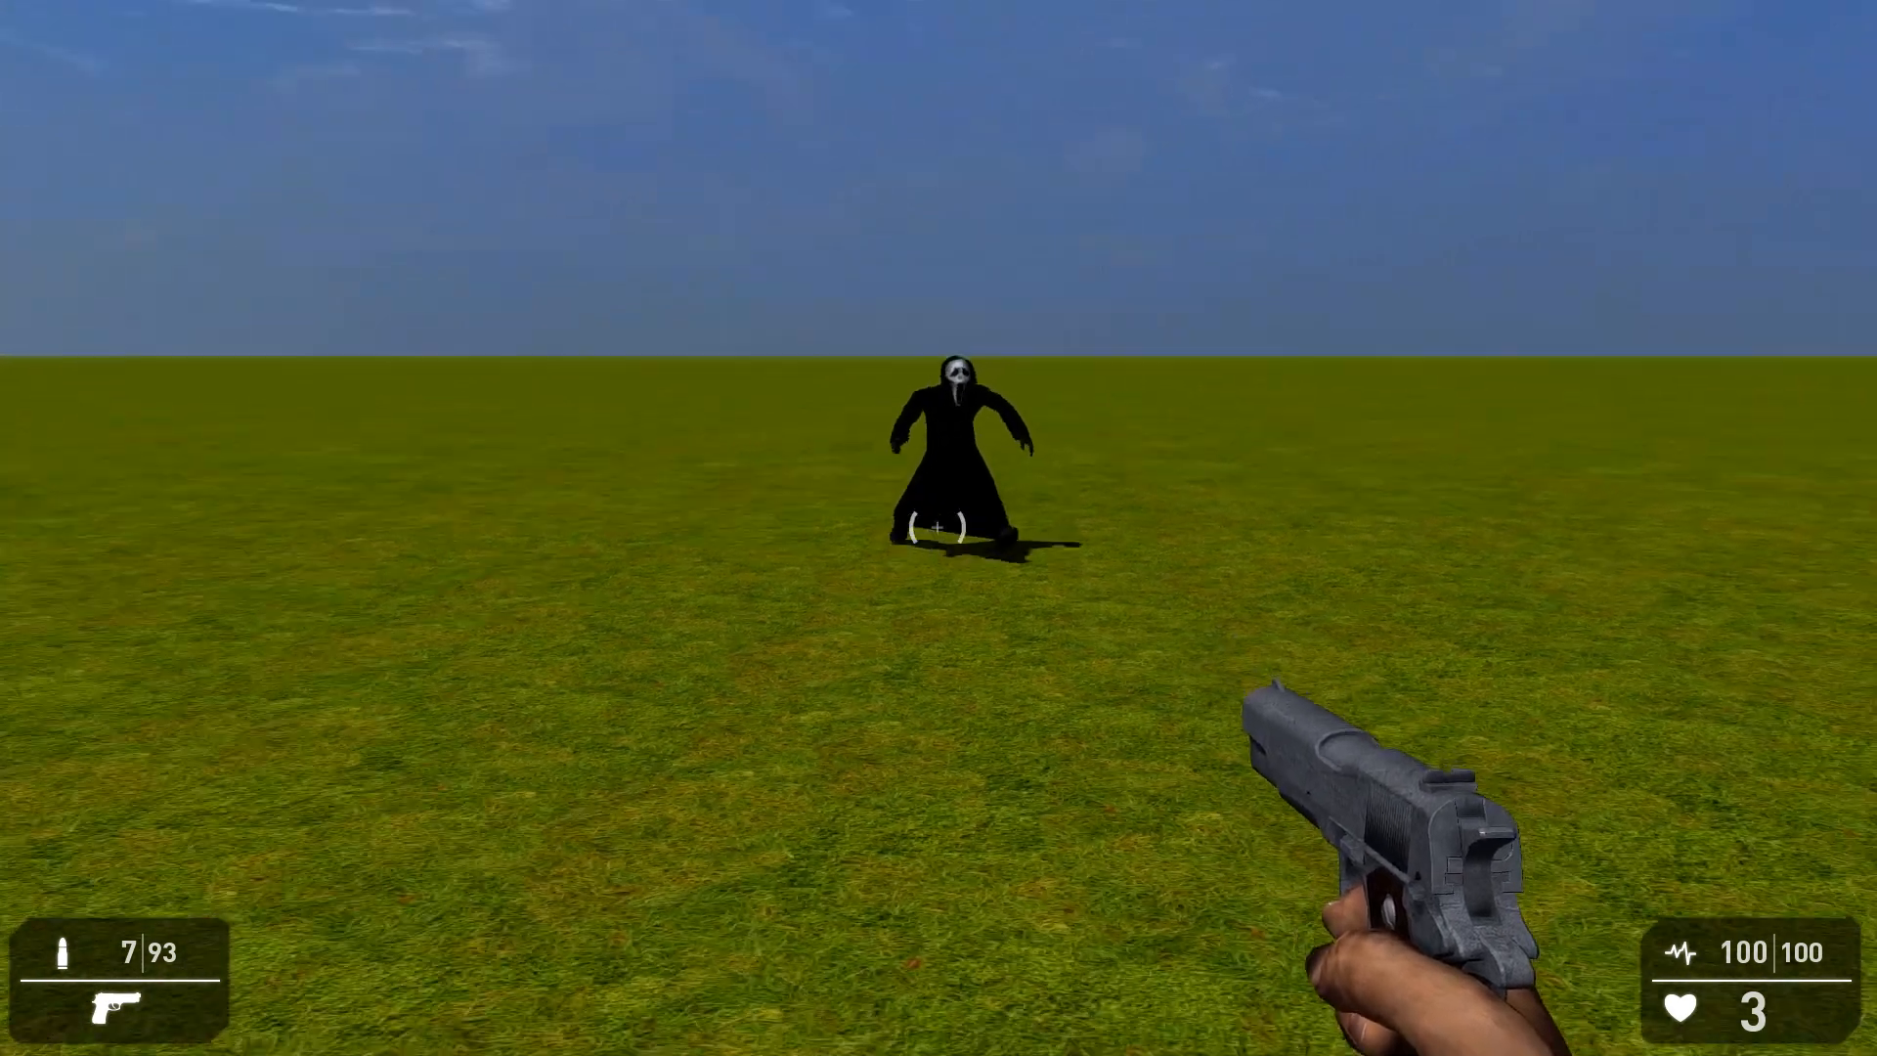
{"action": "left_click", "coordinate": [937, 528]}
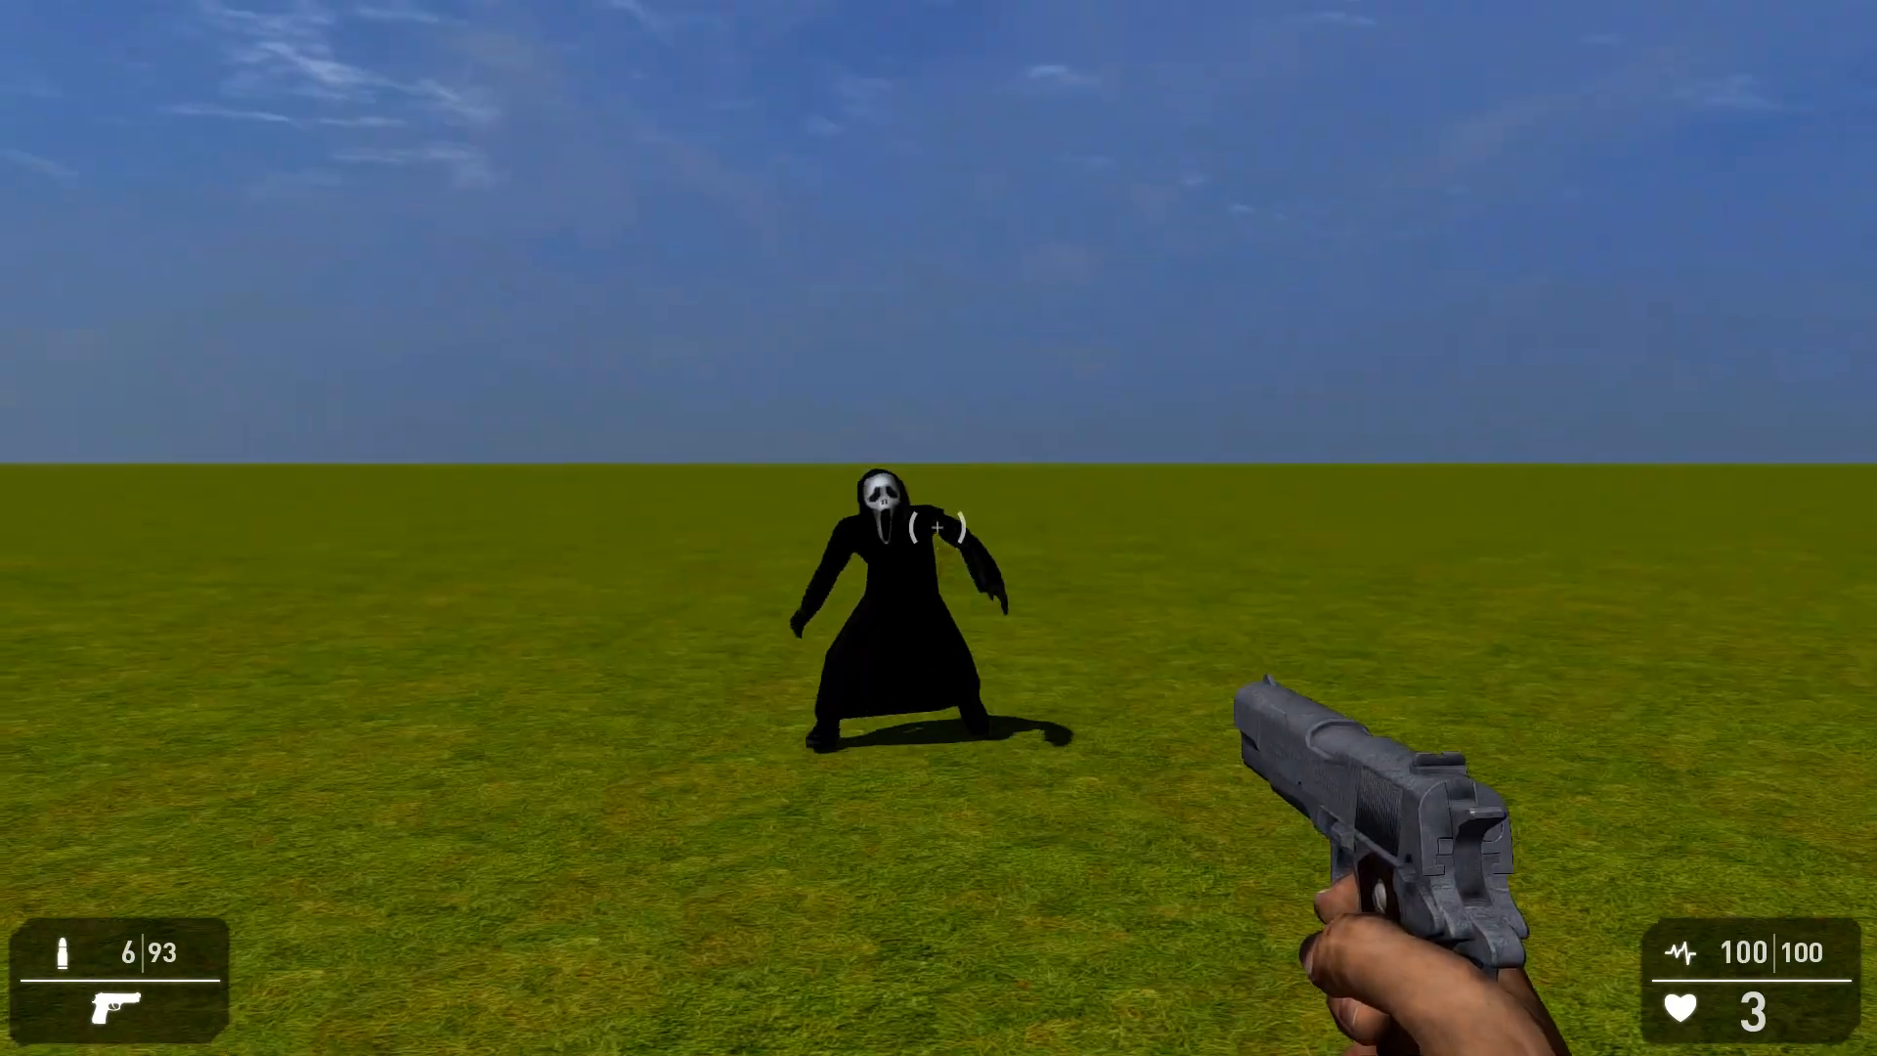
{"action": "left_click", "coordinate": [936, 528]}
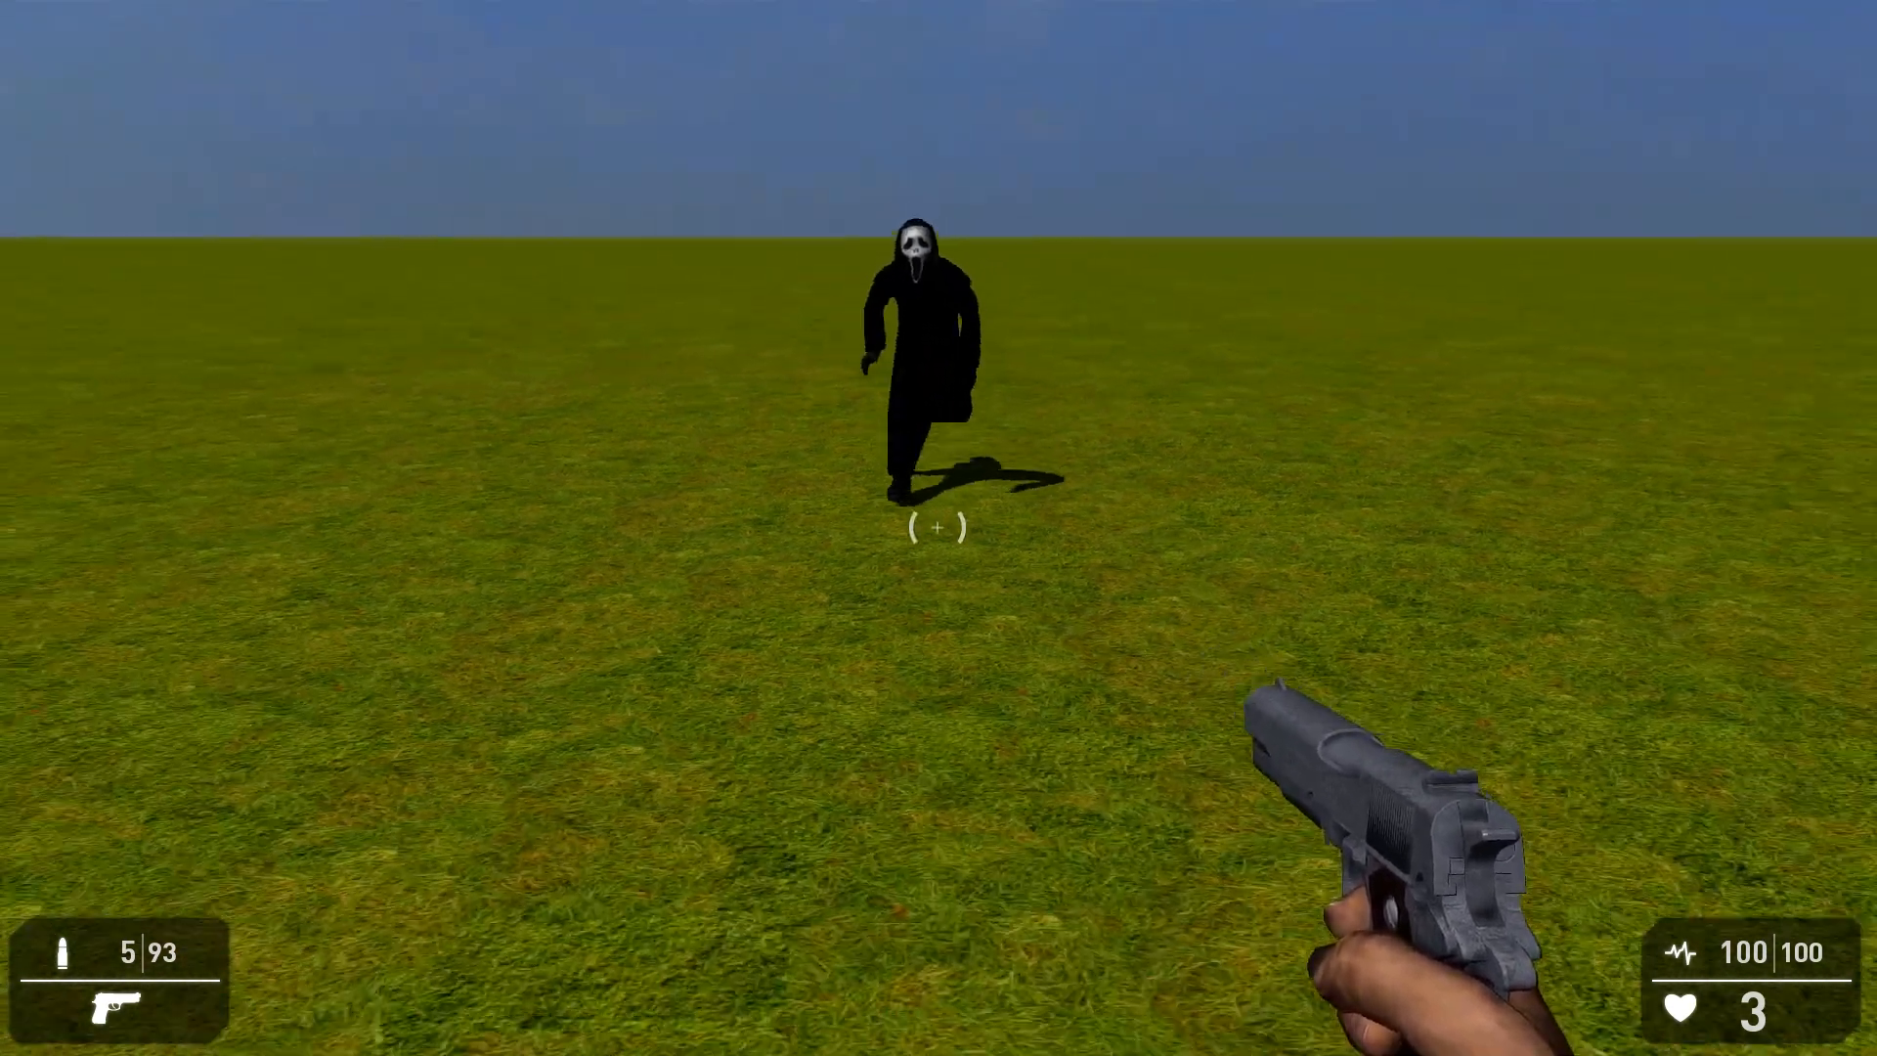
{"action": "left_click", "coordinate": [936, 528]}
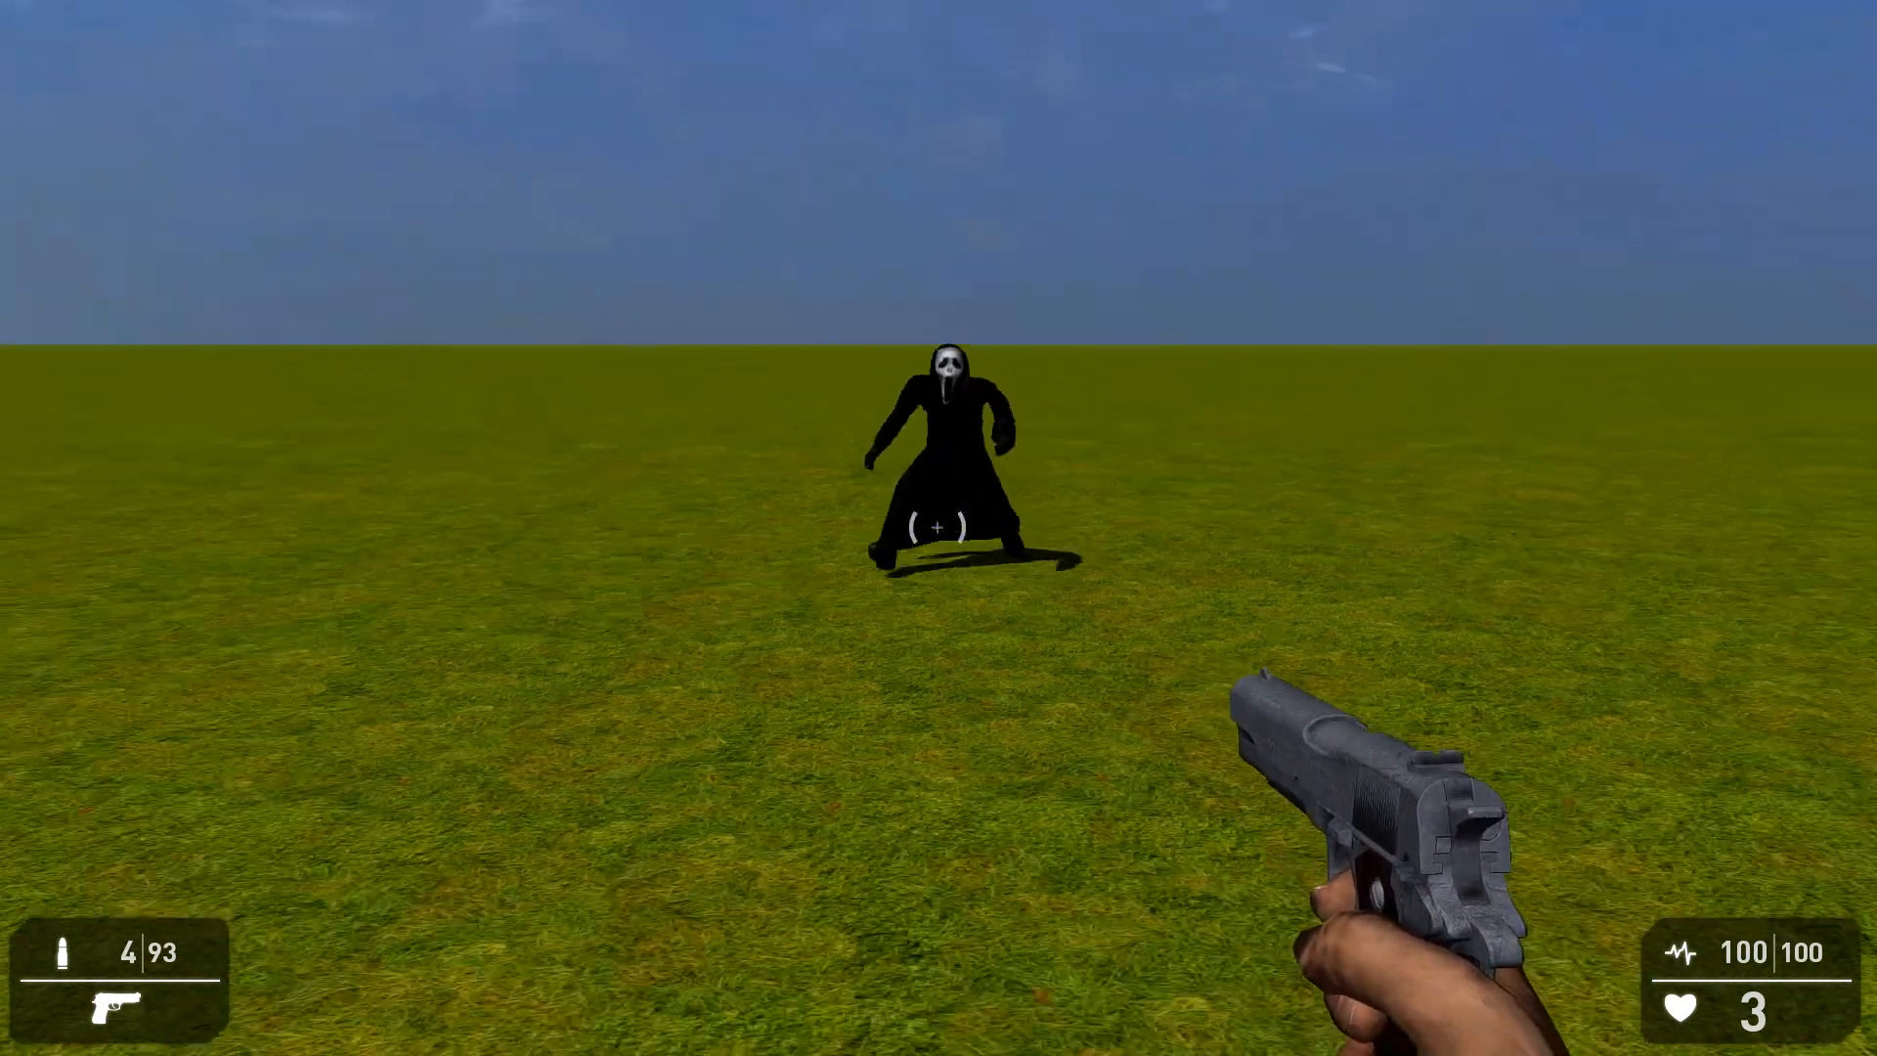
{"action": "left_click", "coordinate": [936, 528]}
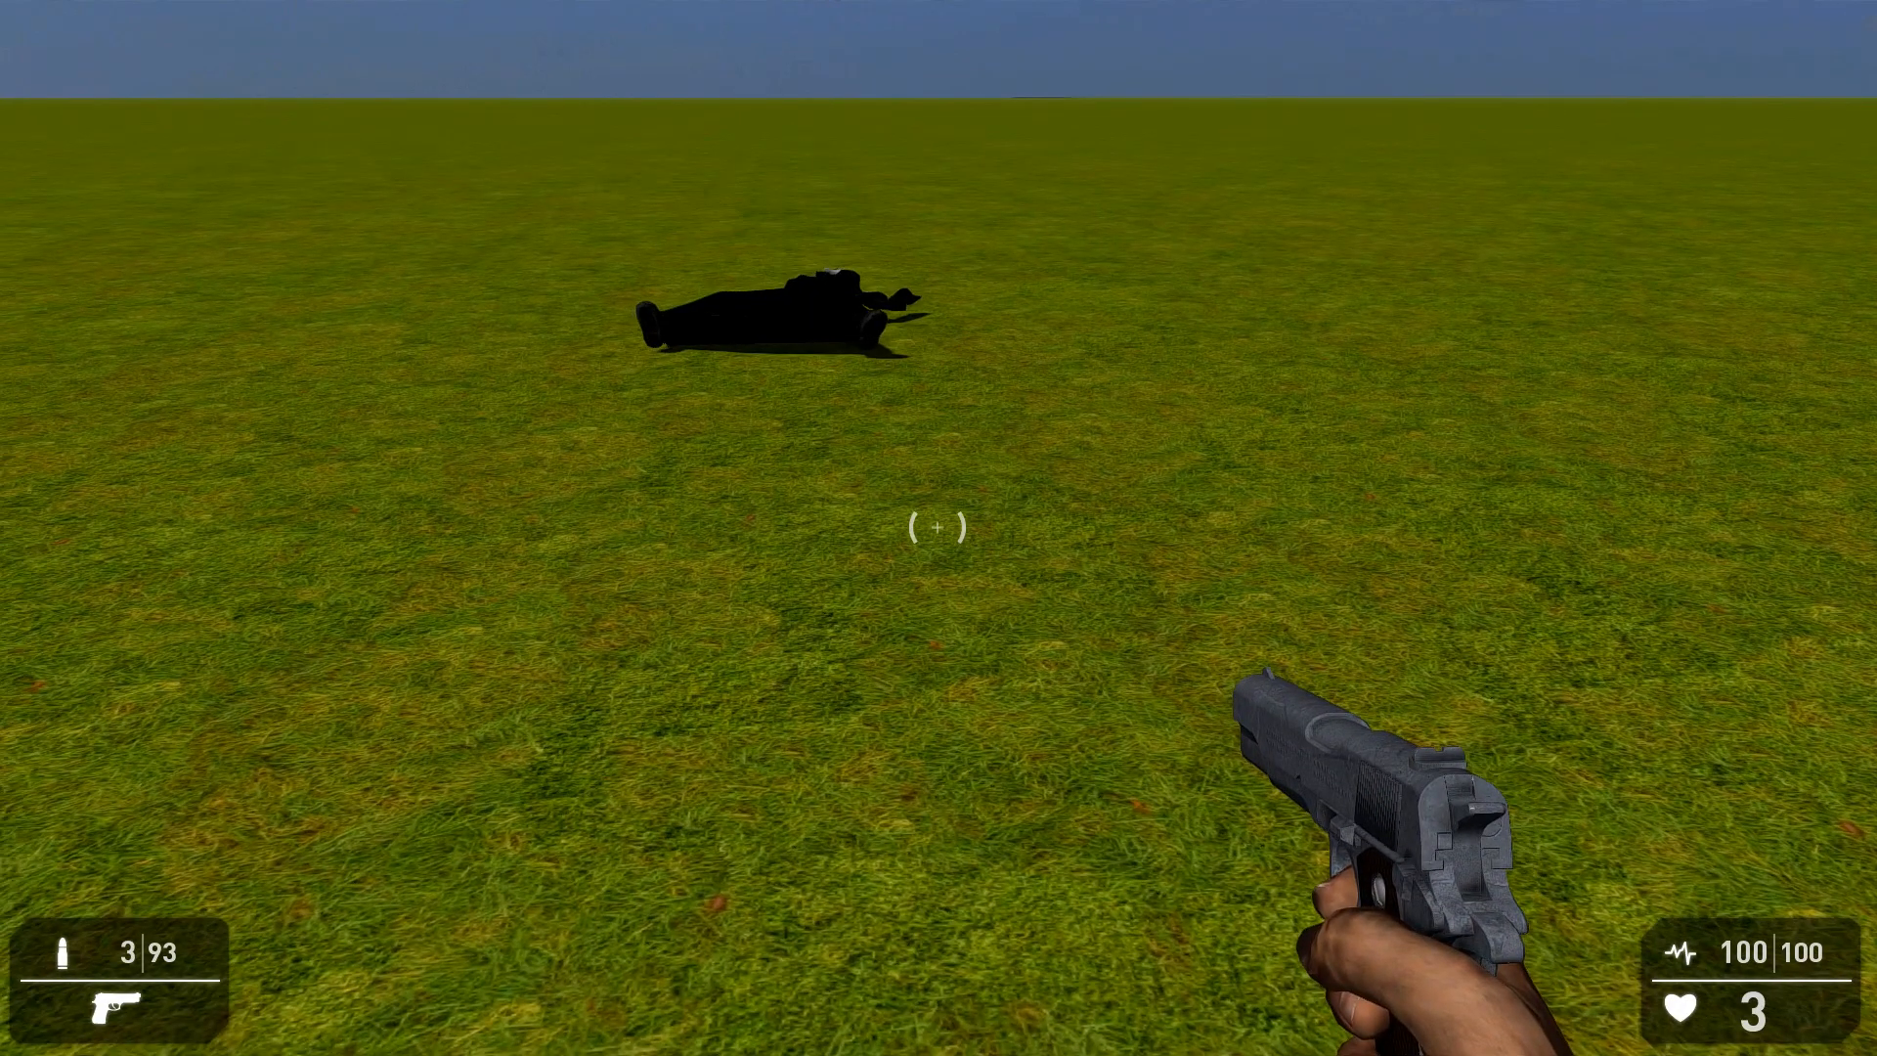
{"action": "key", "text": "Escape"}
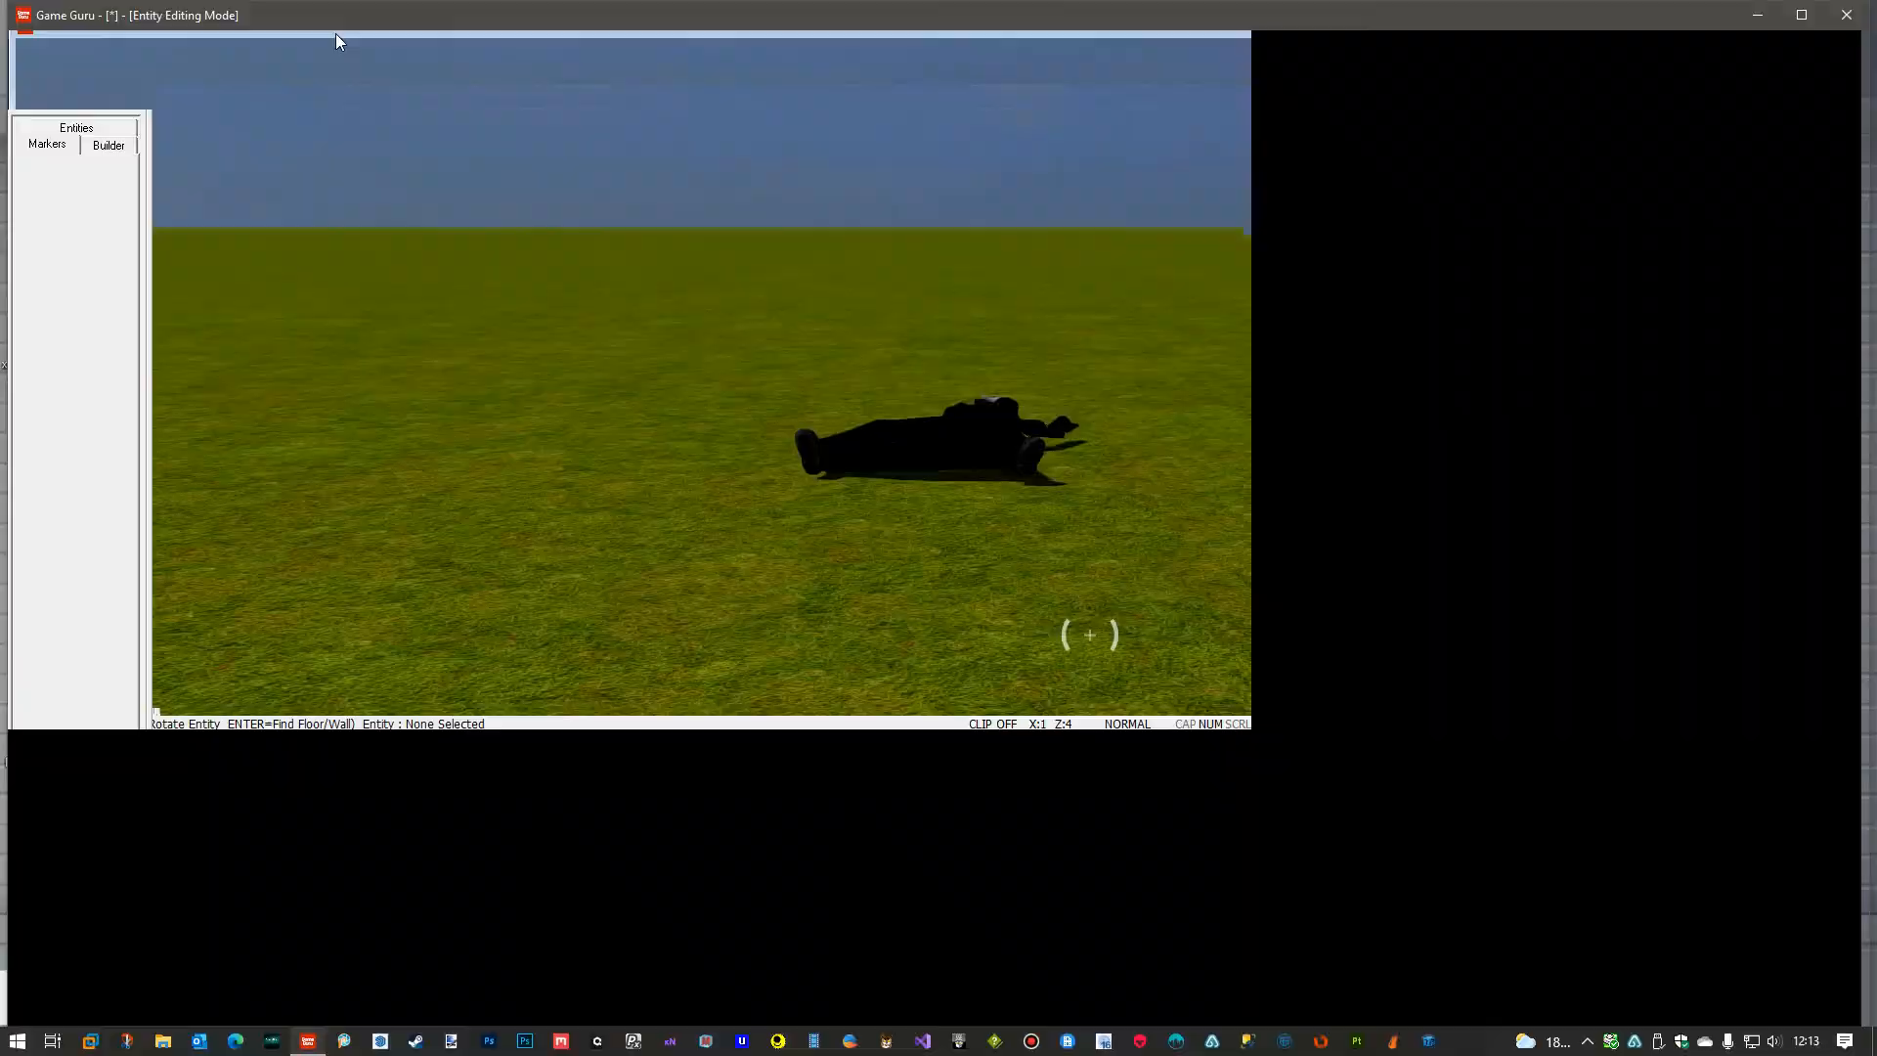
Test the level again, firing a few shots and letting ghostface attack the player up close, and return to the editor.
{"action": "left_click", "coordinate": [822, 76]}
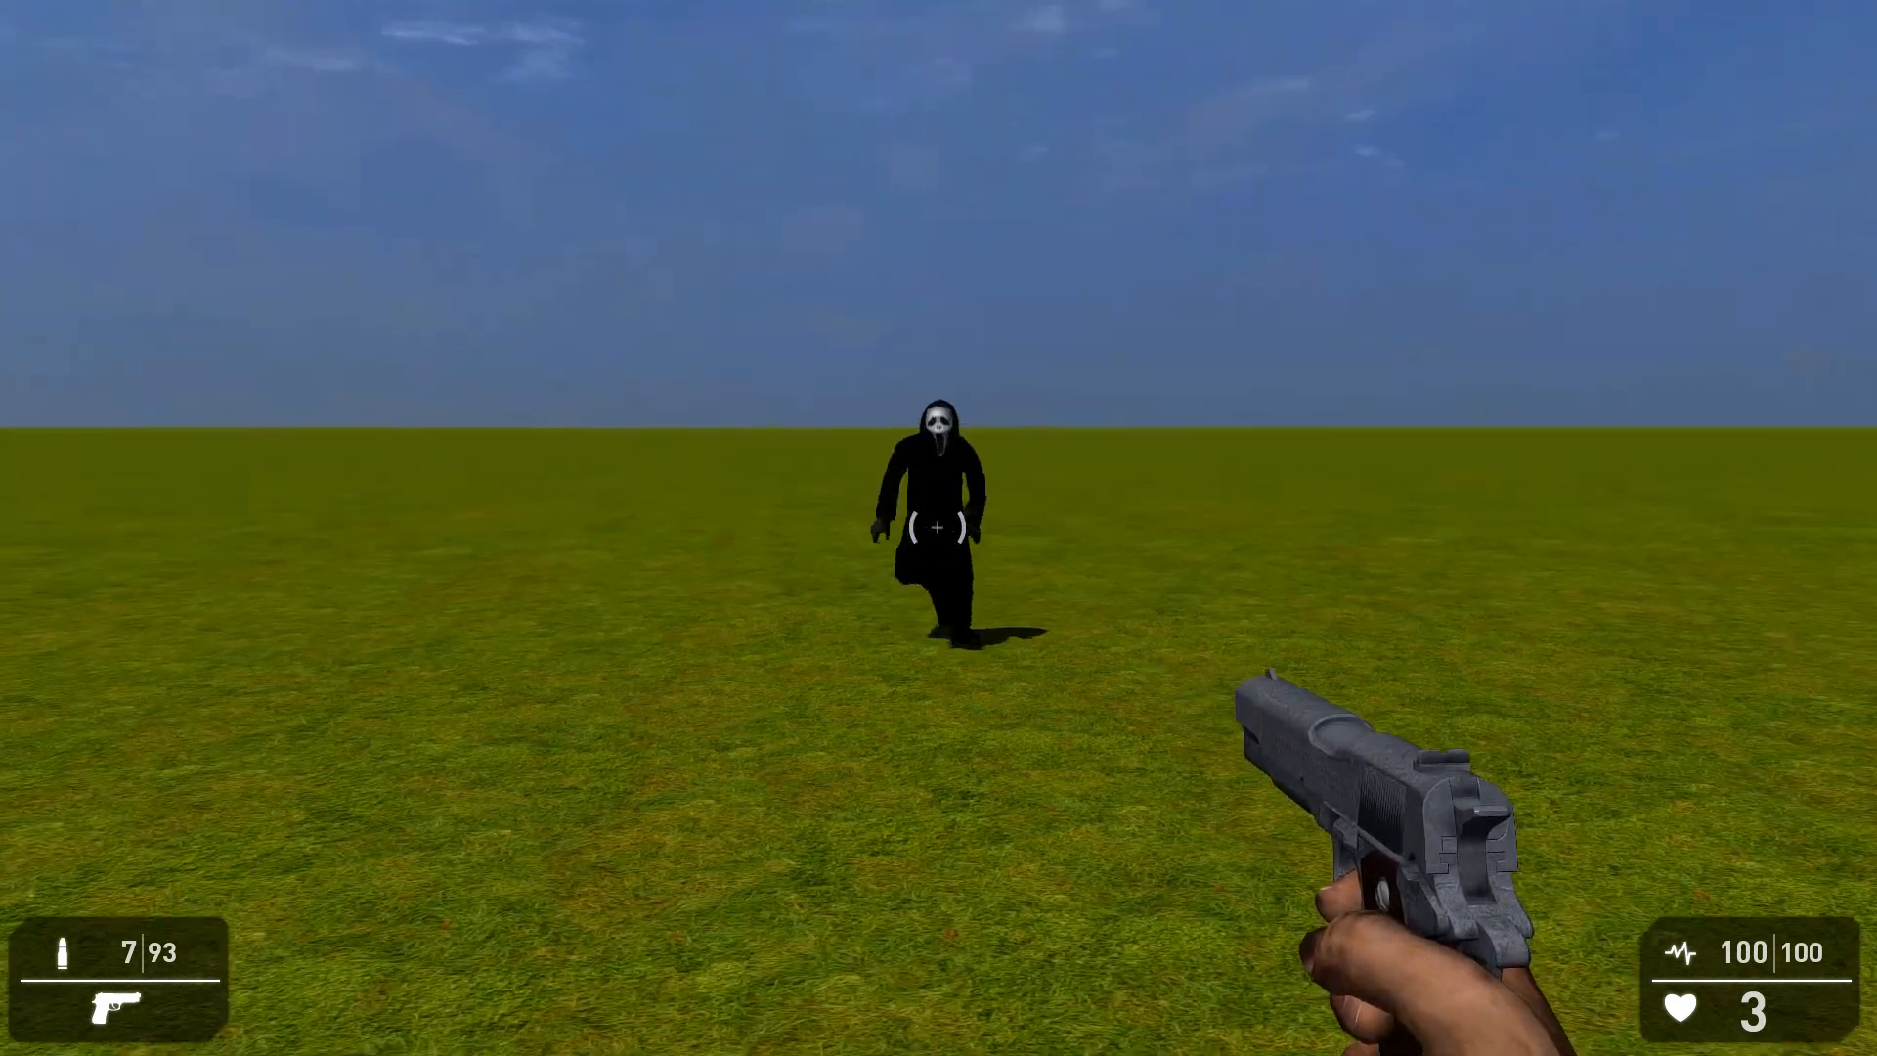
{"action": "left_click", "coordinate": [939, 528]}
{"action": "left_click", "coordinate": [937, 527]}
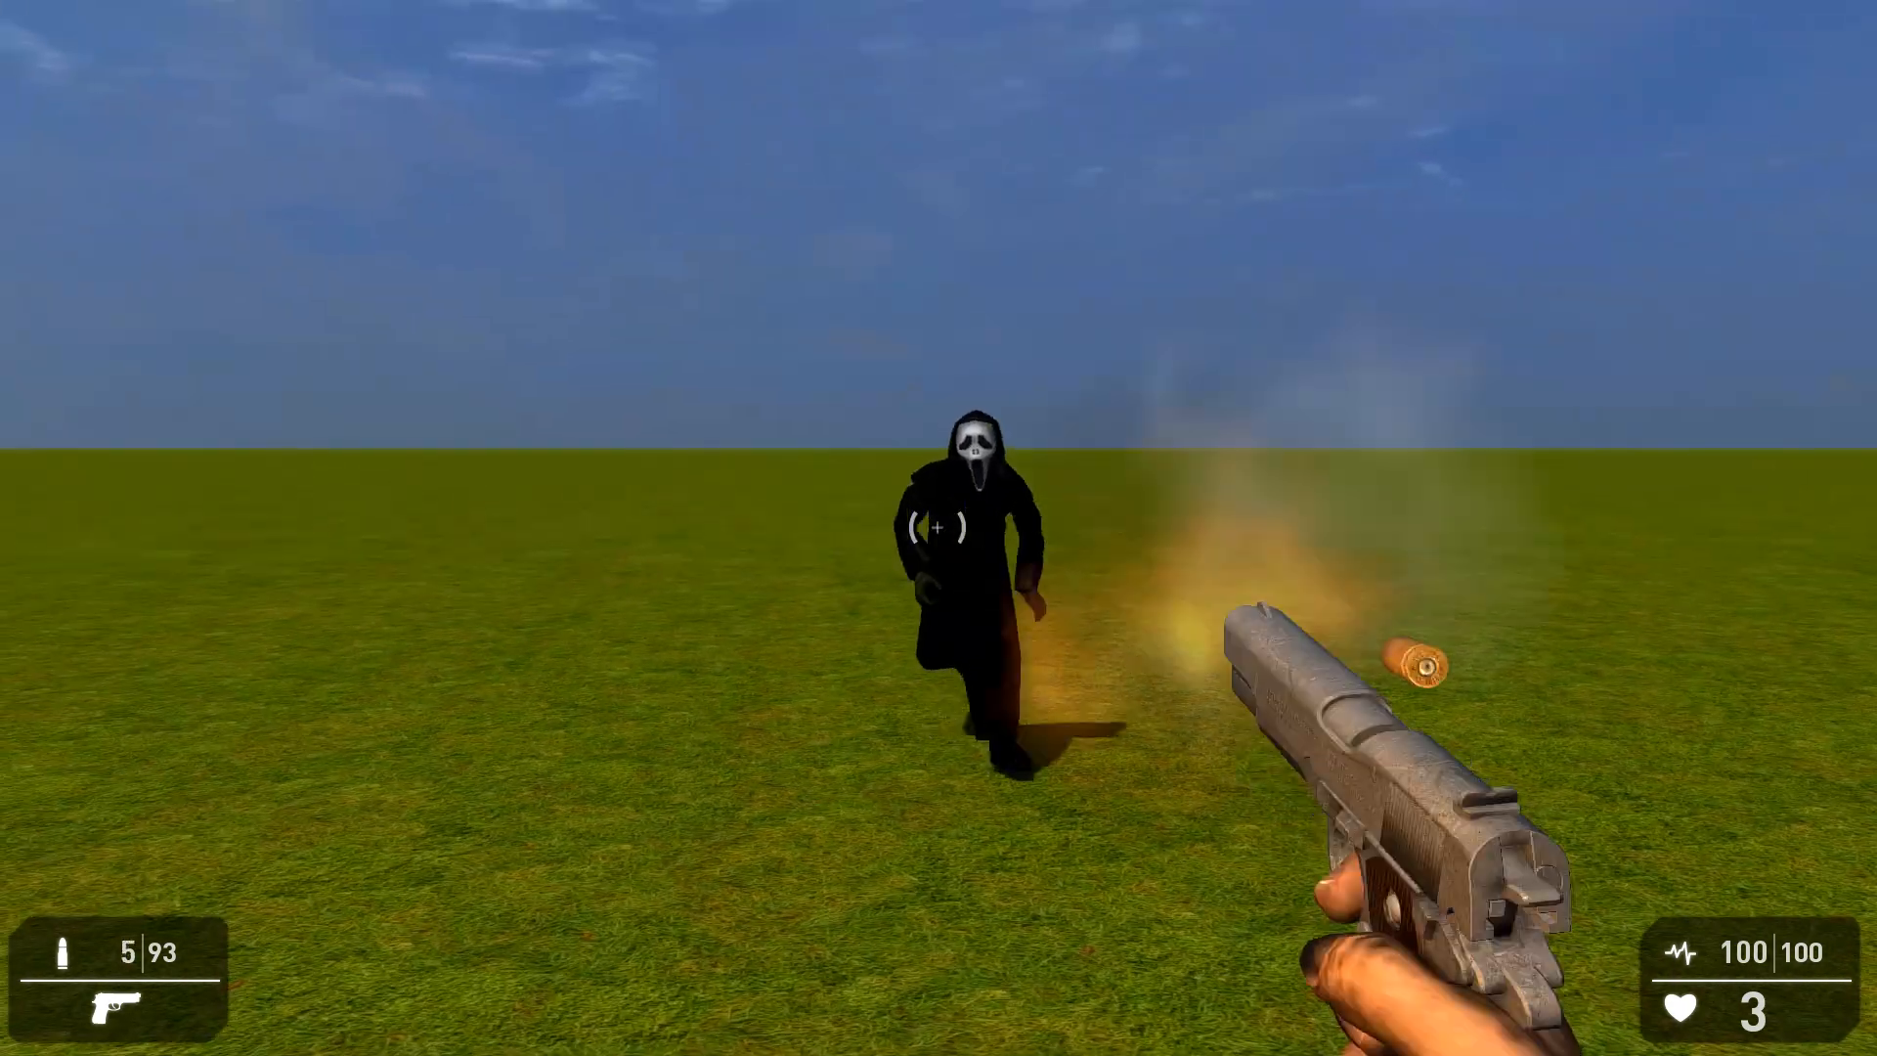
{"action": "left_click", "coordinate": [937, 527]}
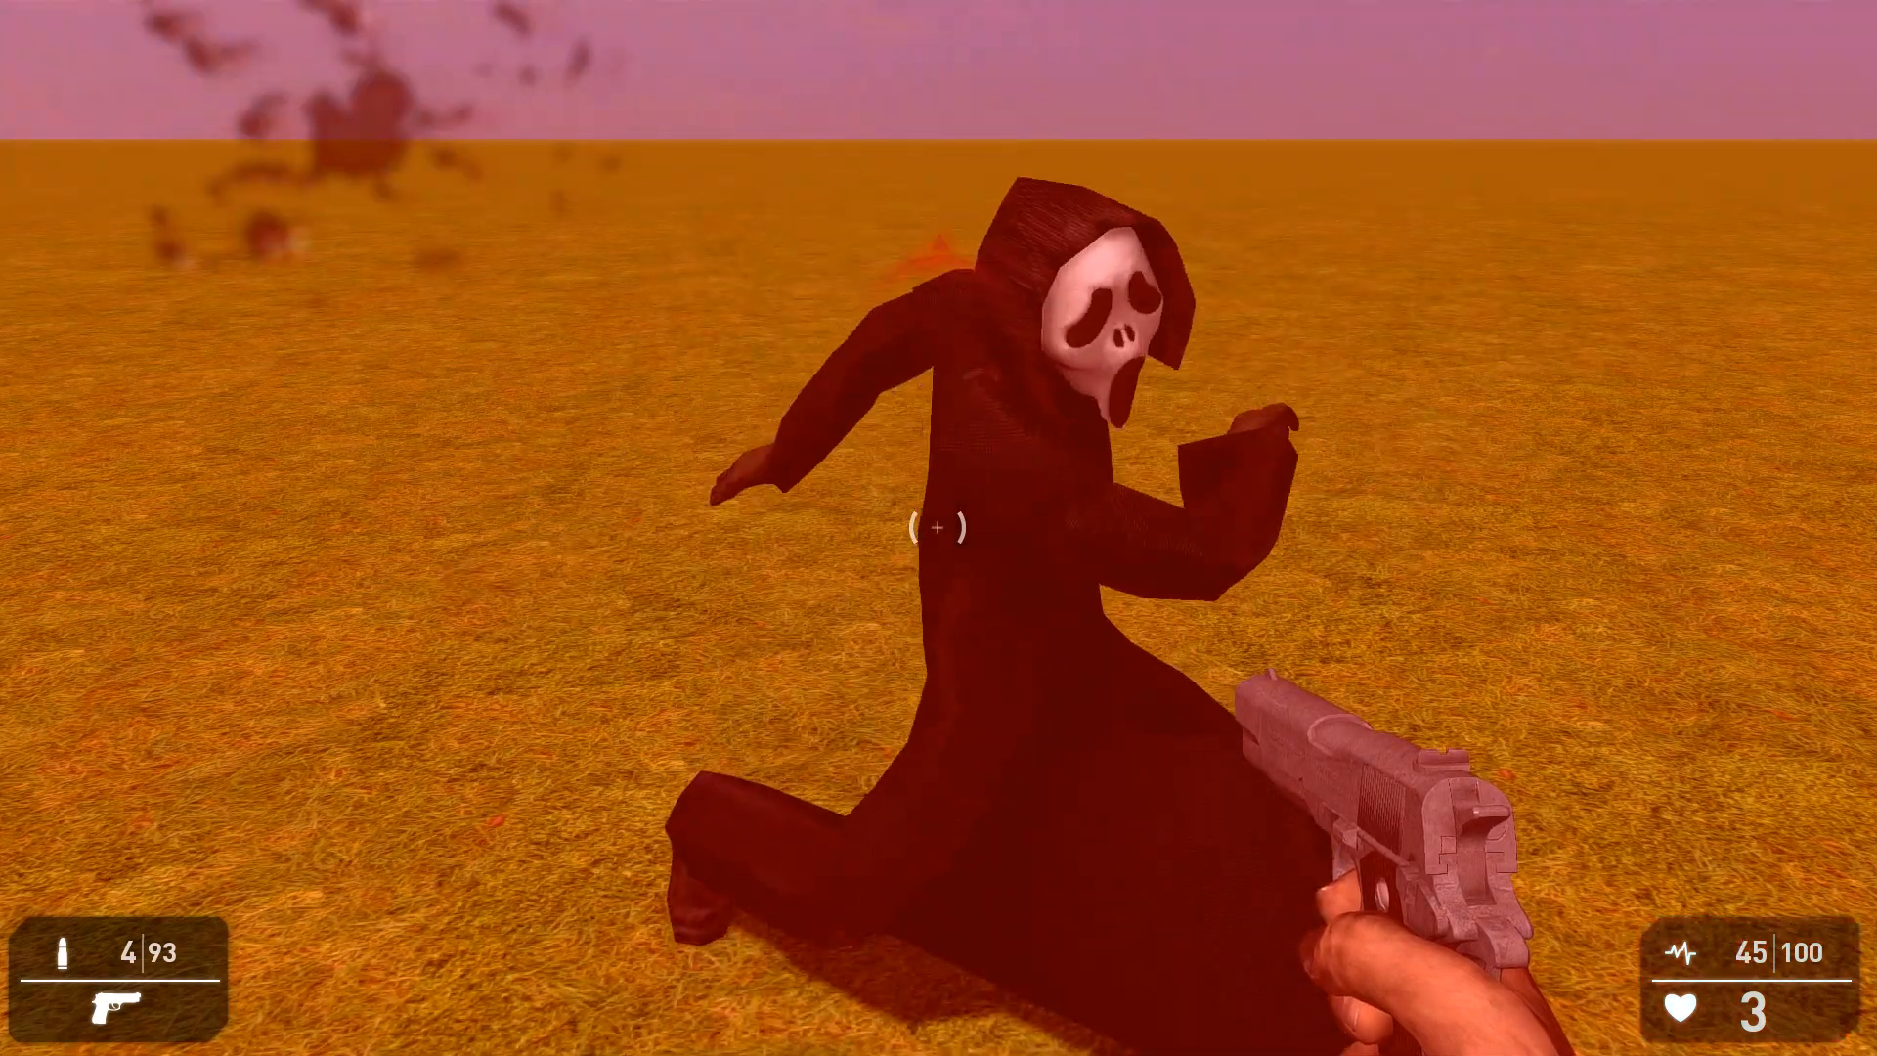
{"action": "key", "text": "s"}
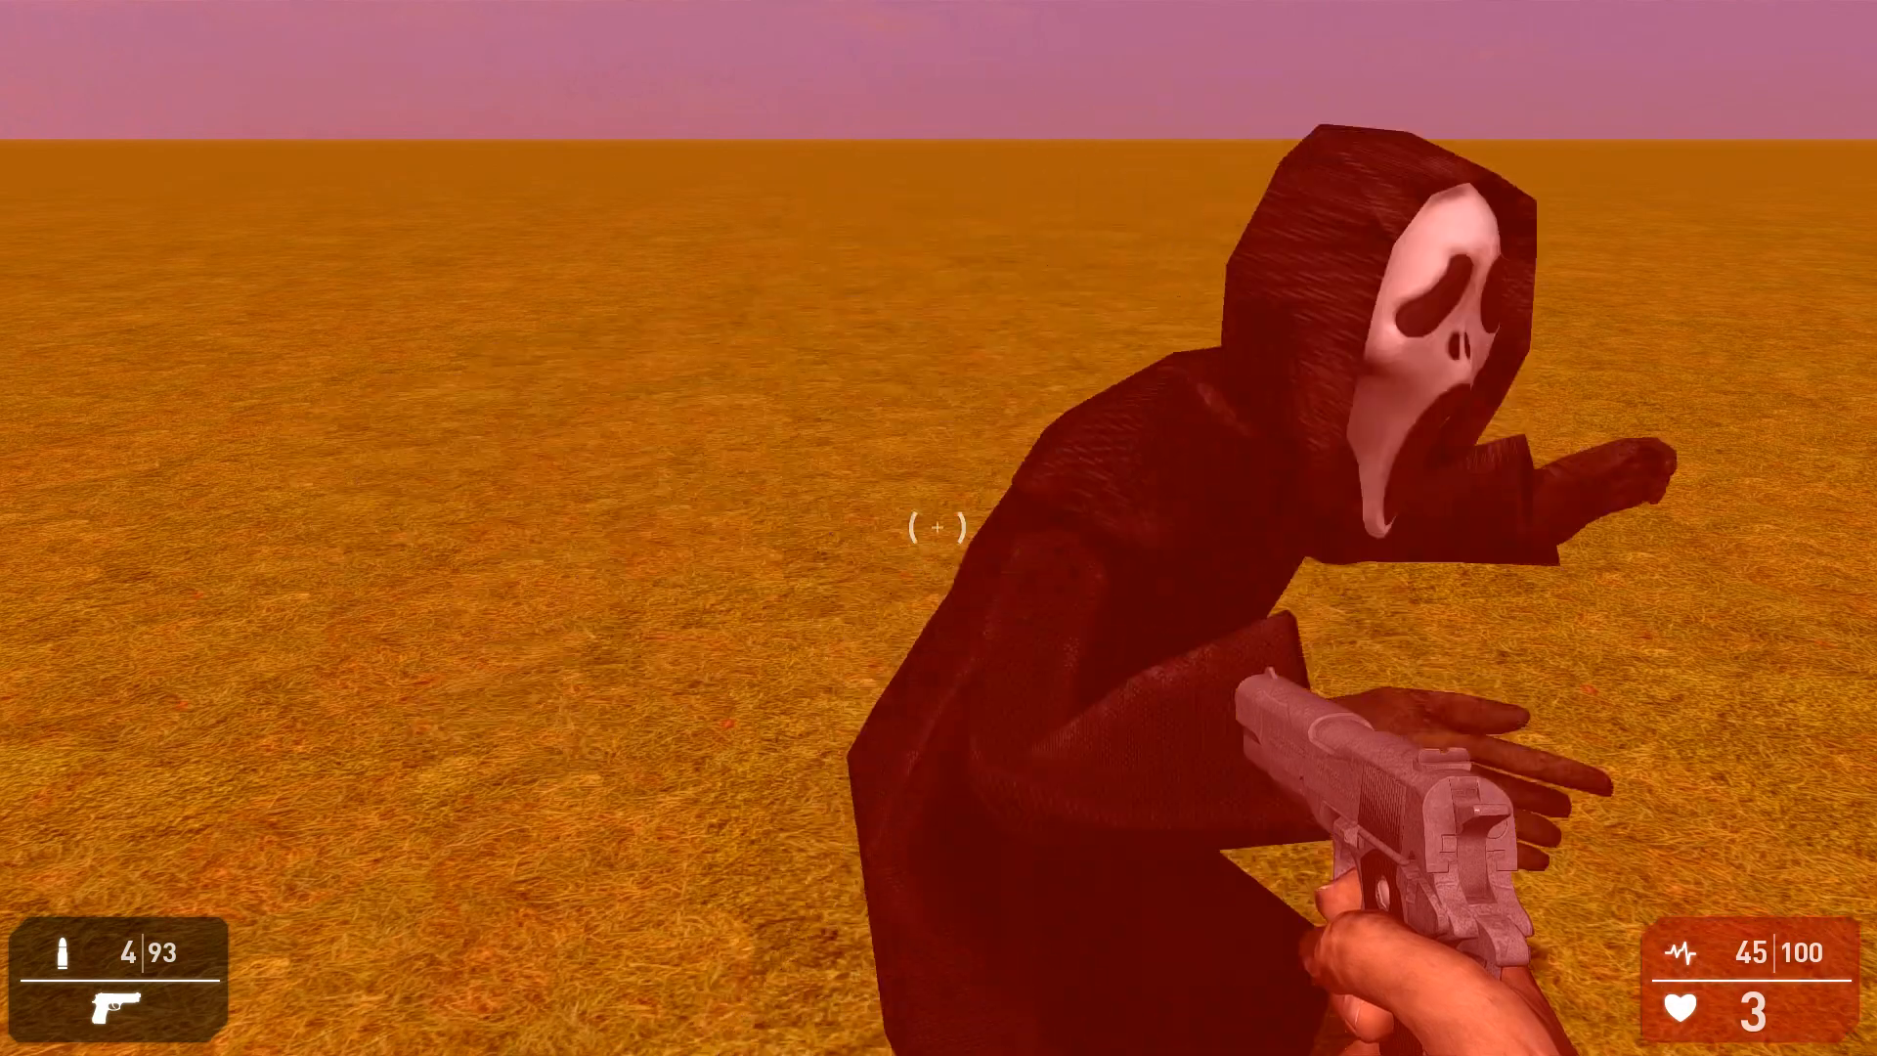
{"action": "key", "text": "s"}
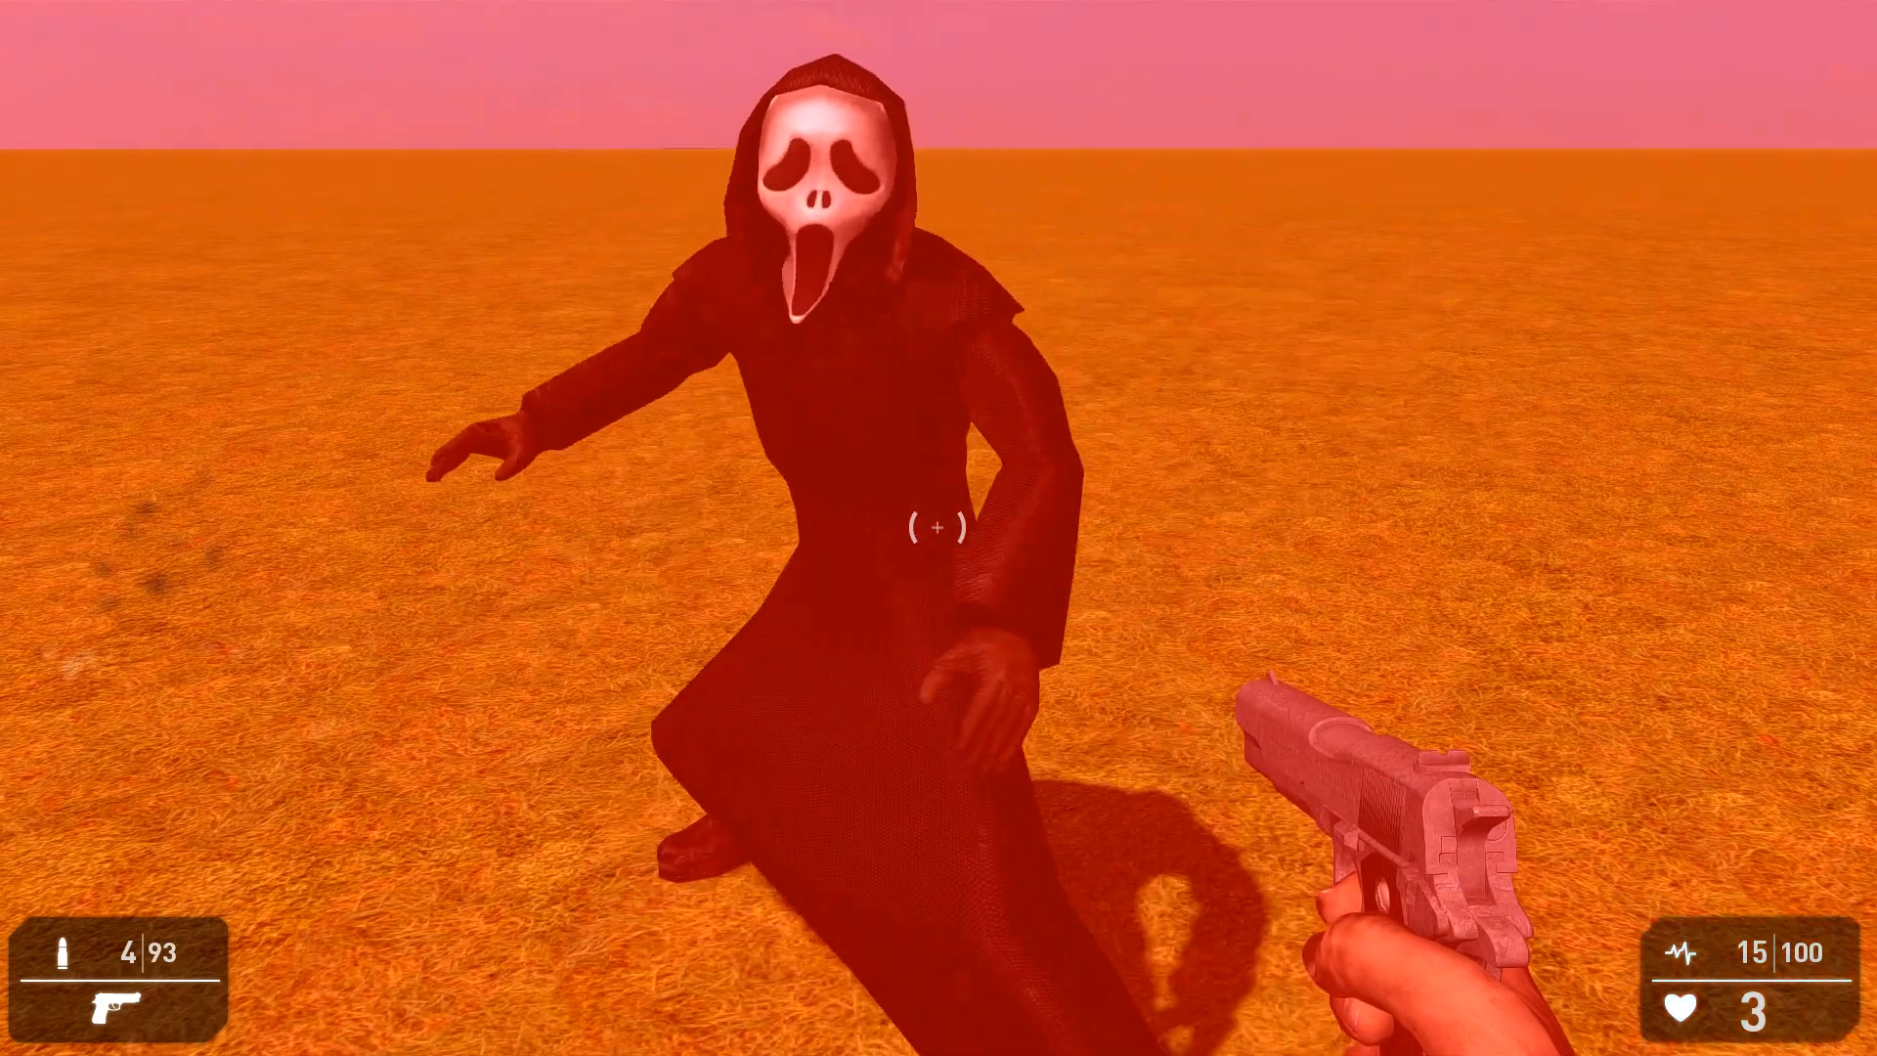
{"action": "key", "text": "s"}
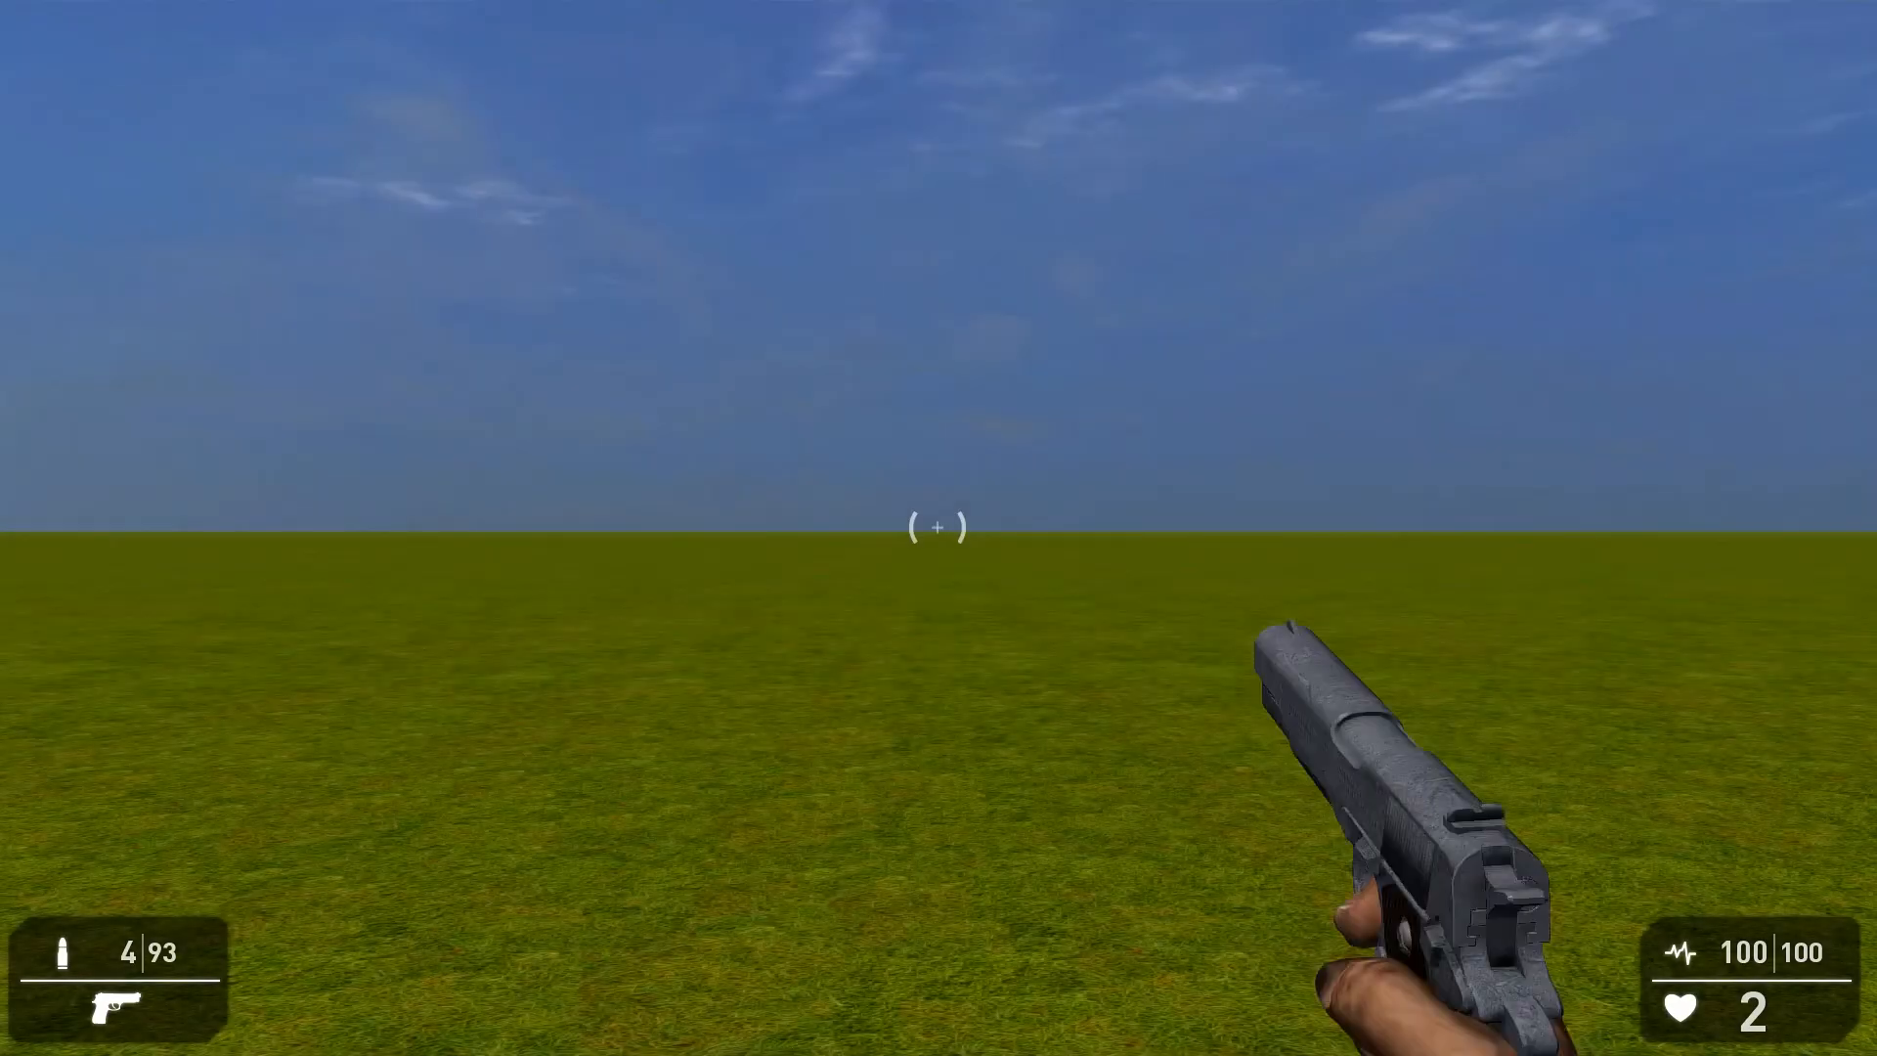
{"action": "key", "text": "Escape"}
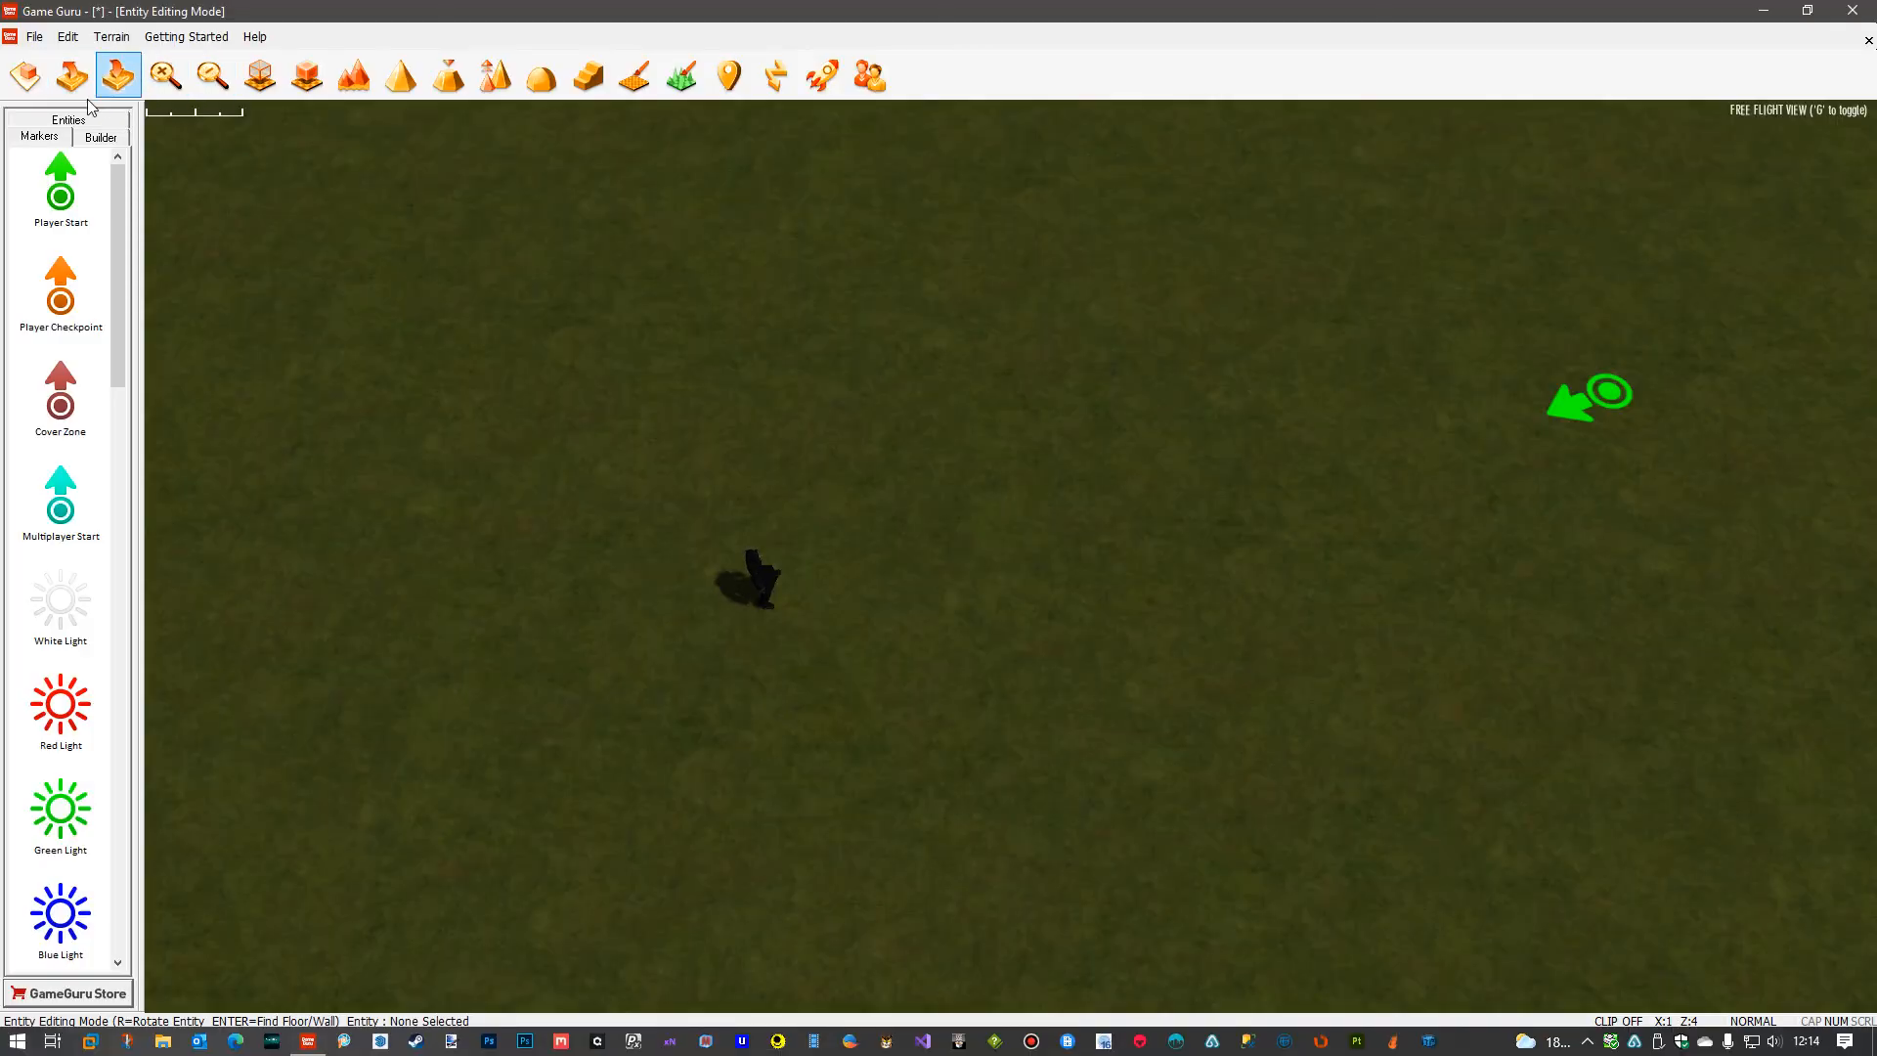
Place two more ghostface characters on the terrain, one on either side of the existing one.
{"action": "left_click", "coordinate": [54, 120]}
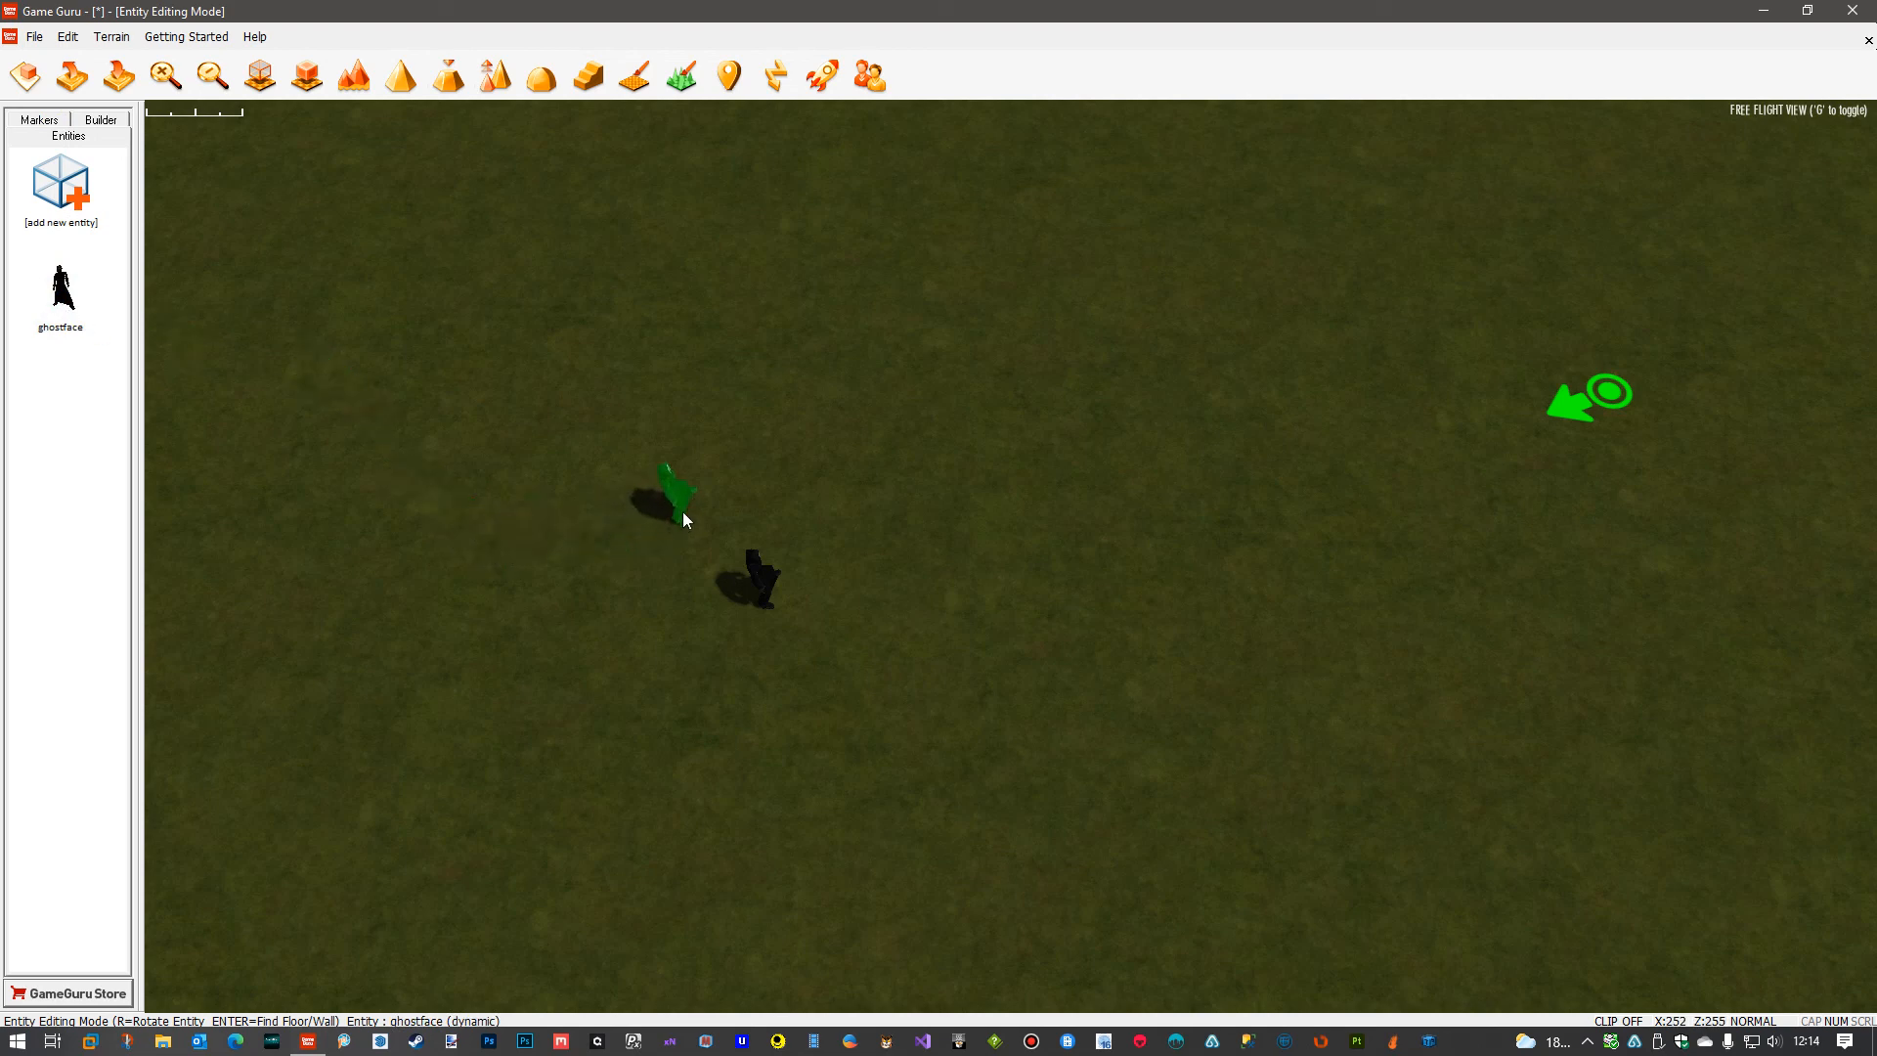
{"action": "left_click", "coordinate": [679, 529]}
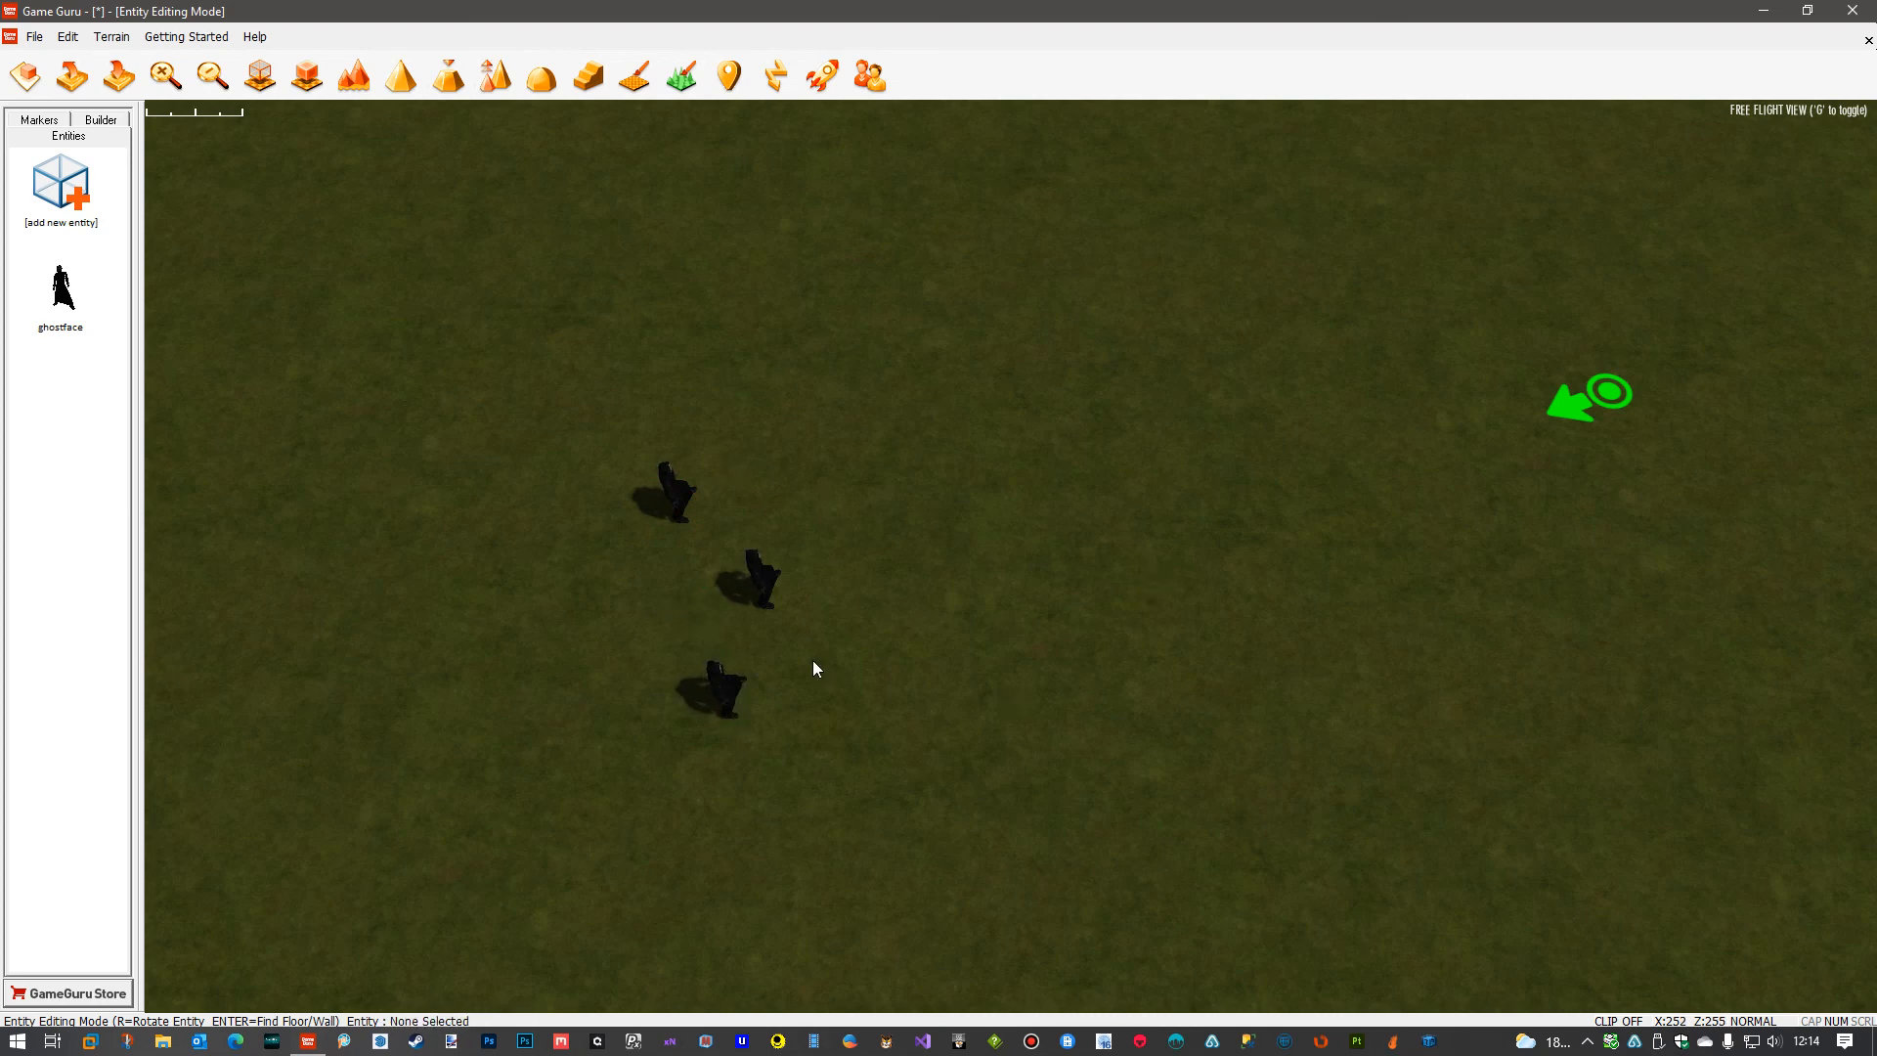
Test the level by shooting all three approaching ghostface characters until they die, and return to the editor.
{"action": "left_click", "coordinate": [825, 86]}
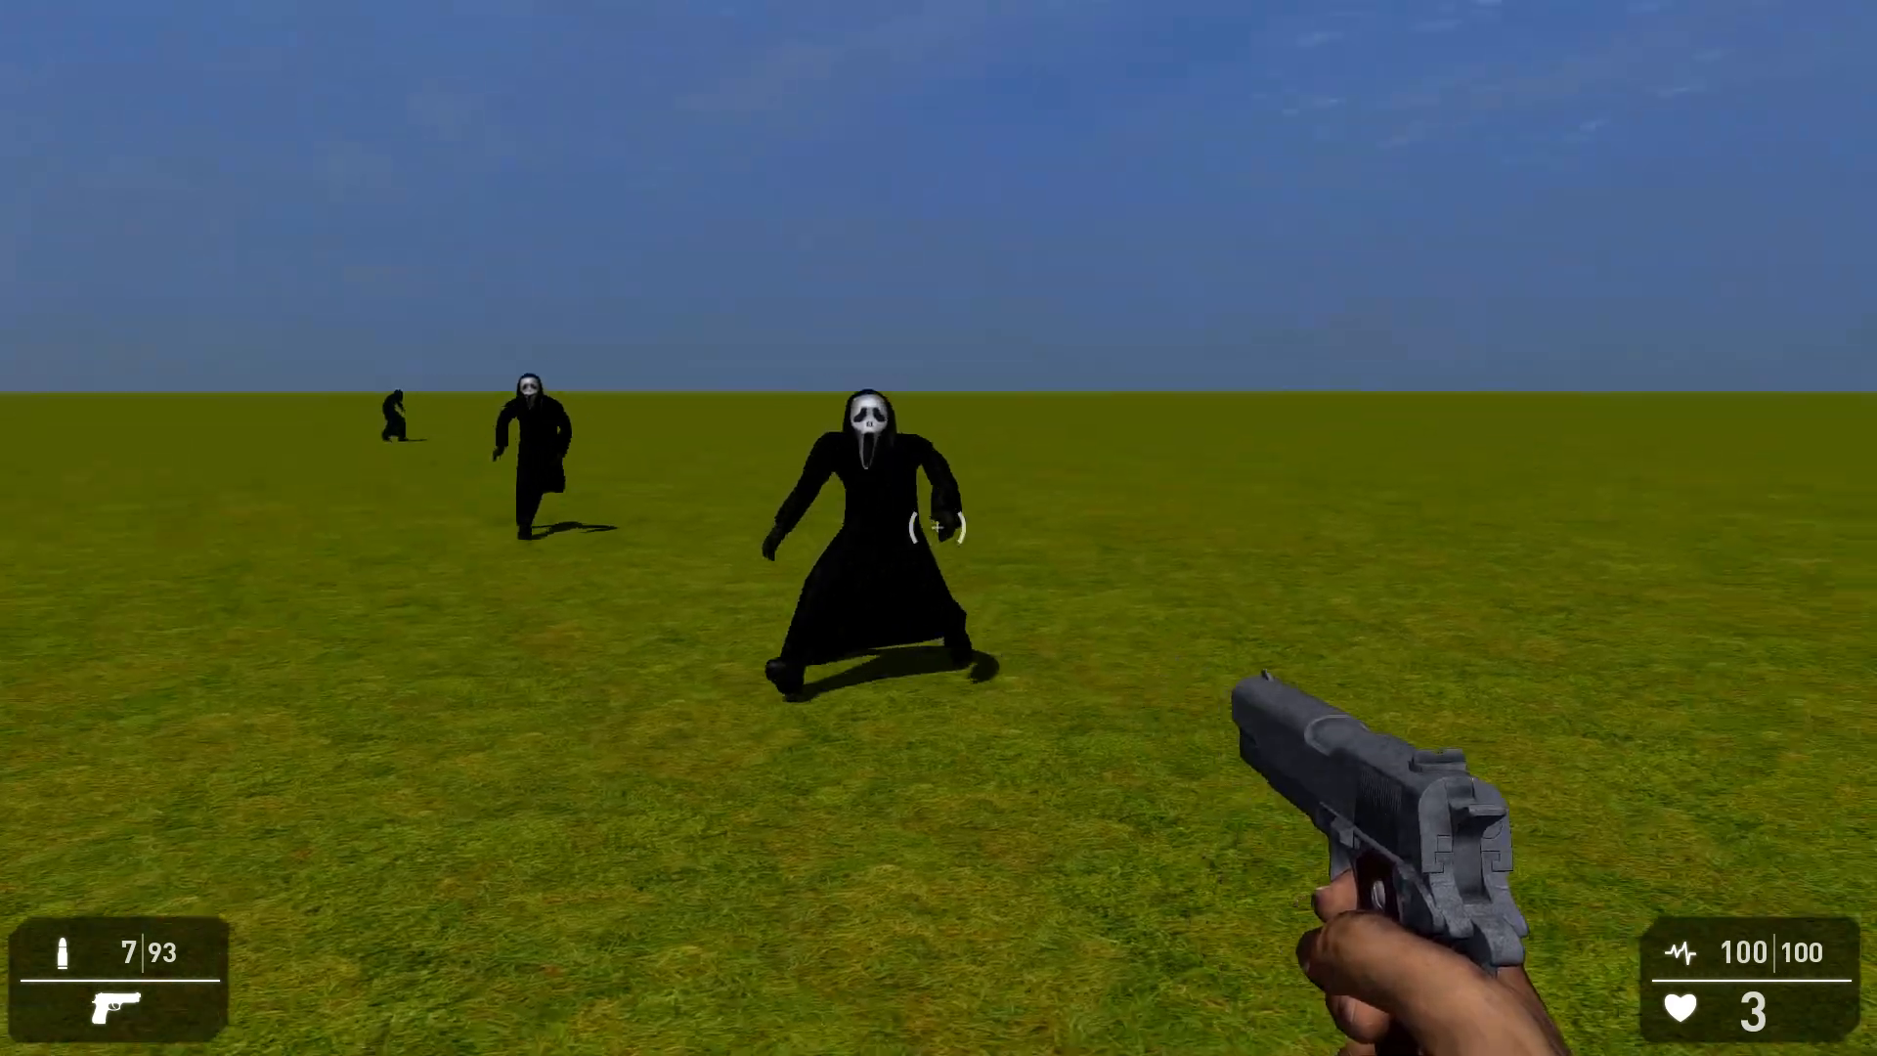
{"action": "left_click", "coordinate": [937, 527]}
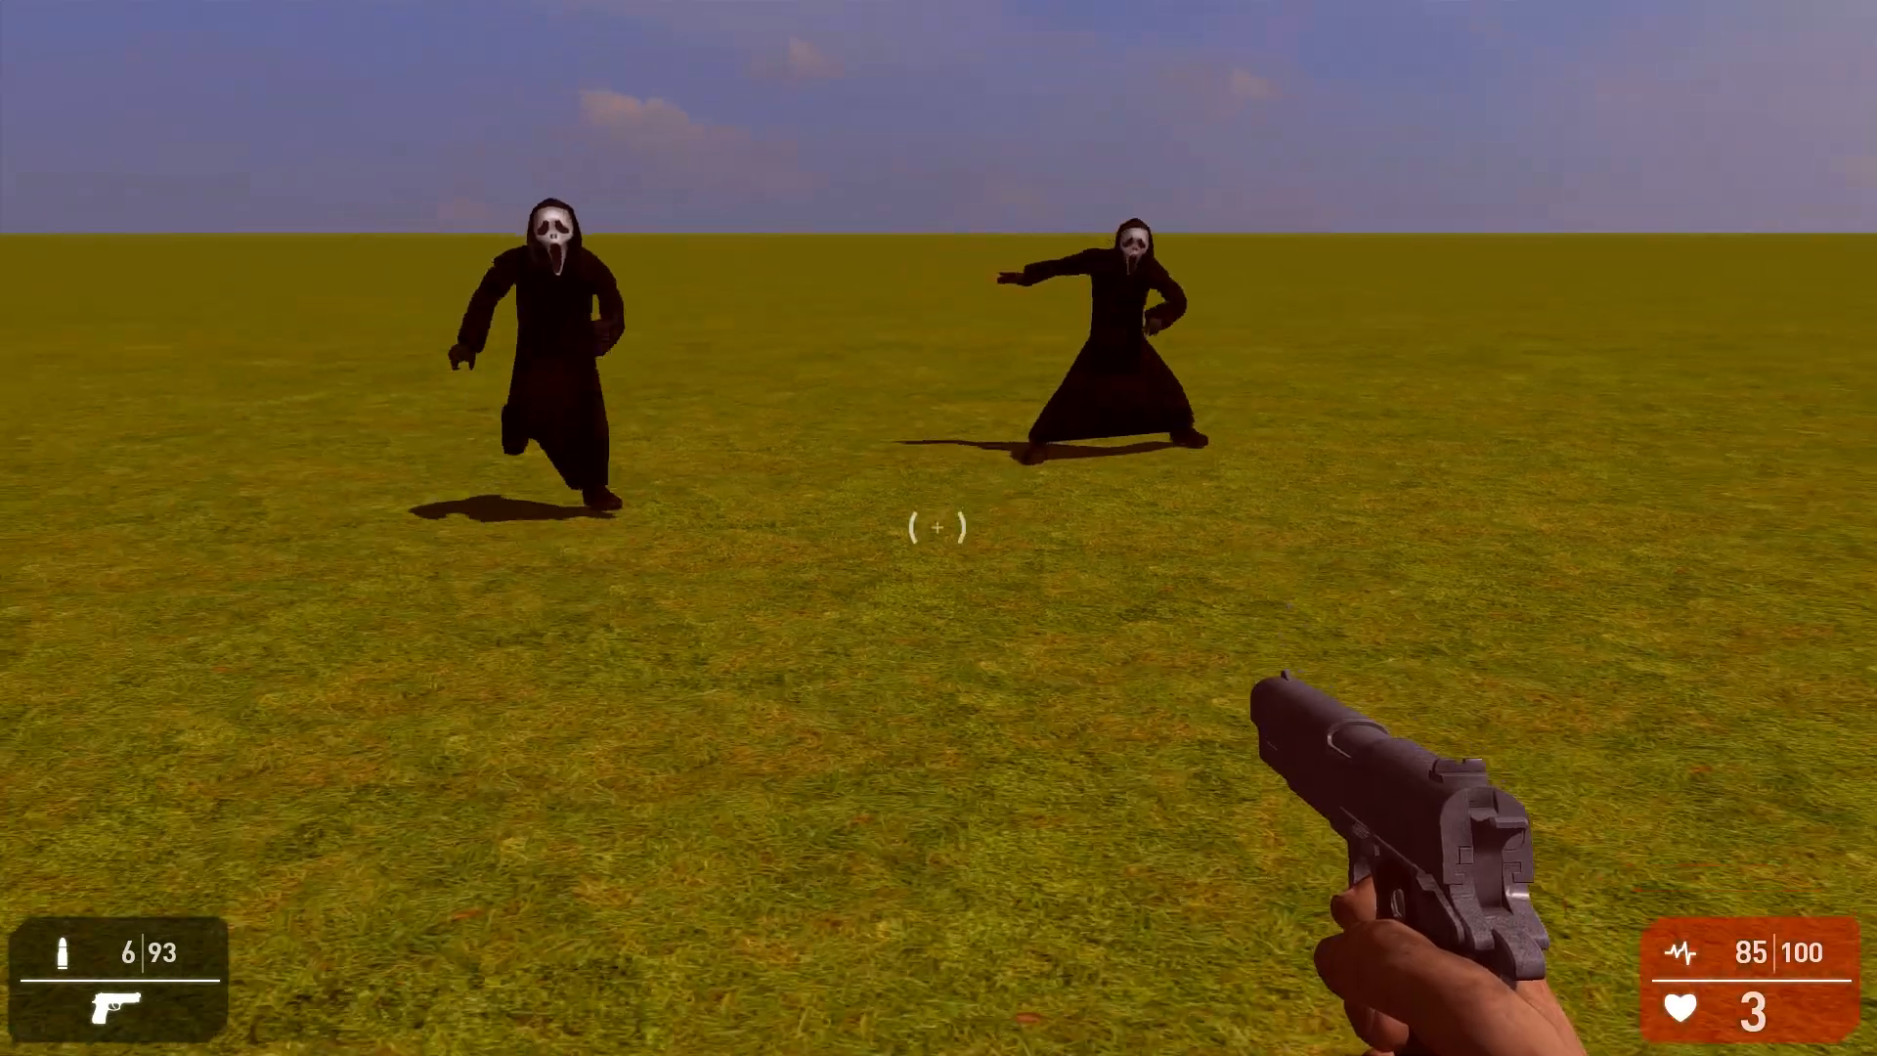
{"action": "left_click", "coordinate": [936, 527]}
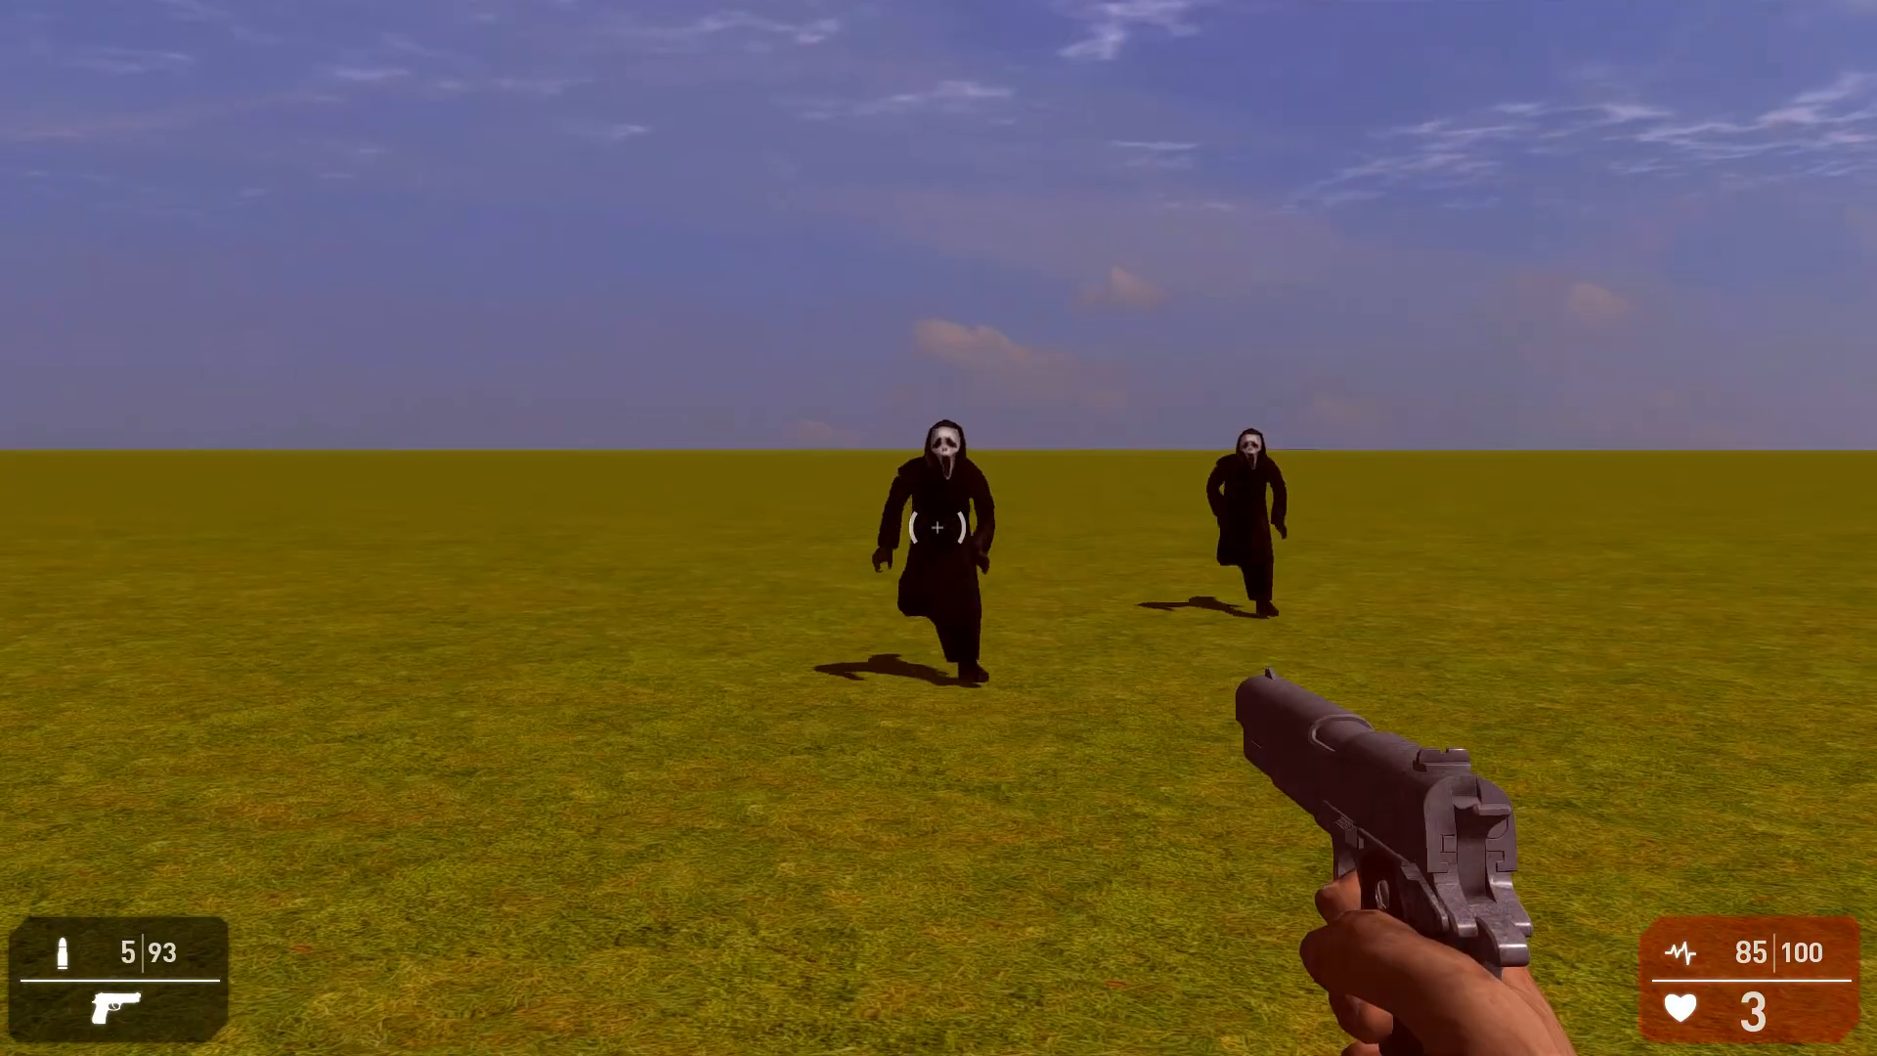
{"action": "left_click", "coordinate": [937, 527]}
{"action": "left_click", "coordinate": [937, 527]}
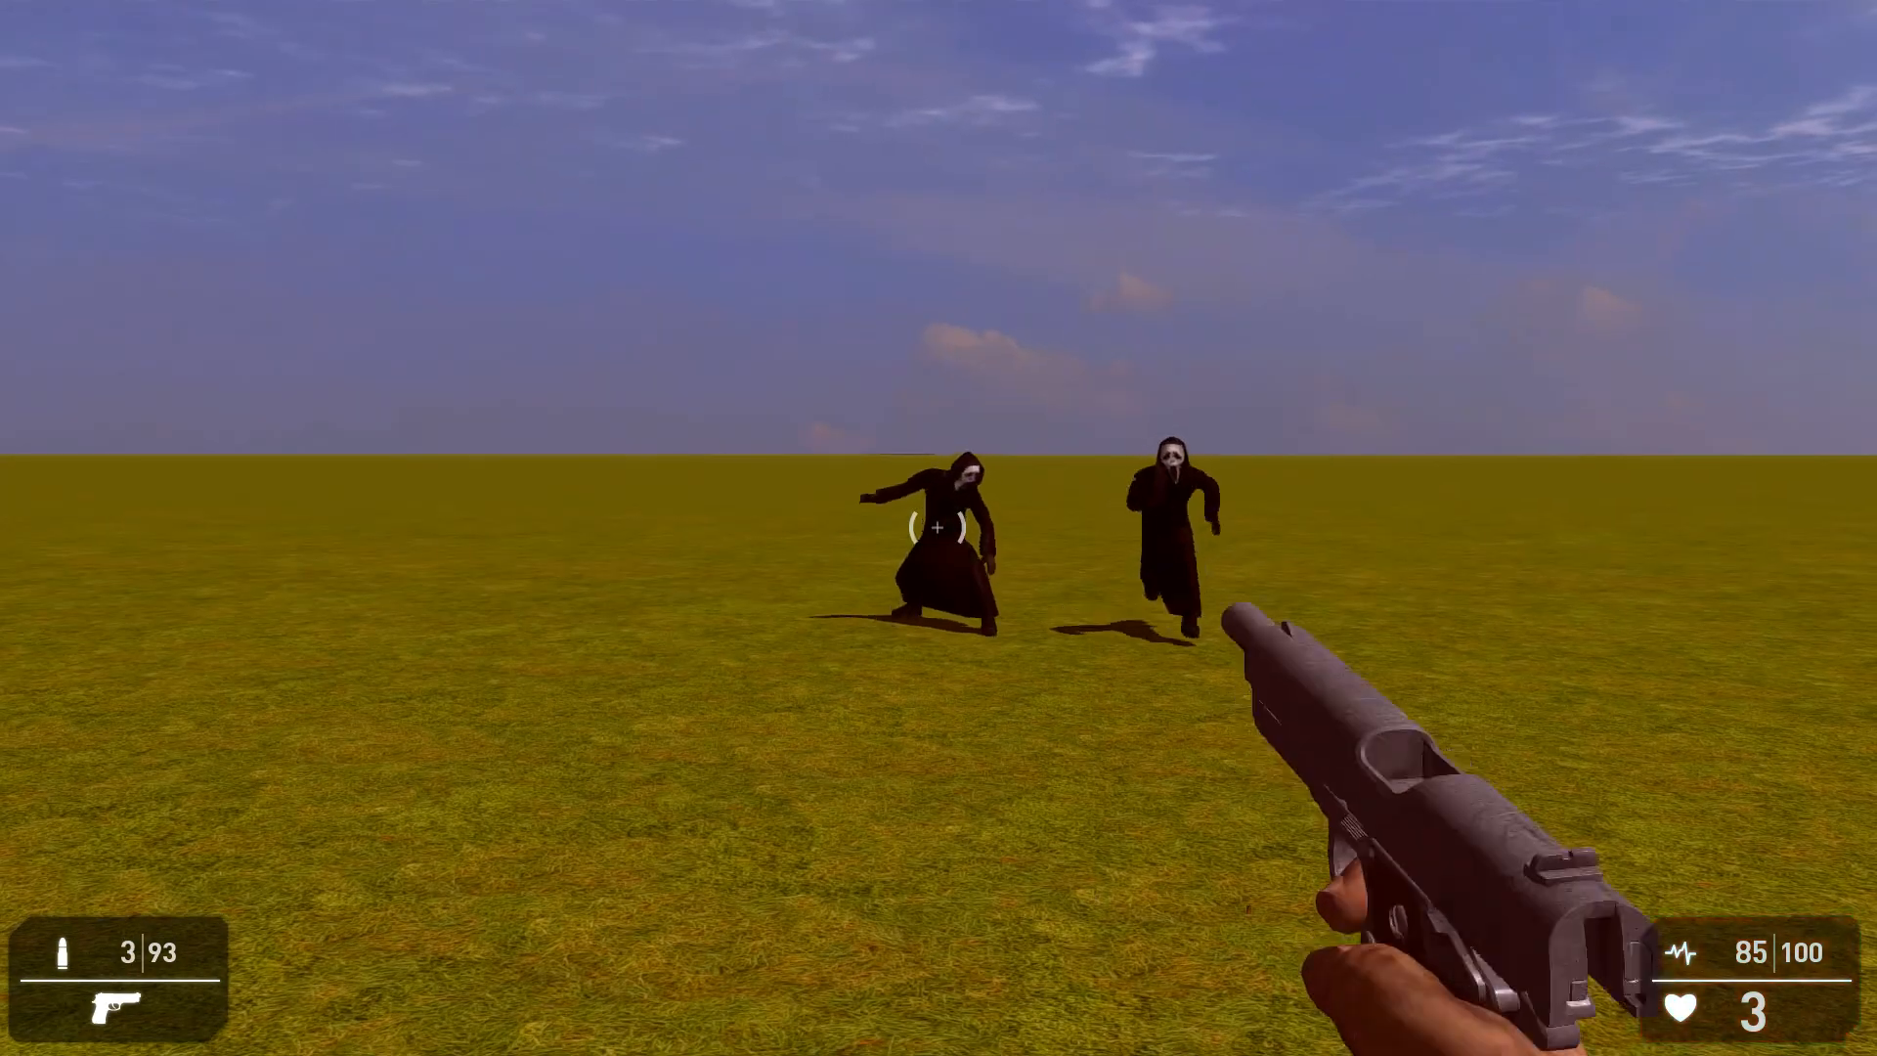
{"action": "left_click", "coordinate": [937, 527]}
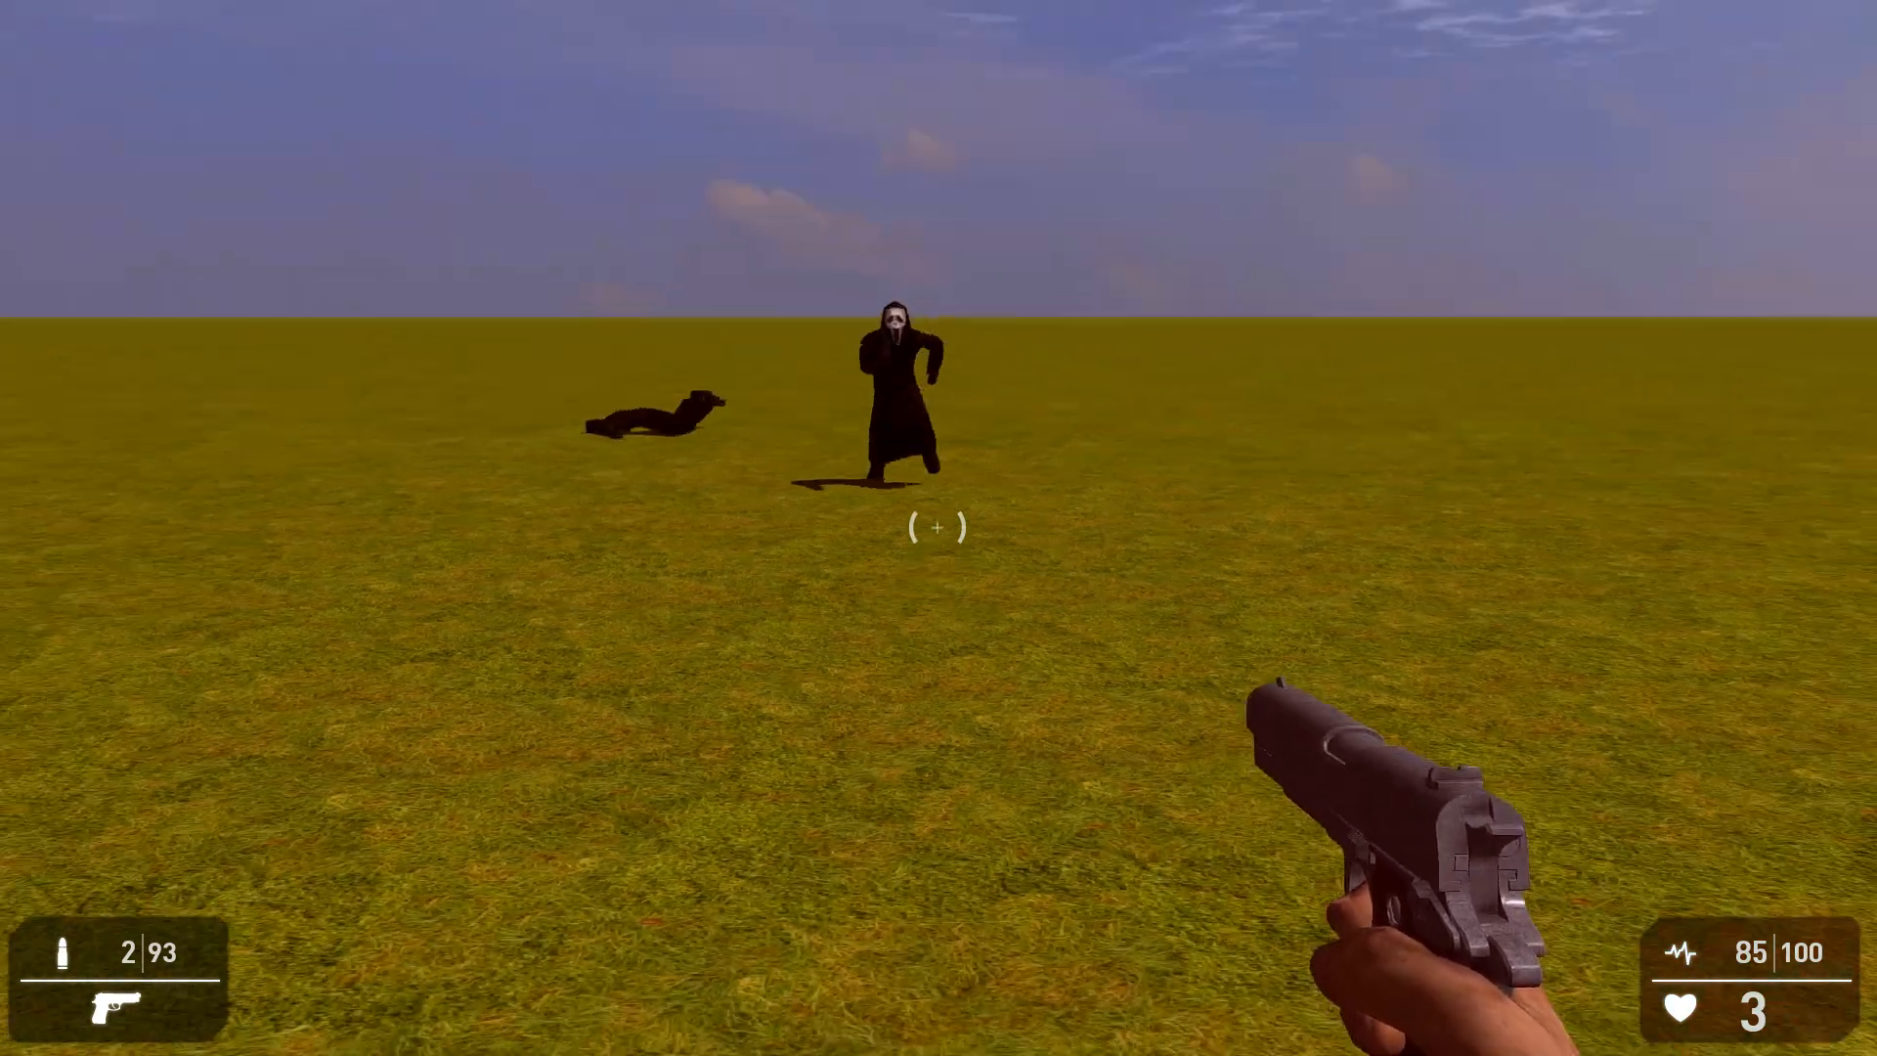
{"action": "left_click", "coordinate": [936, 527]}
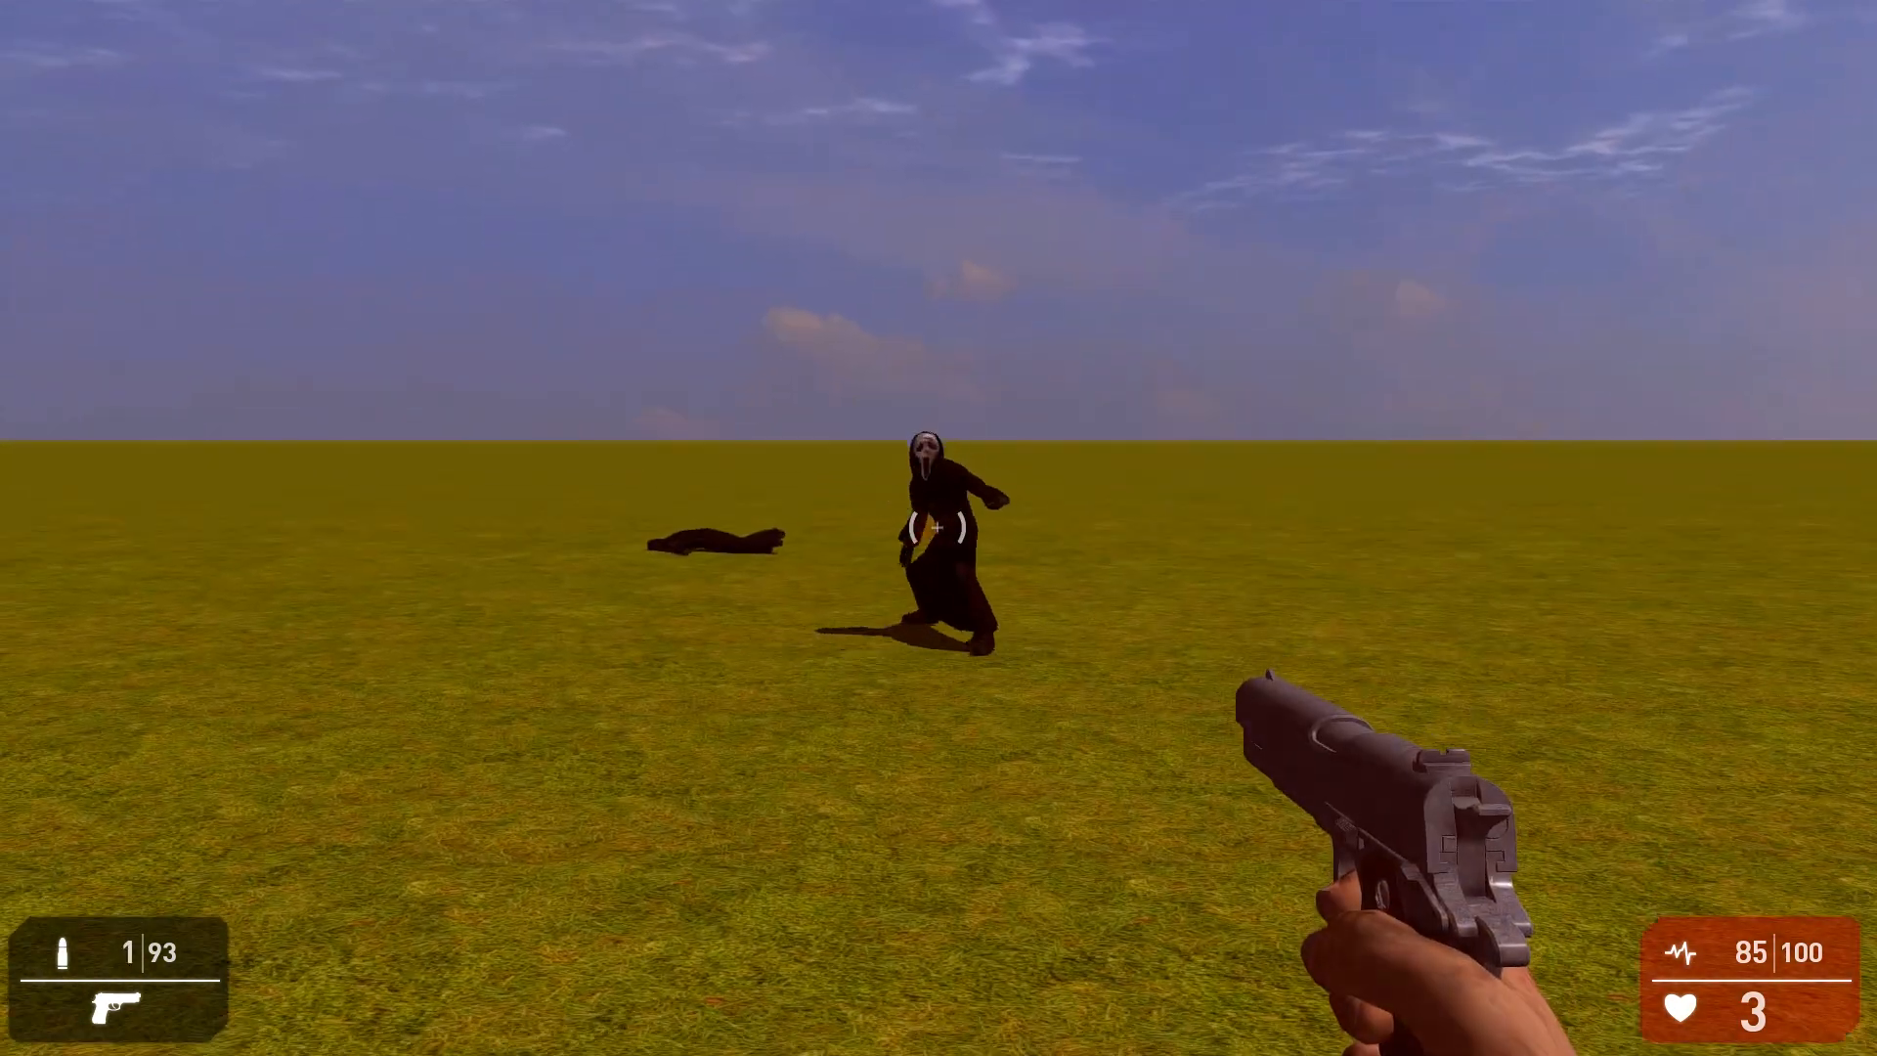
{"action": "left_click", "coordinate": [937, 527]}
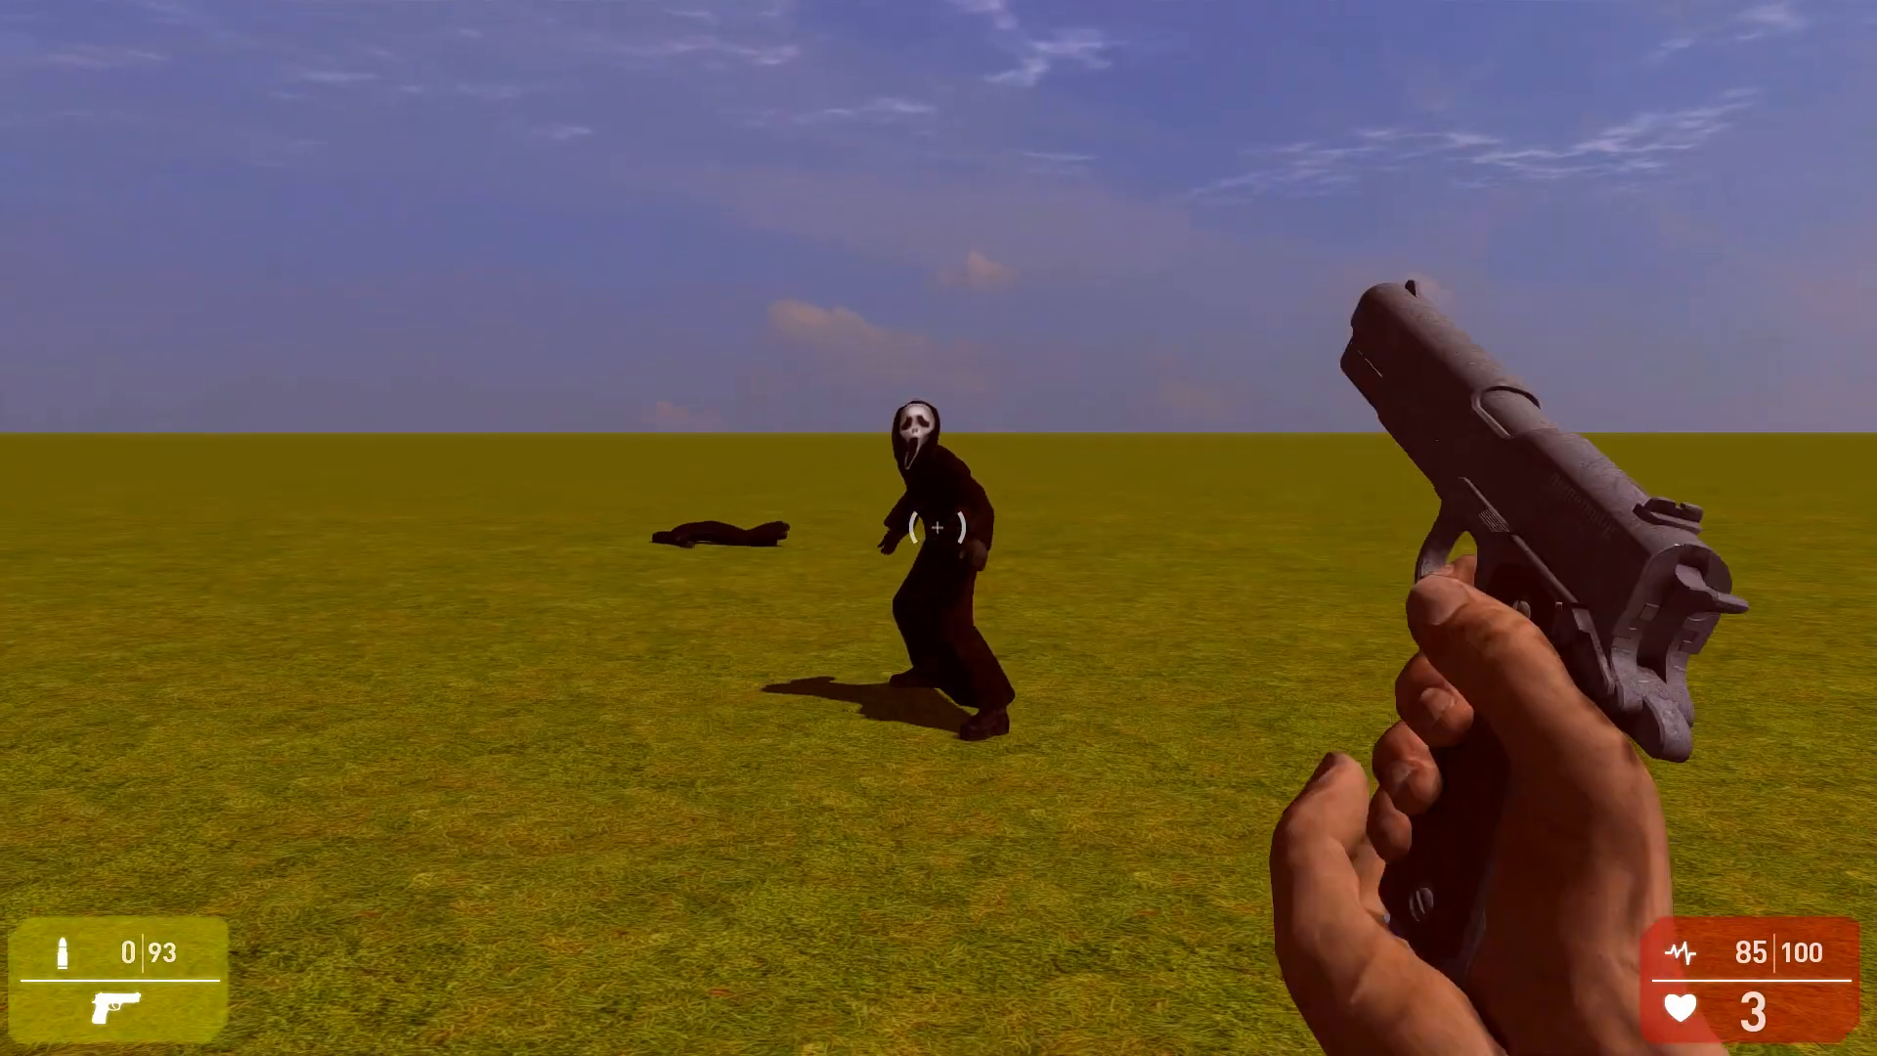
{"action": "left_click", "coordinate": [937, 527]}
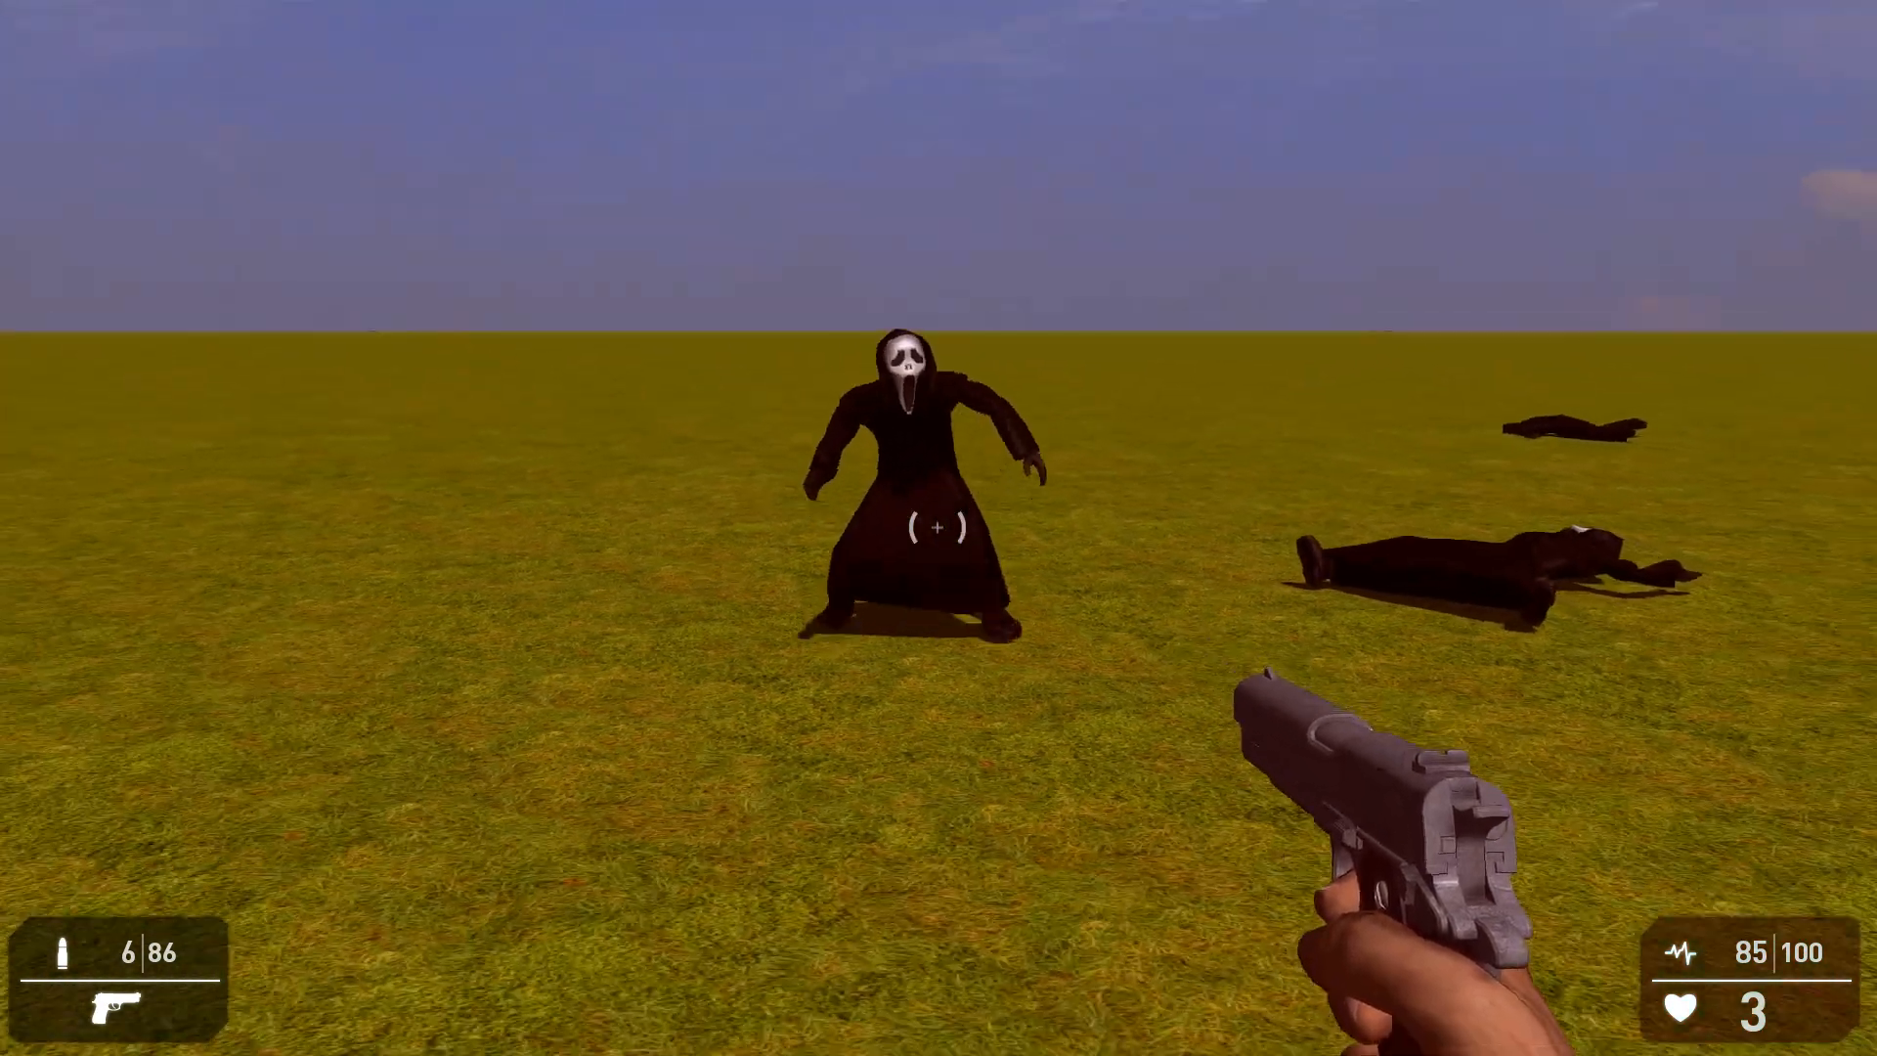
{"action": "left_click", "coordinate": [937, 527]}
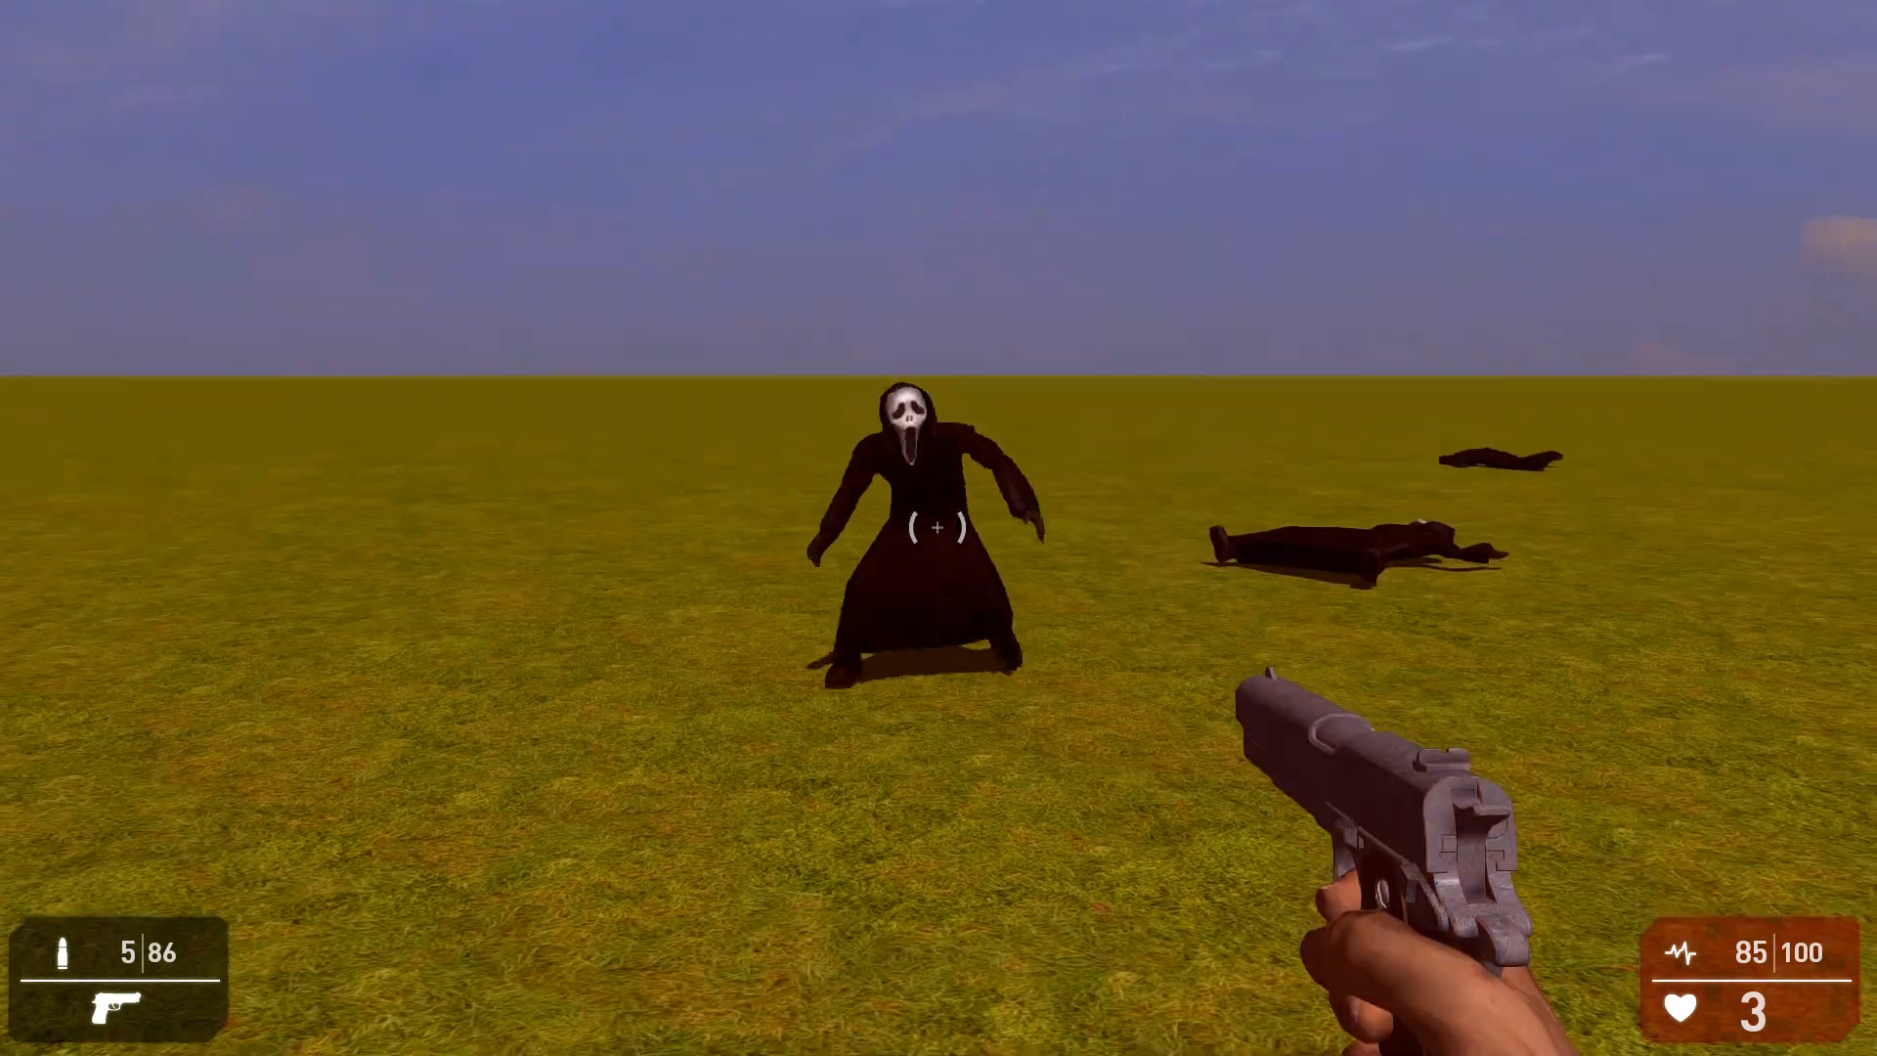
{"action": "left_click", "coordinate": [937, 527]}
{"action": "left_click", "coordinate": [937, 527]}
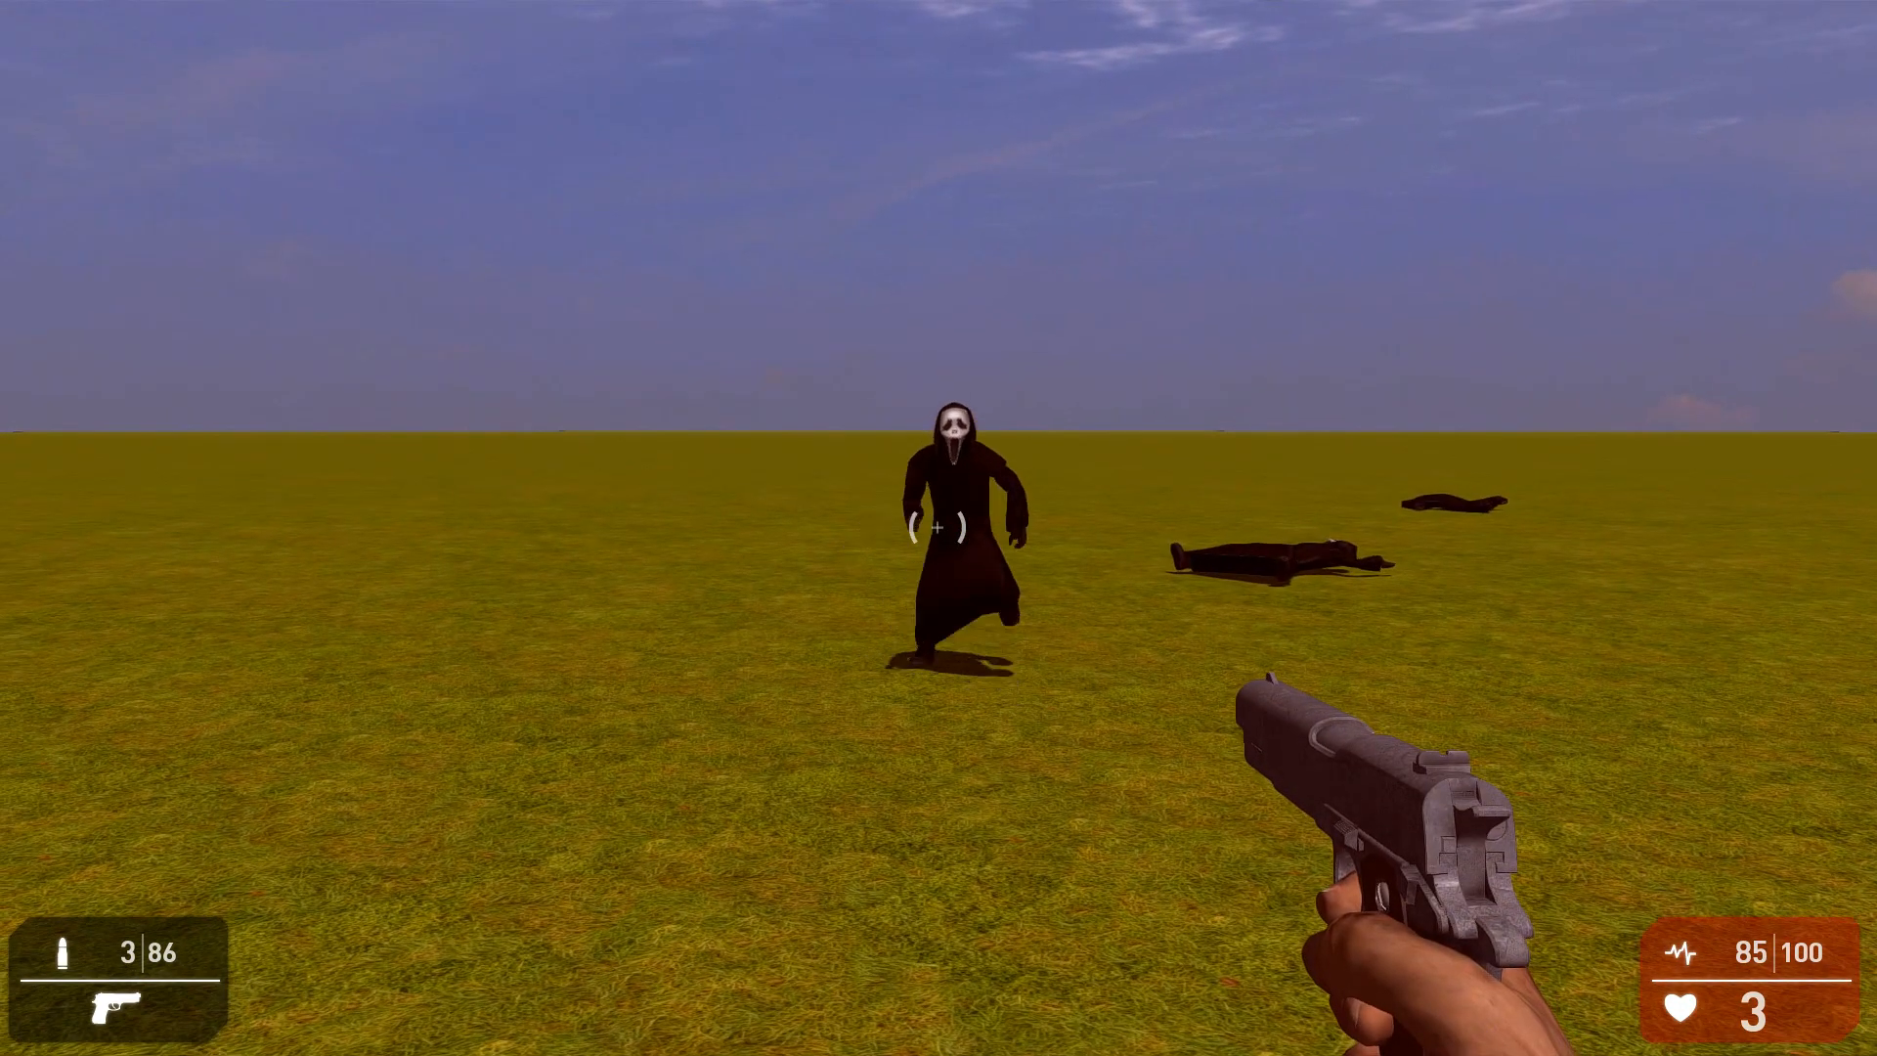
{"action": "left_click", "coordinate": [937, 527]}
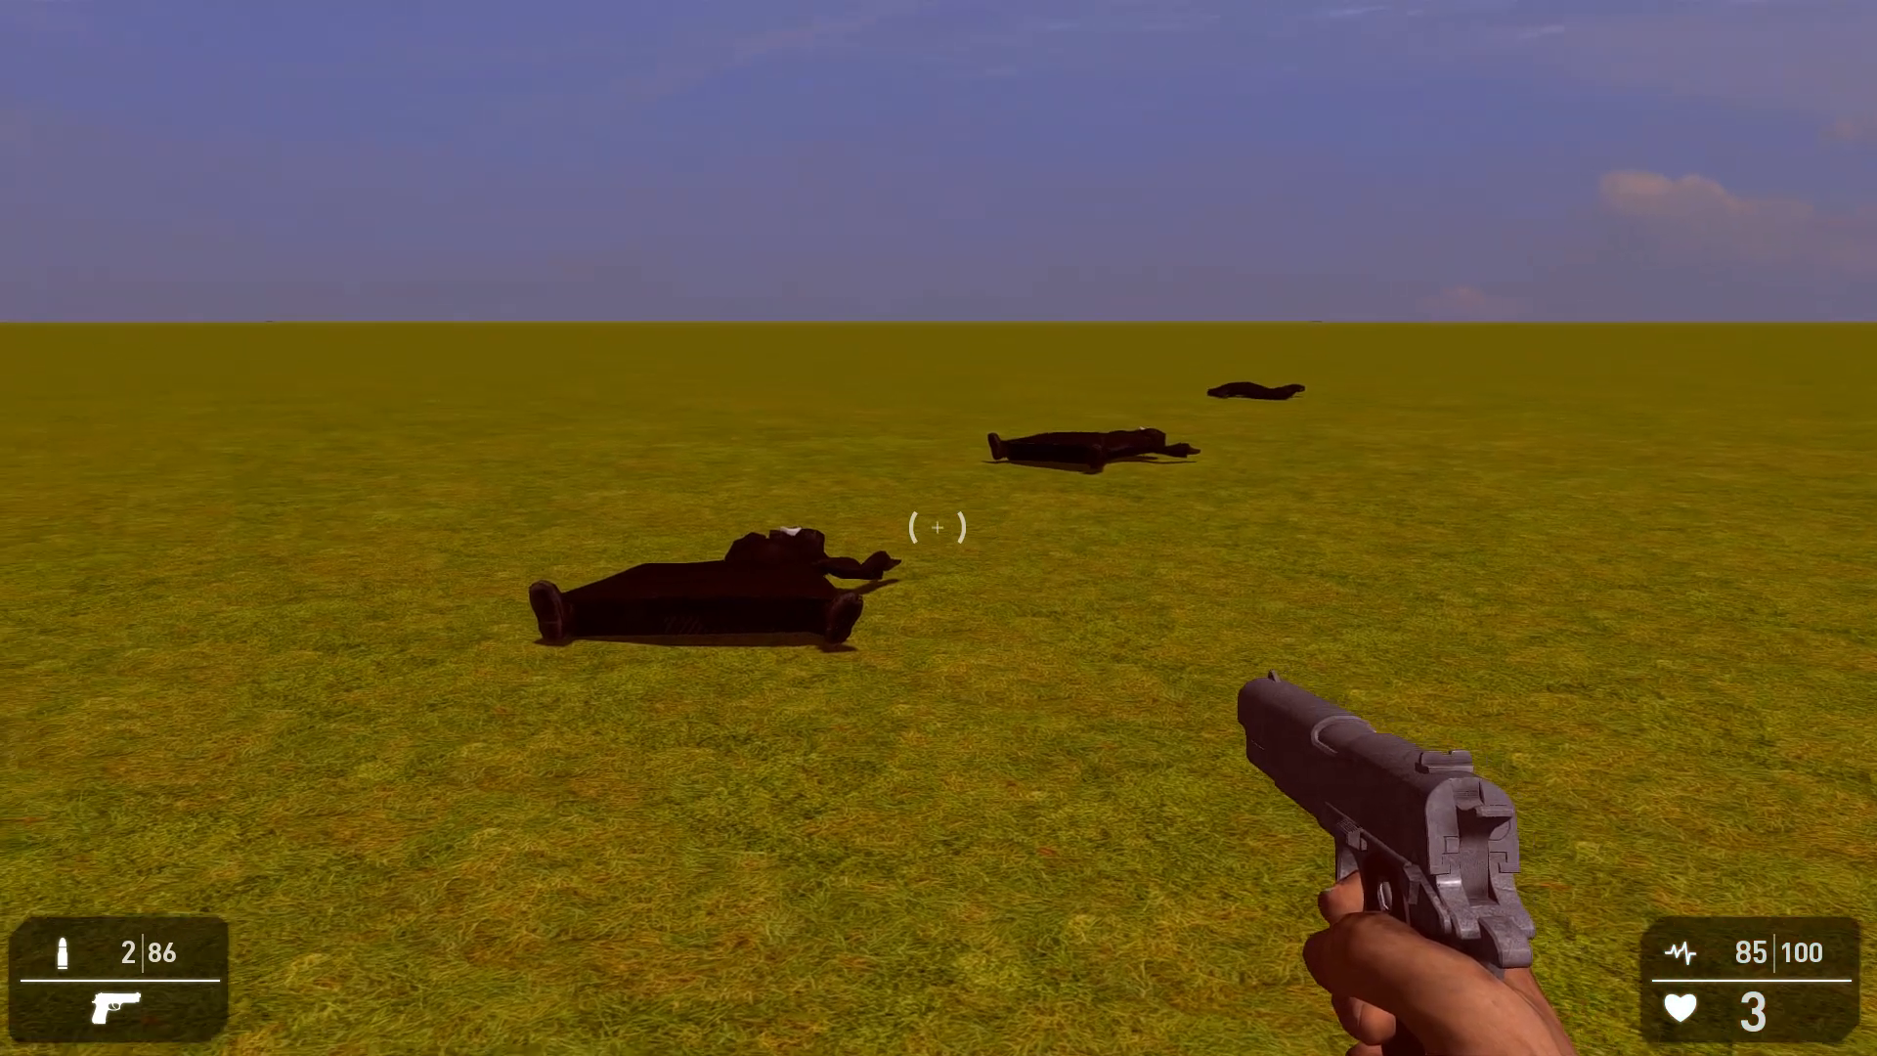
{"action": "key", "text": "Escape"}
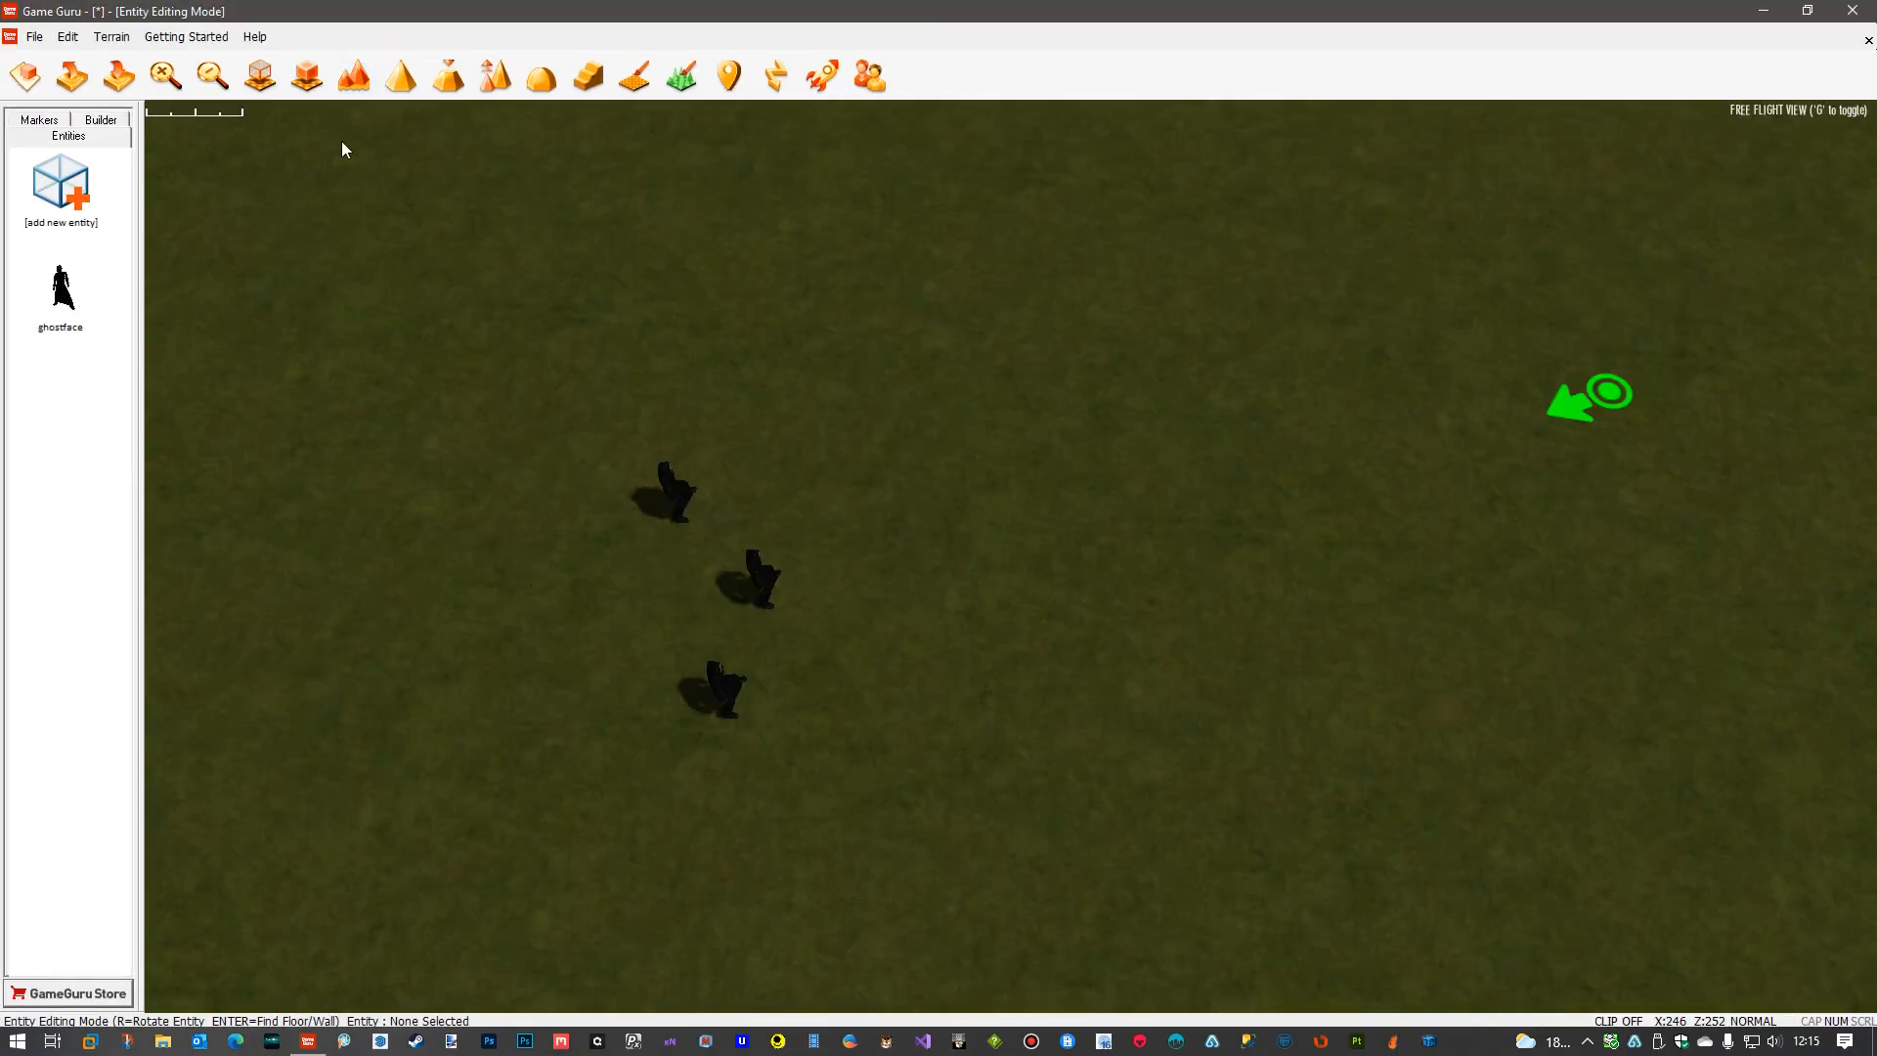
Close the level editor without saving the level.
{"action": "left_click", "coordinate": [1853, 12]}
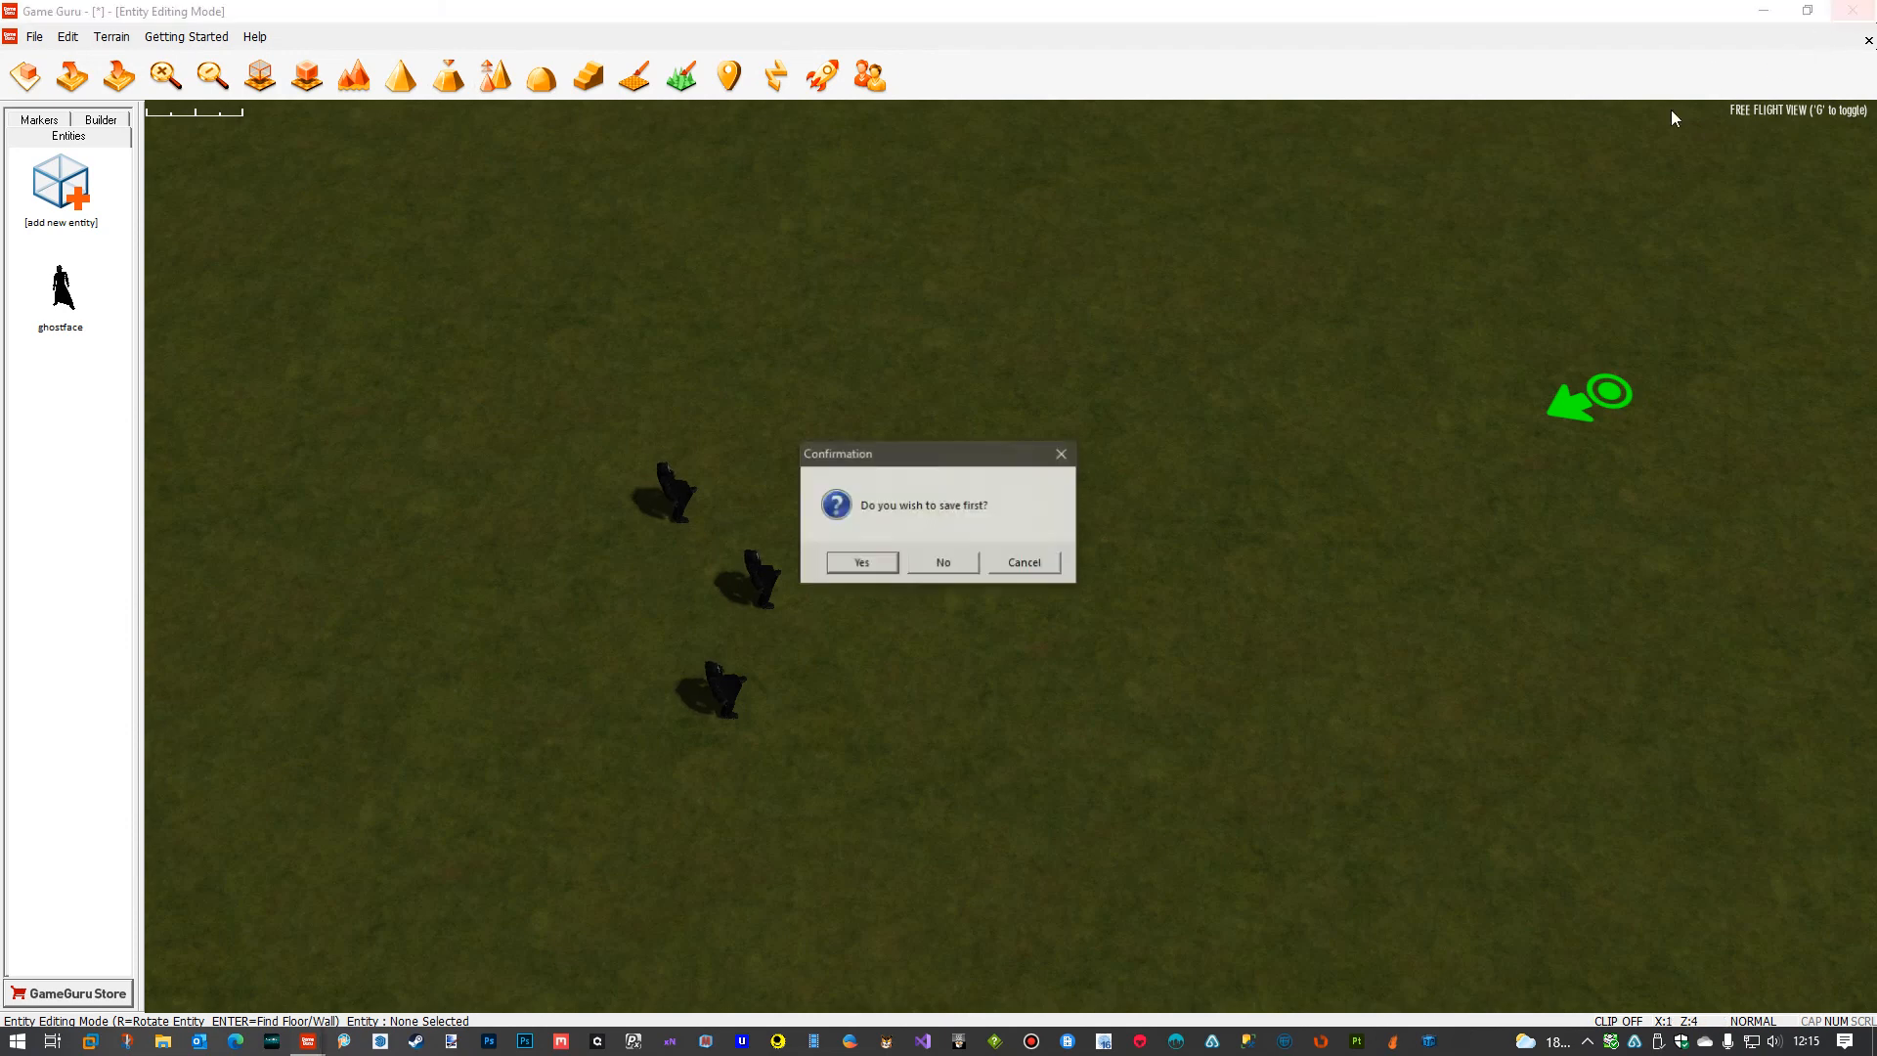
{"action": "left_click", "coordinate": [944, 565]}
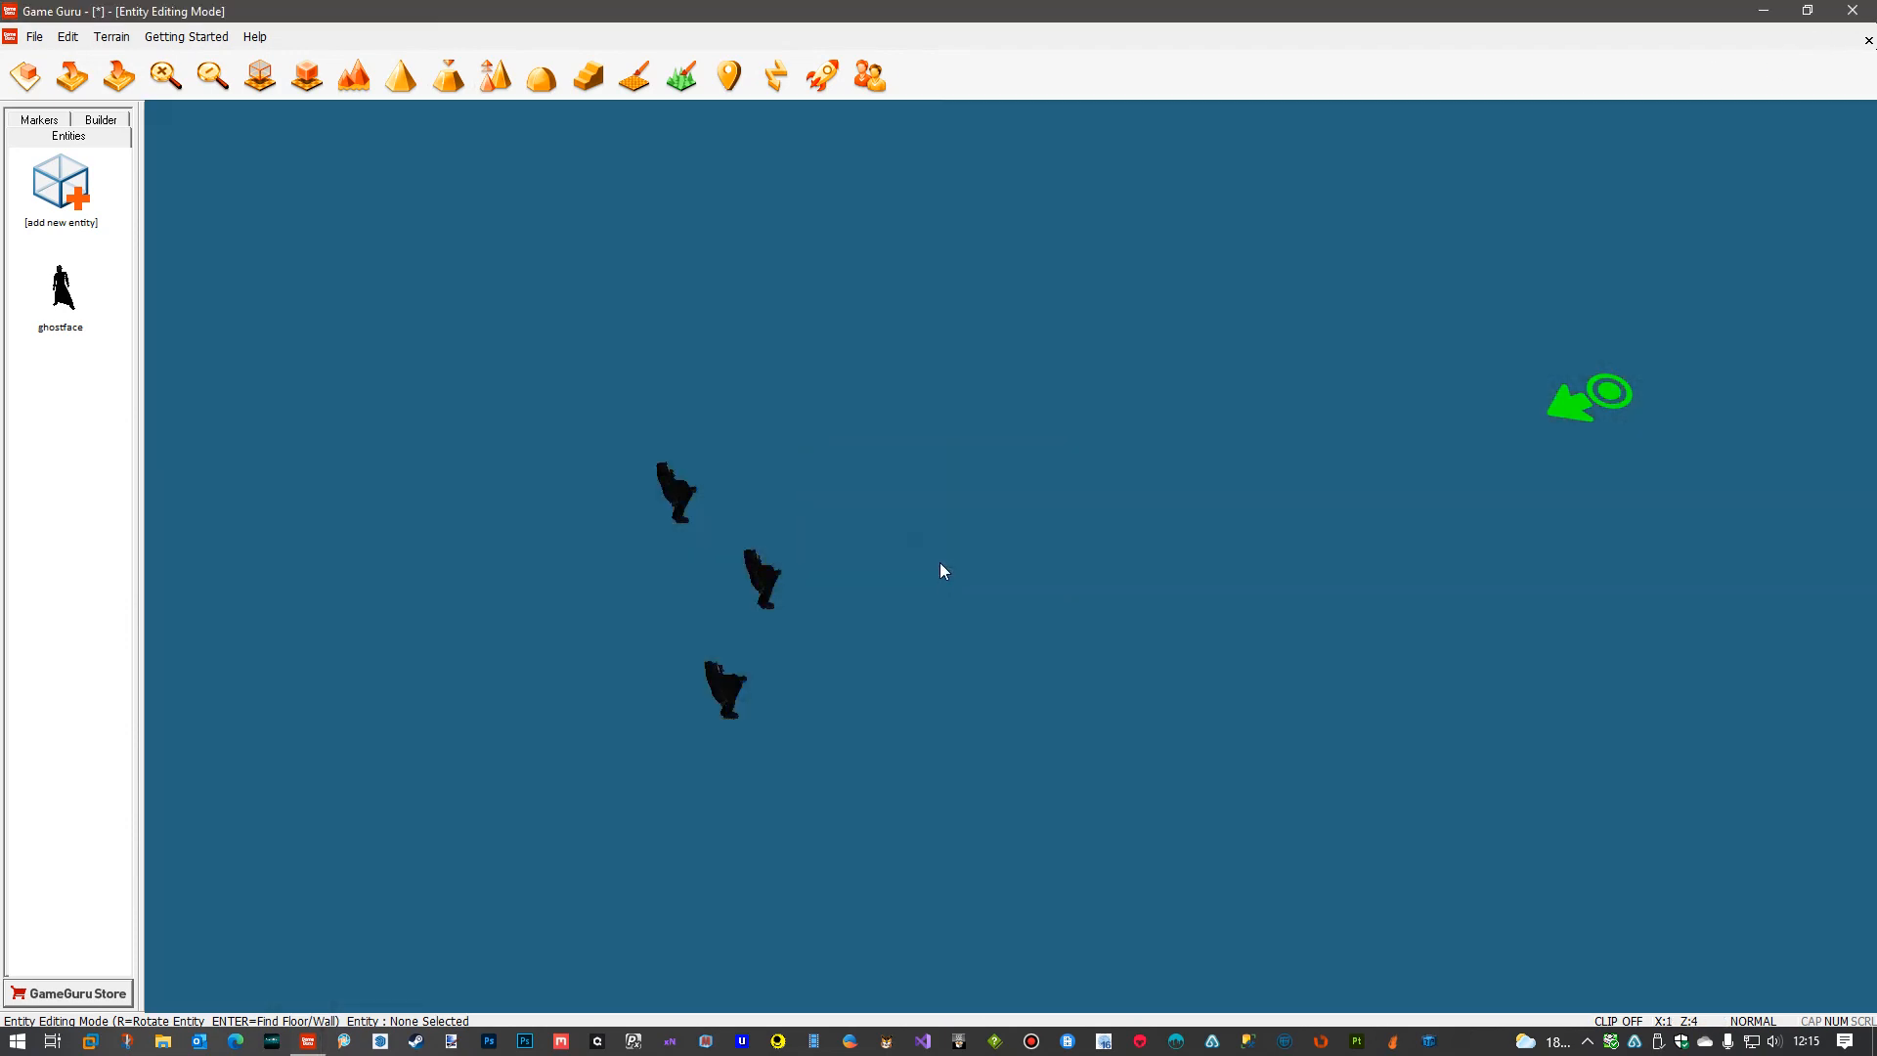